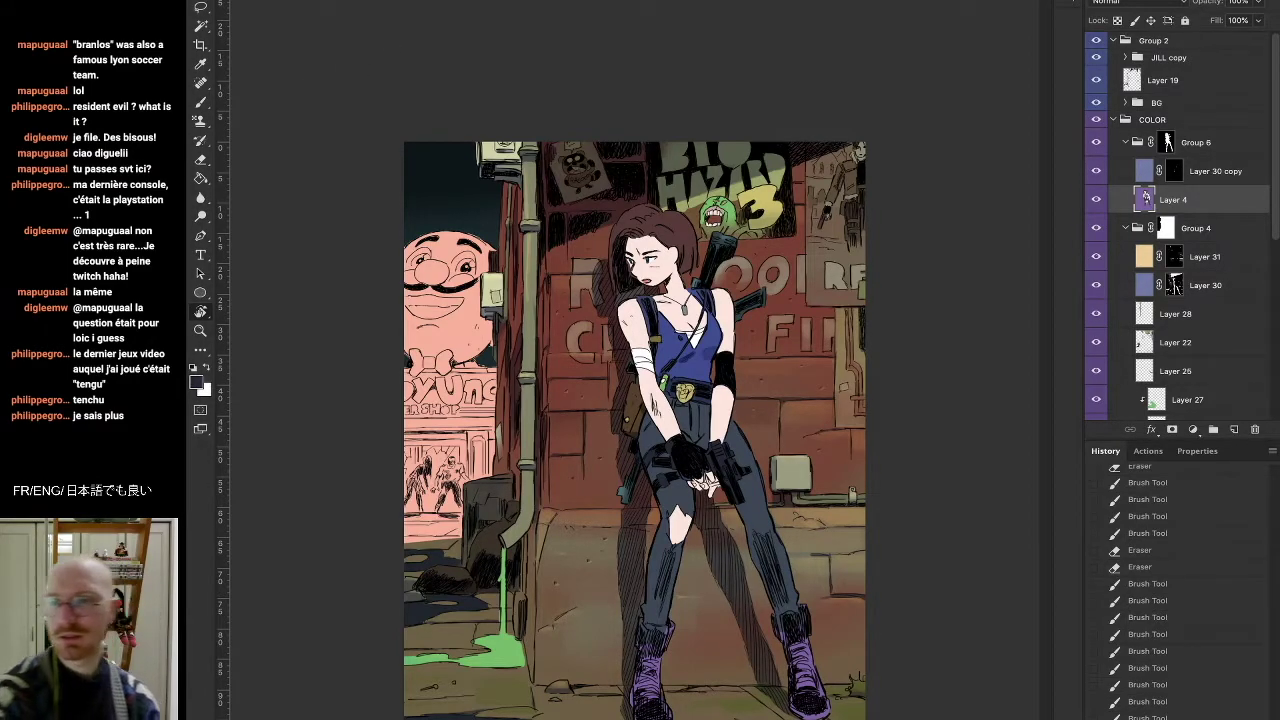
Paint shadows into the woman's hair on the Layer 30 copy mask, trimming their edges with the Eraser
click(200, 330)
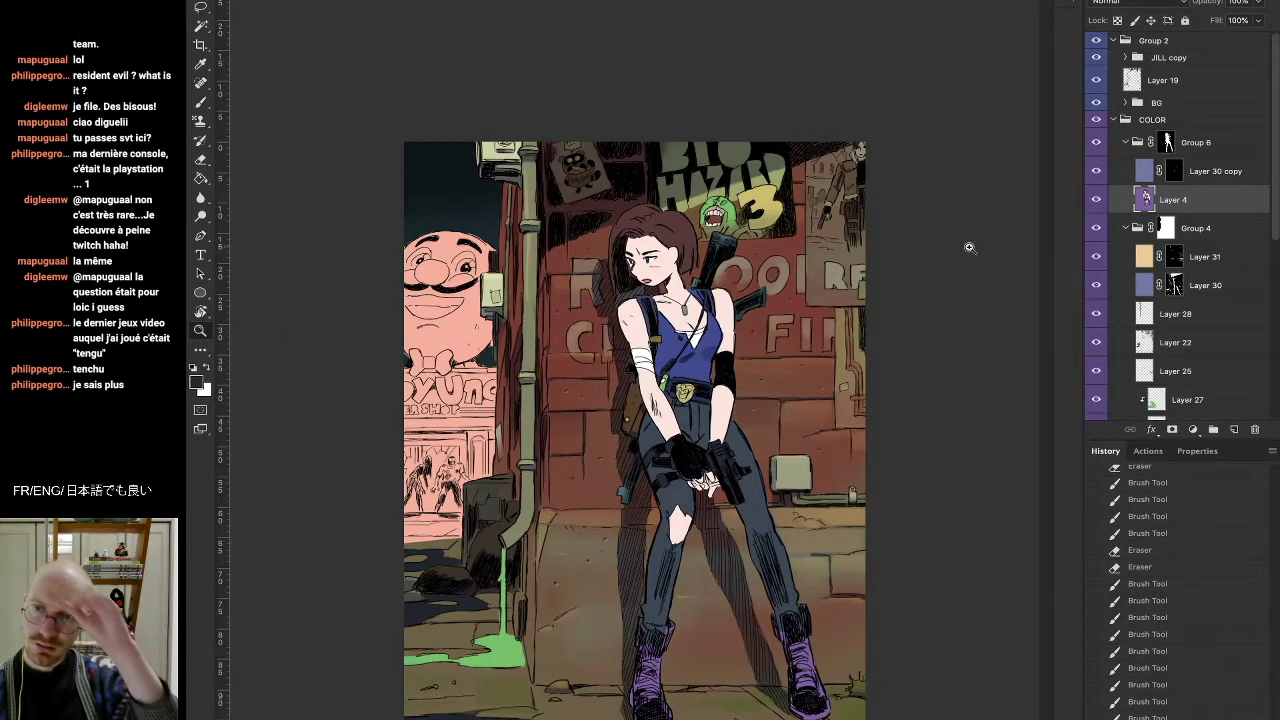
click(1098, 199)
click(1098, 199)
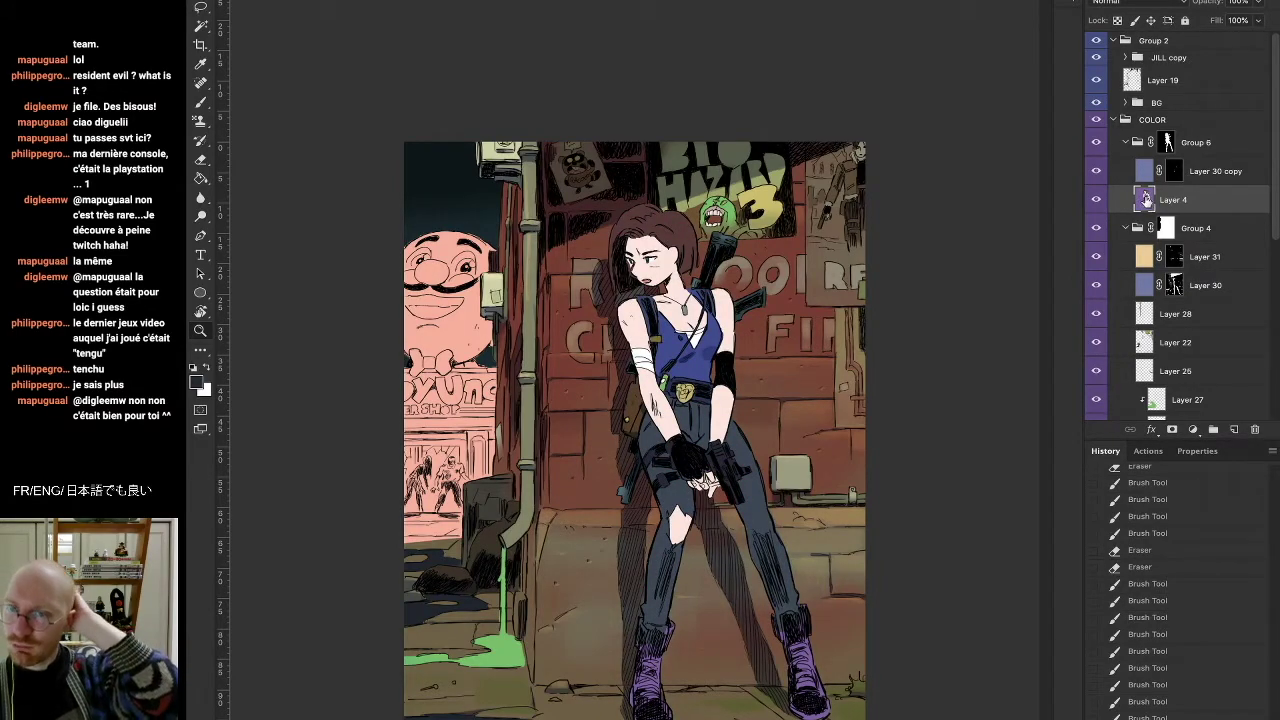
click(705, 282)
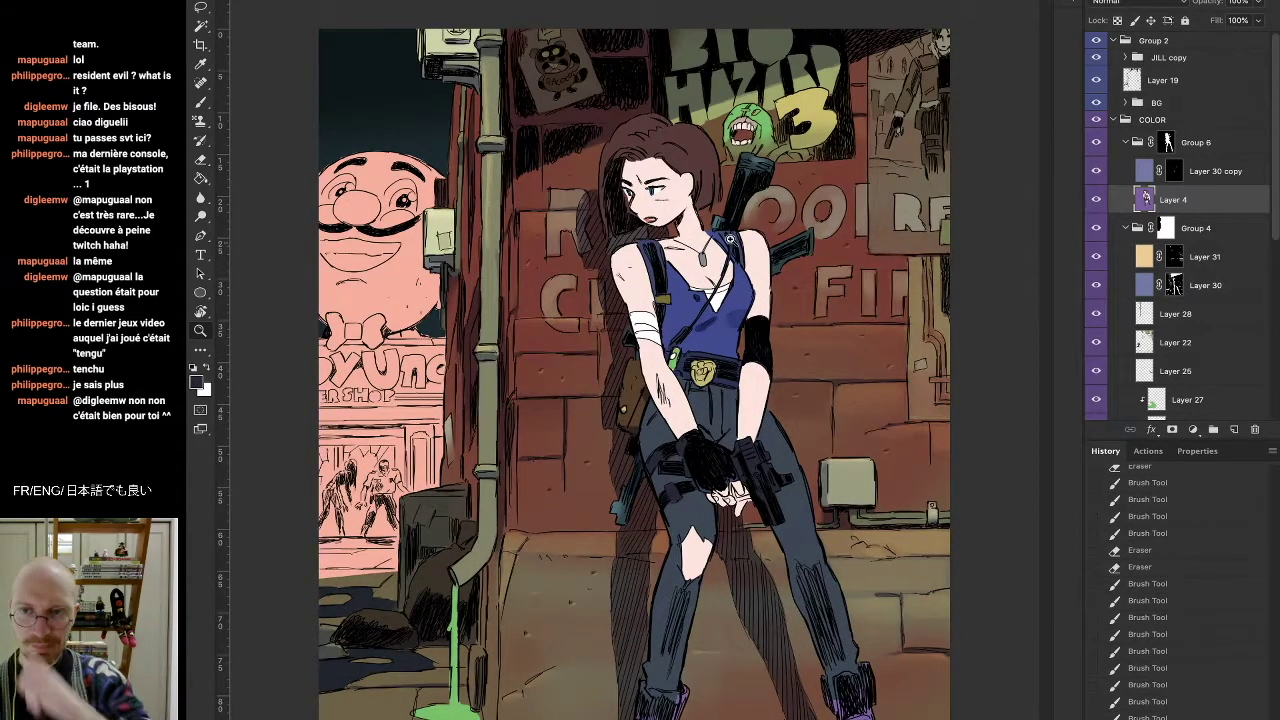
key(b)
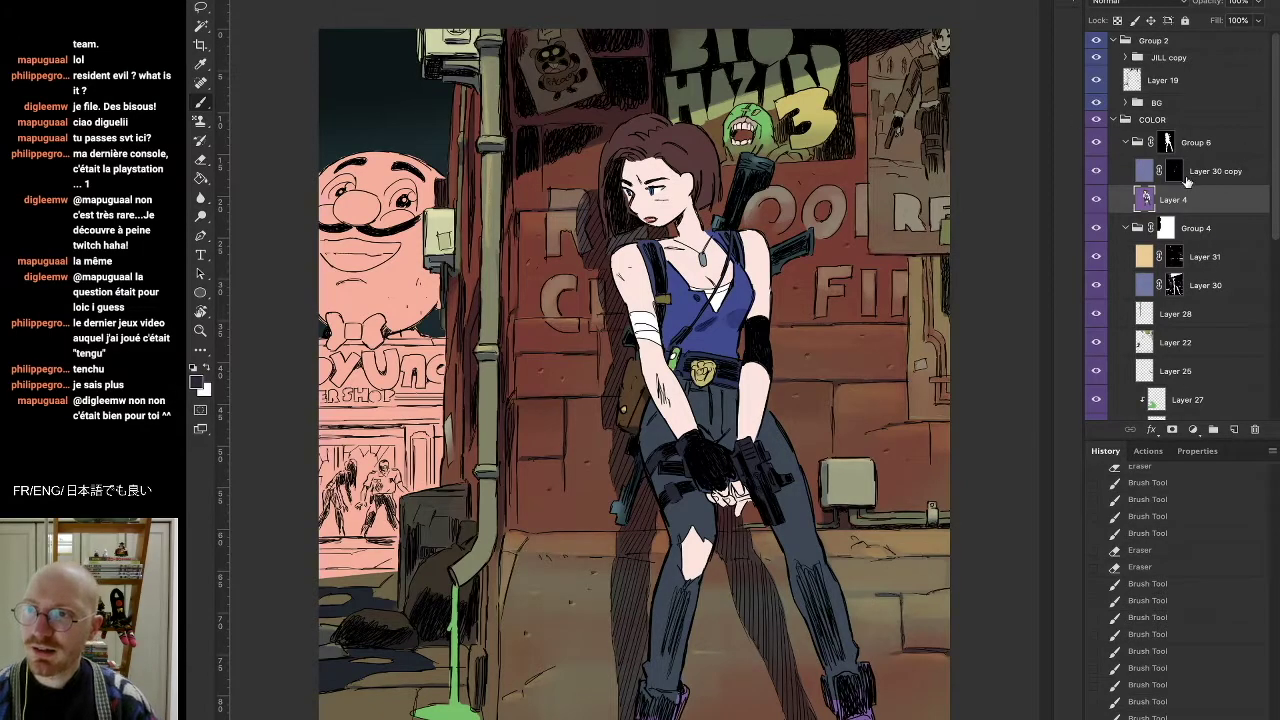
click(1175, 171)
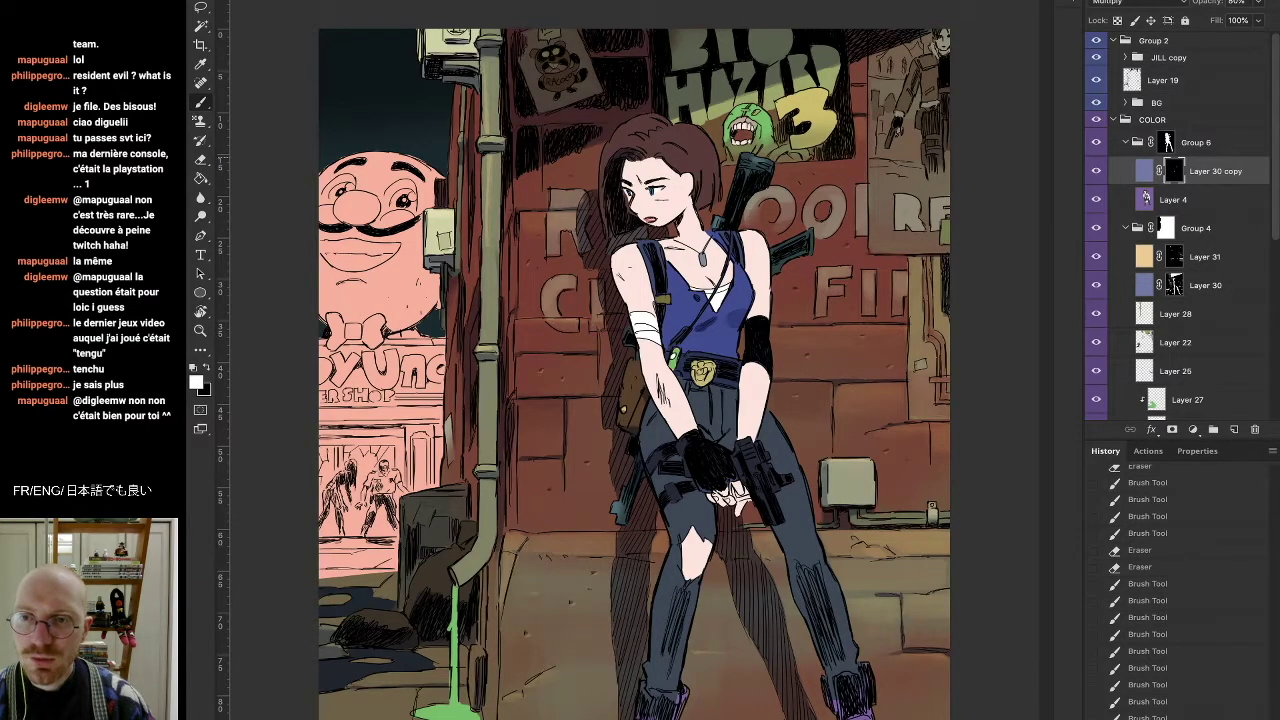
mouse_move(620, 154)
mouse_down()
mouse_move(634, 171)
mouse_move(628, 206)
mouse_move(628, 191)
mouse_up()
key(e)
key(b)
key(e)
key(b)
drag(618, 206, 624, 230)
mouse_move(700, 192)
mouse_down()
mouse_move(699, 206)
mouse_move(714, 180)
mouse_up()
key(e)
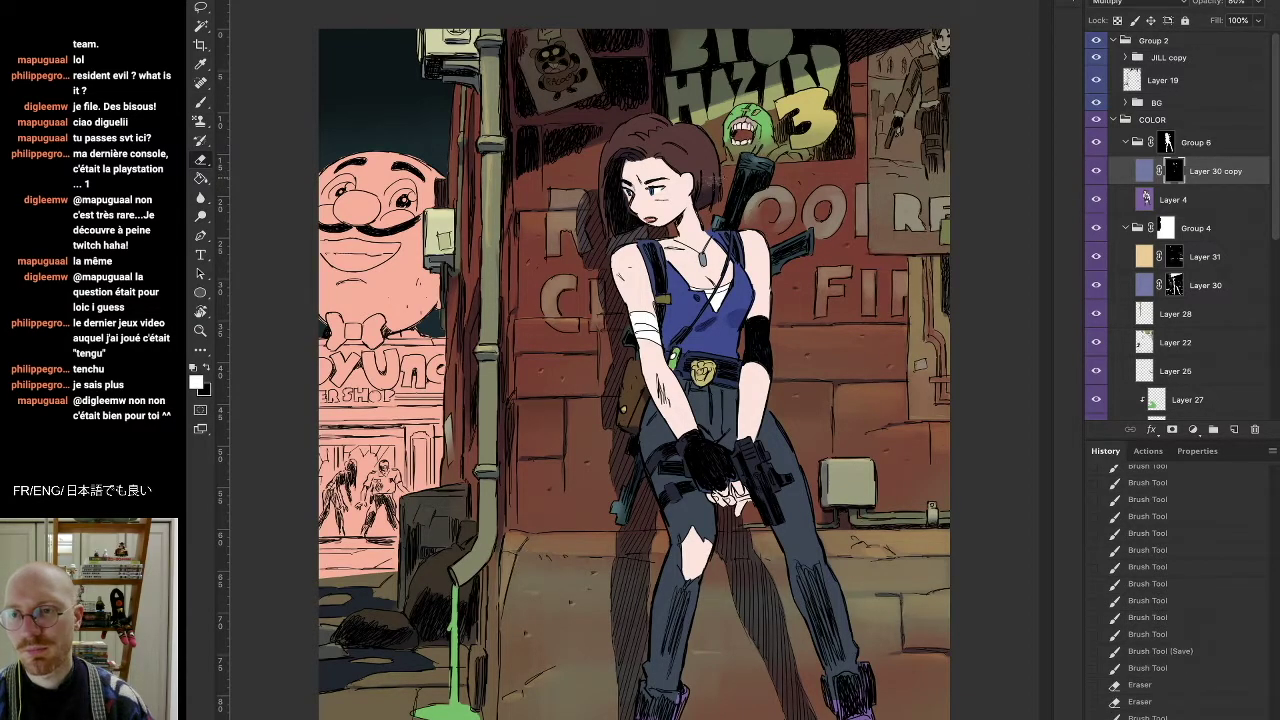
Shade the folds and sides of the blue top on the Layer 30 copy mask using Brush and Eraser
key(b)
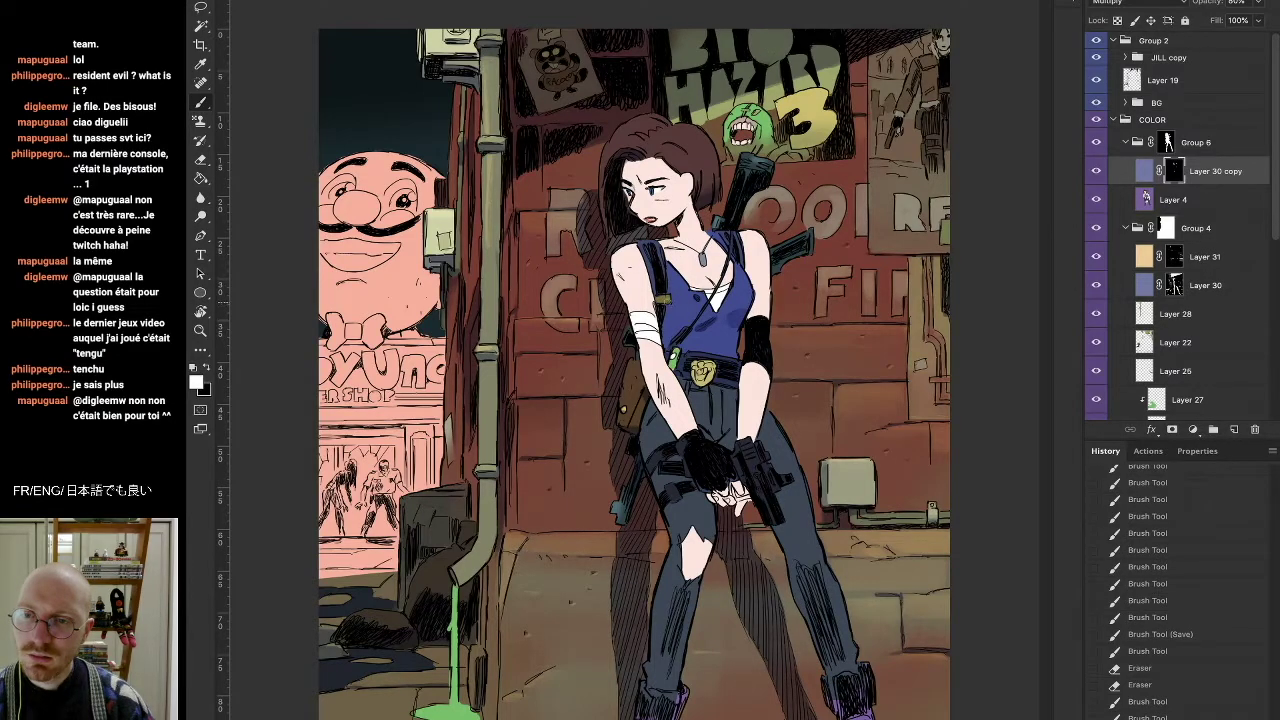
drag(664, 302, 659, 277)
key(e)
mouse_move(745, 298)
mouse_down()
mouse_move(728, 312)
mouse_move(744, 298)
mouse_move(737, 322)
mouse_up()
key(b)
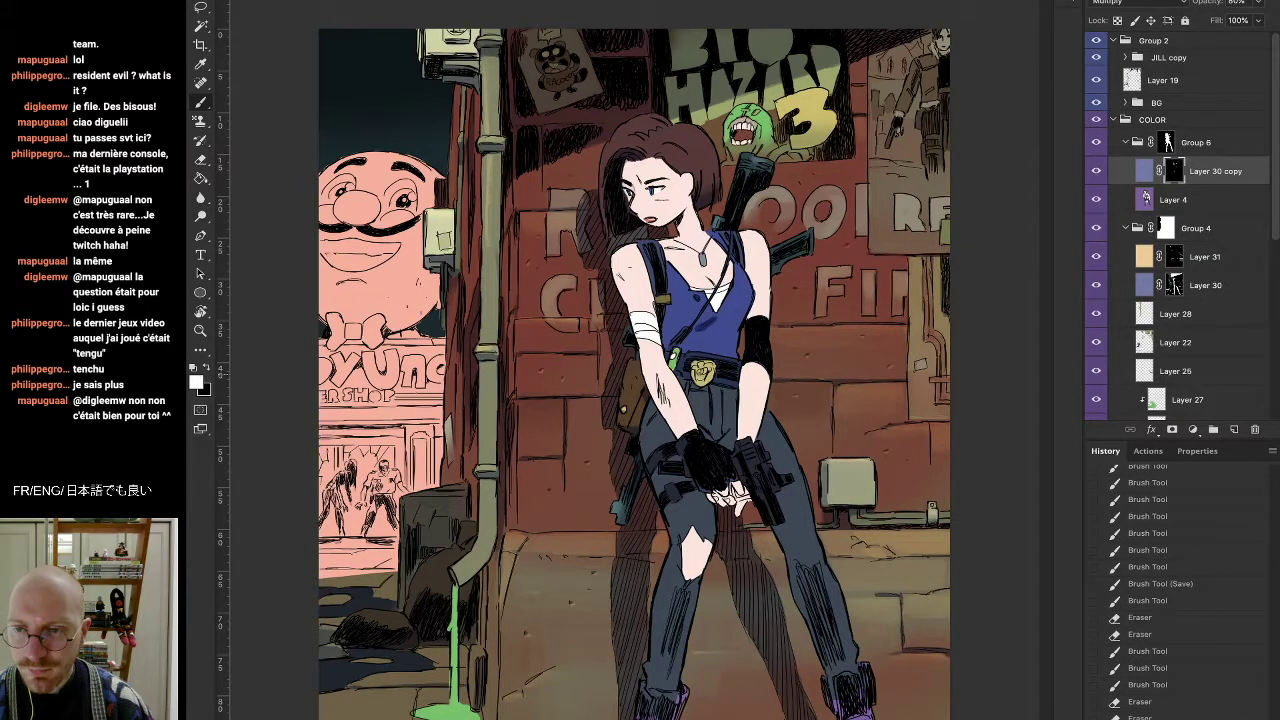
drag(742, 300, 736, 318)
Add and trim small shadows around the belt buckle on the Layer 30 copy mask
mouse_move(698, 378)
mouse_down()
mouse_move(714, 382)
mouse_move(709, 370)
mouse_up()
key(e)
key(b)
key(e)
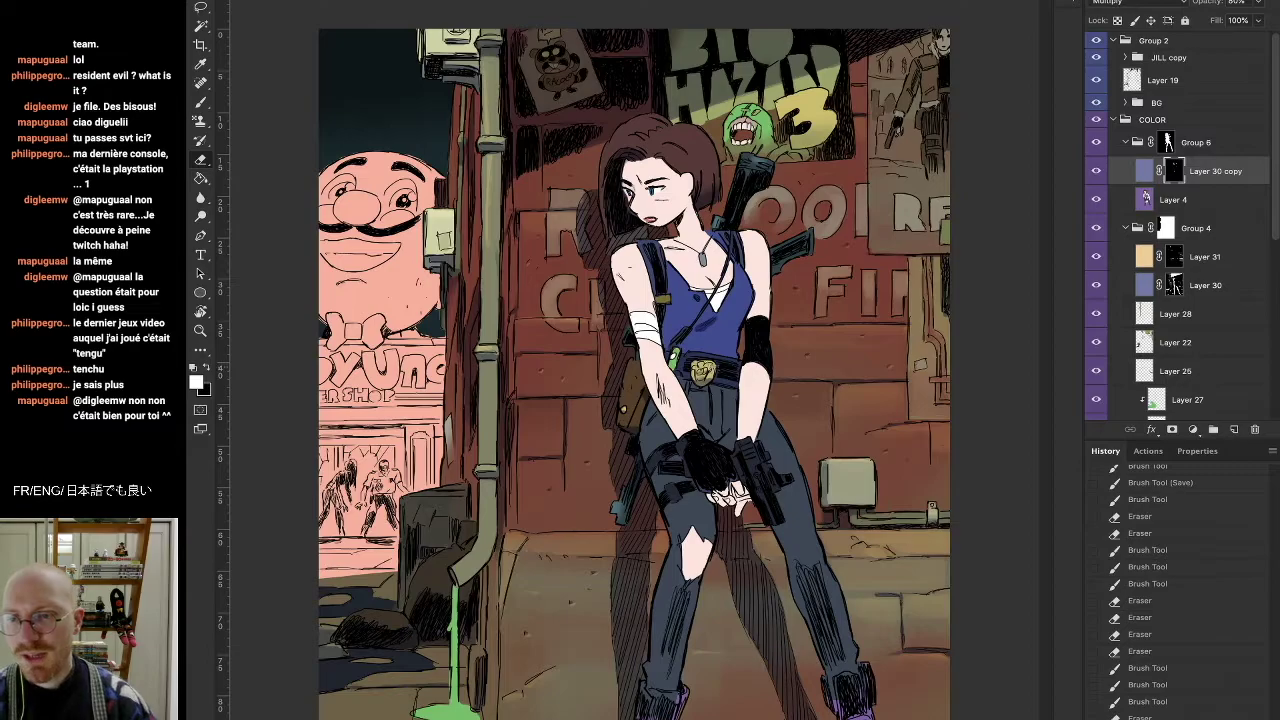
key(b)
drag(708, 377, 711, 372)
Refine the shadow edges around the hip and pistol on the Layer 30 copy mask
key(r)
mouse_move(817, 400)
mouse_down()
mouse_move(820, 383)
mouse_move(963, 346)
mouse_move(902, 430)
mouse_move(913, 410)
mouse_up()
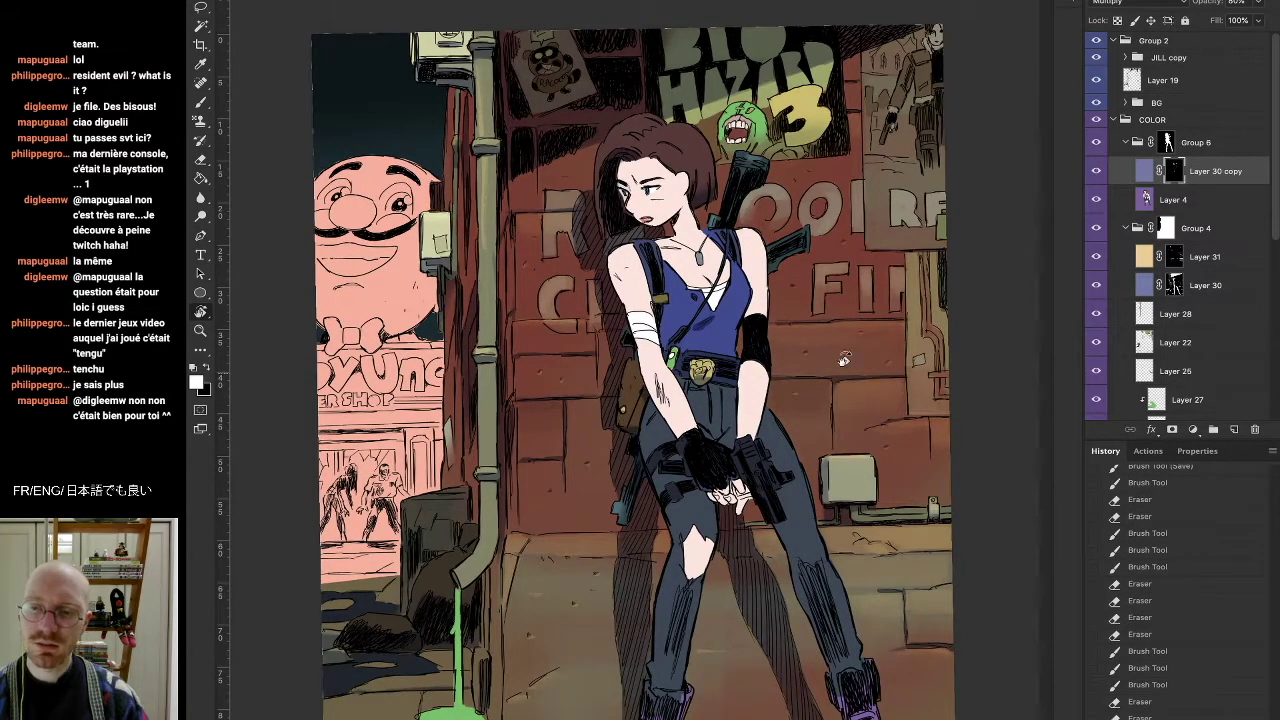
key(b)
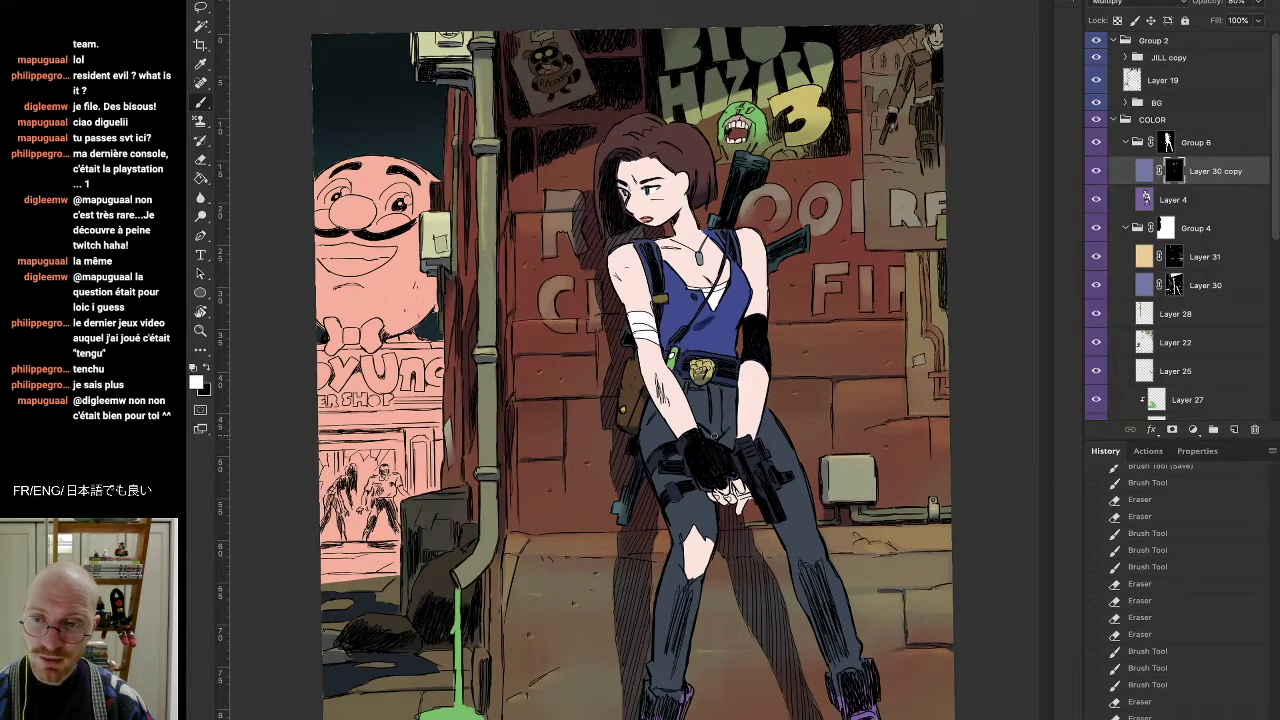
key(e)
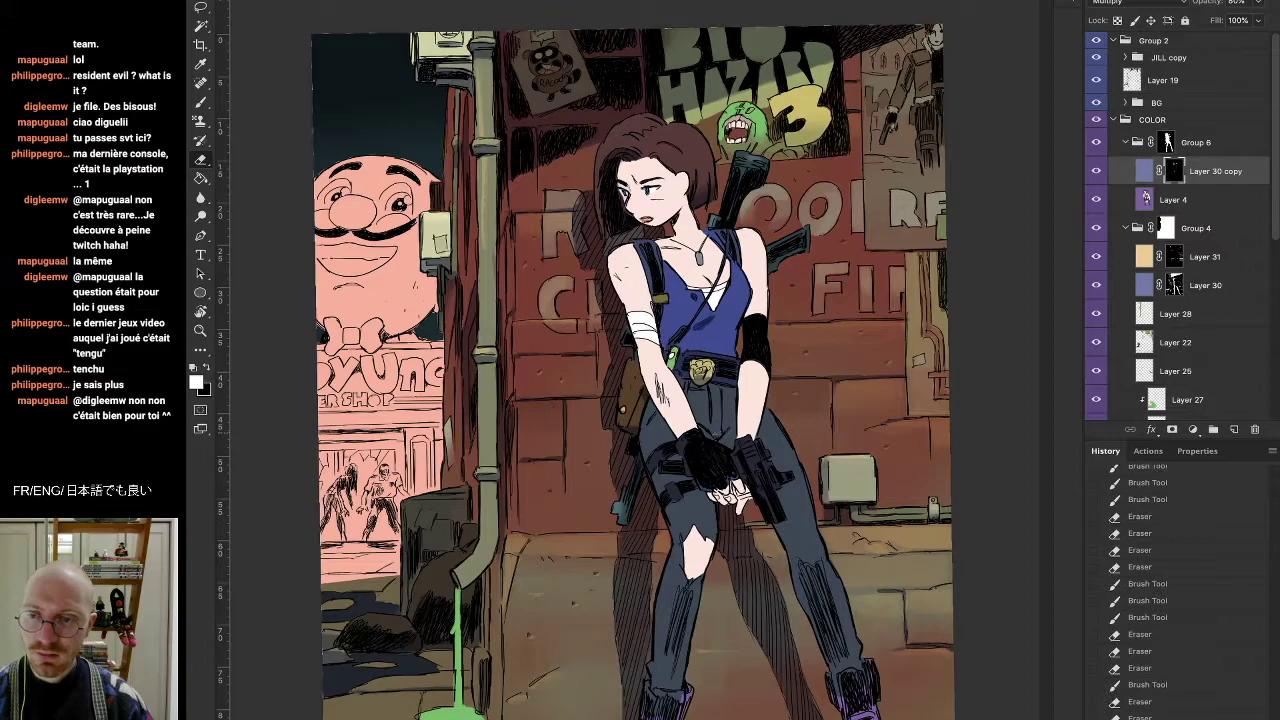
drag(752, 434, 753, 423)
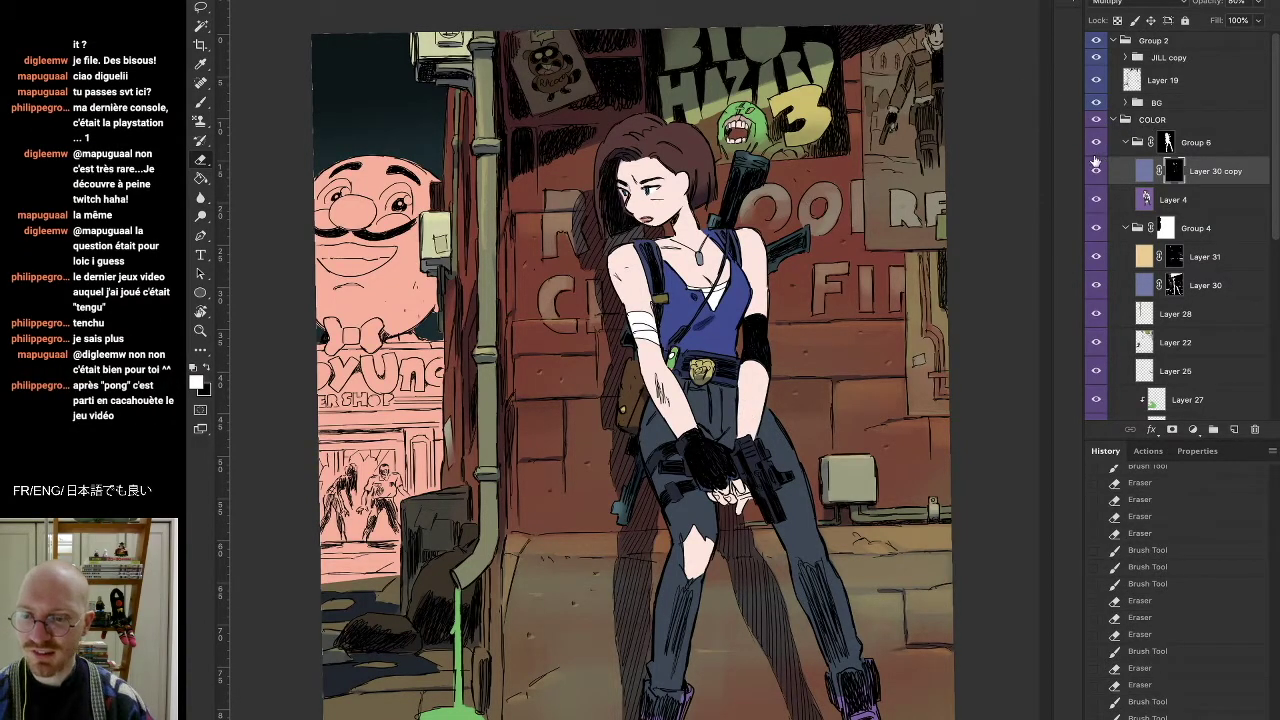
Paint shadows on both lower trouser legs and the boot cuff on the Layer 30 copy mask
key(b)
mouse_move(676, 620)
mouse_down()
mouse_move(686, 592)
mouse_move(660, 692)
mouse_move(672, 650)
mouse_move(669, 682)
mouse_move(647, 708)
mouse_move(681, 700)
mouse_up()
key(e)
key(b)
drag(818, 636, 832, 620)
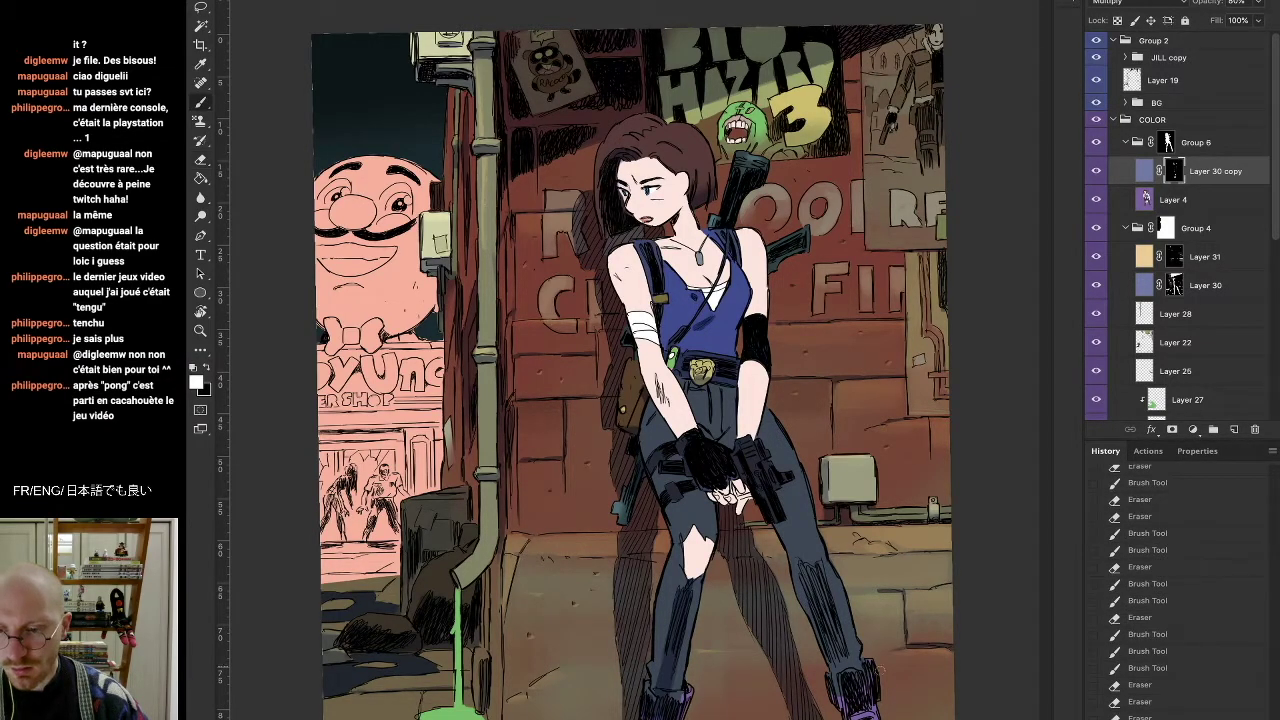
mouse_move(836, 702)
mouse_down()
mouse_move(848, 682)
mouse_move(874, 694)
mouse_up()
key(r)
mouse_move(892, 628)
mouse_down()
mouse_move(758, 614)
mouse_move(760, 626)
mouse_move(773, 610)
mouse_move(765, 710)
mouse_move(768, 635)
mouse_up()
Touch up the neck and upper chest on Layer 4 with skin and shadow tones sampled from the figure
key(r)
drag(820, 466, 895, 405)
key(b)
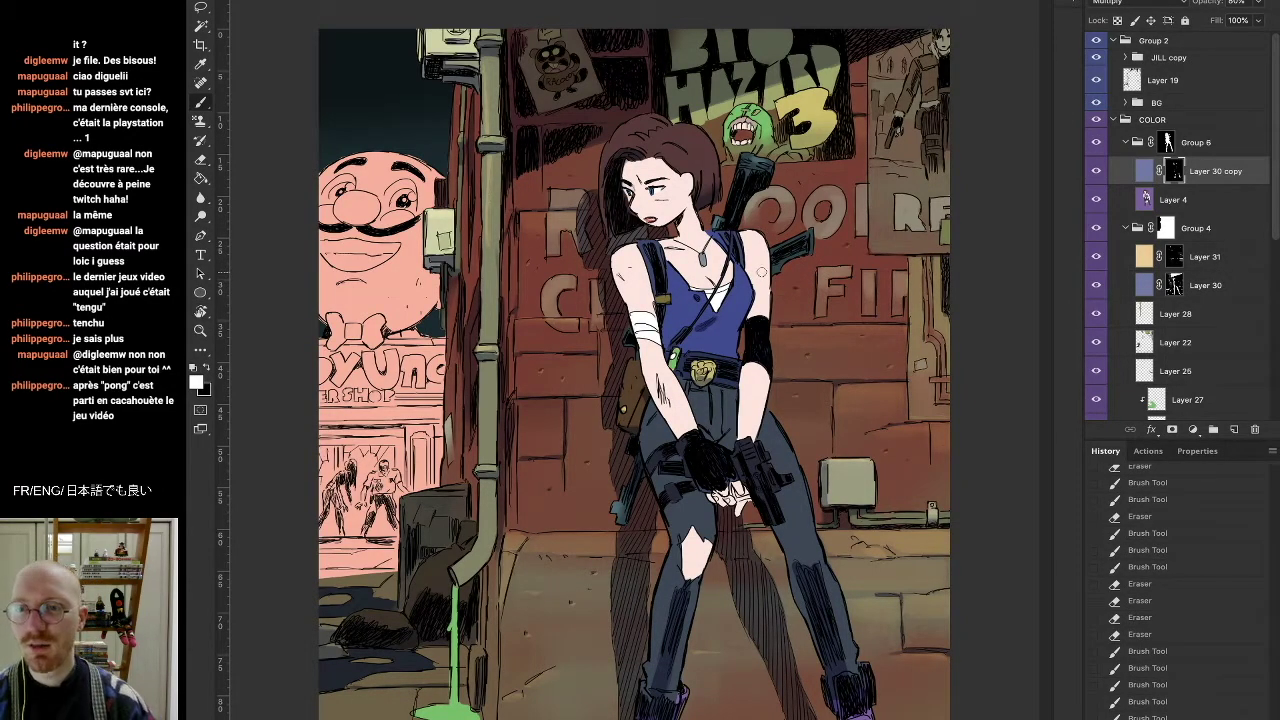
click(1146, 198)
alt+click(656, 217)
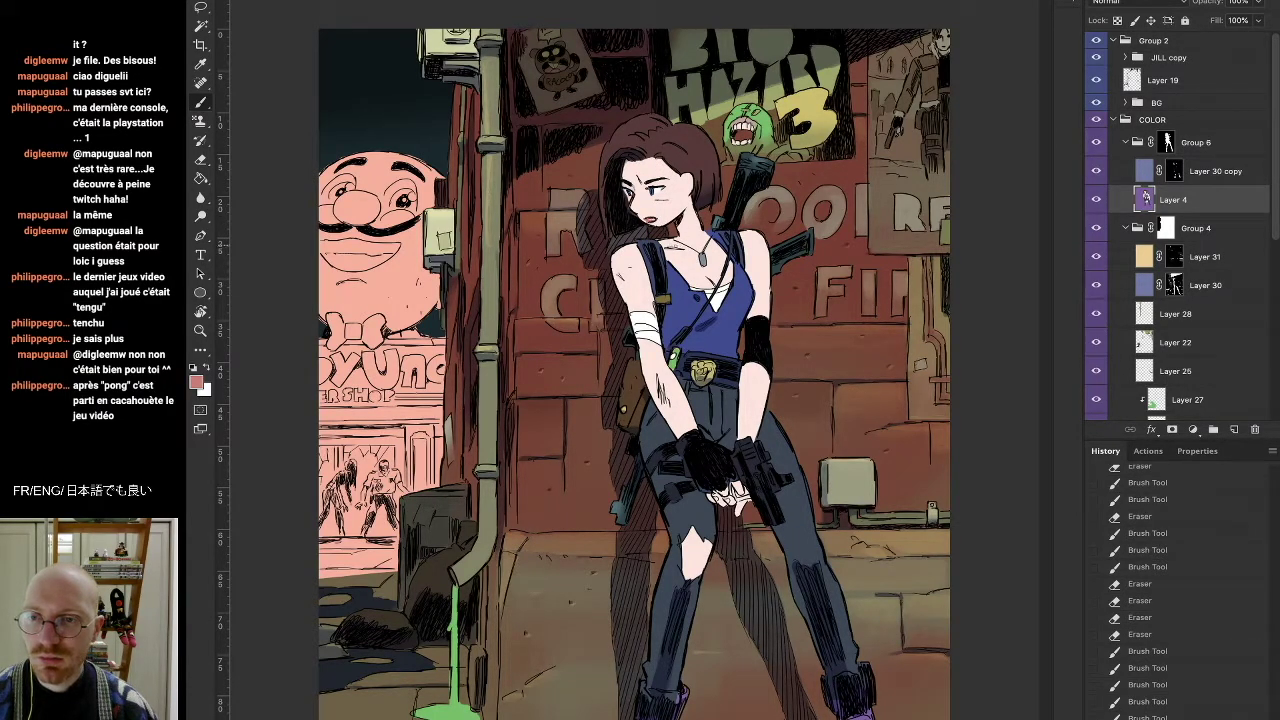
drag(664, 240, 694, 250)
alt+click(682, 249)
key(e)
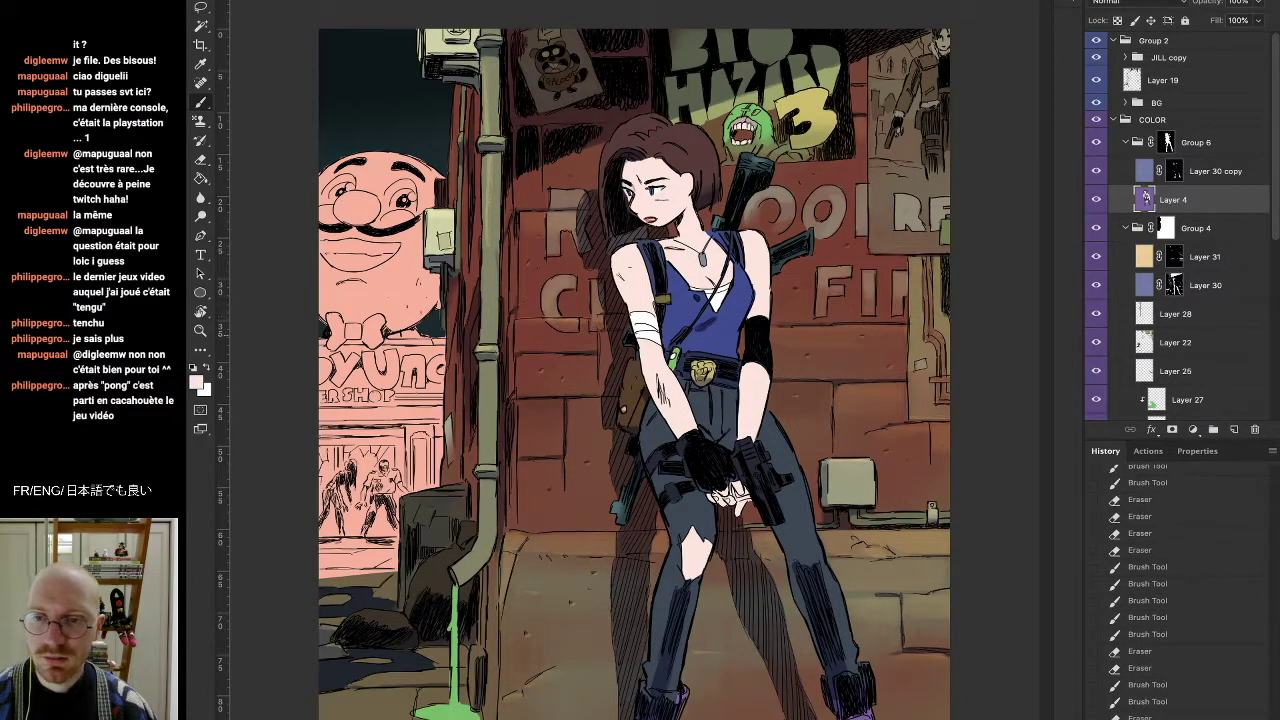
key(alt)
alt+click(684, 227)
drag(686, 242, 690, 250)
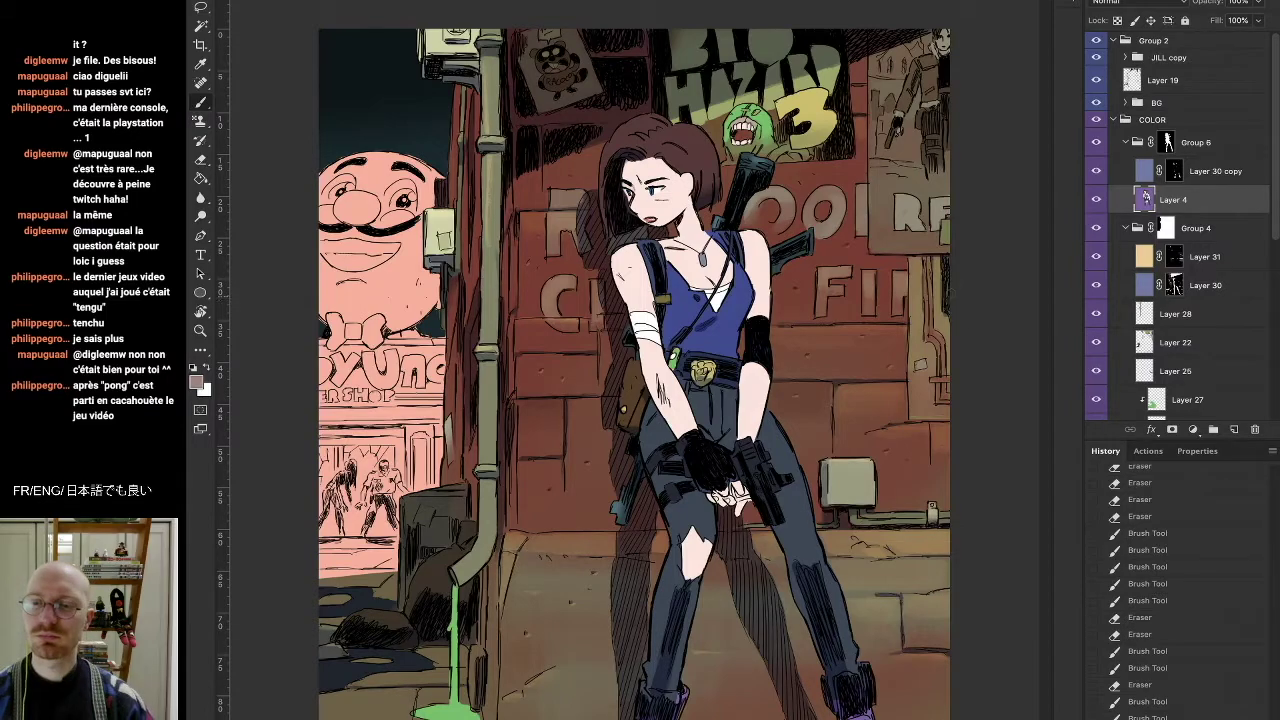
Shade the parts of the weapon showing behind the woman's back and leg on the Layer 30 copy mask
click(1174, 171)
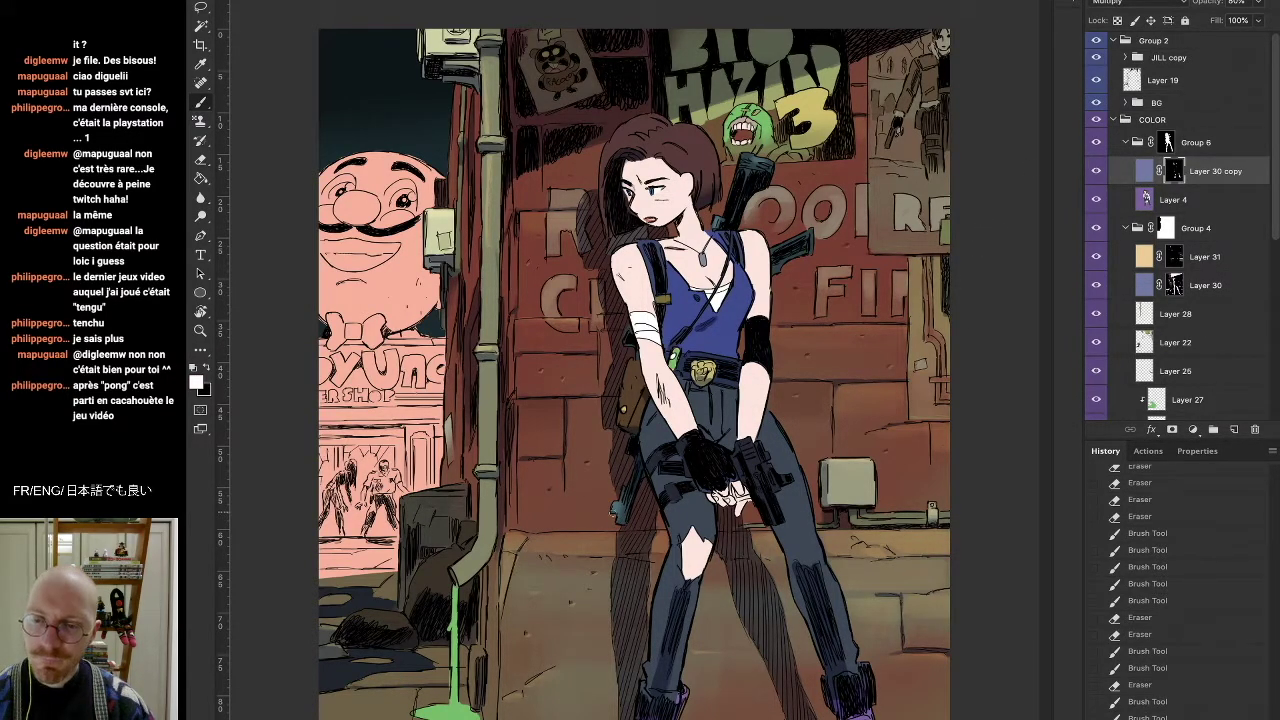
drag(614, 512, 648, 500)
key(e)
key(e)
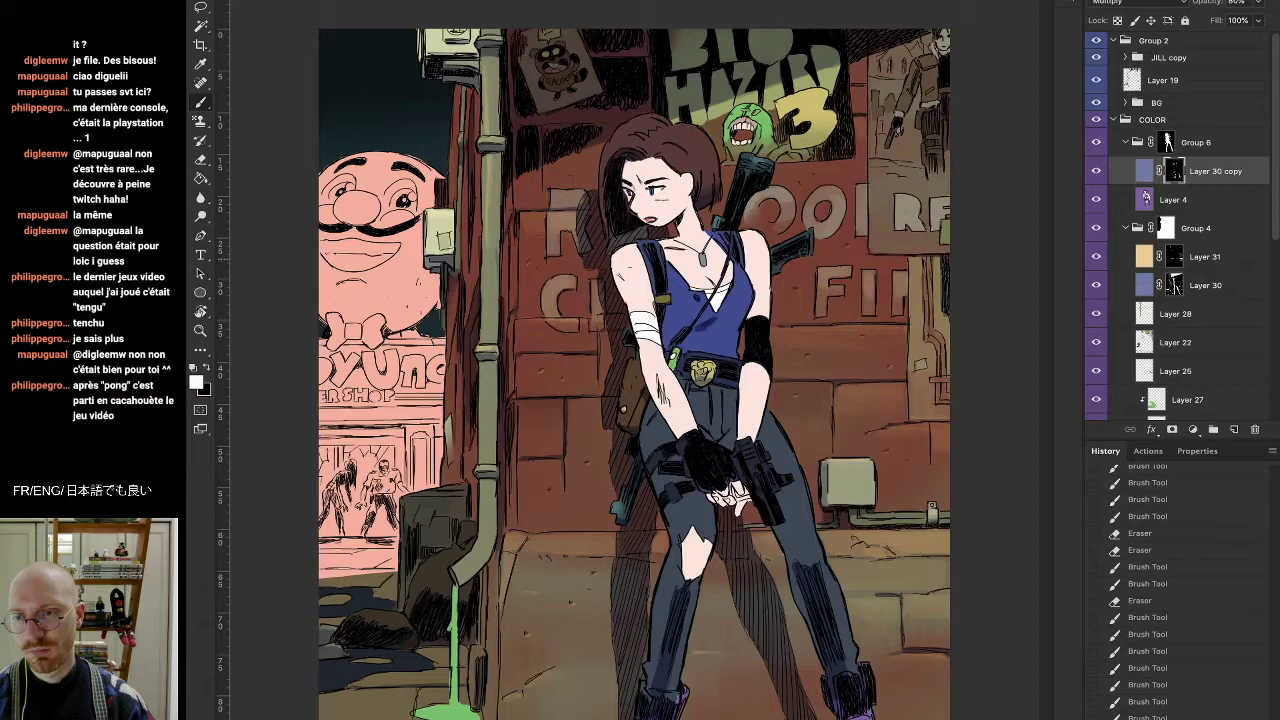
key(e)
mouse_move(802, 252)
mouse_down()
mouse_move(824, 234)
mouse_move(818, 247)
mouse_up()
key(b)
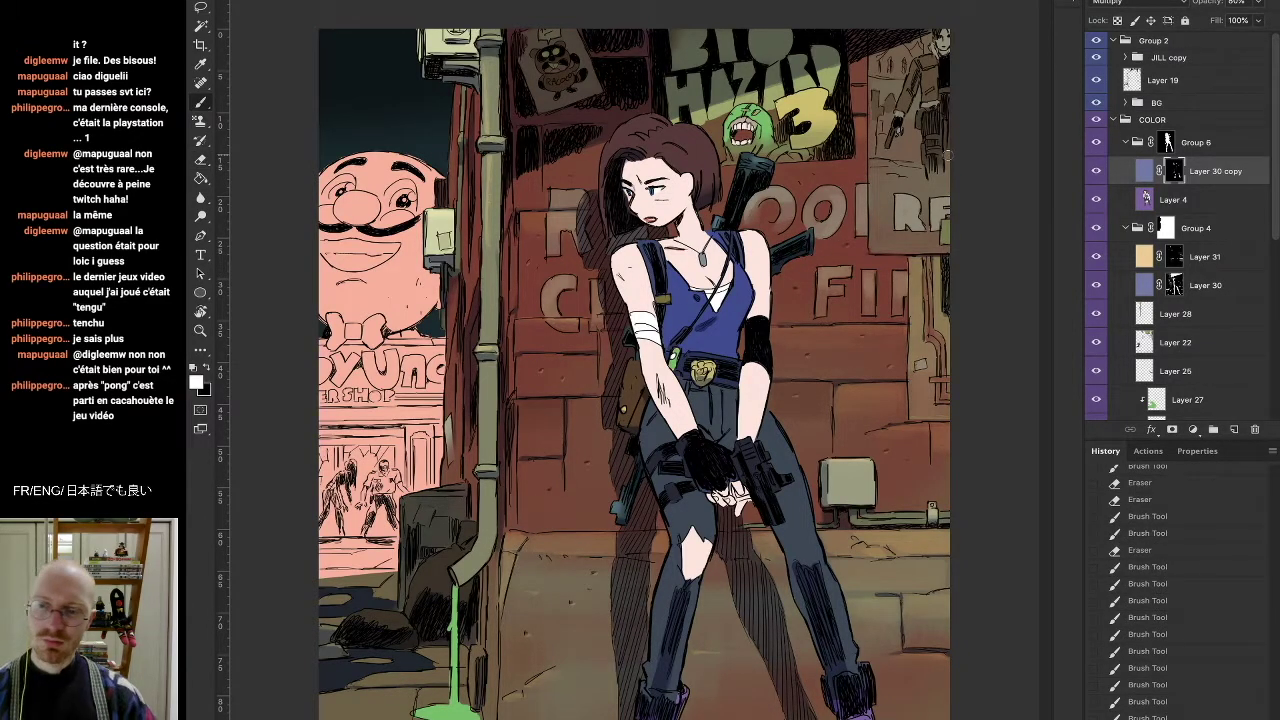
Recolor the purple boot on the torn-knee leg with a sampled dark grey on Layer 4
drag(1199, 184, 1187, 198)
click(1187, 198)
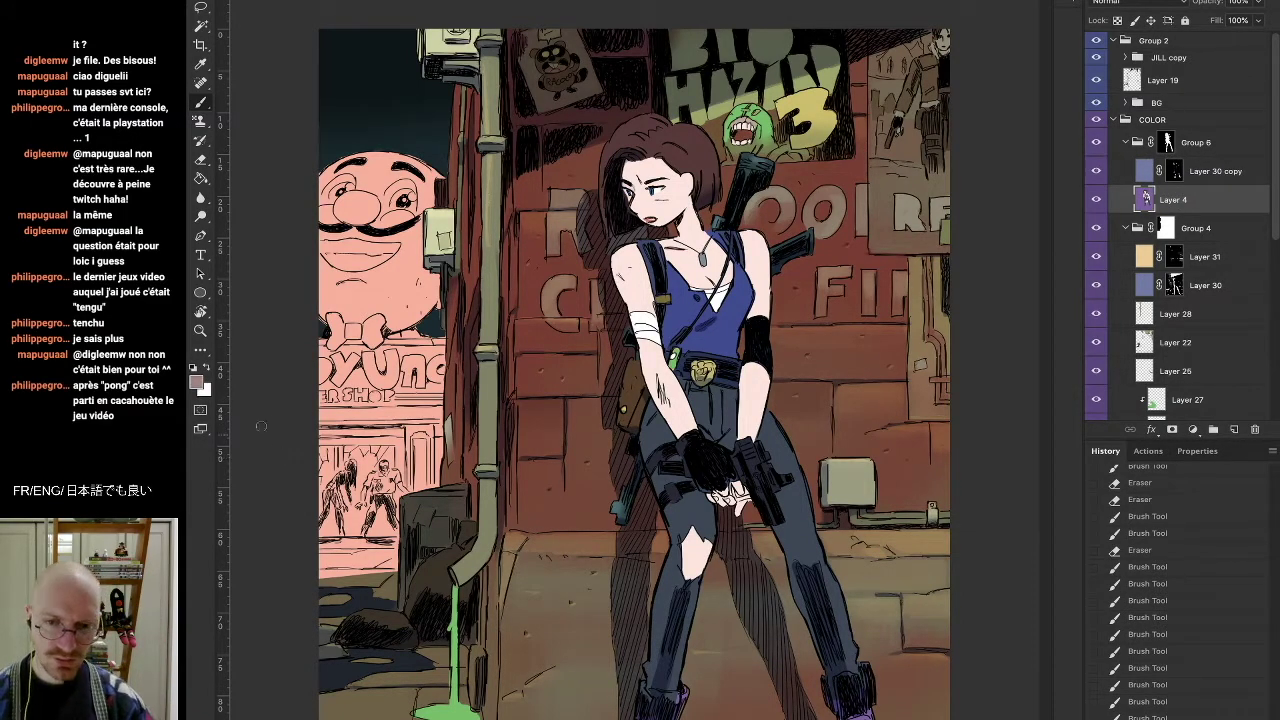
alt+click(632, 382)
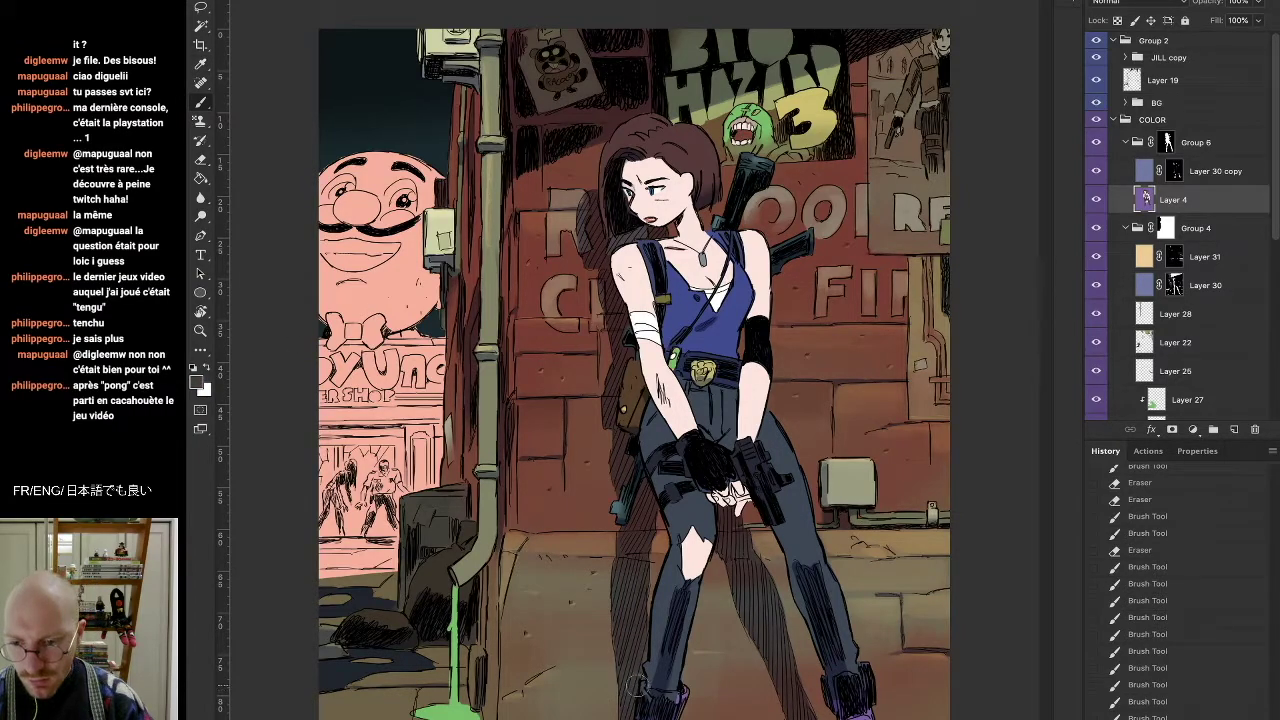
drag(656, 696, 671, 710)
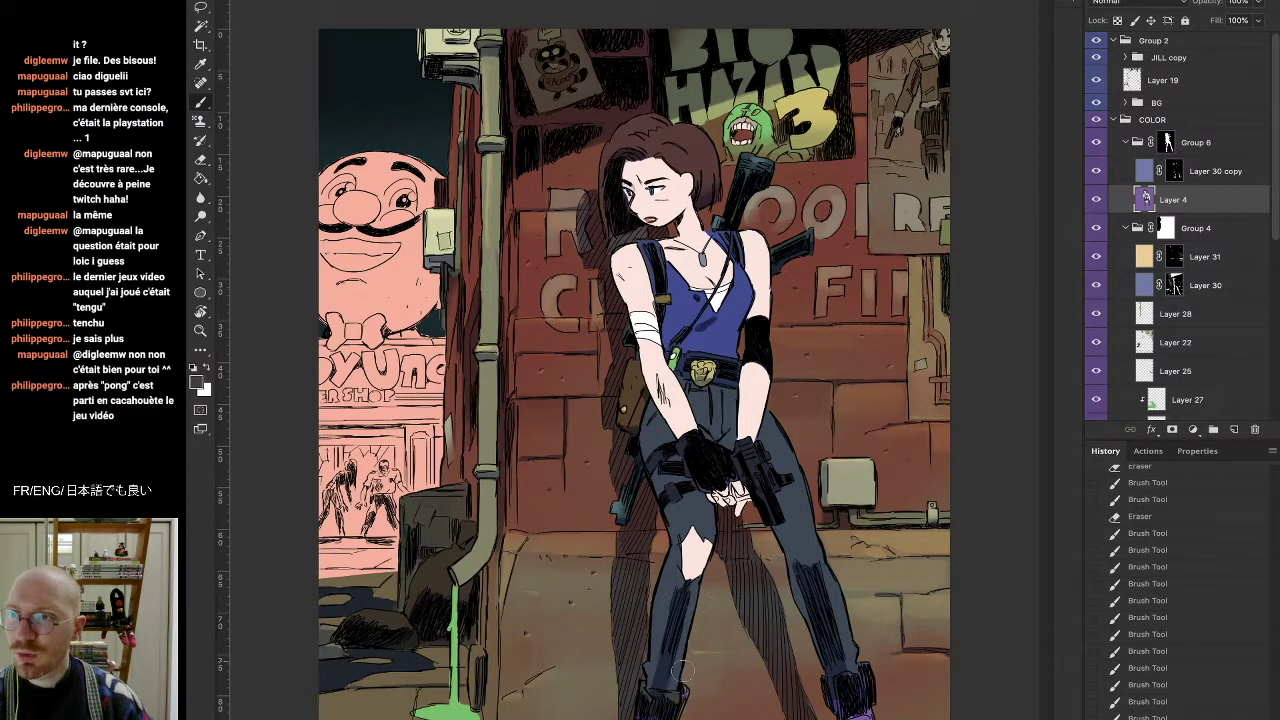
drag(662, 690, 668, 673)
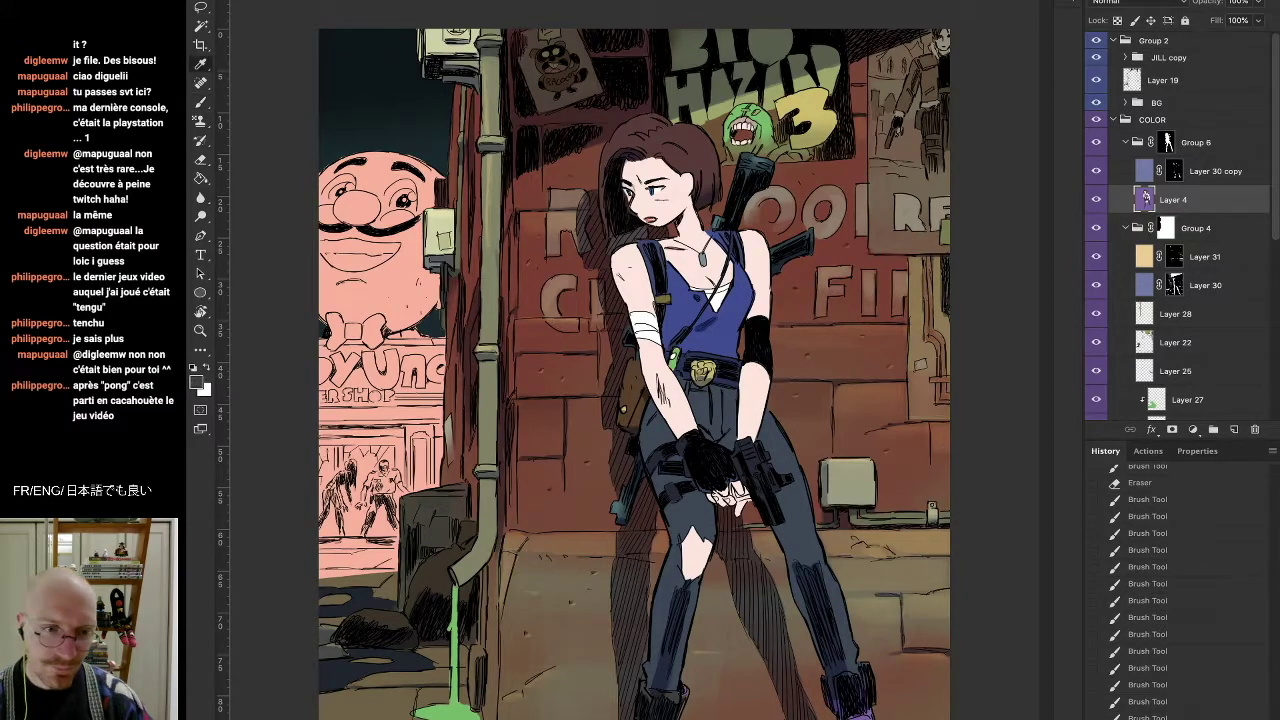
key(b)
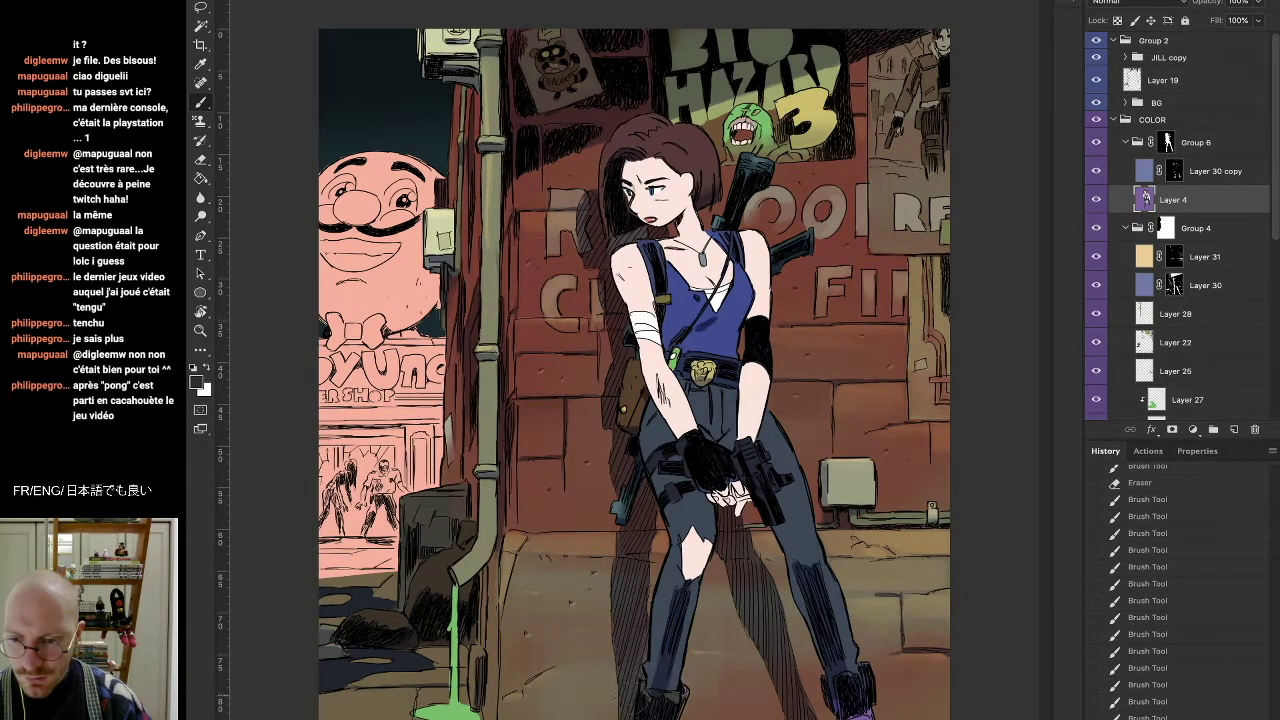
drag(652, 702, 690, 695)
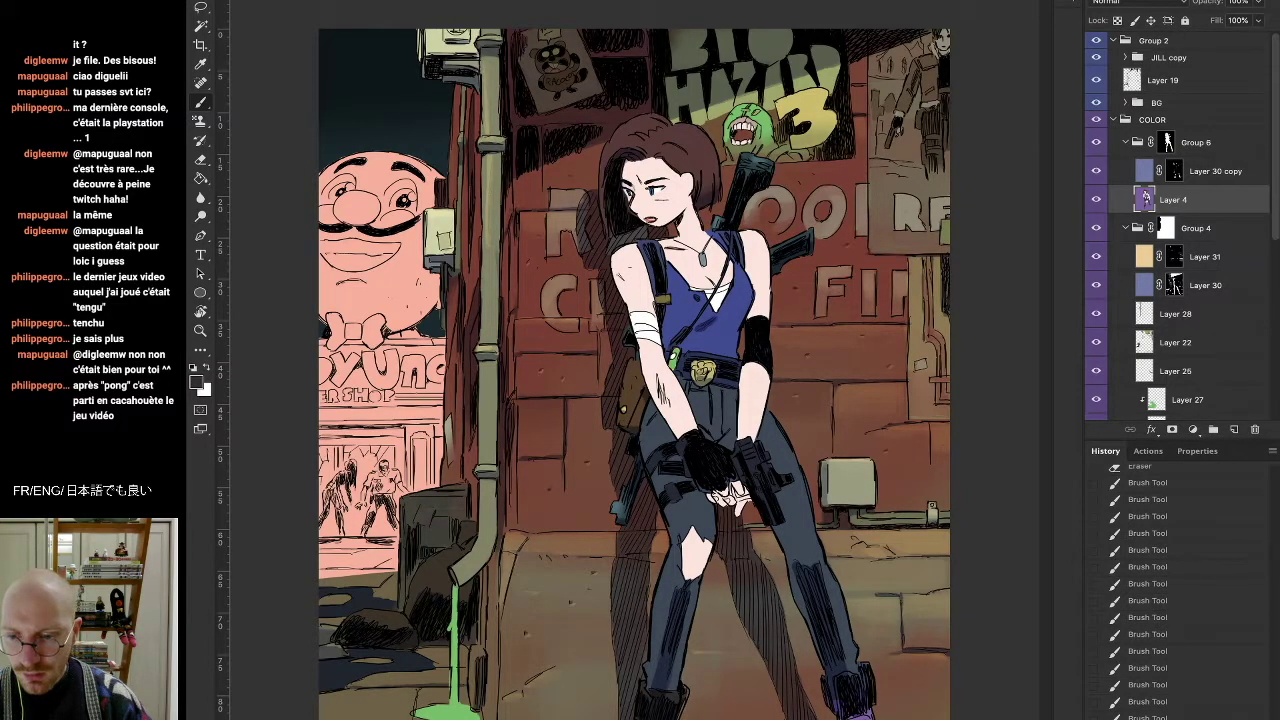
Retouch the Group 6 mask around the cuff of the boot on the torn-knee leg
click(1168, 144)
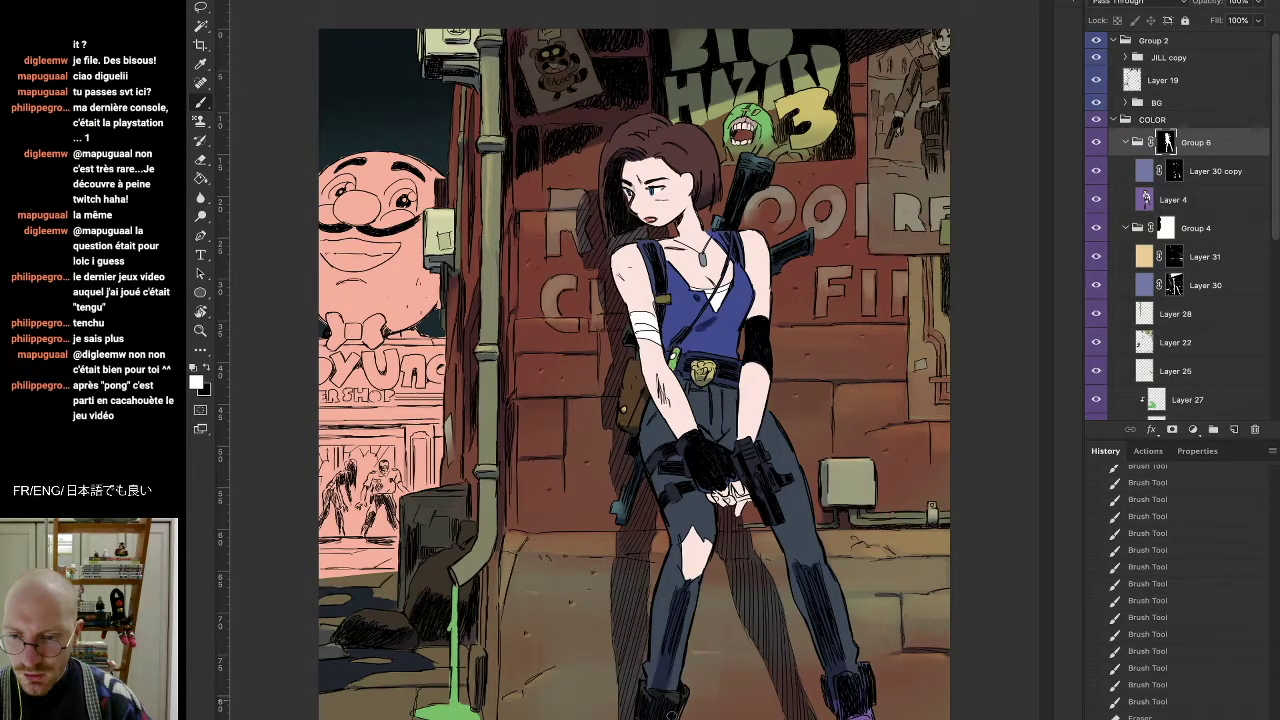
drag(671, 703, 673, 695)
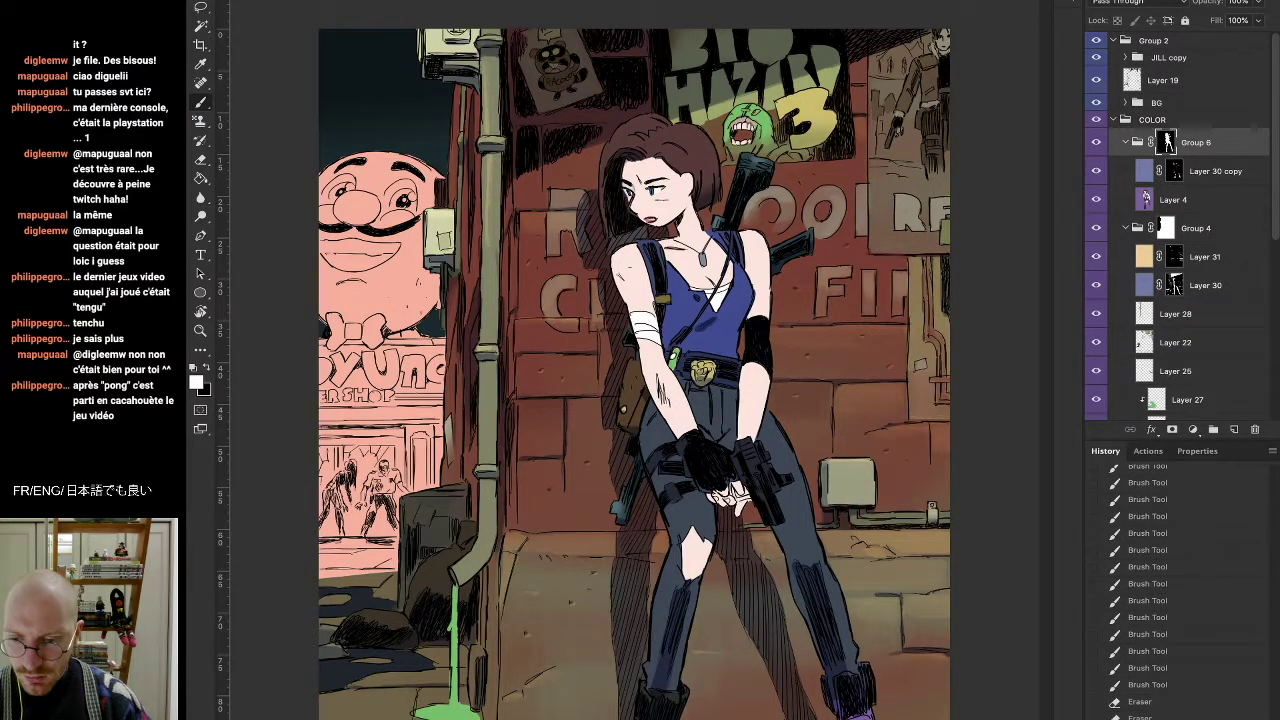
drag(671, 702, 673, 696)
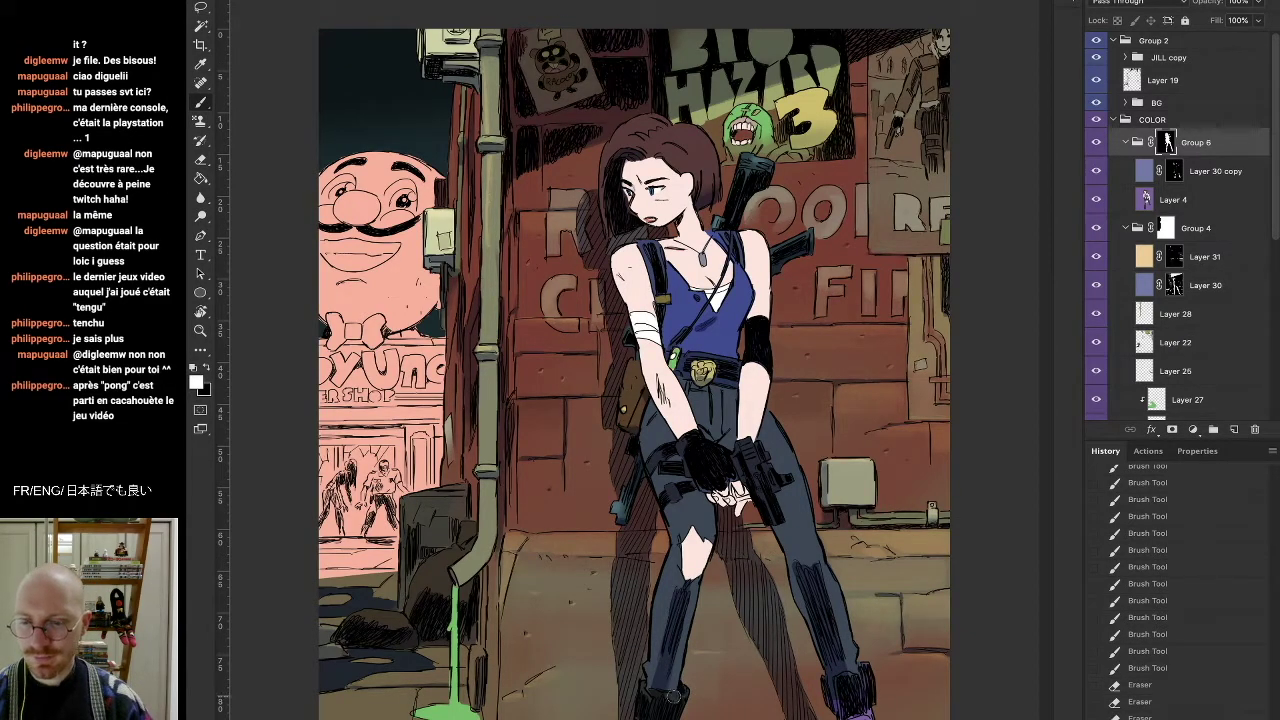
mouse_move(670, 697)
mouse_down()
mouse_move(640, 711)
mouse_move(655, 716)
mouse_move(667, 699)
mouse_up()
Paint the remaining purple boot and its cuff dark grey on Layer 4
key(r)
mouse_move(804, 577)
mouse_down()
mouse_move(830, 535)
mouse_move(539, 255)
mouse_move(507, 274)
mouse_up()
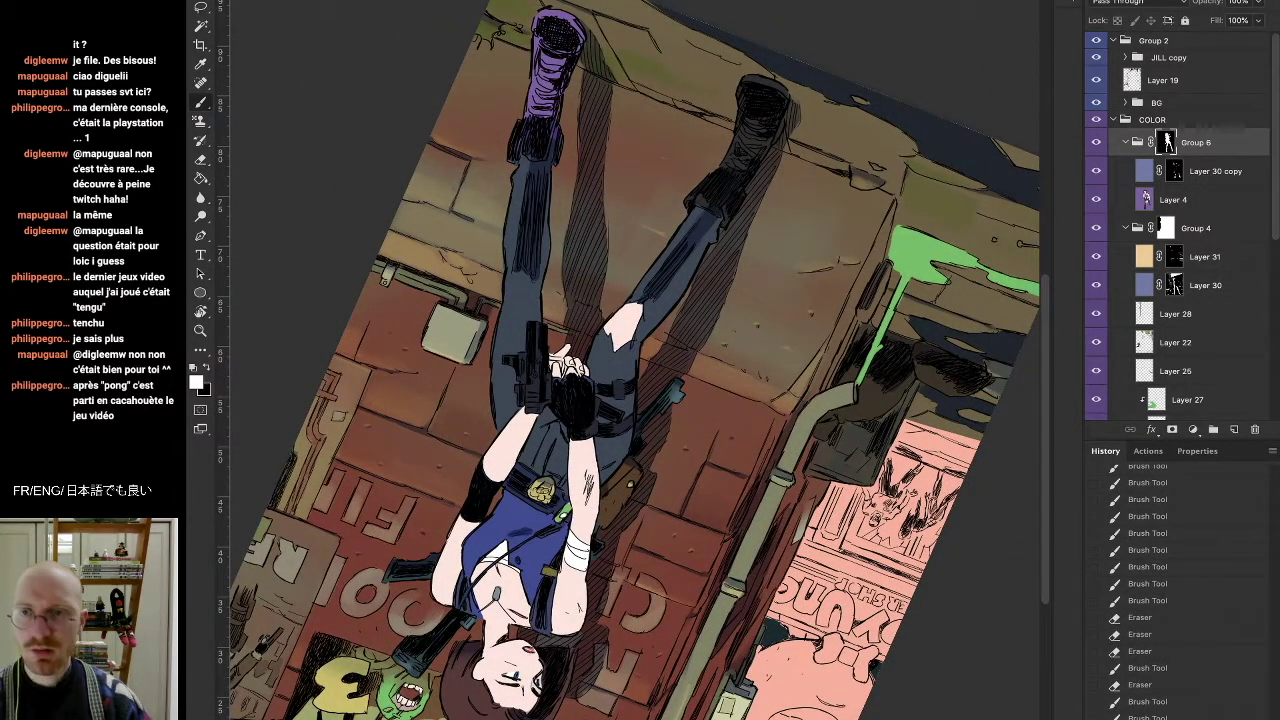
click(1168, 195)
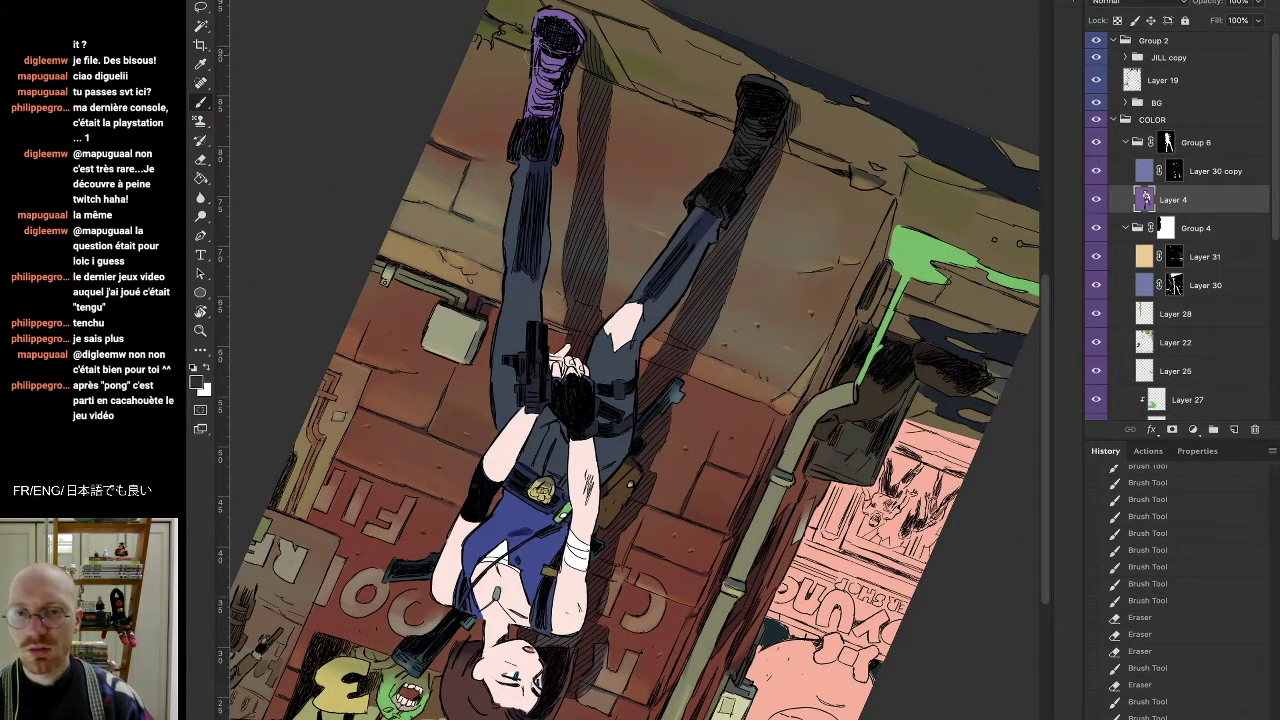
mouse_move(568, 18)
mouse_down()
mouse_move(536, 120)
mouse_move(513, 132)
mouse_move(512, 150)
mouse_move(536, 134)
mouse_move(532, 152)
mouse_move(550, 88)
mouse_up()
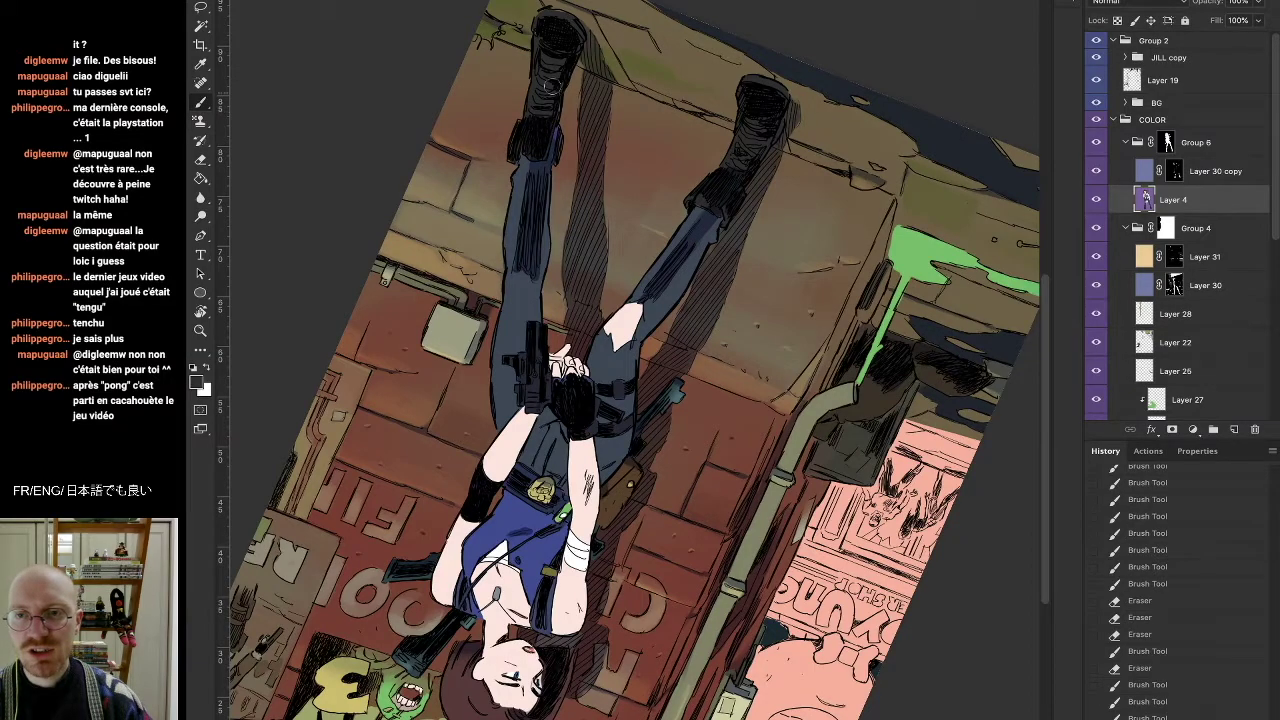
drag(560, 136, 557, 156)
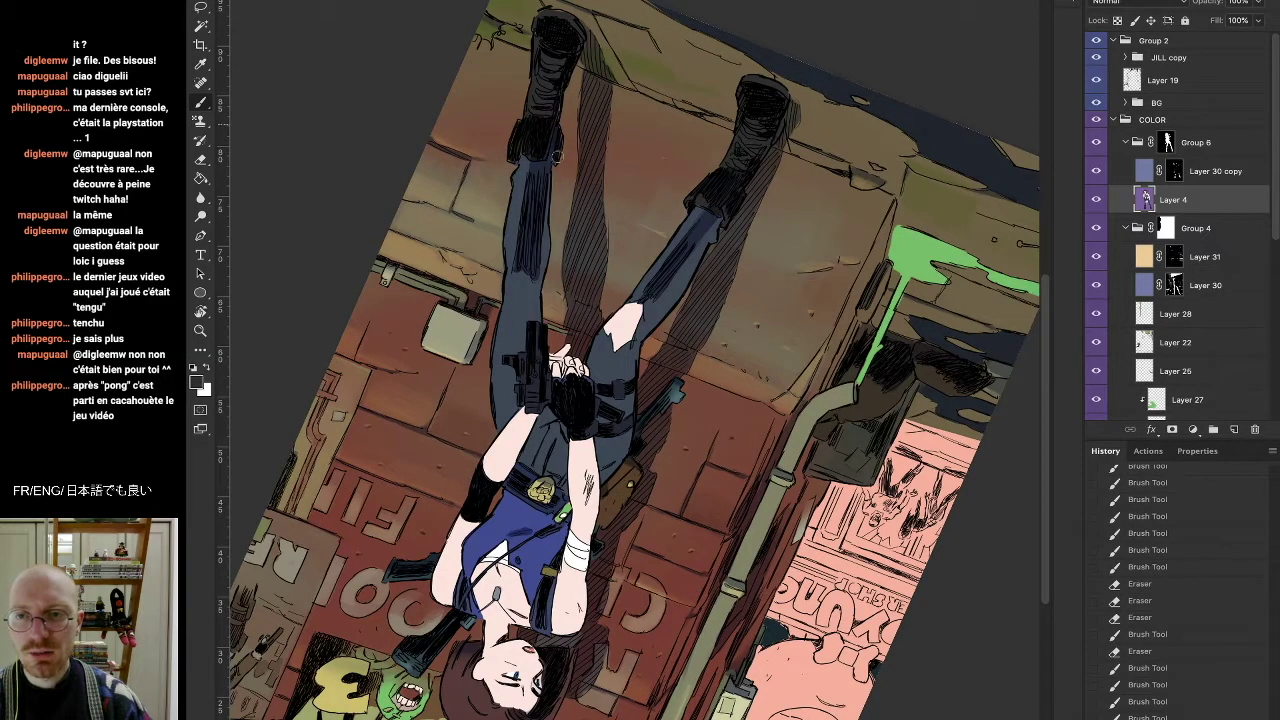
Retouch the Group 6 mask along the sole, shaft and cuff of the boot on the leg without the torn knee
click(1166, 143)
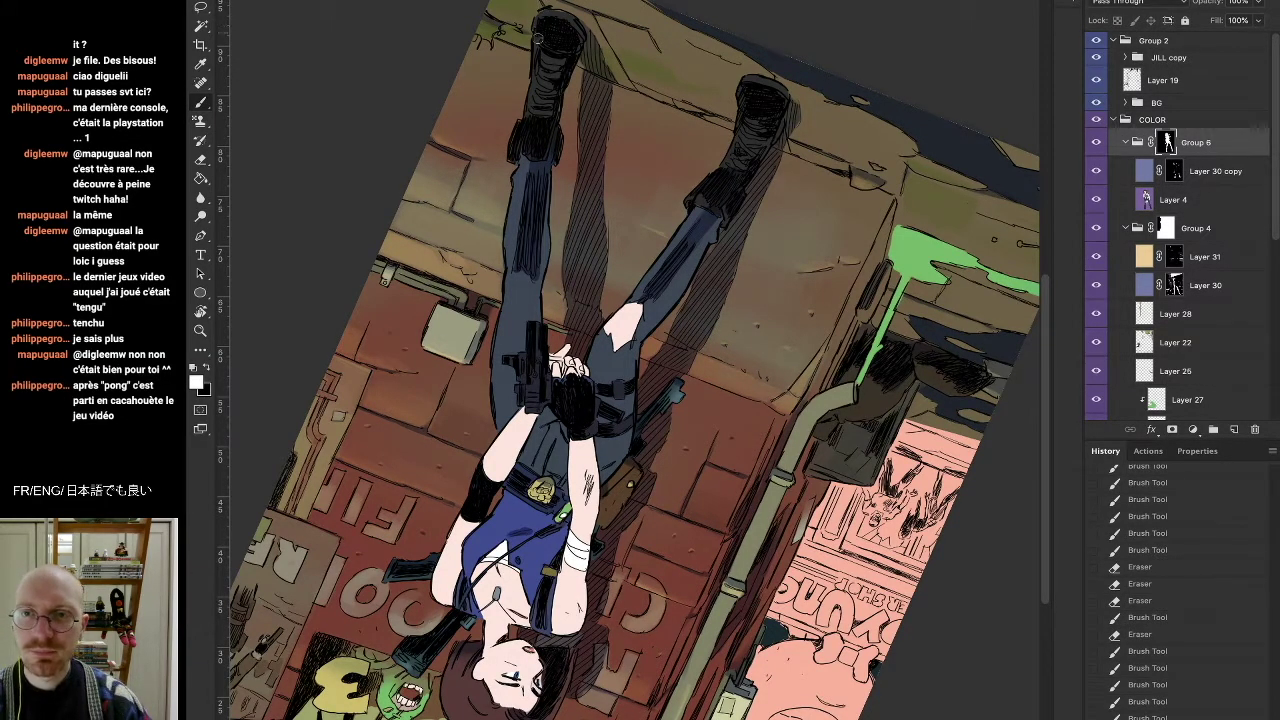
drag(558, 16, 566, 18)
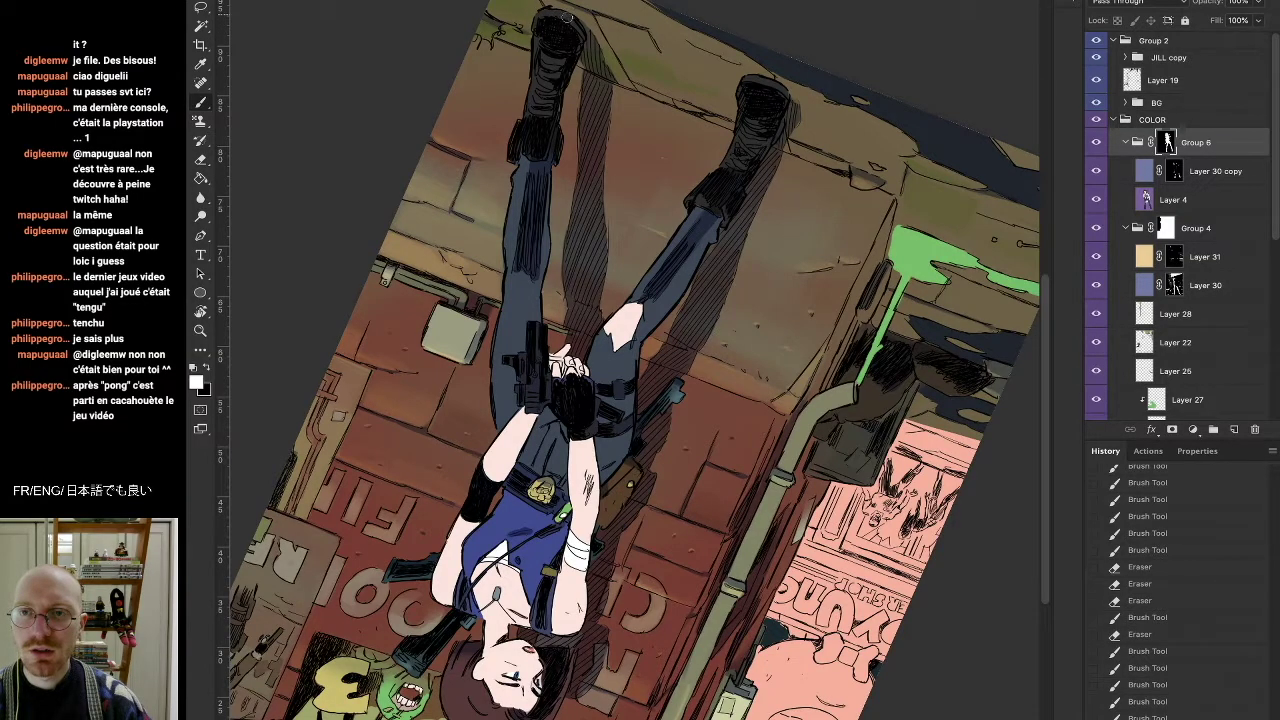
click(553, 113)
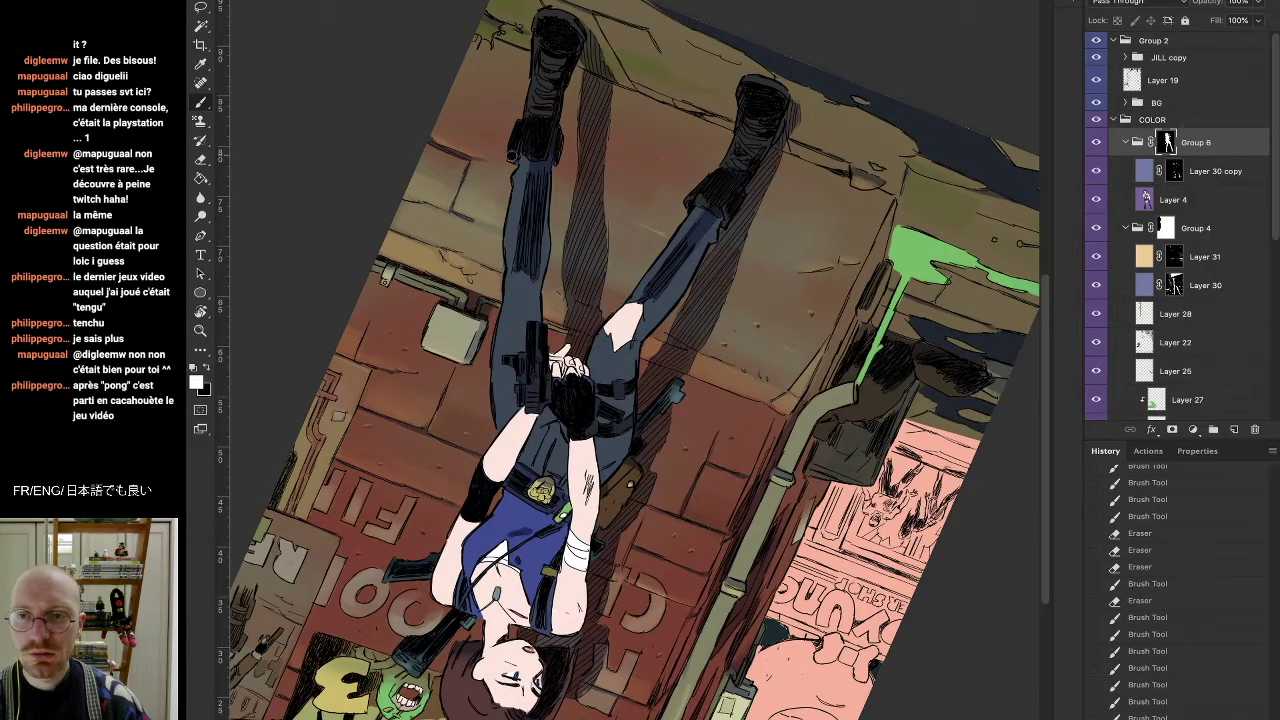
mouse_move(511, 158)
mouse_down()
mouse_move(595, 130)
mouse_move(805, 120)
mouse_move(870, 520)
mouse_move(818, 582)
mouse_up()
key(r)
key(Escape)
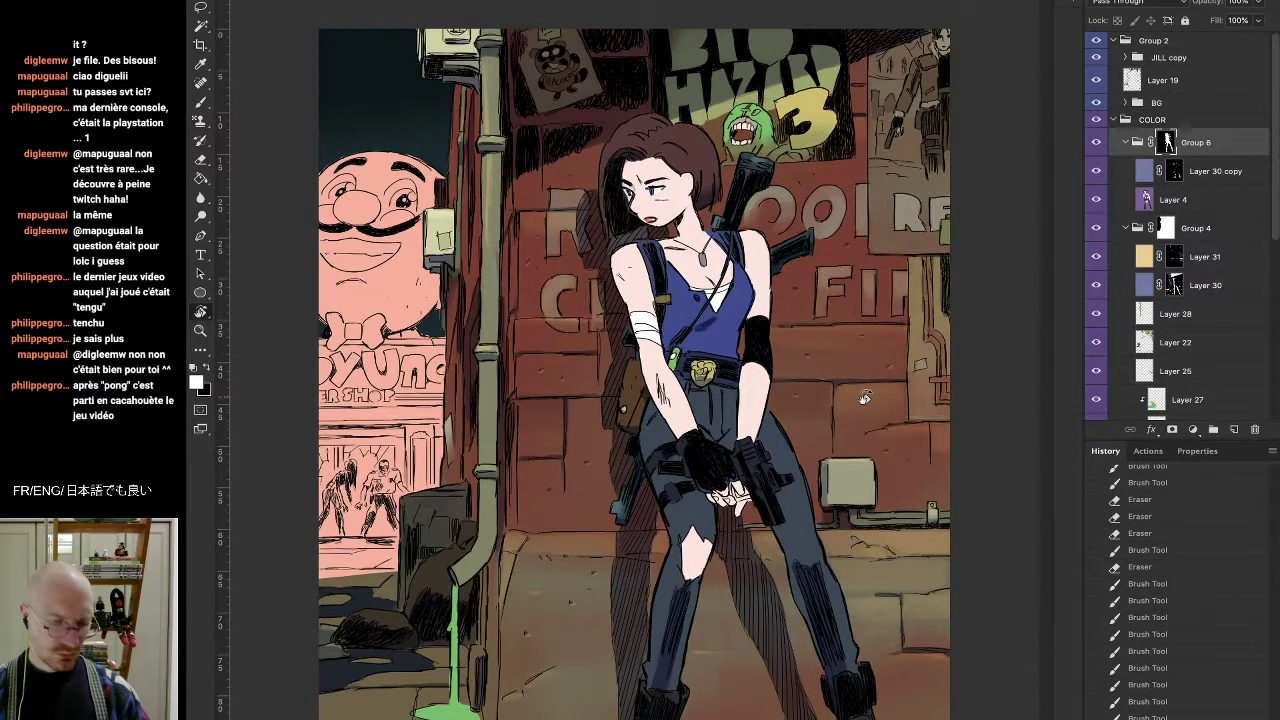
Touch up the woman's fingerless glove on Layer 4 with a sampled dark blue
click(1196, 196)
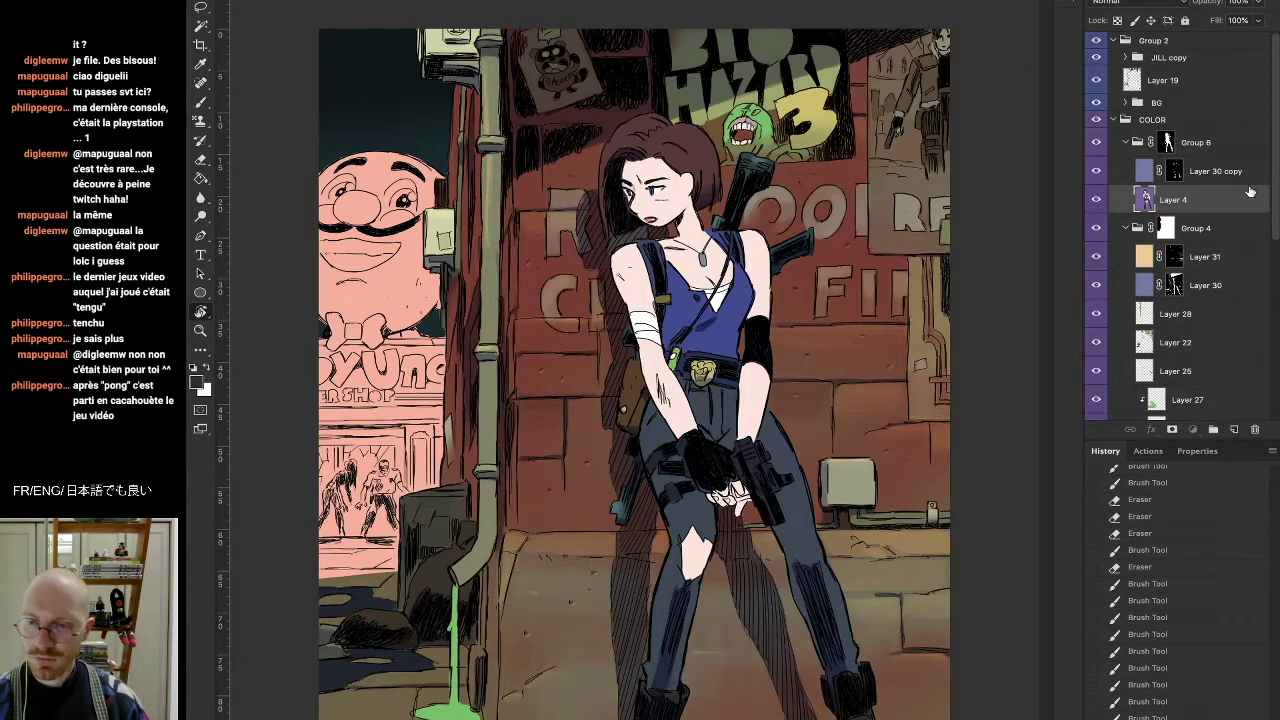
key(b)
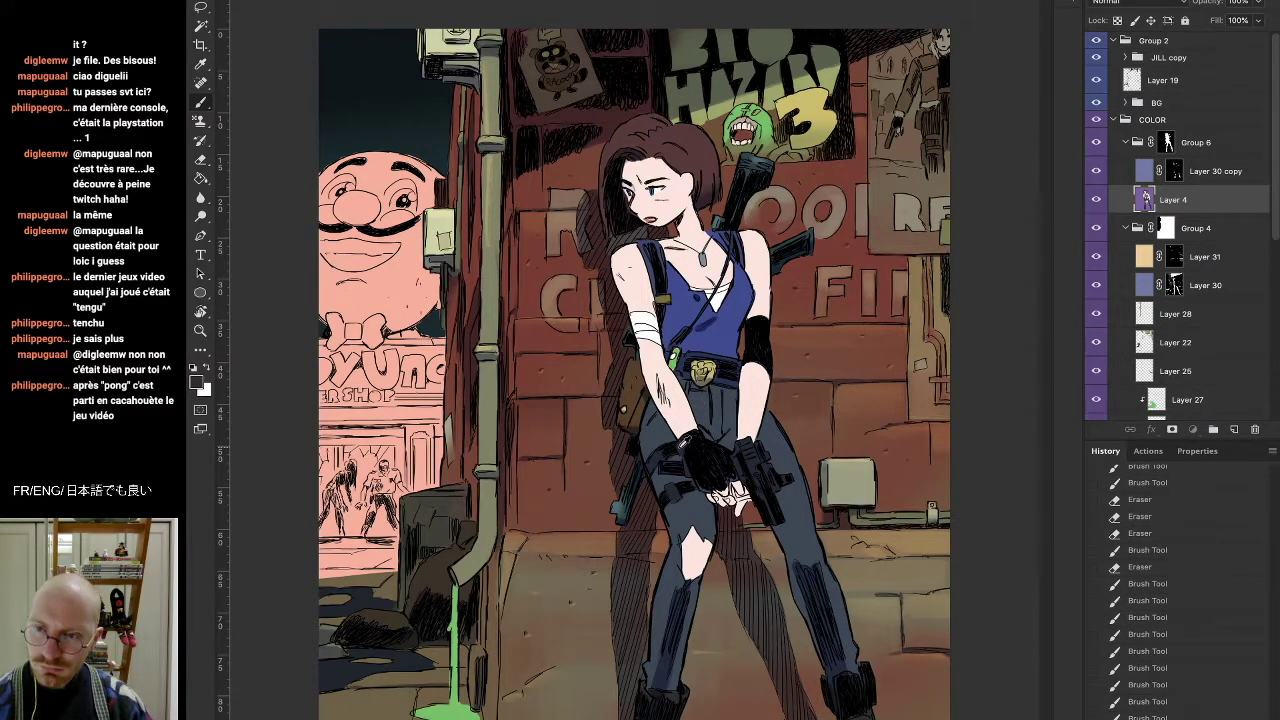
click(197, 382)
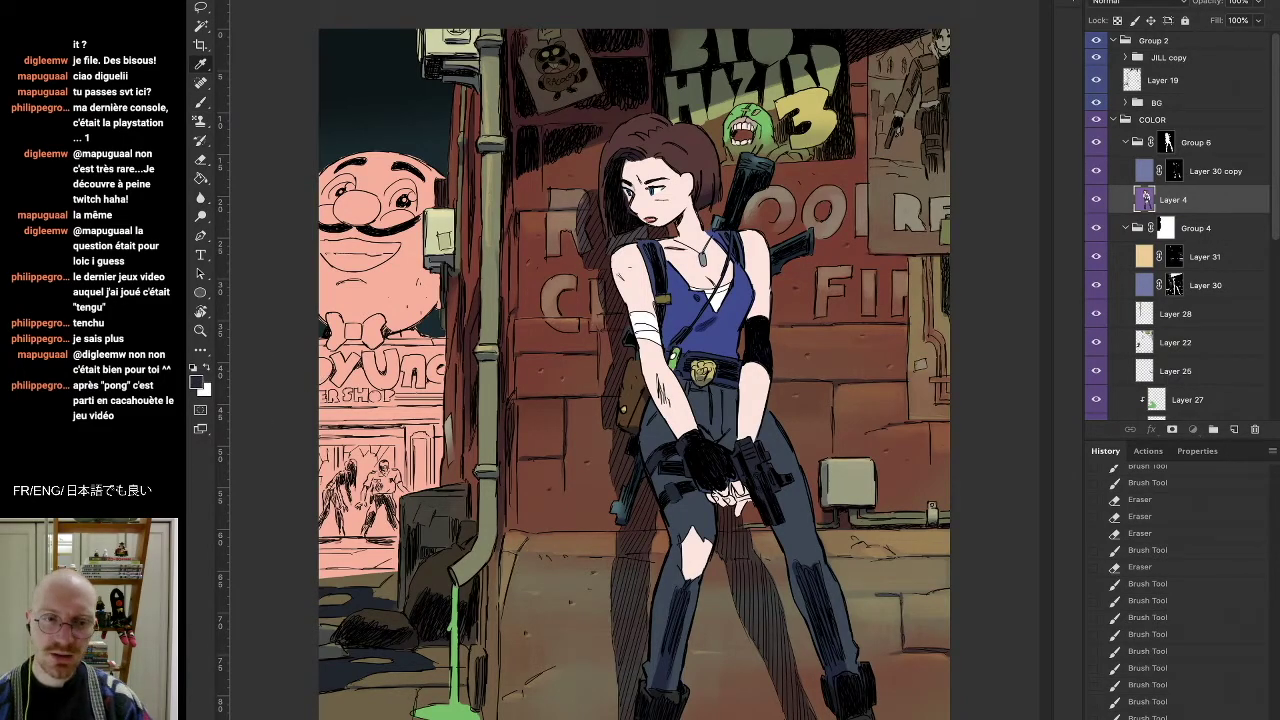
click(677, 445)
key(b)
drag(694, 443, 718, 458)
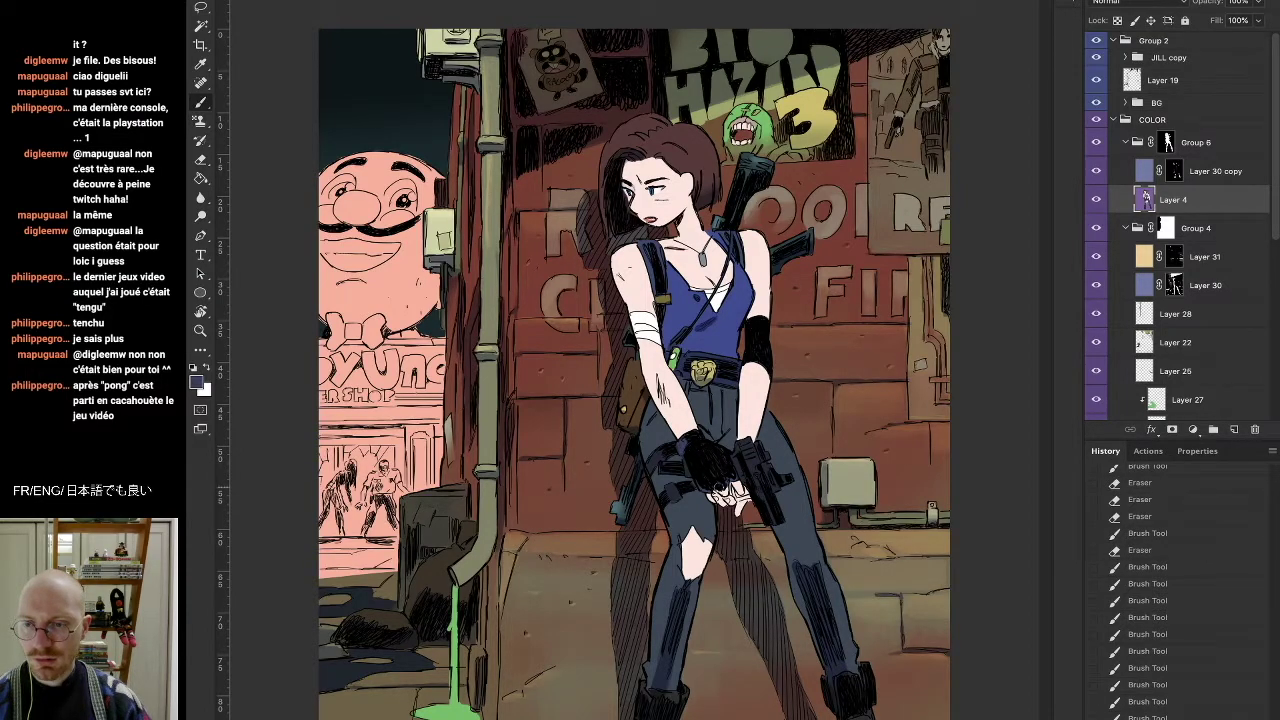
Paint muted violet-blue accents on the pistol in the woman's hands on Layer 4
mouse_move(718, 489)
mouse_down()
mouse_move(810, 410)
mouse_move(574, 106)
mouse_up()
key(r)
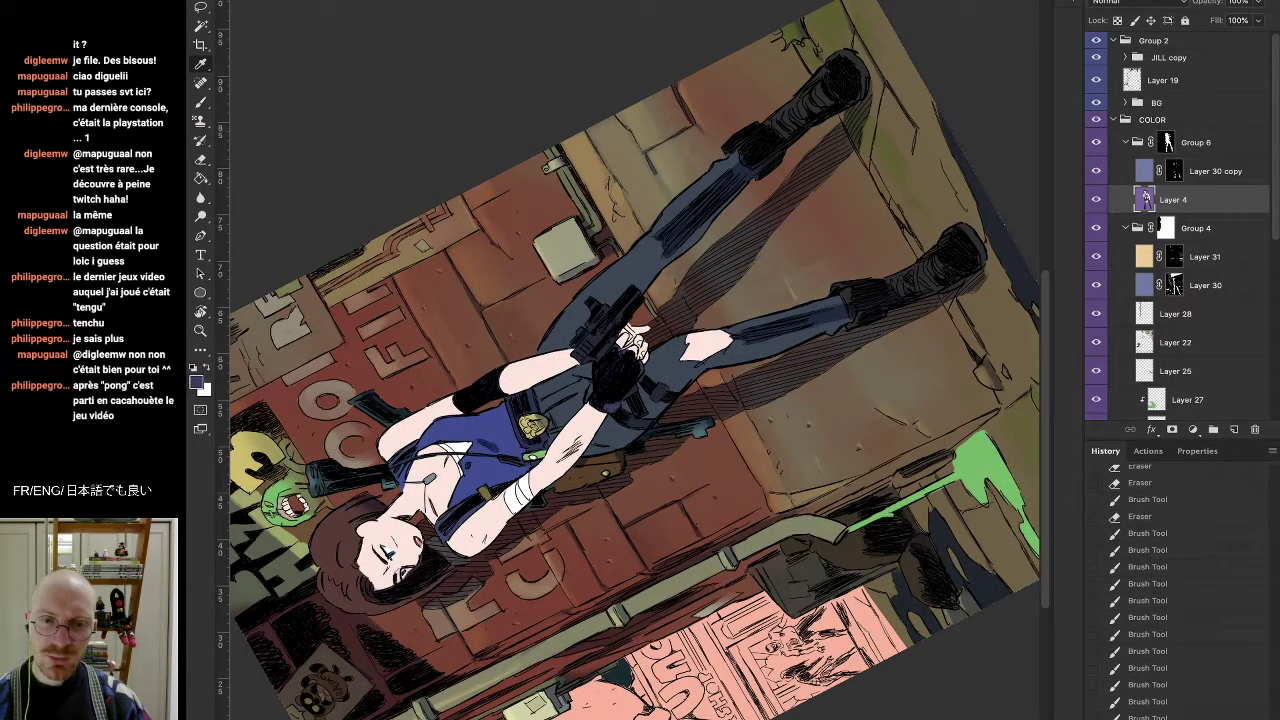
key(b)
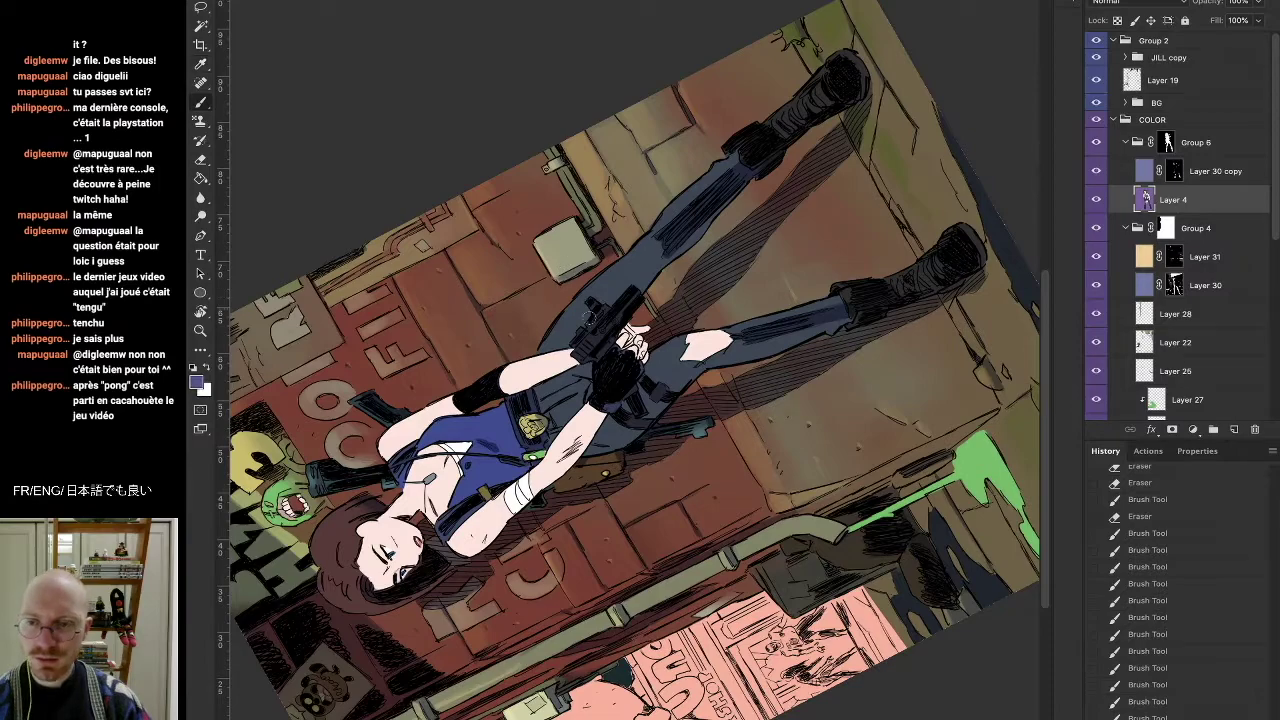
mouse_move(595, 305)
mouse_down()
mouse_move(619, 303)
mouse_move(610, 308)
mouse_up()
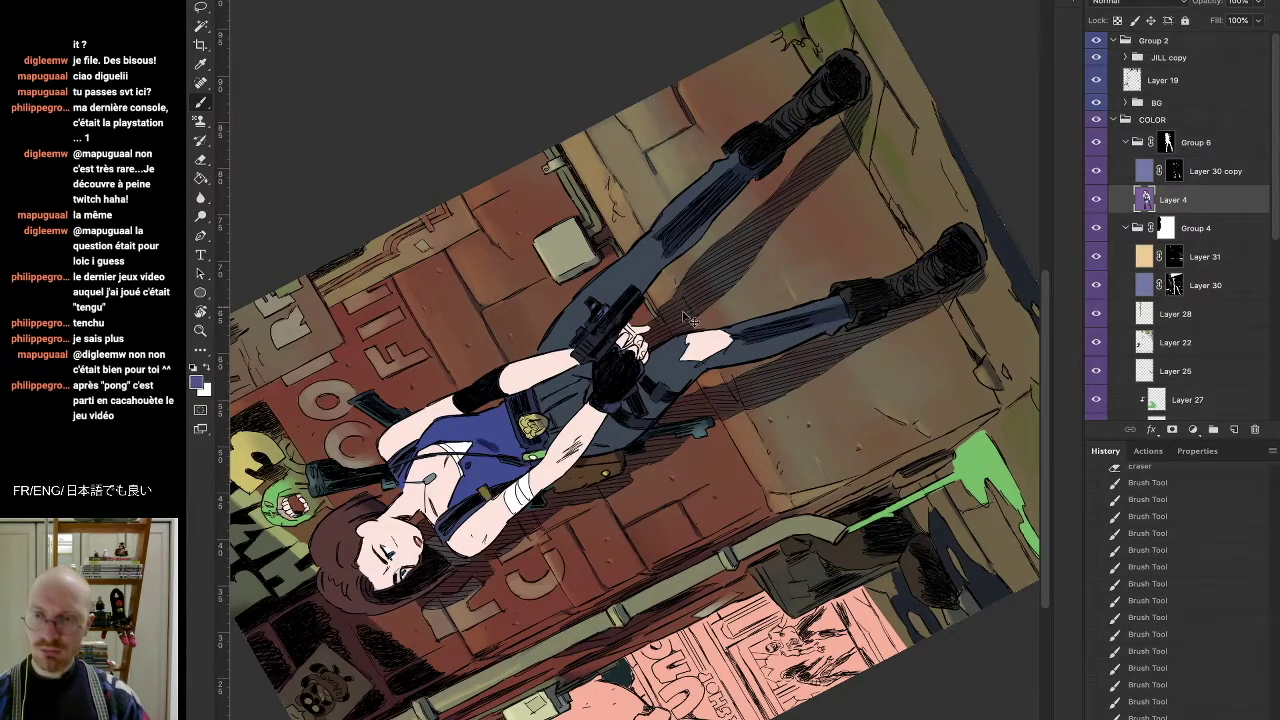
drag(692, 317, 679, 309)
drag(767, 370, 775, 362)
key(r)
mouse_move(758, 308)
mouse_down()
mouse_move(812, 425)
mouse_move(698, 622)
mouse_up()
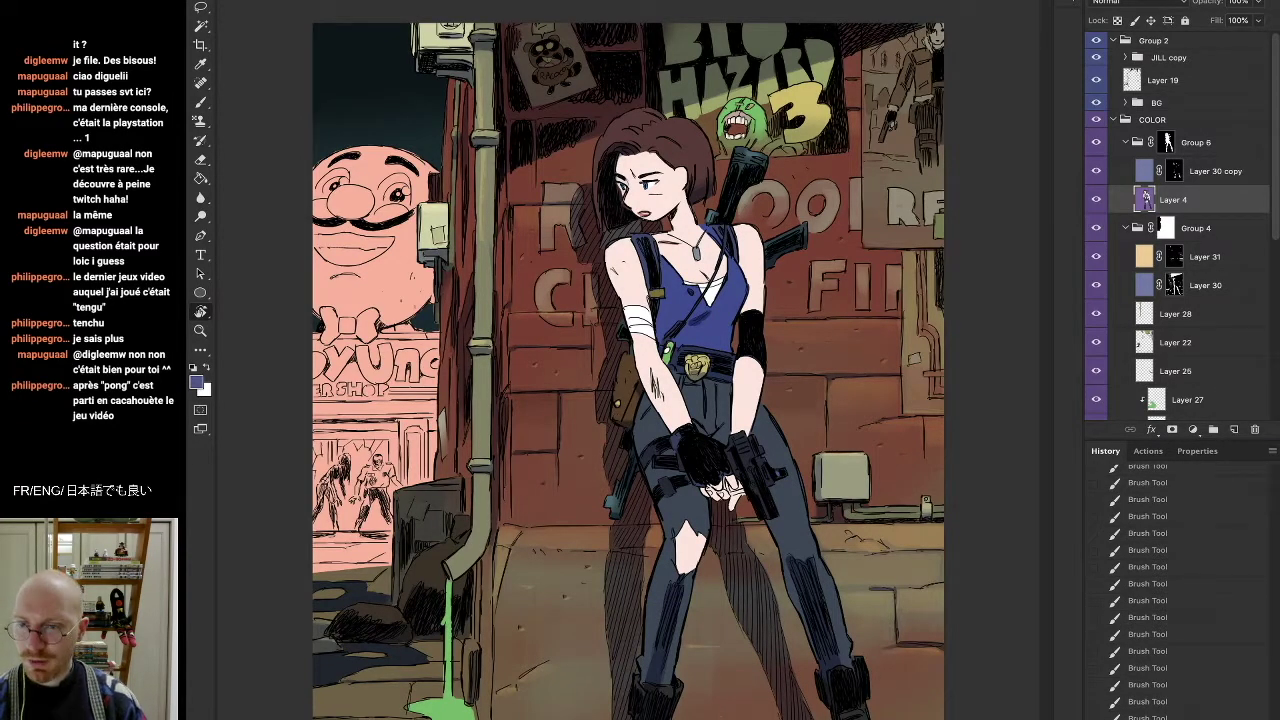
Choose another brush preset and add a stroke to the pistol on Layer 4
key(b)
right_click(445, 361)
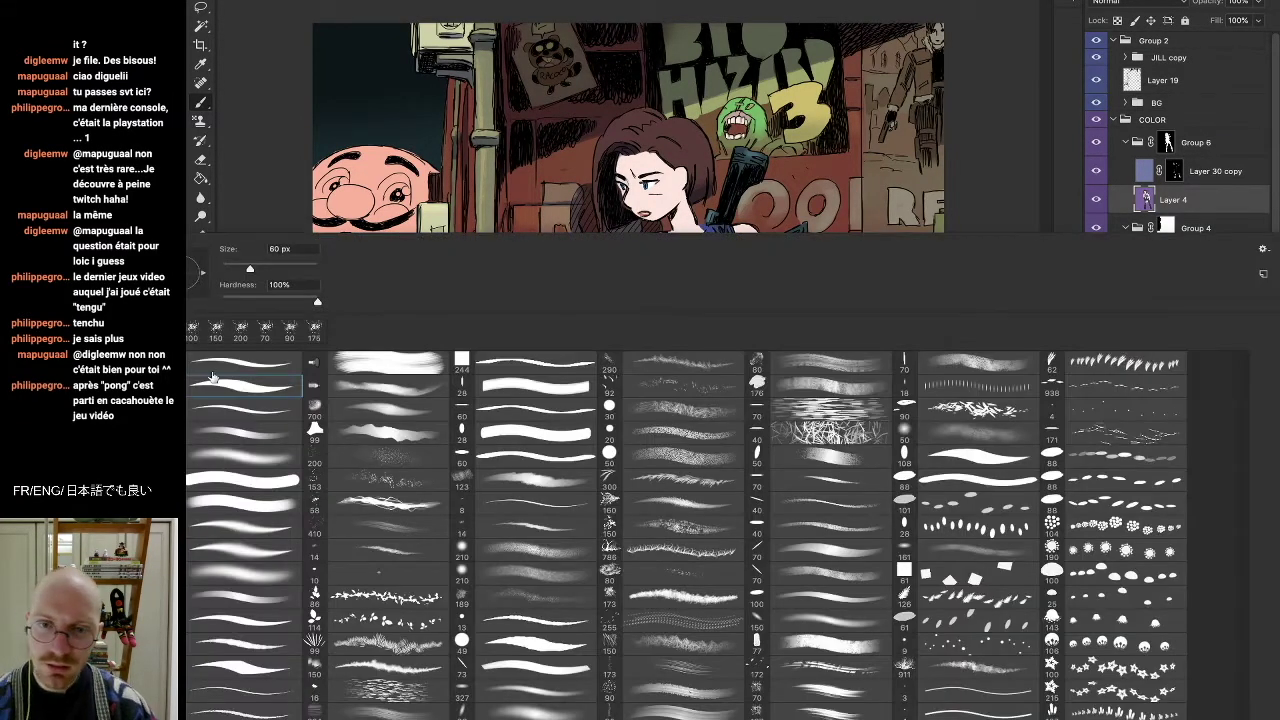
click(249, 461)
key(Return)
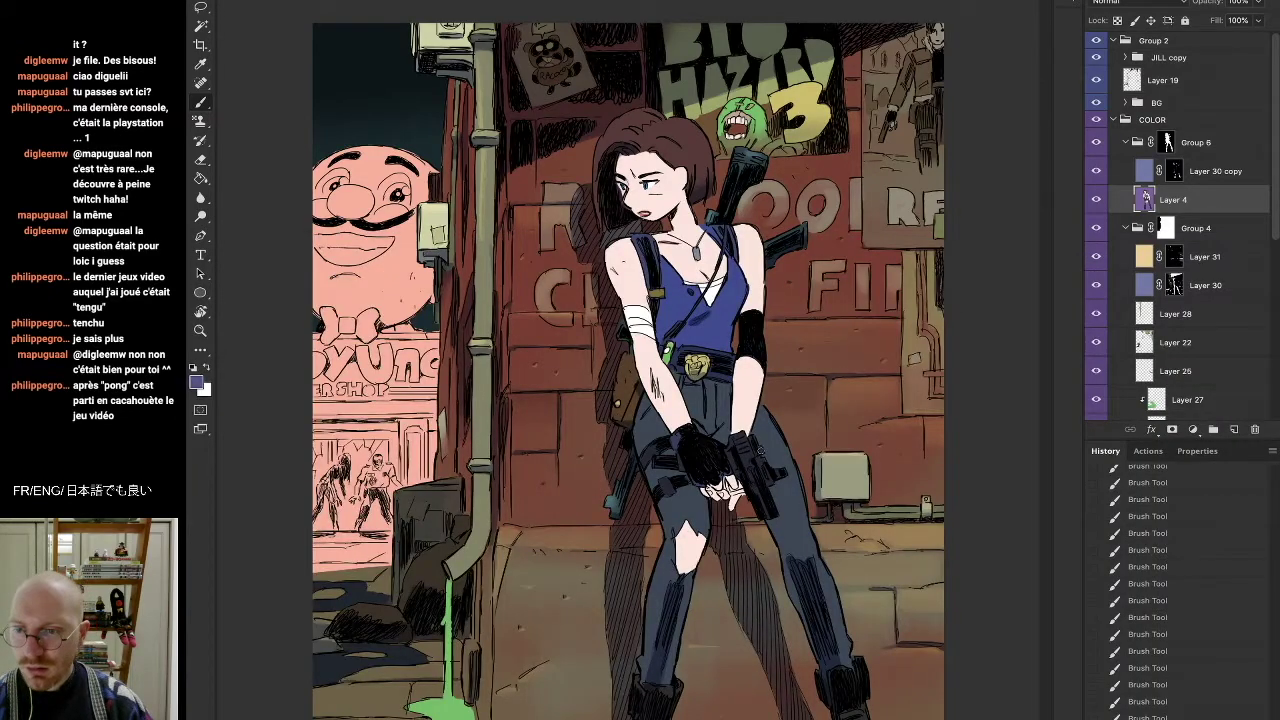
mouse_move(757, 491)
mouse_down()
mouse_move(753, 480)
mouse_move(779, 477)
mouse_up()
Refine the pistol's shading on Layer 4 with dark tones sampled from around the weapon
key(r)
mouse_move(890, 340)
mouse_down()
mouse_move(489, 36)
mouse_move(330, 320)
mouse_up()
alt+click(561, 345)
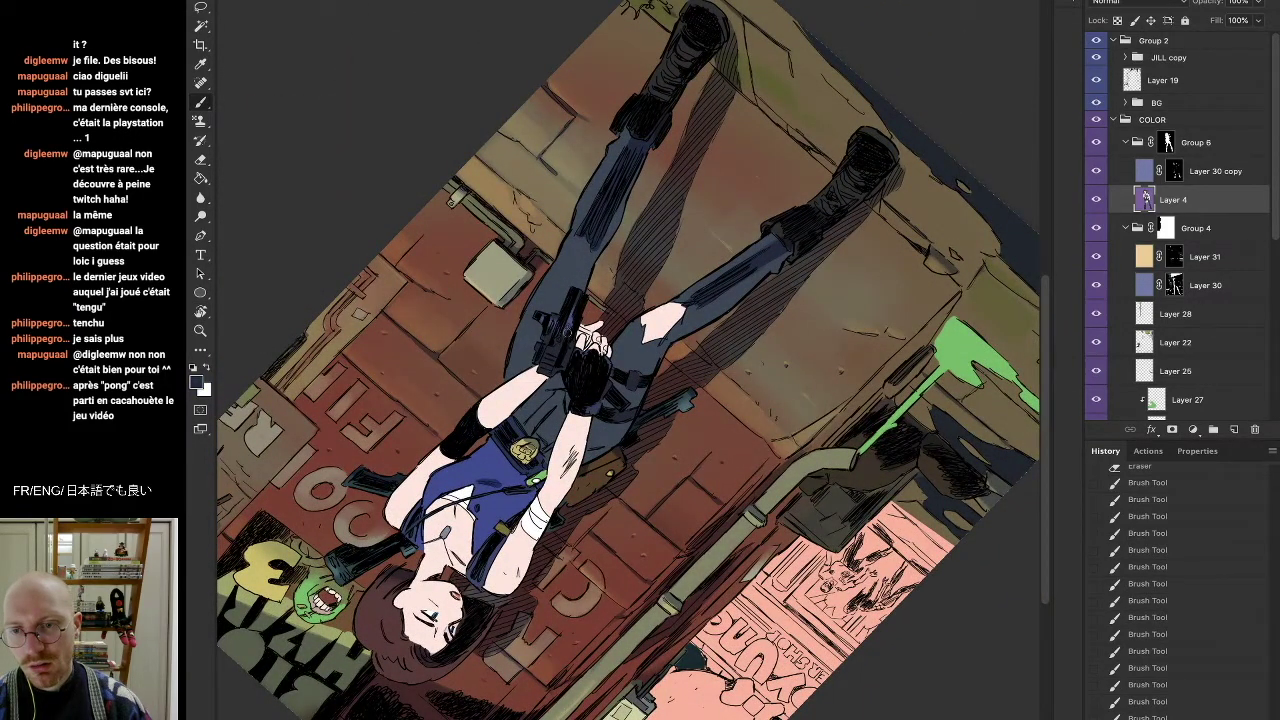
mouse_move(564, 332)
mouse_down()
mouse_move(569, 316)
mouse_move(567, 330)
mouse_up()
alt+click(558, 316)
mouse_move(562, 328)
mouse_down()
mouse_move(558, 347)
mouse_move(622, 320)
mouse_move(748, 623)
mouse_move(800, 550)
mouse_move(830, 425)
mouse_up()
alt+click(556, 347)
key(r)
key(b)
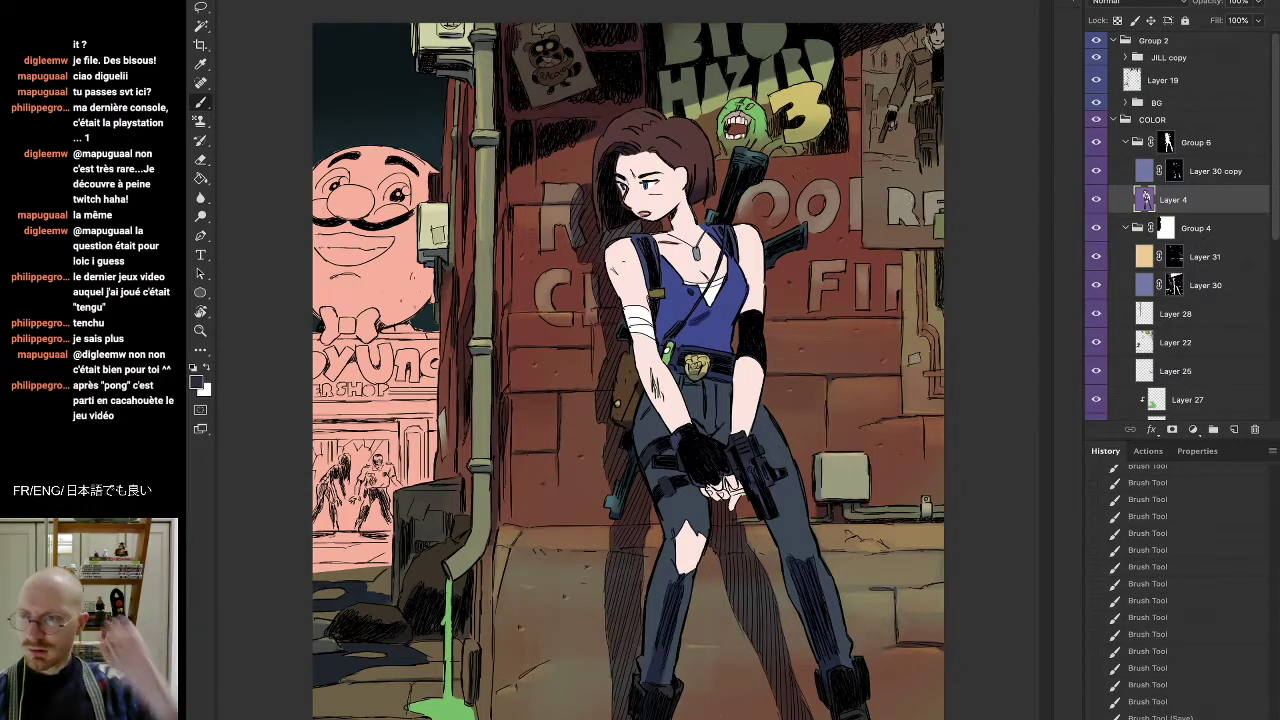
Choose a brush preset and add small touches in a sampled dark grey on Layer 28
click(1199, 316)
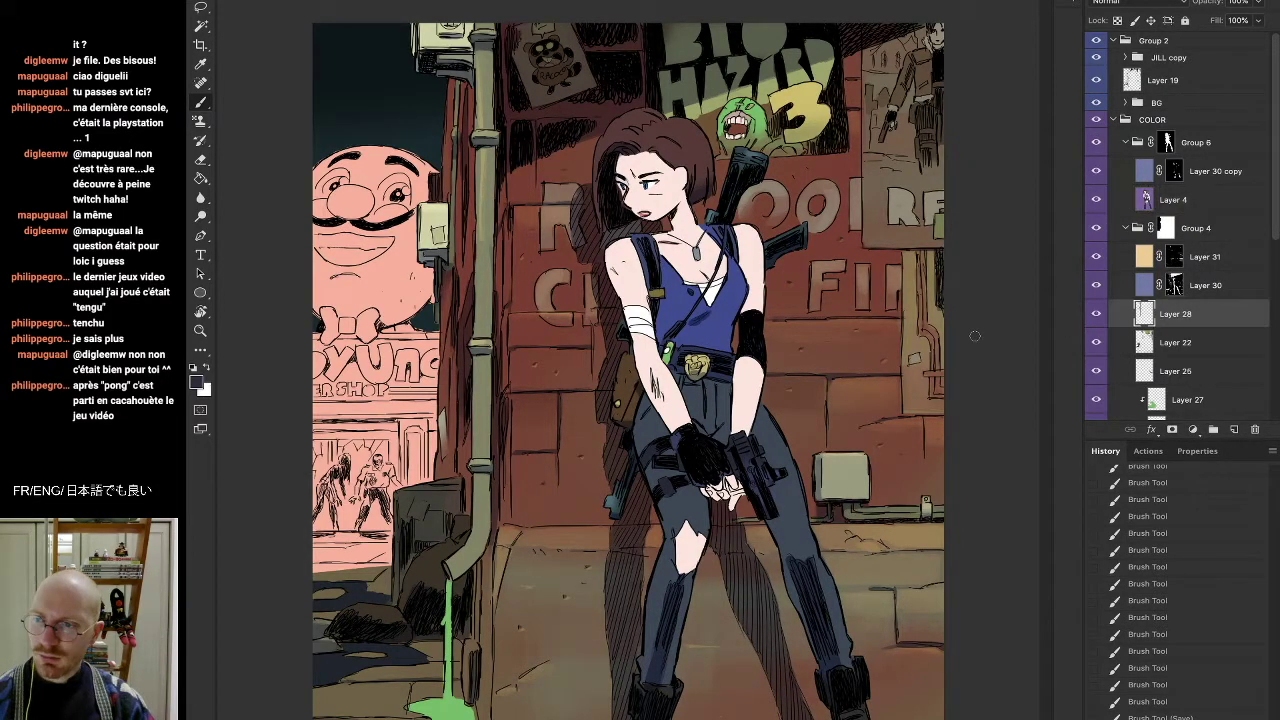
right_click(447, 407)
click(243, 390)
click(624, 104)
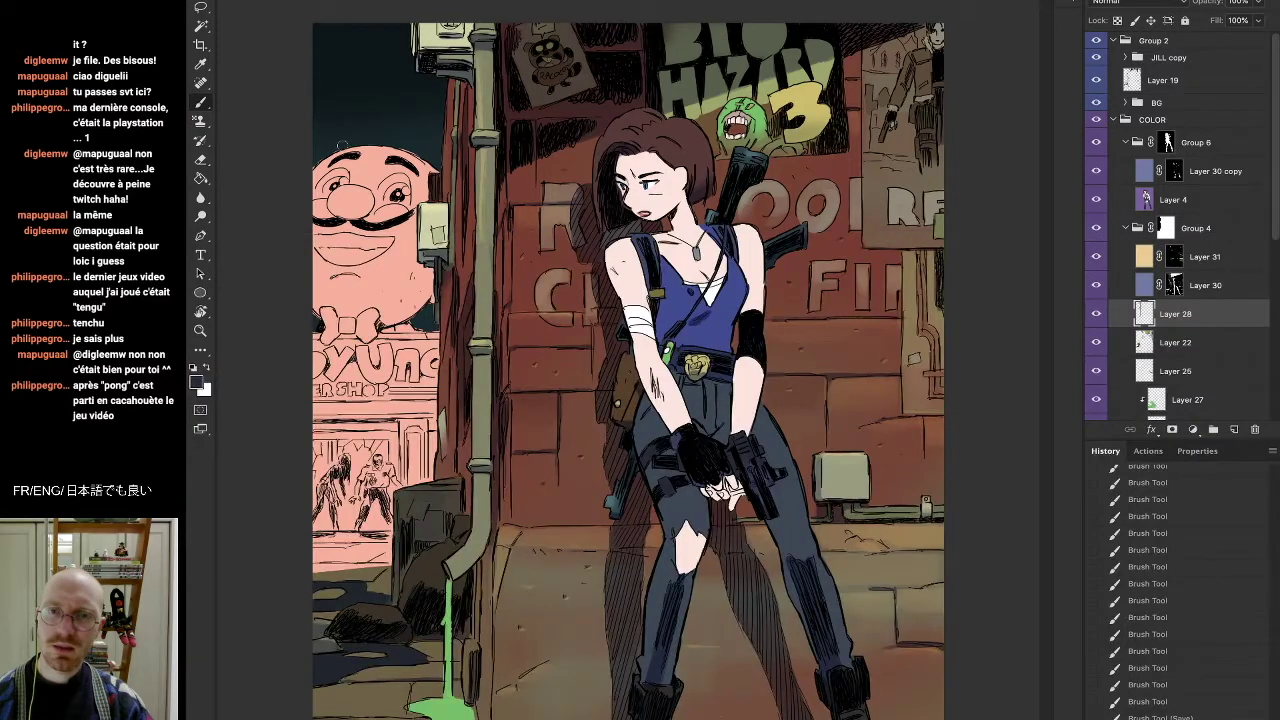
key(i)
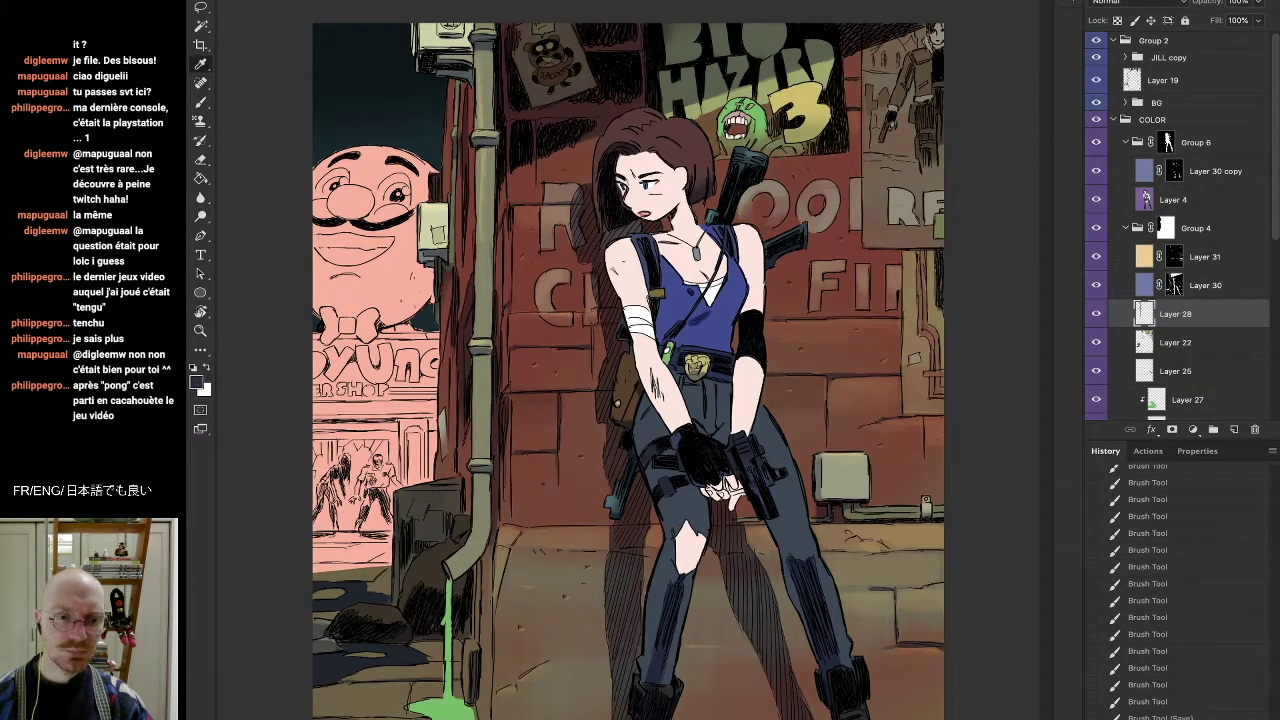
key(b)
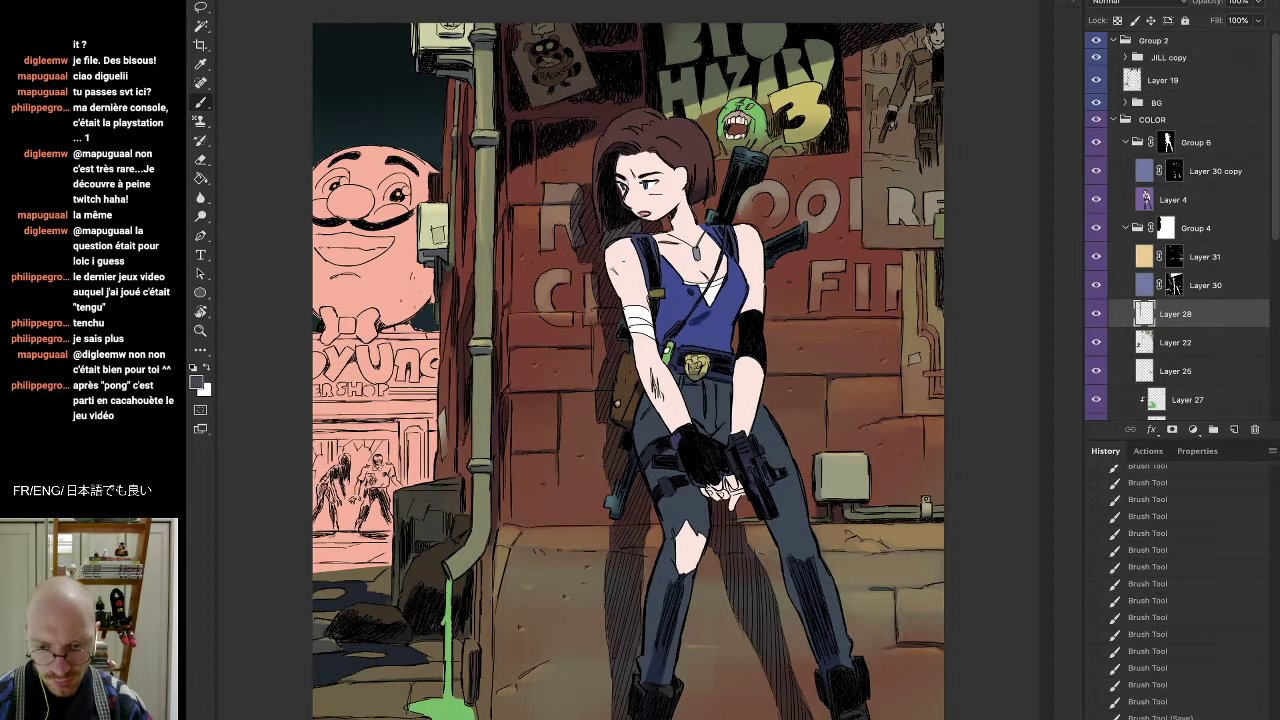
click(647, 185)
click(647, 185)
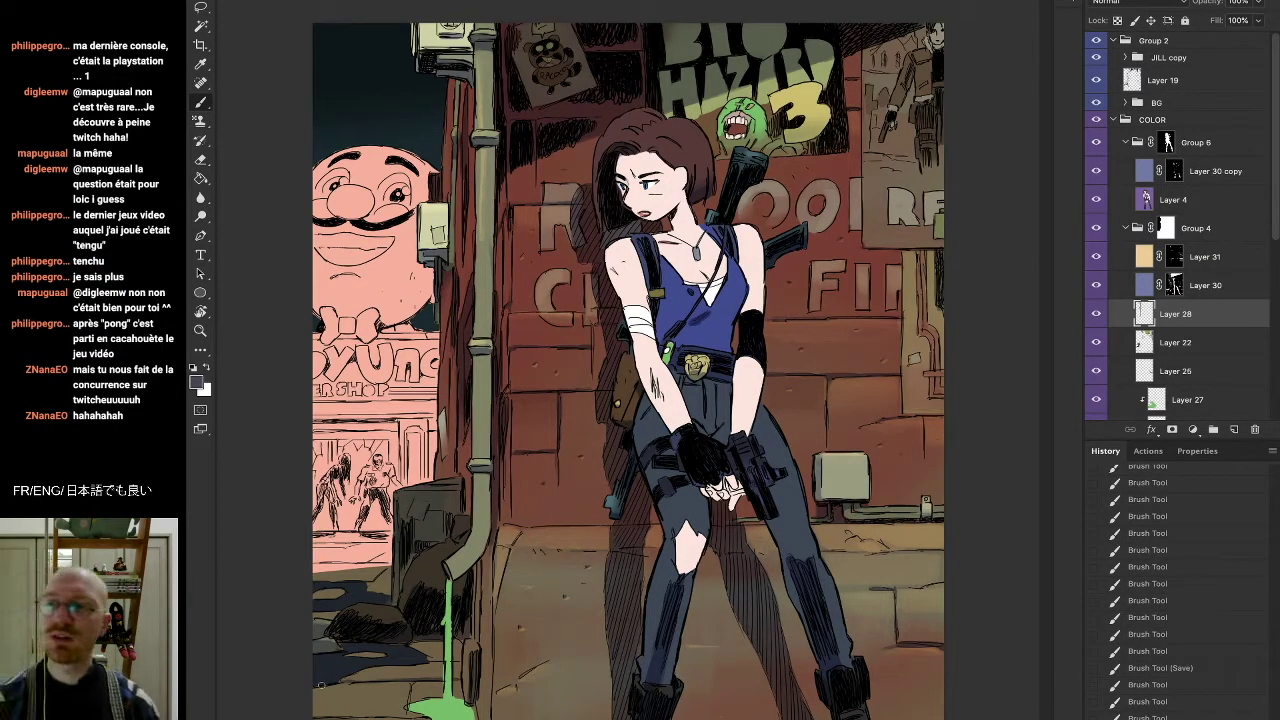
Check Layer 30 by toggling its visibility, then paint shadow on its mask around the utility box beside the drainpipe
click(1097, 286)
click(1100, 287)
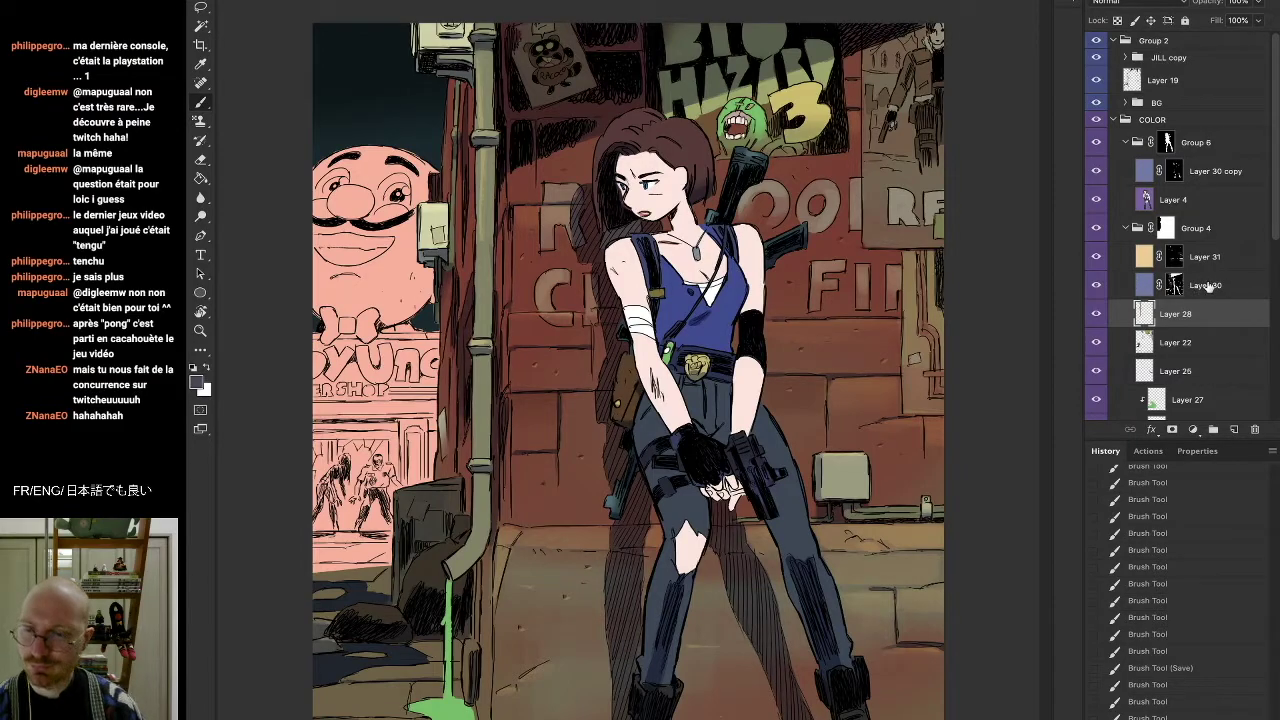
click(1175, 286)
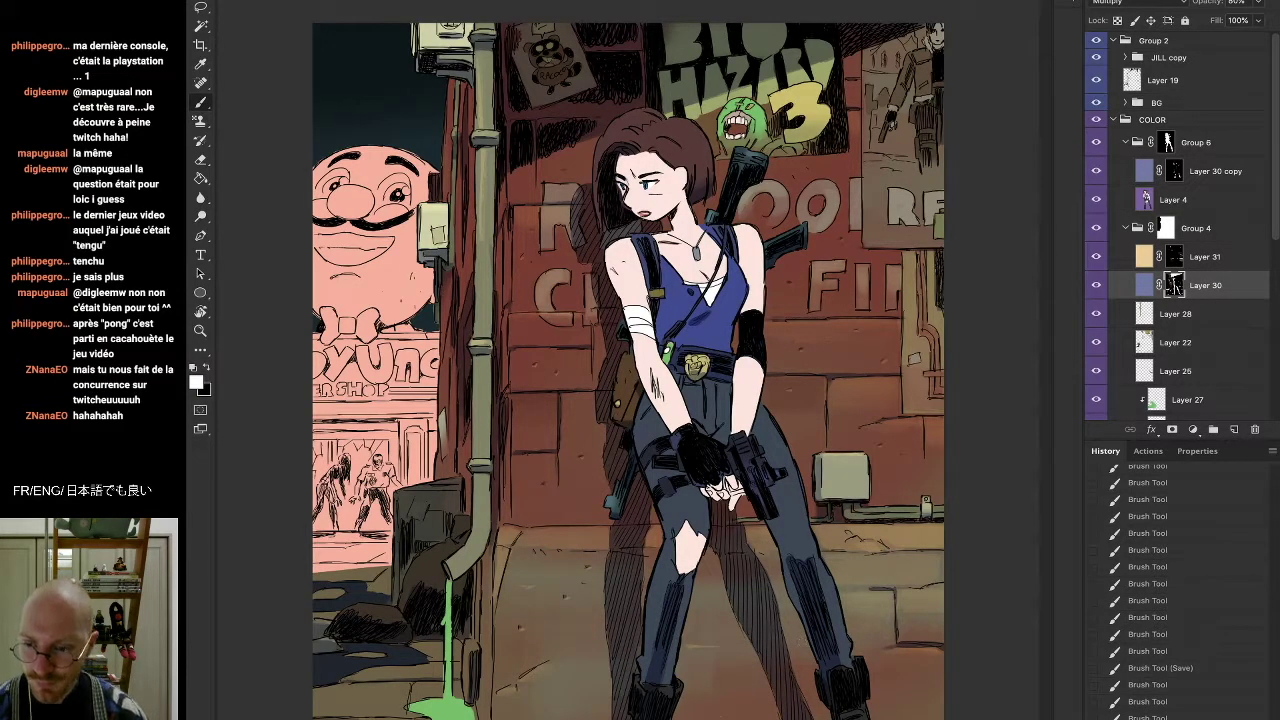
drag(432, 250, 441, 284)
drag(440, 276, 442, 292)
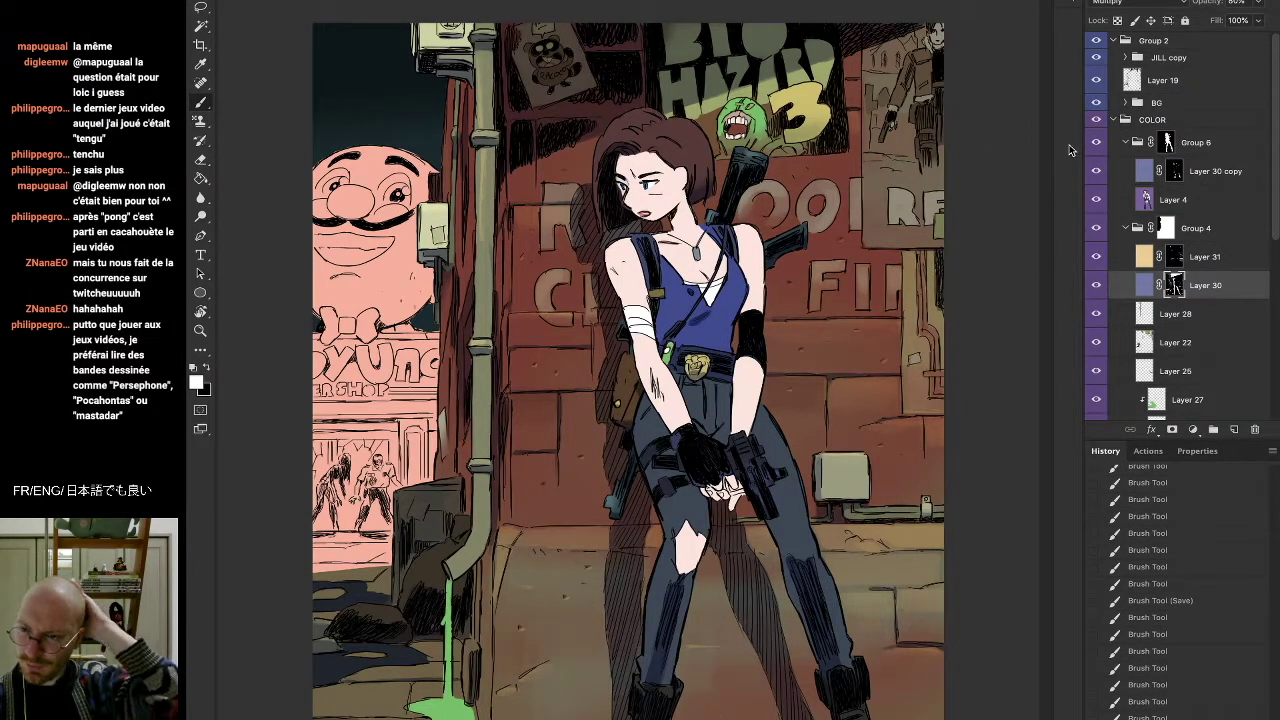
Create a new layer and place it above Group 6 inside the COLOR group
click(200, 331)
alt+click(718, 306)
key(b)
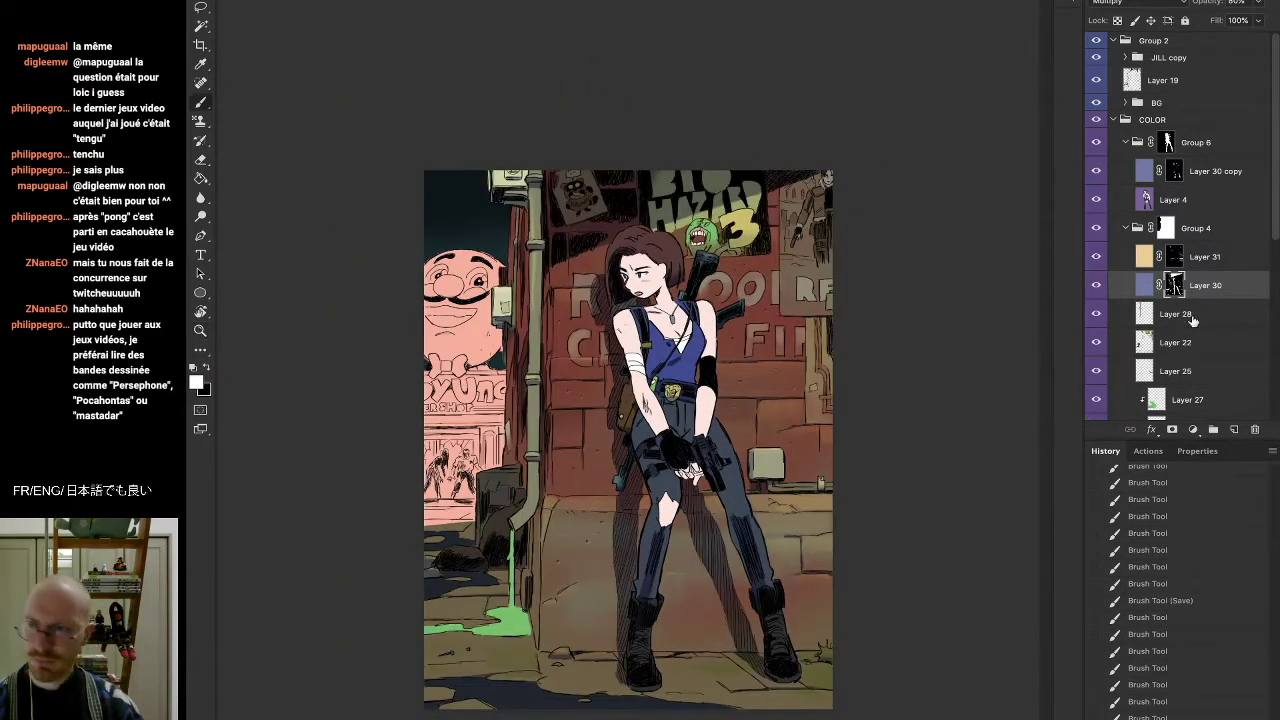
click(1215, 171)
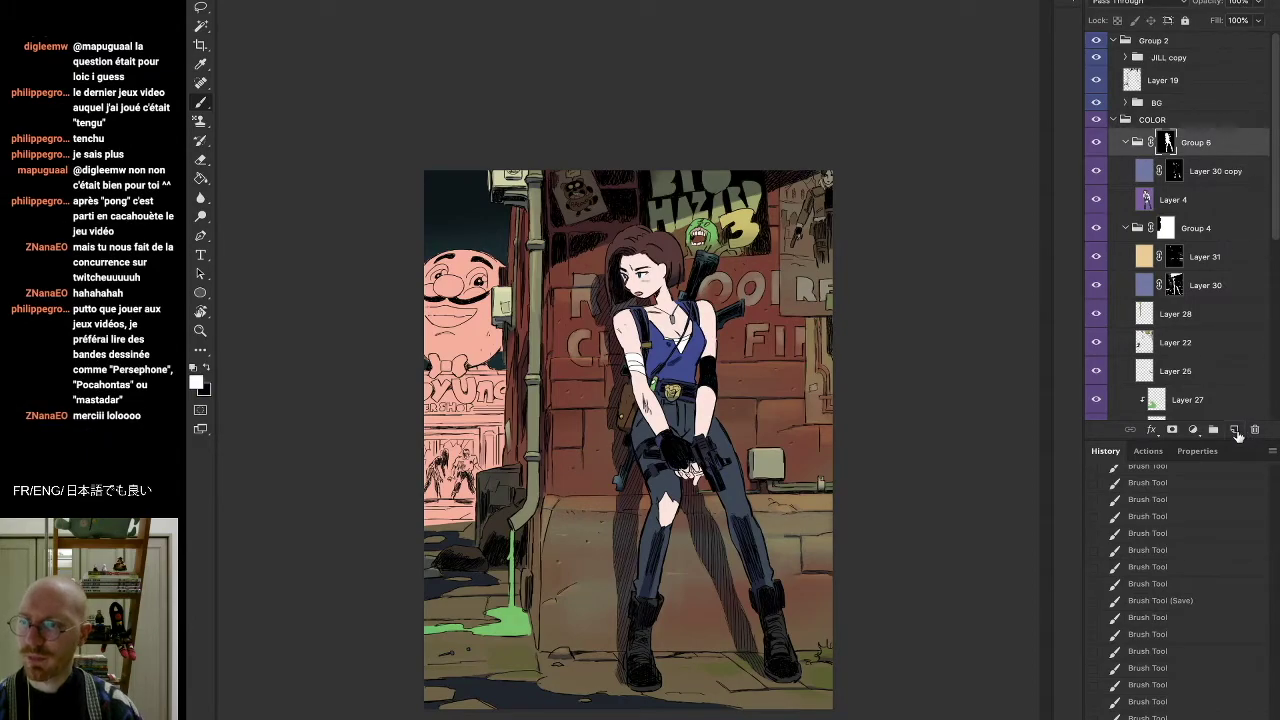
click(1234, 429)
drag(1197, 172, 1216, 140)
Paint a soft magenta glow along the illustration's right edge on the new layer and set its blend mode to Soft Light
right_click(793, 290)
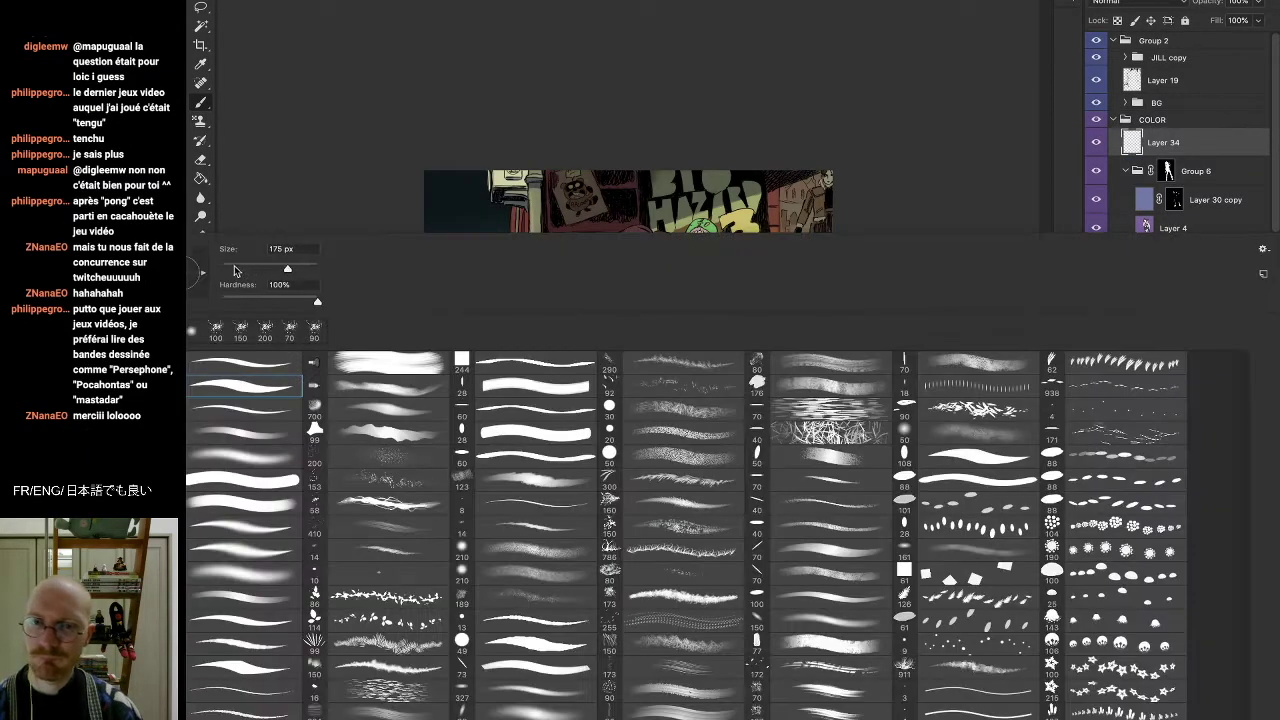
key(Escape)
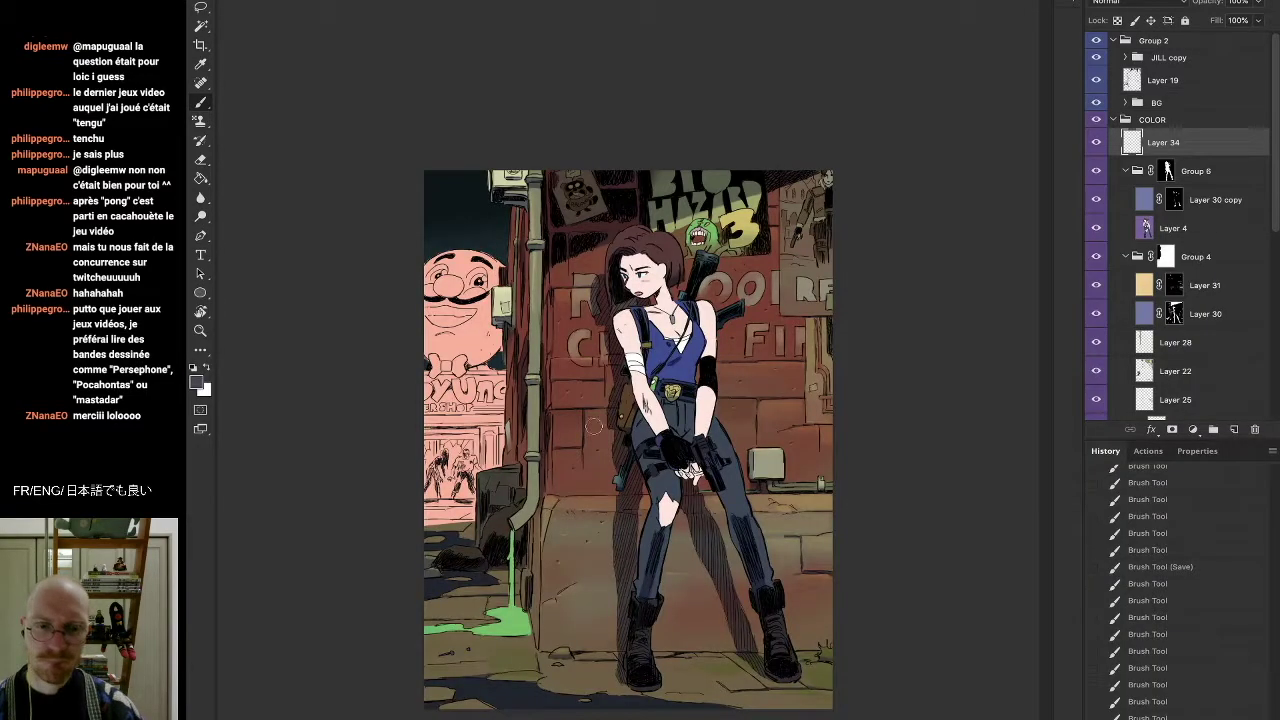
key(i)
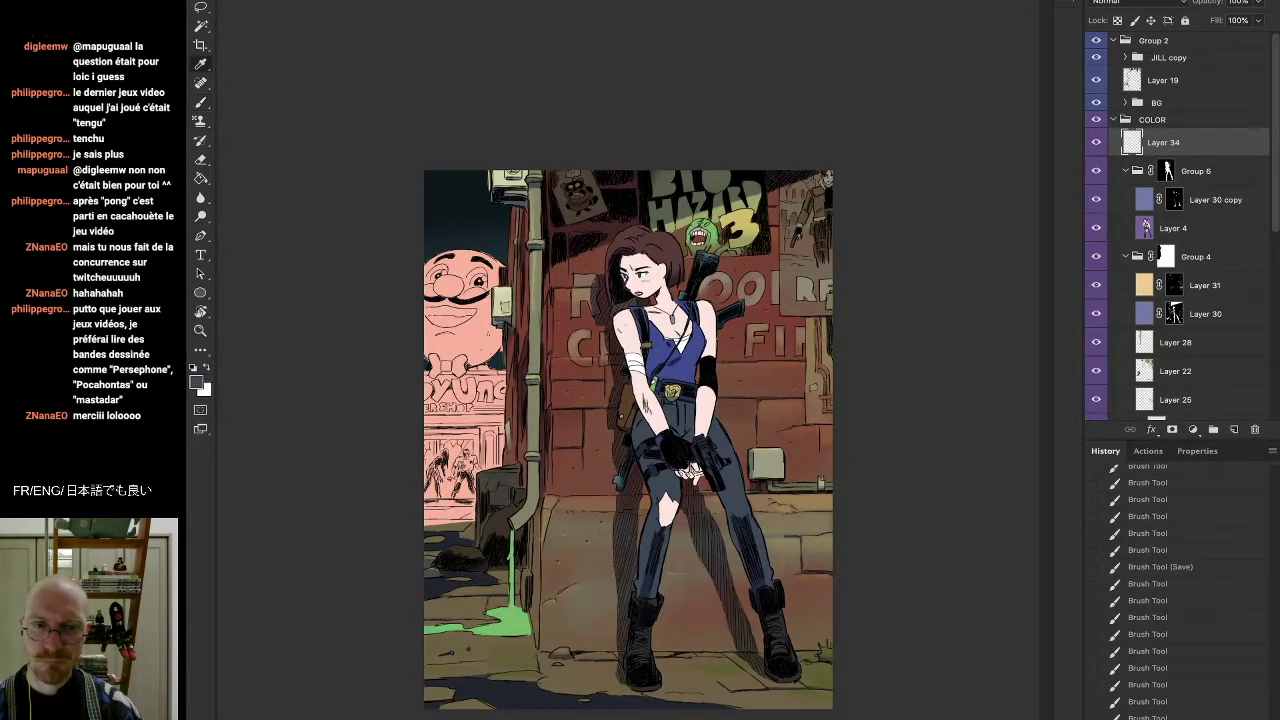
key(b)
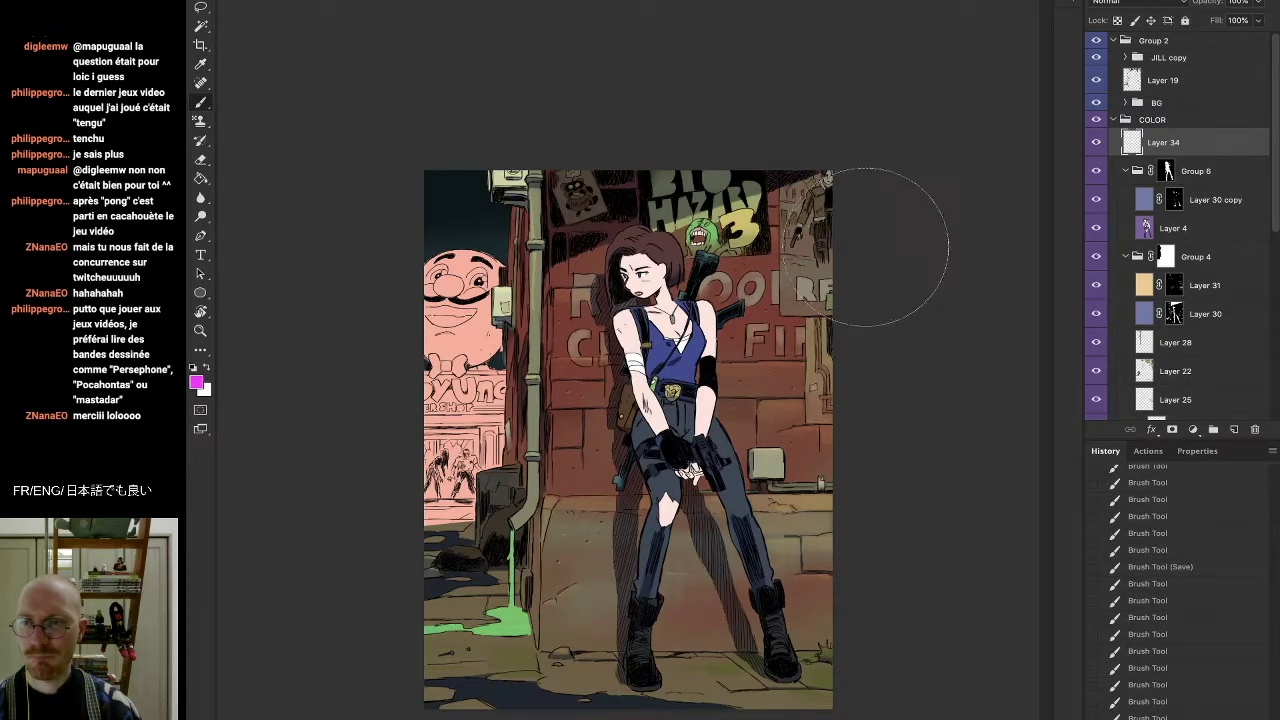
mouse_move(832, 250)
mouse_down()
mouse_move(766, 443)
mouse_move(697, 532)
mouse_up()
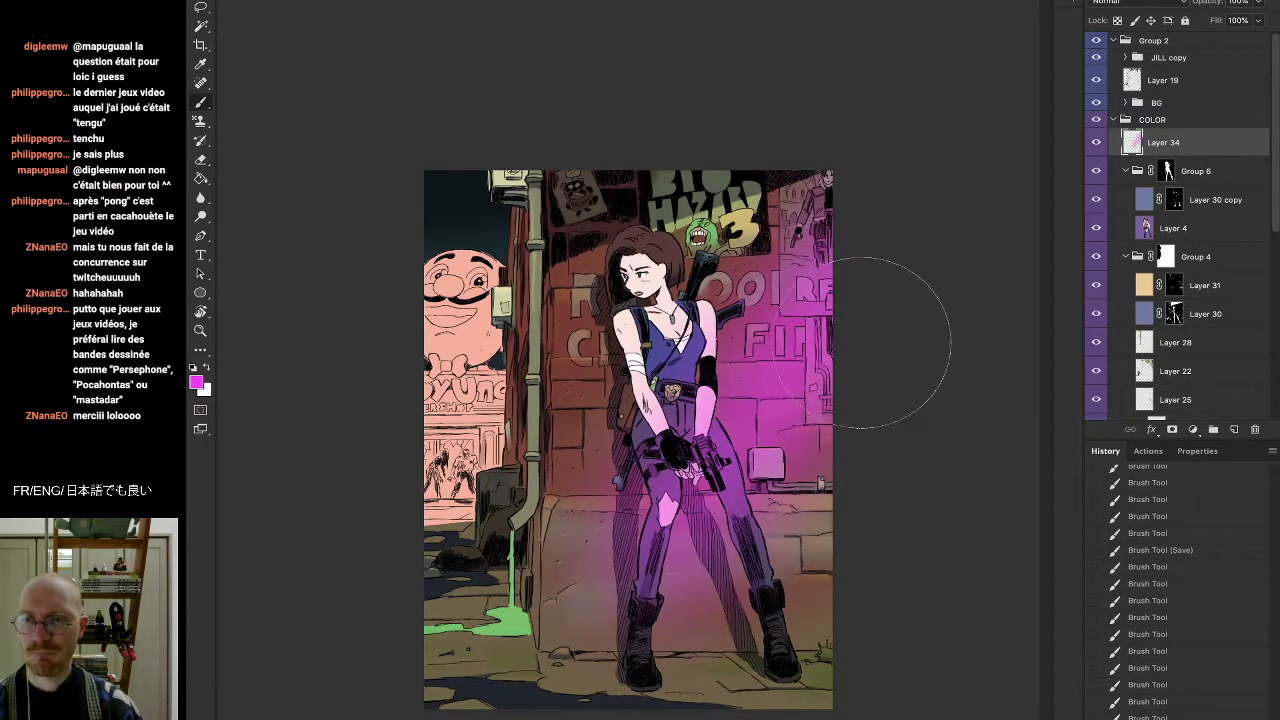
key(ctrl+z)
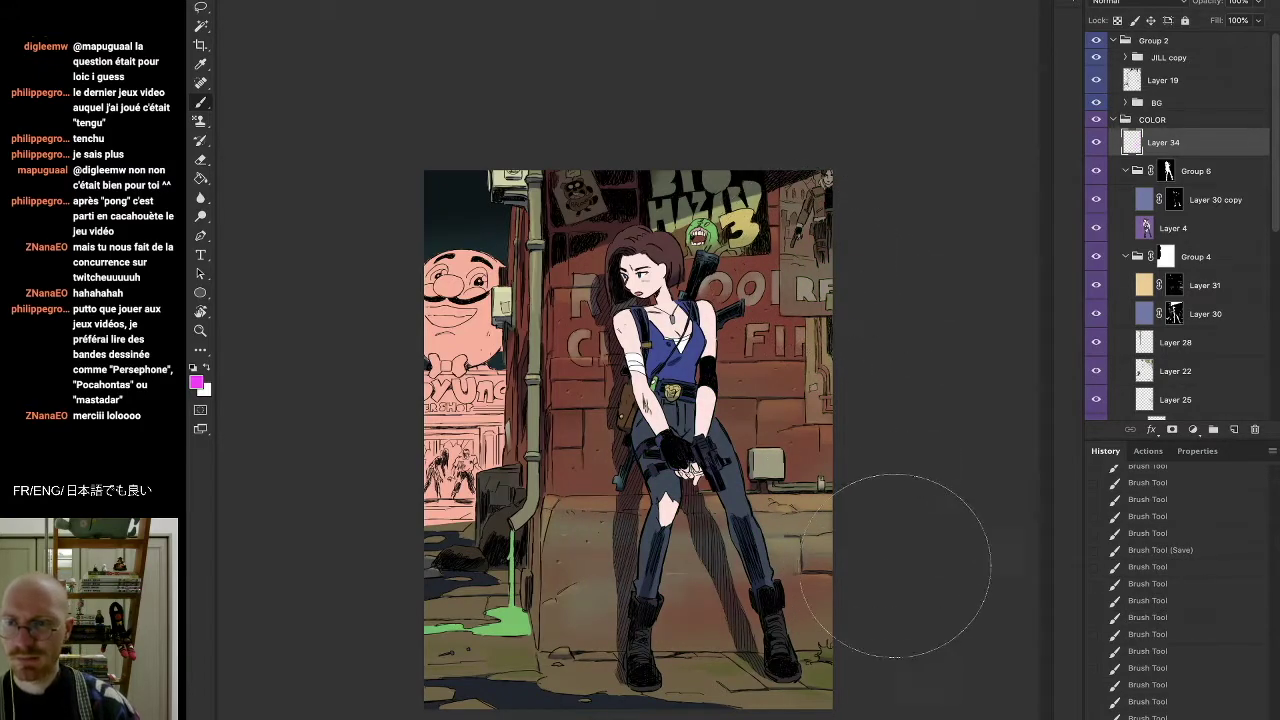
key(ctrl+shift+z)
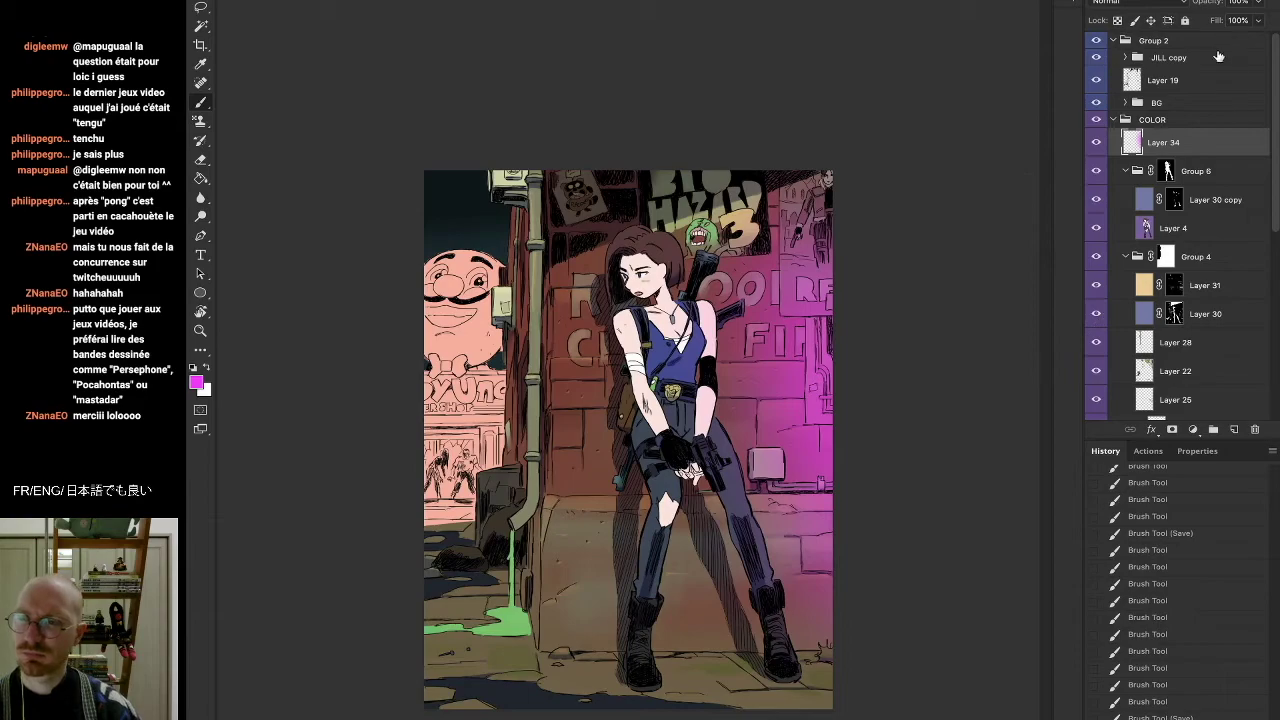
click(1158, 4)
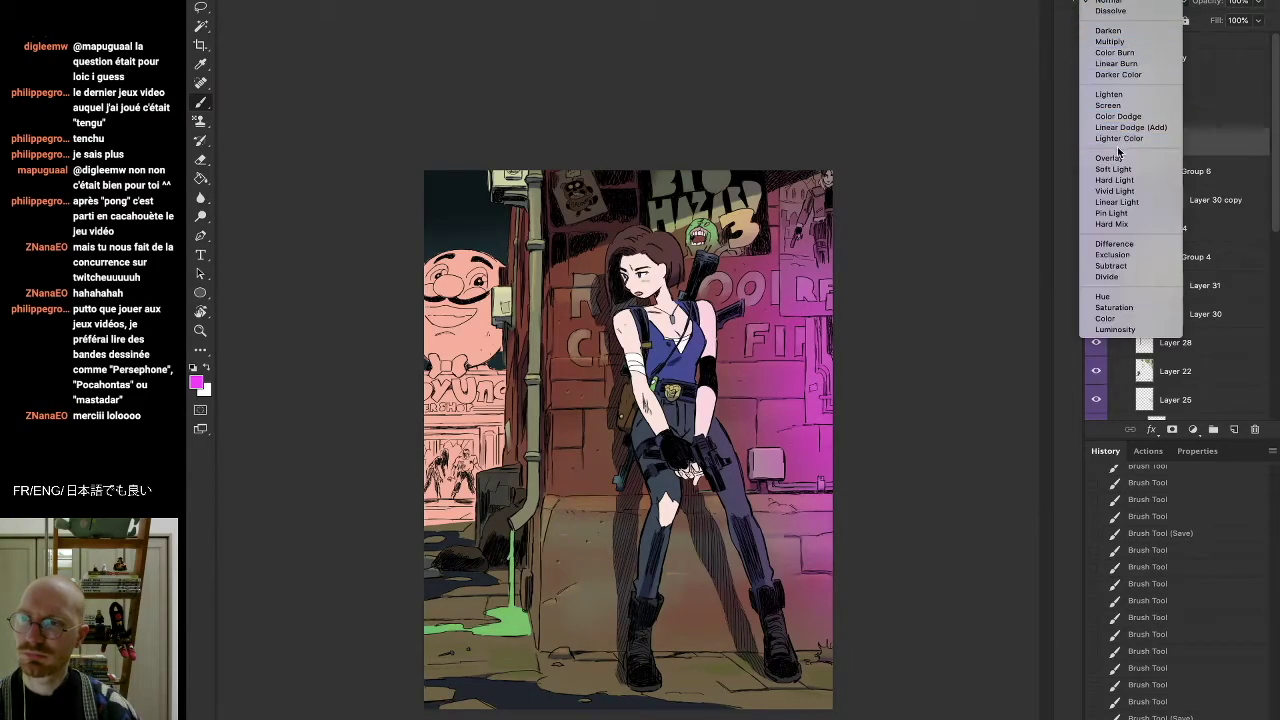
click(1148, 152)
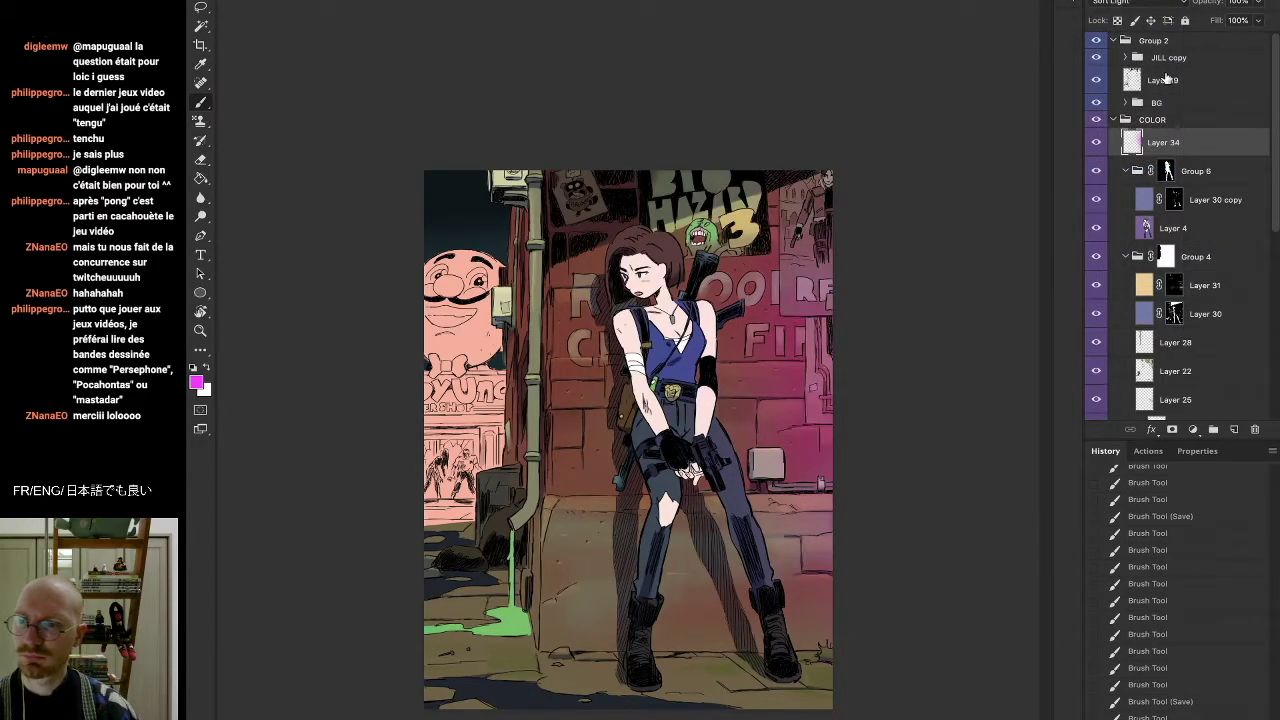
Try the Screen blend mode on the magenta glow layer, Layer 34, at 64% opacity
click(1174, 8)
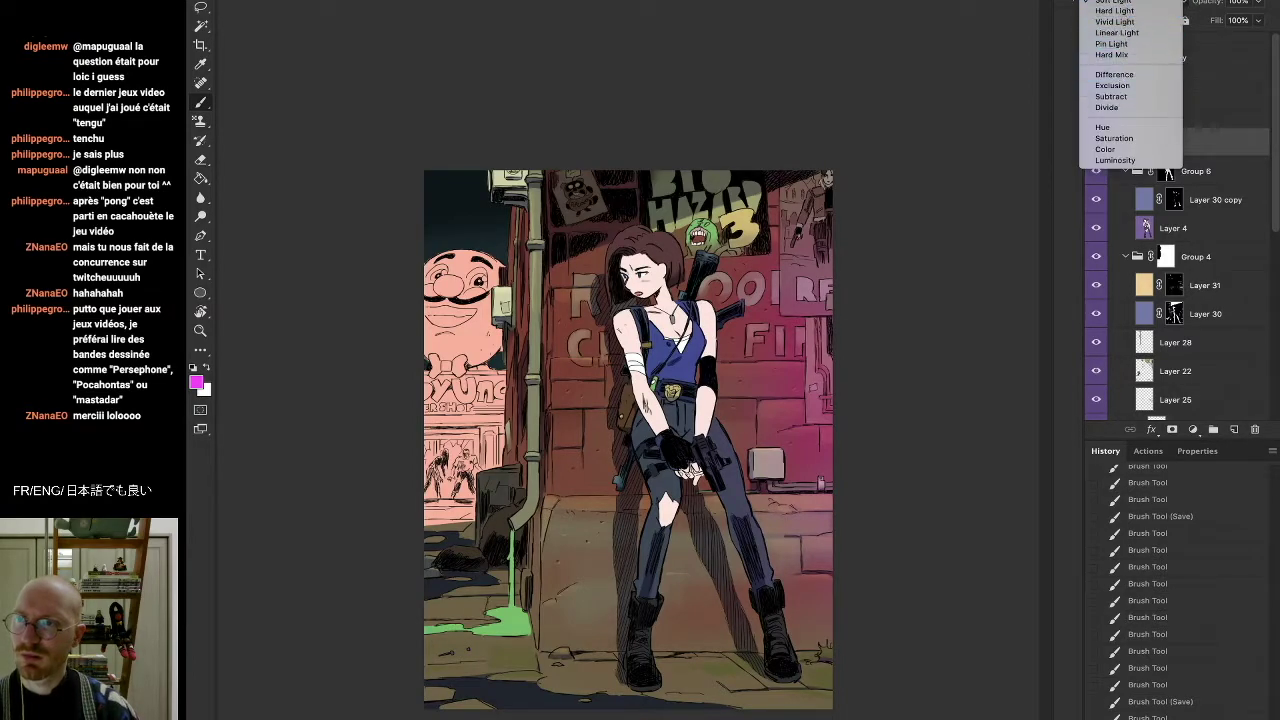
click(1114, 0)
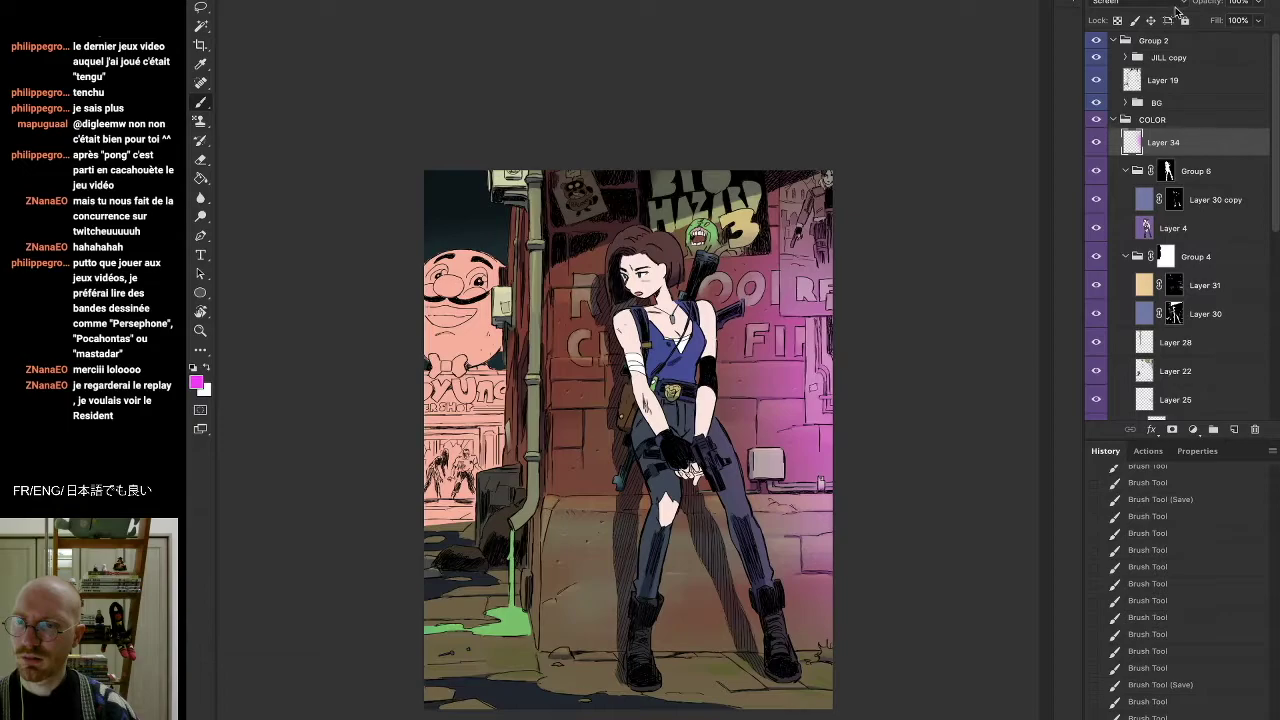
click(1263, 7)
mouse_move(1258, 21)
mouse_down()
mouse_move(1218, 22)
mouse_move(1237, 20)
mouse_up()
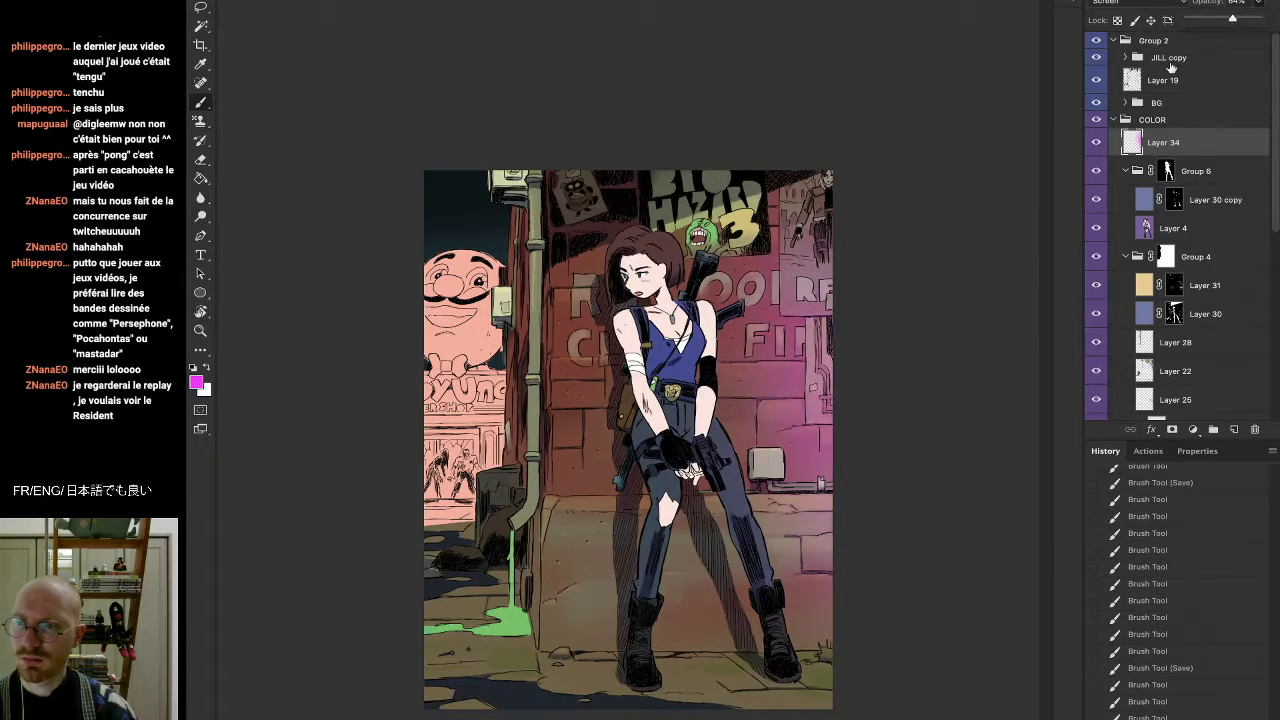
Return the magenta glow on Layer 34 to the Normal blend mode and adjust its opacity to 61%
click(1128, 5)
click(1112, 0)
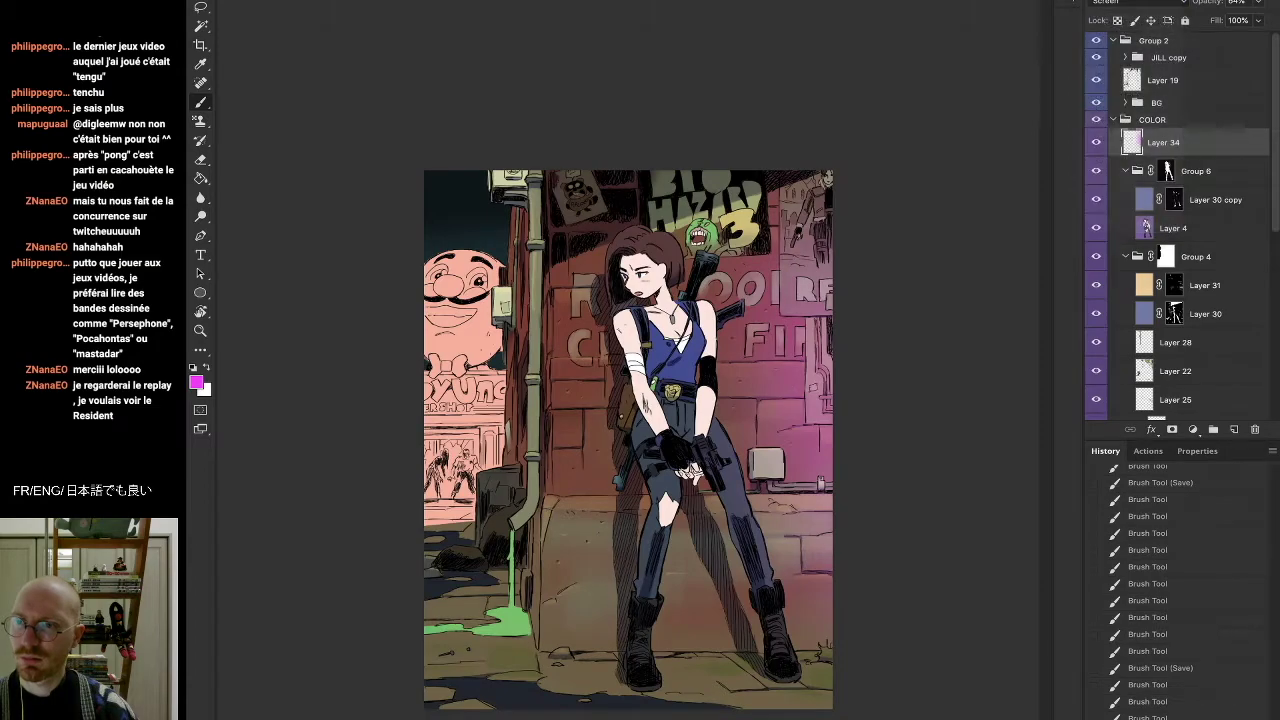
click(1262, 5)
drag(1224, 20, 1247, 19)
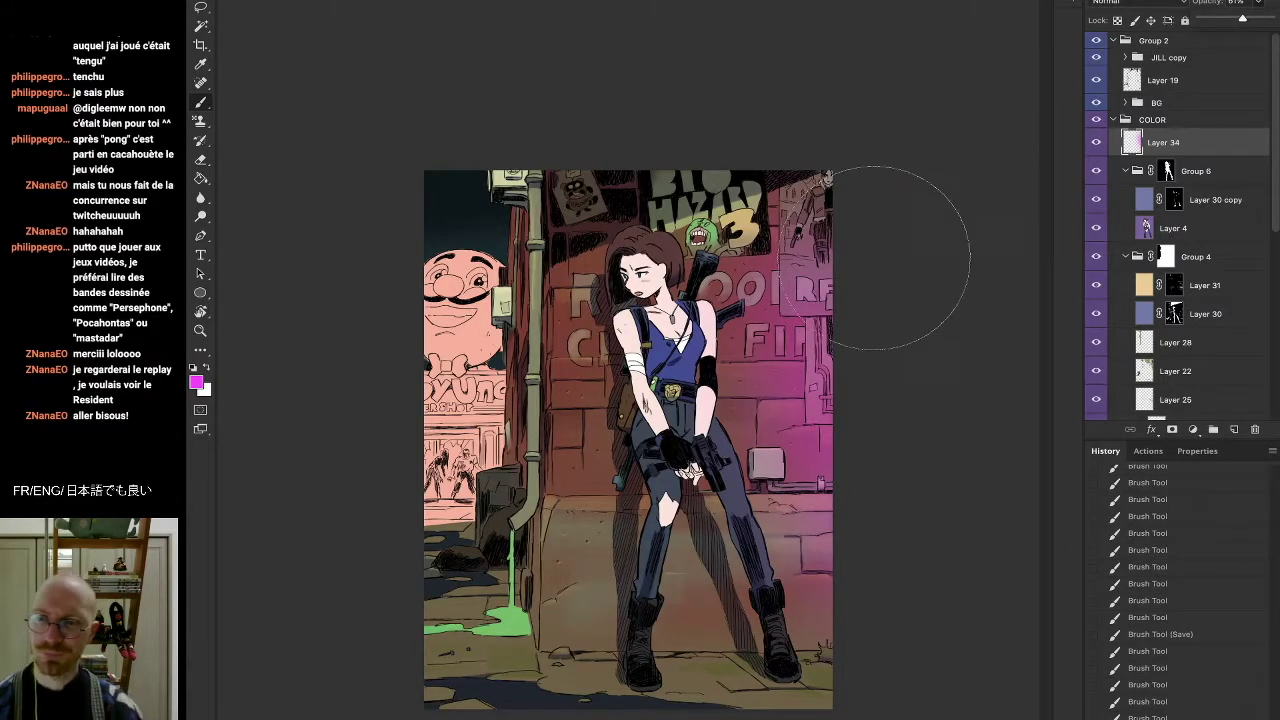
Compare the artwork with and without Layer 34 and fine-tune the layer's opacity to 58%
click(1097, 143)
click(1098, 144)
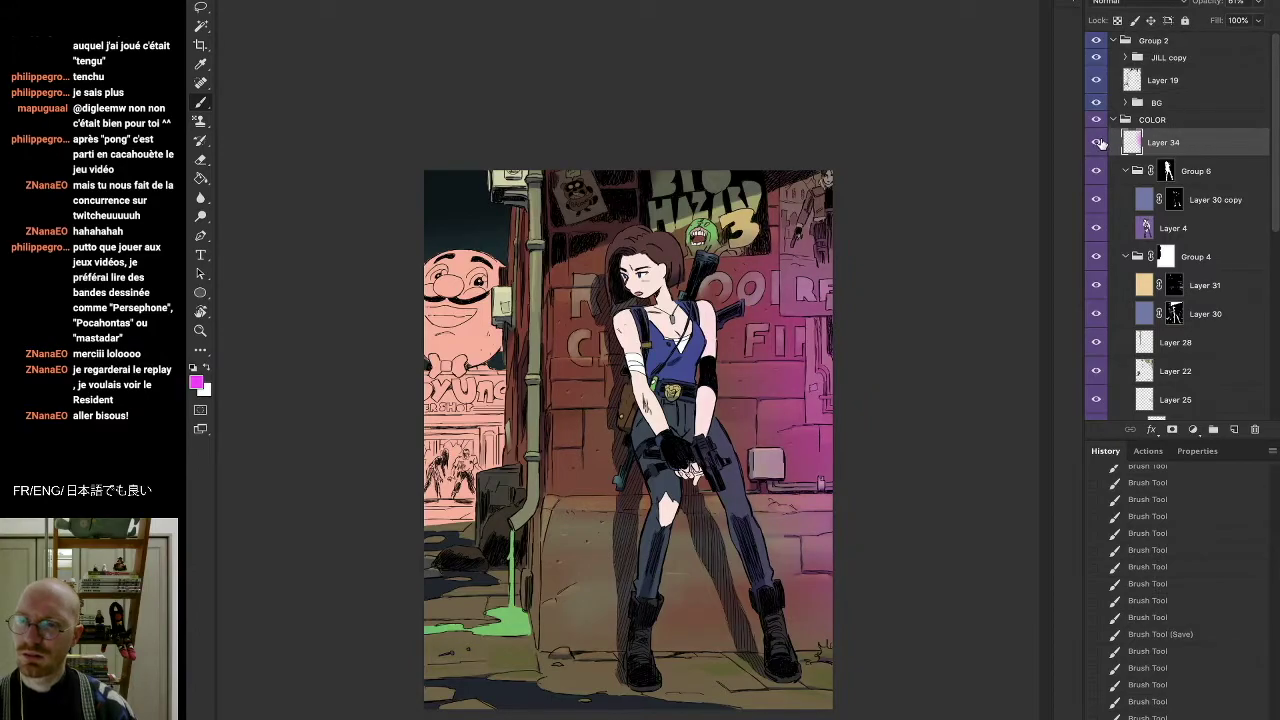
click(1259, 3)
mouse_move(1248, 21)
mouse_down()
mouse_move(1229, 21)
mouse_move(1246, 20)
mouse_up()
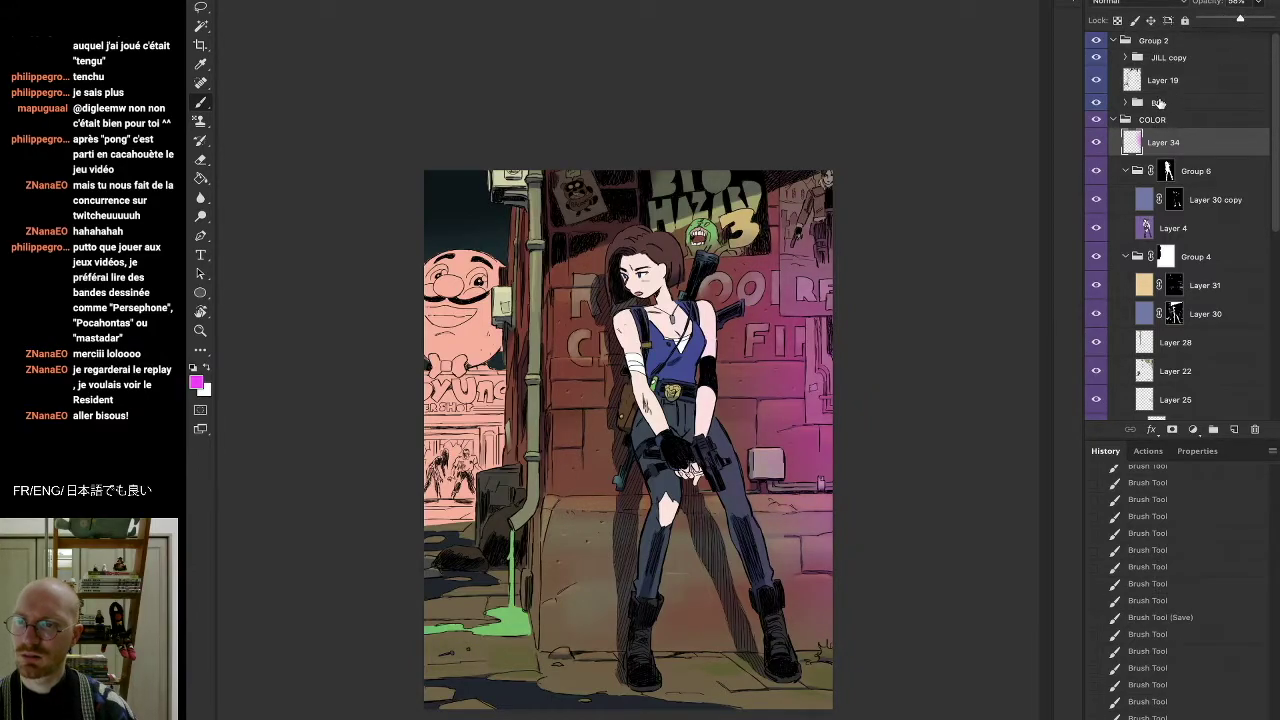
click(1097, 143)
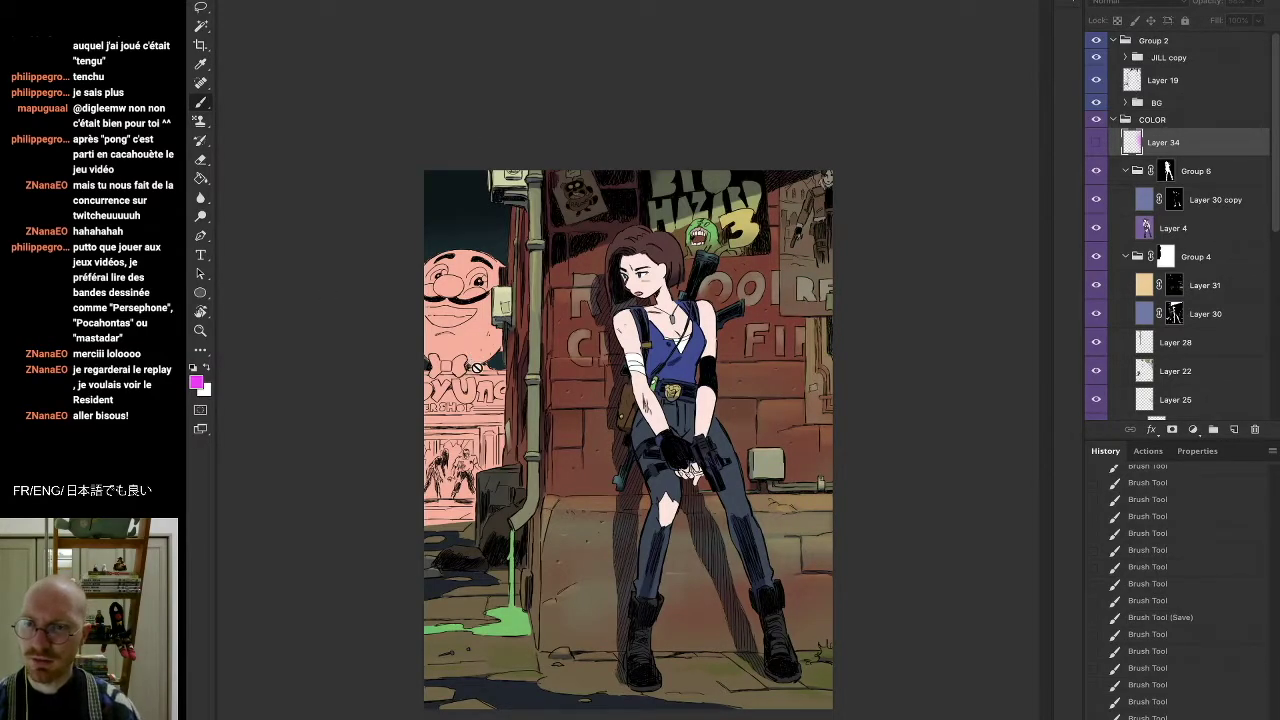
click(1097, 143)
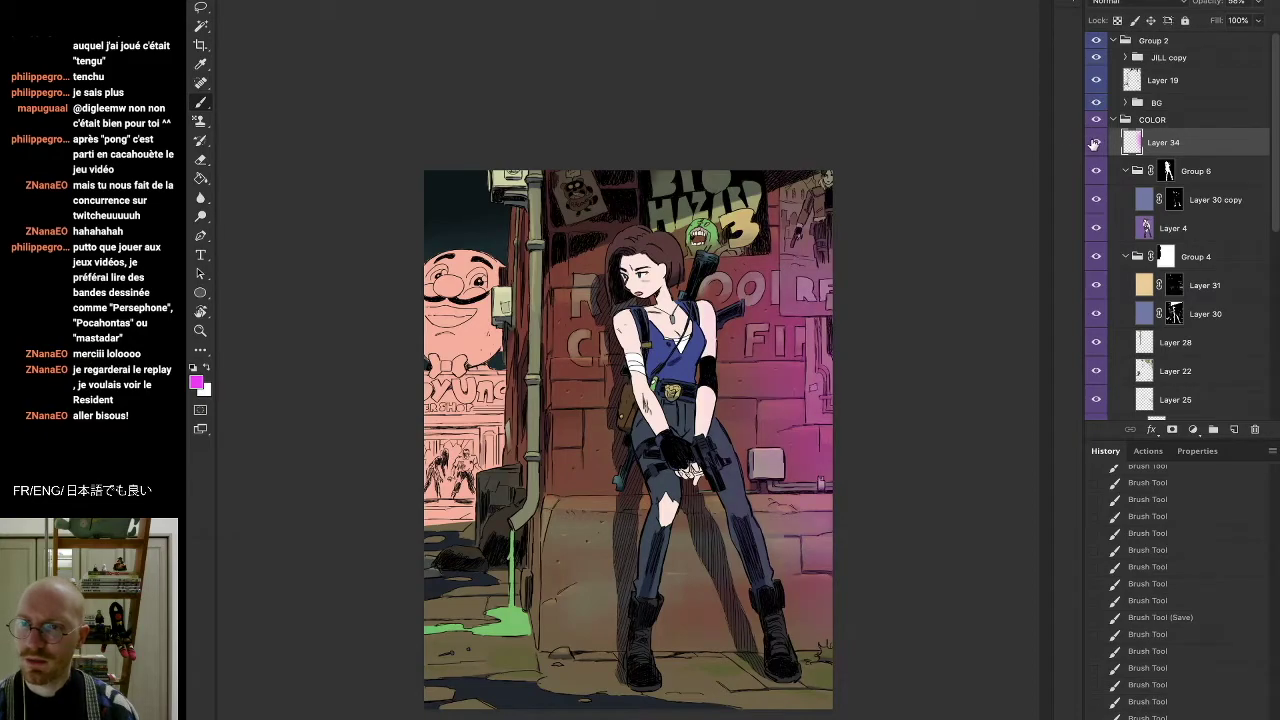
Check Group 4 by toggling its visibility, then create a new layer above Layer 31 inside it
click(1207, 208)
click(1098, 258)
click(1097, 260)
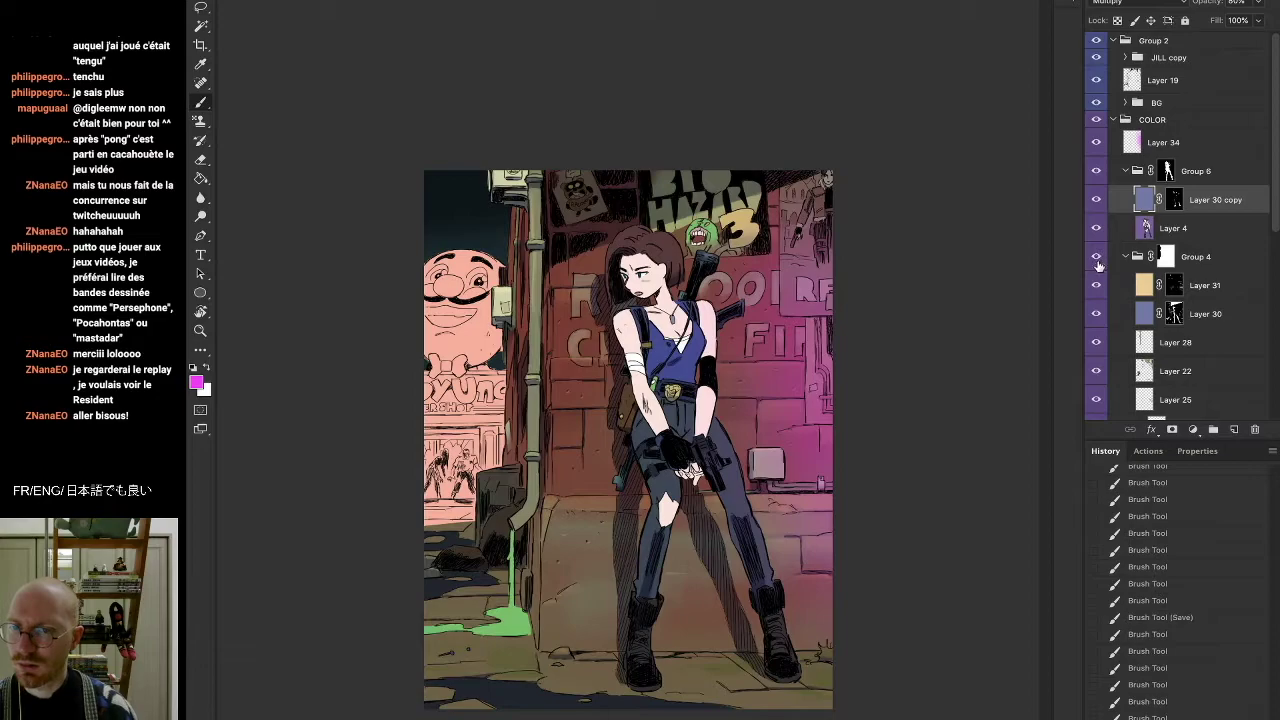
click(1220, 288)
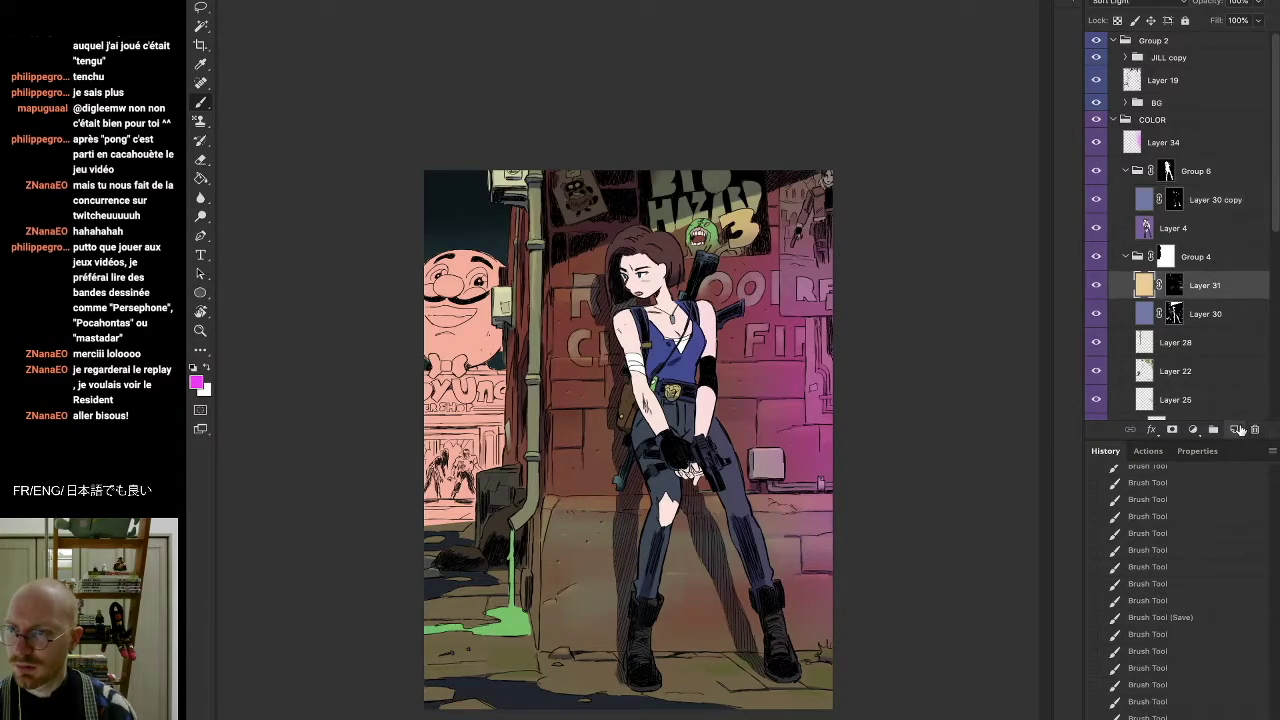
click(1234, 429)
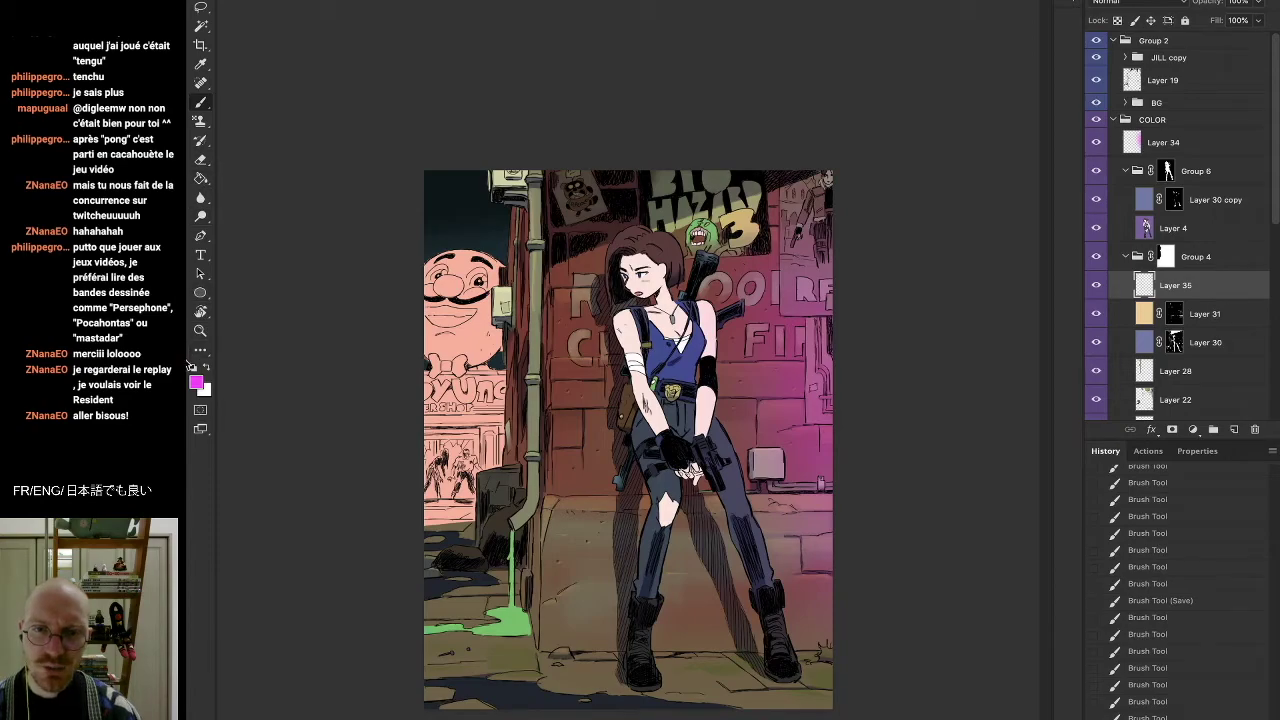
Pick a muted blue-violet as the painting color and set the new Layer 35 to Multiply
click(194, 368)
key(i)
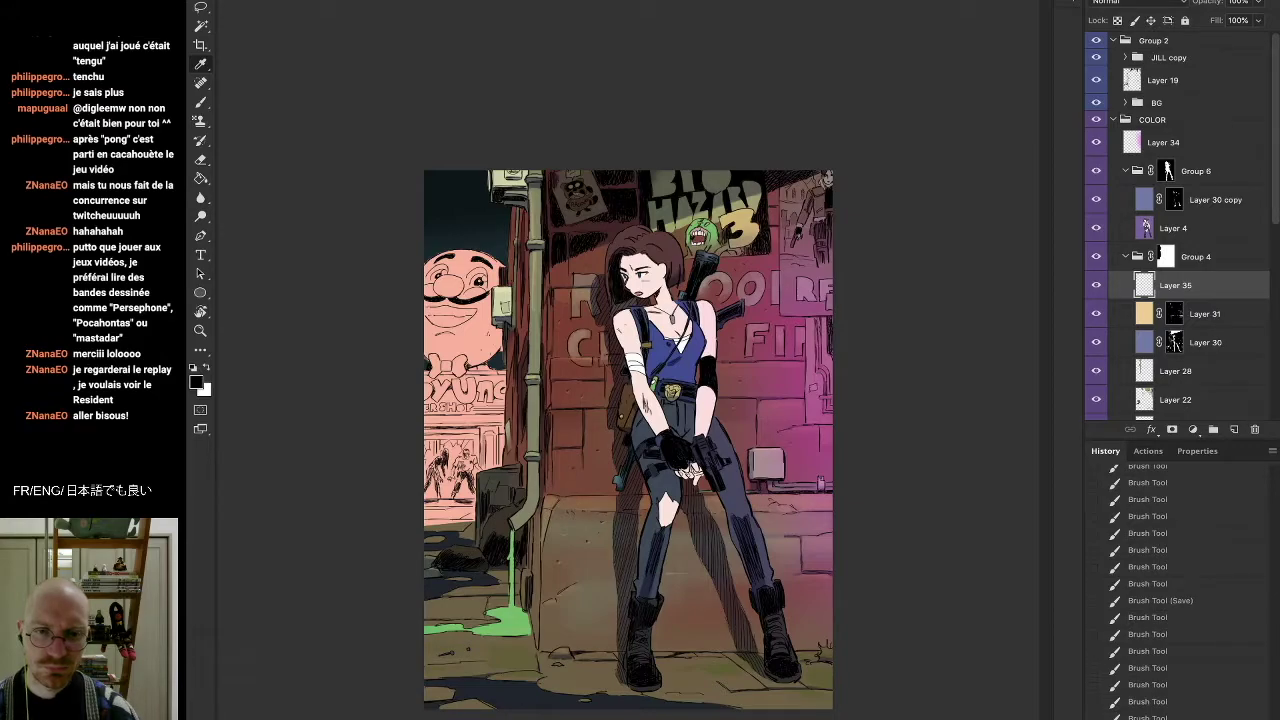
click(522, 173)
key(b)
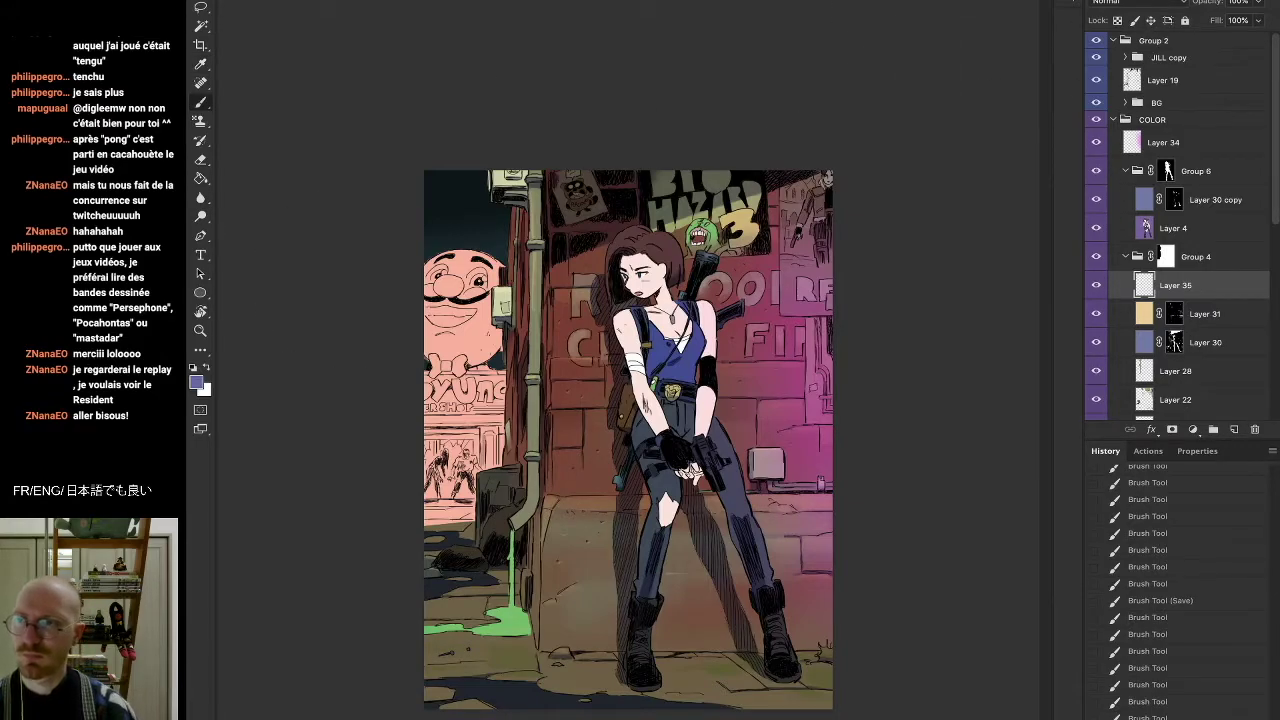
click(1118, 3)
click(1112, 42)
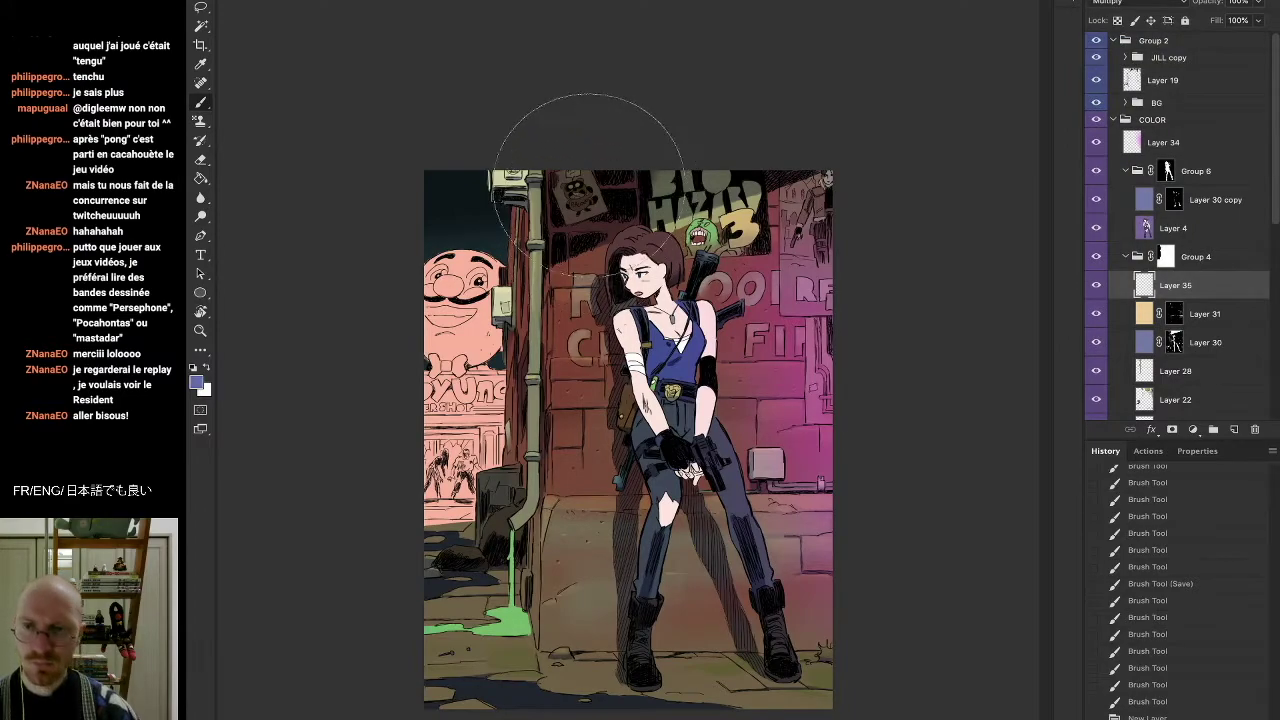
Paint a large soft blue-violet shadow over the drainpipe and the upper wall beside it on Layer 35, varying the brush size
mouse_move(475, 222)
mouse_down()
mouse_move(475, 475)
mouse_move(530, 430)
mouse_up()
mouse_move(553, 205)
mouse_down()
mouse_move(534, 200)
mouse_move(592, 200)
mouse_up()
key(bracketleft)
key(bracketleft)
key(bracketleft)
key(bracketleft)
key(bracketleft)
key(bracketleft)
key(bracketleft)
key(bracketleft)
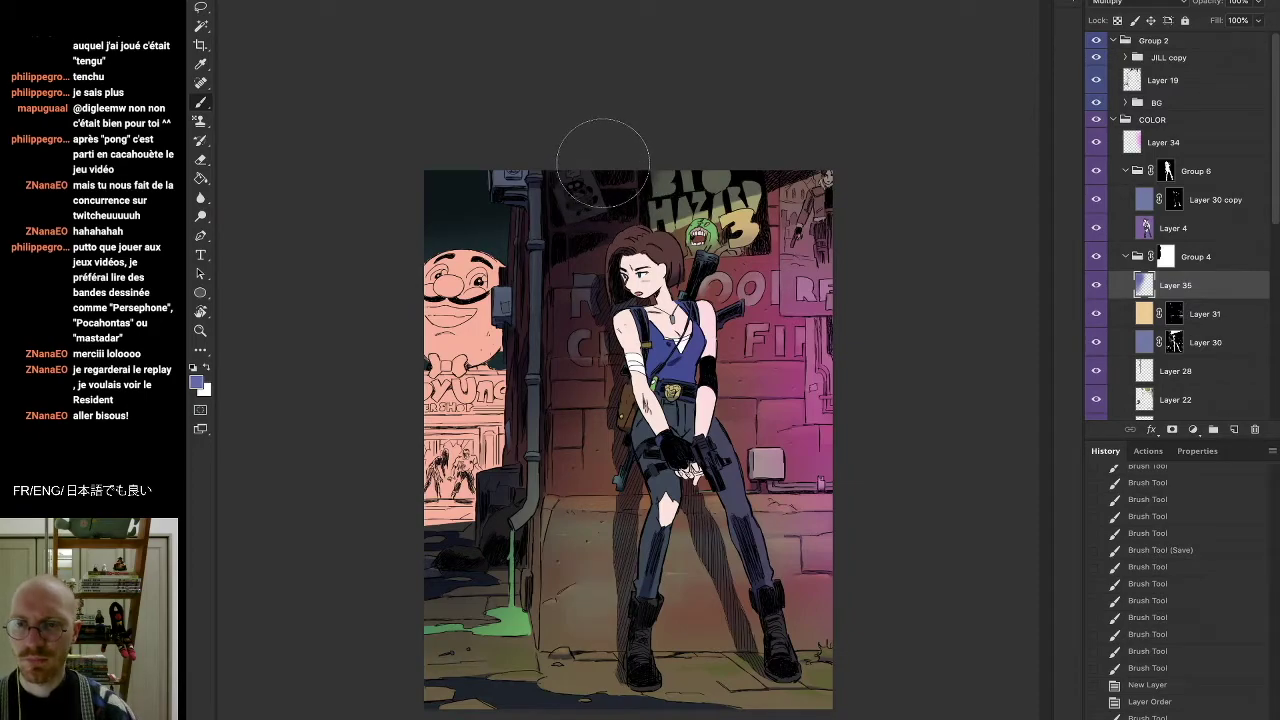
key(bracketright)
key(bracketright)
key(bracketright)
mouse_move(612, 163)
mouse_down()
mouse_move(530, 330)
mouse_move(620, 224)
mouse_up()
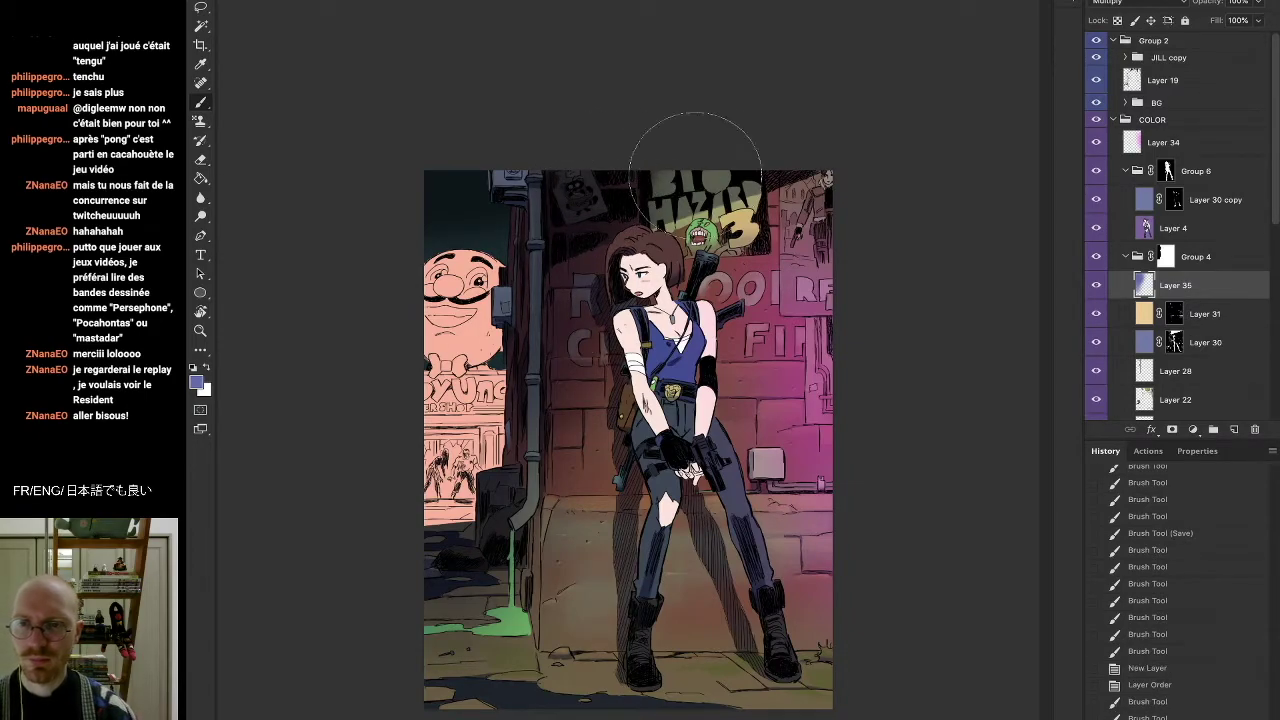
Erase part of the Layer 35 shadow with a large soft eraser from the pipe's base up across the wall behind the woman
key(e)
right_click(519, 315)
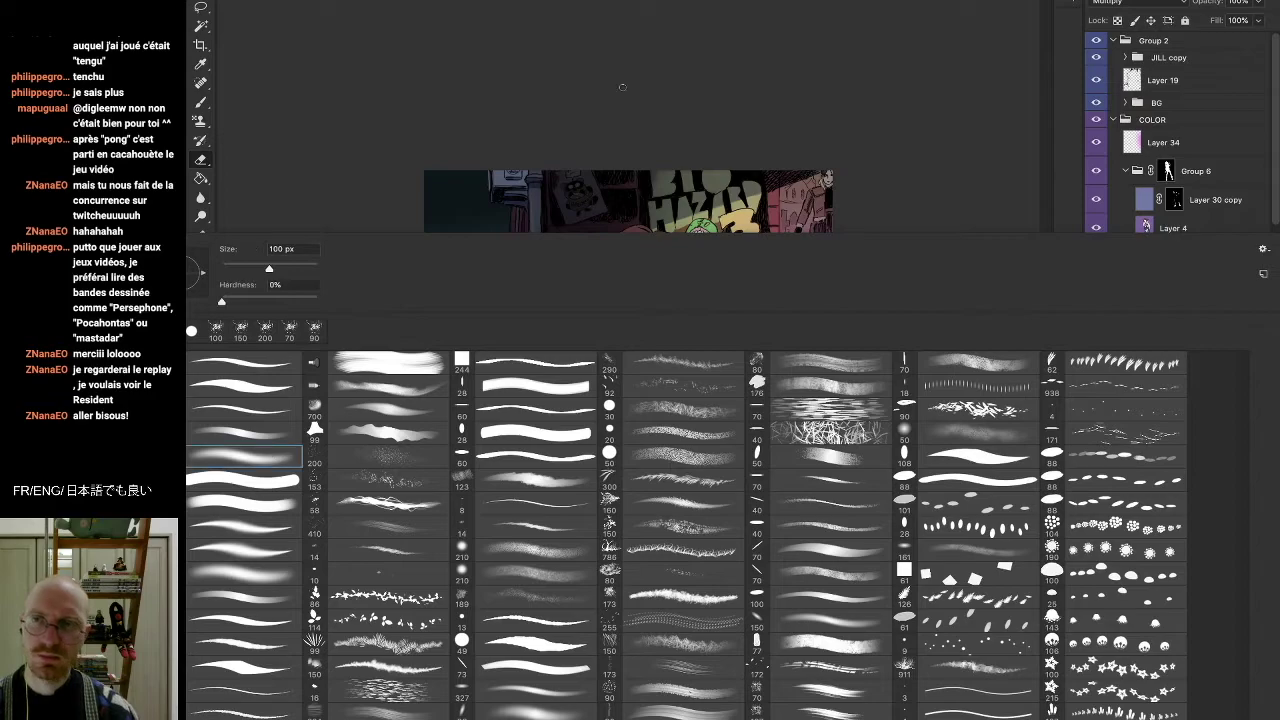
key(Escape)
key(bracketright)
key(bracketright)
key(bracketright)
key(bracketright)
key(bracketright)
key(bracketright)
key(bracketright)
key(bracketright)
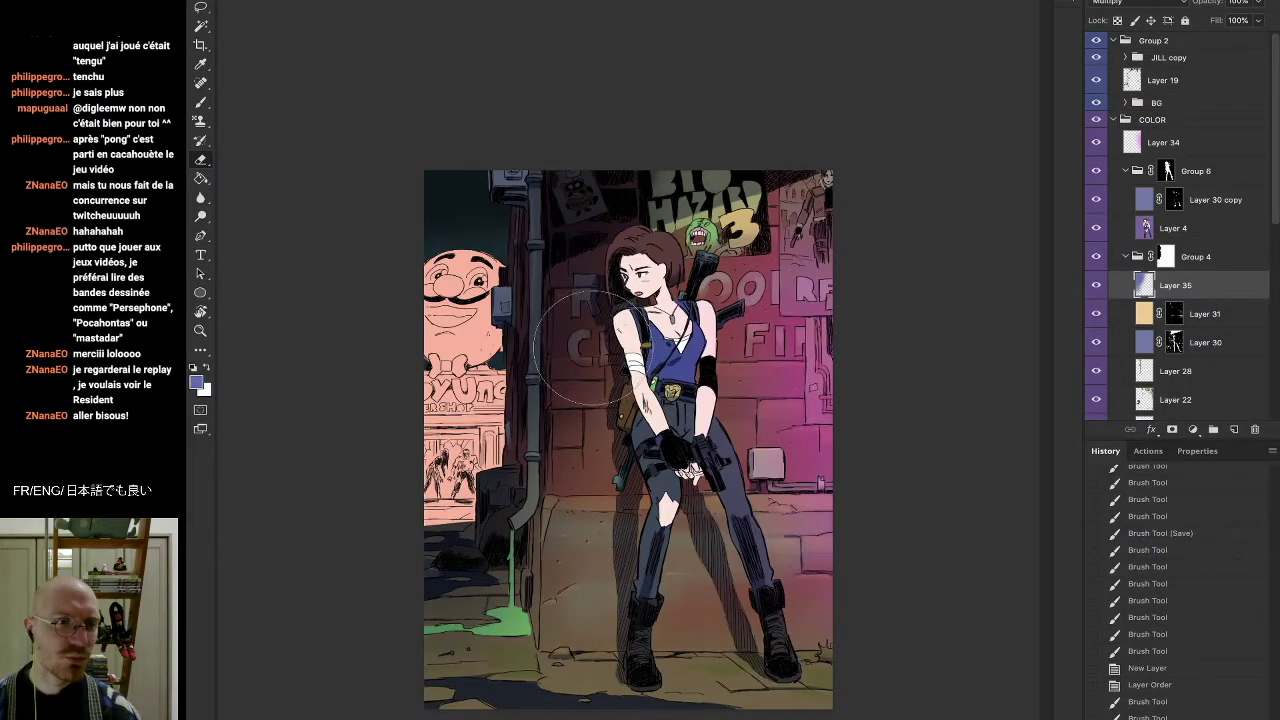
mouse_move(498, 552)
mouse_down()
mouse_move(637, 338)
mouse_move(628, 293)
mouse_up()
mouse_move(632, 436)
mouse_down()
mouse_move(628, 336)
mouse_move(650, 285)
mouse_move(670, 284)
mouse_move(664, 302)
mouse_up()
Test lower opacities for the Layer 35 shadow and settle on 96%
click(1258, 3)
drag(1264, 21, 1241, 22)
click(1249, 22)
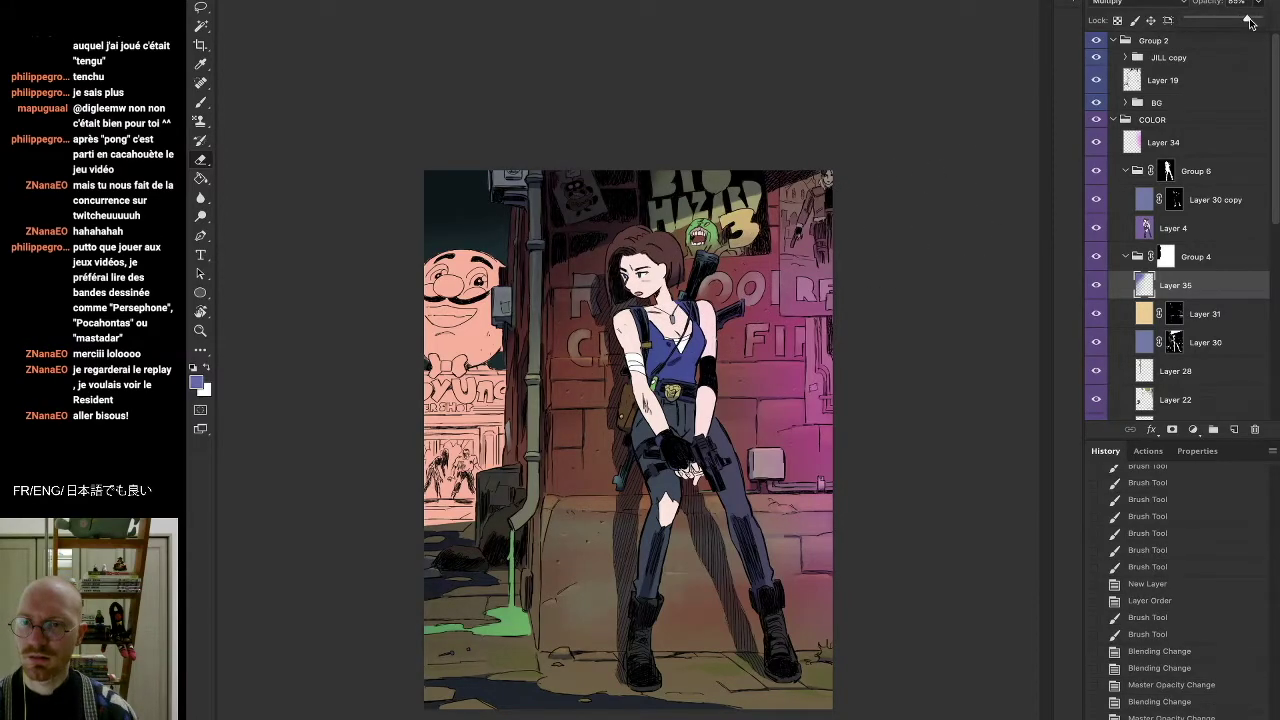
click(1256, 20)
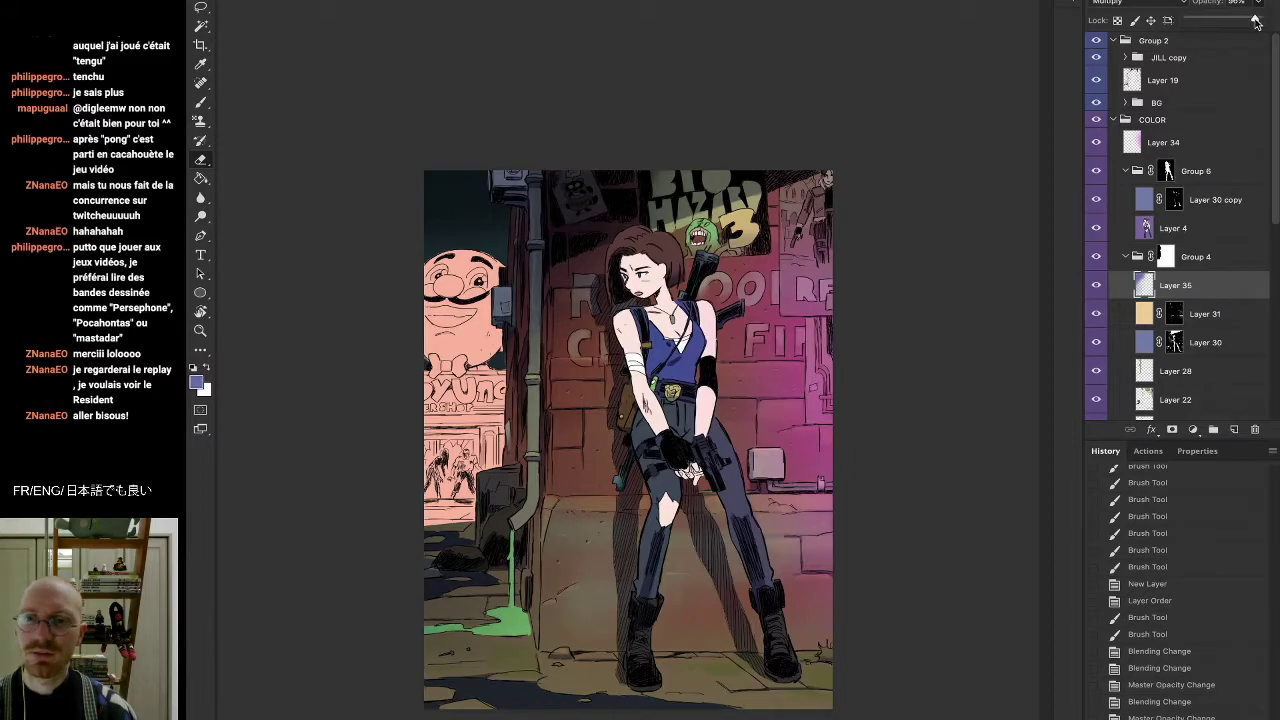
click(1236, 2)
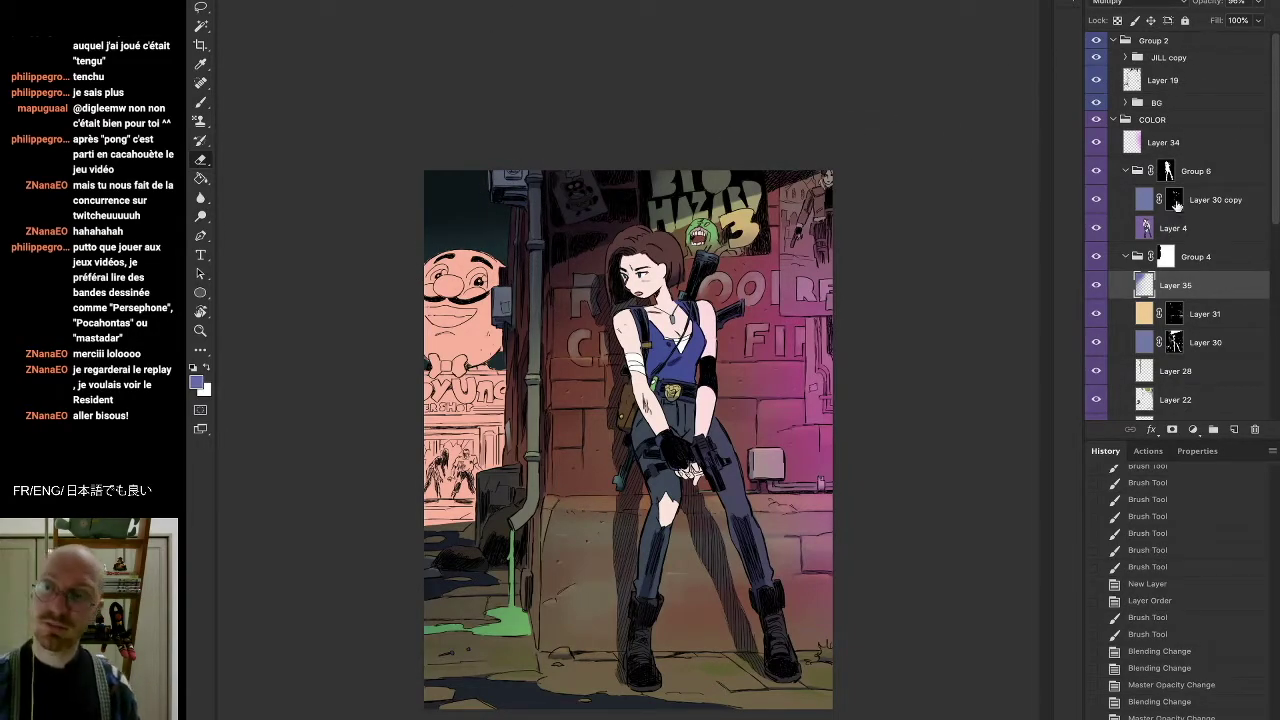
Compare the artwork with and without Layer 34, then move its magenta glow upward and check the new position
click(1097, 142)
click(1097, 142)
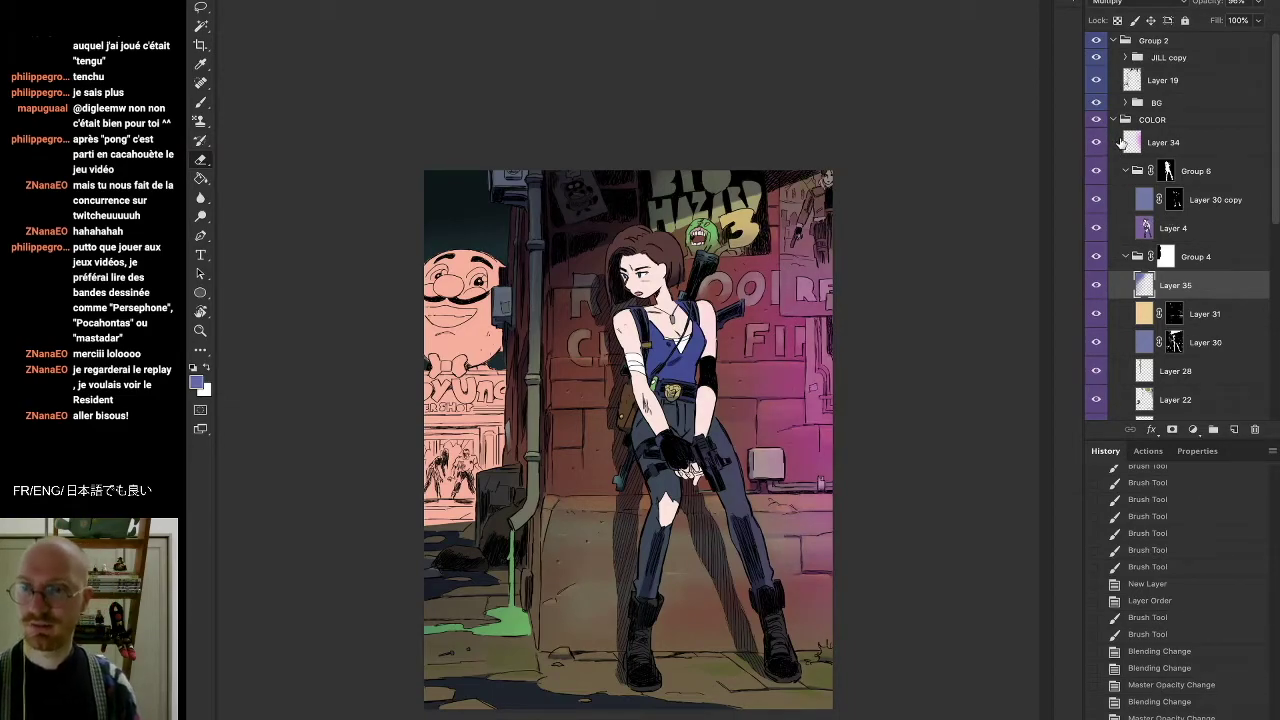
click(1096, 143)
click(1098, 143)
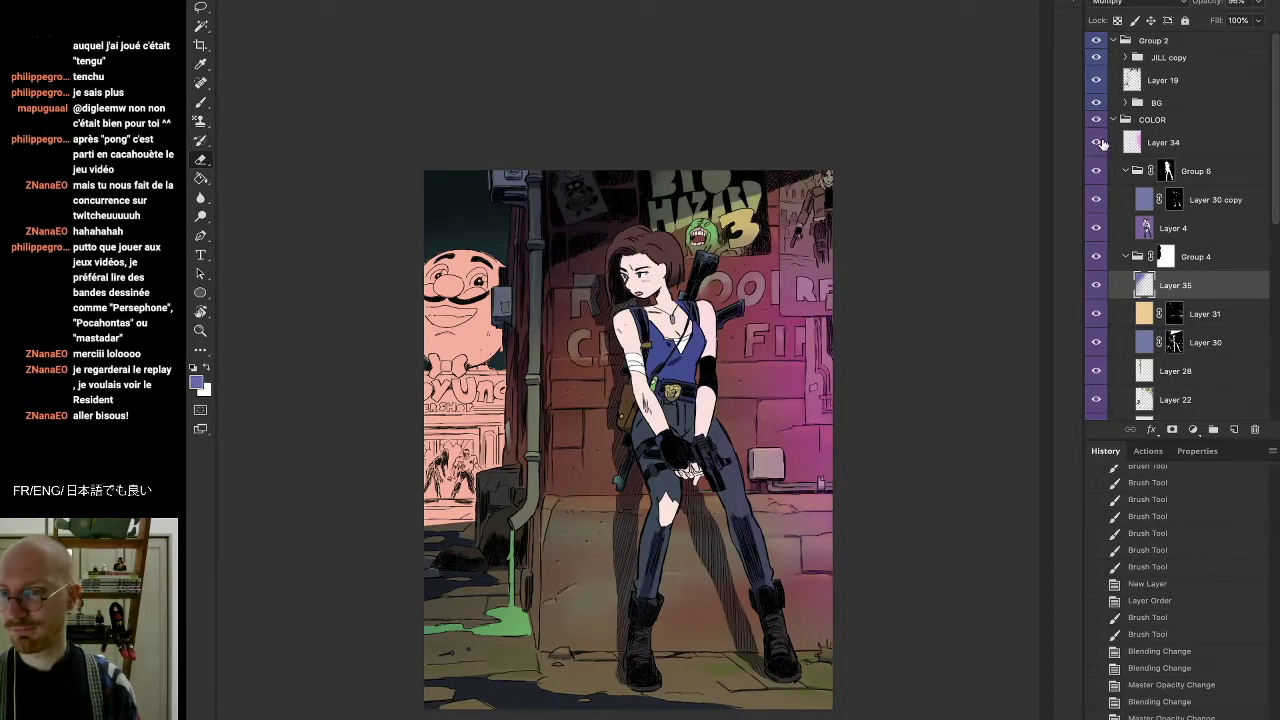
click(1098, 143)
click(1098, 143)
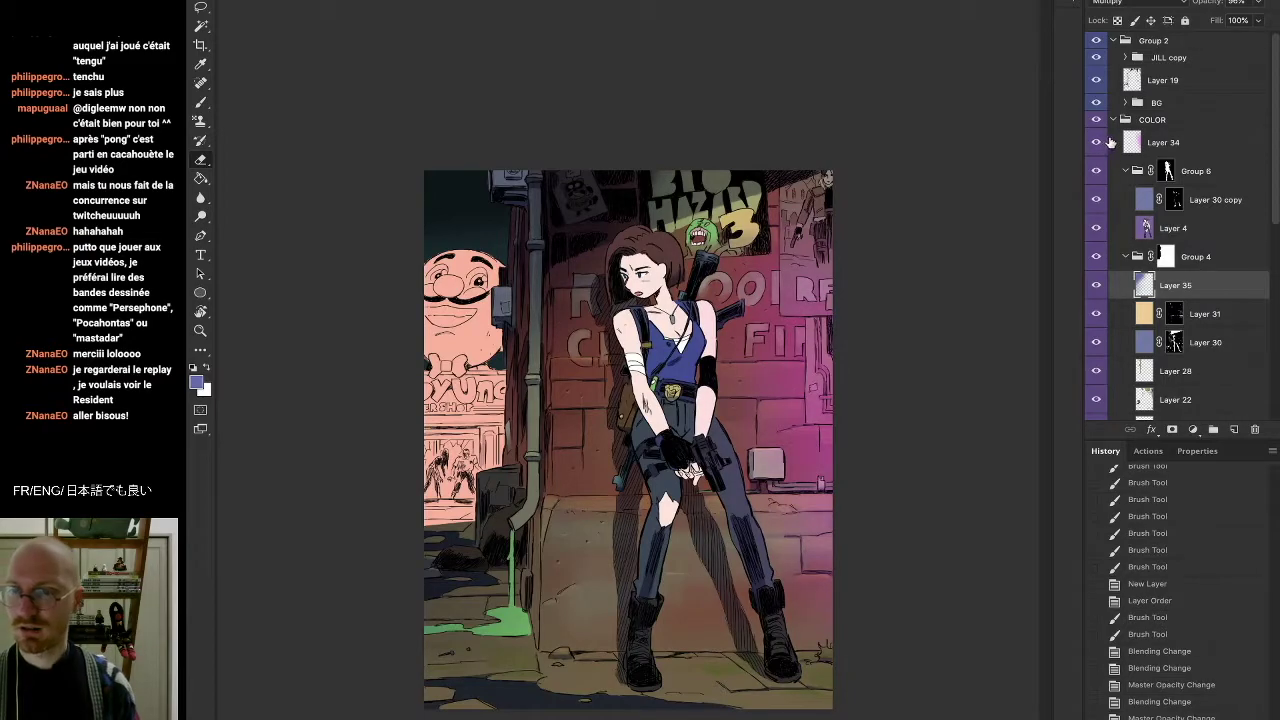
click(1162, 143)
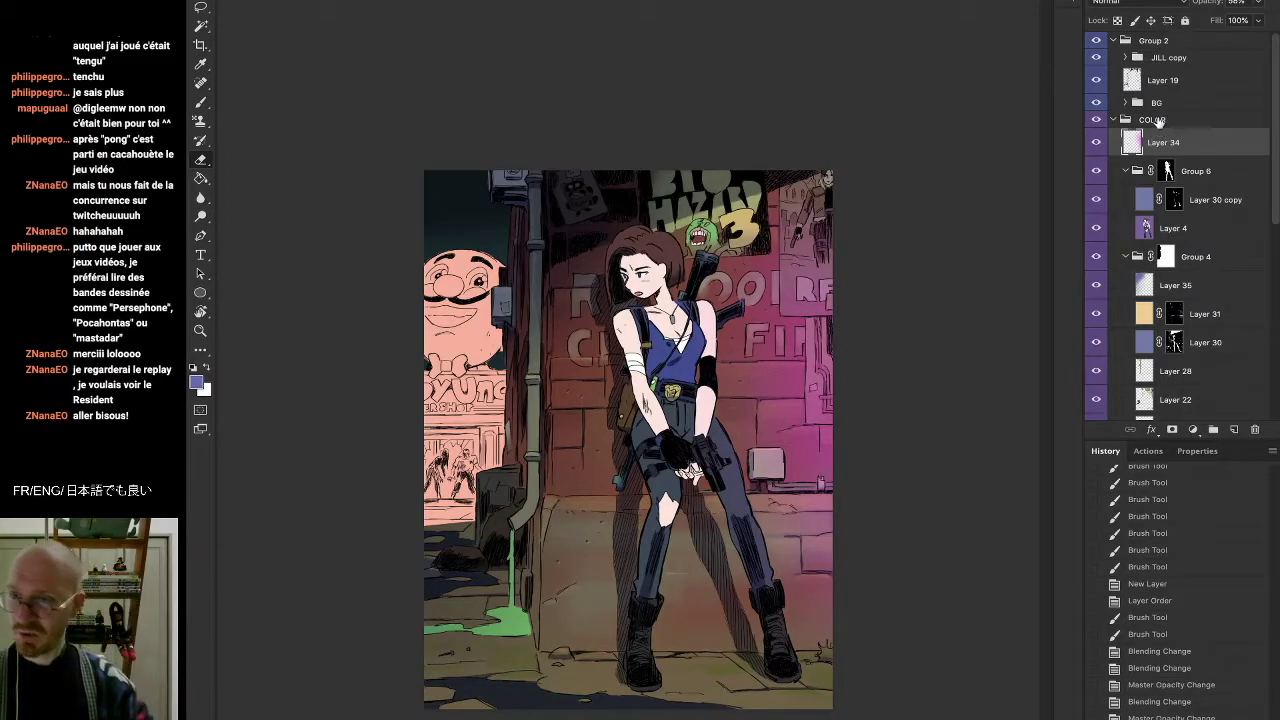
key(ctrl+t)
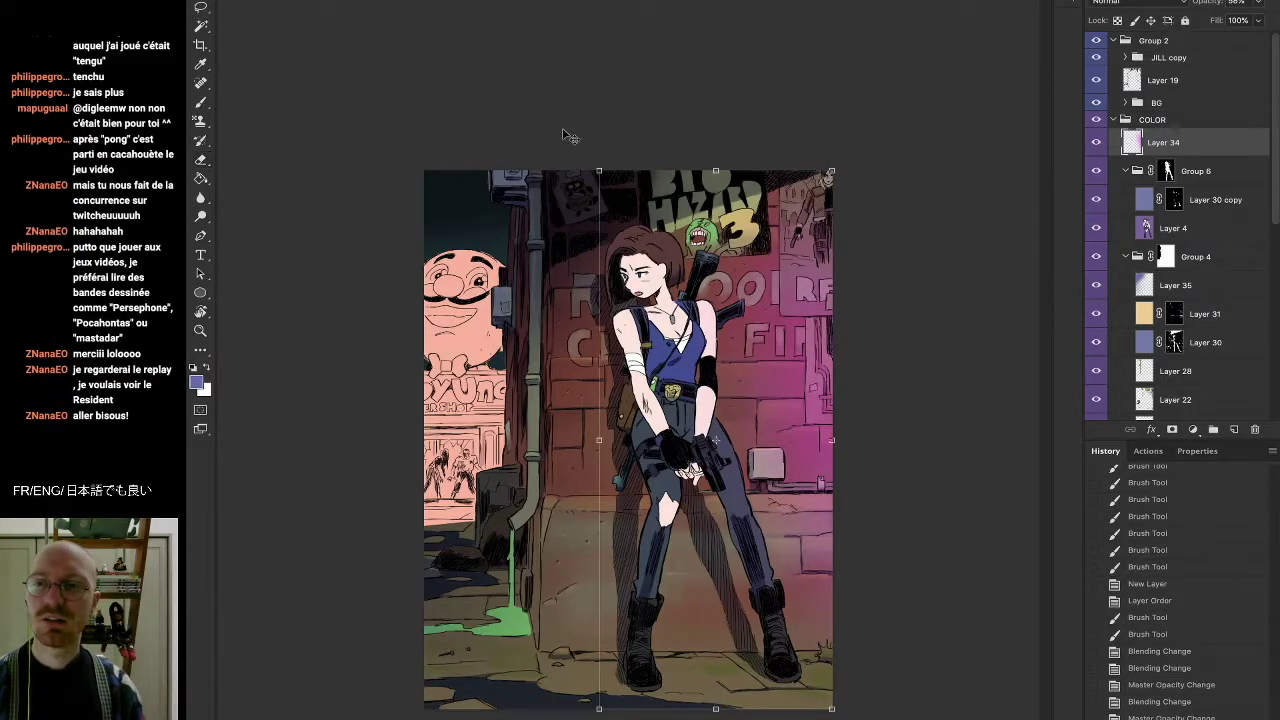
mouse_move(801, 339)
mouse_down()
mouse_move(799, 290)
mouse_move(800, 319)
mouse_up()
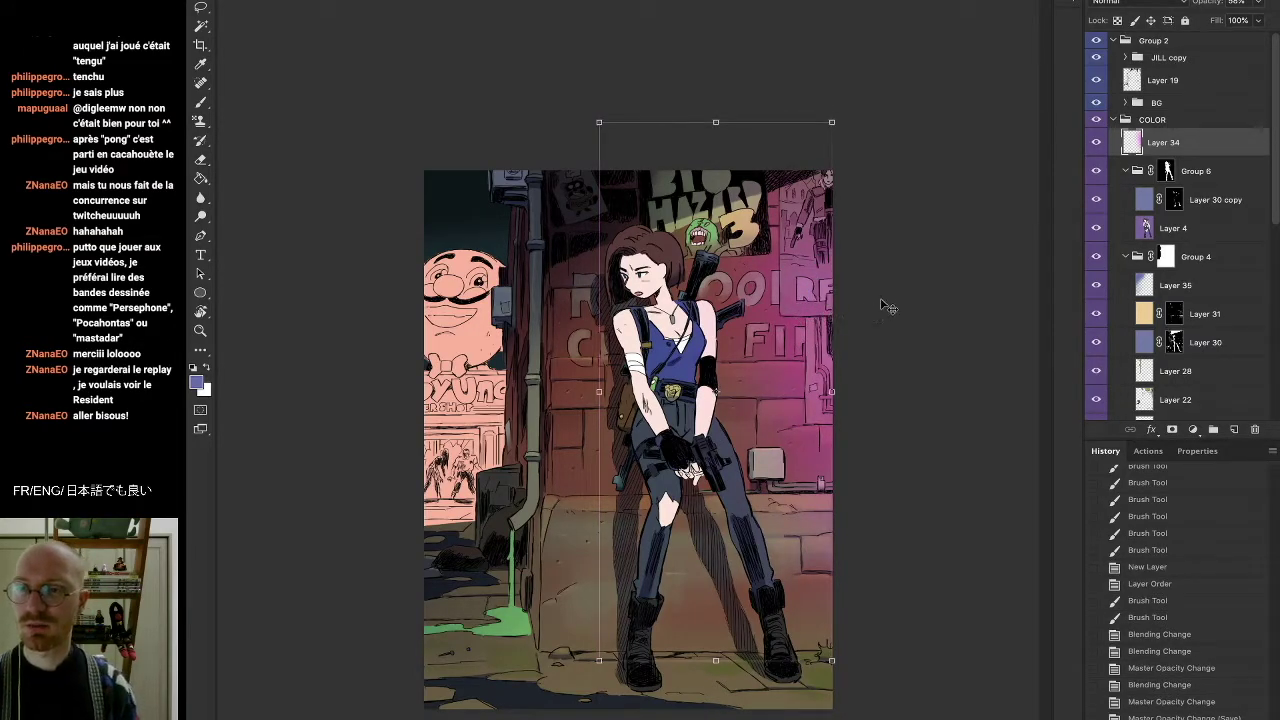
click(1096, 143)
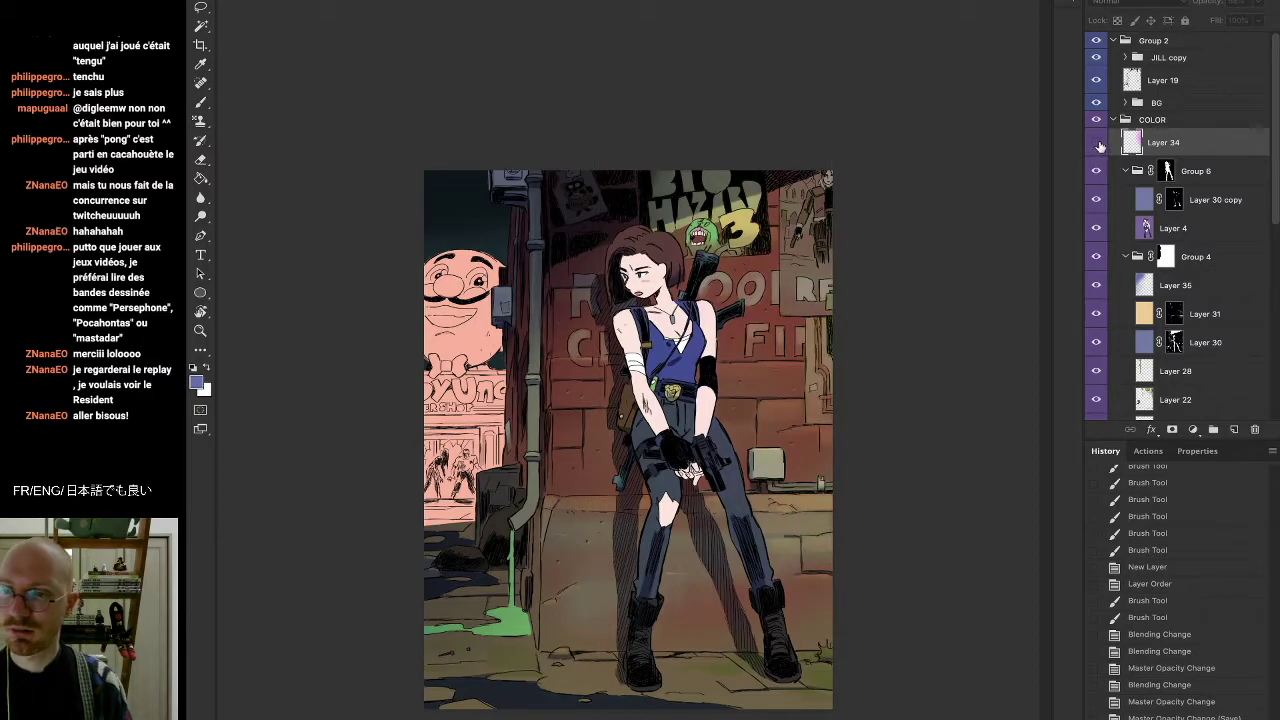
click(1097, 144)
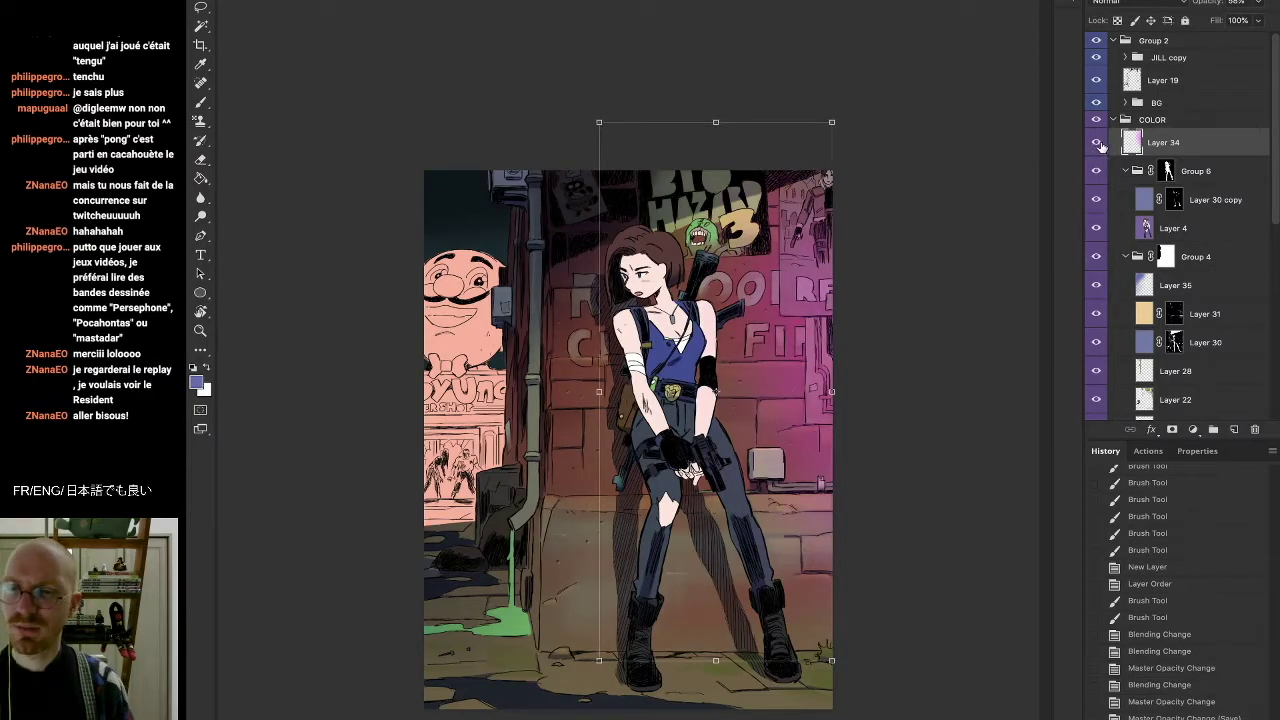
Erase the middle and inner parts of the magenta glow beside the woman on Layer 34 with a soft eraser
key(e)
drag(698, 363, 851, 486)
drag(712, 270, 912, 510)
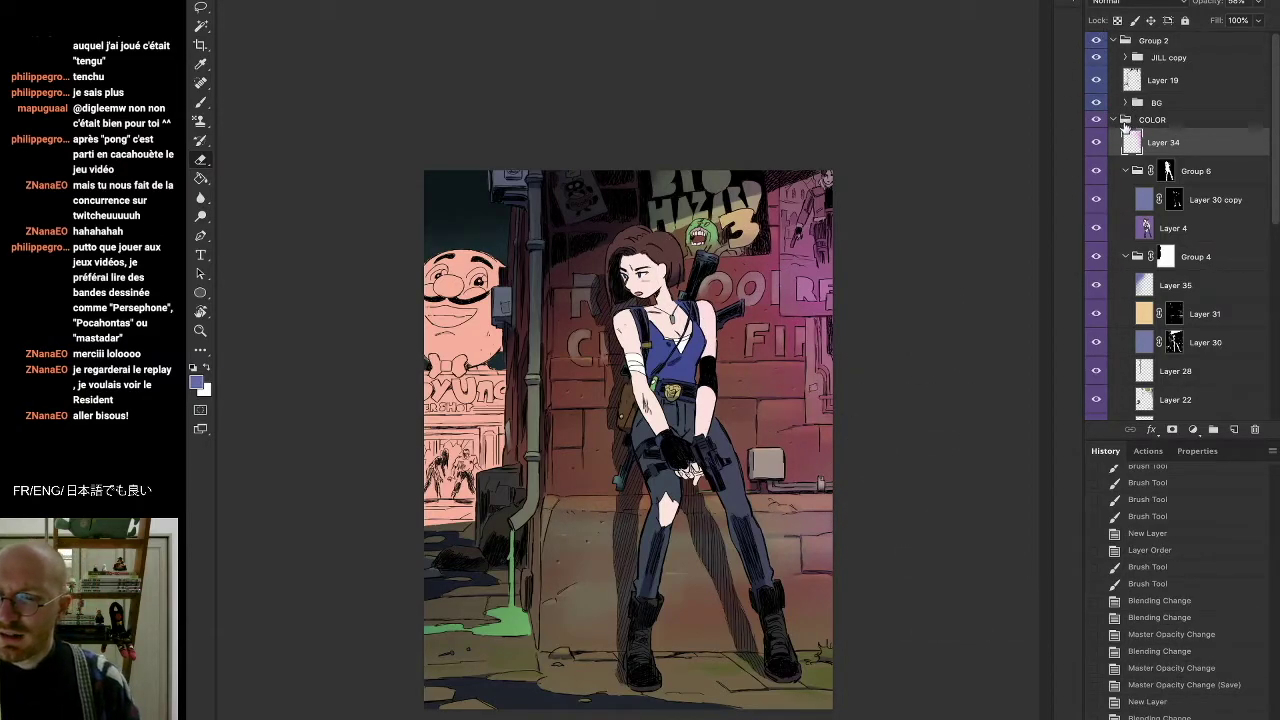
Choose a 70 px brush with 100% hardness and sample the bright violet from the lit wall behind the woman
key(b)
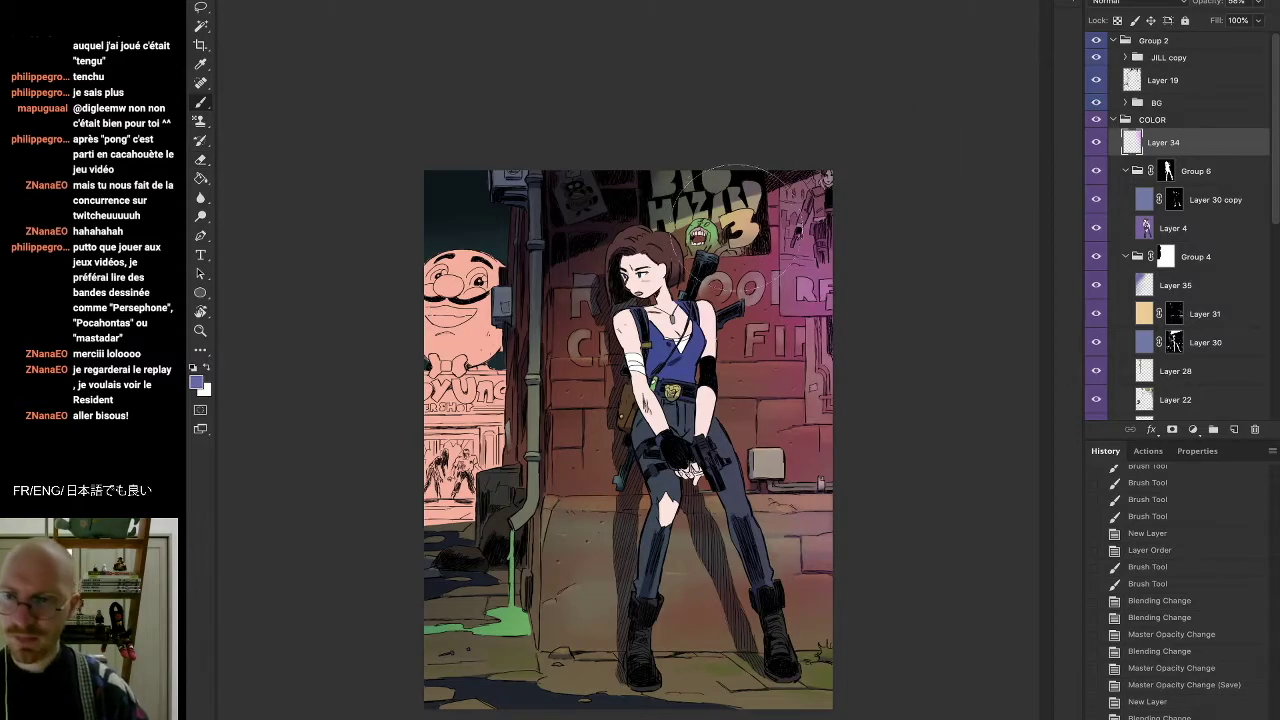
right_click(609, 332)
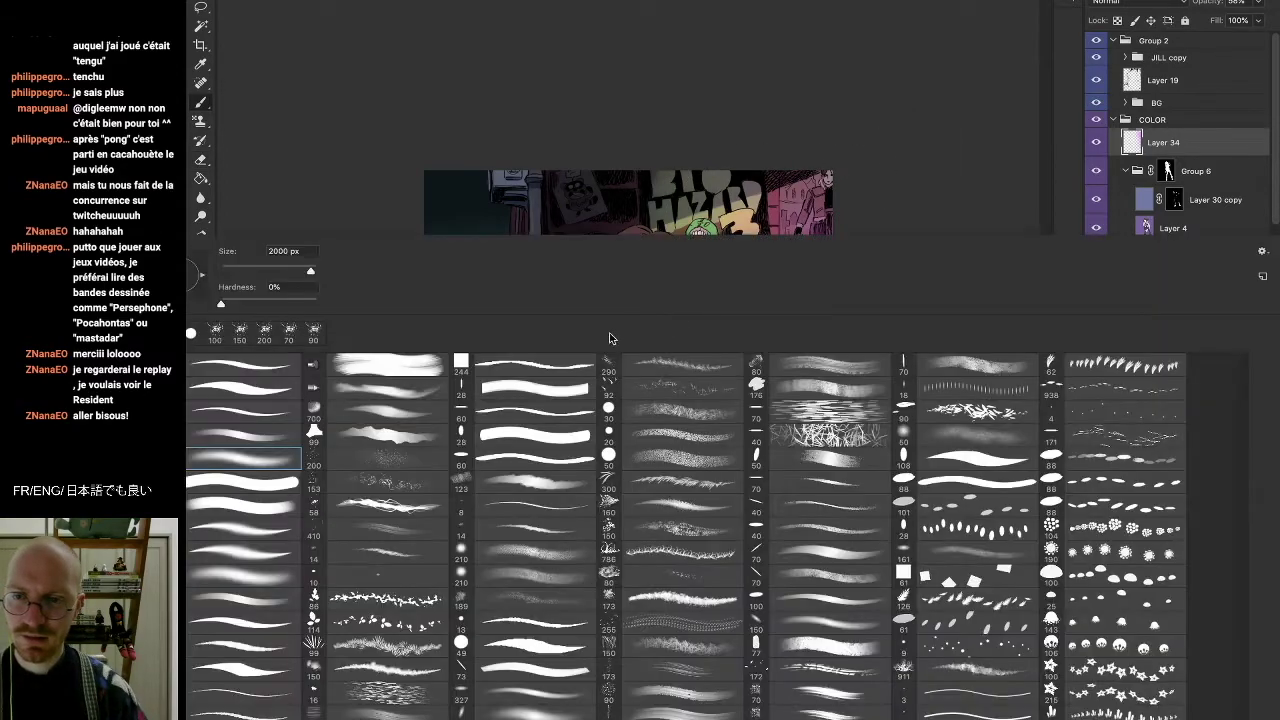
click(828, 411)
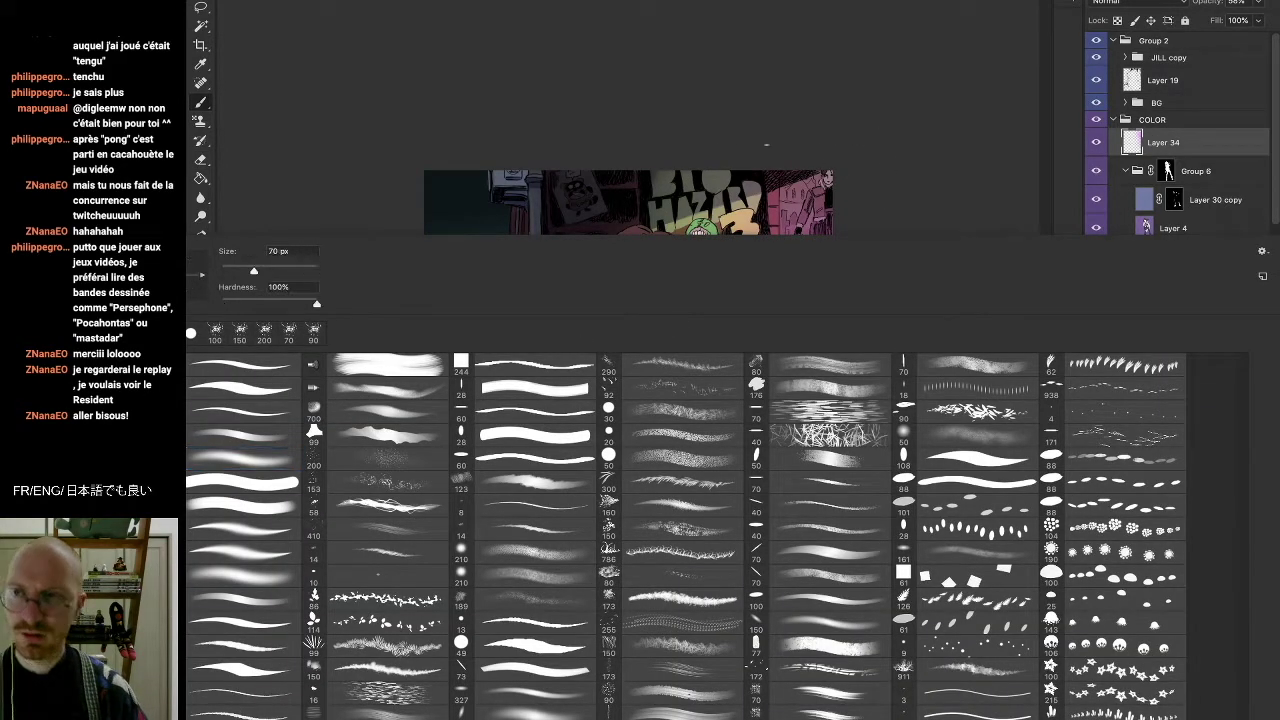
click(871, 79)
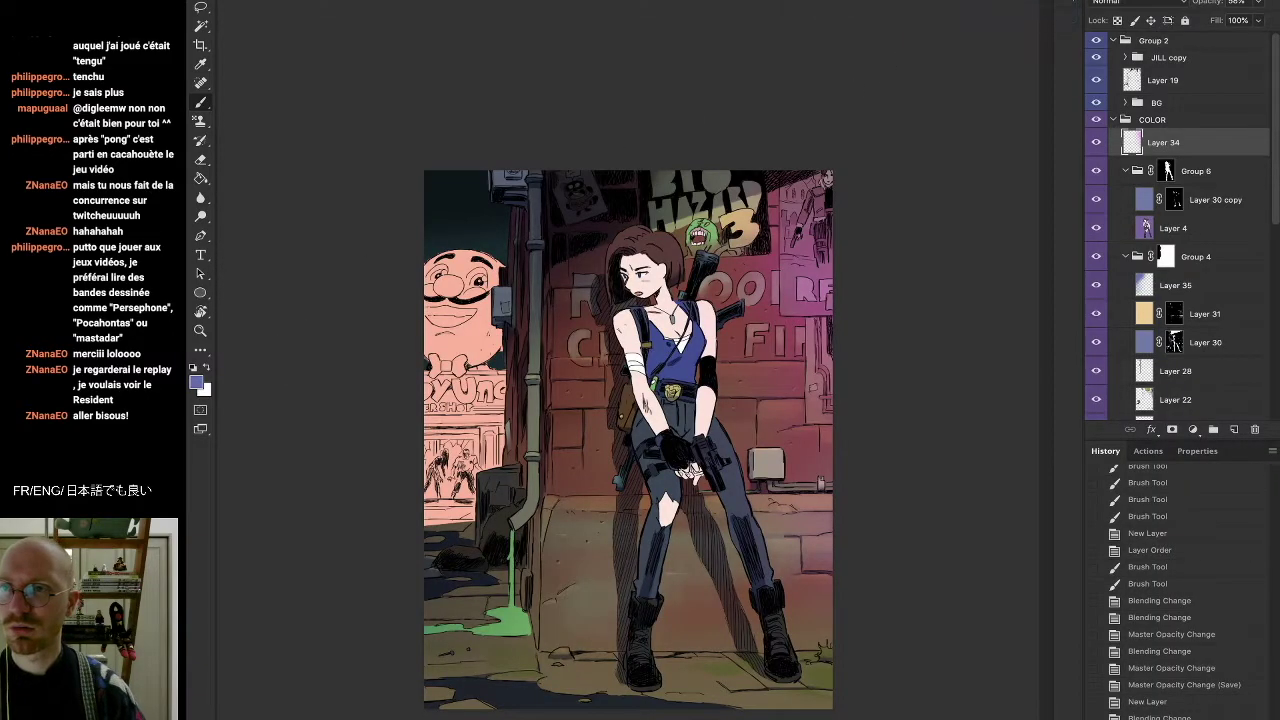
key(i)
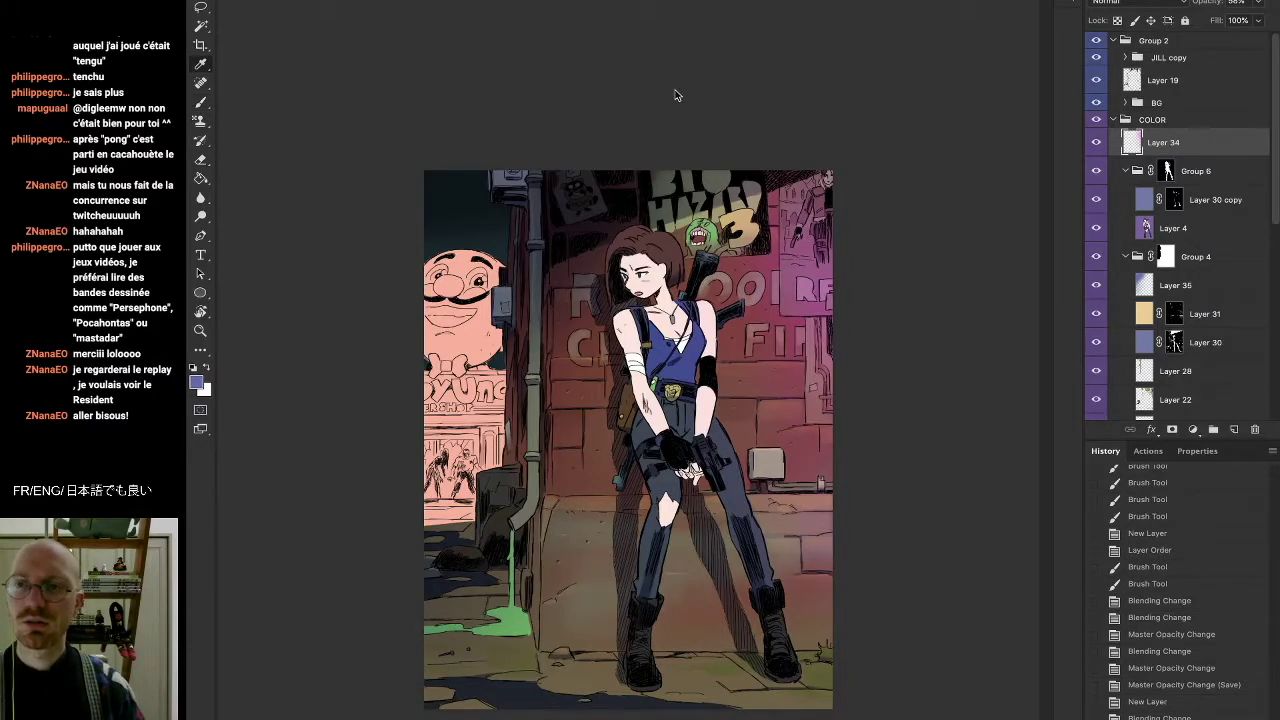
click(815, 238)
key(b)
click(372, 1)
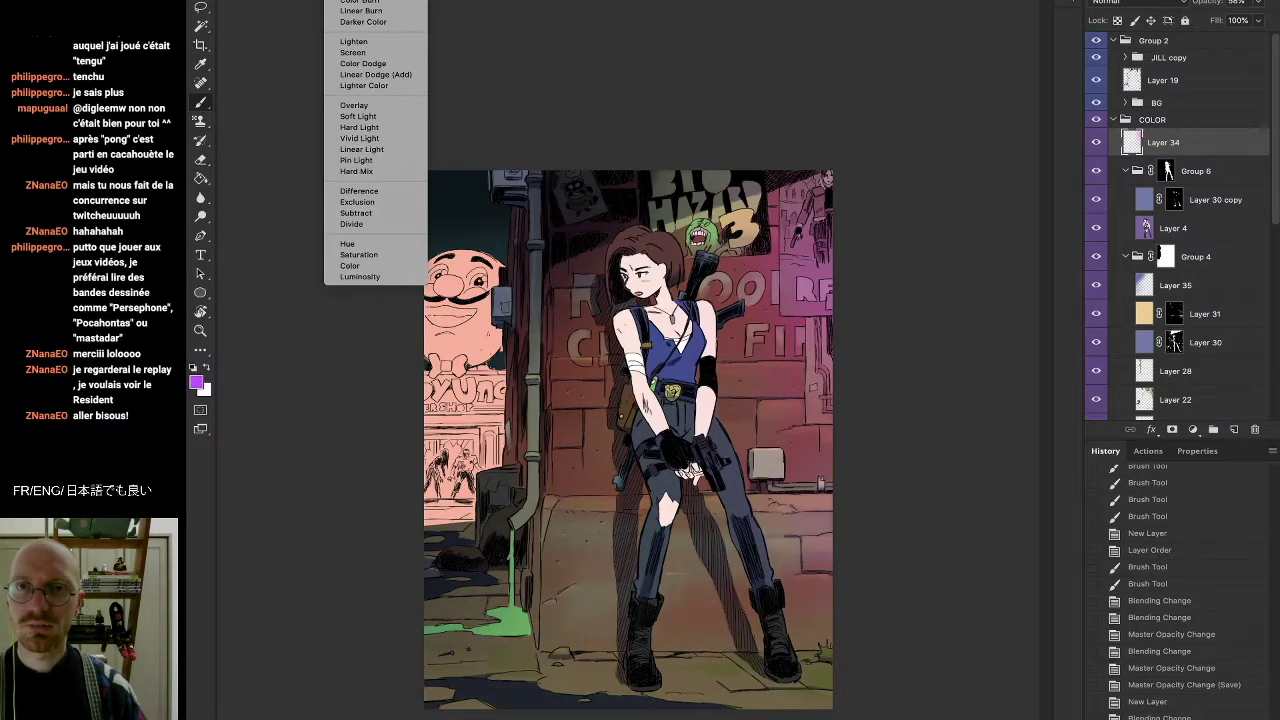
click(372, 1)
Add a new empty layer directly above Layer 4 inside Group 6
key(i)
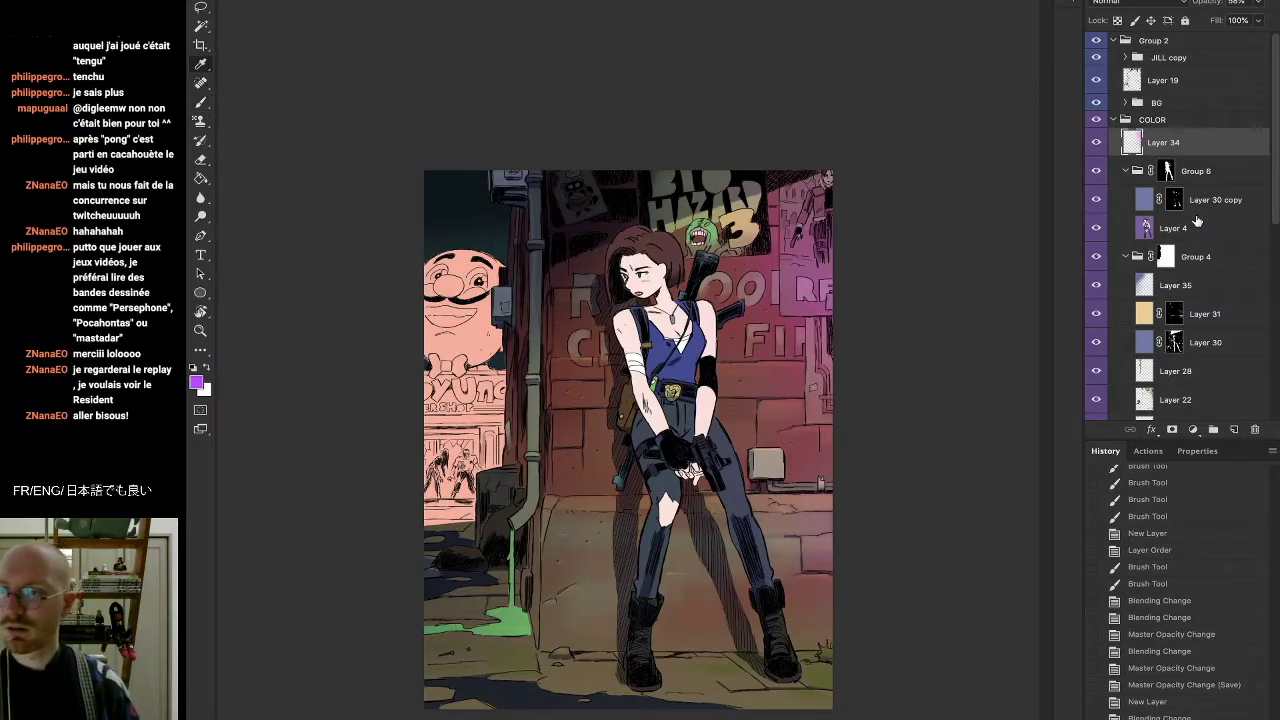
click(1186, 232)
click(1233, 429)
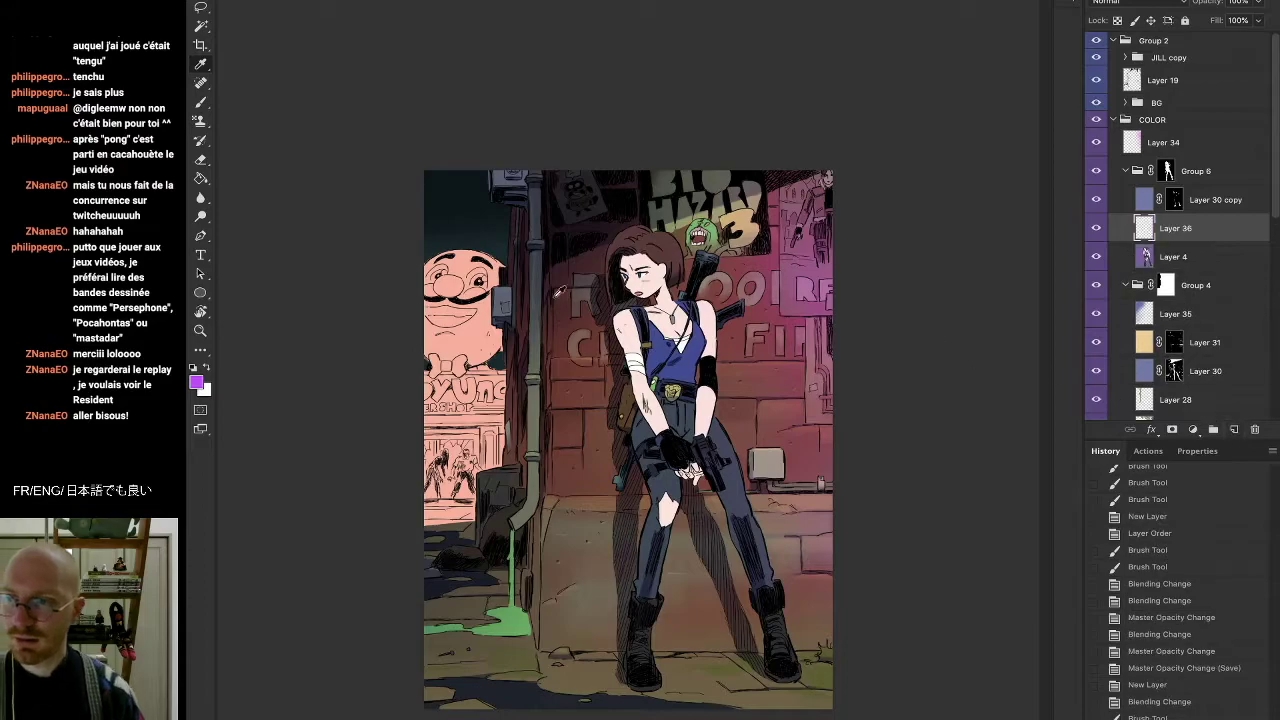
Paint violet light on the woman's jaw, neck and the back of her hair on Layer 36
click(200, 330)
click(762, 314)
key(b)
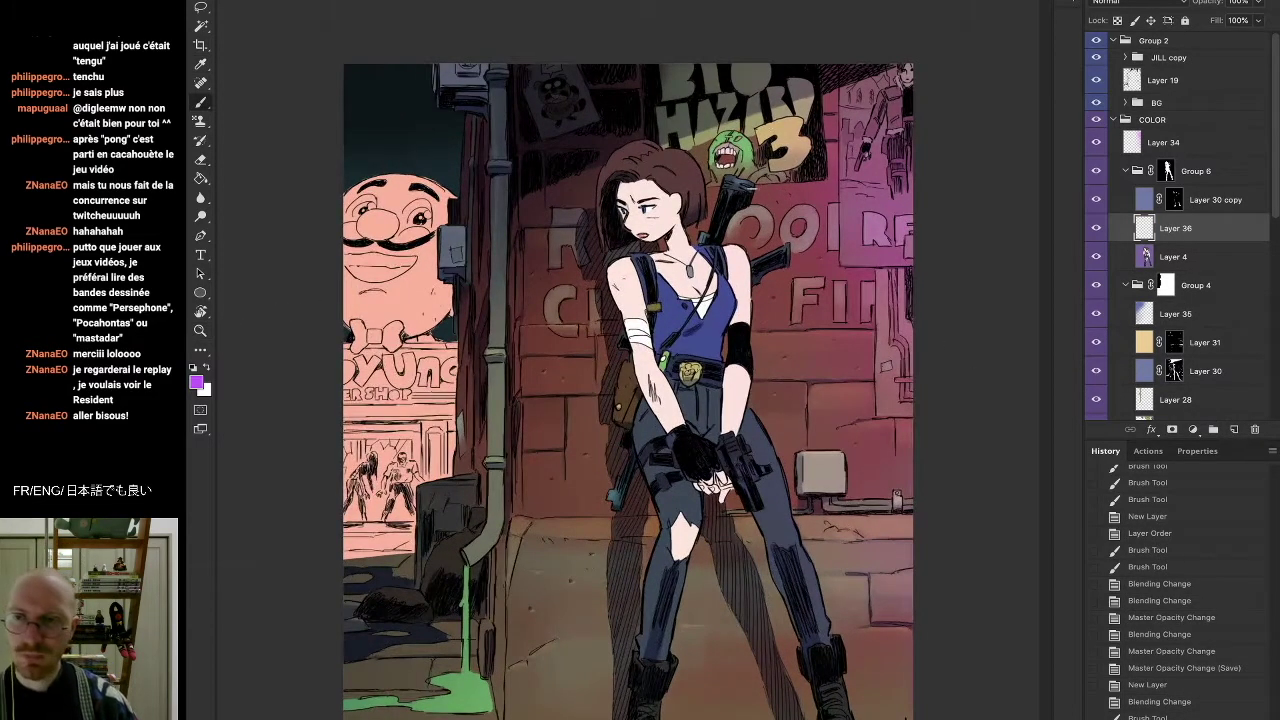
drag(650, 238, 674, 216)
key(i)
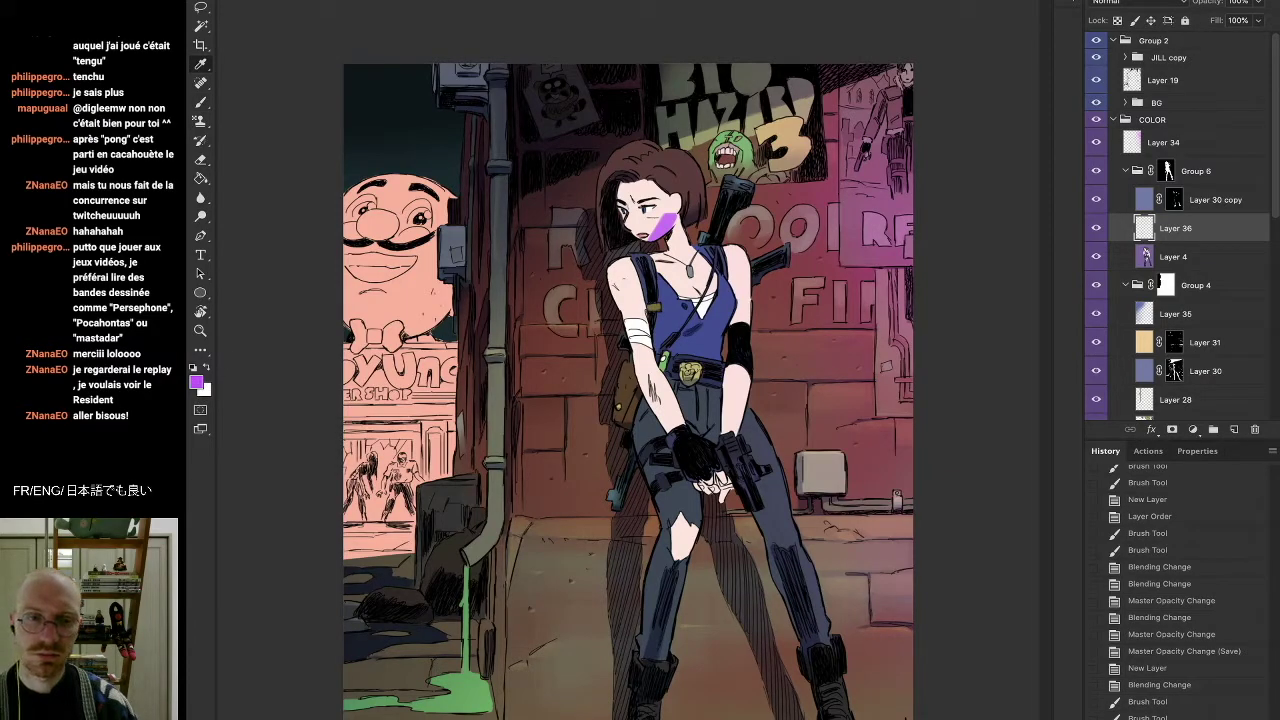
key(b)
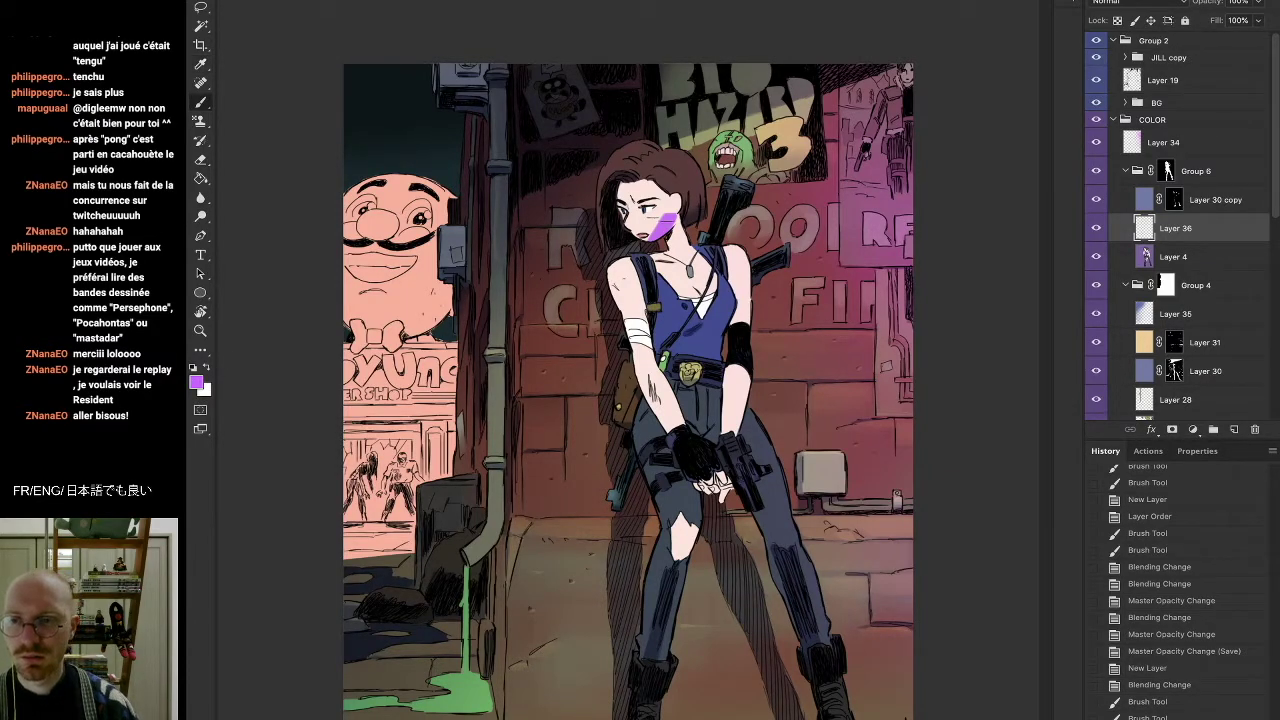
mouse_move(662, 234)
mouse_down()
mouse_move(682, 198)
mouse_move(700, 220)
mouse_up()
Trim the violet on the woman's cheek and hair with an 80 px inking eraser, then repaint the hair's lit edge
key(e)
right_click(684, 176)
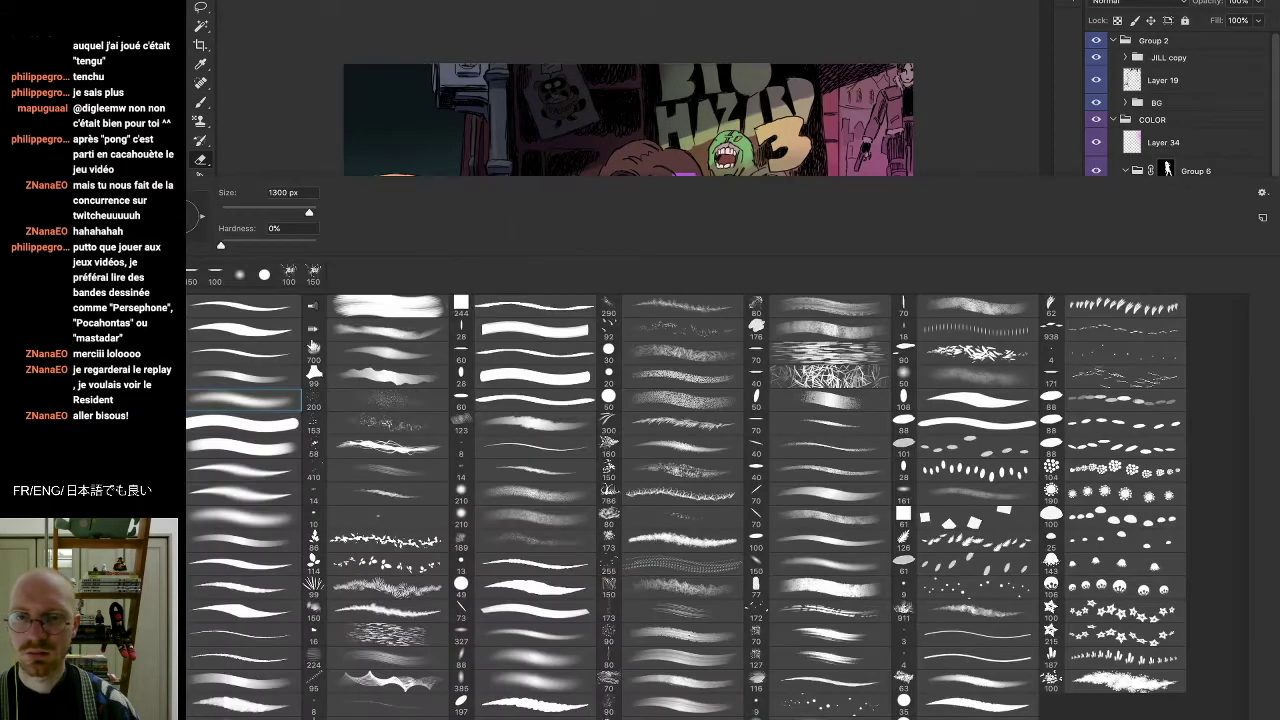
click(402, 497)
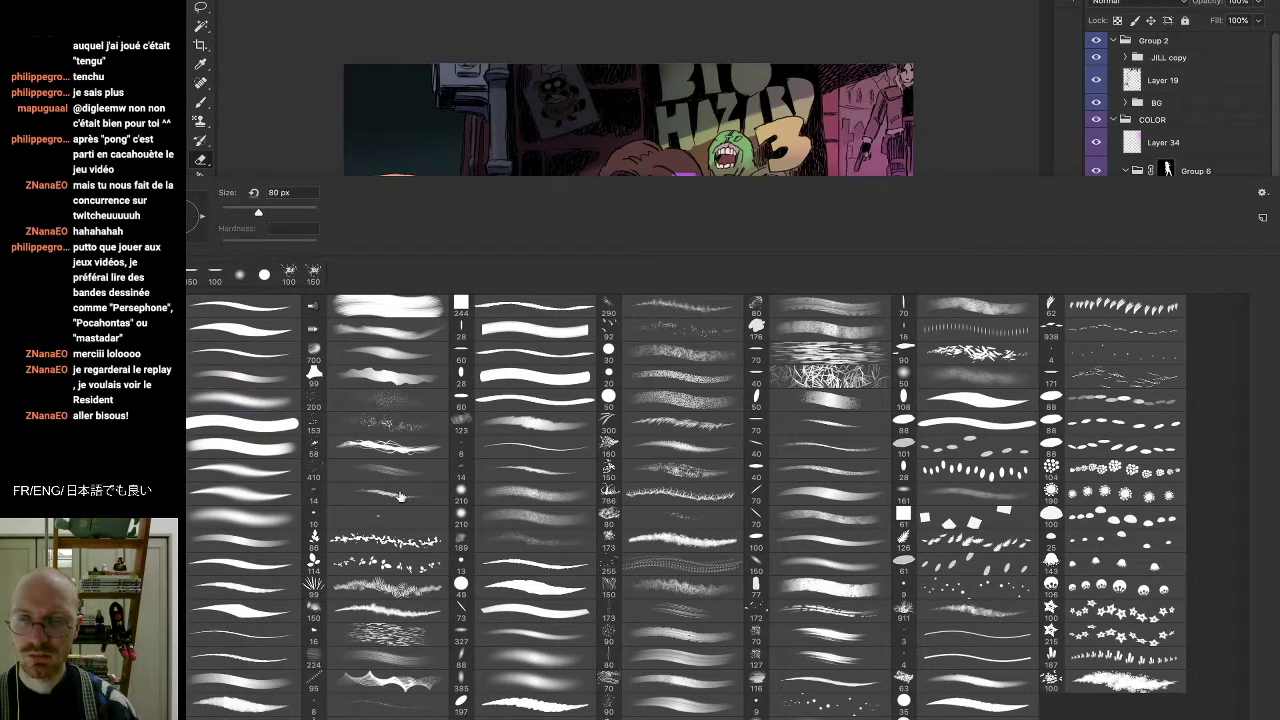
click(975, 111)
drag(673, 181, 652, 238)
drag(677, 170, 647, 250)
key(b)
drag(687, 204, 687, 166)
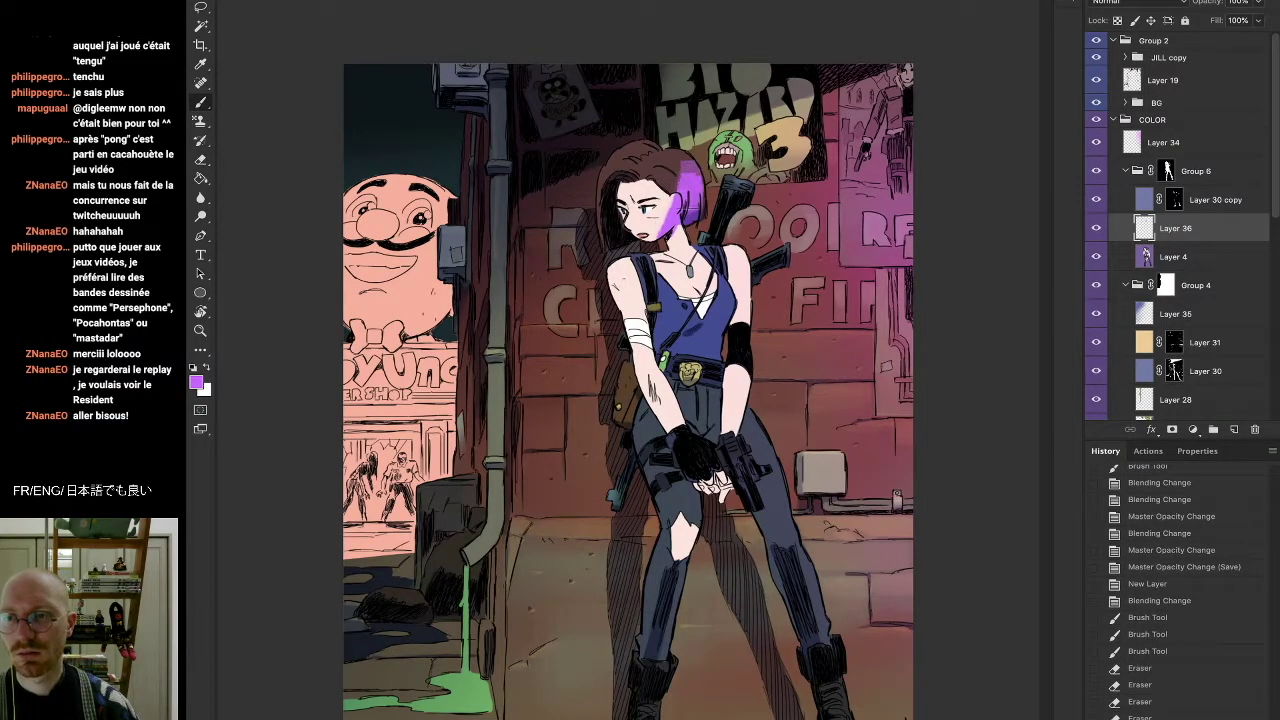
Paint violet rim light along the woman's gun-side arm, hip and the weapon on her back, erasing the excess
drag(748, 250, 754, 318)
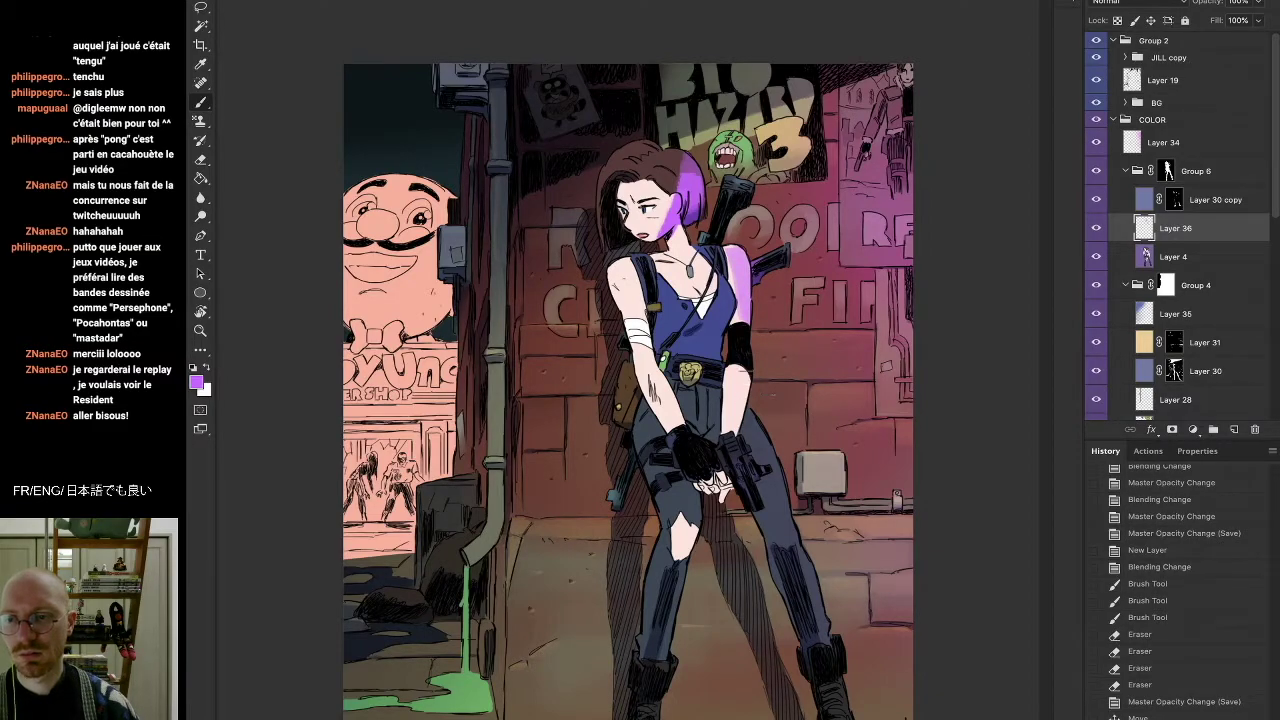
mouse_move(751, 376)
mouse_down()
mouse_move(742, 432)
mouse_move(777, 446)
mouse_up()
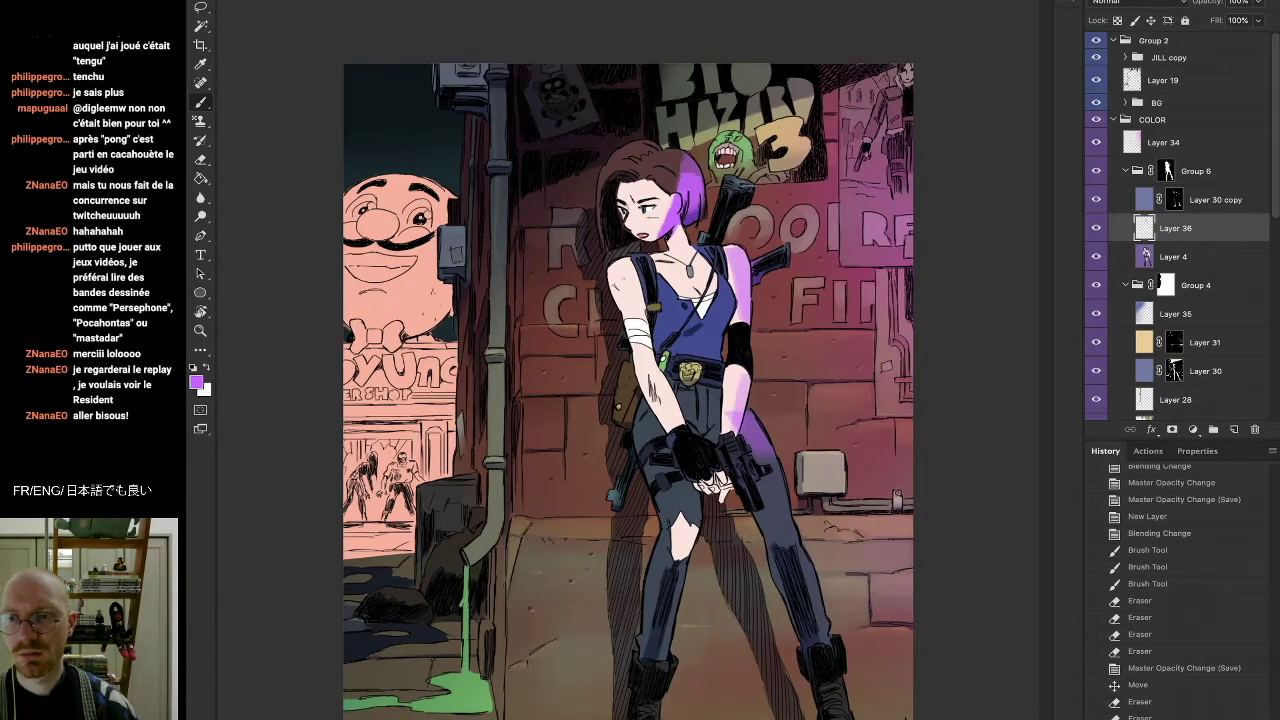
drag(733, 183, 751, 187)
key(e)
mouse_move(768, 262)
mouse_down()
mouse_move(756, 278)
mouse_move(690, 275)
mouse_up()
Add violet light to the pendant, blue top, belt buckle and shoulder strap, cleaning up the buckle with the eraser
key(b)
drag(681, 227, 685, 247)
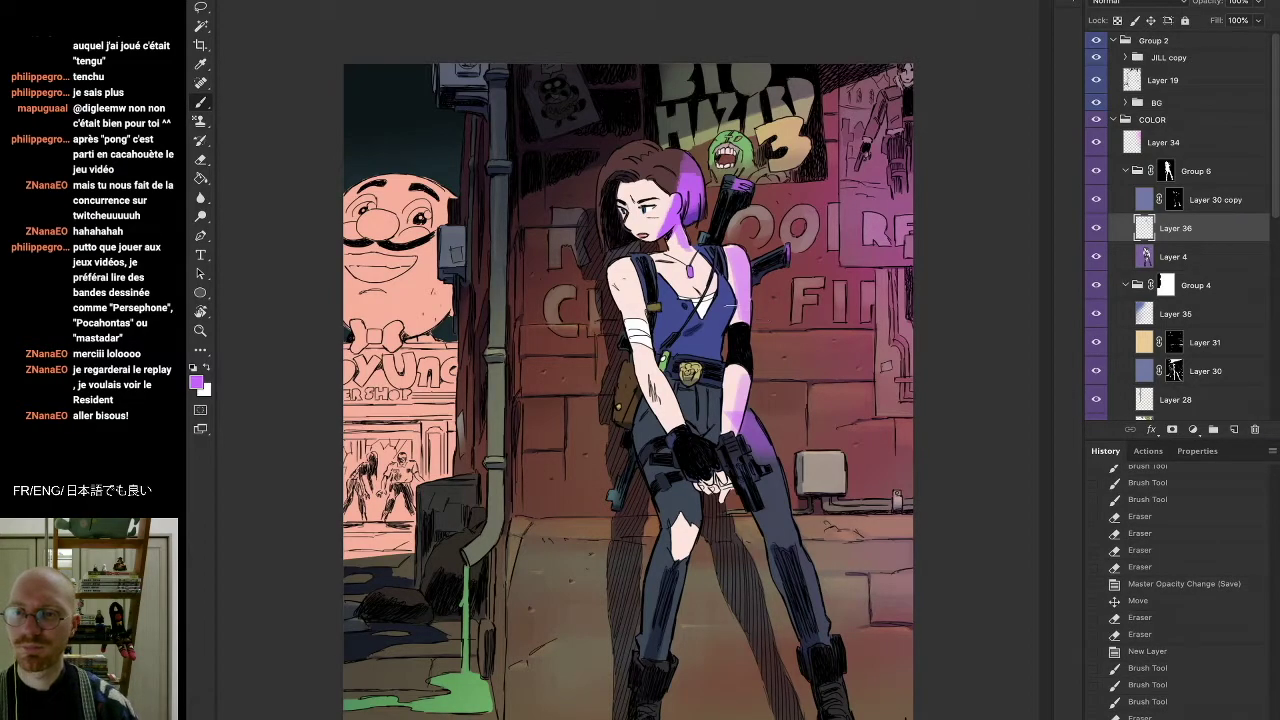
mouse_move(725, 281)
mouse_down()
mouse_move(727, 298)
mouse_move(672, 302)
mouse_up()
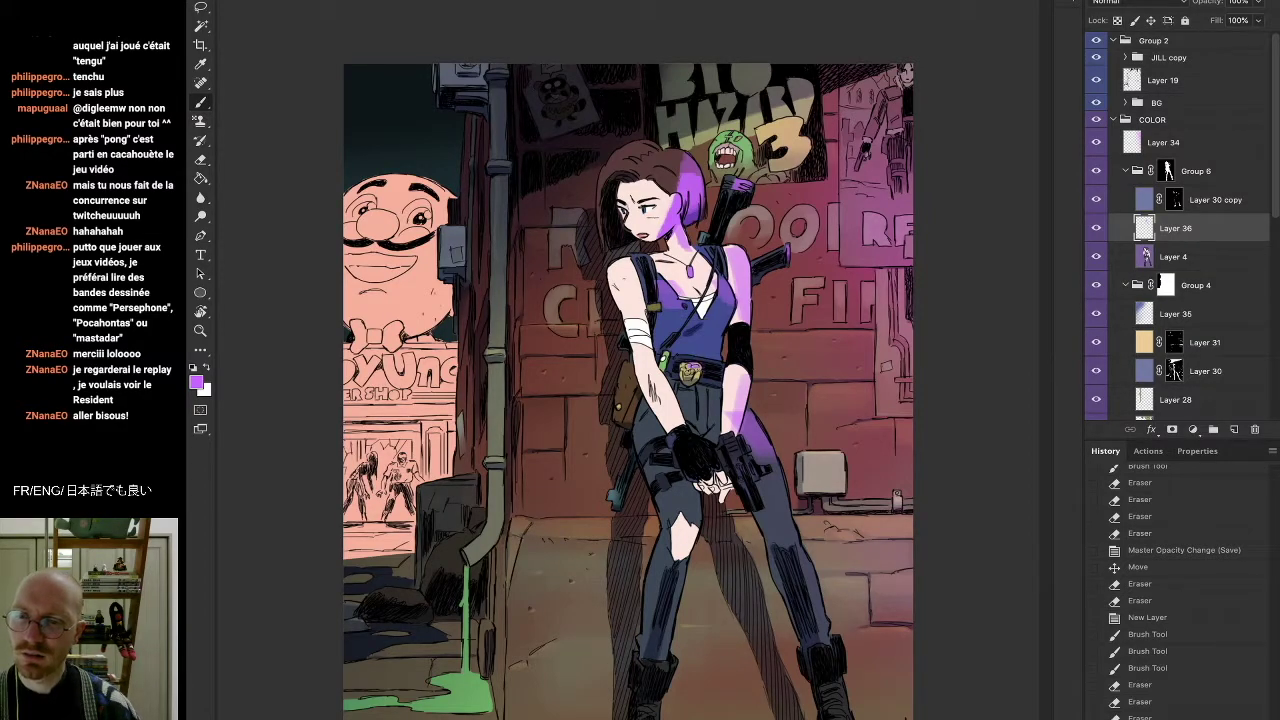
key(e)
drag(697, 361, 693, 372)
key(b)
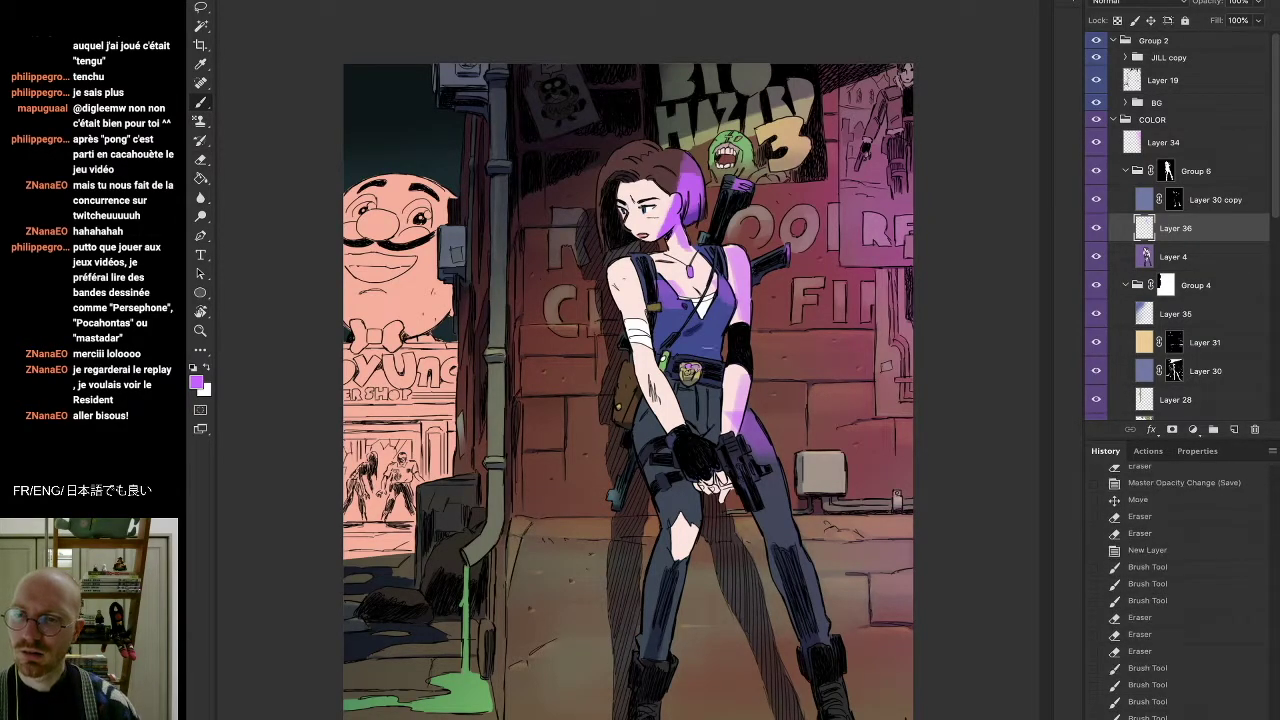
mouse_move(630, 267)
mouse_down()
mouse_move(640, 293)
mouse_move(620, 282)
mouse_move(636, 260)
mouse_up()
key(e)
Try Soft Light on Layer 36, then set its blend mode to Hard Light and its opacity to 41%
click(1141, 5)
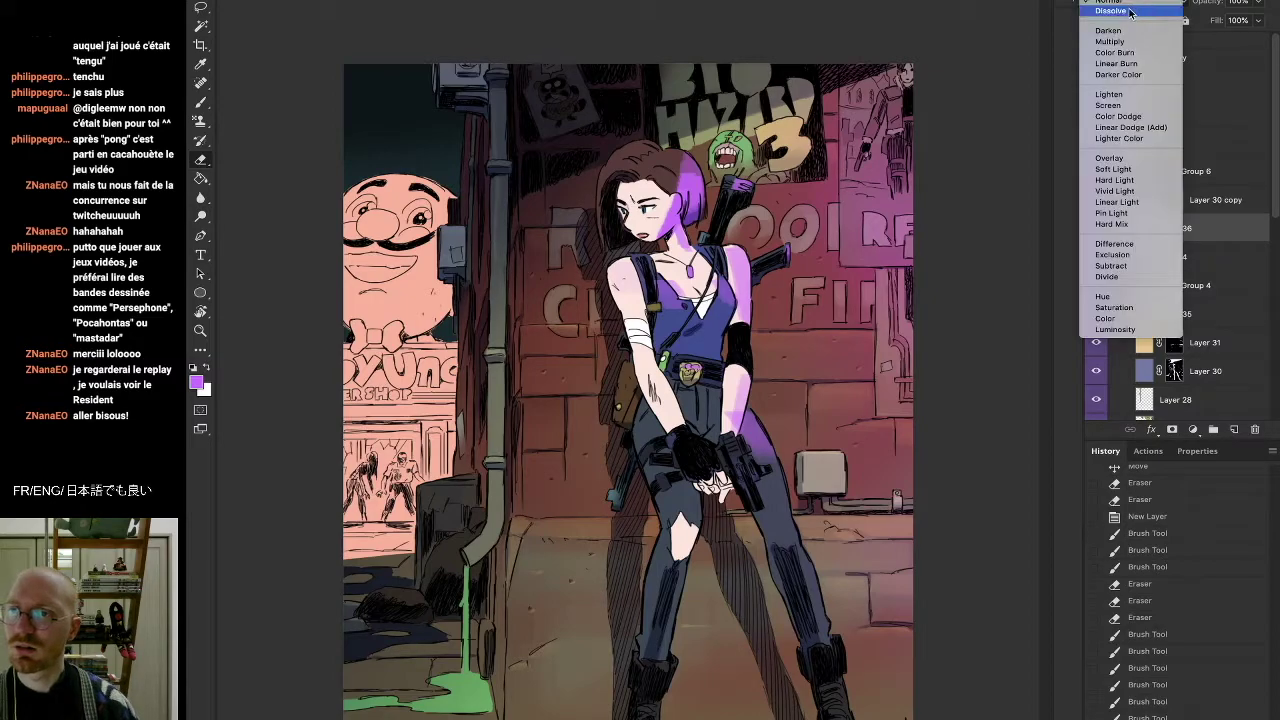
click(1112, 168)
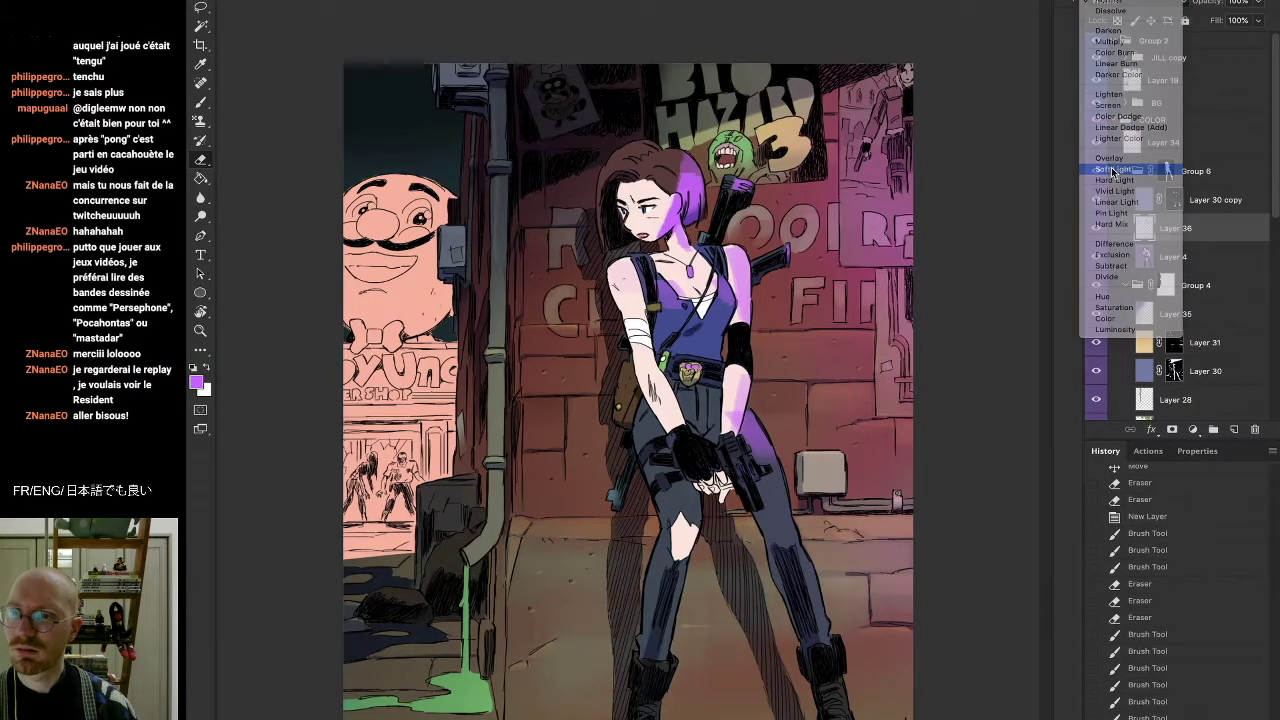
click(1114, 5)
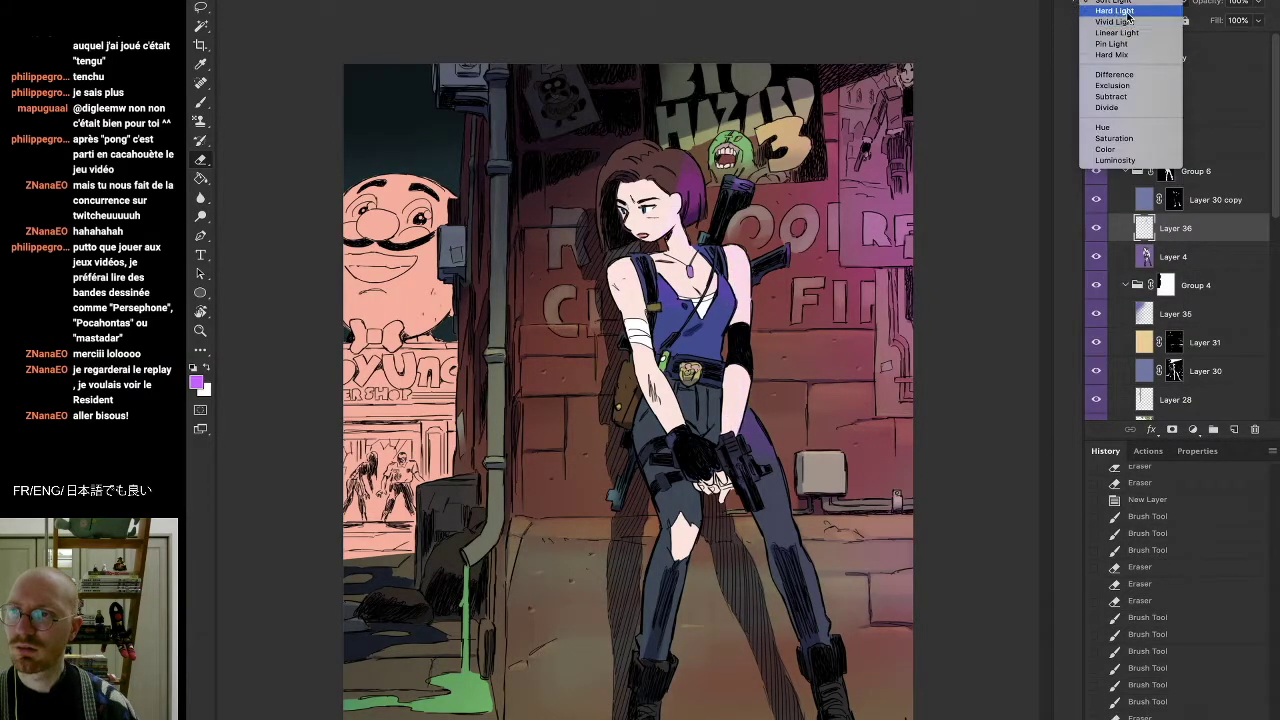
click(1115, 11)
click(1136, 5)
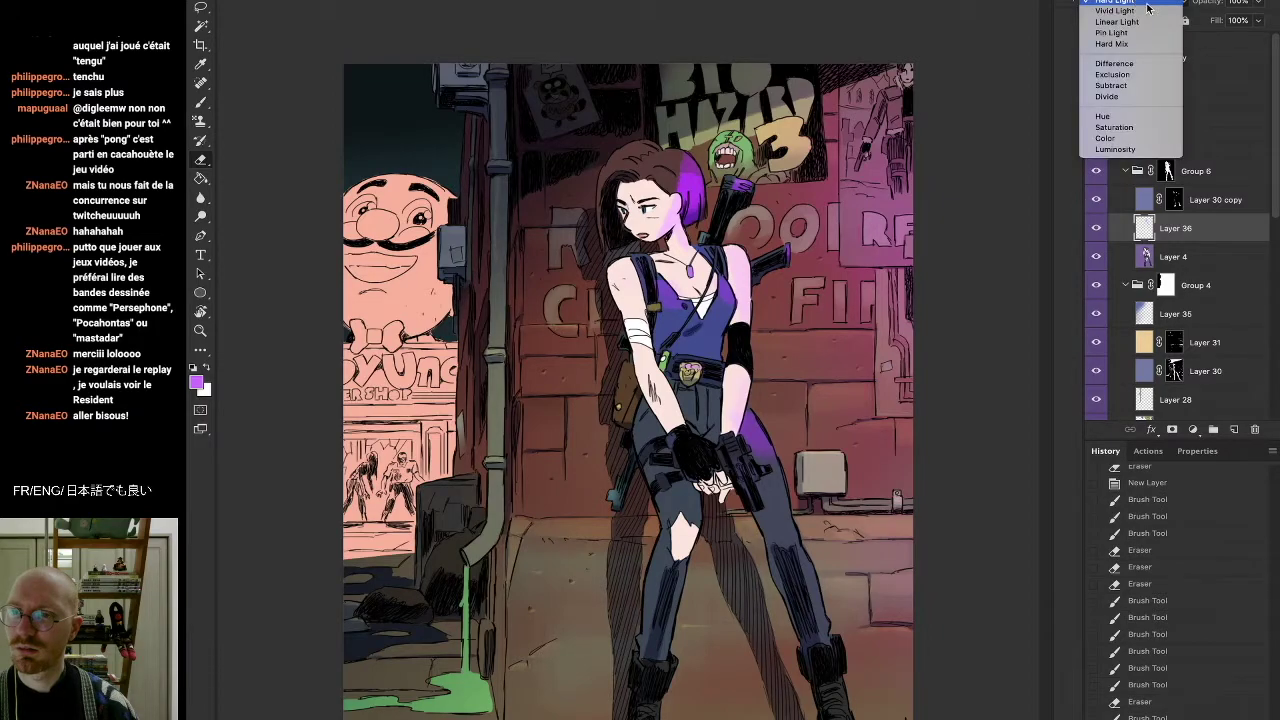
click(1138, 0)
drag(1259, 7, 1224, 20)
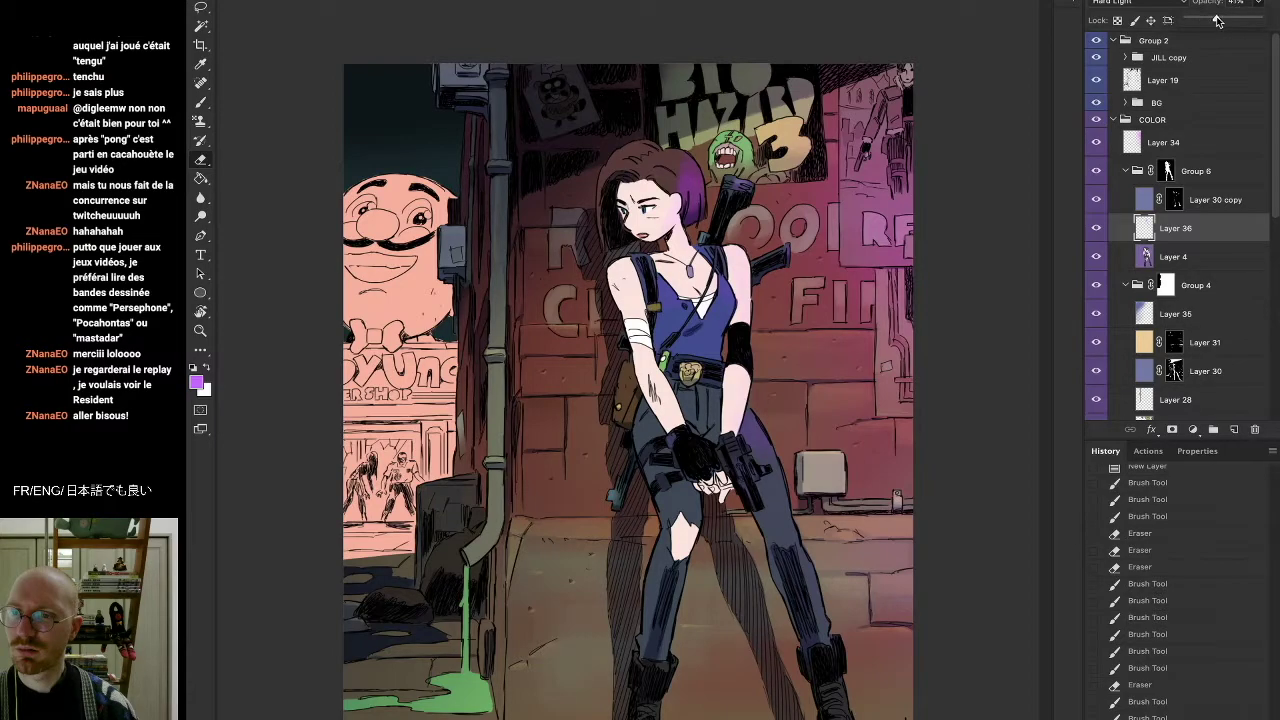
Fade the Layer 36 violet light on the woman's hair, torso and hip with an enlarged soft eraser
click(200, 330)
alt+click(659, 273)
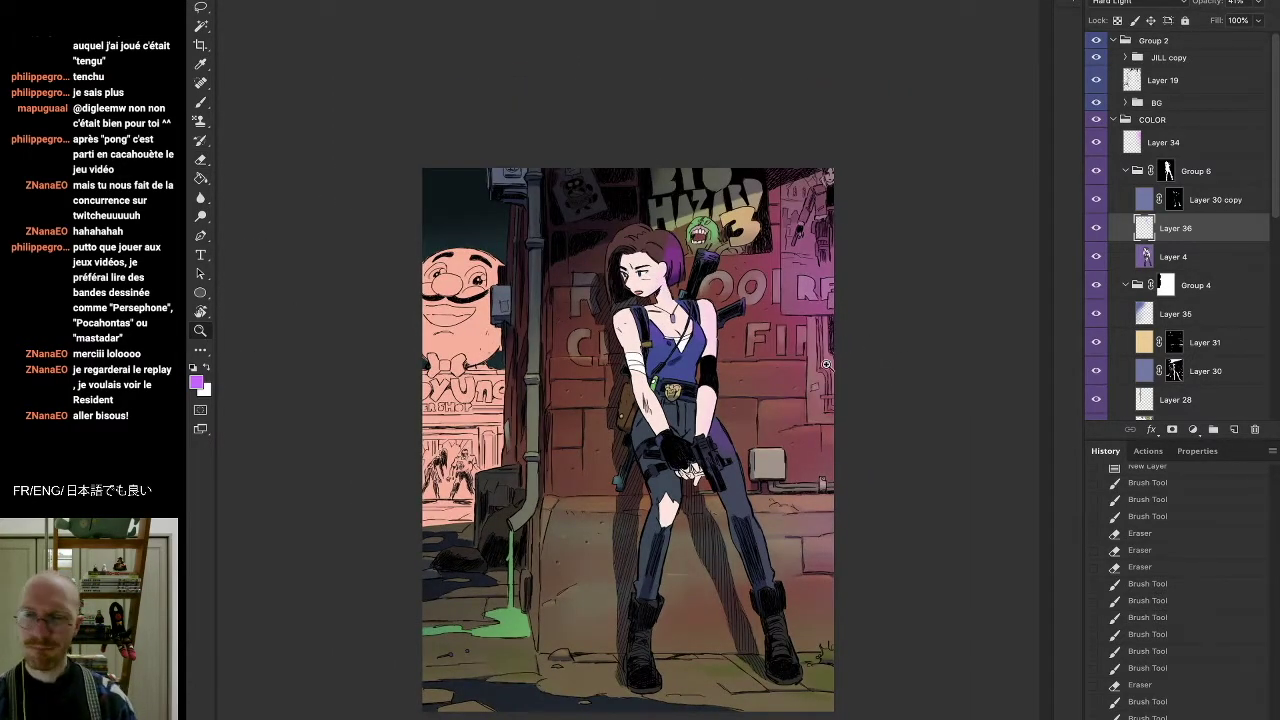
click(819, 376)
mouse_move(826, 389)
mouse_down()
mouse_move(834, 382)
mouse_move(816, 372)
mouse_up()
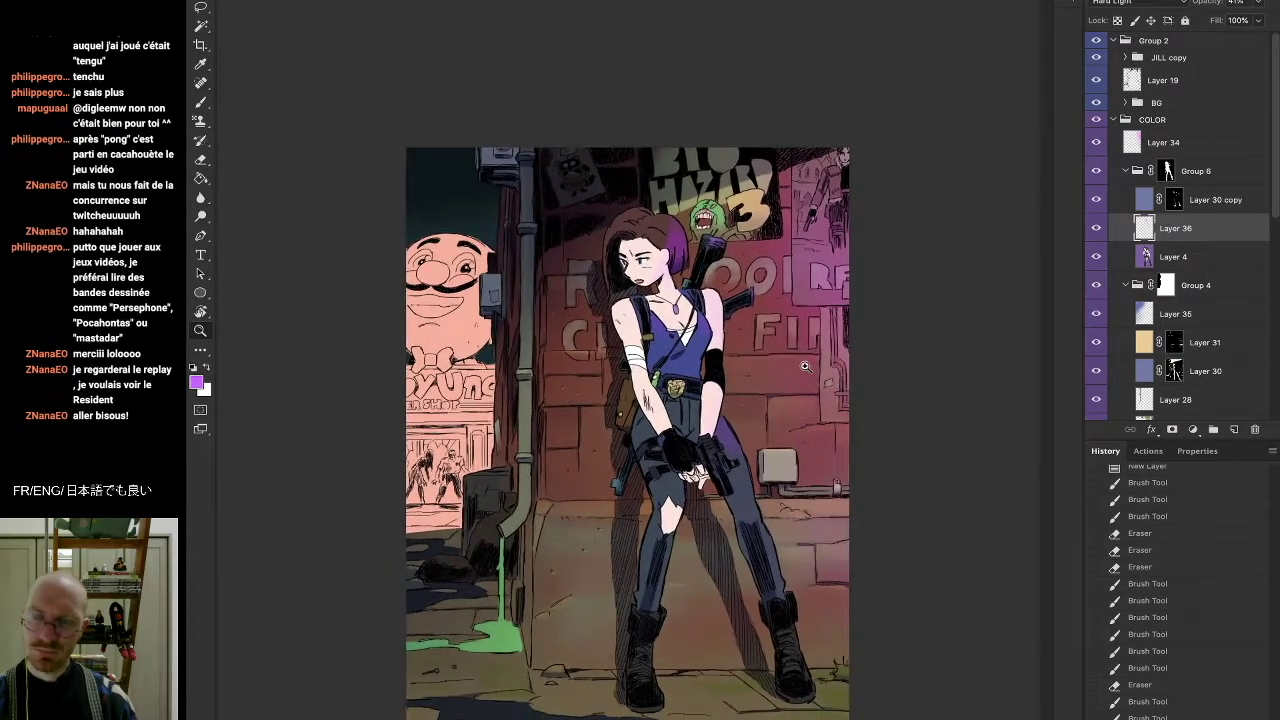
key(e)
right_click(692, 204)
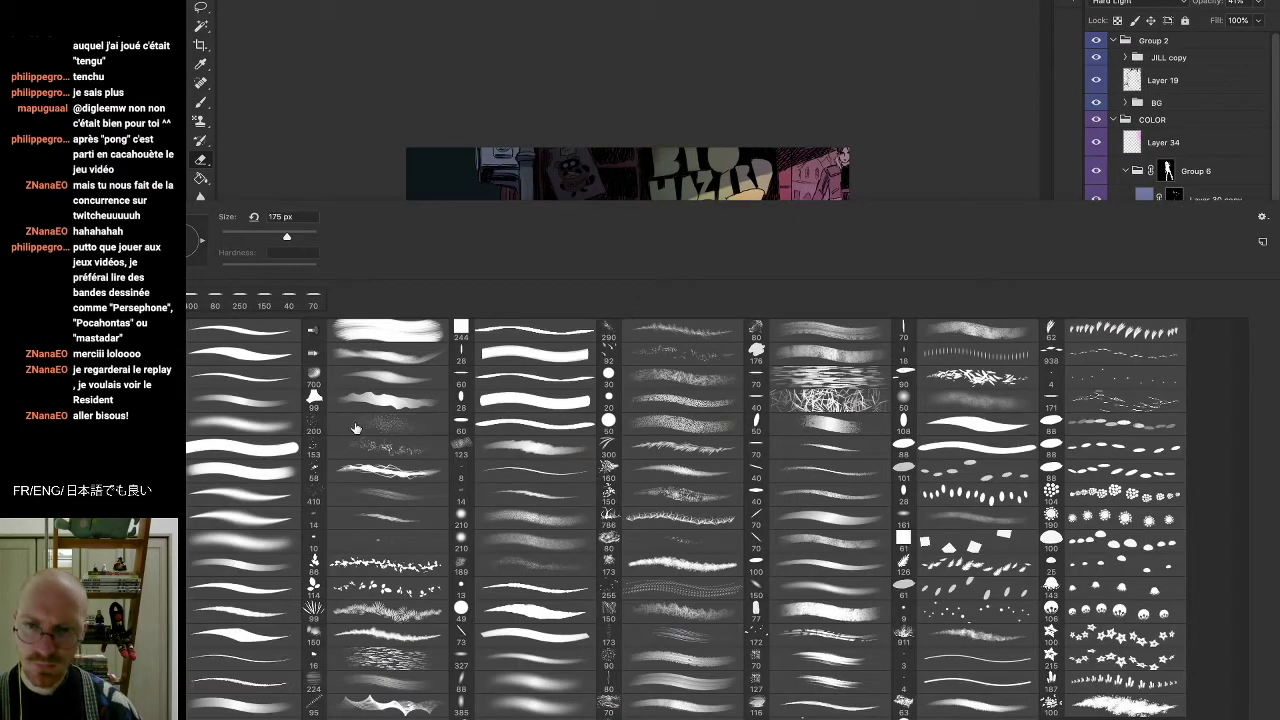
click(243, 428)
click(796, 13)
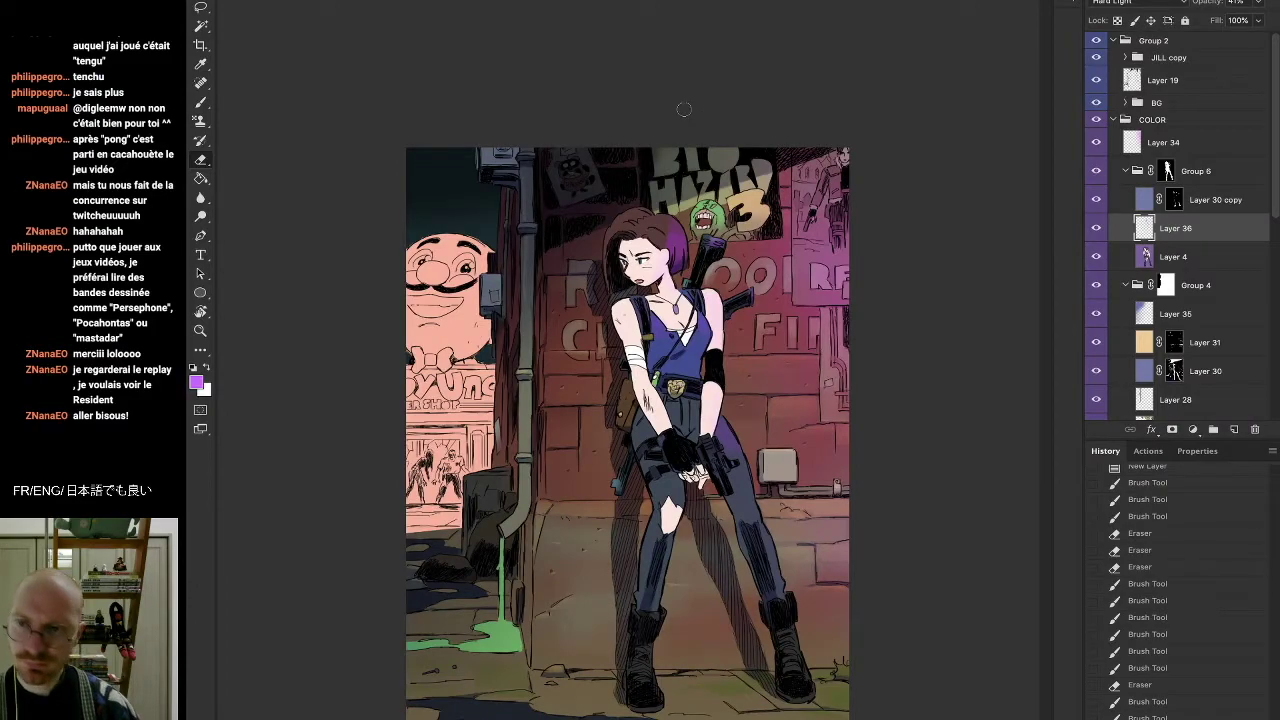
key(bracketright)
mouse_move(664, 207)
mouse_down()
mouse_move(693, 160)
mouse_move(669, 211)
mouse_up()
drag(671, 327, 633, 333)
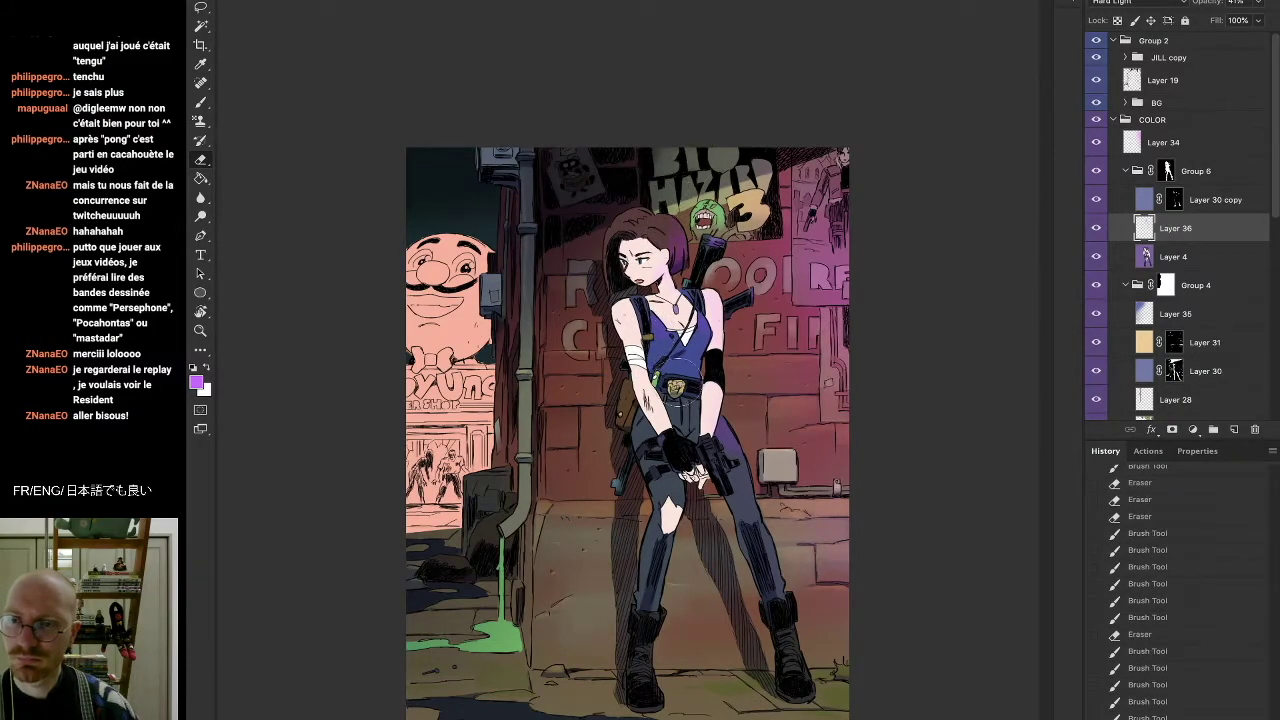
drag(687, 455, 700, 440)
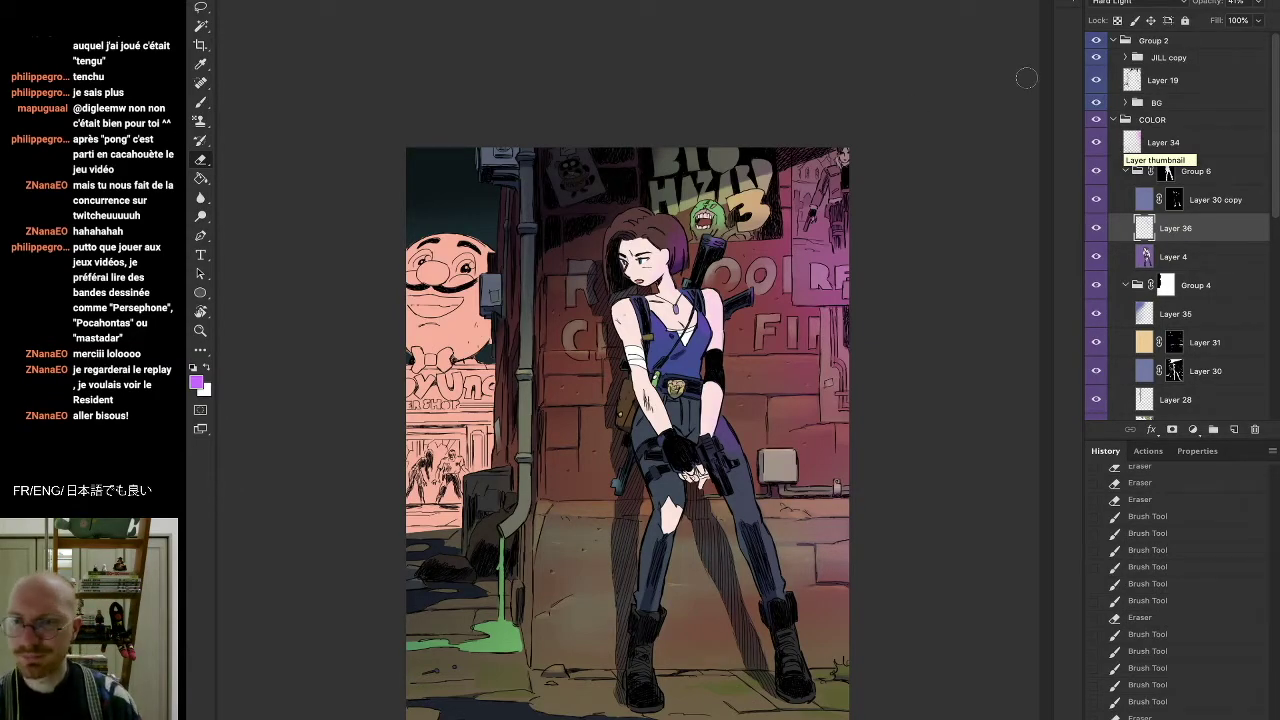
Compare the artwork with and without Layer 35, then make Layer 4 active for painting
click(1097, 313)
click(1097, 313)
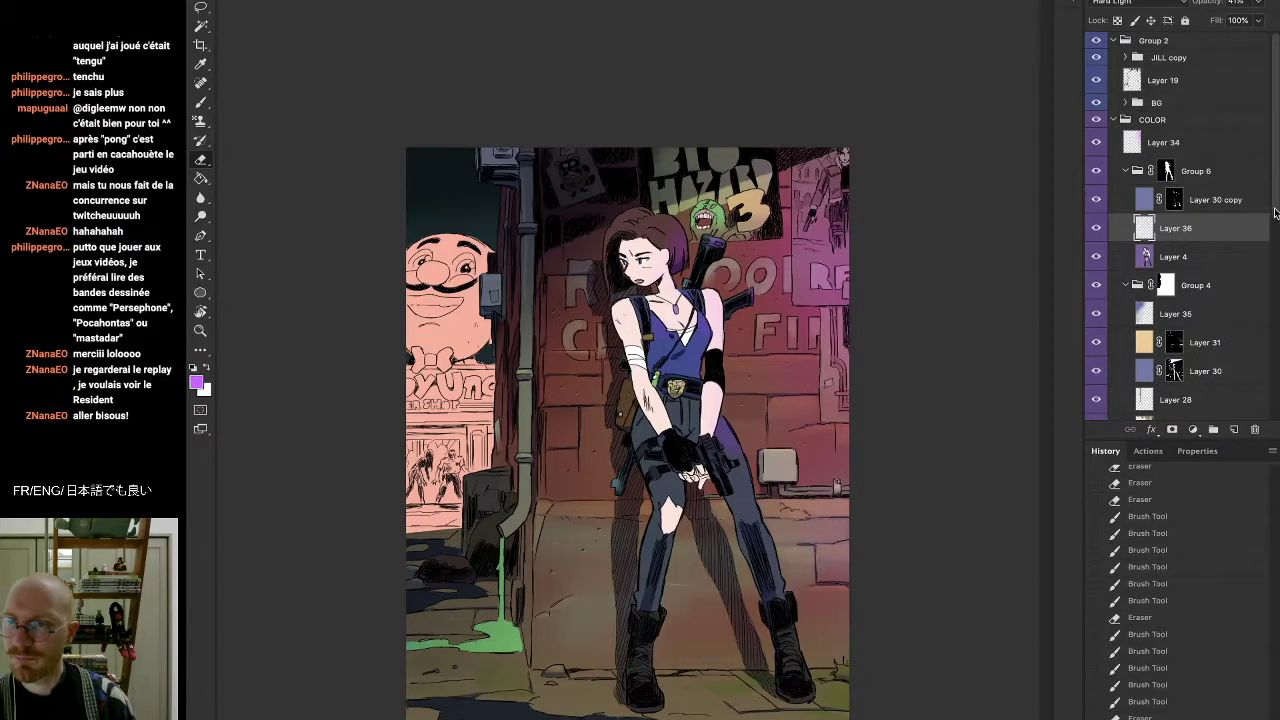
scroll(1270, 238, down, 2)
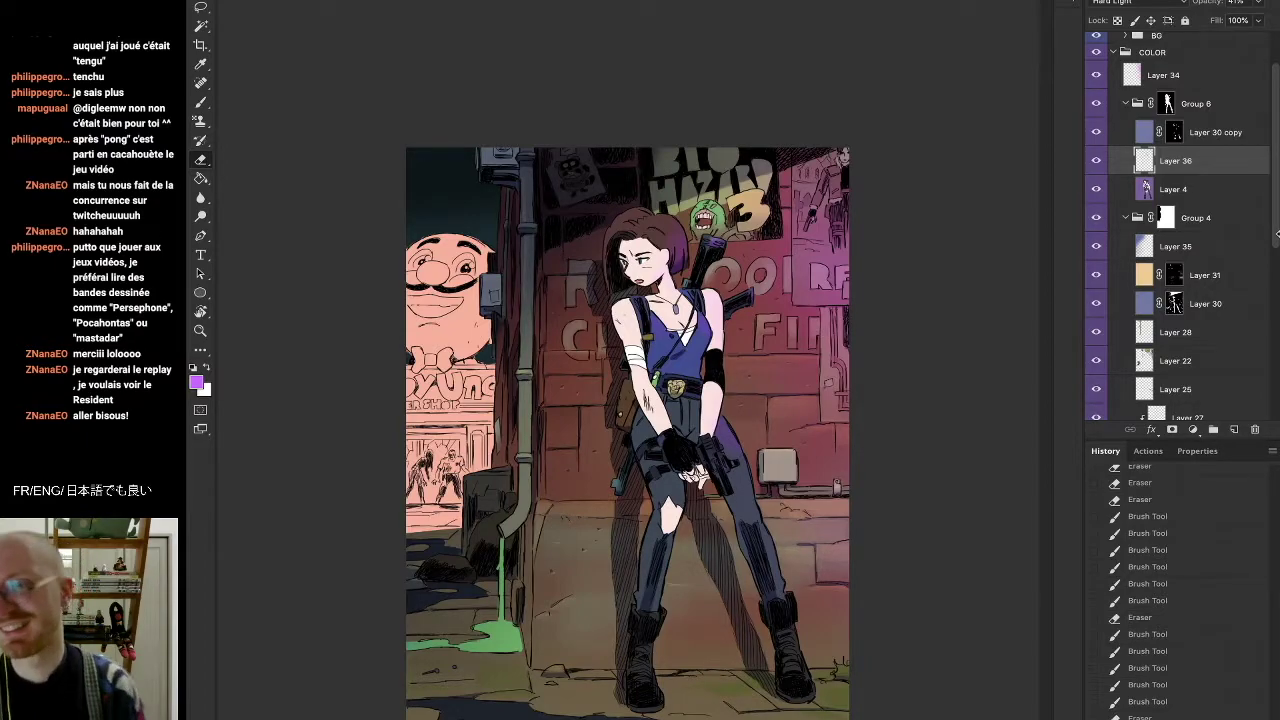
click(1180, 188)
key(b)
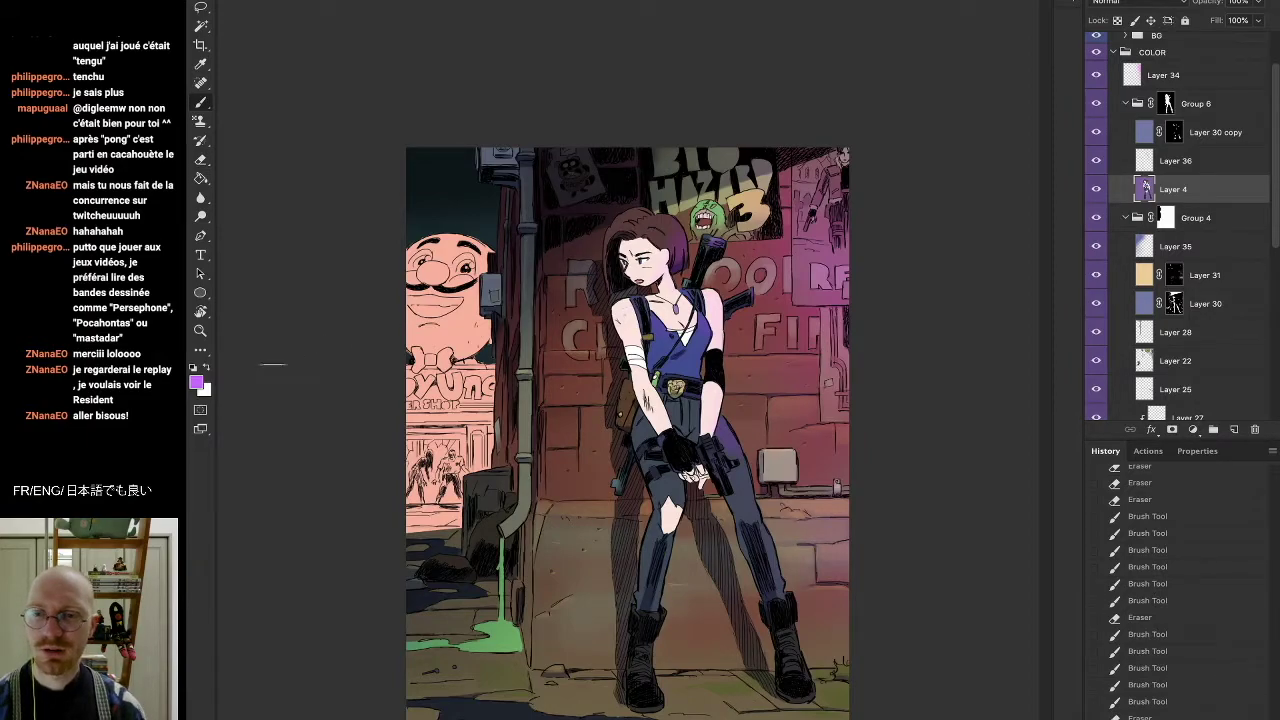
Check the effect of Layer 31, then erase its warm highlight along the brick edge left of the woman's bandaged arm
click(200, 330)
click(539, 361)
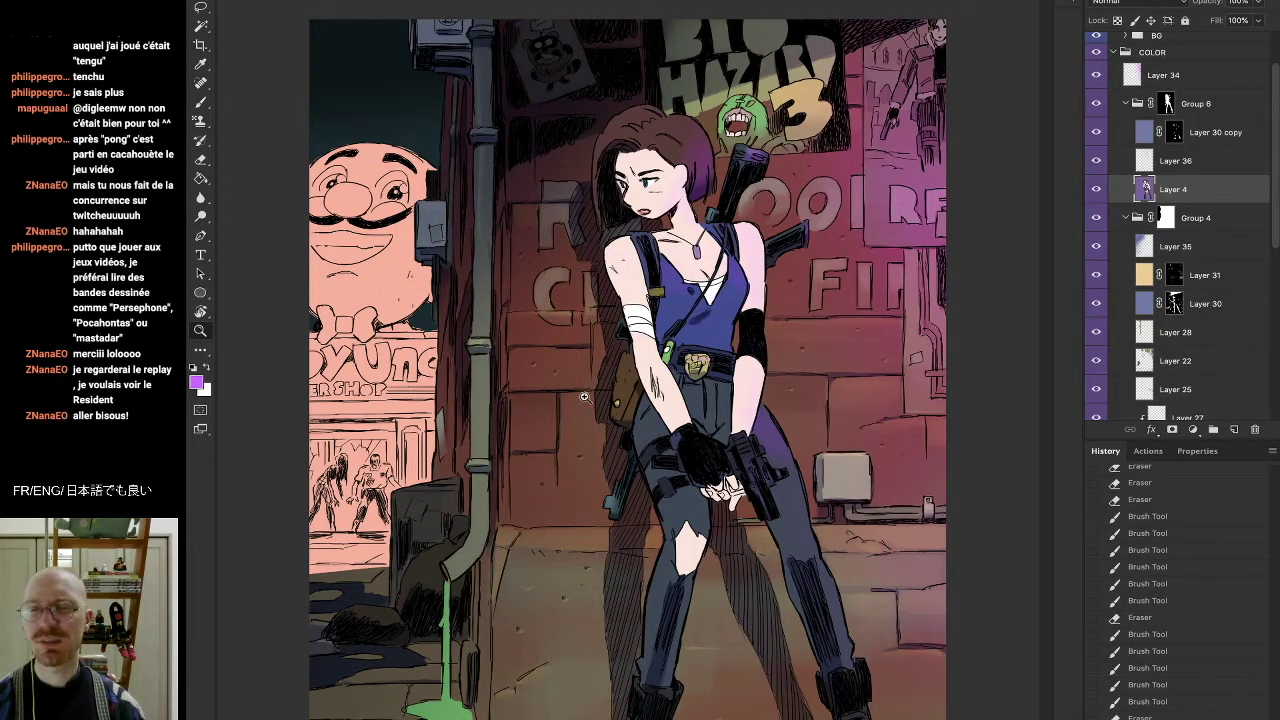
click(1097, 274)
click(1097, 274)
click(1120, 275)
key(e)
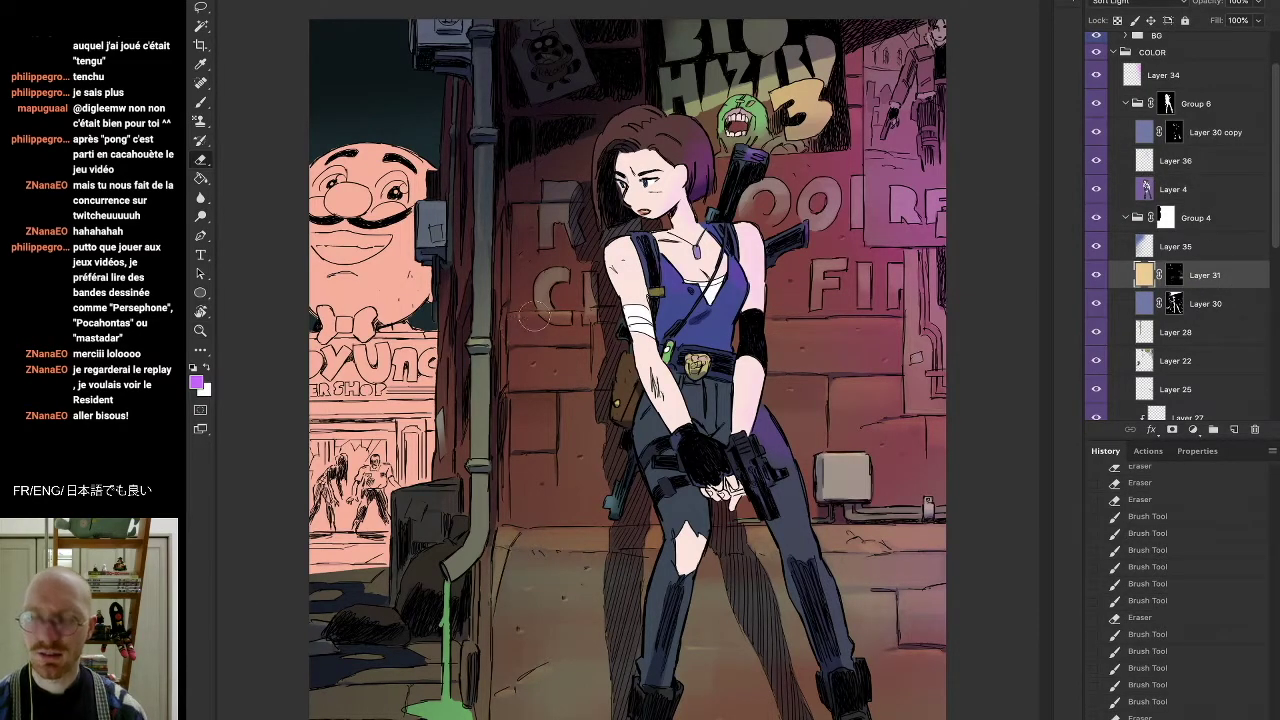
drag(528, 322, 598, 312)
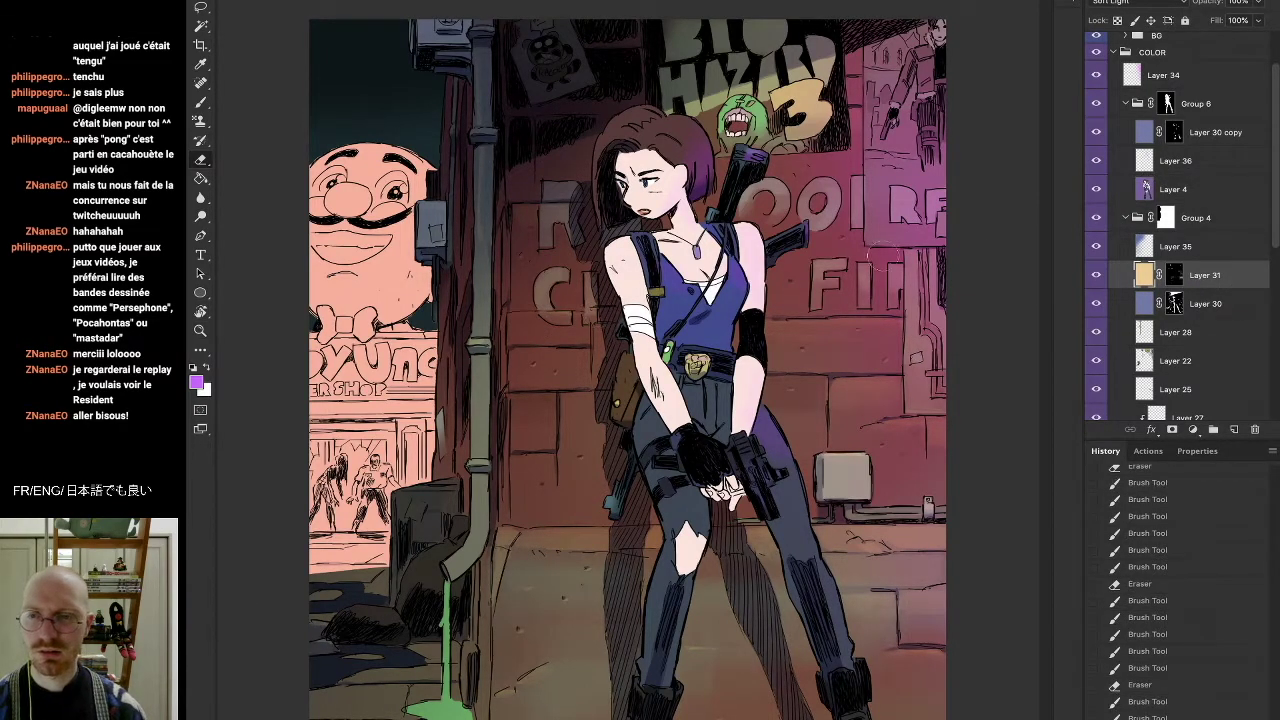
Paint white on the Layer 30 mask to extend the shadow over the brick edge below the wall lettering
click(1172, 305)
key(b)
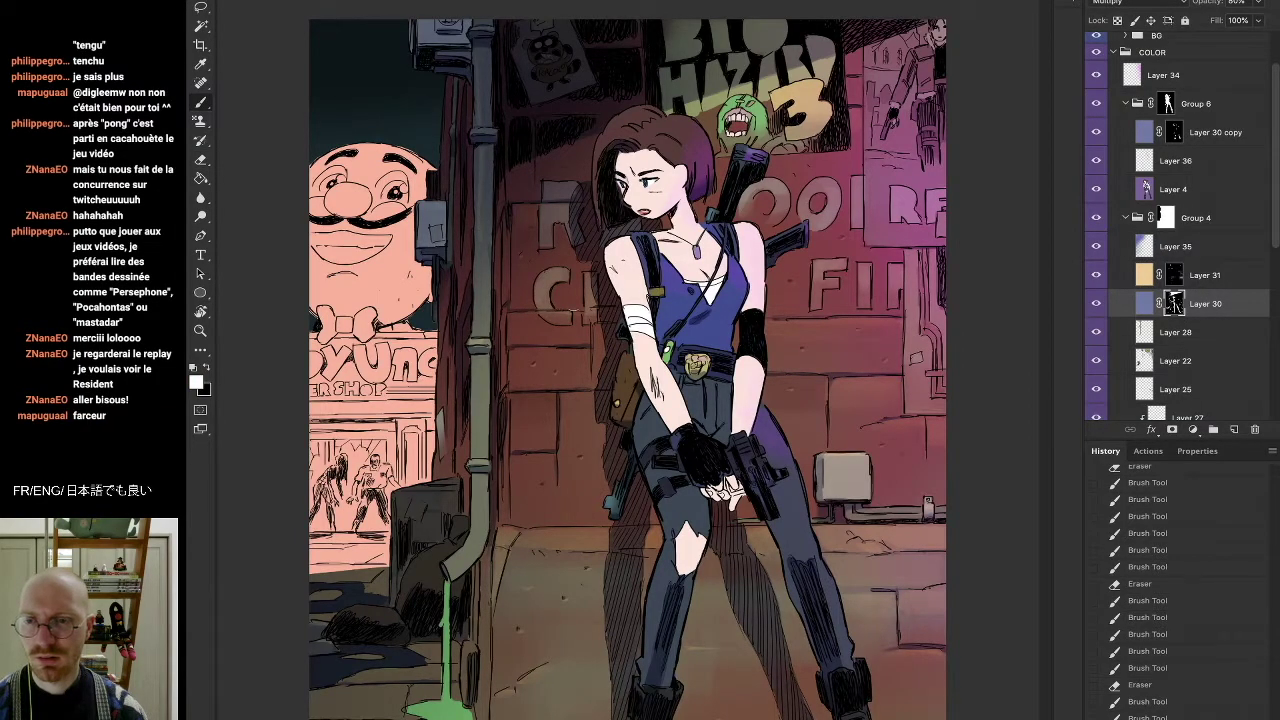
drag(546, 313, 592, 308)
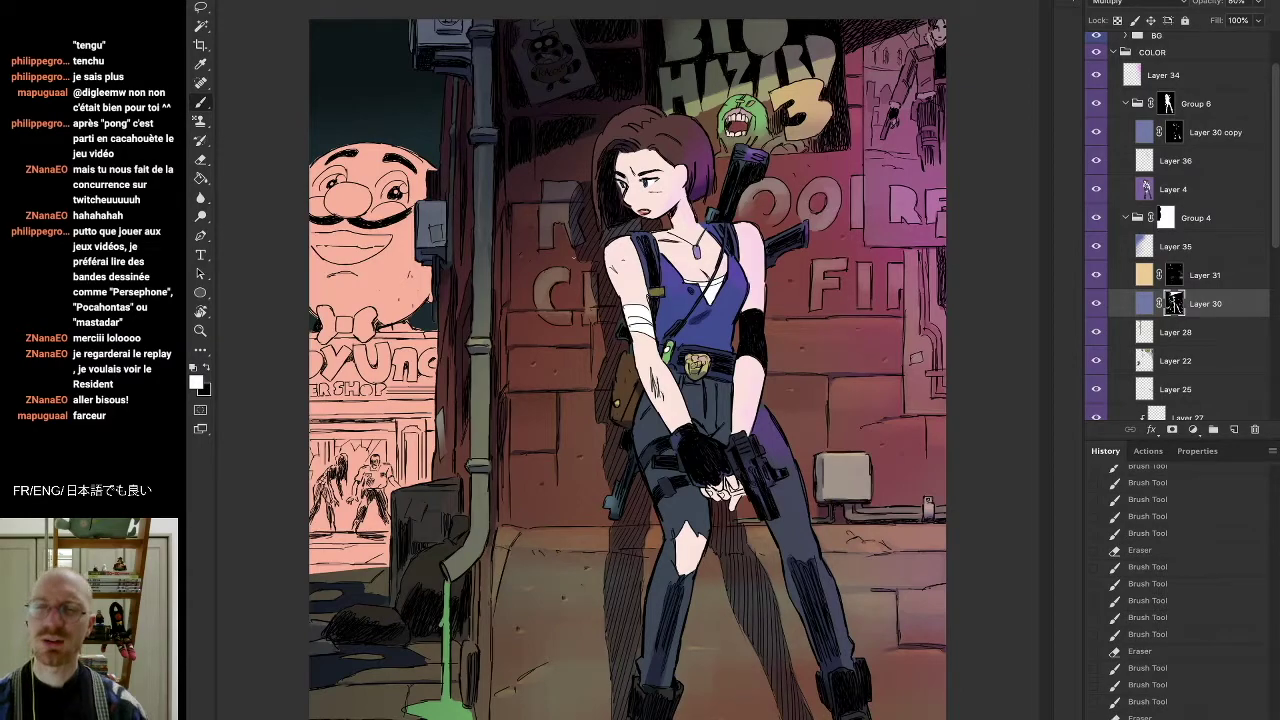
click(201, 332)
mouse_move(910, 348)
mouse_down()
mouse_move(852, 351)
mouse_move(917, 338)
mouse_up()
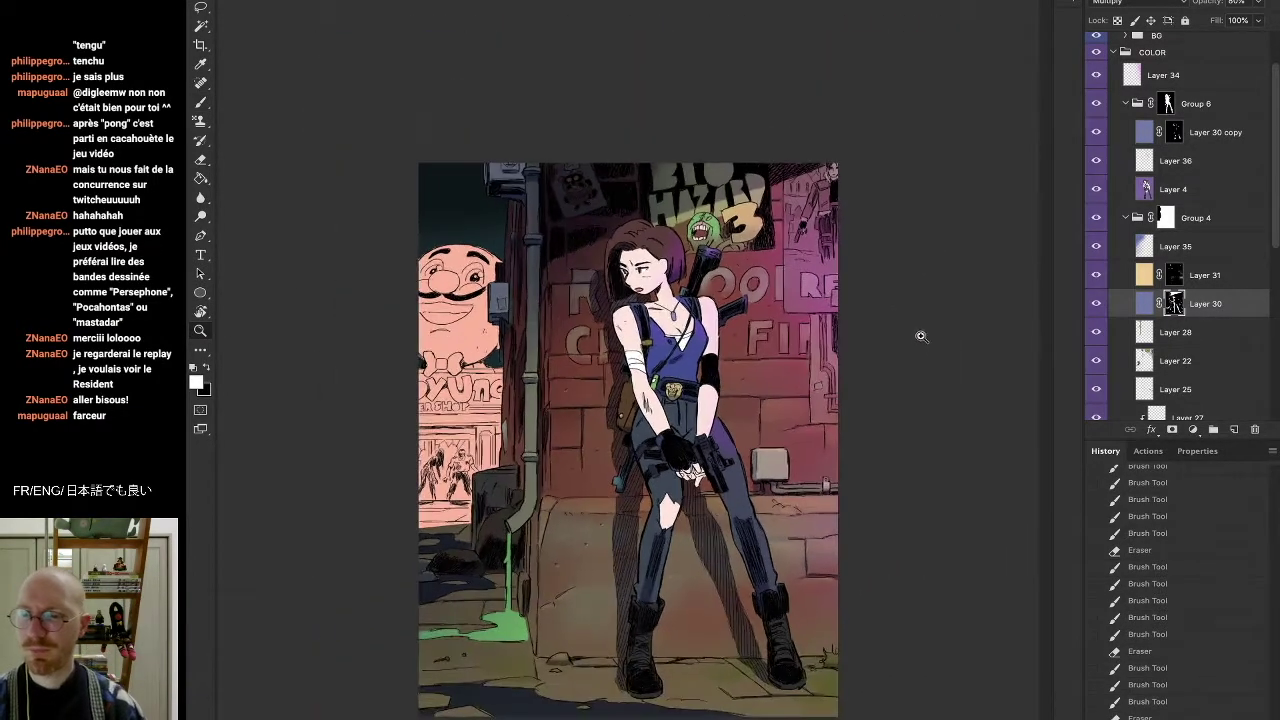
Move Layer 34 into Group 4, placing it between Layer 35 and Layer 31
click(1175, 160)
key(b)
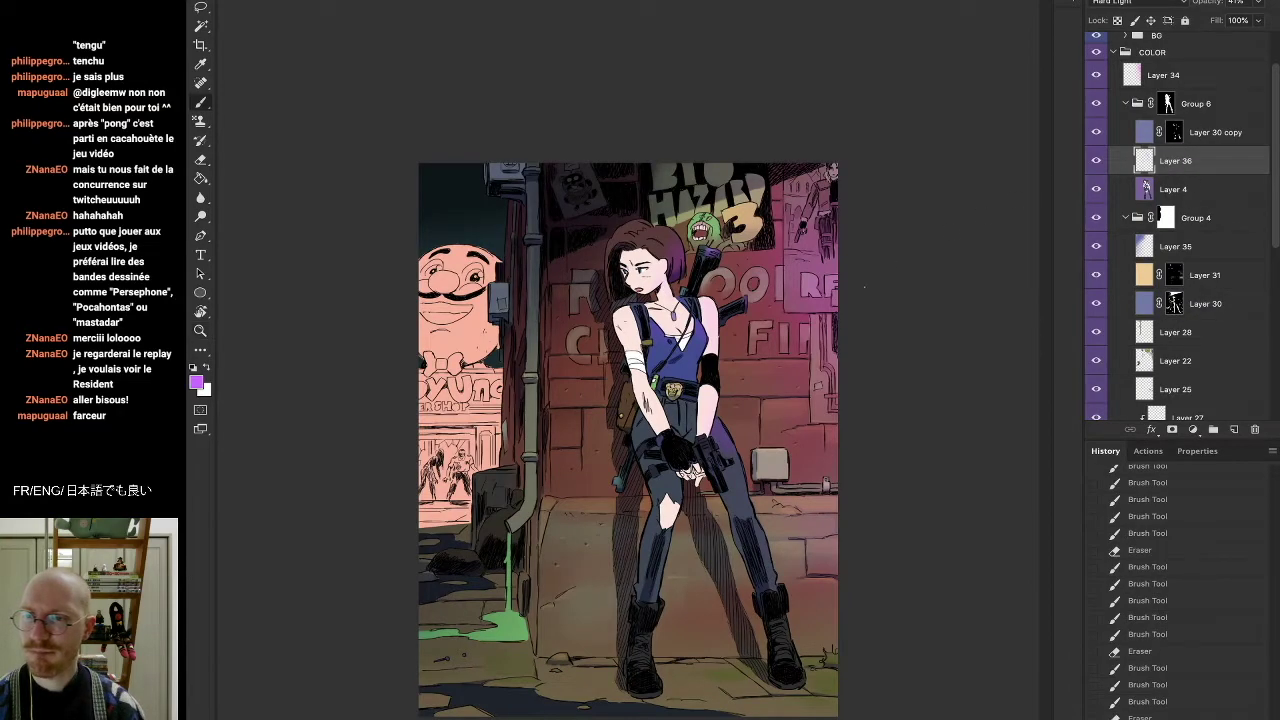
click(1179, 333)
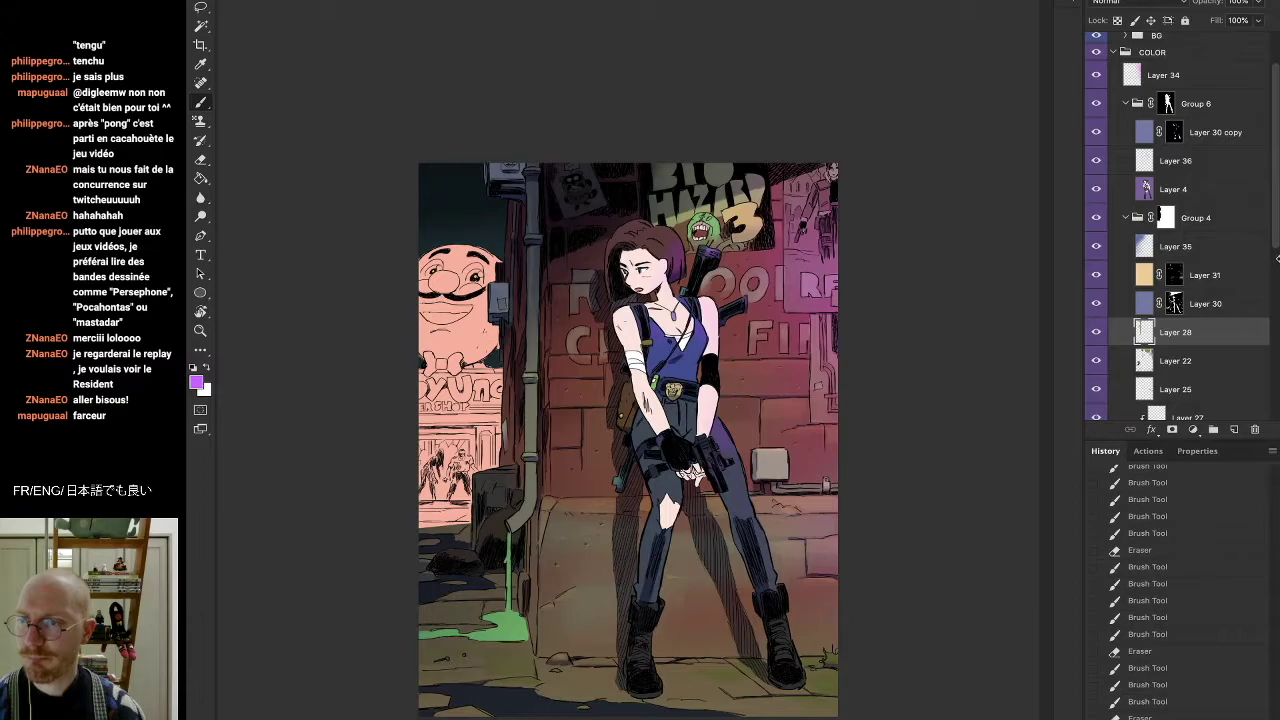
drag(1275, 245, 1271, 287)
click(1097, 133)
click(1097, 133)
drag(1275, 153, 1274, 108)
drag(1160, 98, 1195, 266)
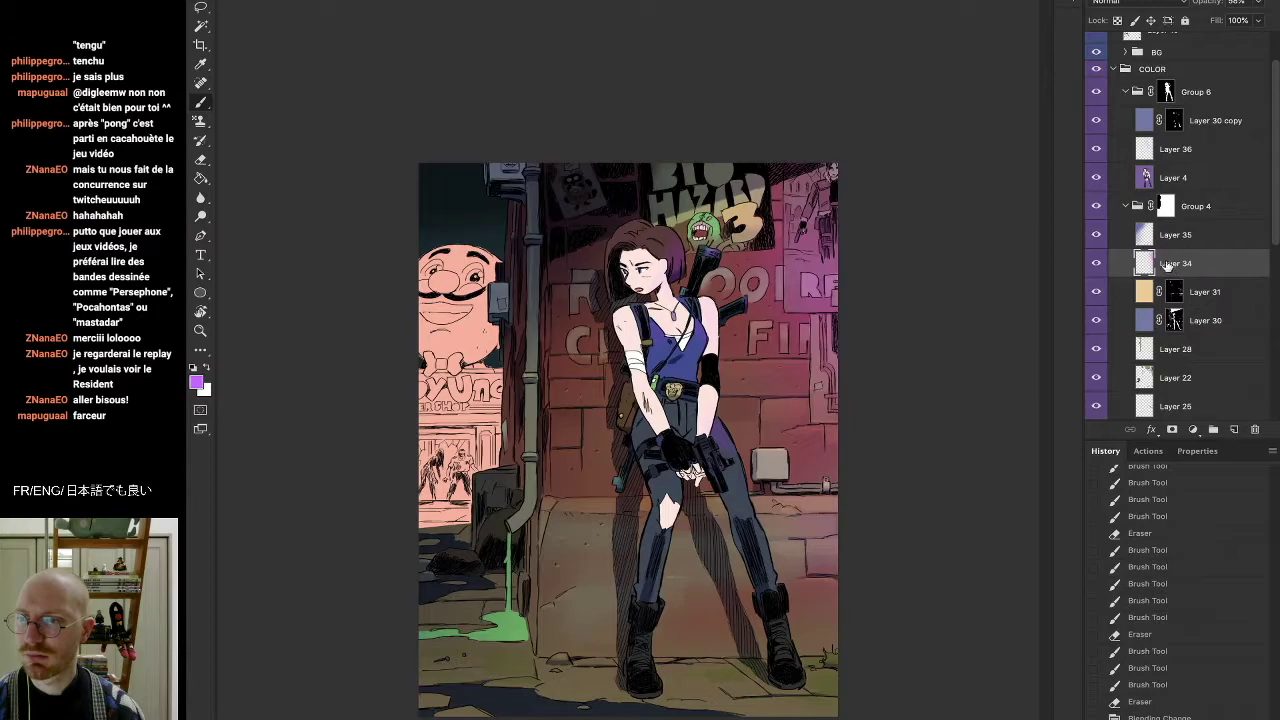
Try adding a layer mask to Layer 34 from the loaded selection, then undo it
key(i)
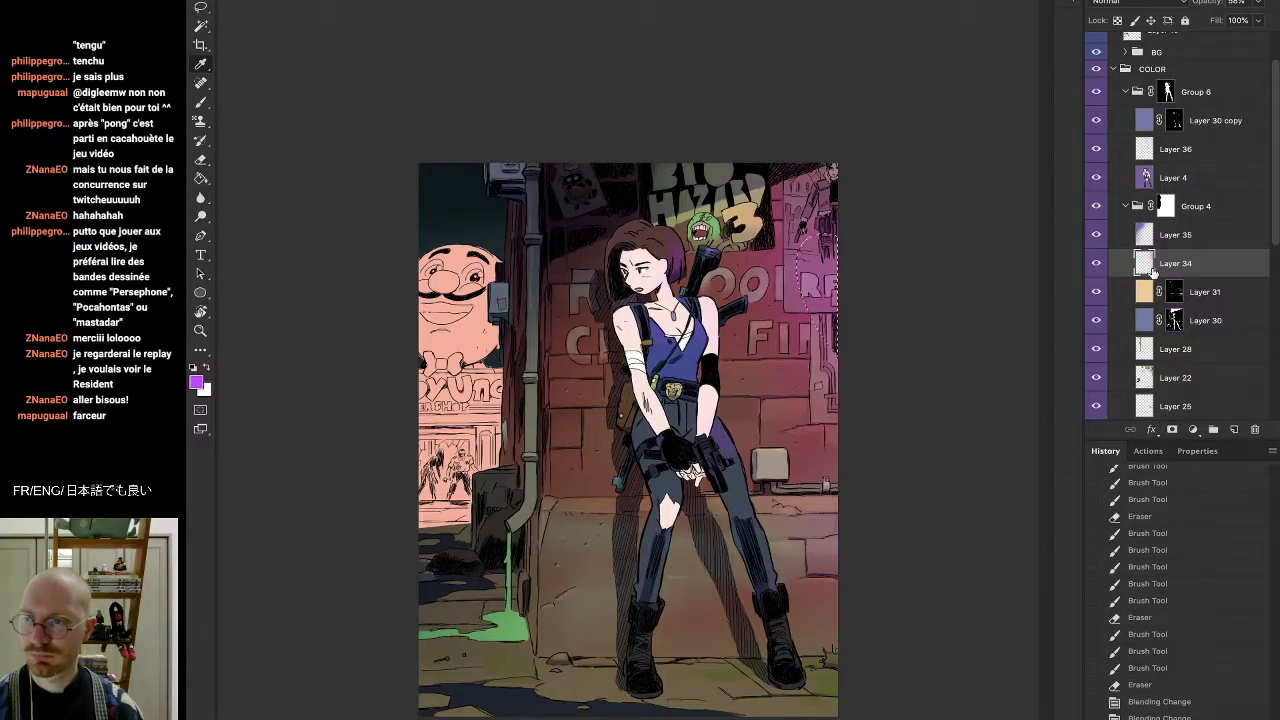
alt+click(1172, 429)
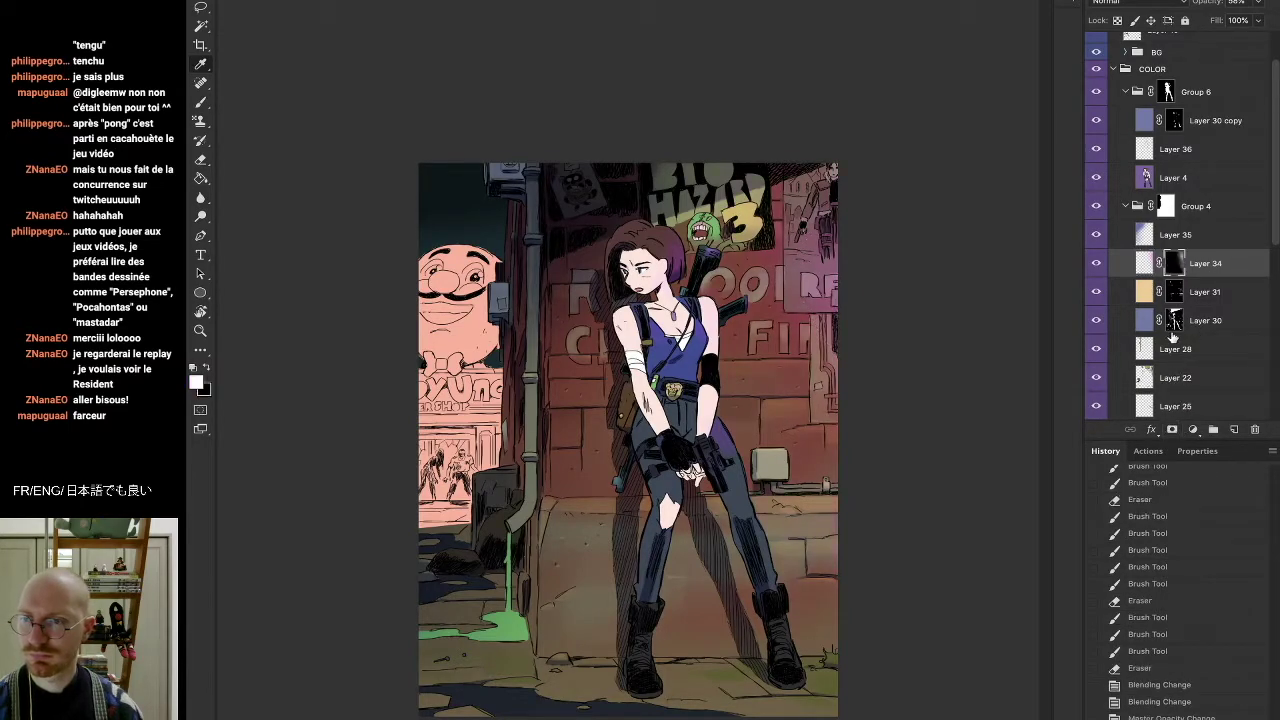
key(ctrl+z)
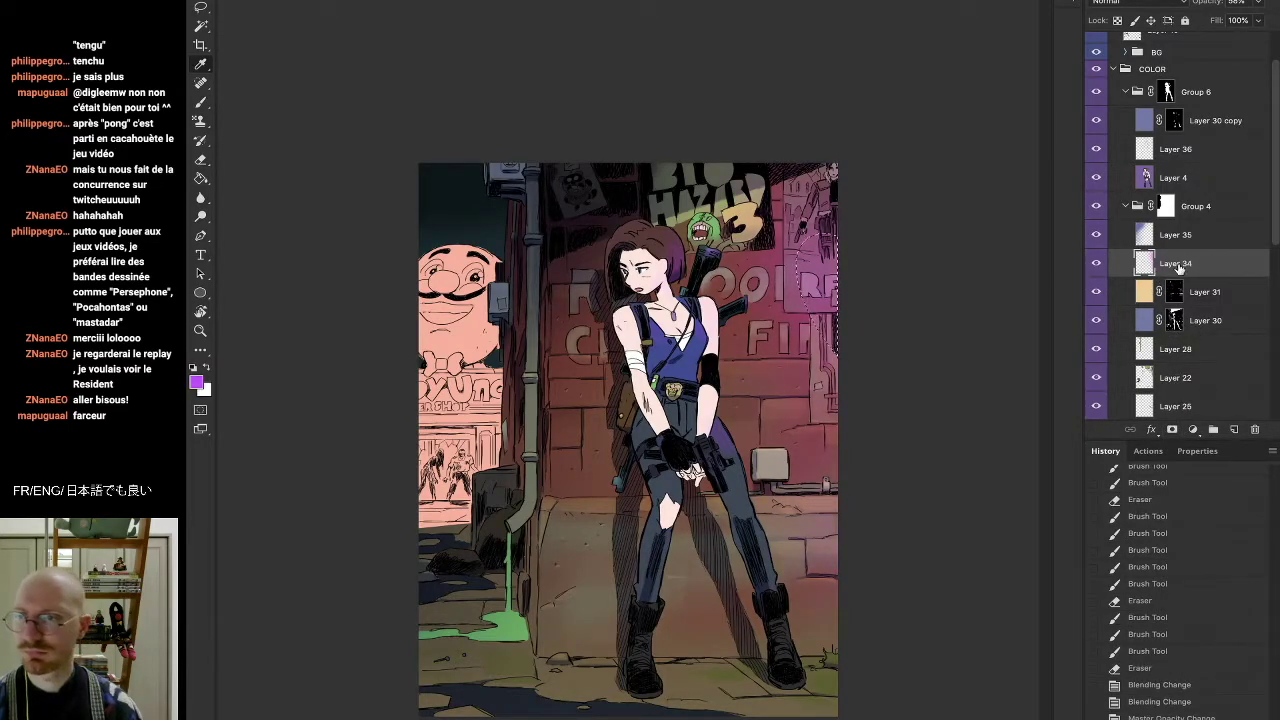
Brush violet glow on Layer 34 over the wall beside the woman's hip and the lower wall near the pipe
key(b)
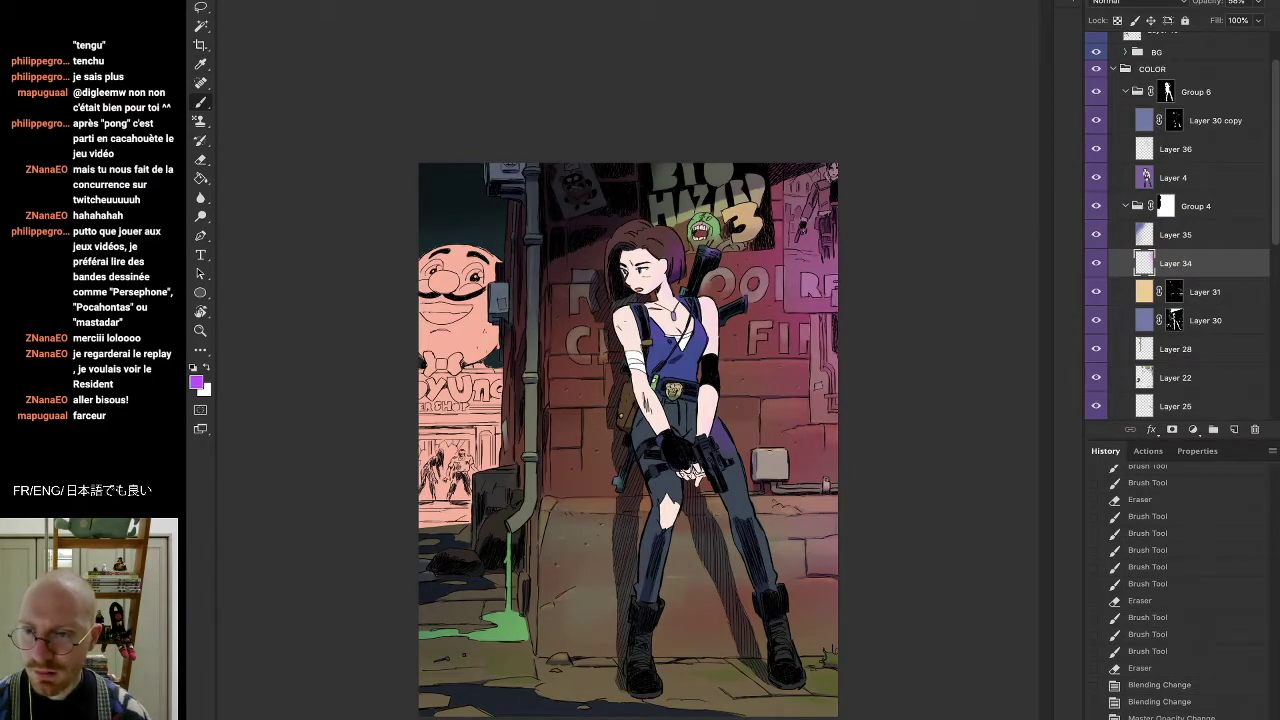
drag(722, 428, 732, 462)
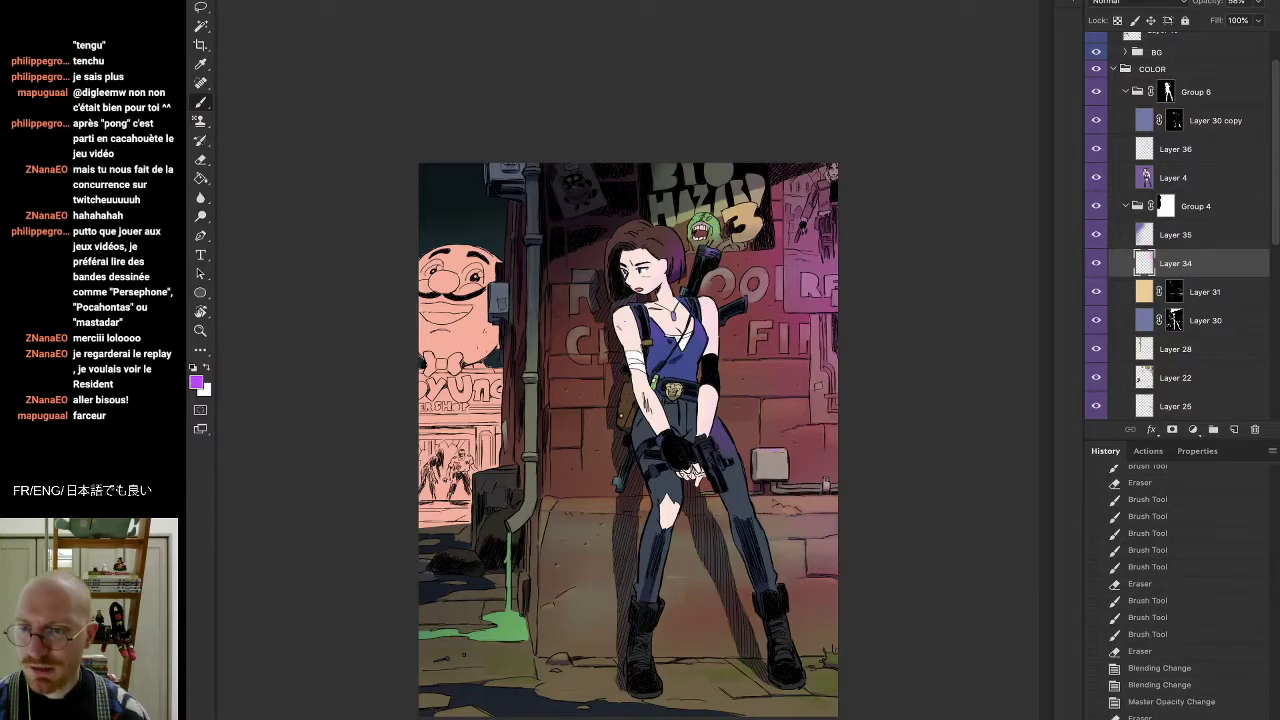
key(e)
key(b)
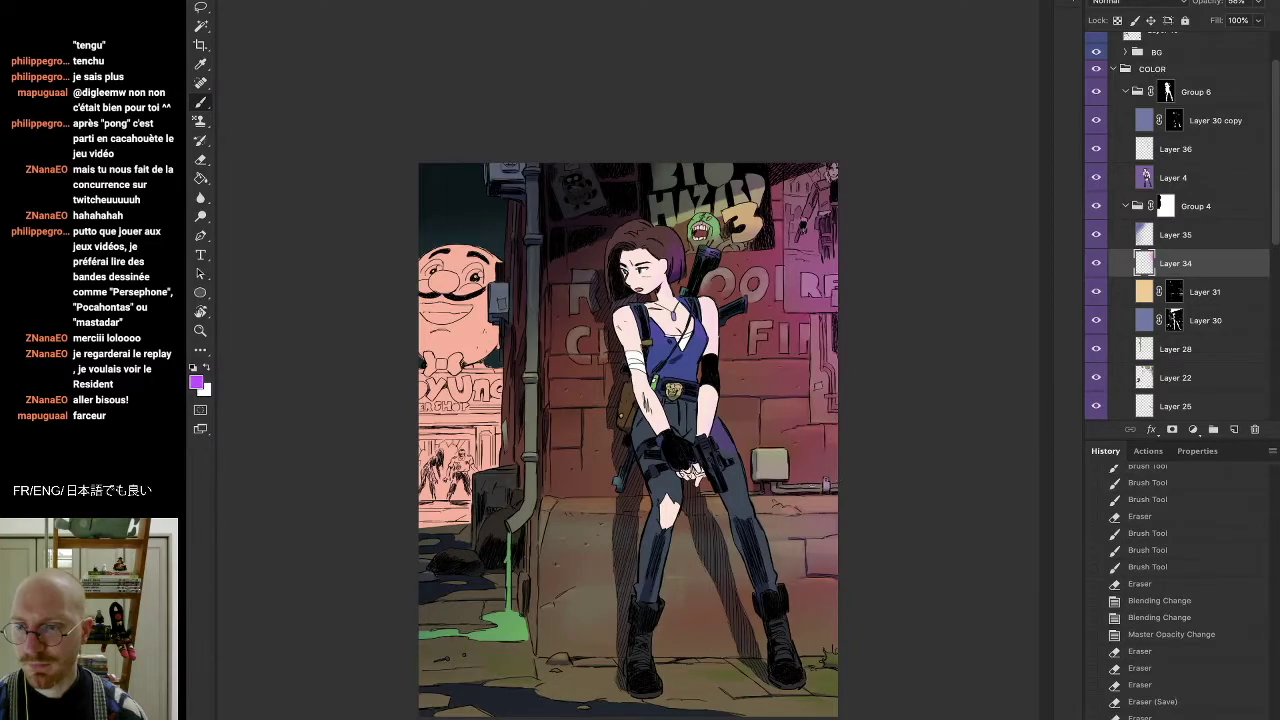
mouse_move(812, 520)
mouse_down()
mouse_move(850, 455)
mouse_move(868, 450)
mouse_up()
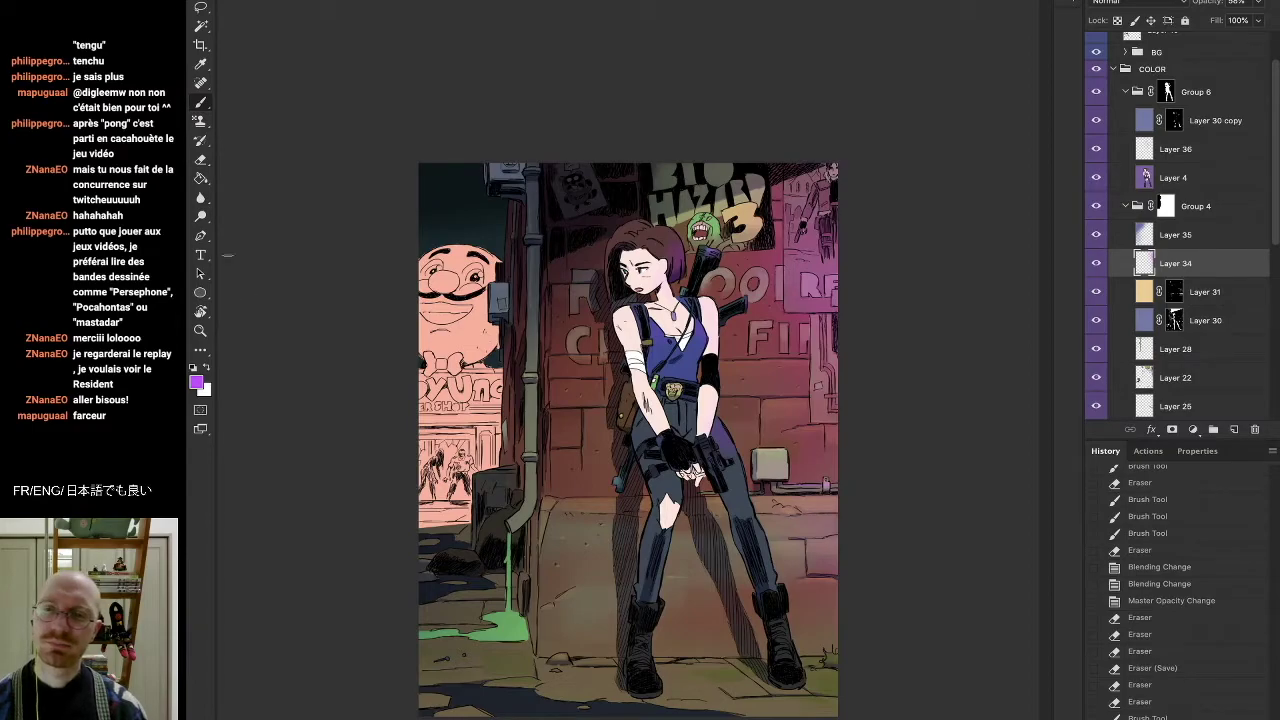
On Layer 27, paint the ground around the green slime puddle with colors sampled from the artwork
click(200, 331)
drag(456, 525, 467, 514)
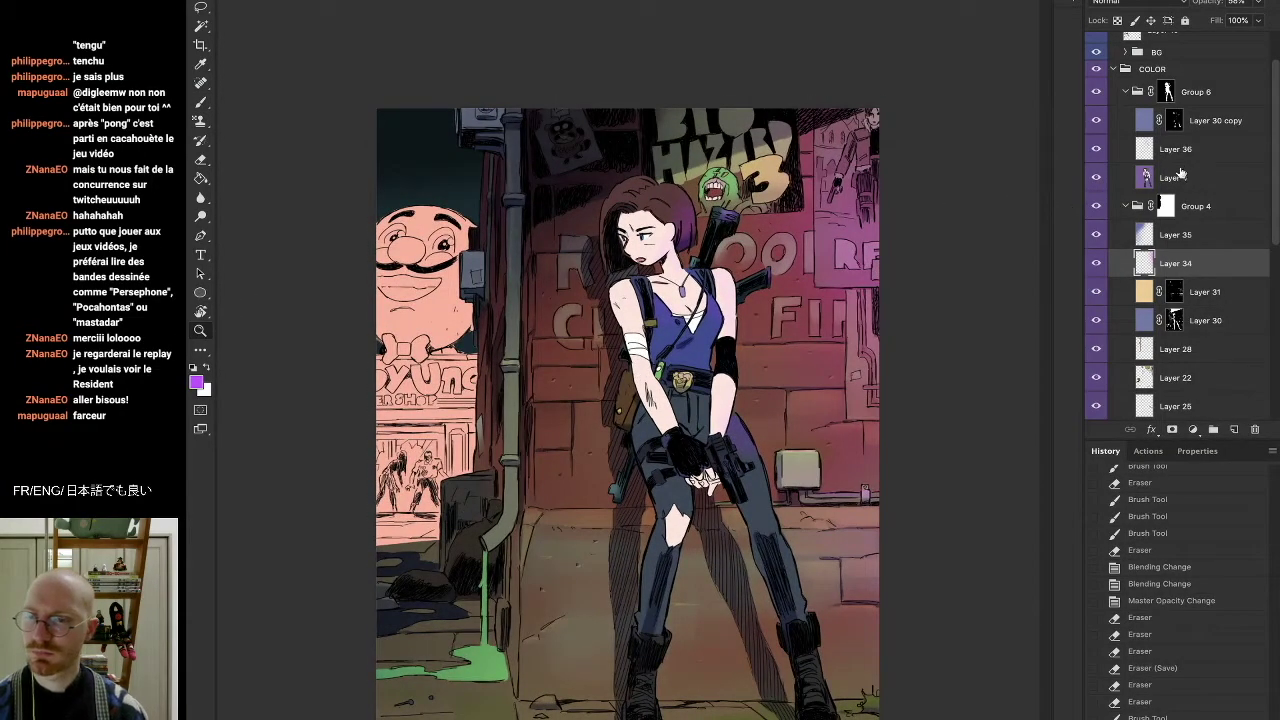
click(1176, 384)
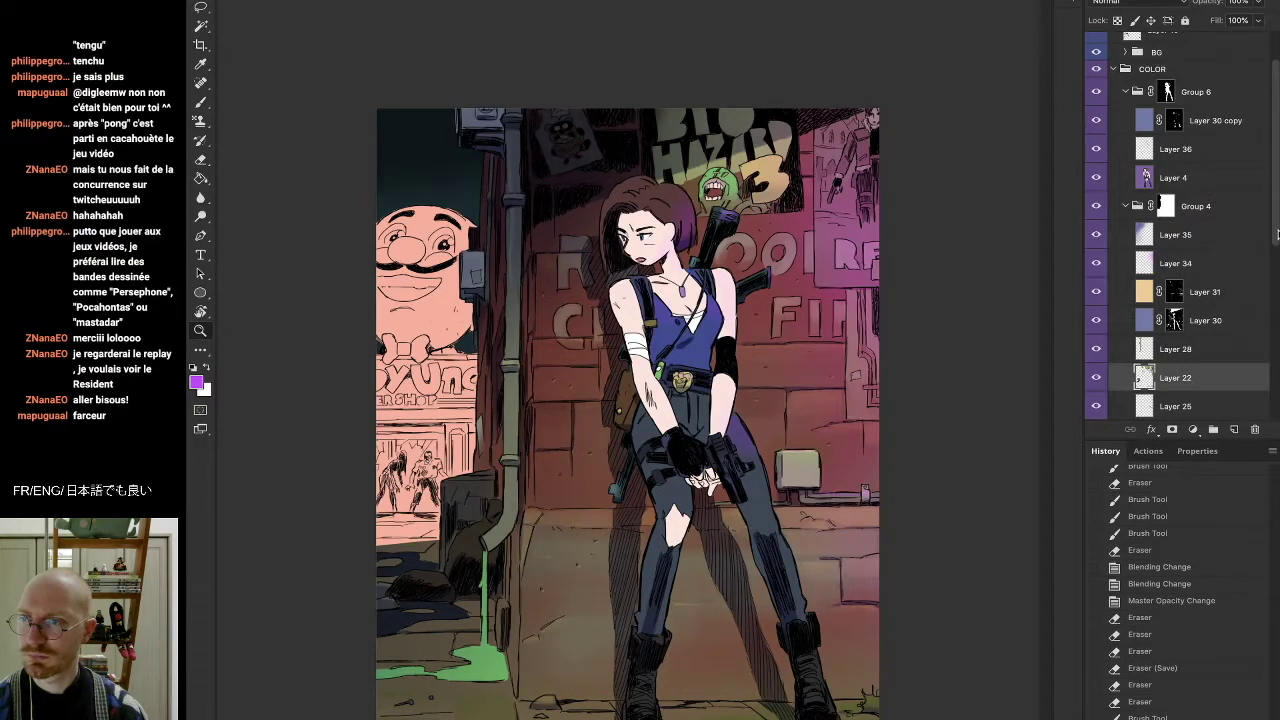
drag(1276, 232, 1266, 280)
click(1186, 344)
key(b)
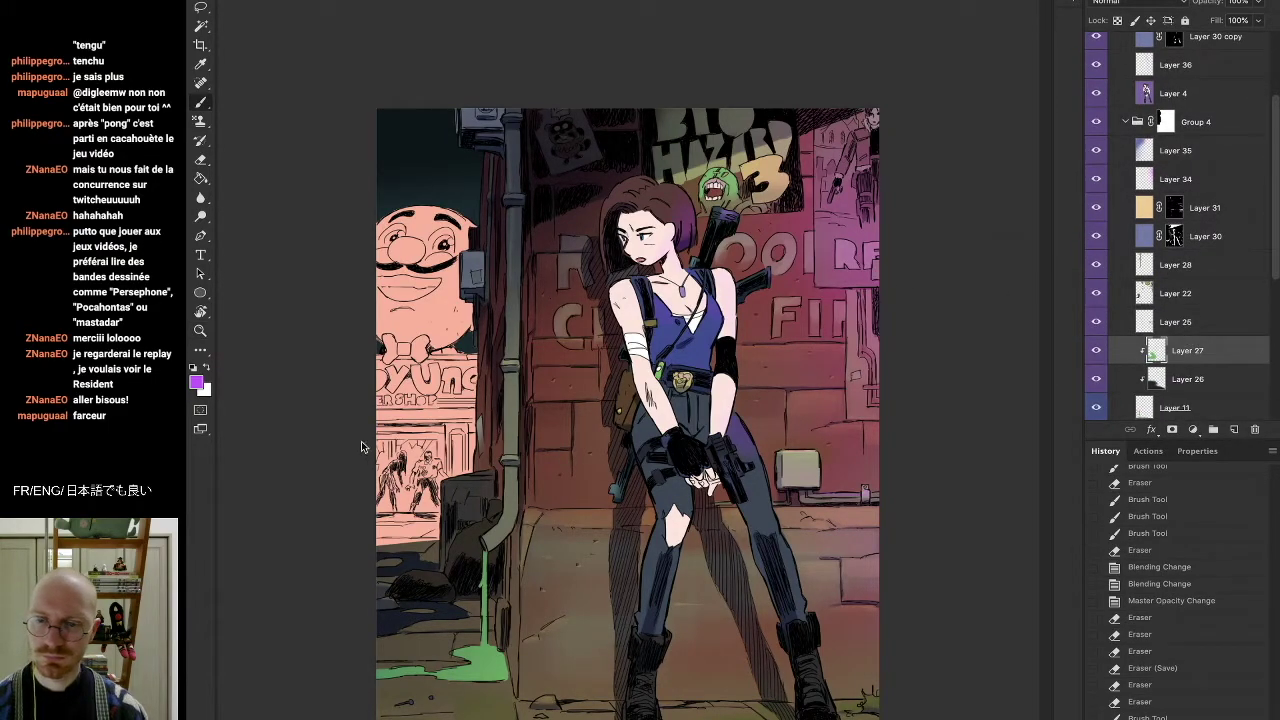
right_click(361, 447)
key(Escape)
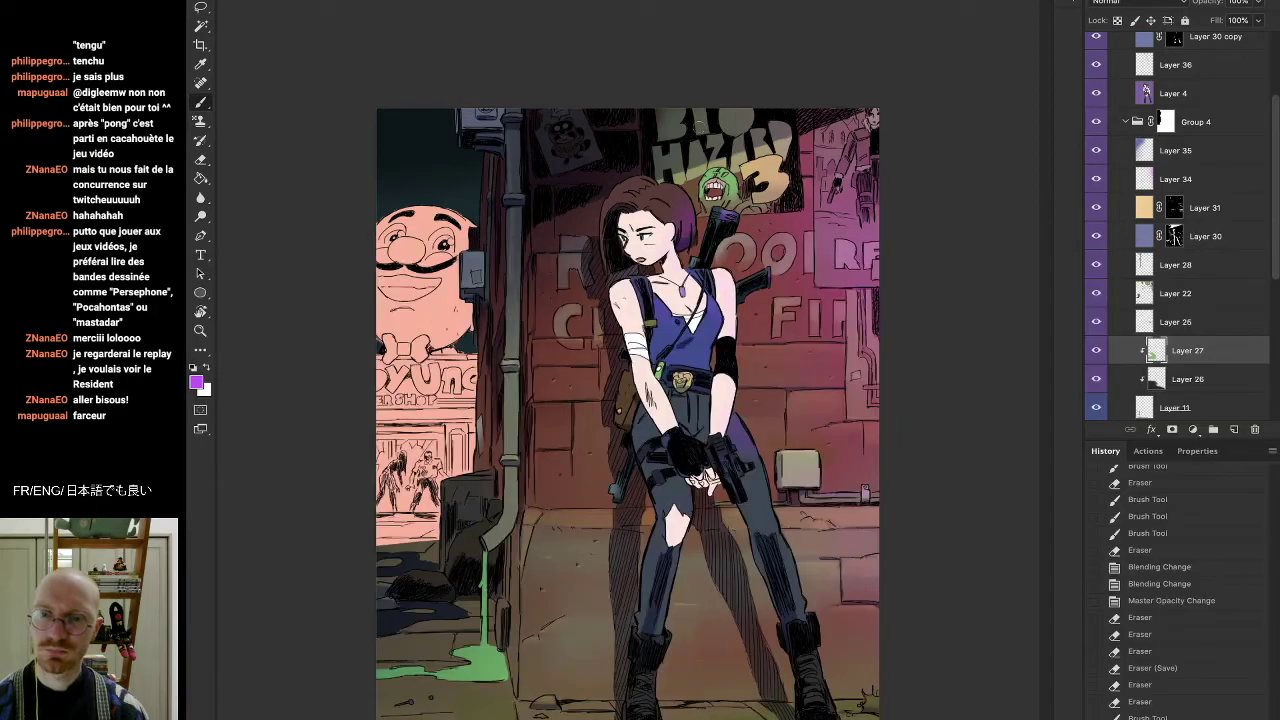
key(i)
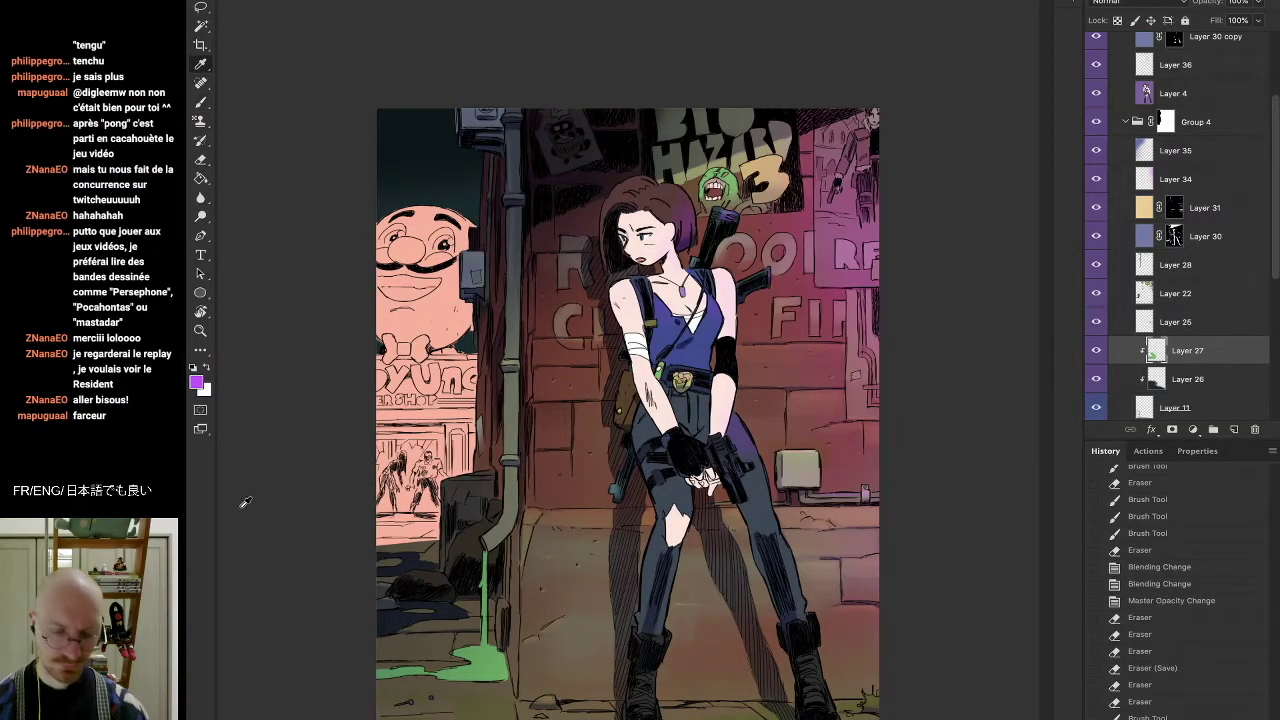
click(278, 235)
click(197, 383)
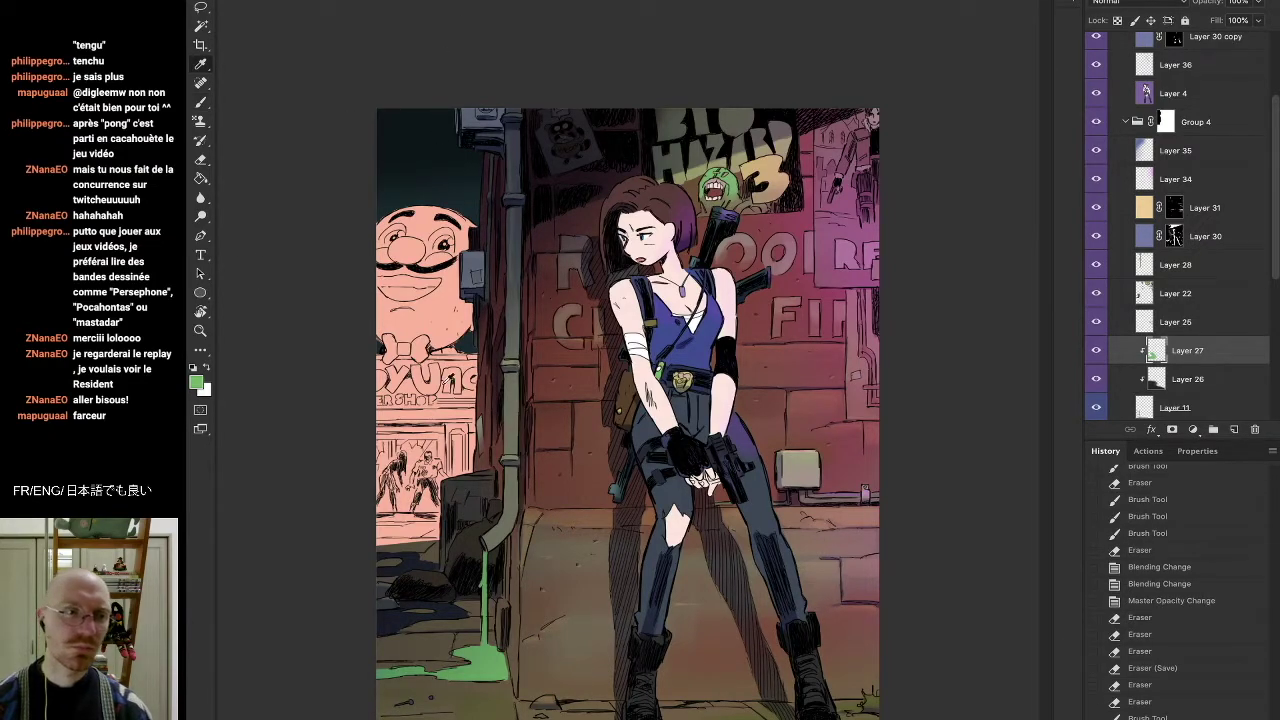
click(478, 676)
key(b)
drag(480, 686, 294, 680)
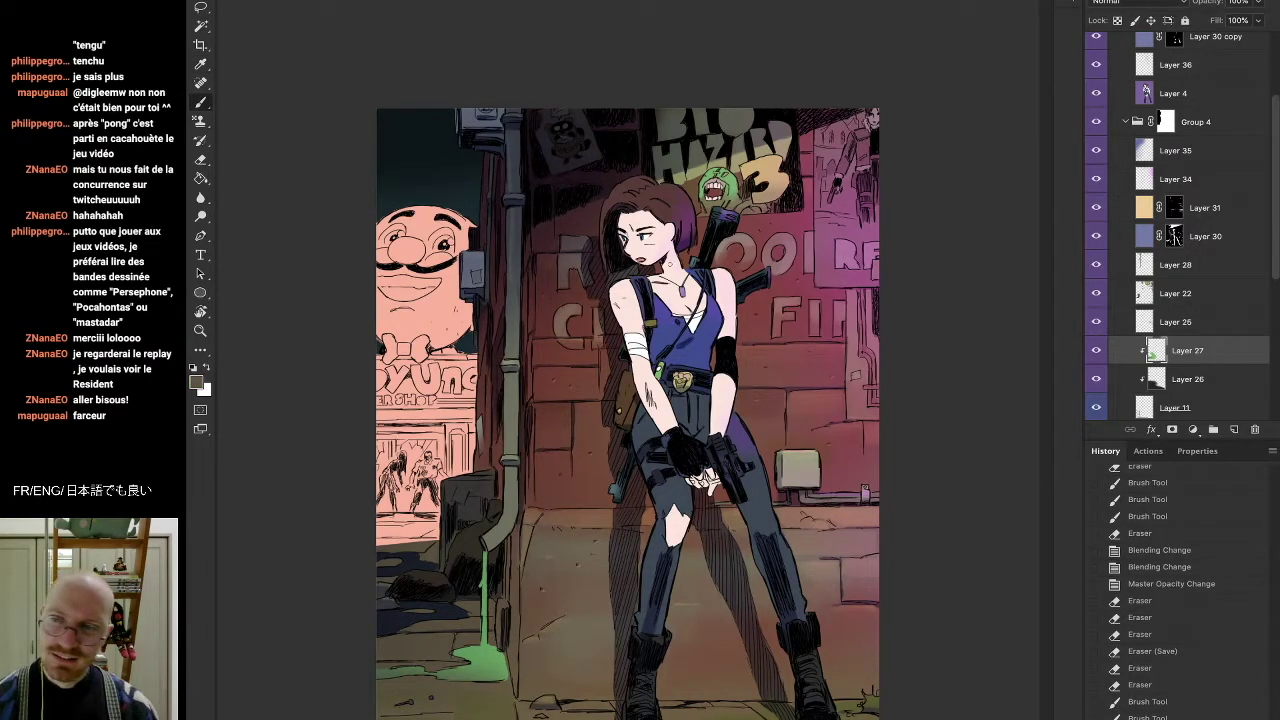
On Layer 24 in Group 5, repaint the moustached mascot's face in a duller brownish pink
click(1128, 120)
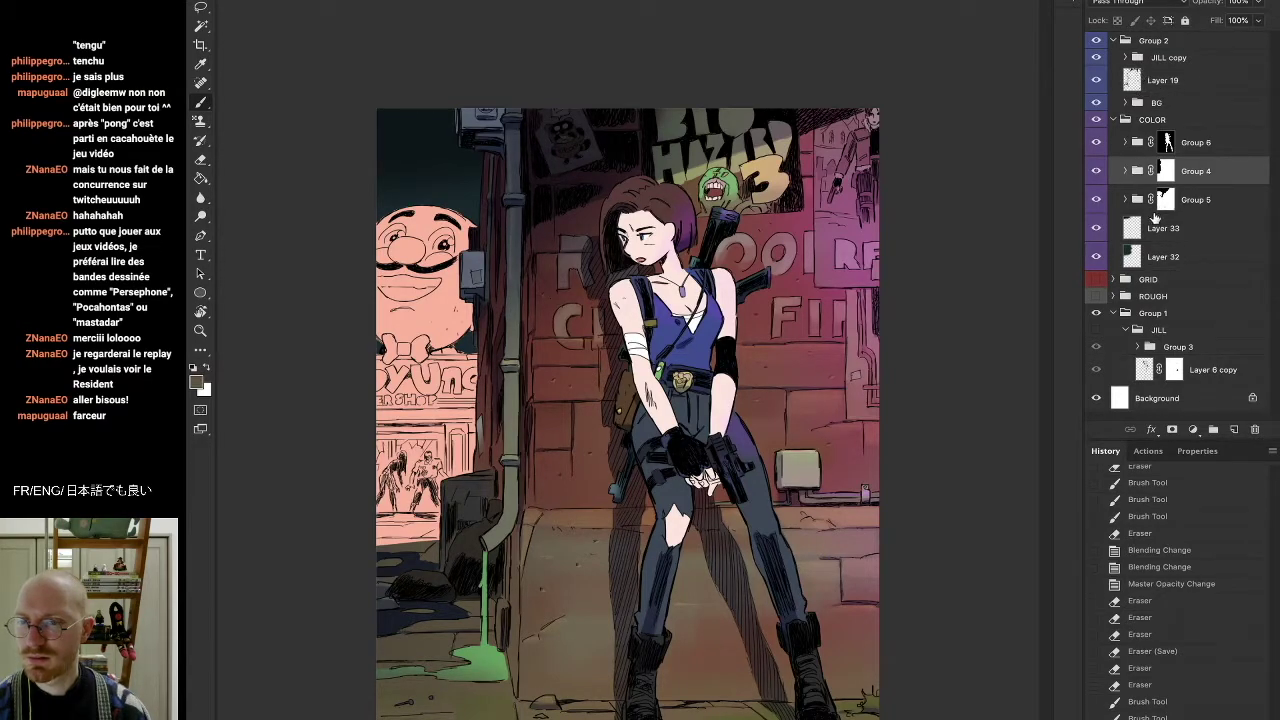
click(1096, 200)
click(1096, 200)
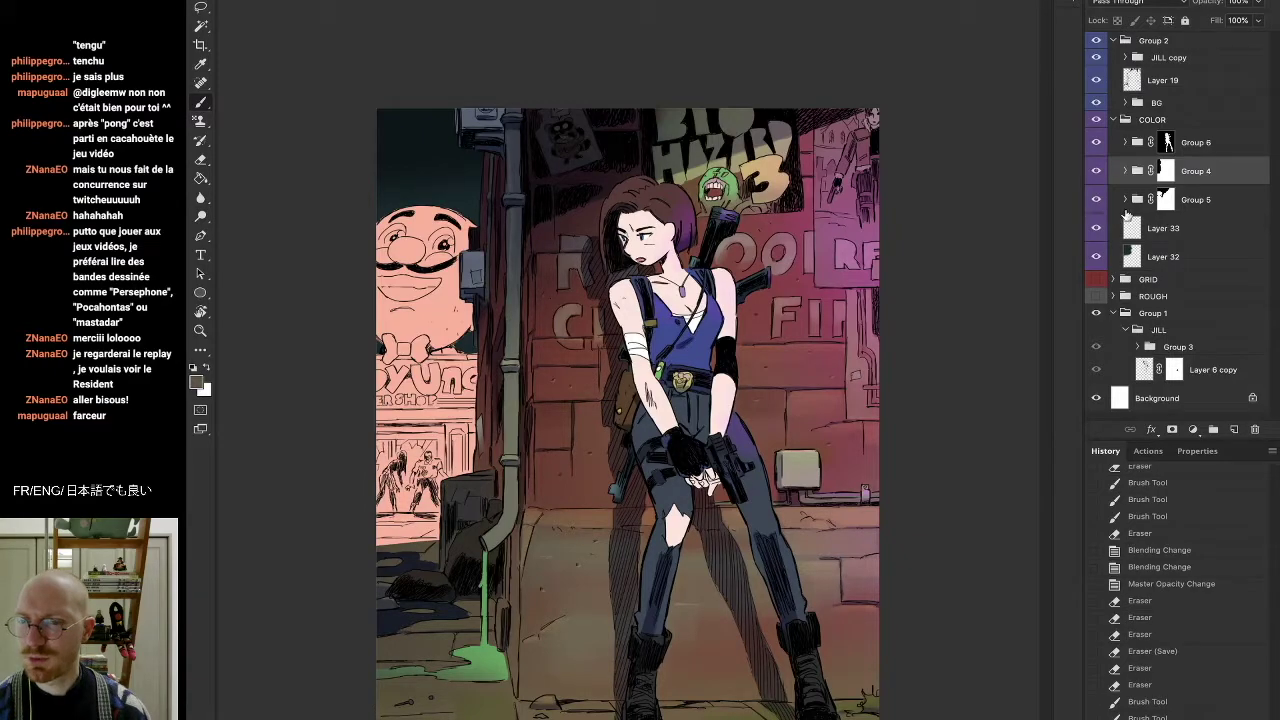
click(1125, 200)
click(1196, 245)
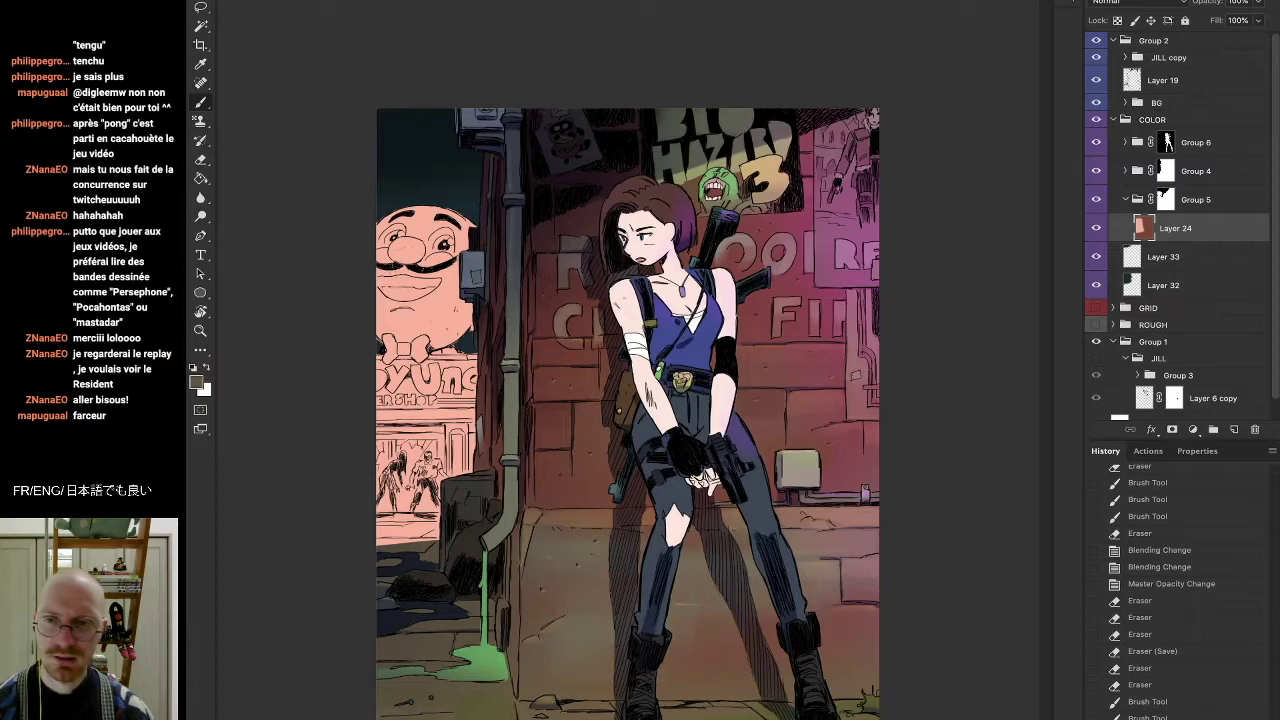
alt+click(432, 290)
key(i)
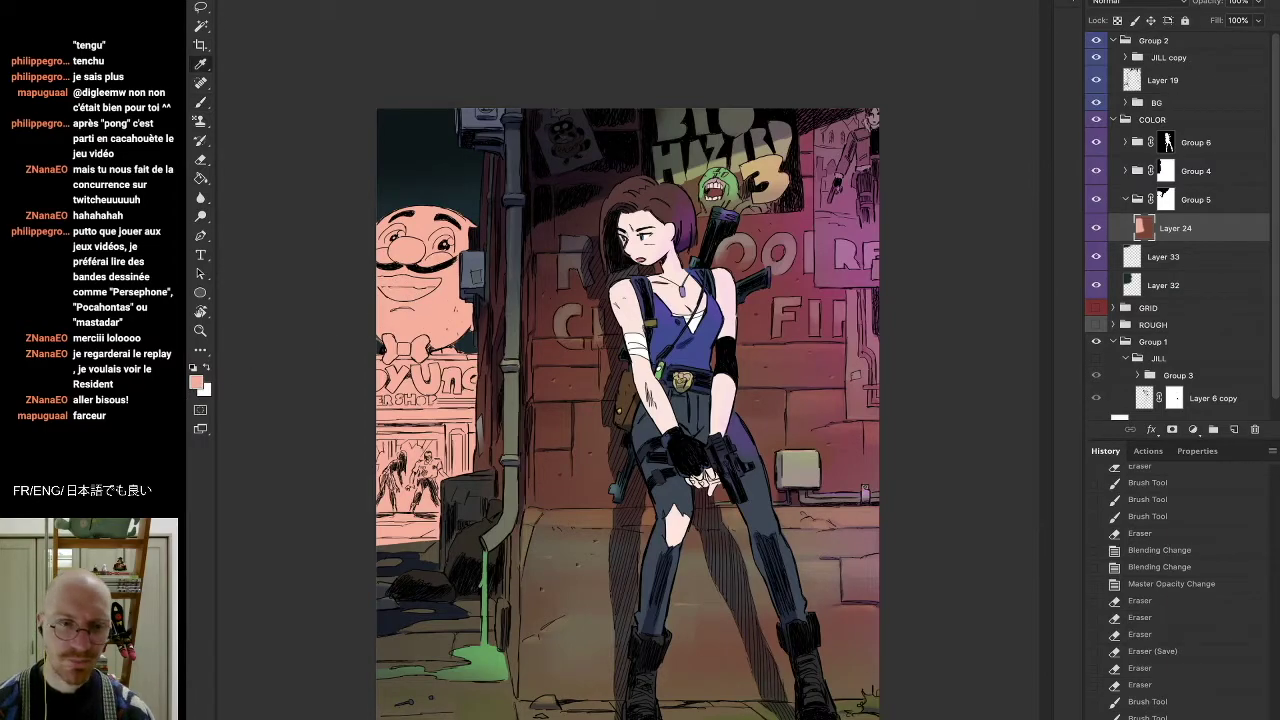
key(Return)
mouse_move(415, 246)
mouse_down()
mouse_move(396, 238)
mouse_move(430, 298)
mouse_move(396, 316)
mouse_up()
mouse_move(446, 290)
mouse_down()
mouse_move(428, 228)
mouse_move(440, 224)
mouse_up()
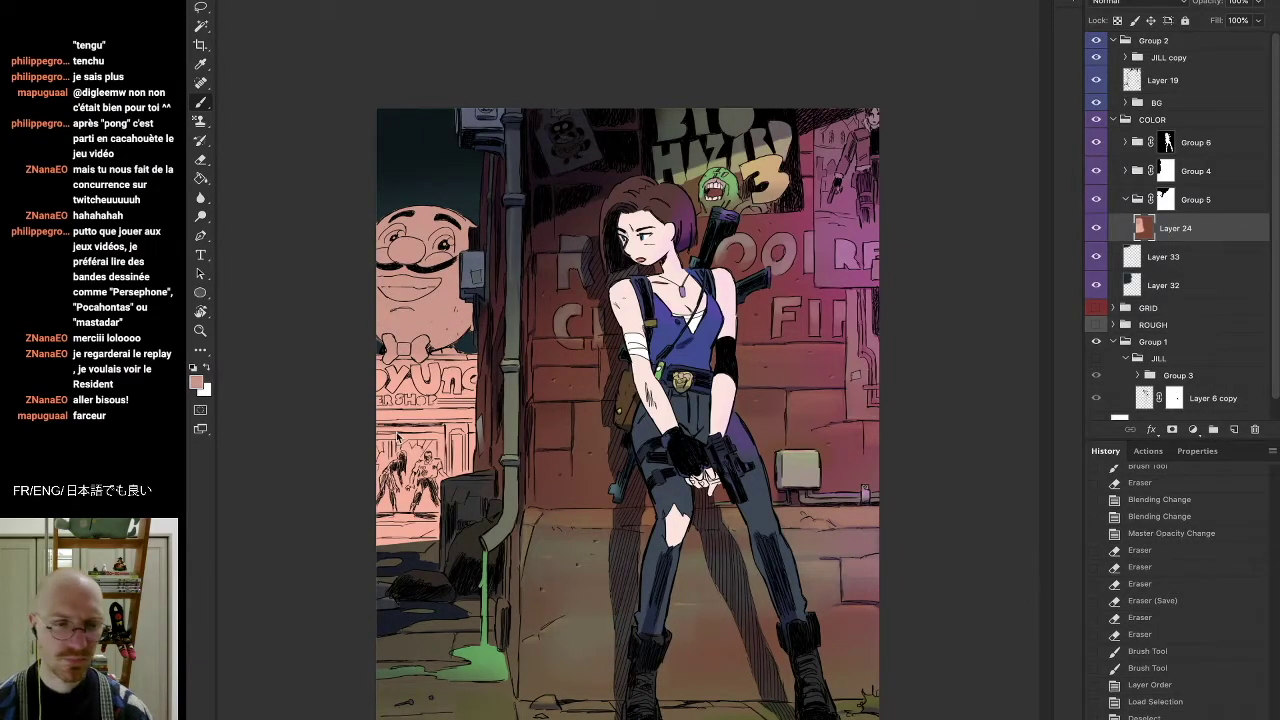
Choose another brush and paint the shop sign below the mascot golden yellow on Layer 24
right_click(402, 437)
click(313, 333)
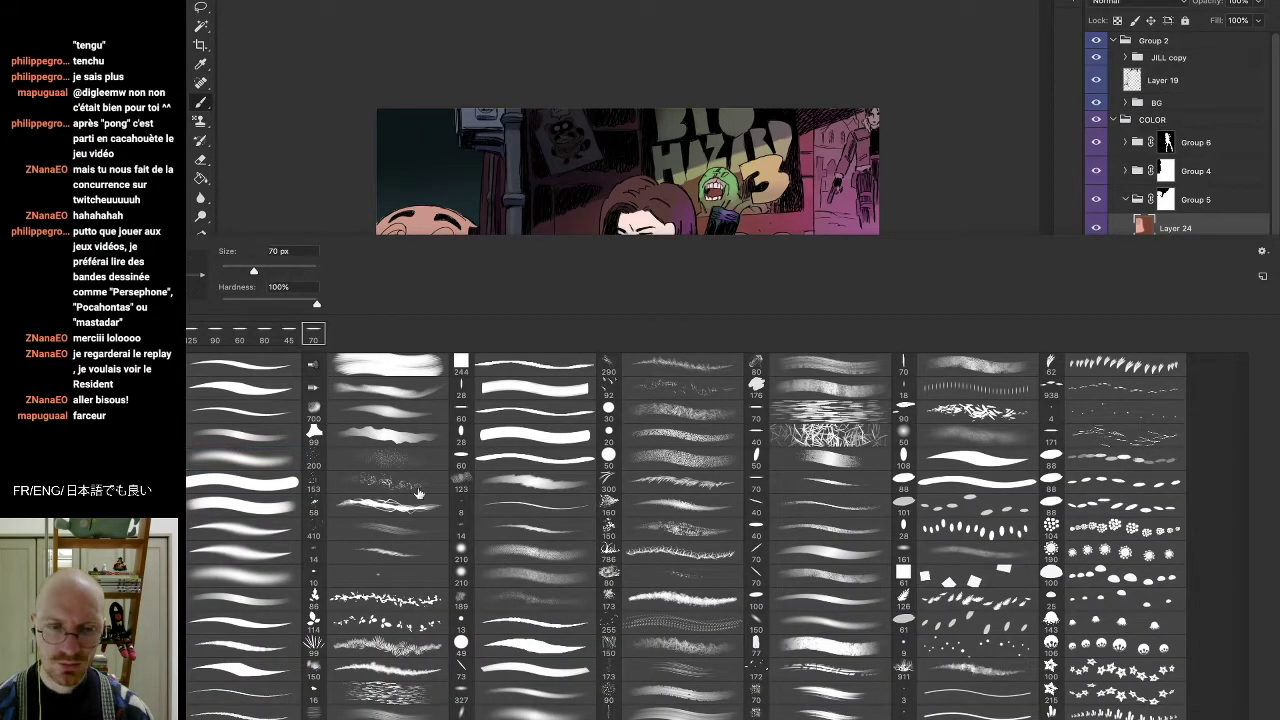
click(695, 77)
alt+click(757, 169)
key(i)
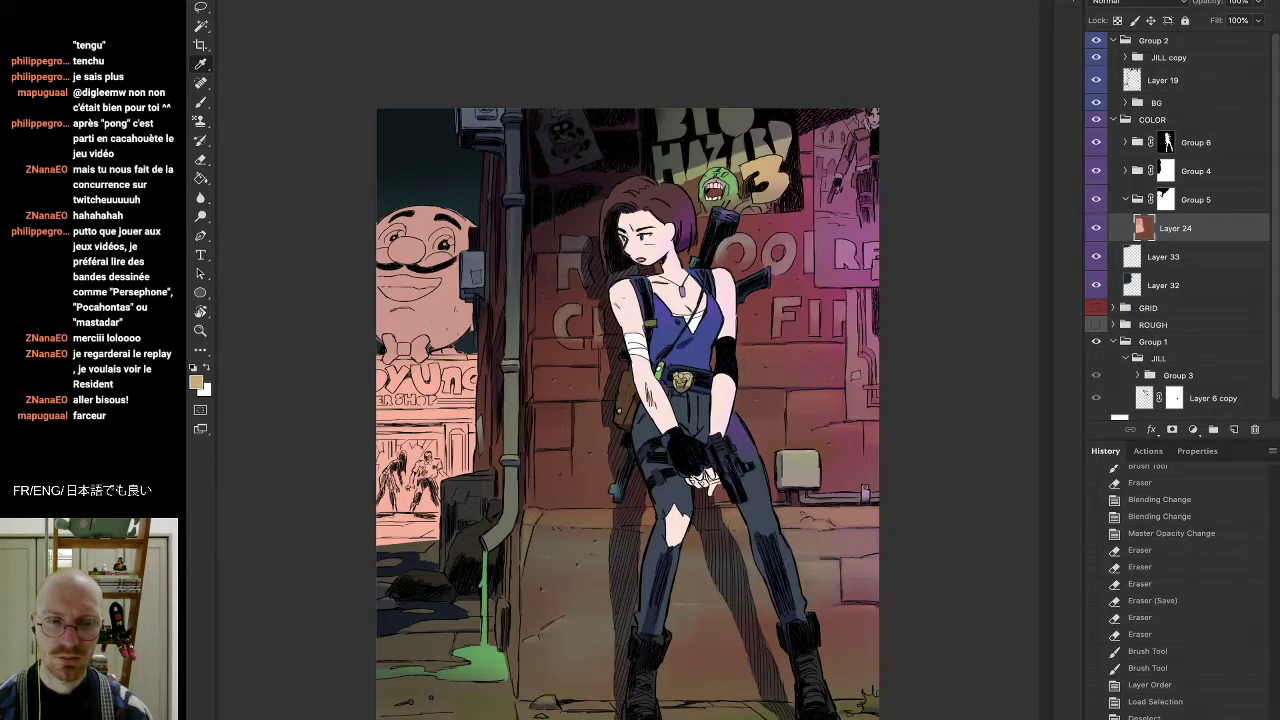
key(b)
mouse_move(380, 368)
mouse_down()
mouse_move(430, 402)
mouse_move(404, 416)
mouse_move(464, 388)
mouse_move(418, 424)
mouse_move(438, 424)
mouse_up()
Paint the storefront band directly below the yellow shop sign orange
key(i)
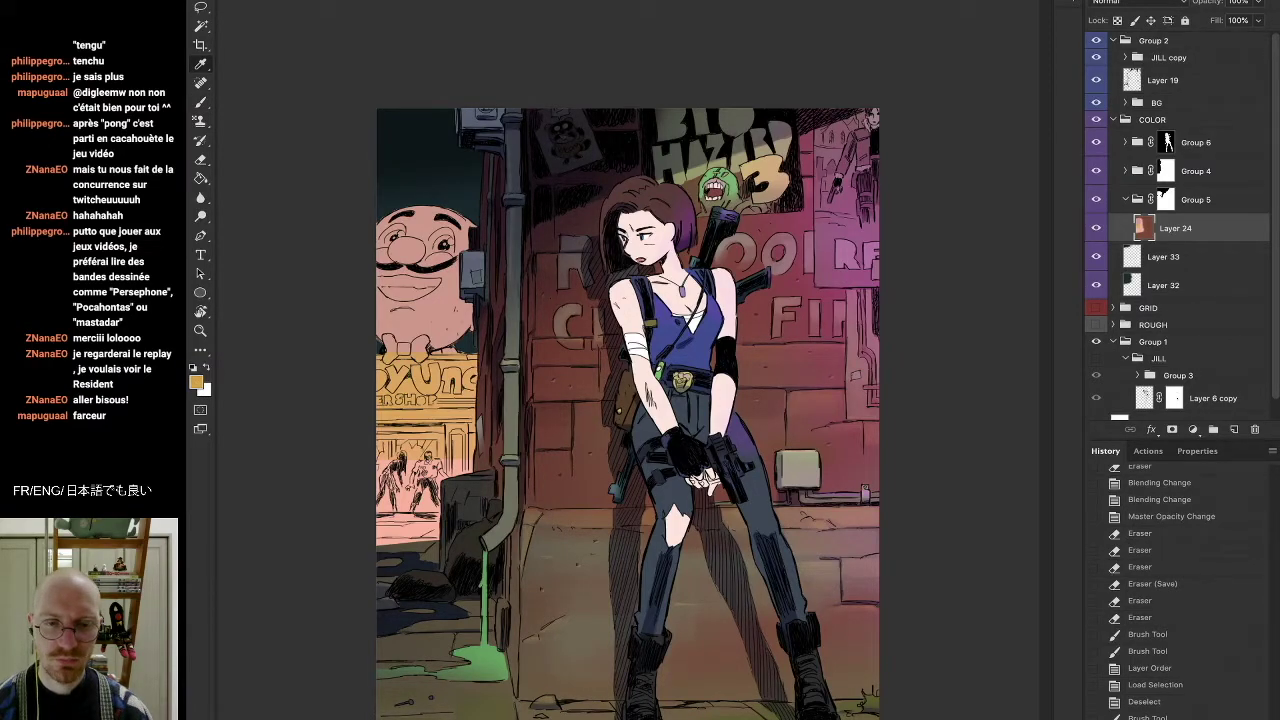
key(b)
drag(470, 418, 376, 412)
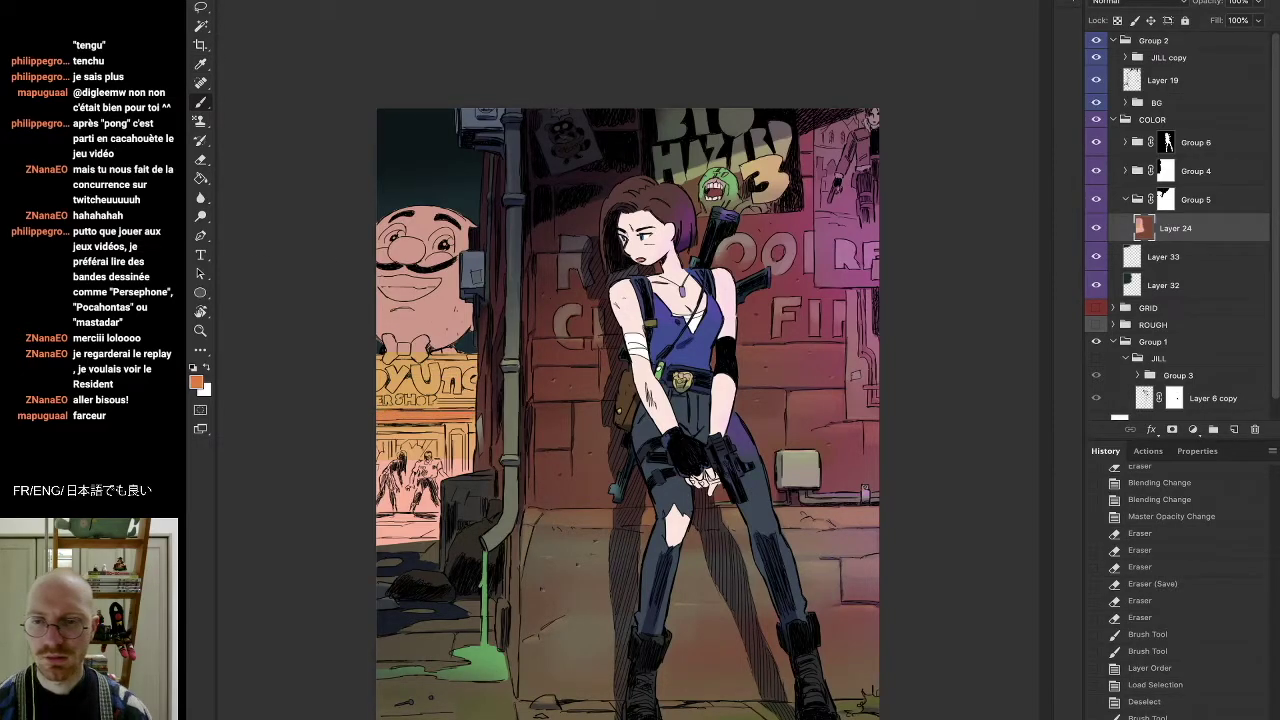
mouse_move(396, 420)
mouse_down()
mouse_move(472, 419)
mouse_move(384, 421)
mouse_move(476, 425)
mouse_move(404, 434)
mouse_move(424, 438)
mouse_up()
Pick a dark gray-green and paint the upper part of the shop window with it
click(197, 383)
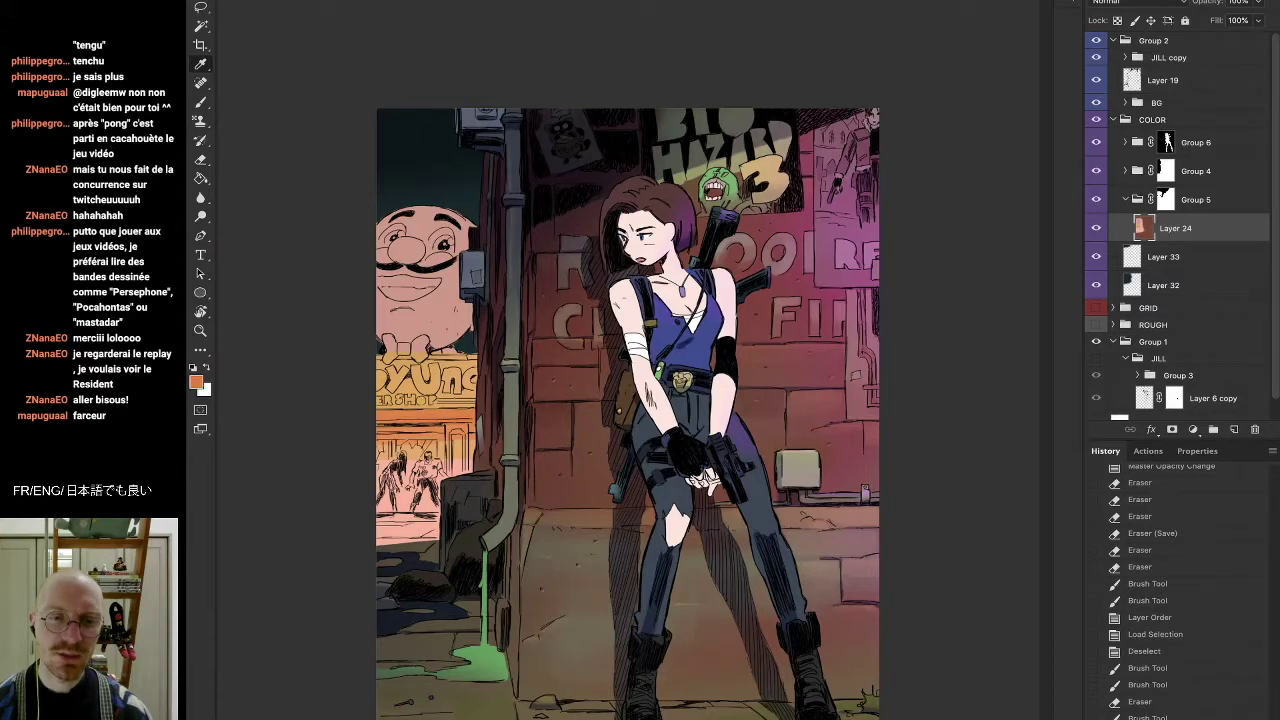
key(Return)
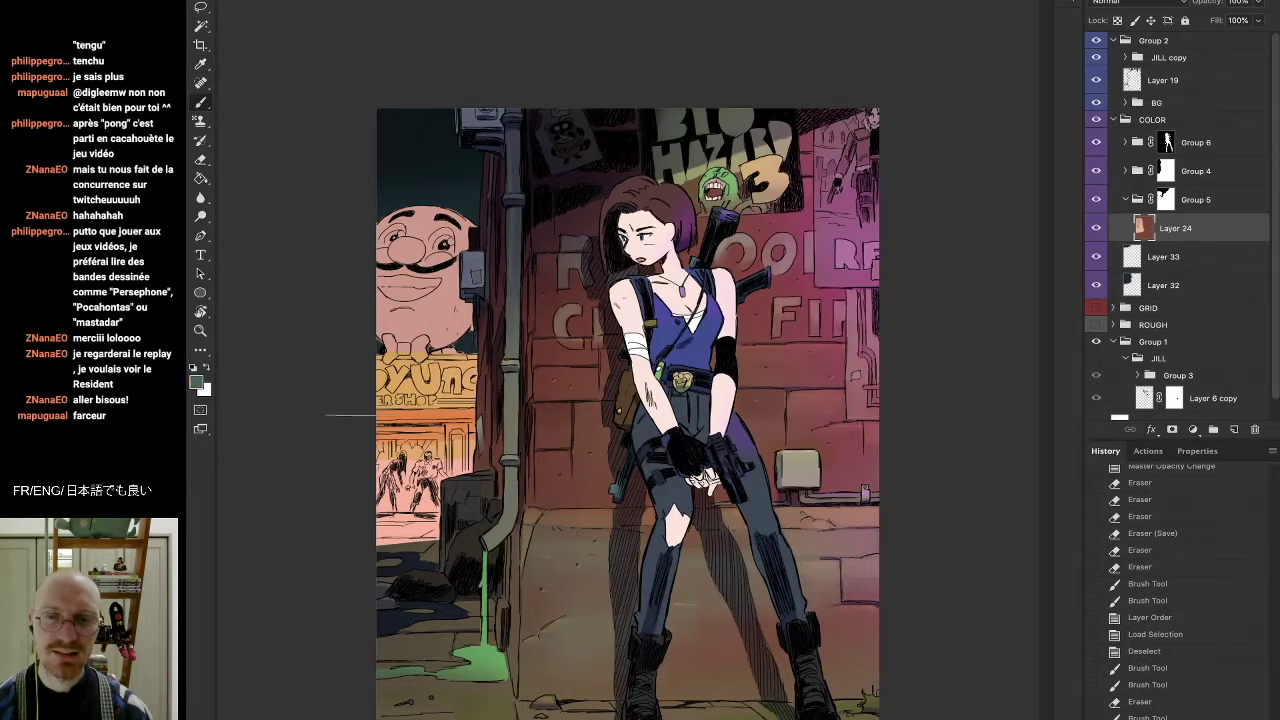
drag(424, 440, 419, 447)
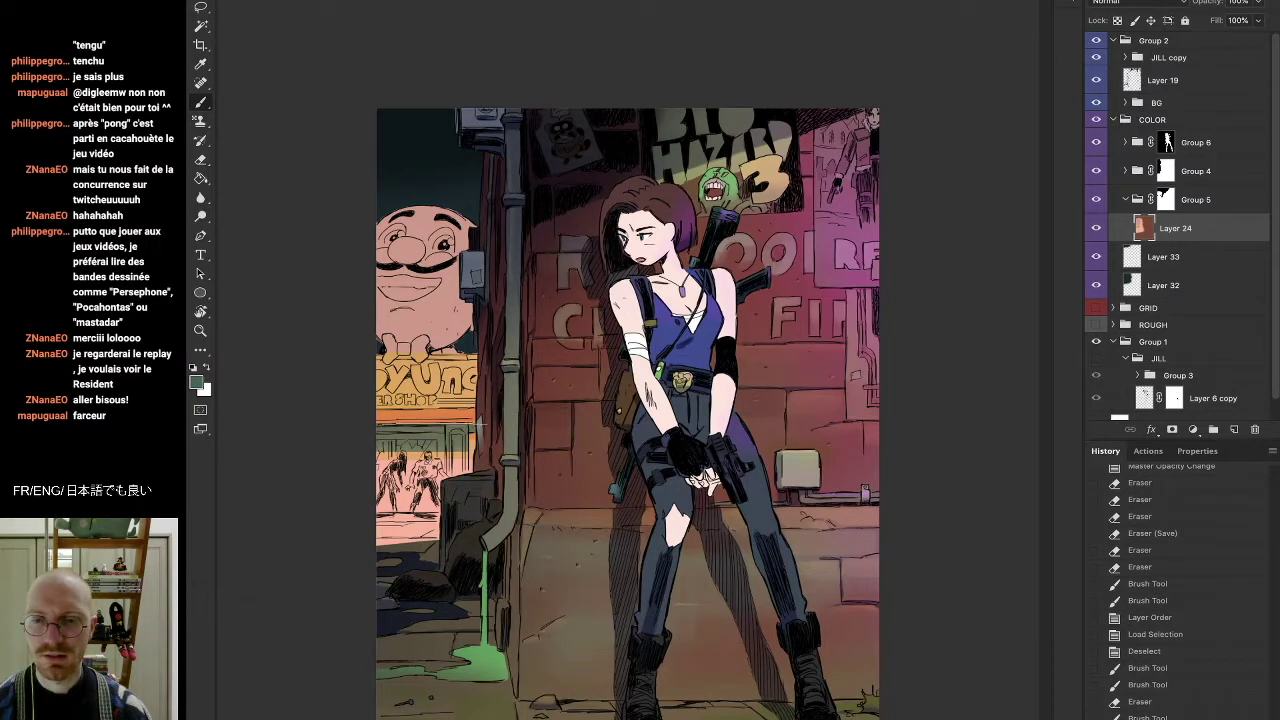
Paint the rest of the shop window and the figures behind it gray-green on Layer 24
drag(423, 427, 412, 488)
mouse_move(418, 460)
mouse_down()
mouse_move(391, 512)
mouse_move(418, 470)
mouse_move(407, 498)
mouse_up()
alt+click(450, 426)
drag(427, 432, 403, 508)
alt+click(402, 503)
drag(426, 456, 419, 495)
mouse_move(417, 496)
mouse_down()
mouse_move(380, 515)
mouse_move(416, 542)
mouse_move(392, 541)
mouse_up()
alt+click(436, 649)
alt+click(398, 543)
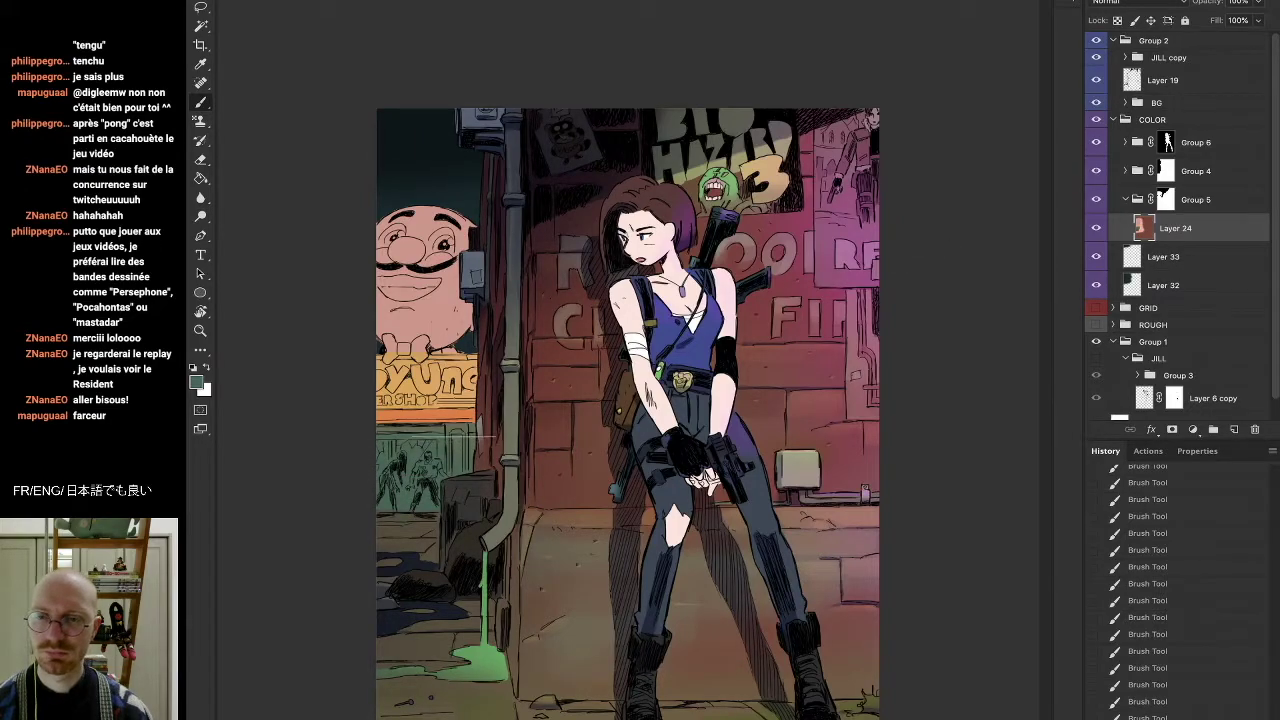
Pick a bright crimson red and paint the moustached mascot's nose with it
alt+click(414, 252)
key(i)
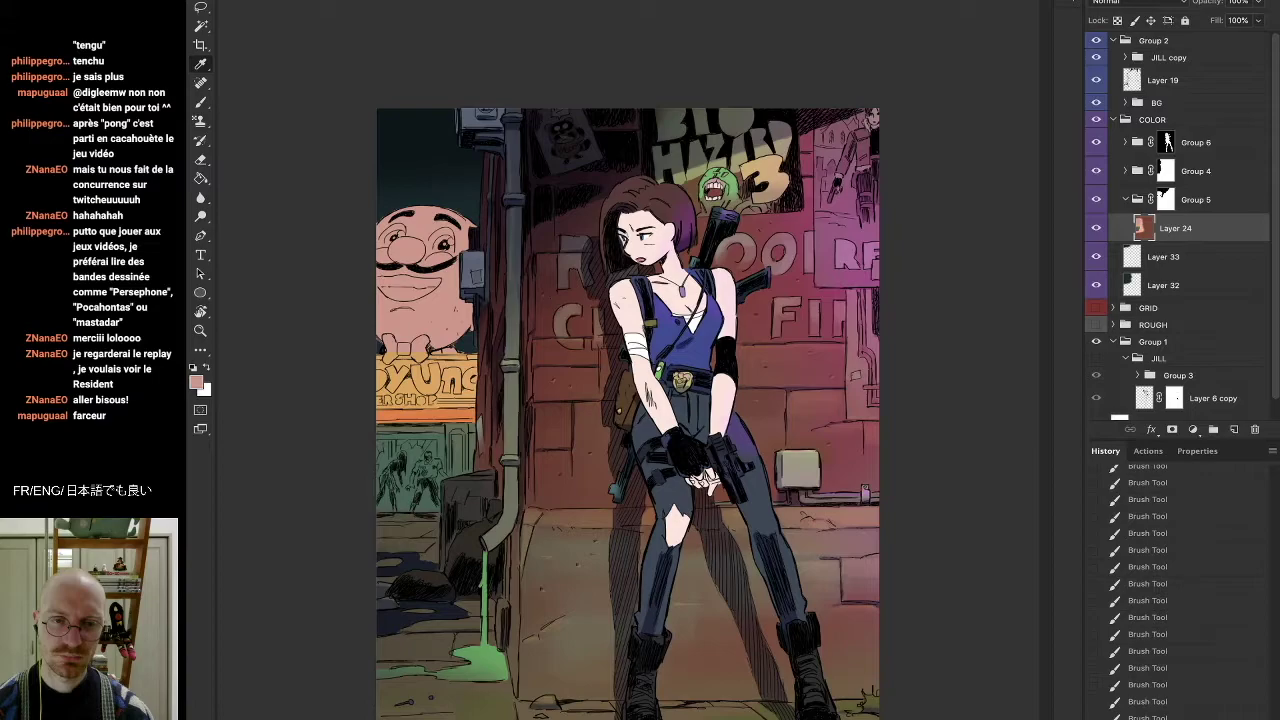
key(b)
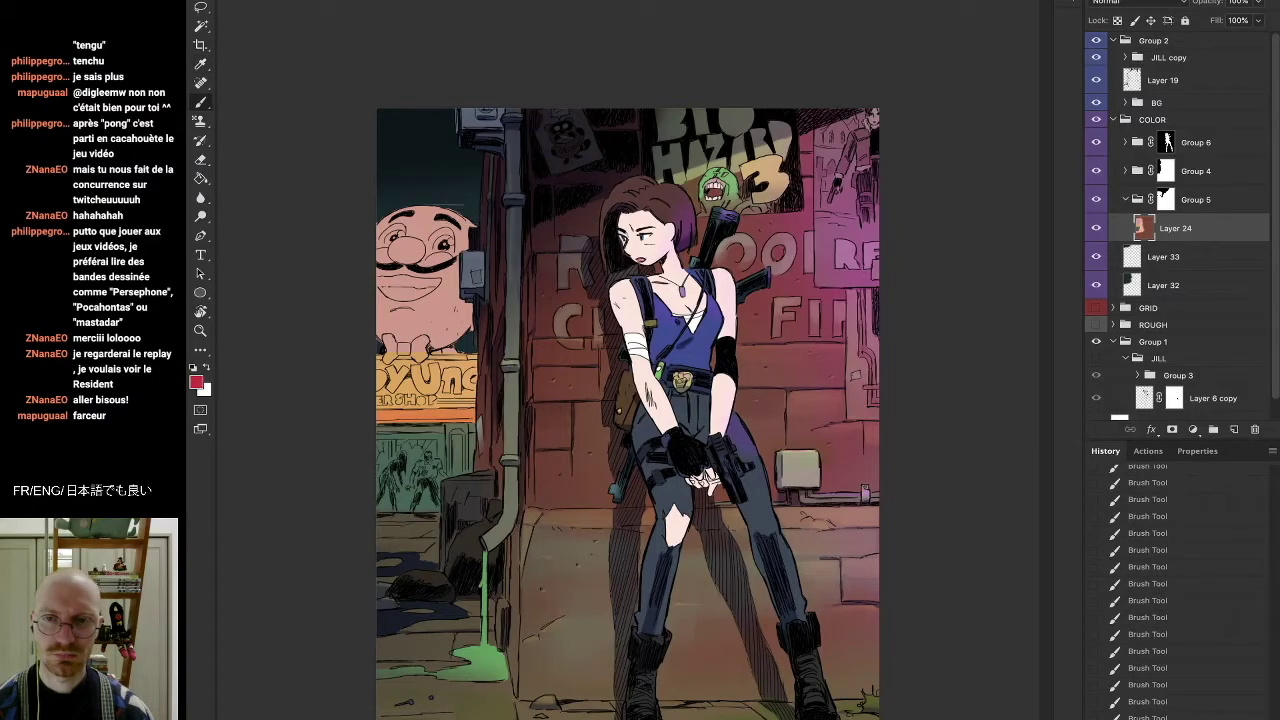
drag(393, 250, 417, 251)
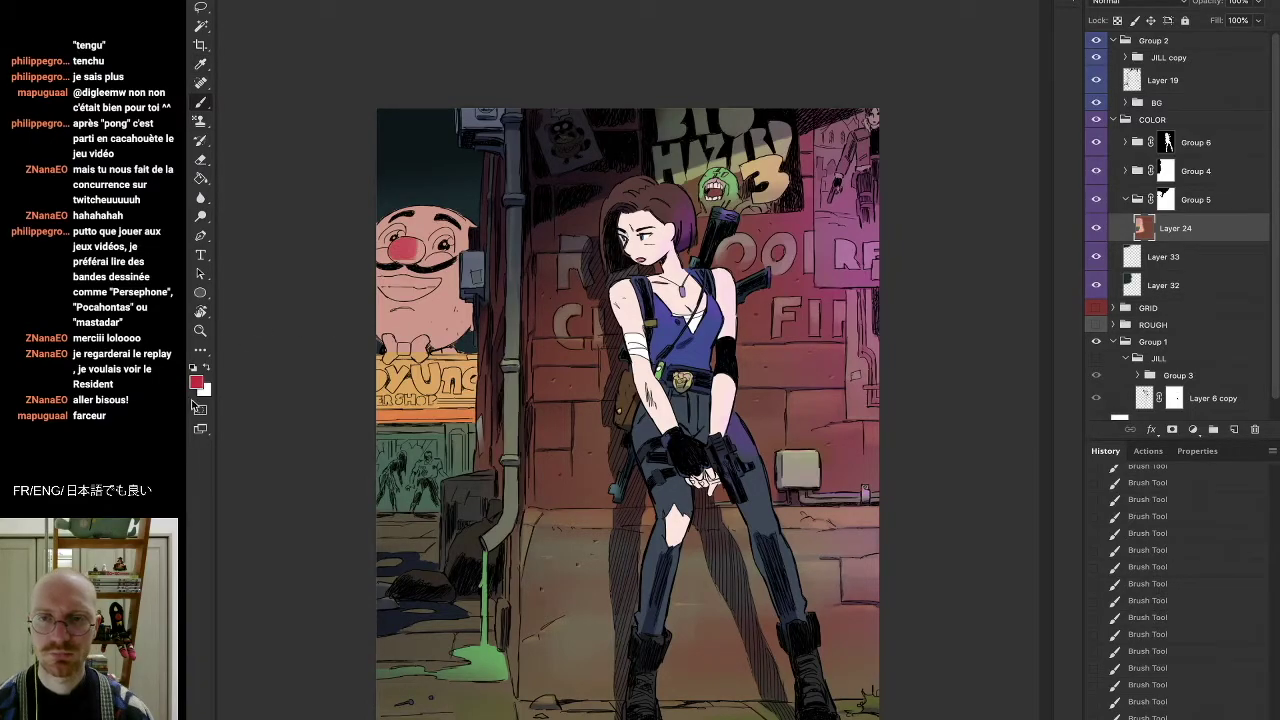
Choose a darker red and repaint the mascot's nose with it
key(i)
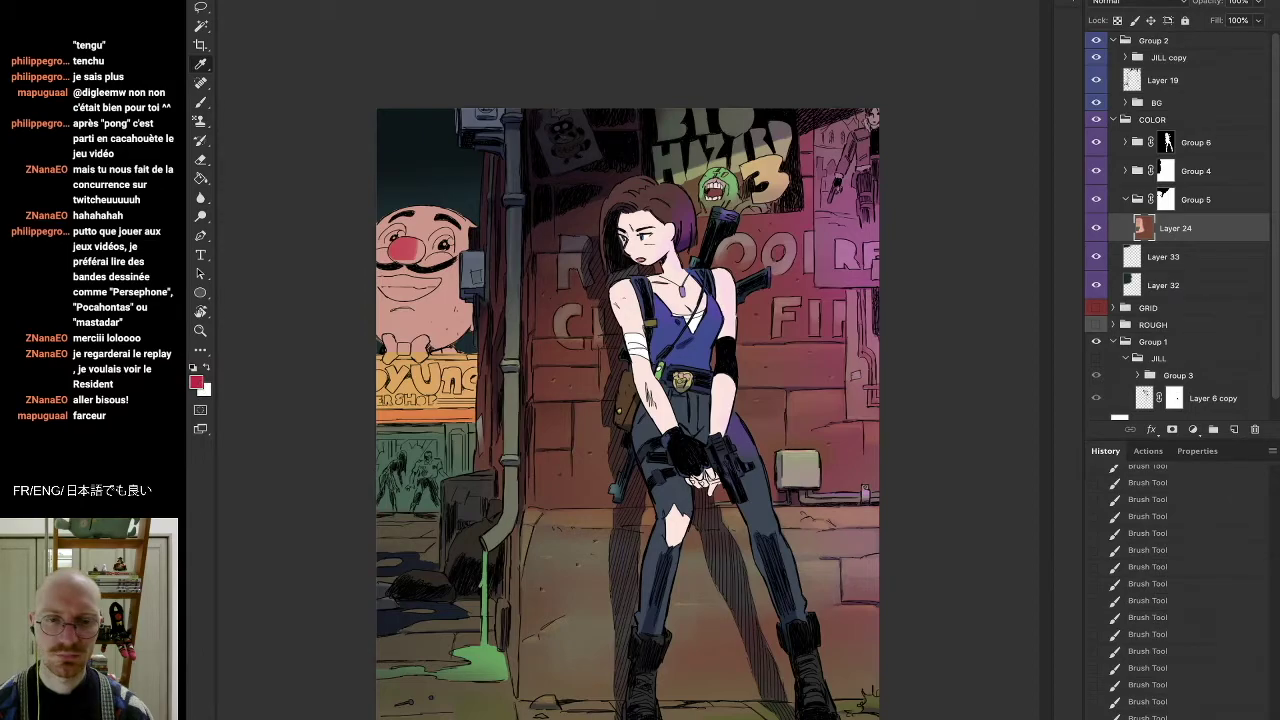
key(Return)
click(198, 383)
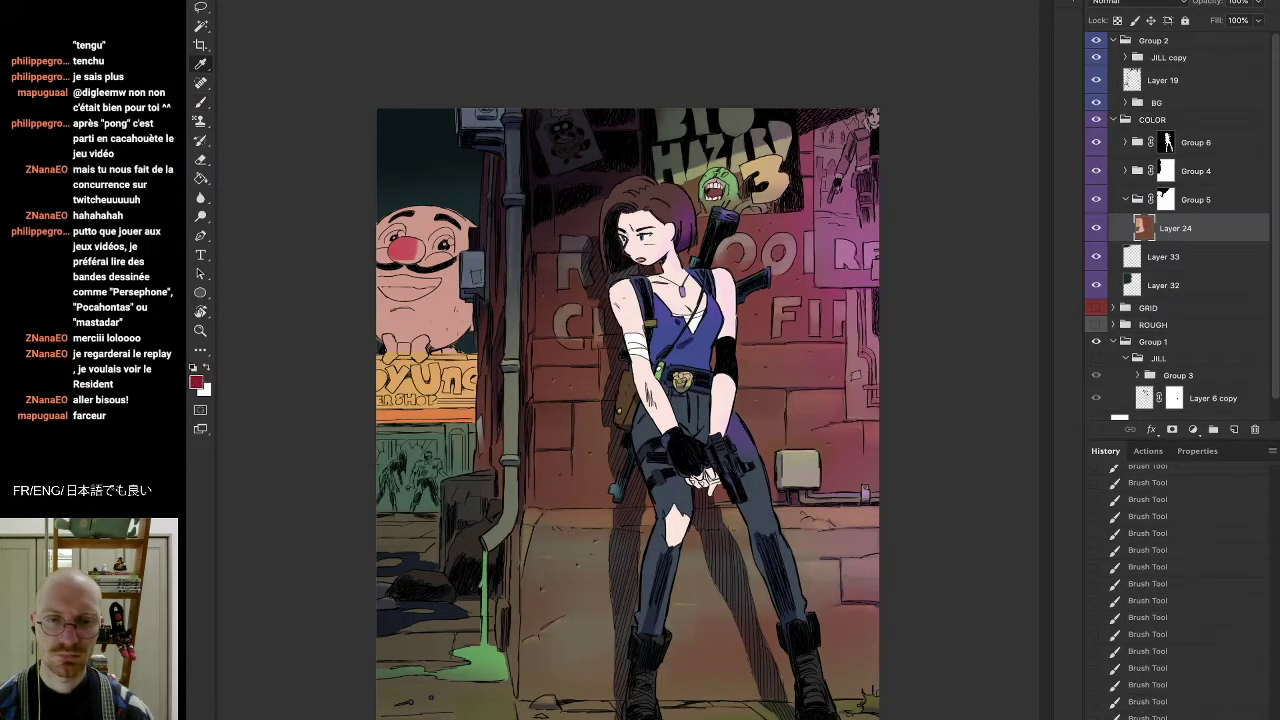
key(b)
drag(393, 250, 413, 246)
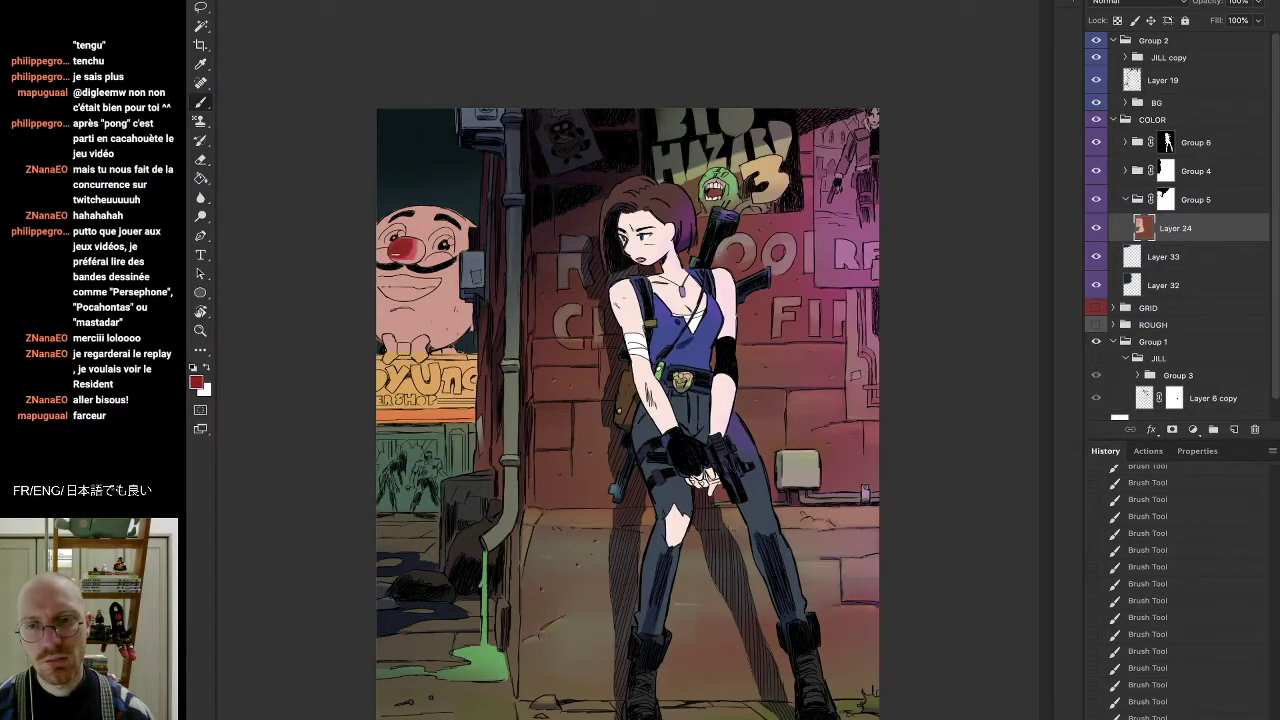
drag(400, 248, 405, 256)
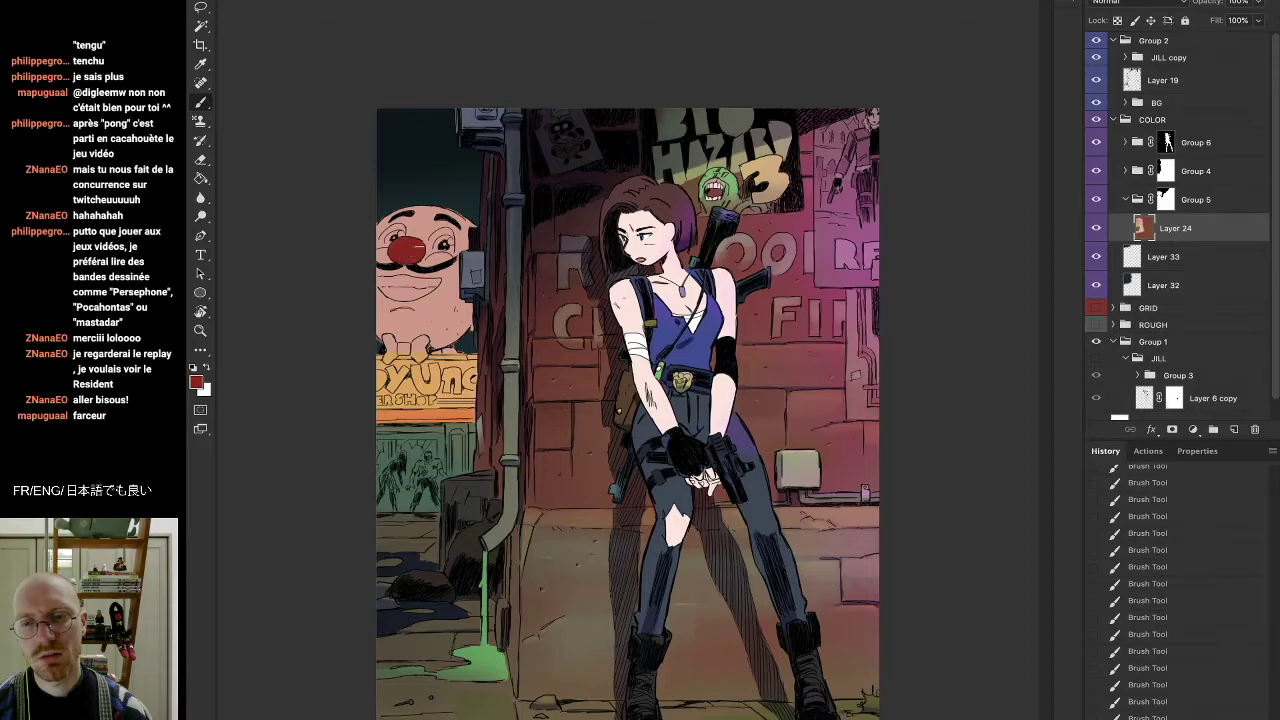
Switch to a hard brush and paint the whites of the mascot's eyes on a new layer above Layer 24
key(e)
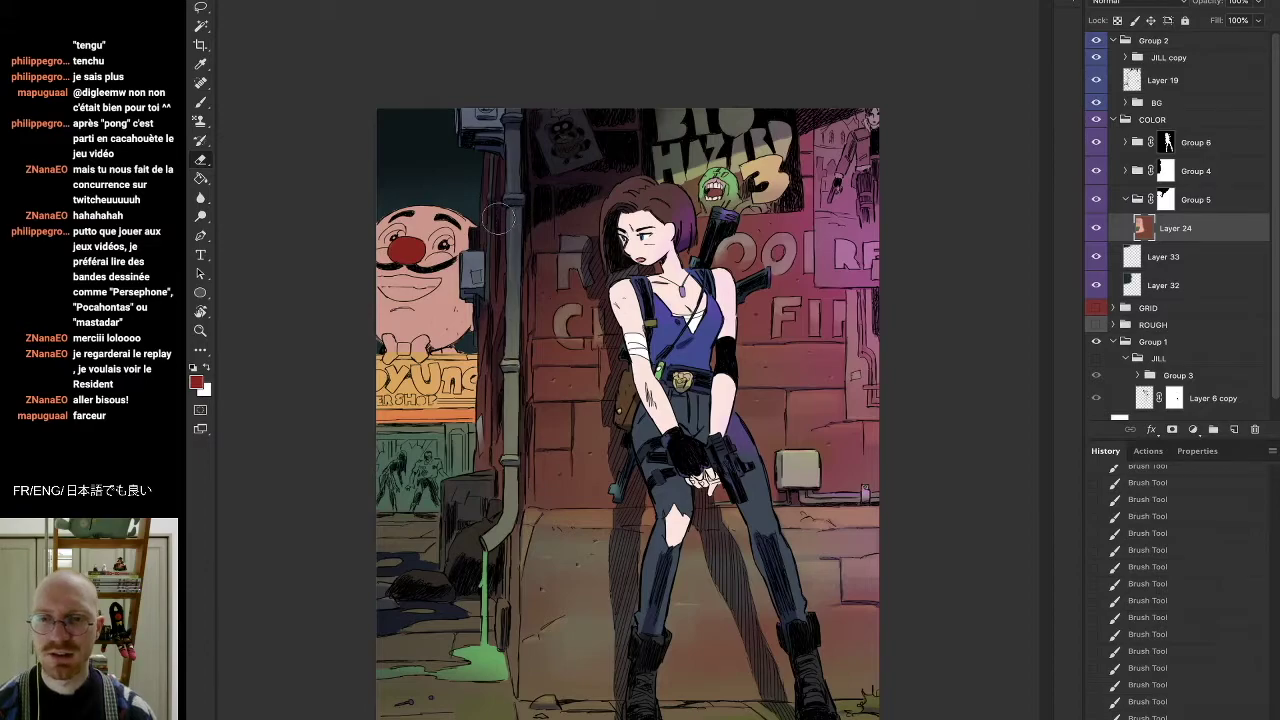
key(b)
alt+click(434, 223)
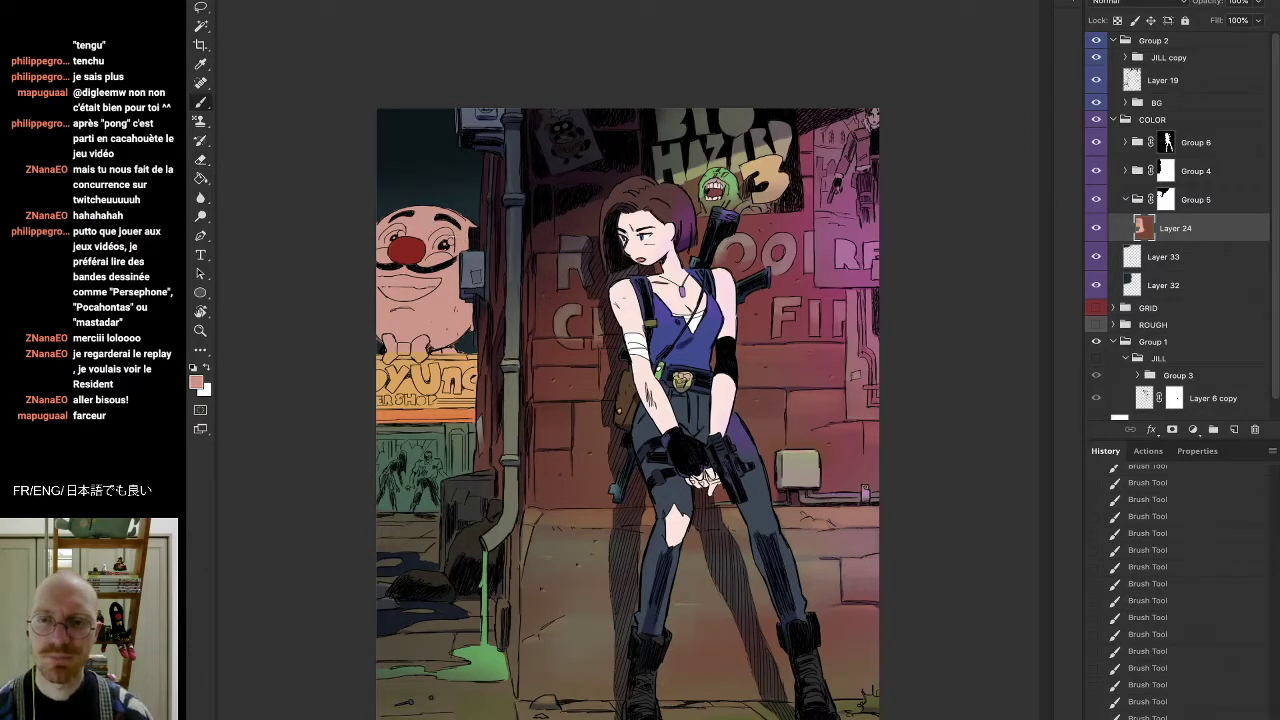
right_click(407, 283)
click(238, 389)
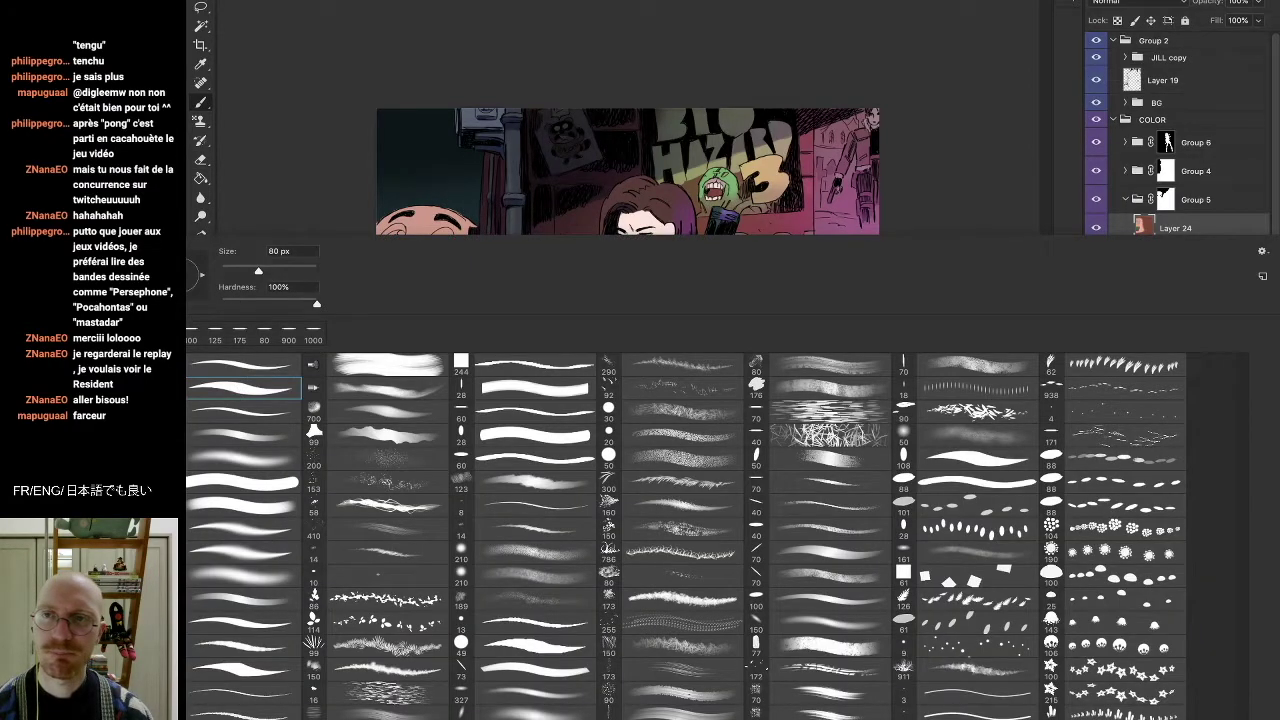
key(Return)
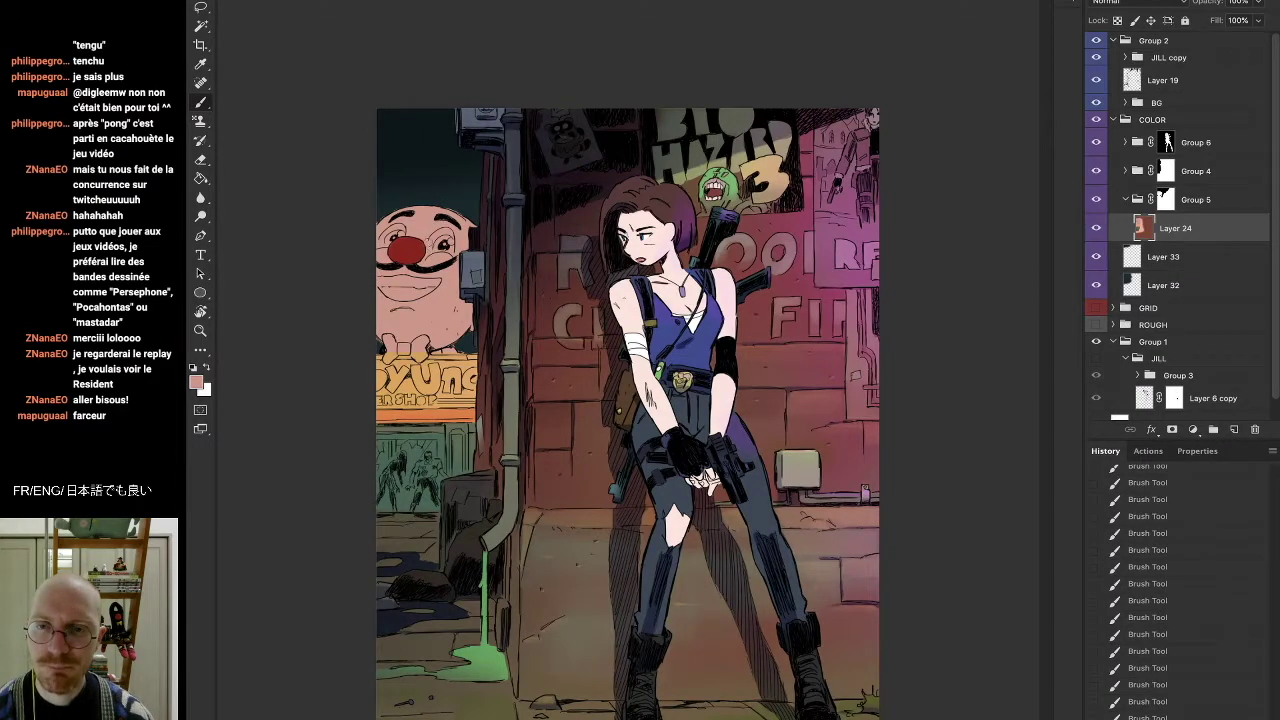
click(1236, 429)
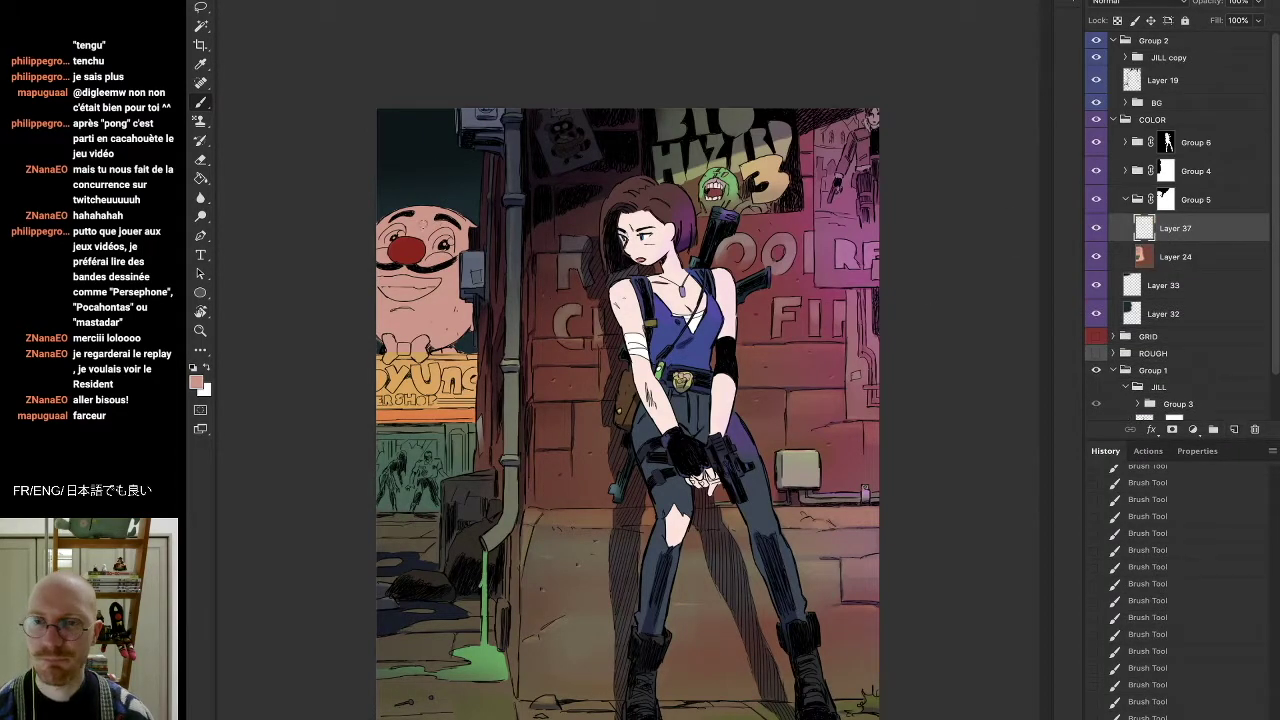
key(x)
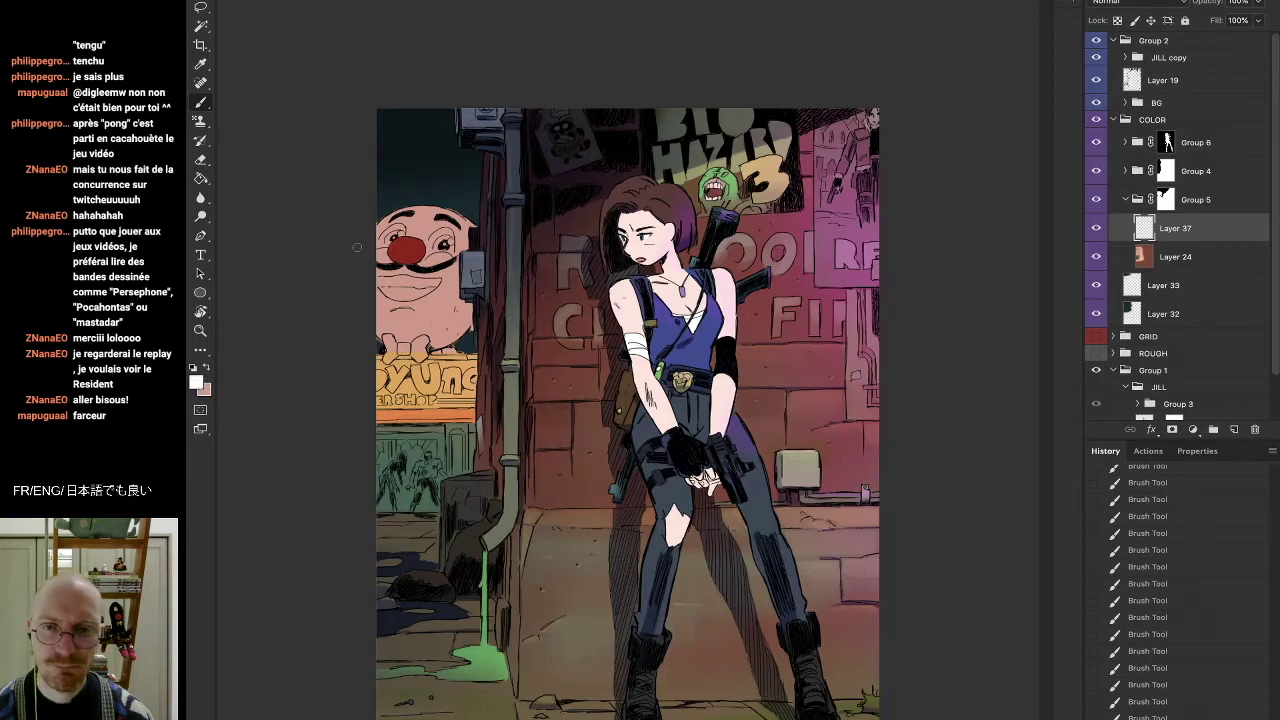
drag(438, 240, 444, 236)
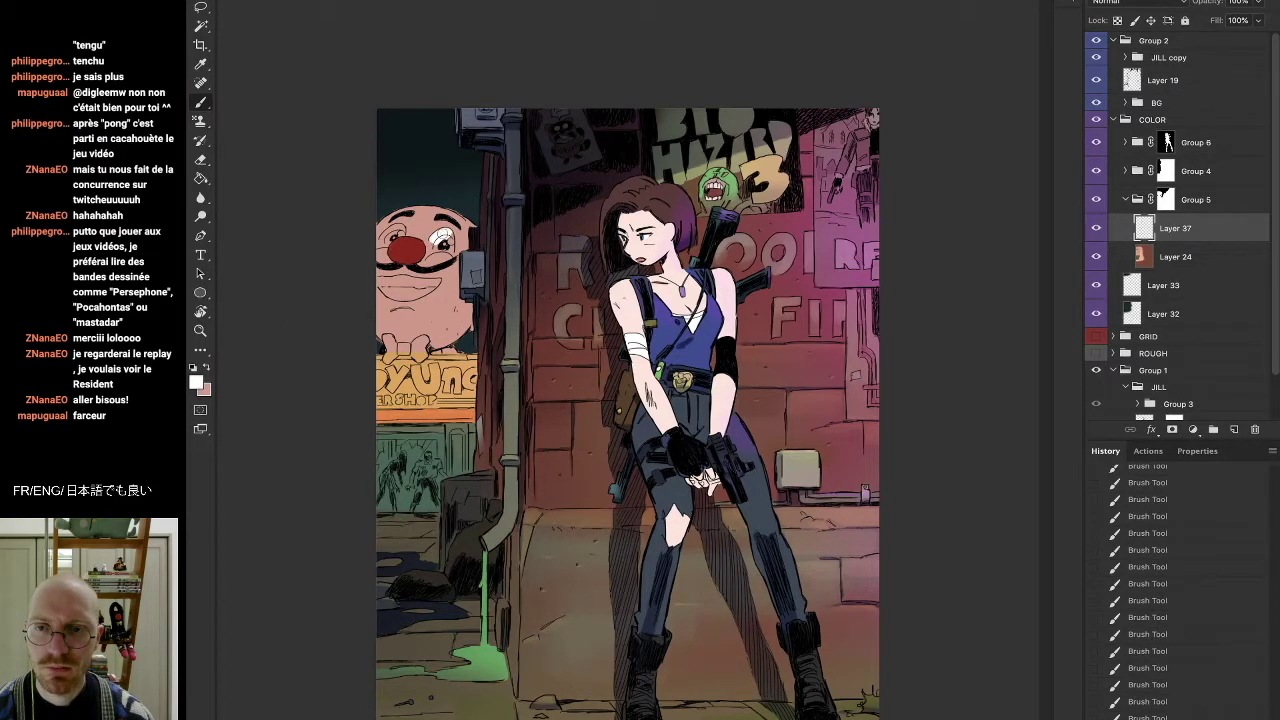
mouse_move(447, 238)
mouse_down()
mouse_move(434, 246)
mouse_move(448, 233)
mouse_up()
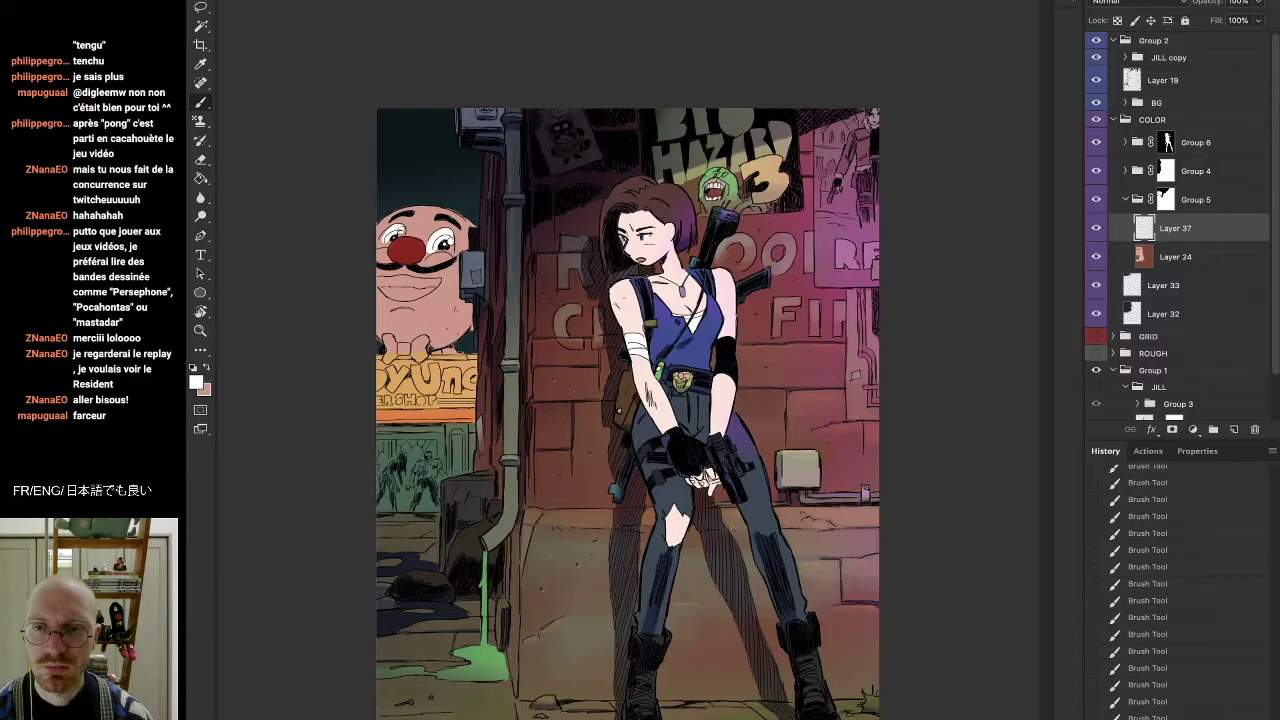
drag(391, 232, 386, 241)
Choose a green and paint the irises of the mascot's eyes on Layer 37
alt+click(407, 242)
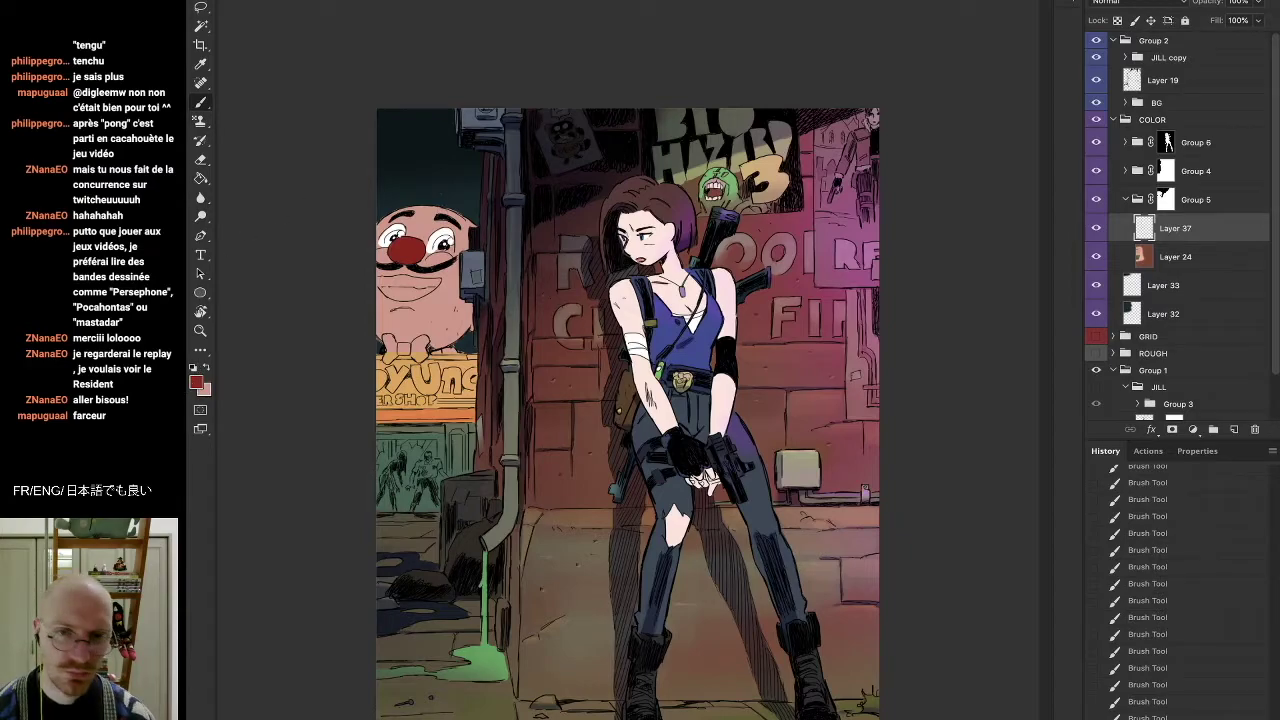
click(197, 383)
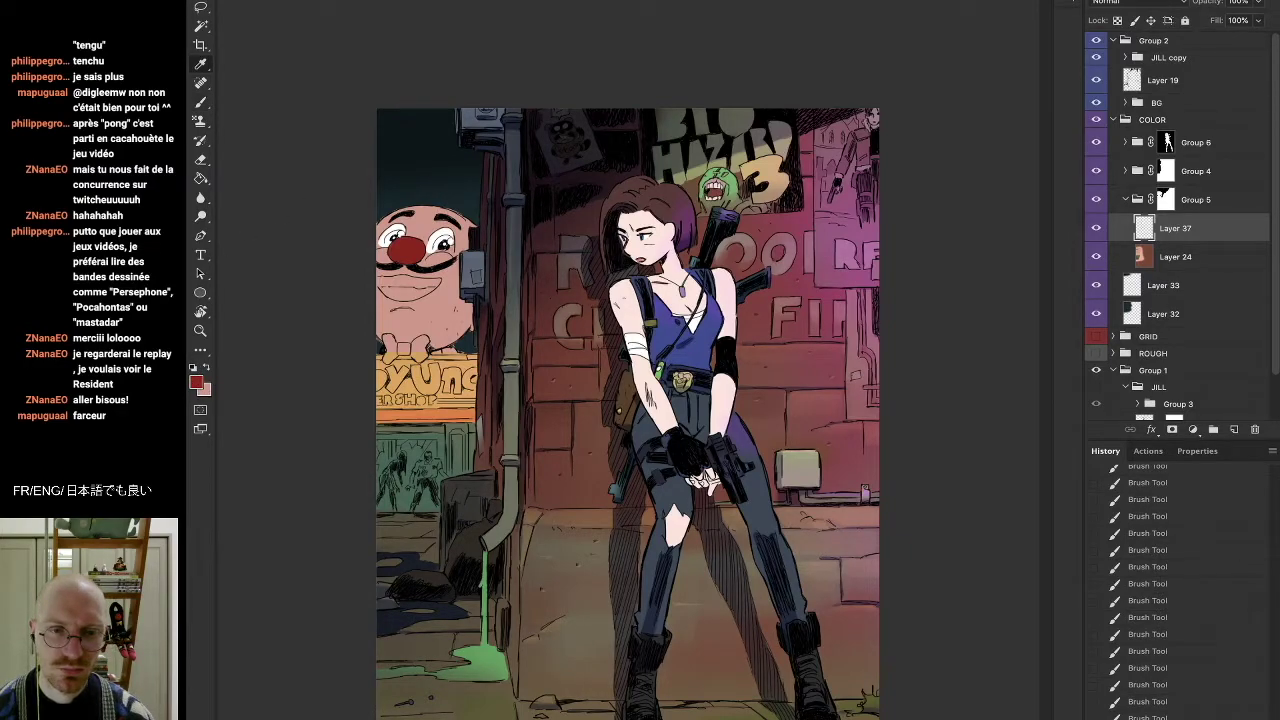
alt+click(398, 202)
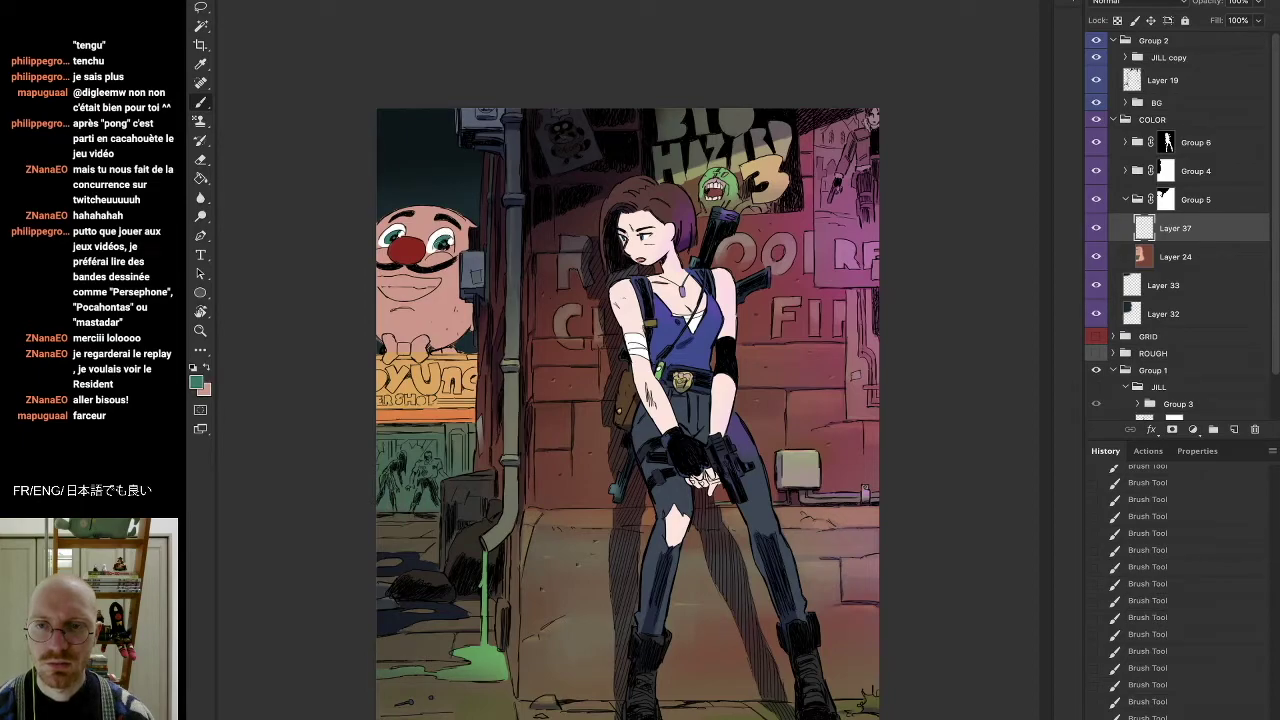
alt+click(443, 231)
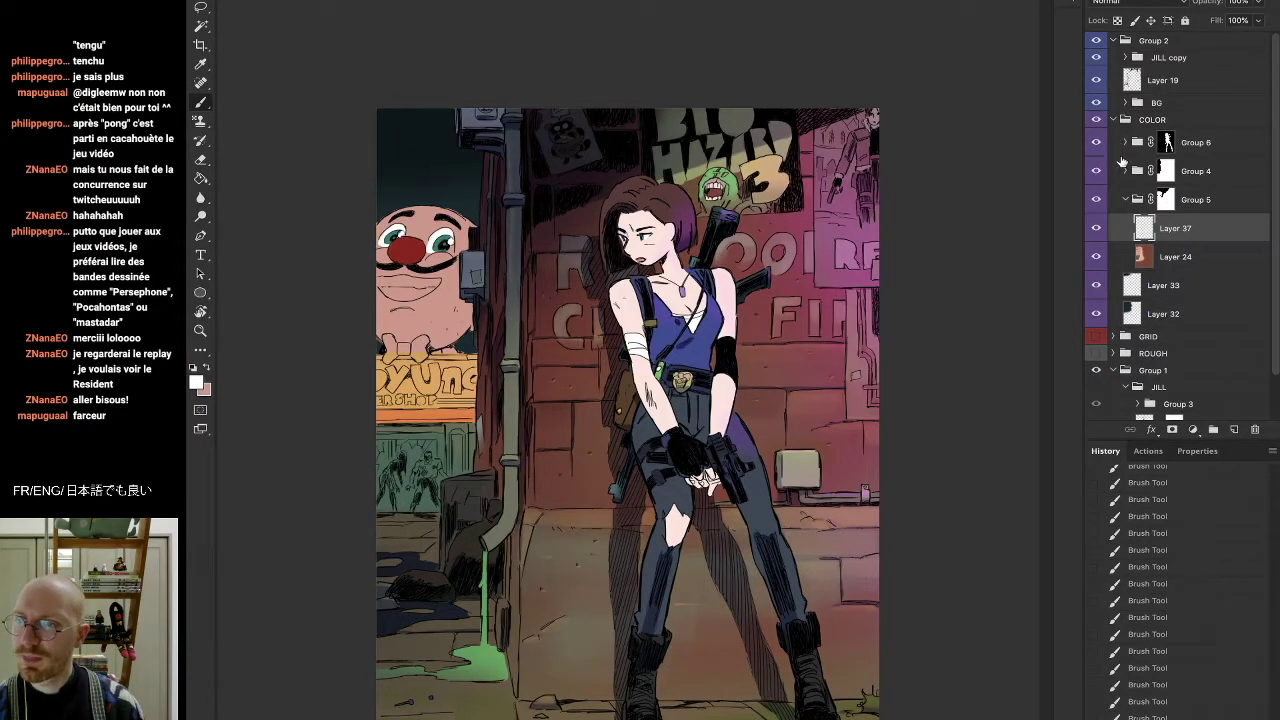
Duplicate the Layer 30 shadow layer from Group 4 and place the copy above Layer 37 in Group 5
click(1125, 171)
drag(1182, 288, 1236, 429)
drag(1200, 288, 1205, 148)
click(1125, 171)
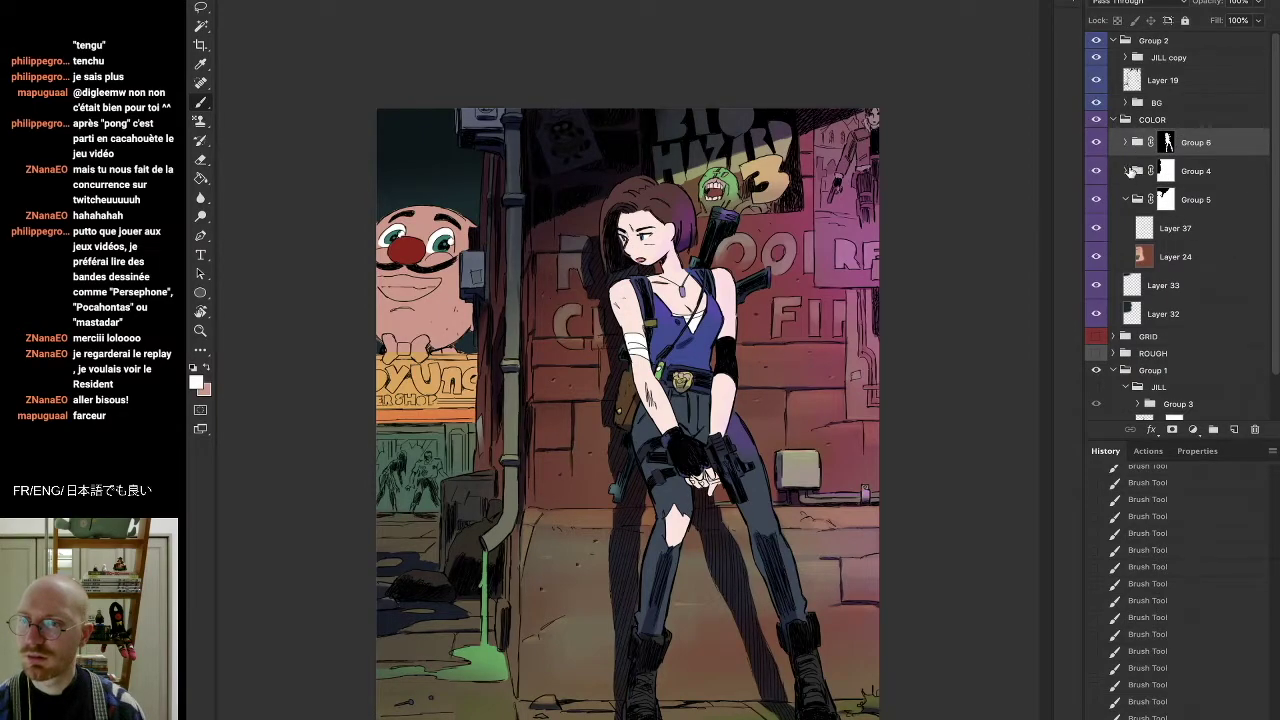
click(1155, 224)
click(1126, 172)
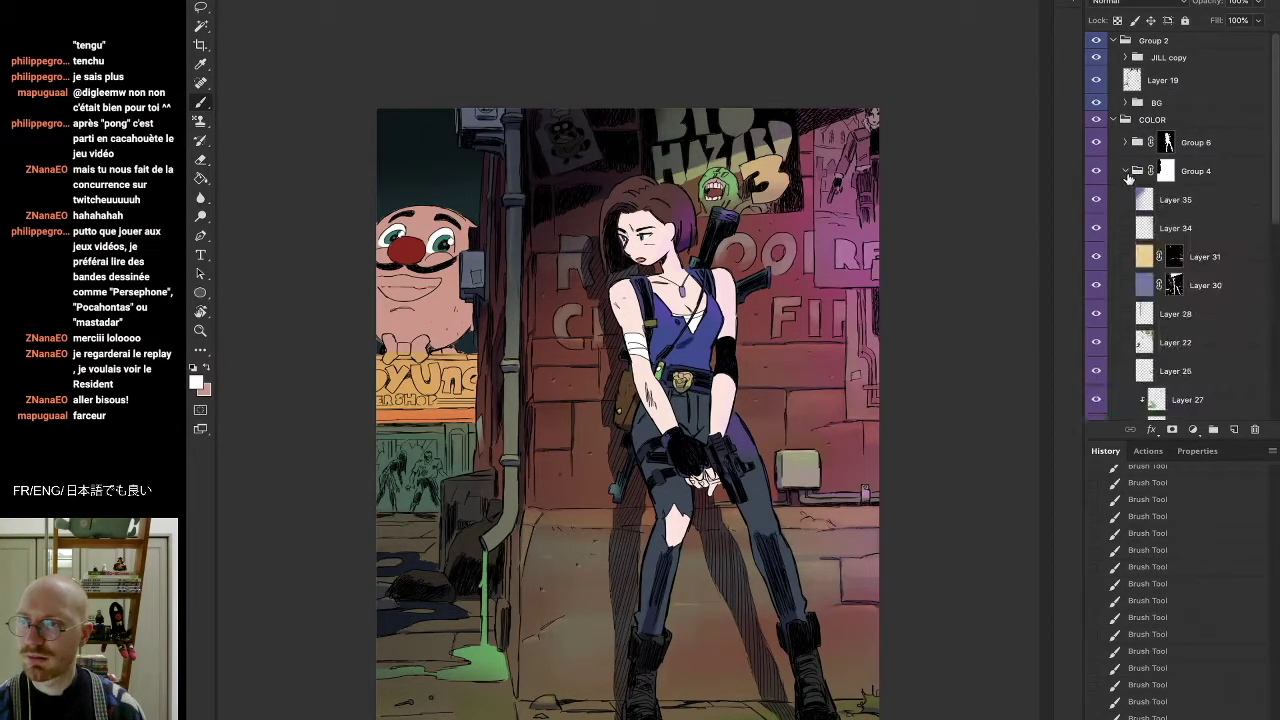
key(ctrl+z)
drag(1200, 286, 1190, 226)
click(1131, 199)
click(1126, 199)
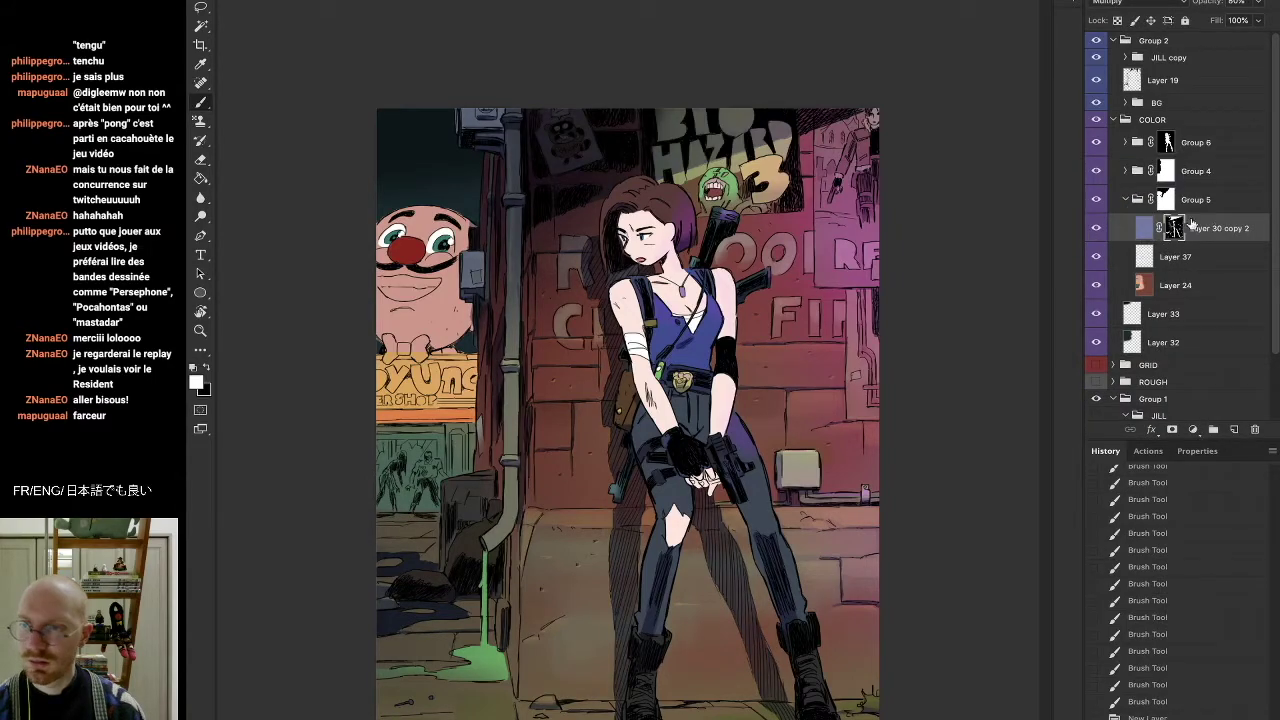
Clear the copied shadow layer's mask and paint in a shadow along the mascot's chin and bow tie
key(ctrl+a)
key(Delete)
key(ctrl+d)
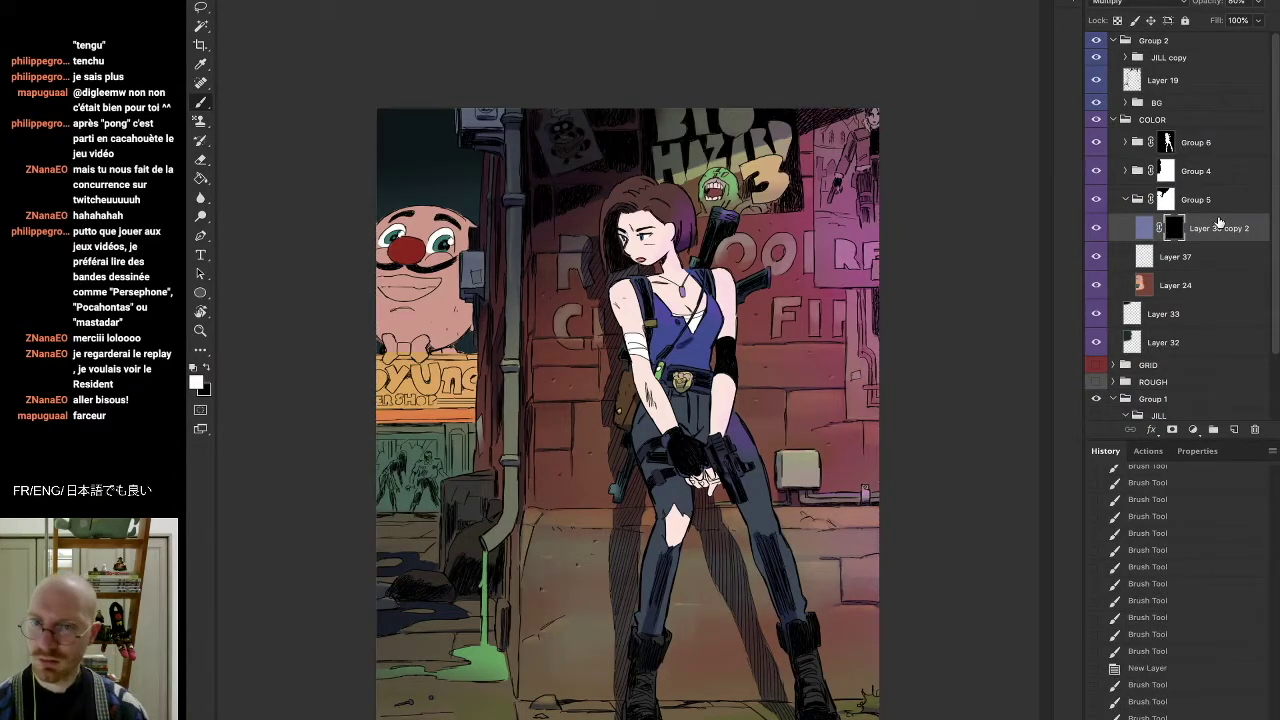
mouse_move(379, 321)
mouse_down()
mouse_move(398, 347)
mouse_move(454, 336)
mouse_up()
drag(447, 338, 472, 321)
Raise the shadow layer's opacity and soften the upper edge of the chin shadow with a soft eraser
click(1258, 3)
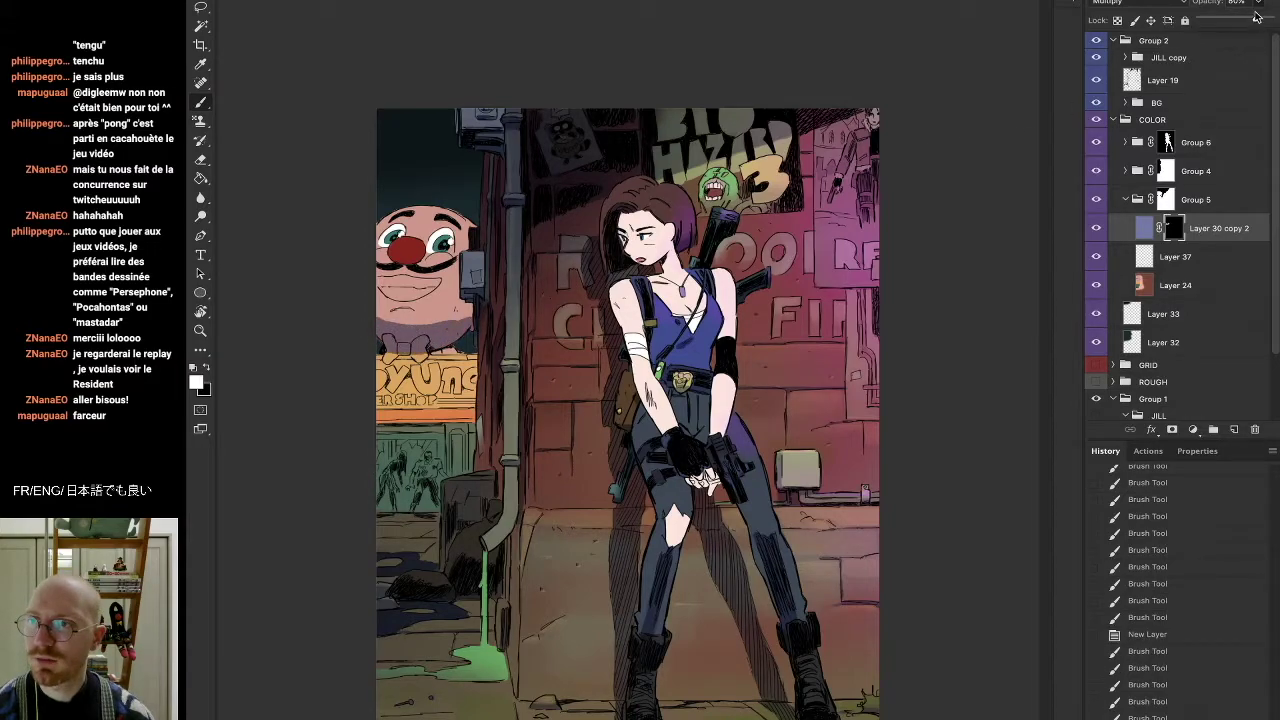
drag(1257, 17, 1274, 18)
key(e)
drag(388, 312, 423, 310)
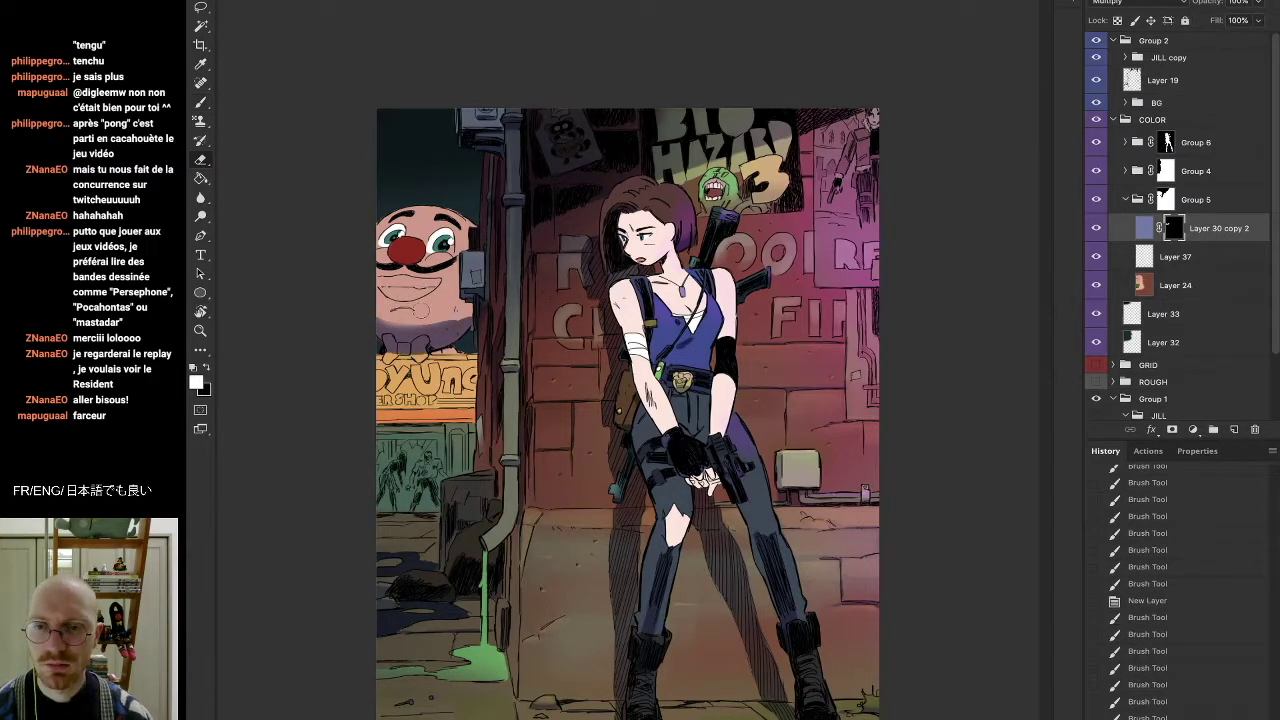
right_click(440, 243)
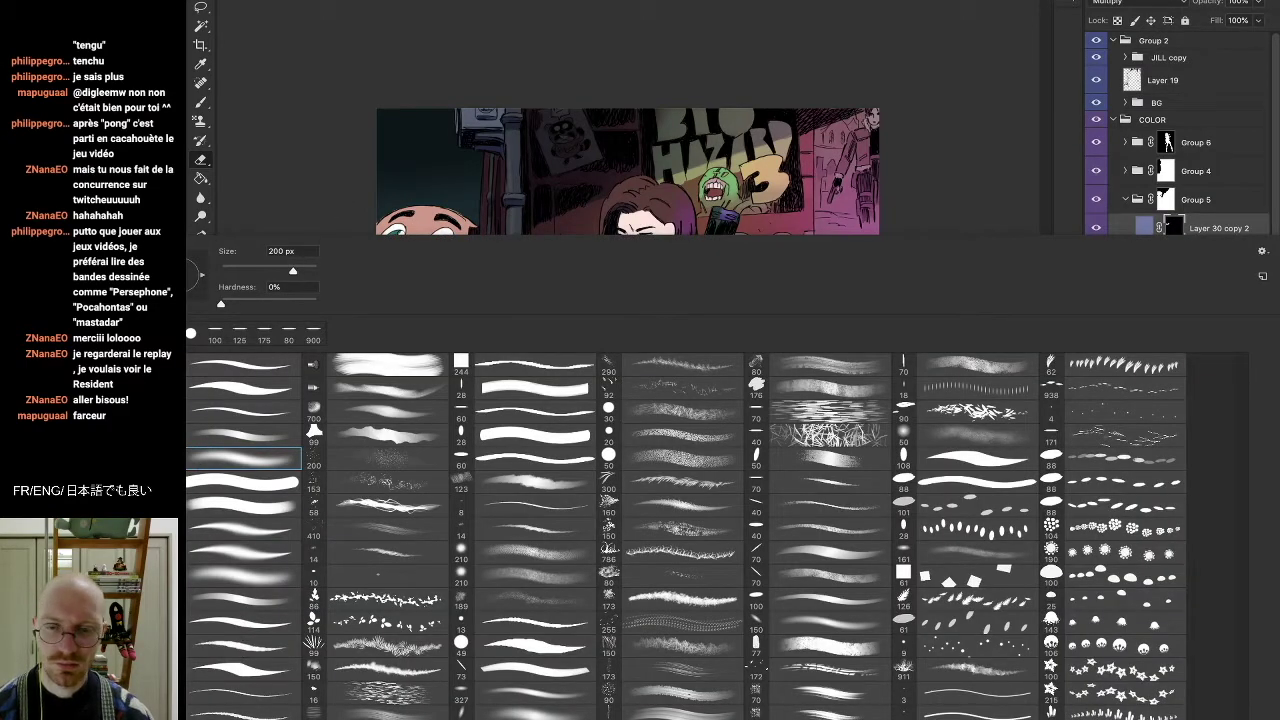
click(215, 335)
key(Return)
mouse_move(386, 315)
mouse_down()
mouse_move(436, 322)
mouse_move(470, 304)
mouse_up()
Paint shadow on the underside of the mascot's red nose and trim it with the eraser
key(b)
mouse_move(413, 257)
mouse_down()
mouse_move(402, 261)
mouse_move(400, 244)
mouse_move(416, 242)
mouse_move(392, 250)
mouse_move(404, 255)
mouse_up()
key(e)
key(b)
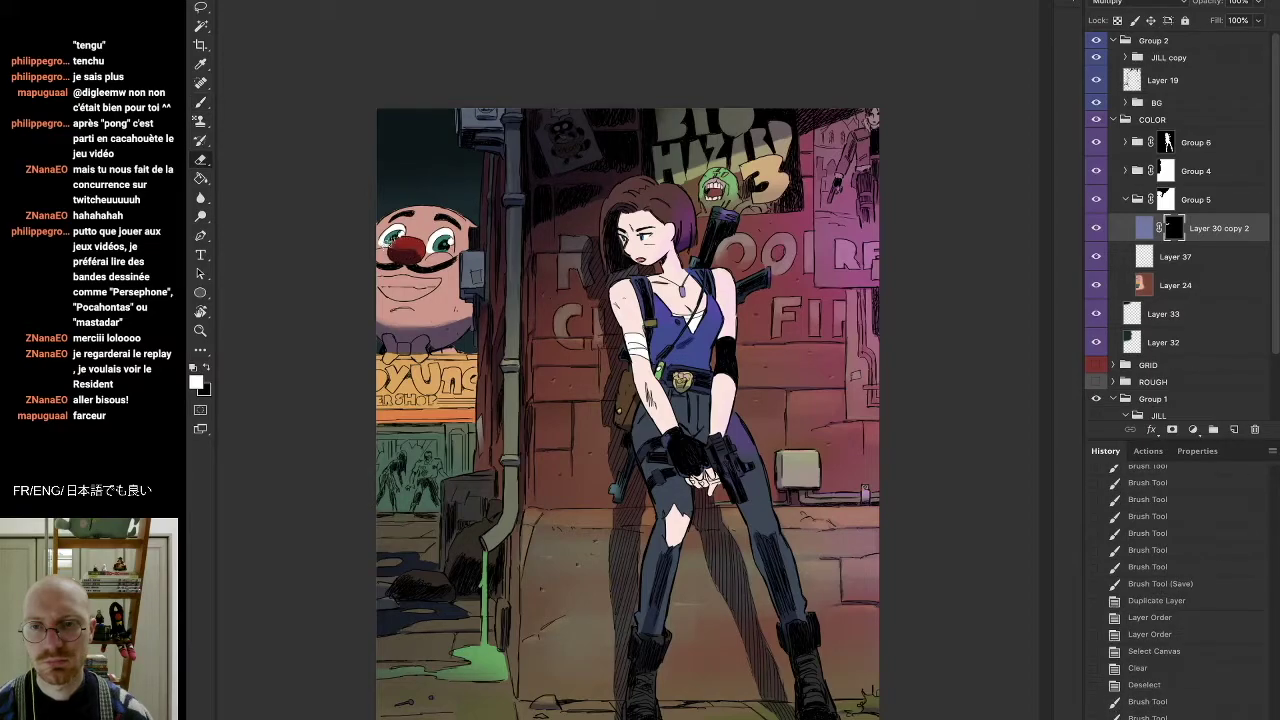
key(b)
drag(420, 256, 429, 253)
key(e)
key(b)
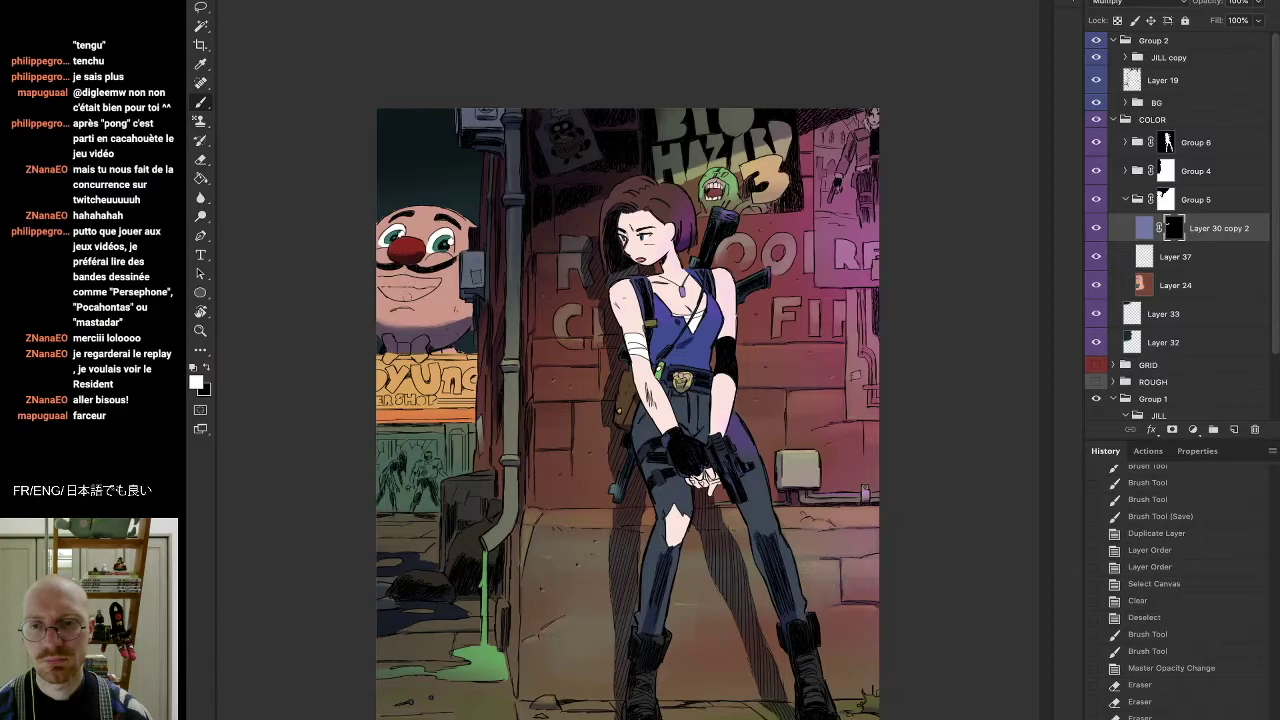
Add shadow below the mascot's moustache and at the edge of the yellow shop sign on the mask
drag(382, 274, 404, 279)
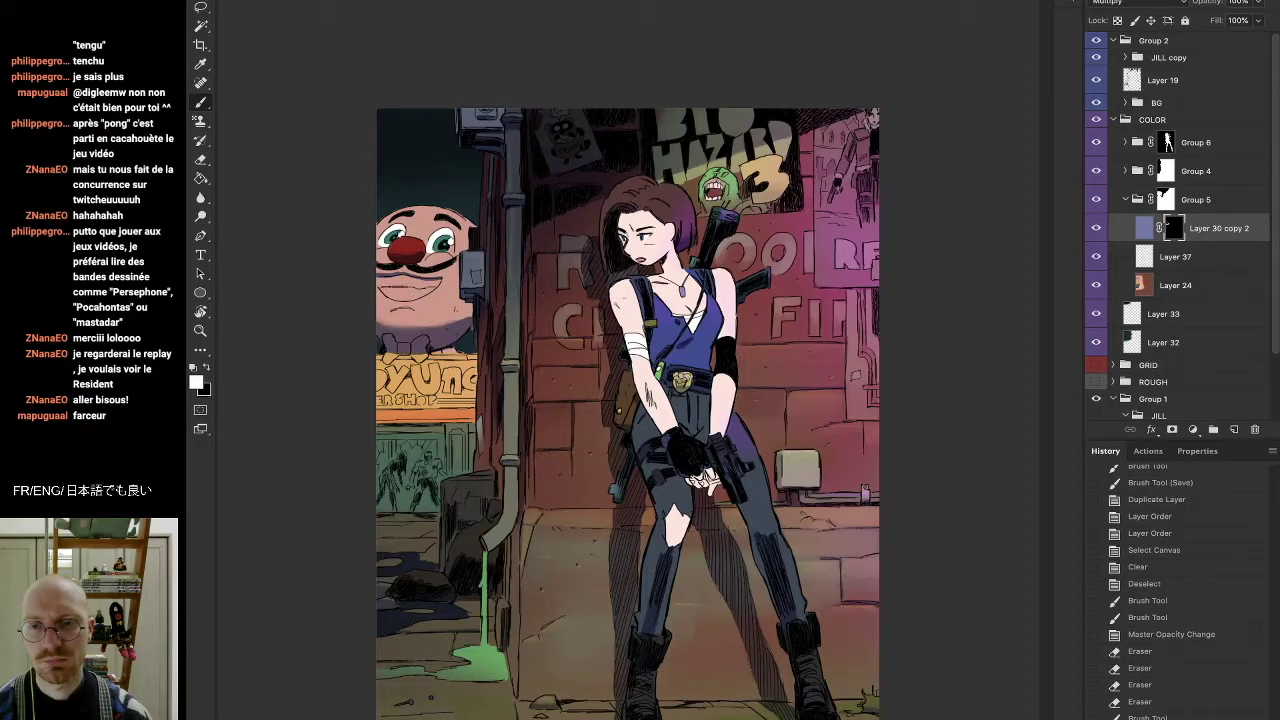
drag(386, 276, 402, 282)
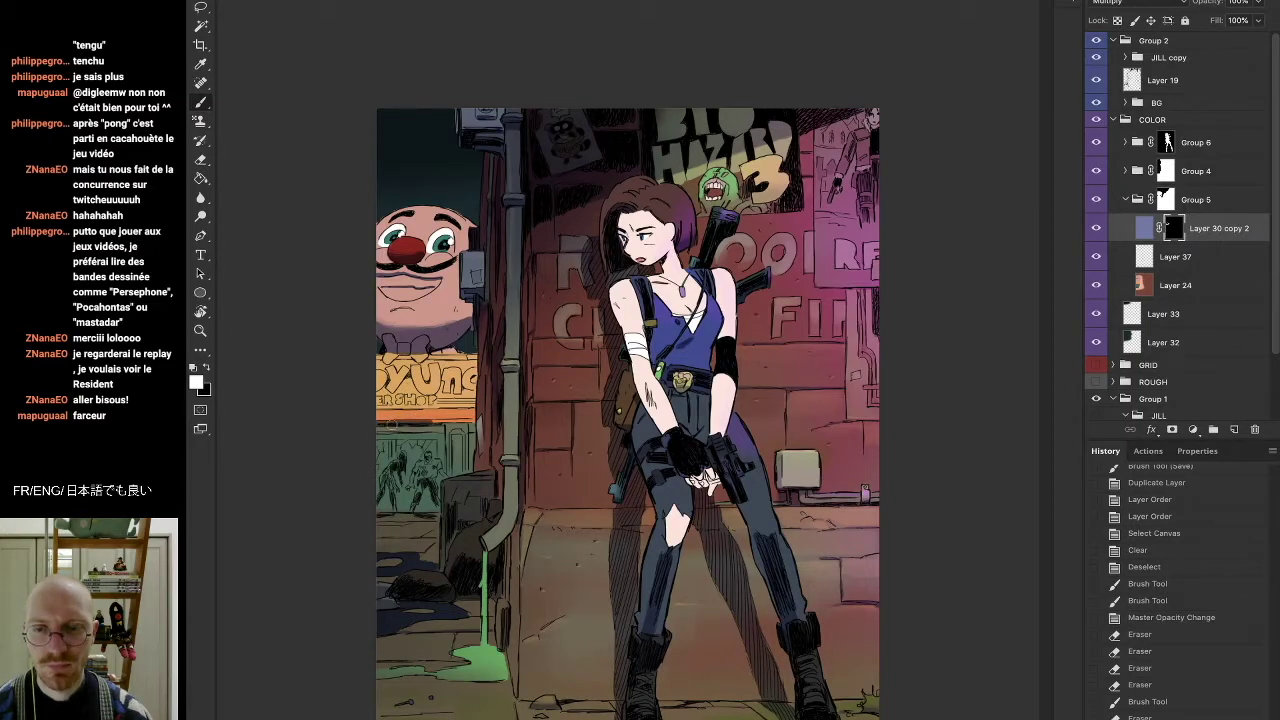
drag(491, 388, 491, 402)
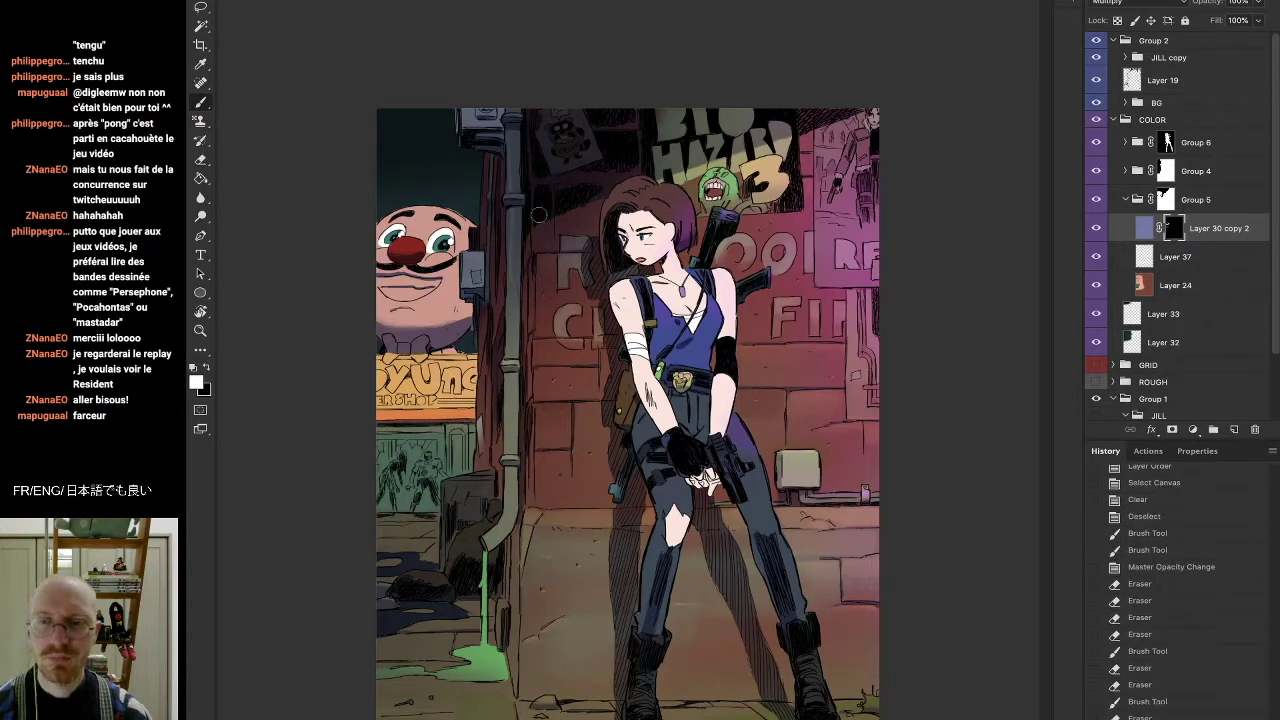
Add a new layer above the mascot's shadow layer and prepare an enlarged soft brush with a slate-blue colour
click(1234, 429)
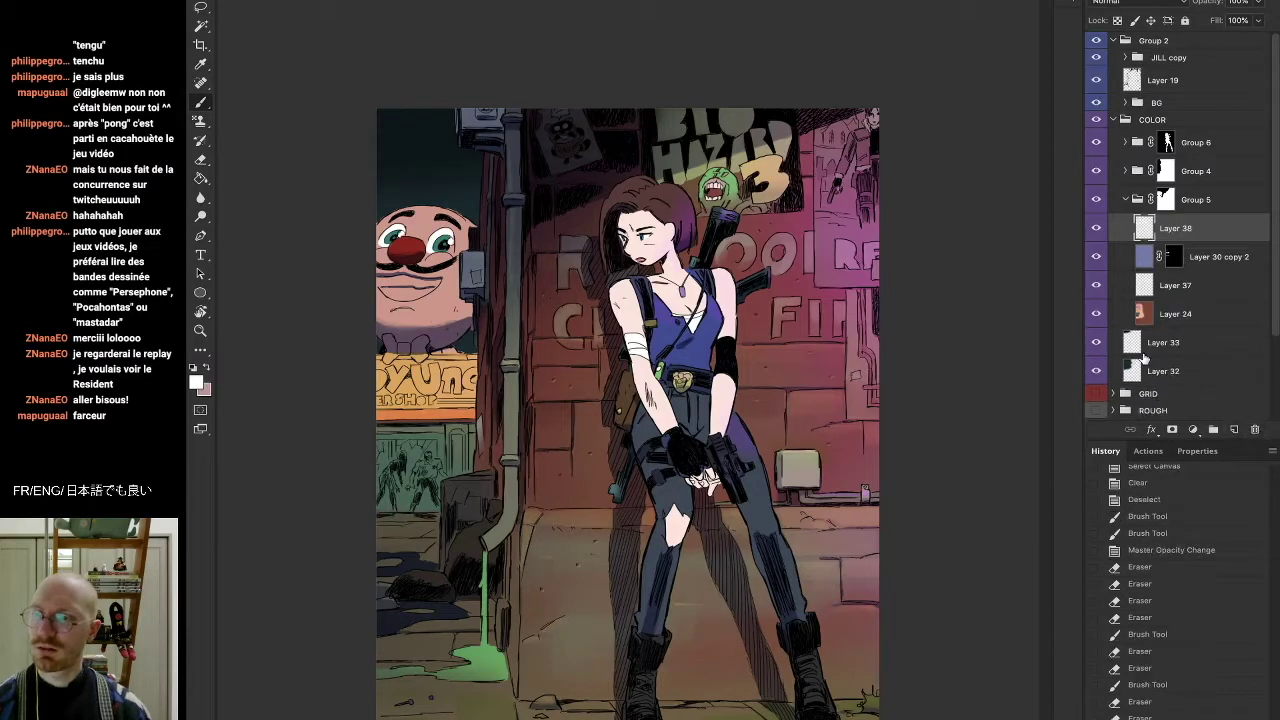
right_click(575, 333)
double_click(252, 574)
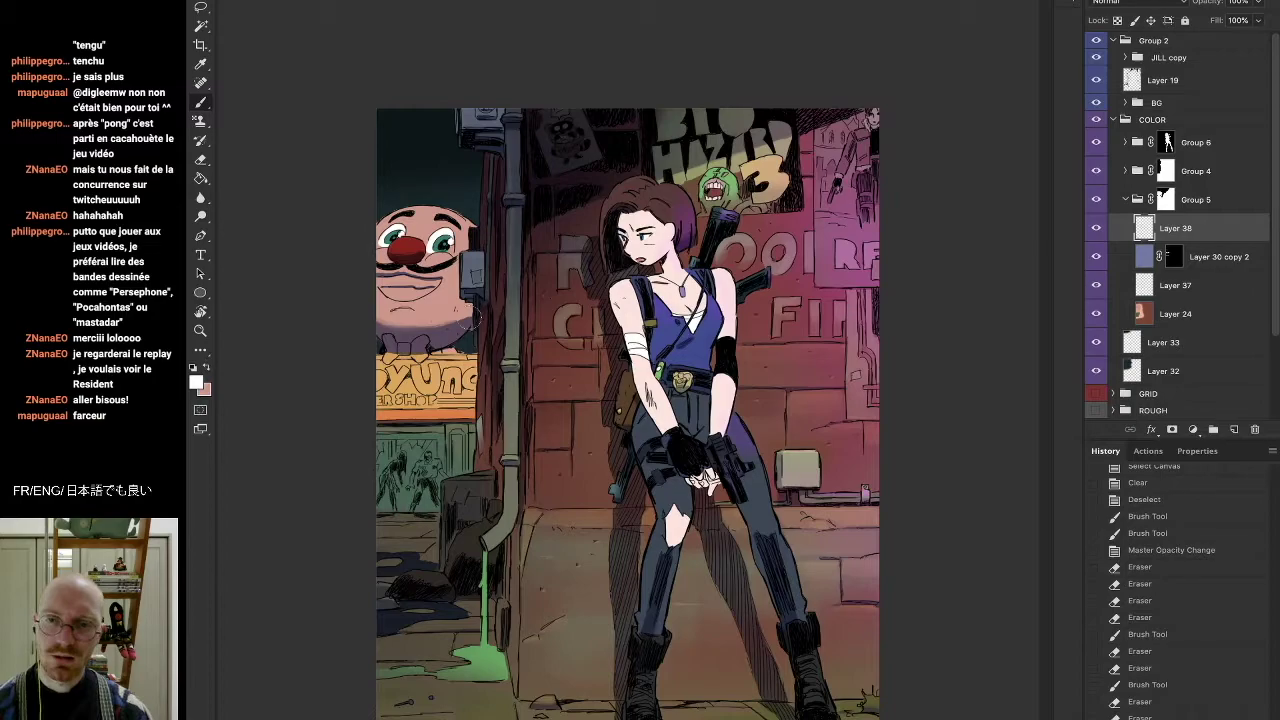
key(bracketright)
key(bracketright)
key(bracketright)
key(bracketright)
key(bracketright)
key(bracketright)
key(bracketright)
key(bracketright)
key(d)
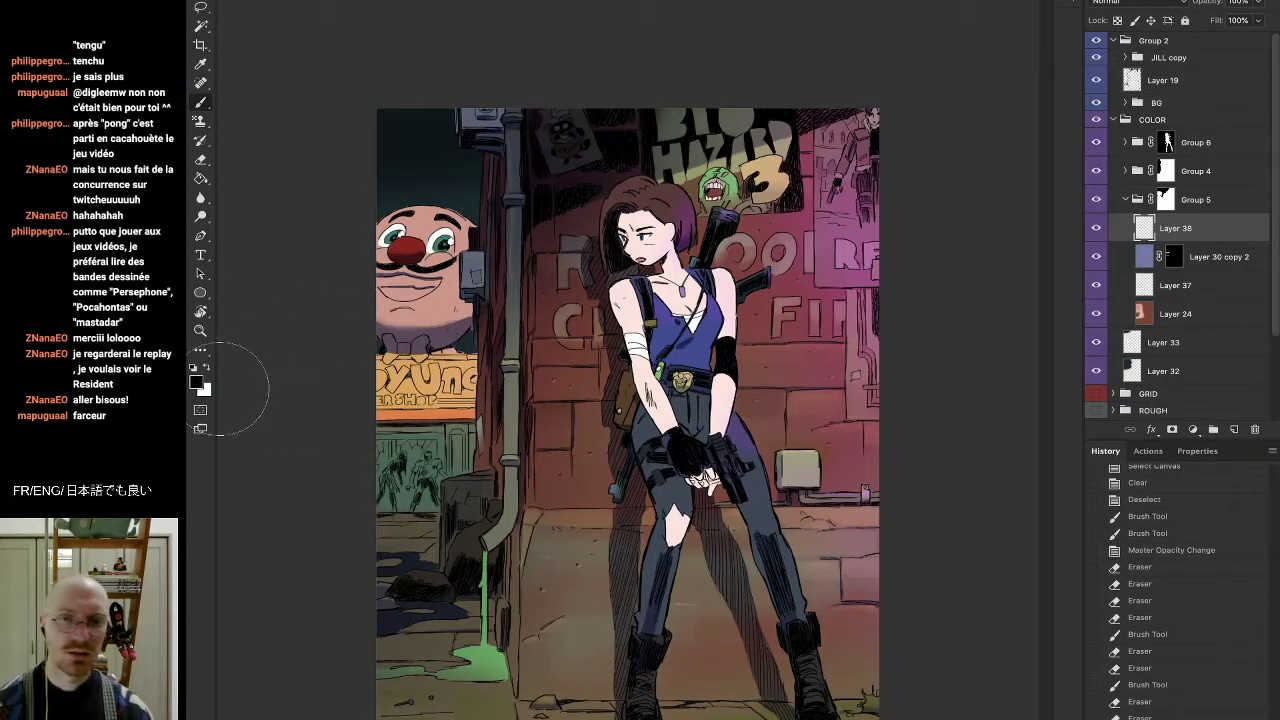
click(199, 383)
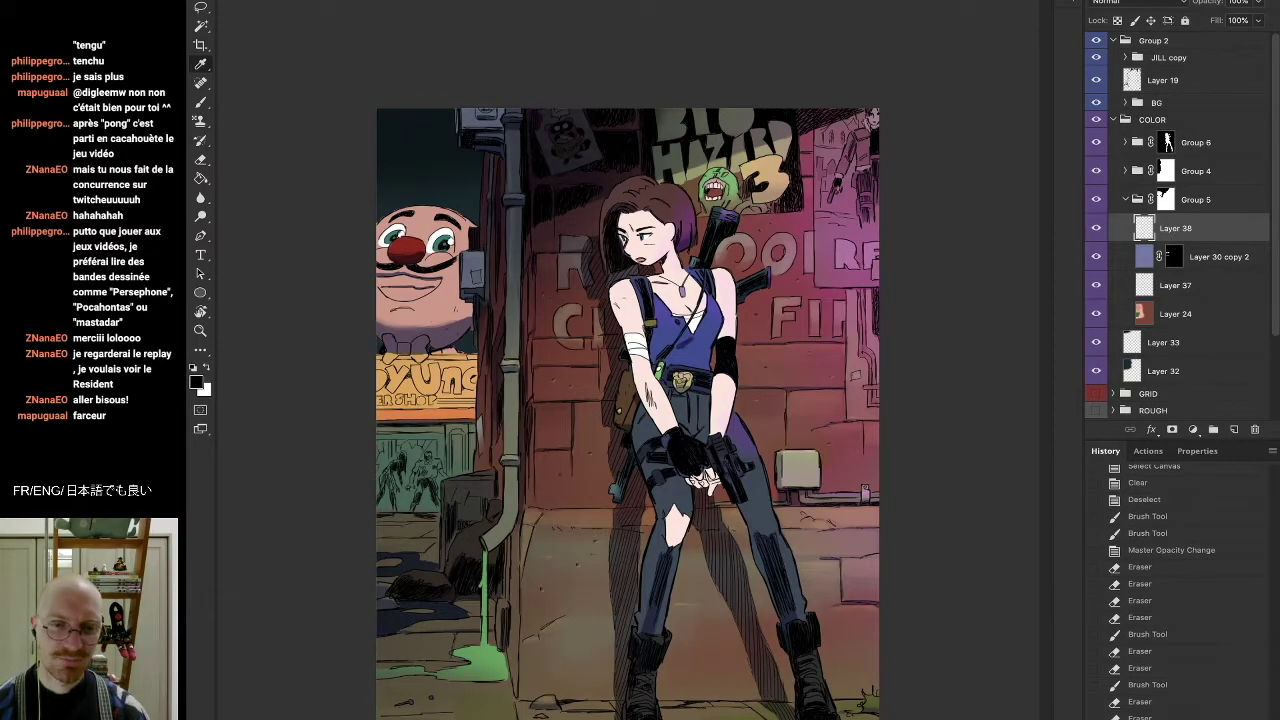
key(b)
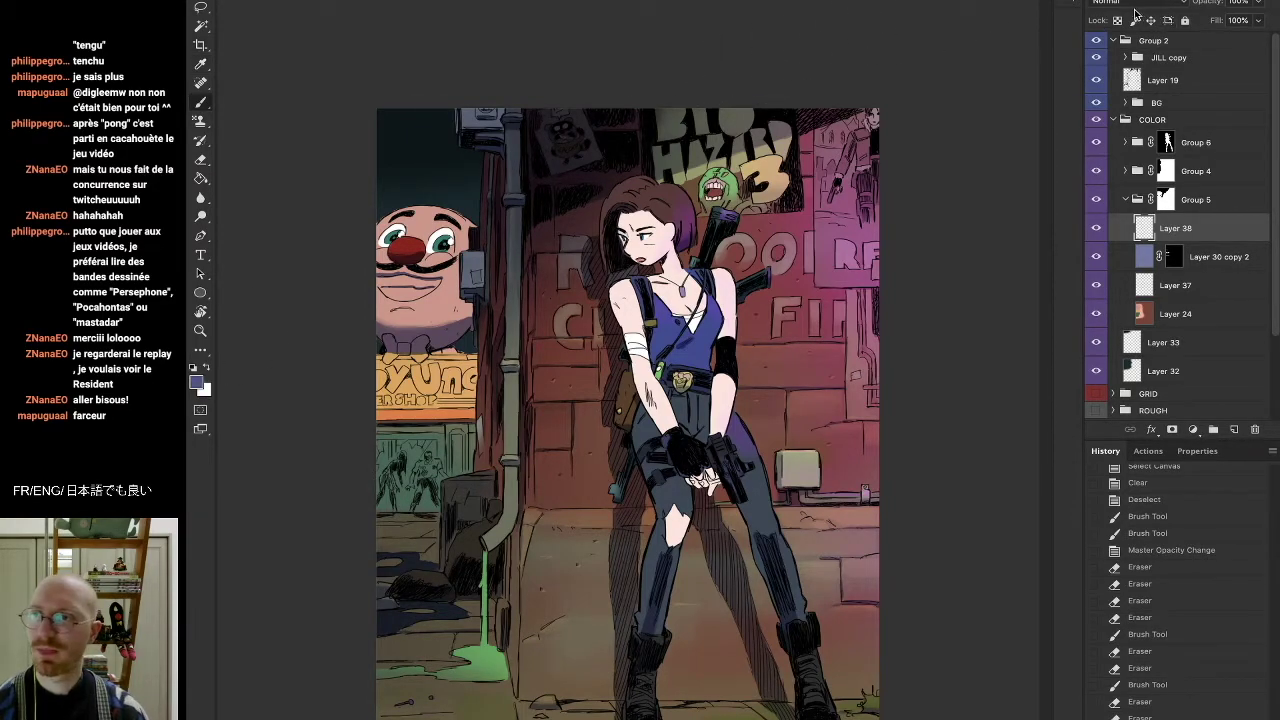
Set the new layer to Multiply and paint a blue shadow over the mascot, shop sign and window
click(1118, 21)
click(1120, 21)
click(1130, 3)
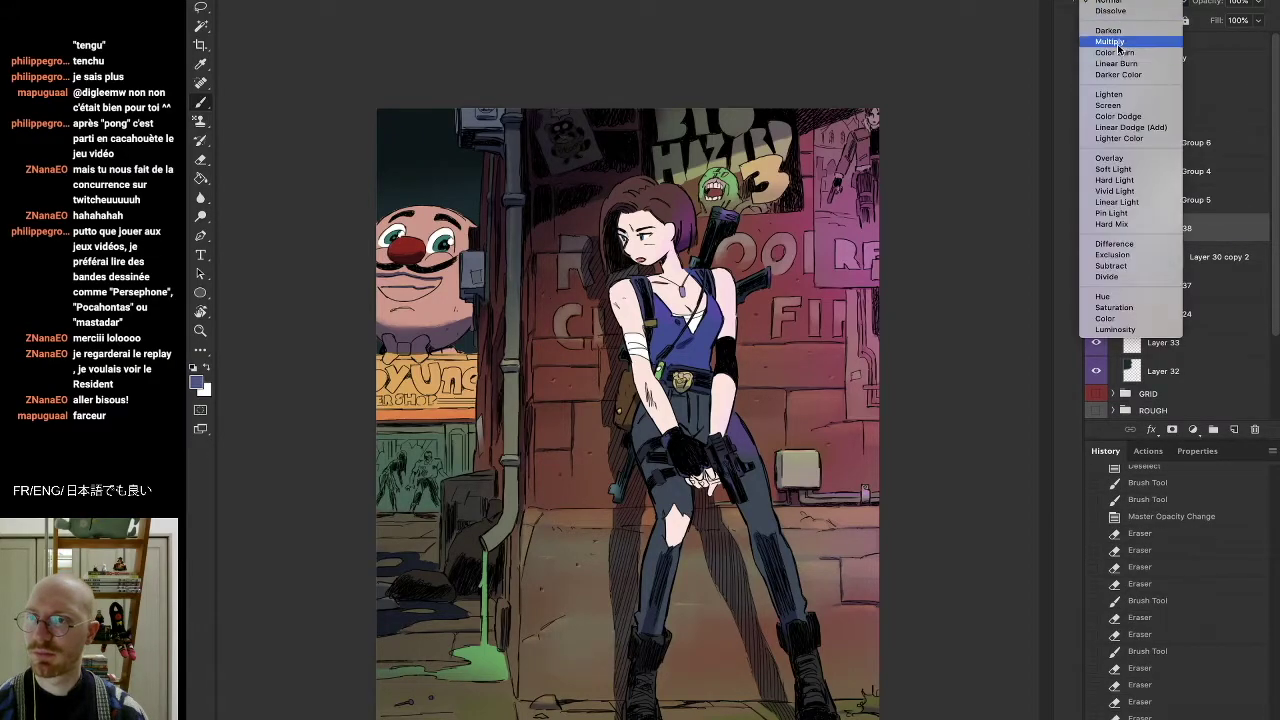
click(1118, 44)
mouse_move(430, 230)
mouse_down()
mouse_move(422, 498)
mouse_move(428, 486)
mouse_up()
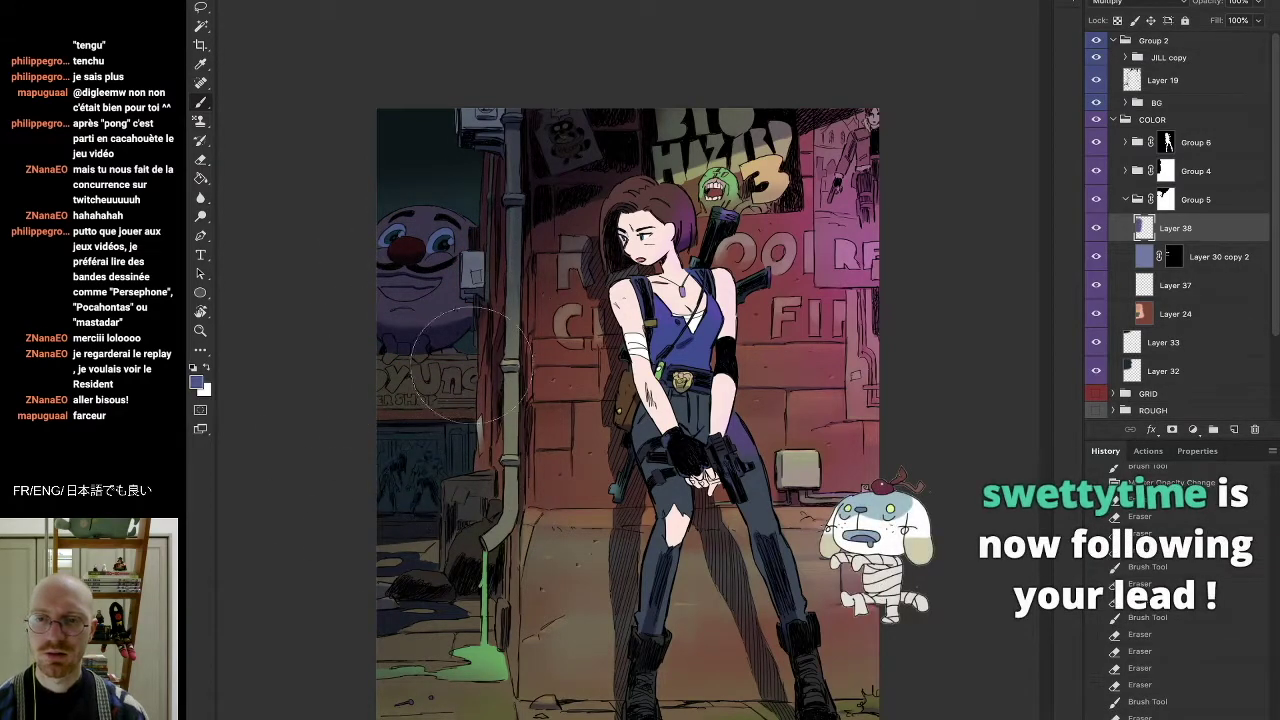
drag(406, 152, 448, 170)
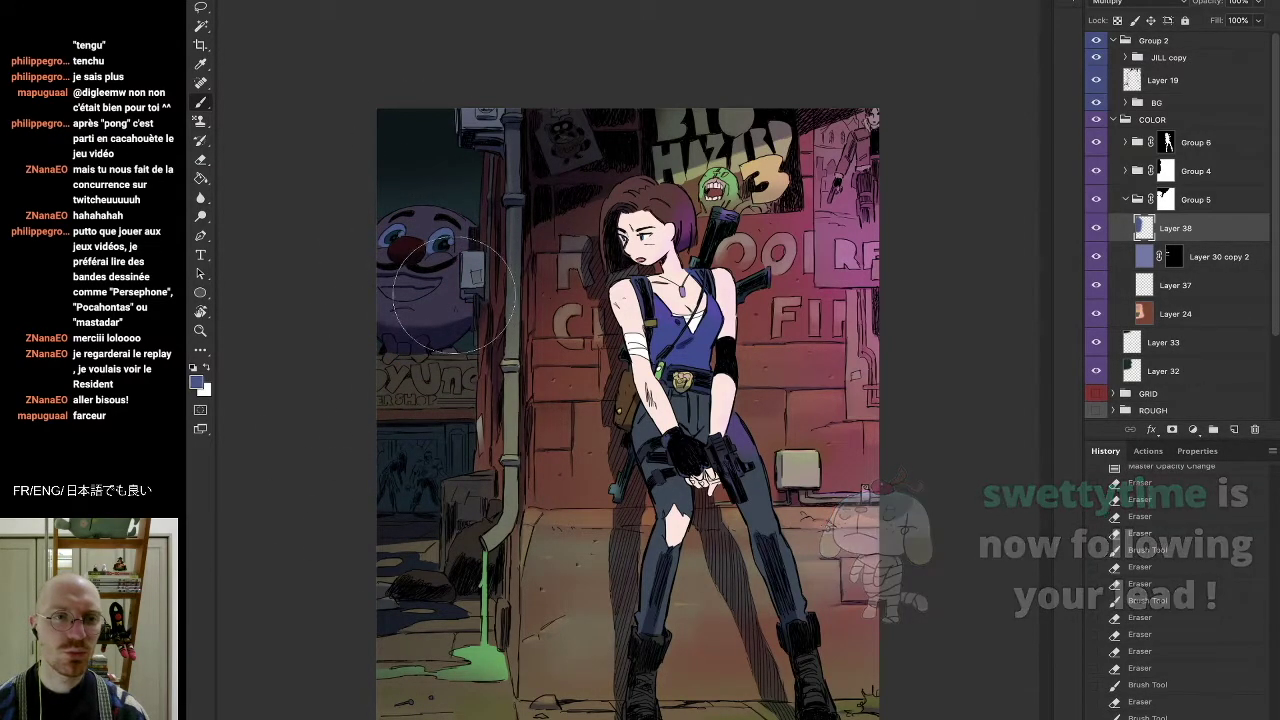
Extend the blue Multiply shadow across the rest of the layer with the large soft brush
key(e)
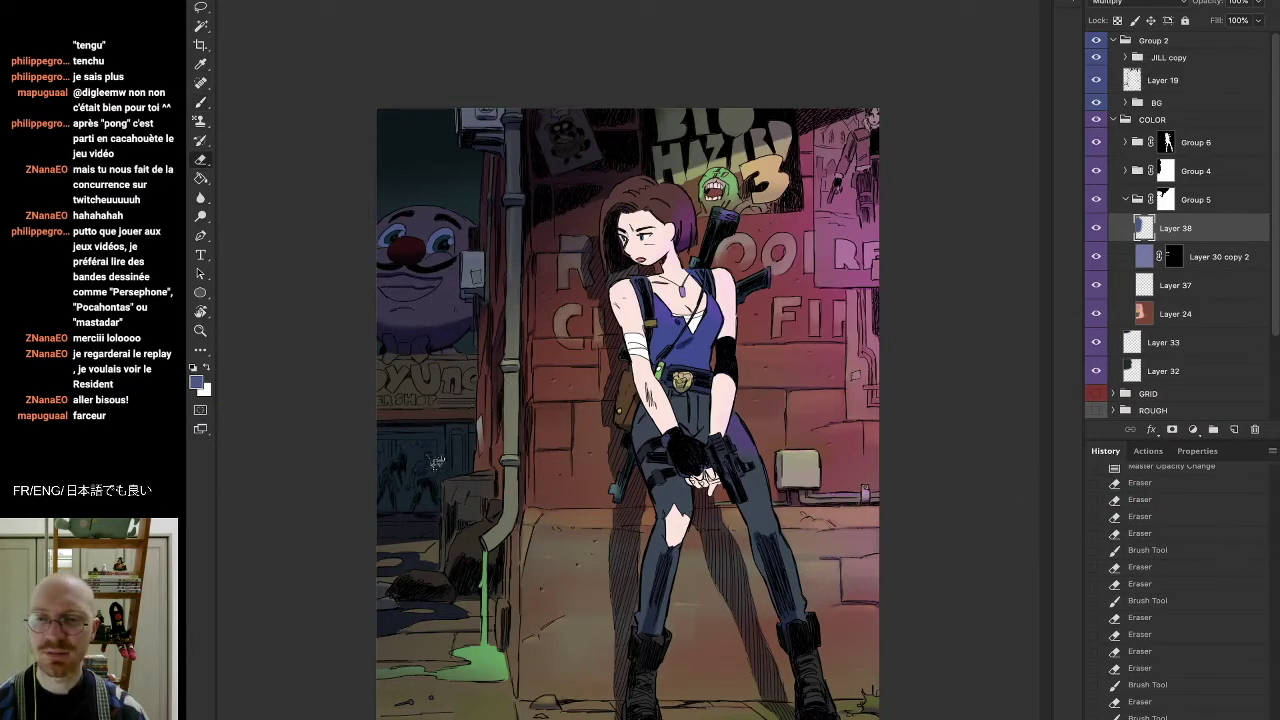
right_click(473, 405)
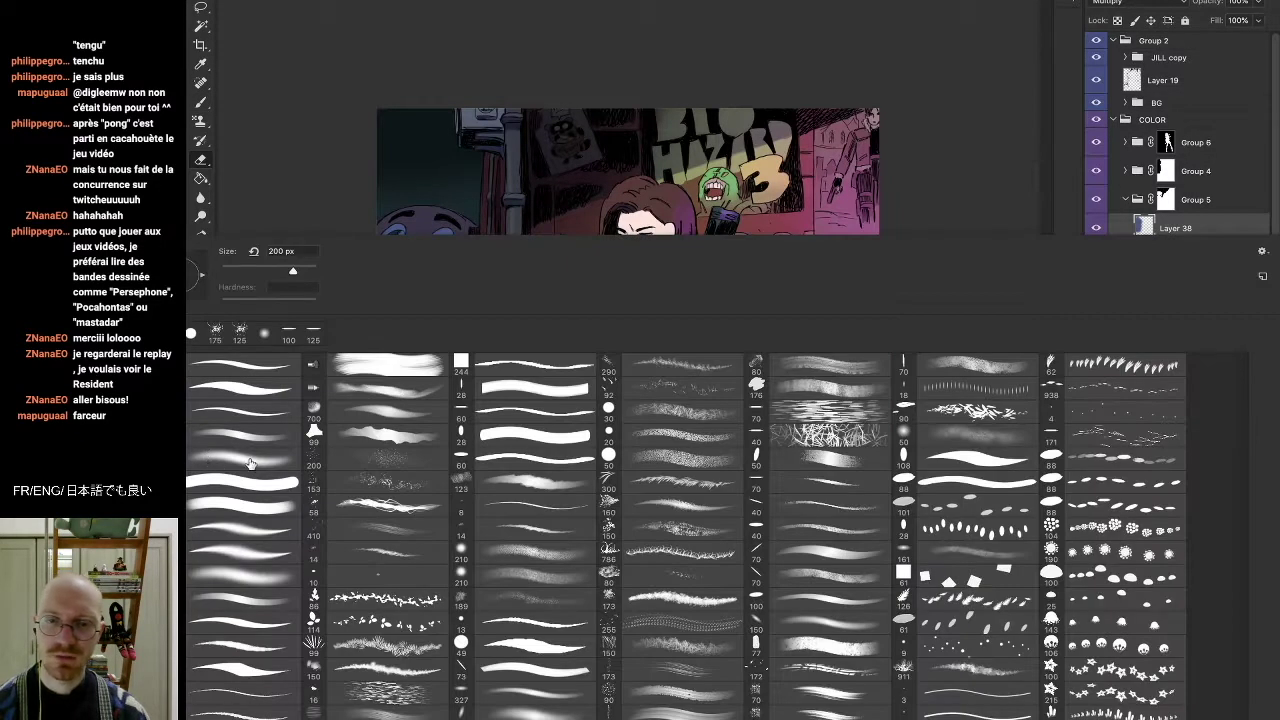
key(Escape)
key(b)
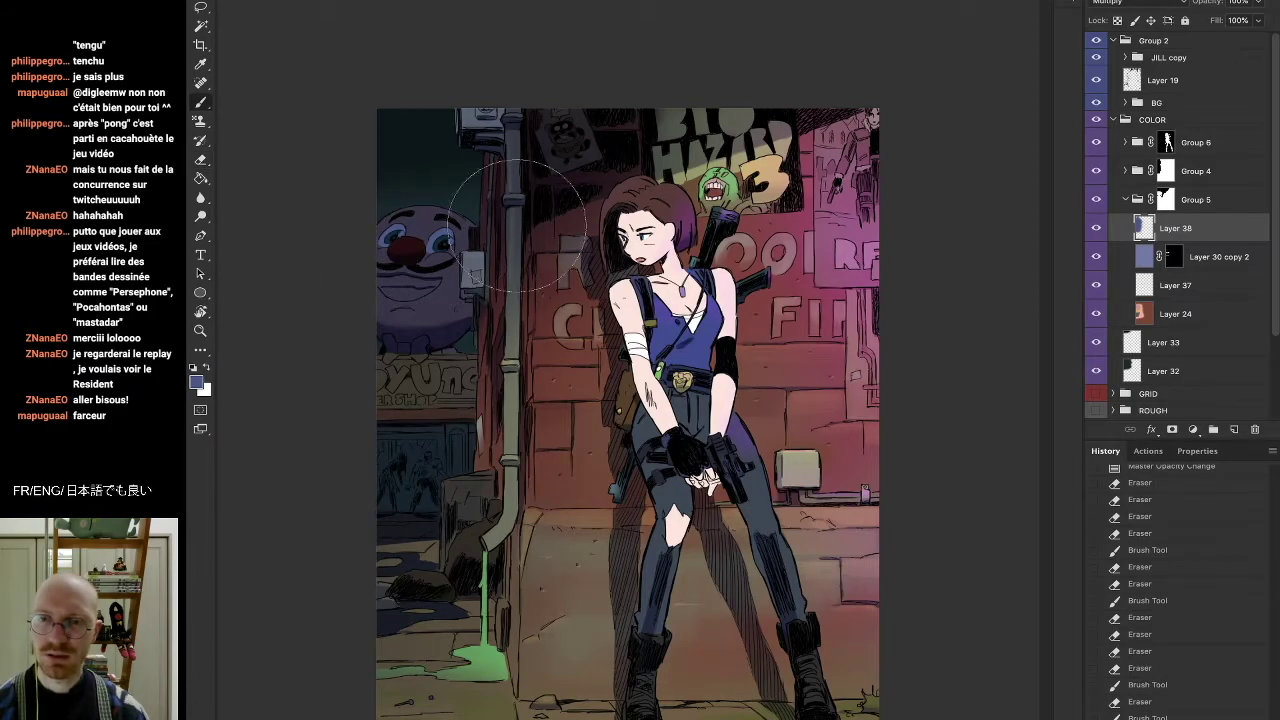
mouse_move(740, 513)
mouse_down()
mouse_move(620, 137)
mouse_move(726, 72)
mouse_up()
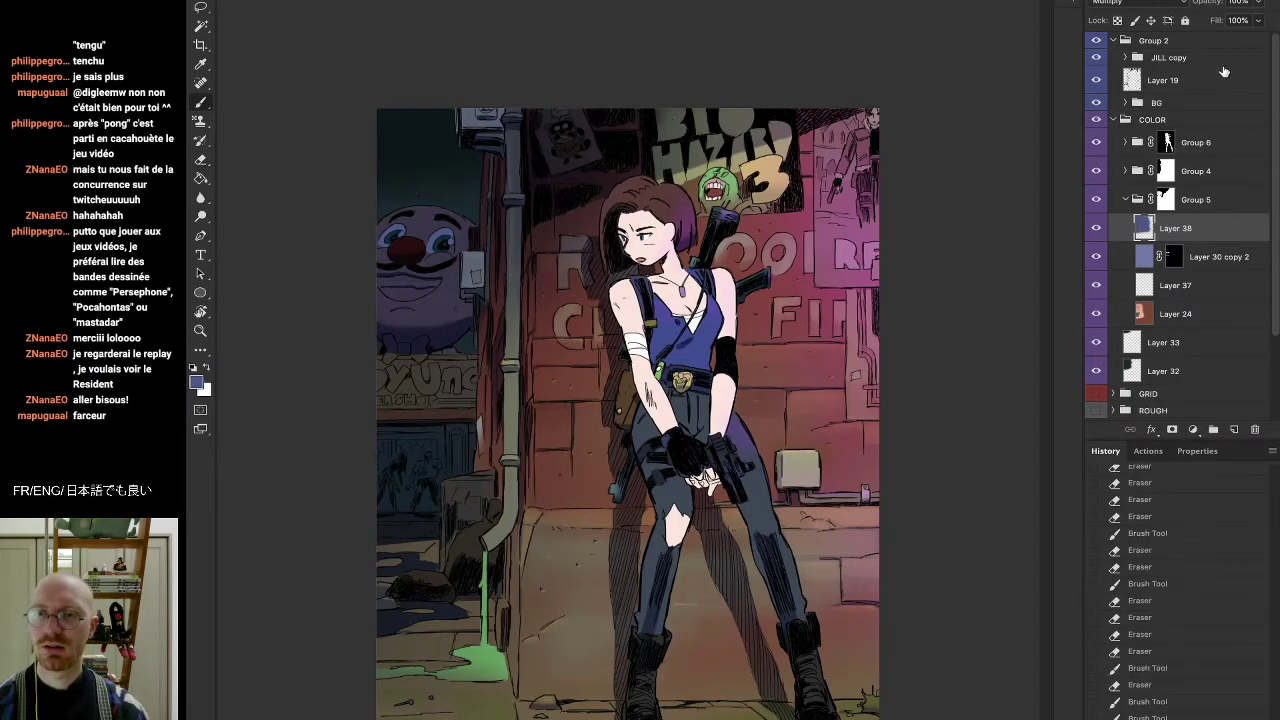
click(1173, 430)
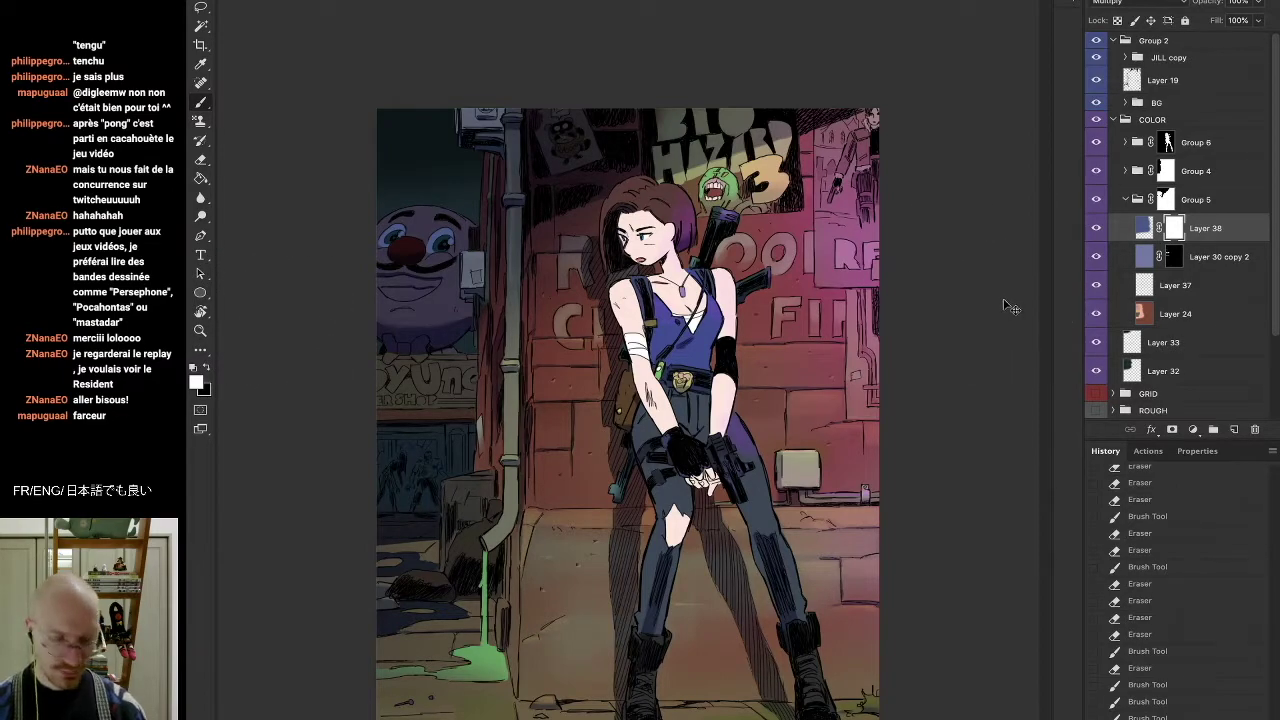
key(ctrl+z)
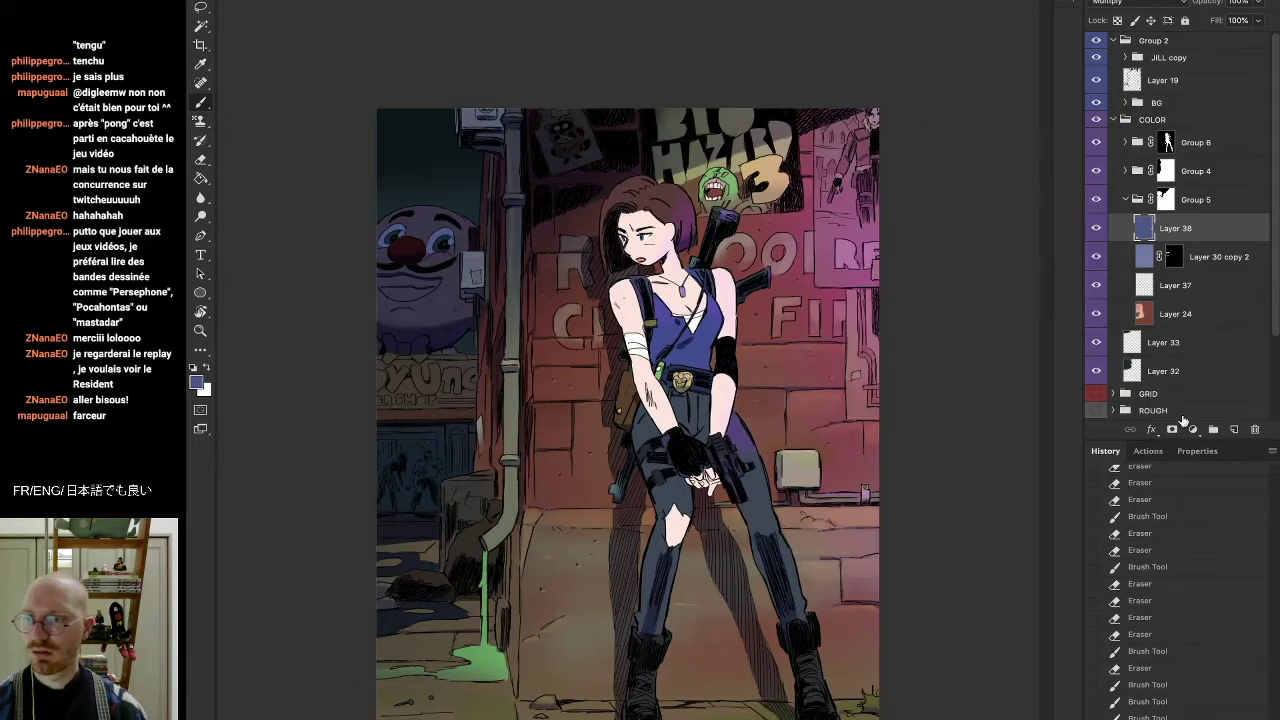
Mask the blue shadow layer and remove the shadow from the ground below the shopfront with an enlarged soft eraser
key(e)
right_click(395, 316)
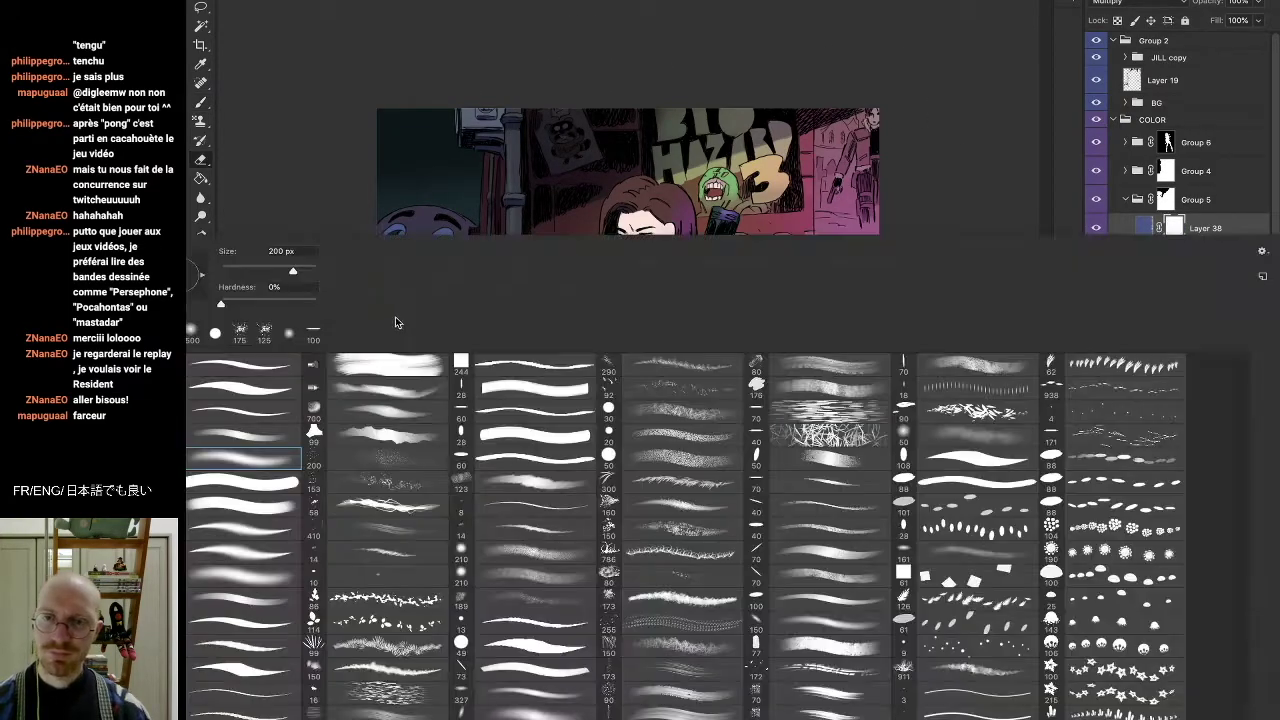
click(241, 576)
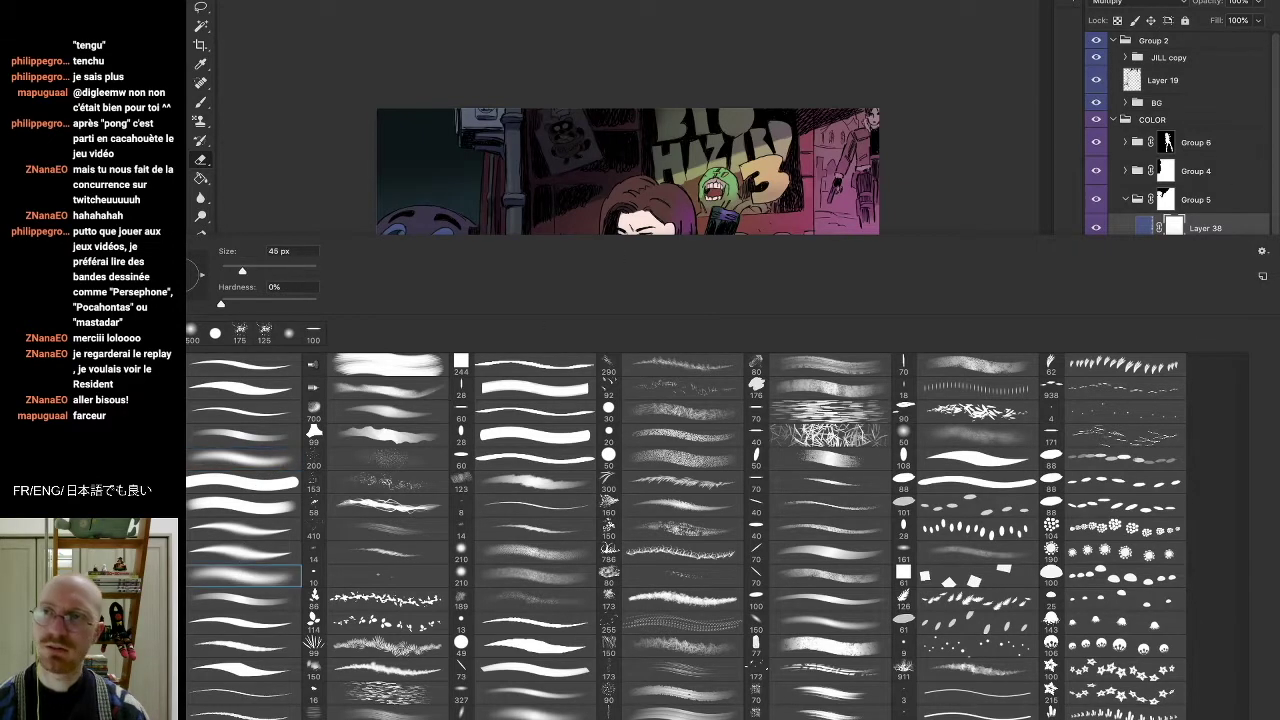
key(bracketright)
key(bracketright)
key(bracketright)
key(bracketright)
mouse_move(417, 527)
mouse_down()
mouse_move(563, 544)
mouse_move(363, 542)
mouse_move(570, 542)
mouse_move(340, 549)
mouse_move(546, 530)
mouse_move(364, 516)
mouse_move(615, 503)
mouse_up()
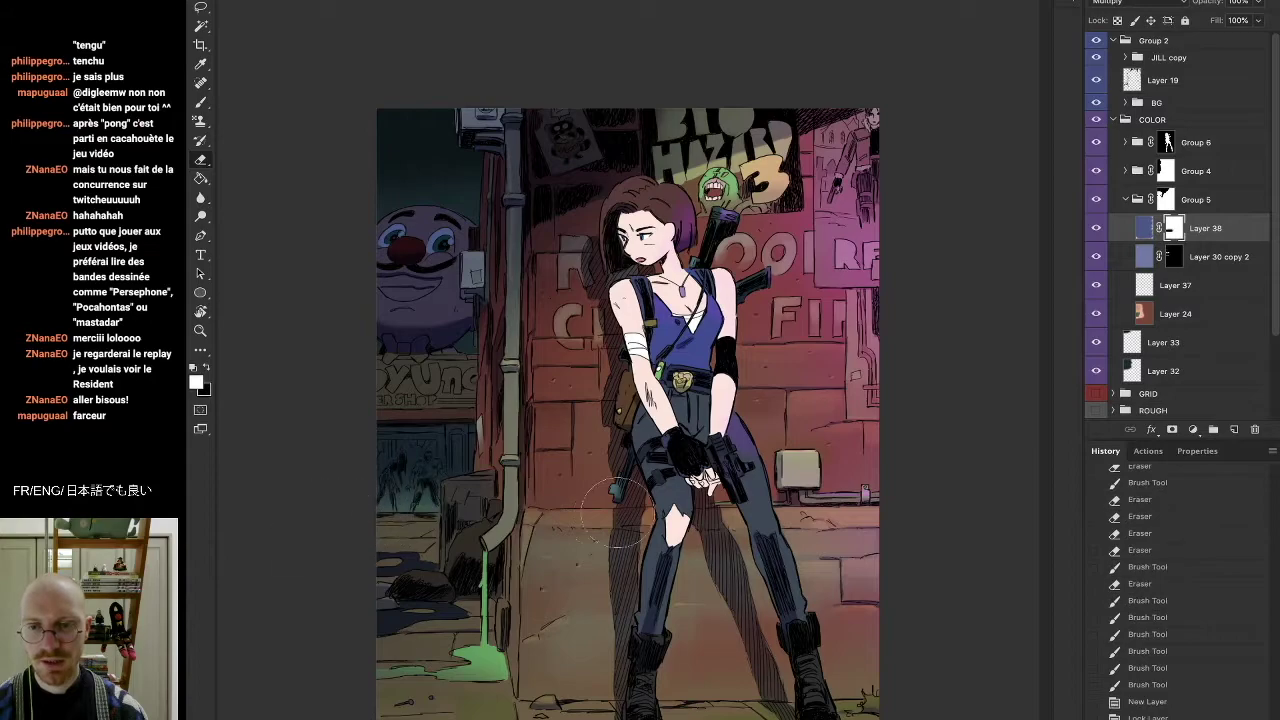
drag(338, 509, 615, 491)
Load a soft brush, add a new layer and set a bright pink paint colour based on the magenta wall
key(b)
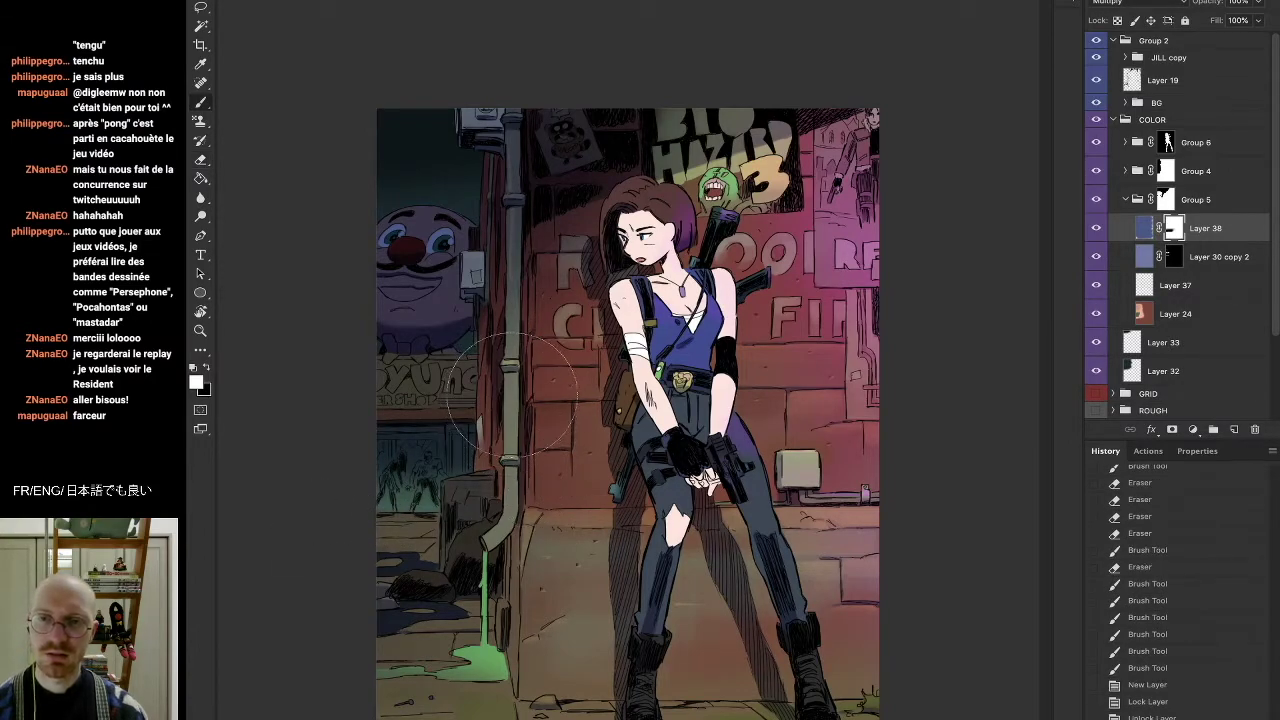
right_click(537, 269)
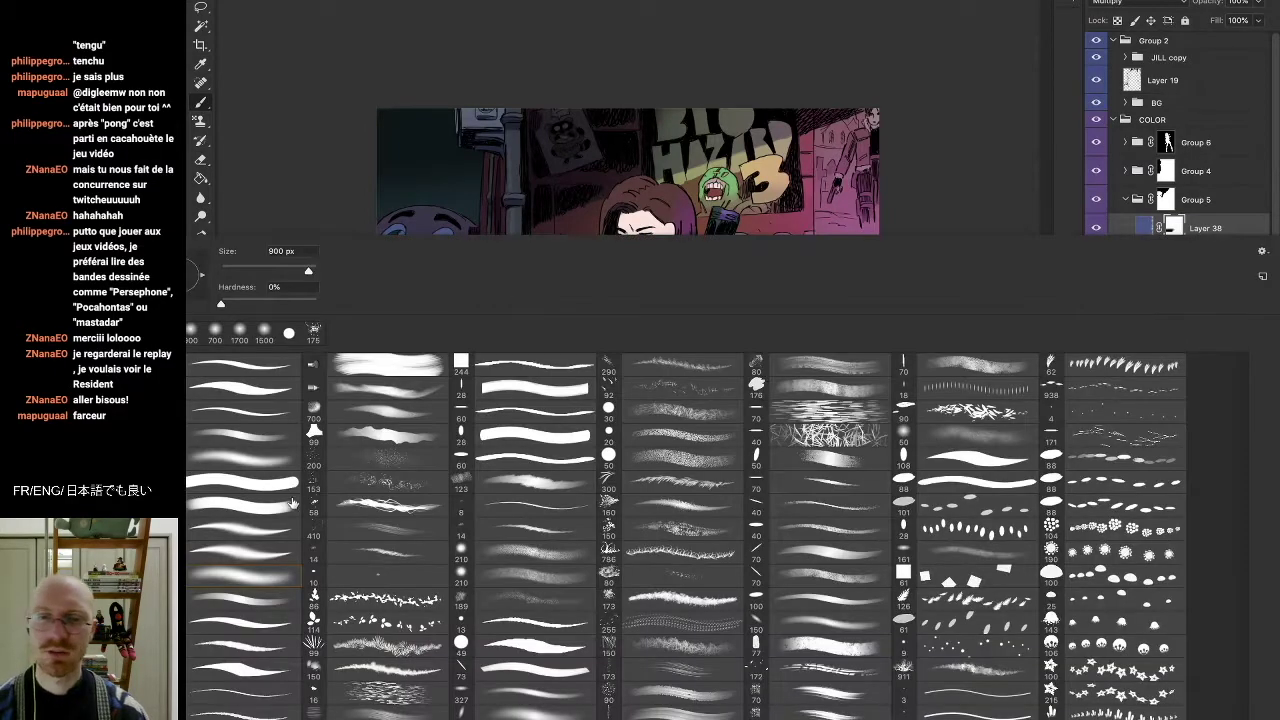
click(260, 573)
click(717, 57)
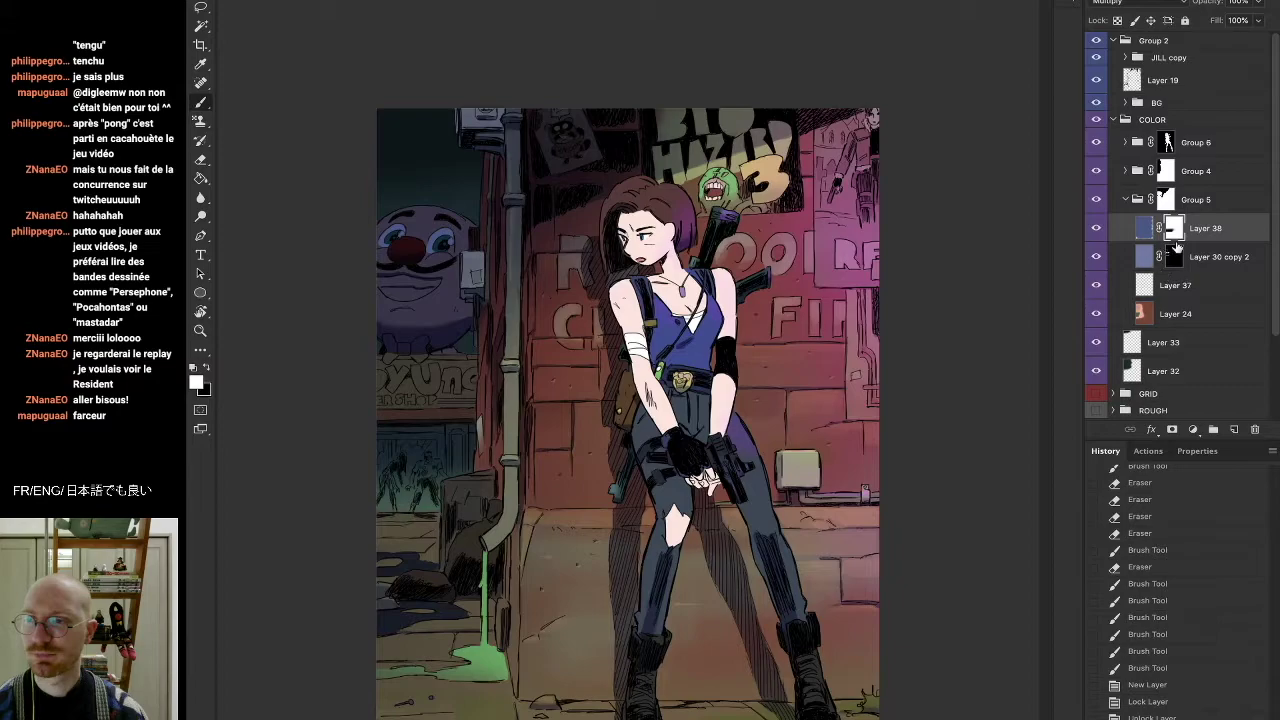
click(1234, 429)
alt+click(853, 222)
click(200, 381)
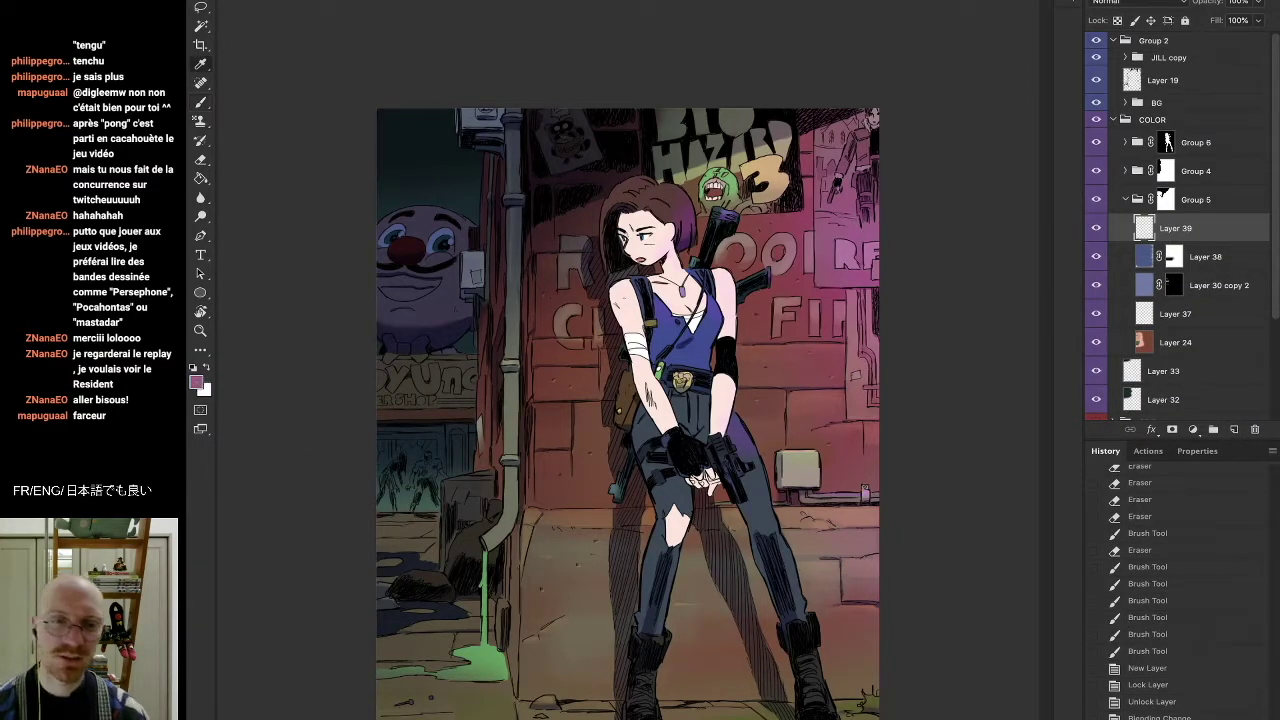
key(Return)
mouse_move(530, 290)
mouse_down()
mouse_move(425, 308)
mouse_move(477, 307)
mouse_up()
mouse_move(539, 359)
mouse_down()
mouse_move(329, 286)
mouse_move(430, 300)
mouse_up()
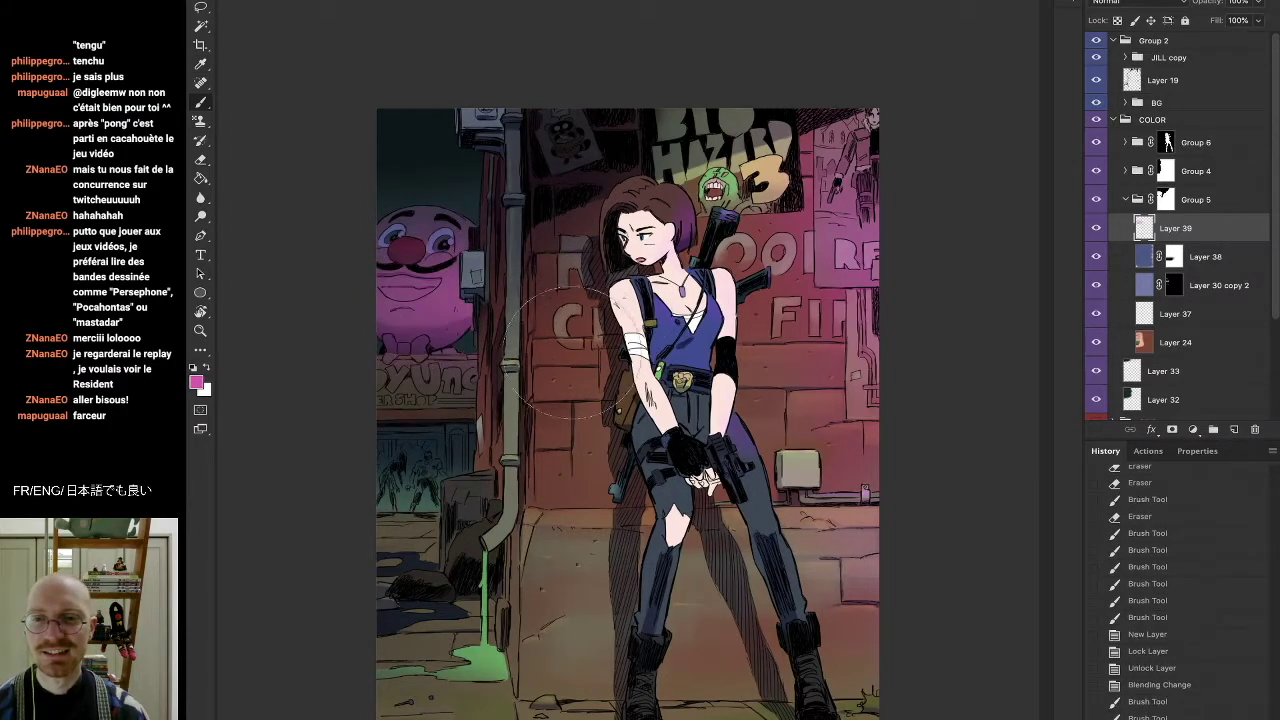
key(ctrl+z)
key(ctrl+z)
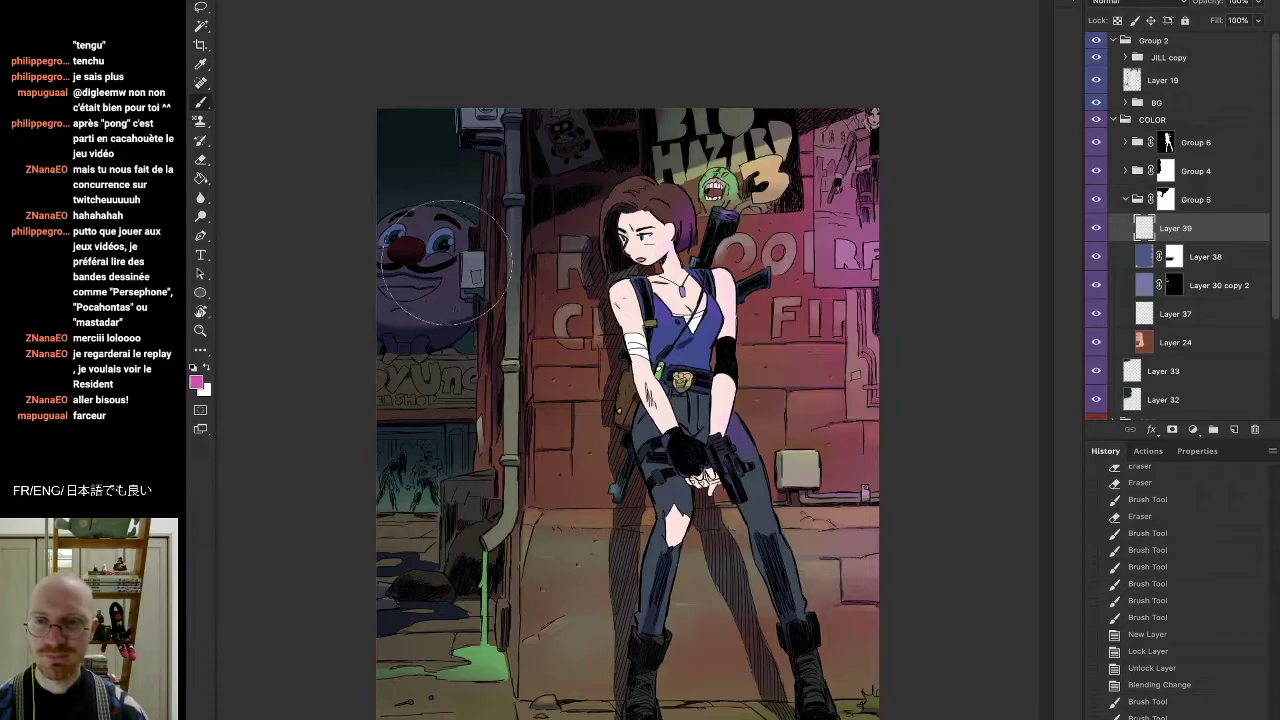
Paint a soft pink glow over the mascot, the shop sign and the upper part of the window
drag(411, 254, 450, 286)
mouse_move(480, 395)
mouse_down()
mouse_move(450, 415)
mouse_move(460, 400)
mouse_up()
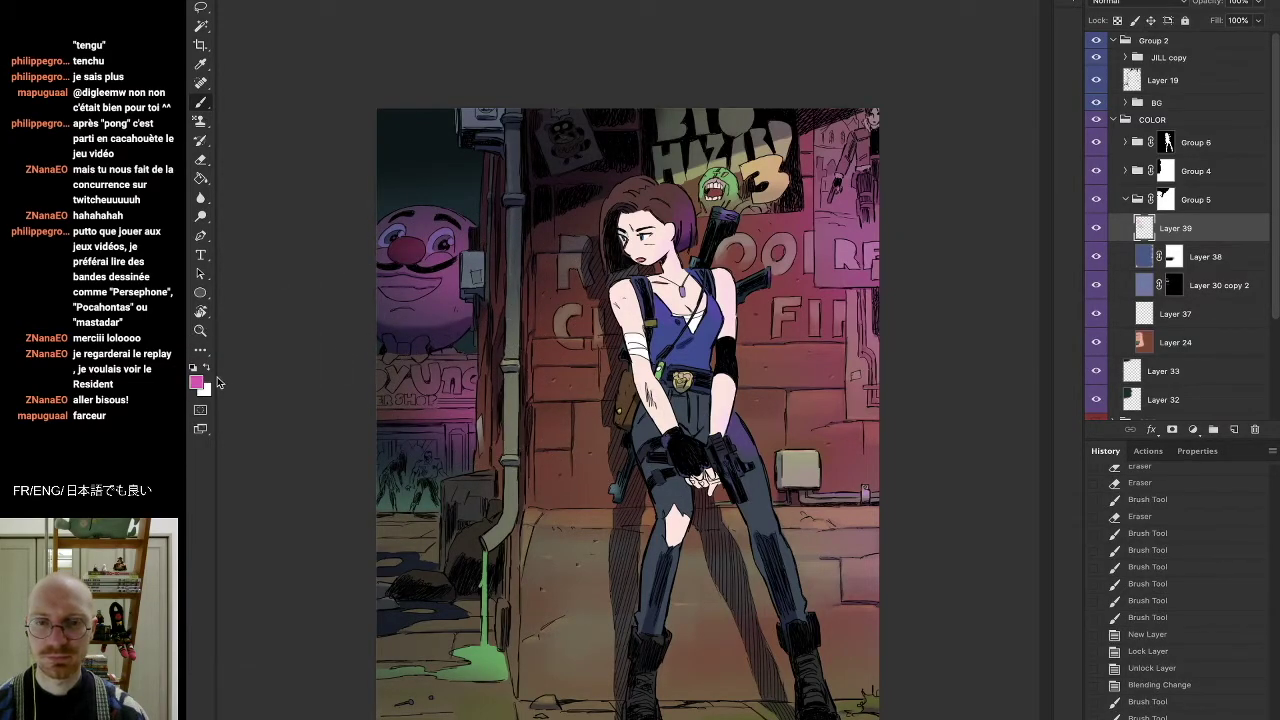
key(ctrl+u)
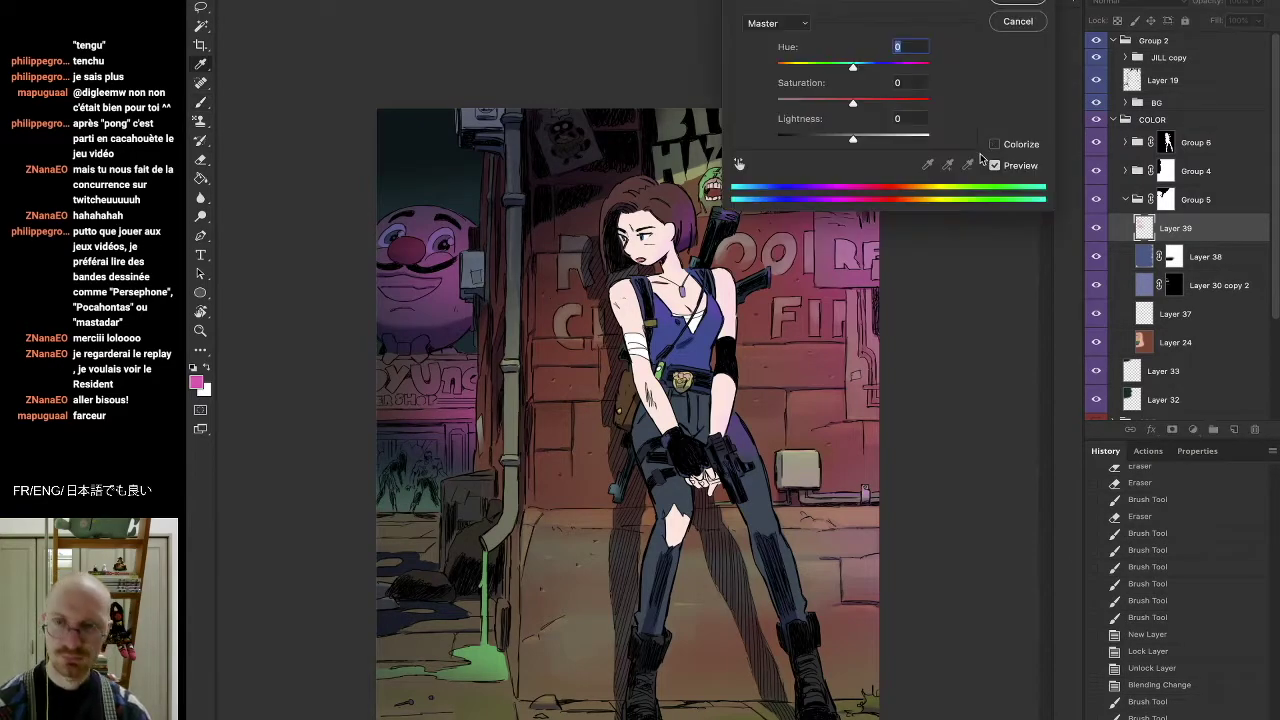
drag(907, 63, 931, 63)
click(808, 66)
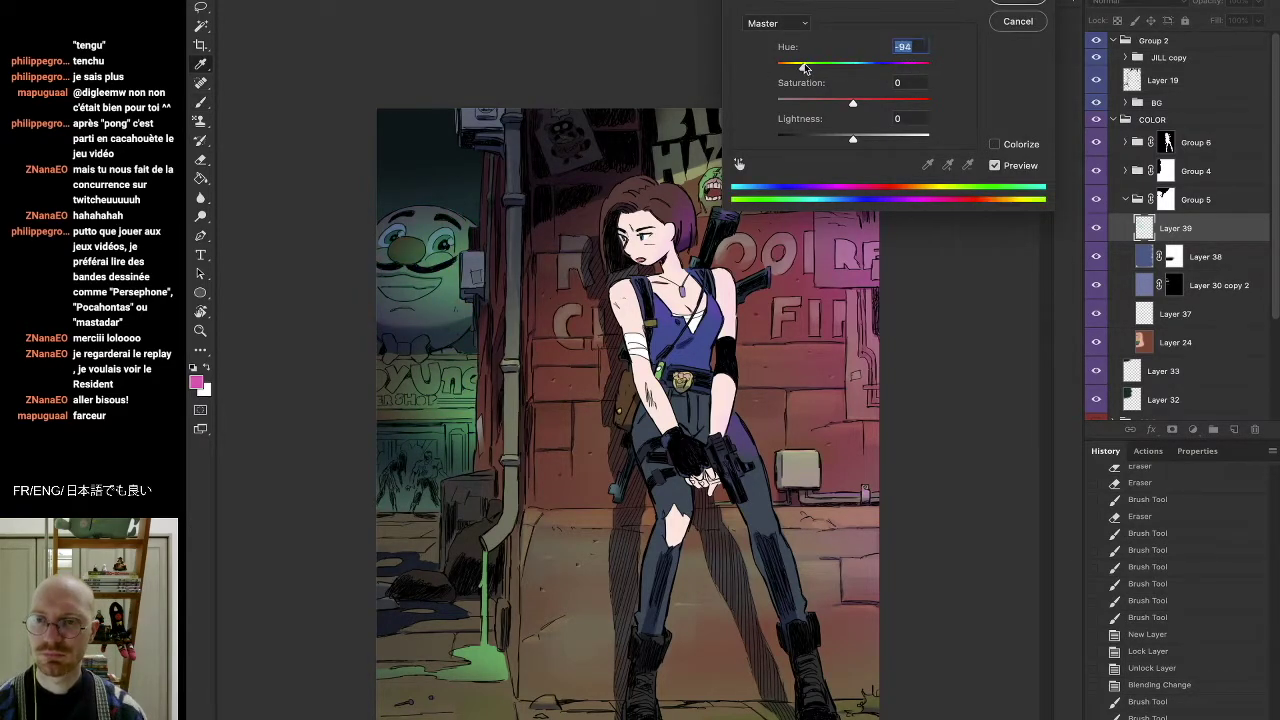
mouse_move(795, 68)
mouse_down()
mouse_move(774, 65)
mouse_move(862, 65)
mouse_move(817, 68)
mouse_up()
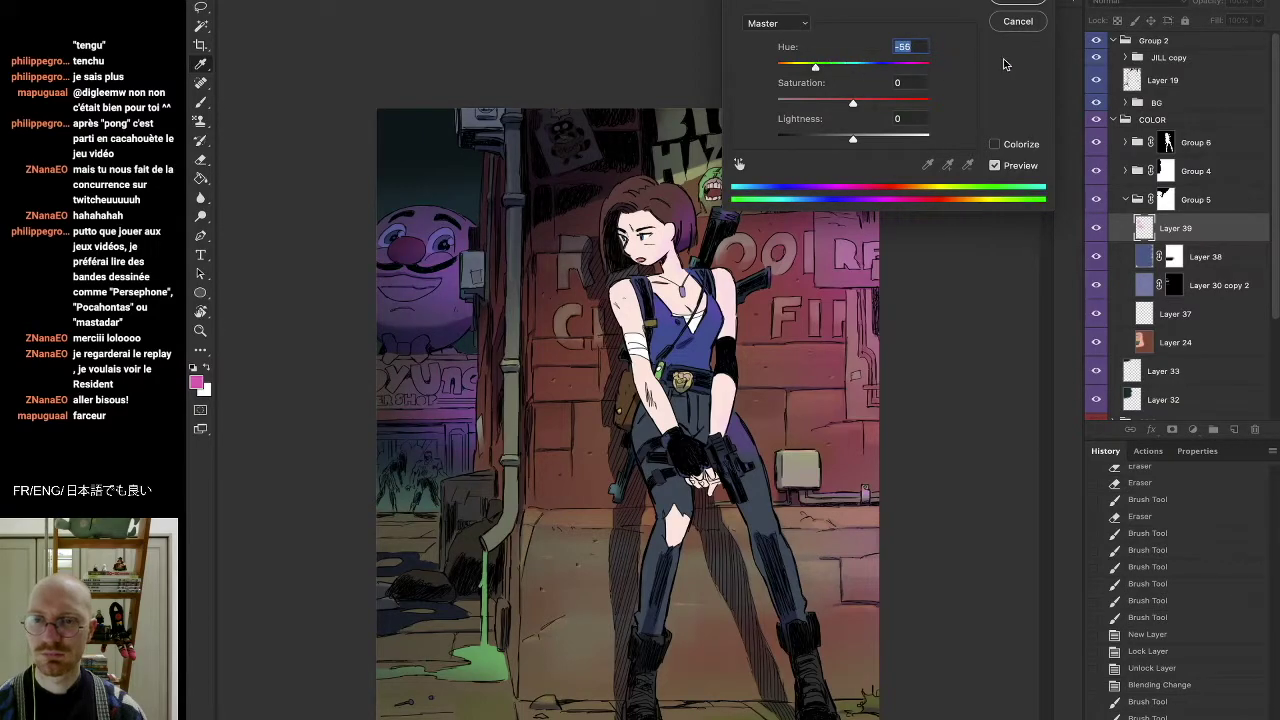
click(1018, 21)
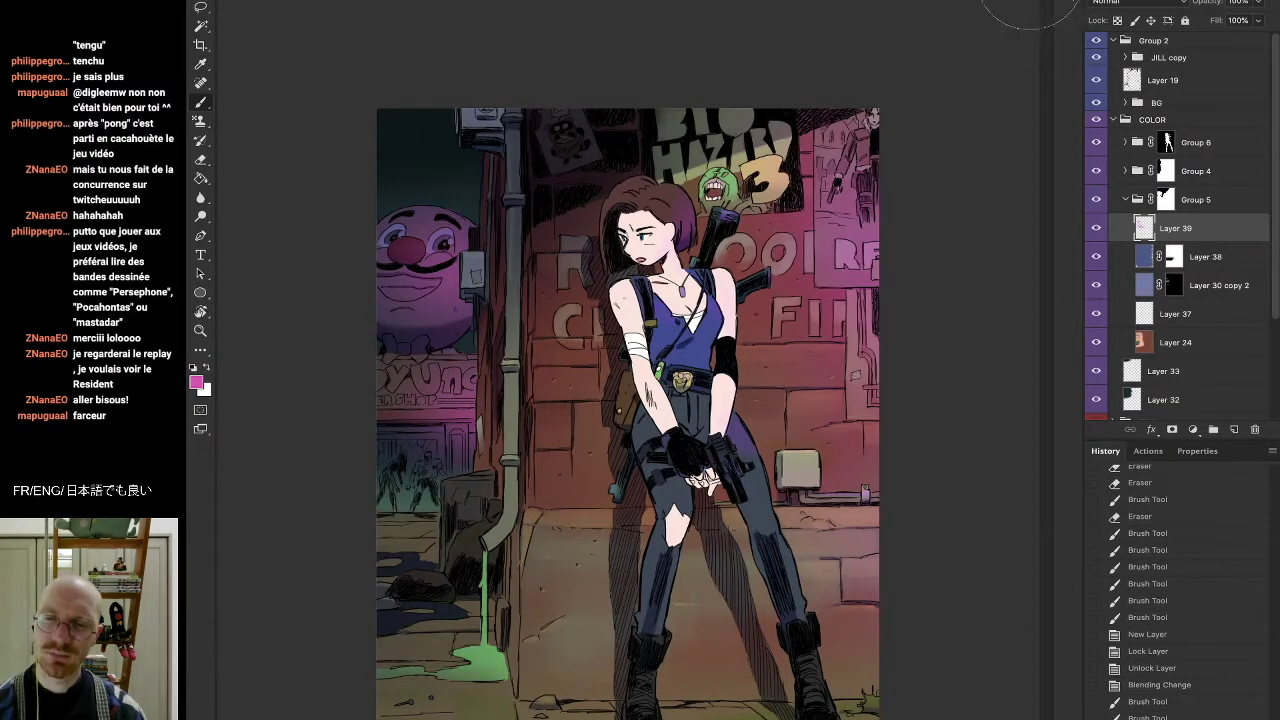
Strengthen the pink glow around the mascot and sign with a larger brush, and lower the layer's opacity to 74%
key(])
drag(448, 335, 418, 365)
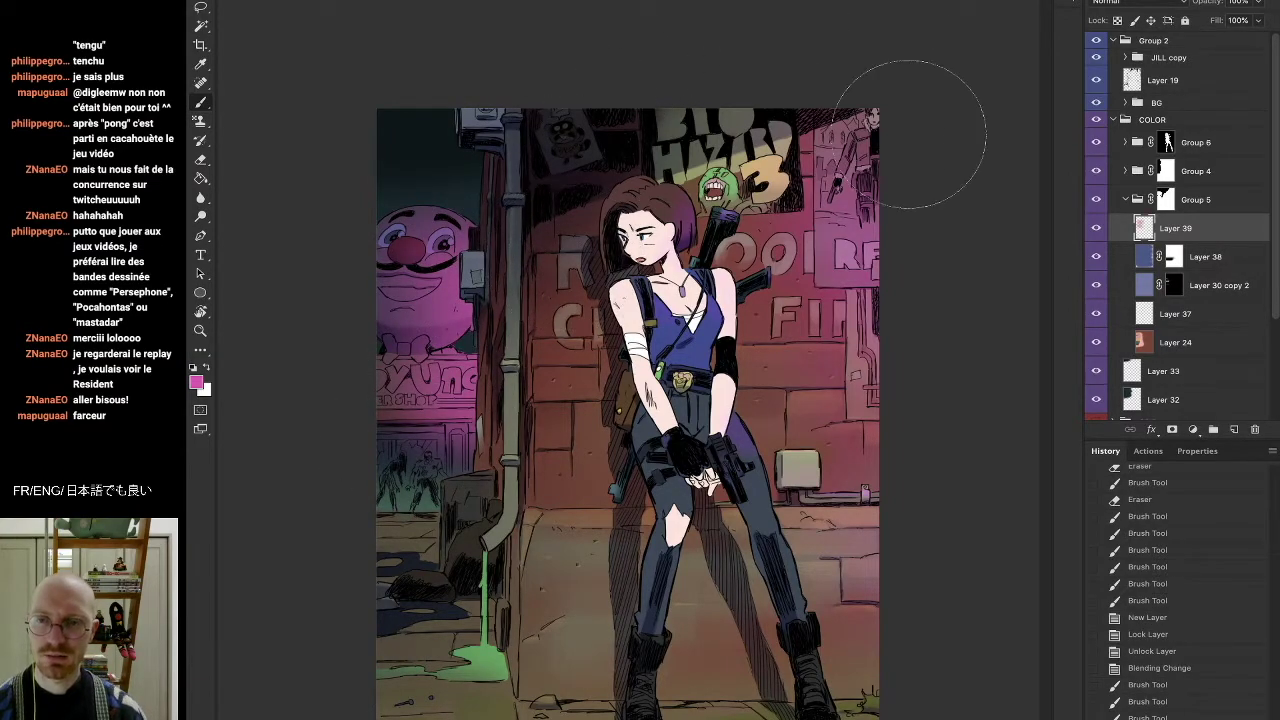
click(1258, 2)
drag(1262, 20, 1240, 20)
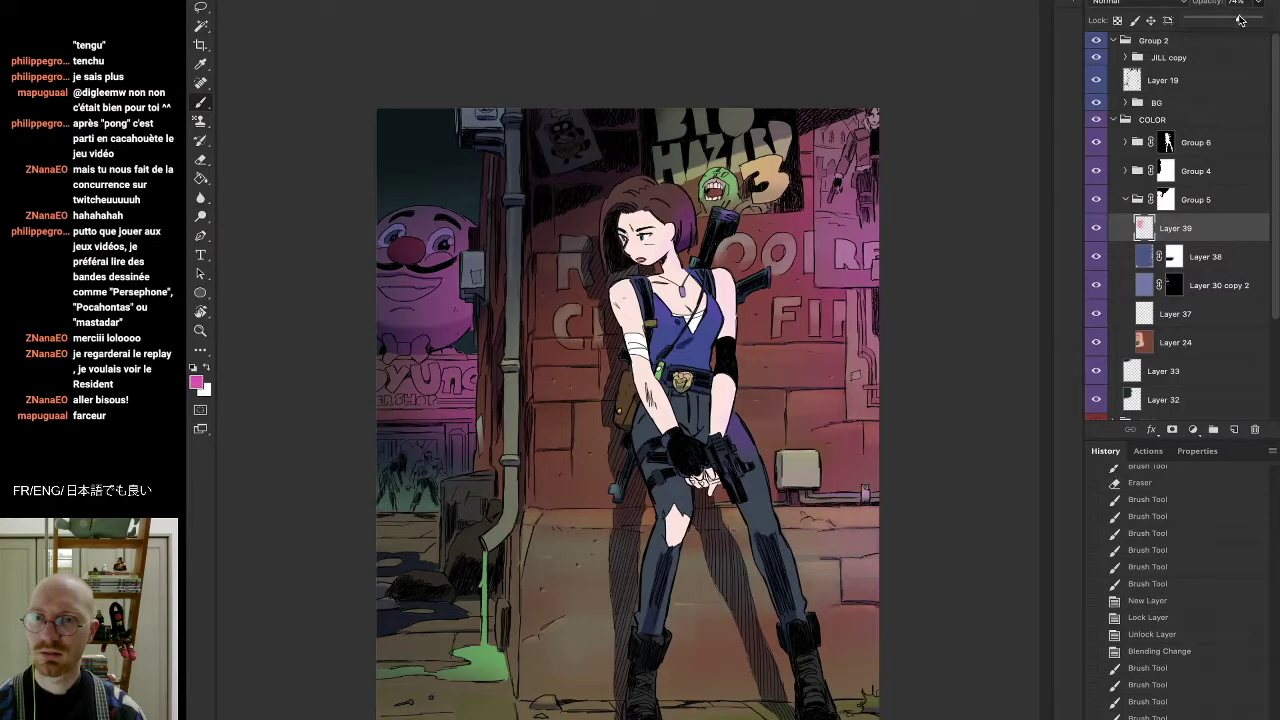
key(ctrl+b)
drag(833, 38, 736, 7)
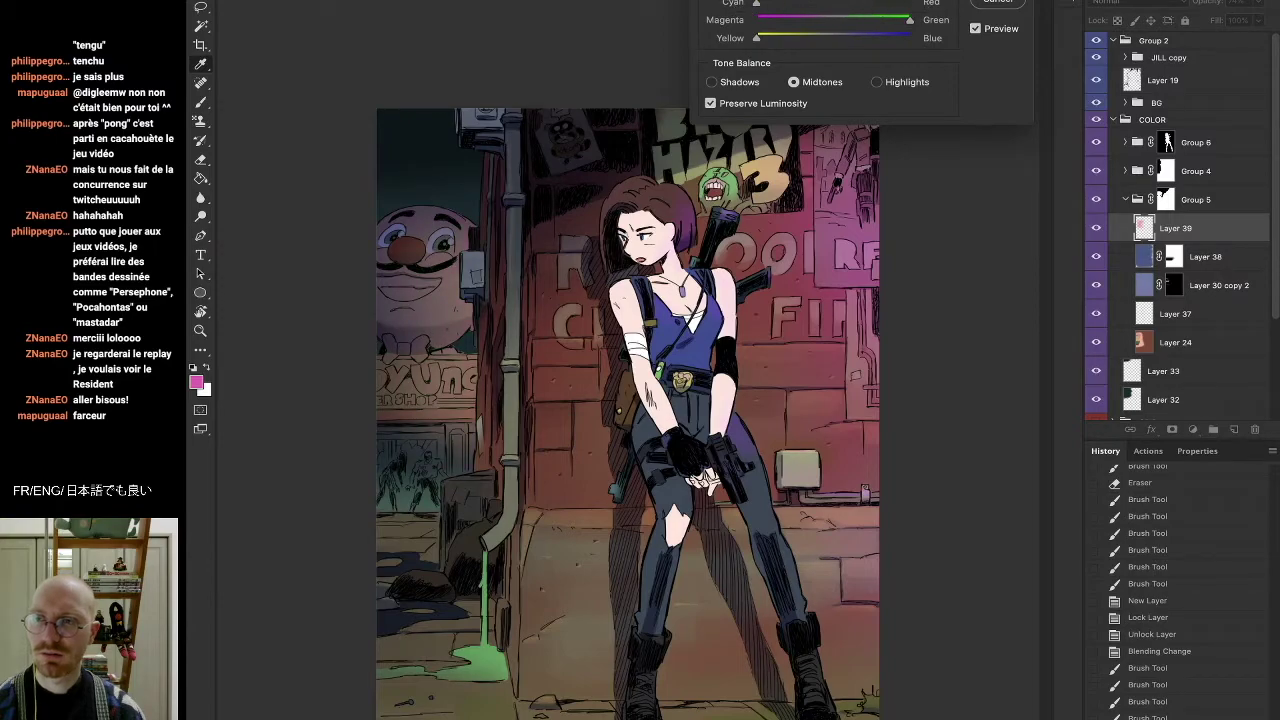
click(998, 3)
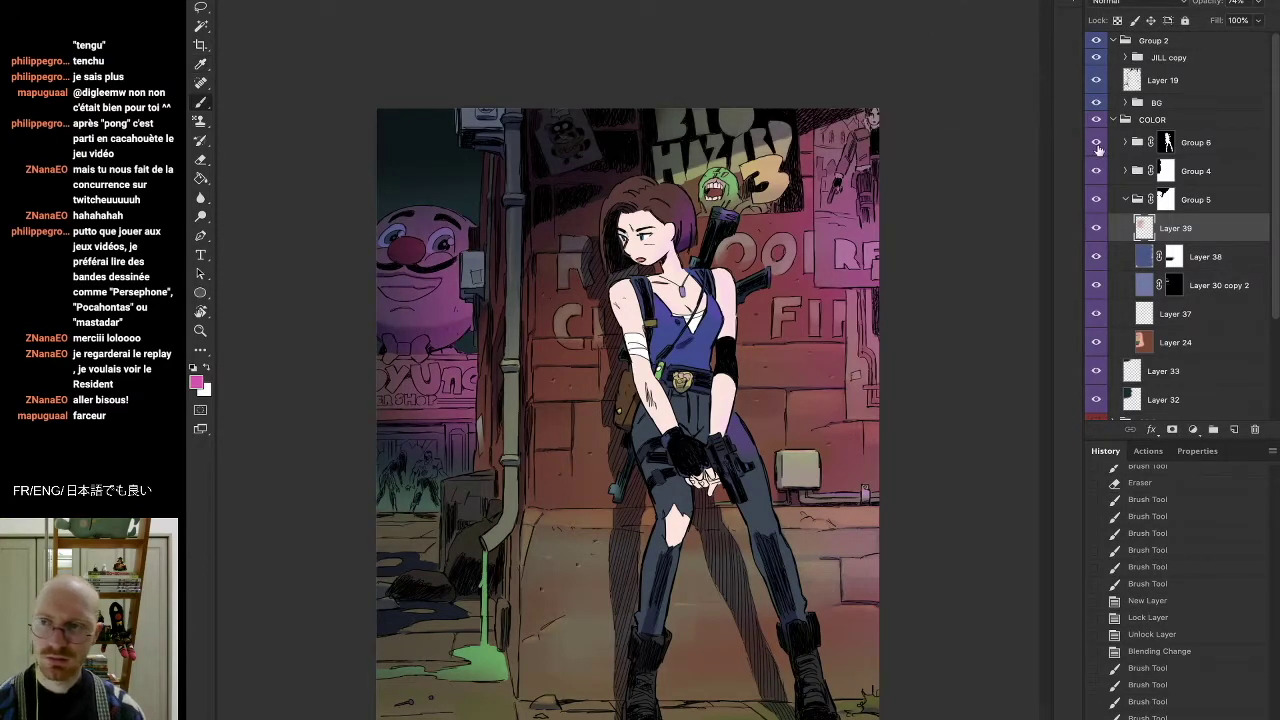
Hide the pink glow layer and paint a soft light-yellow glow over the mascot and shop sign on a new layer
click(1235, 429)
click(1096, 257)
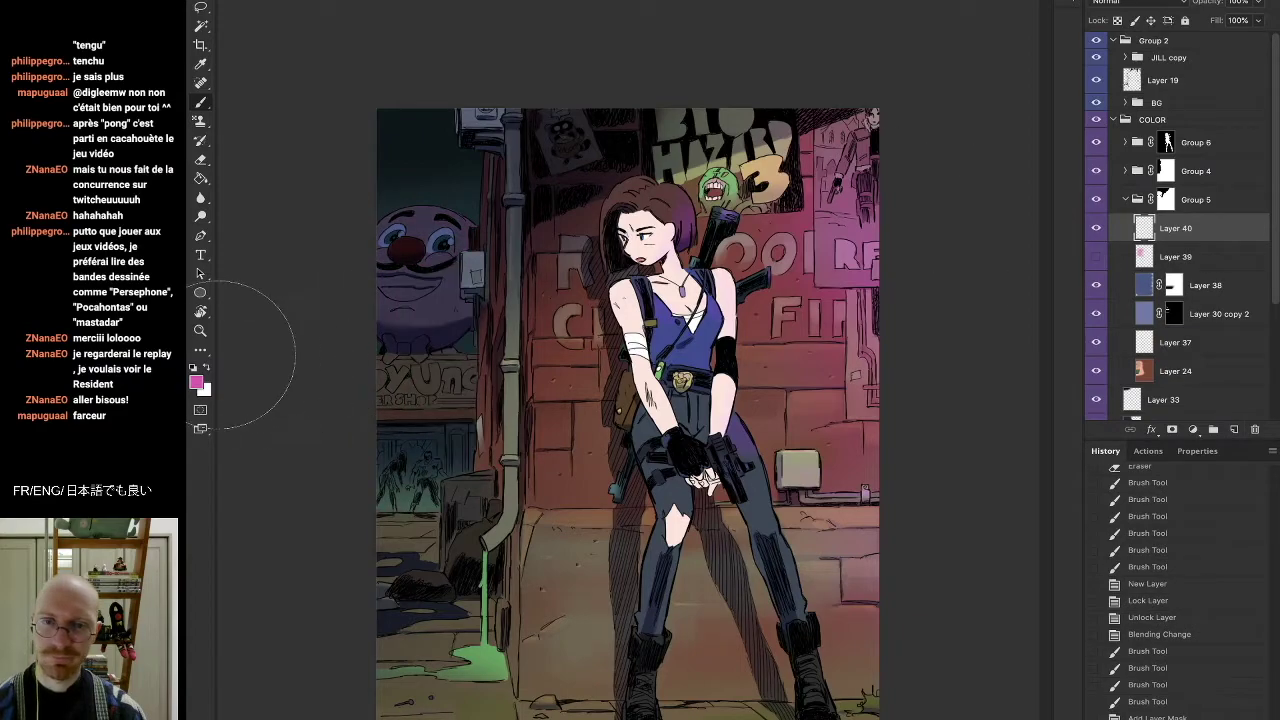
key(i)
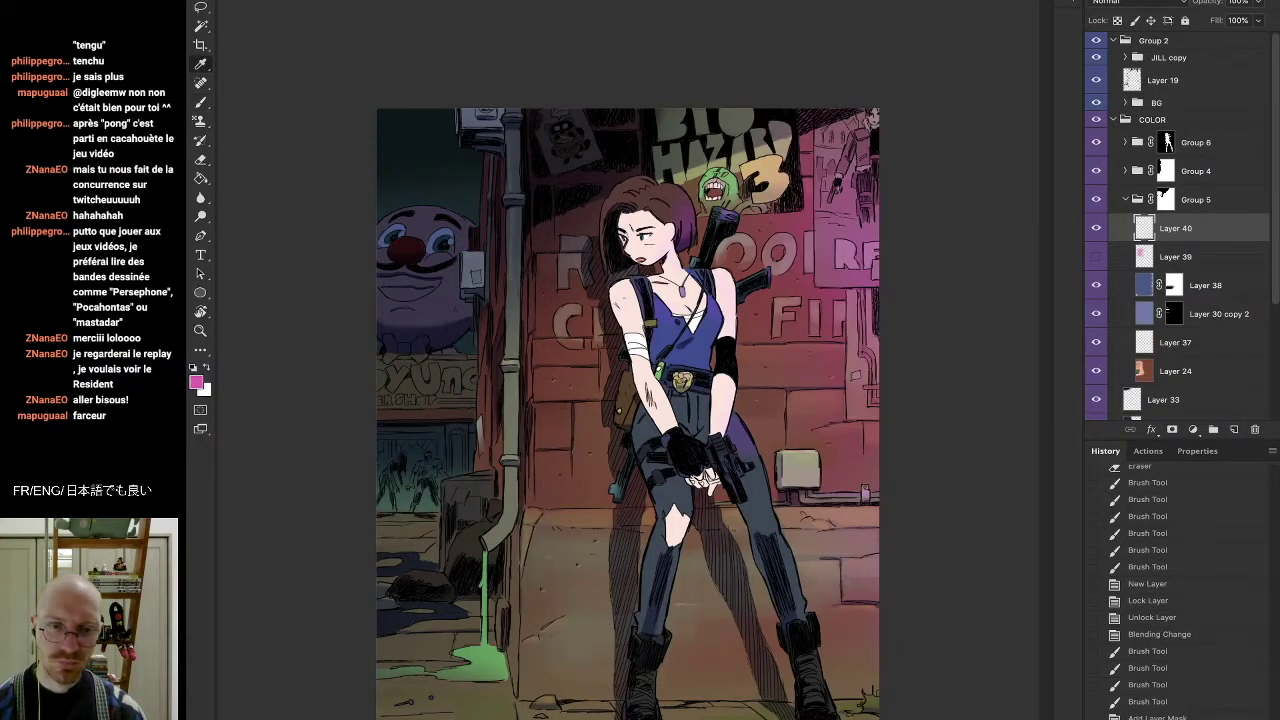
key(Return)
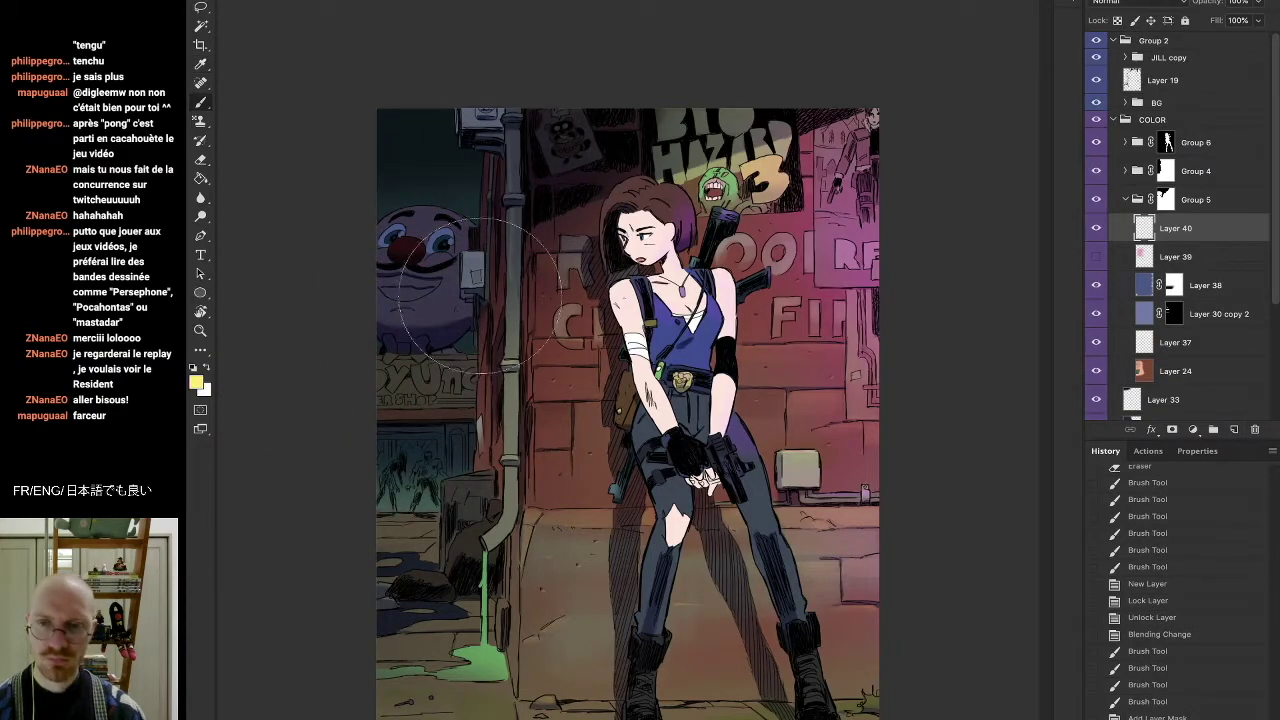
mouse_move(456, 276)
mouse_down()
mouse_move(432, 402)
mouse_move(440, 300)
mouse_up()
key(ctrl+z)
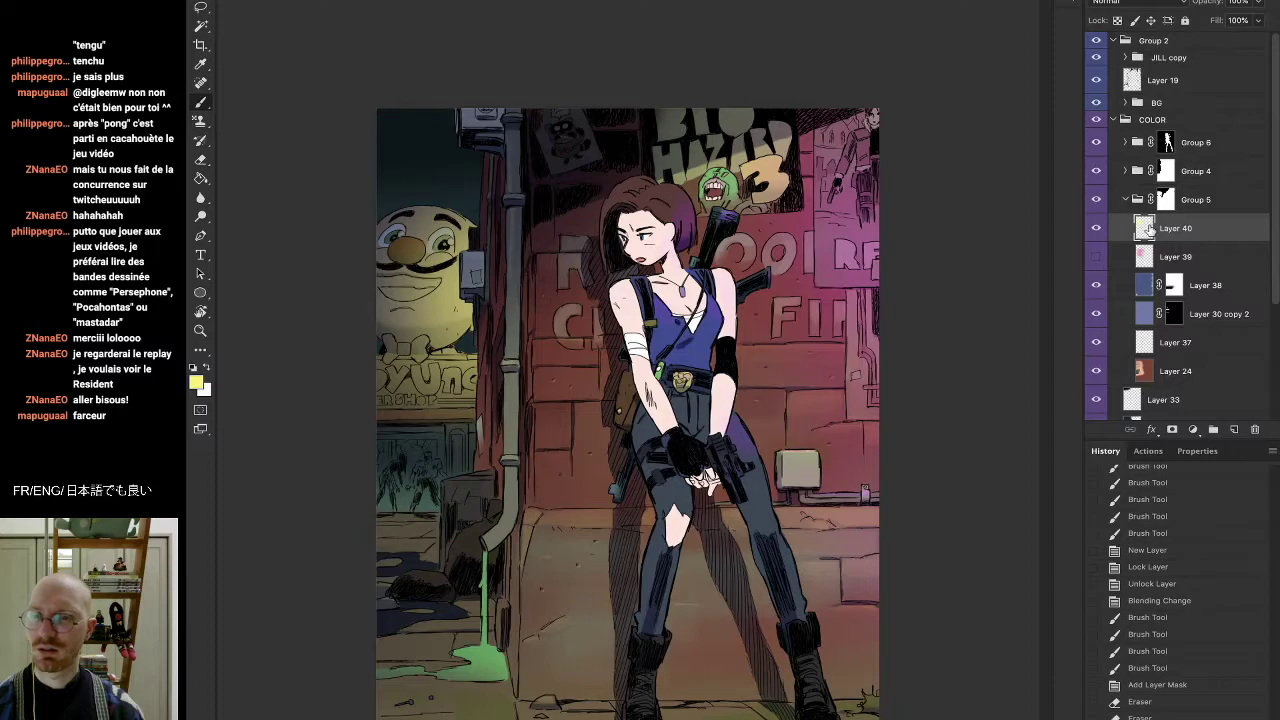
Show the pink glow instead of the yellow one, shift its hue to -57 and raise its layer opacity to 91%
click(1096, 228)
click(1097, 257)
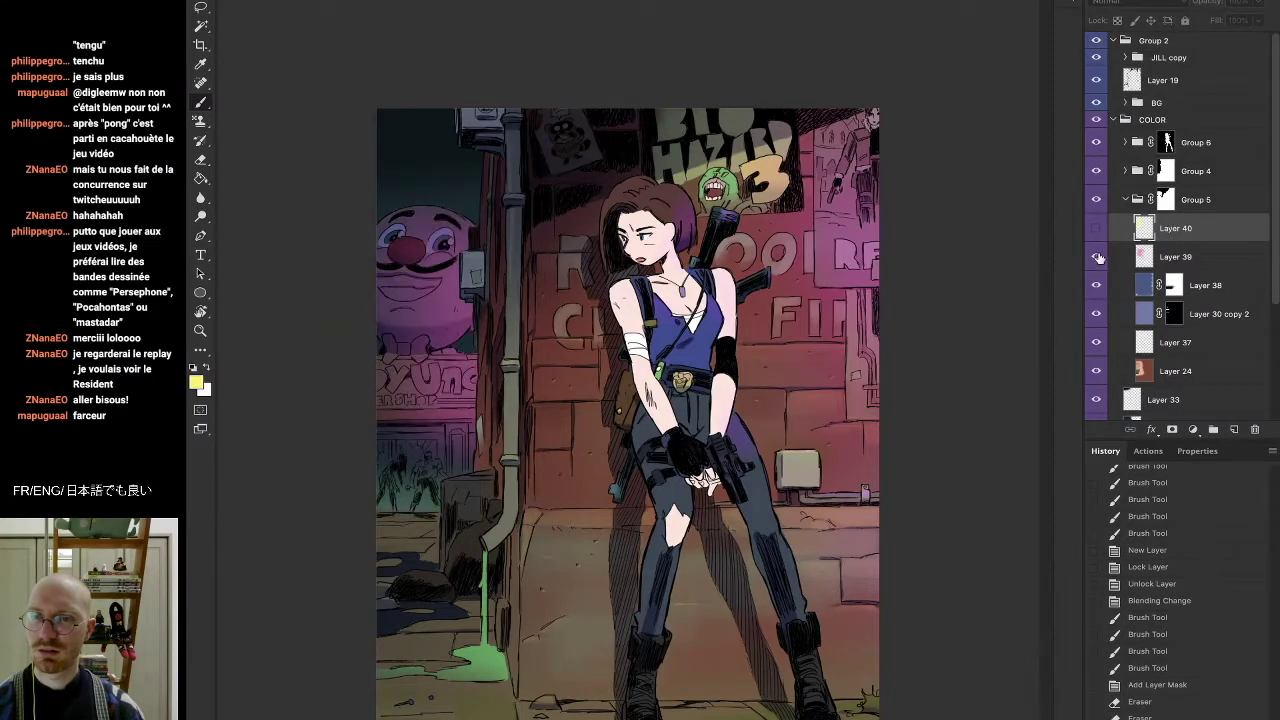
click(1190, 257)
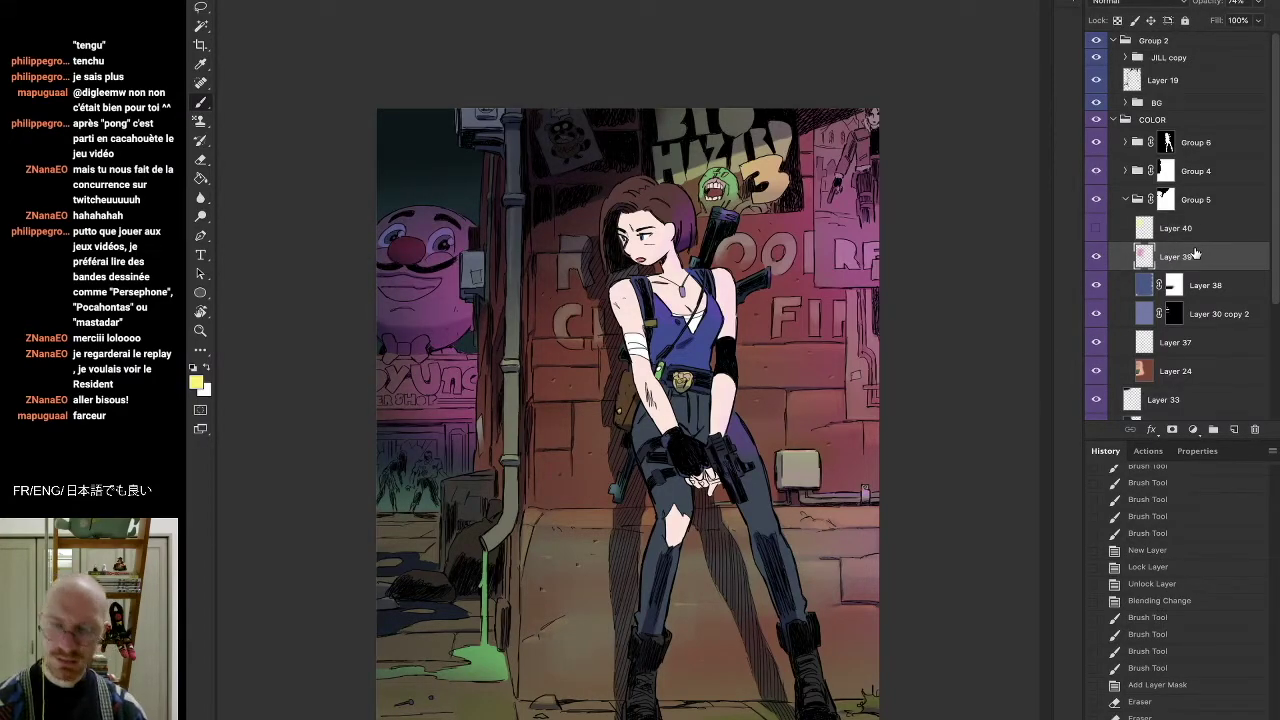
key(ctrl+u)
drag(853, 67, 823, 68)
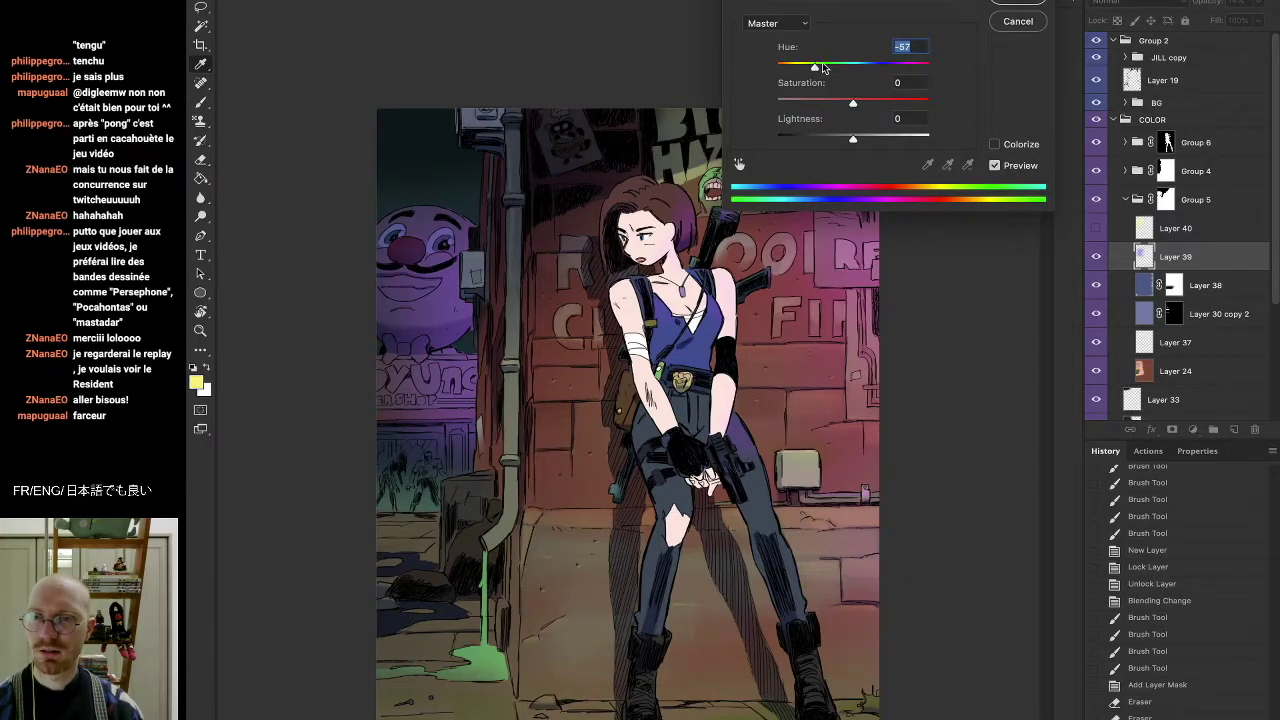
click(1018, 21)
click(1259, 3)
drag(1254, 18, 1262, 20)
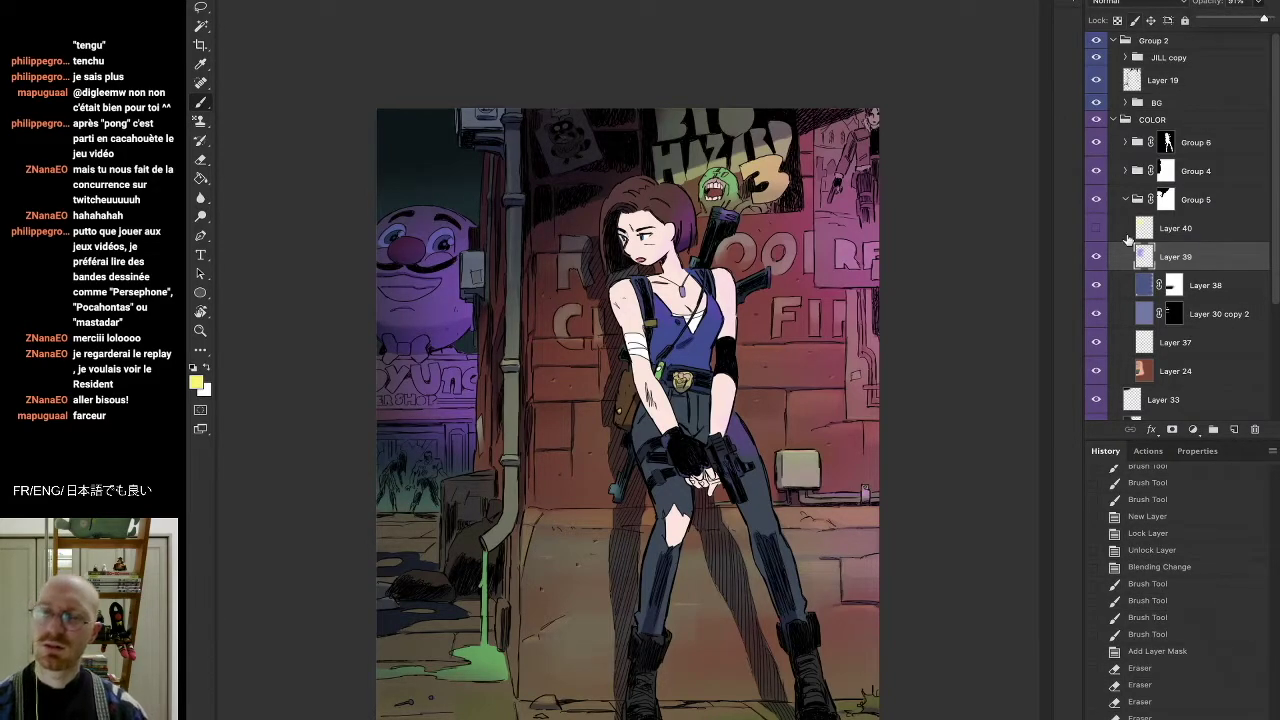
Show the yellow glow layer again and erase its paint from the mascot and the shop sign
click(1172, 229)
click(1096, 228)
key(e)
drag(453, 215, 440, 420)
Paint a yellow glow along the shop sign and its smaller lettering with a much smaller soft brush
key(b)
key(bracketleft)
key(bracketleft)
key(bracketleft)
key(bracketleft)
key(bracketleft)
key(bracketleft)
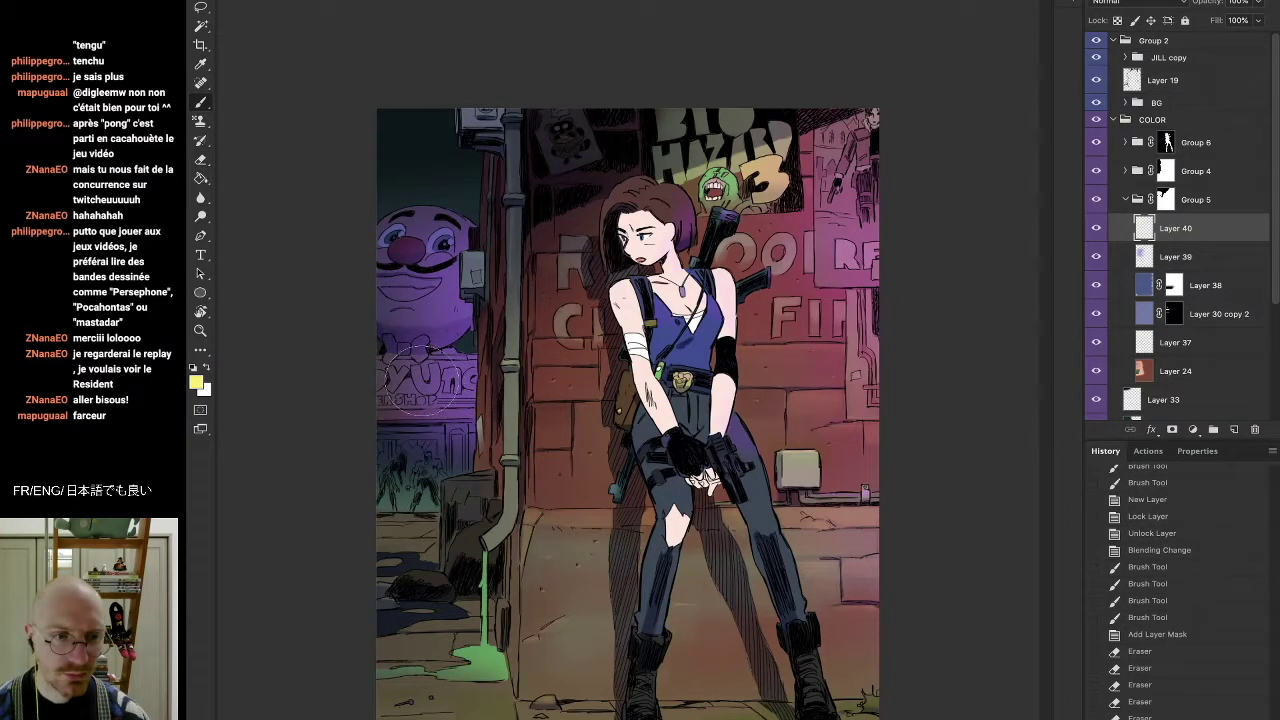
drag(382, 380, 535, 378)
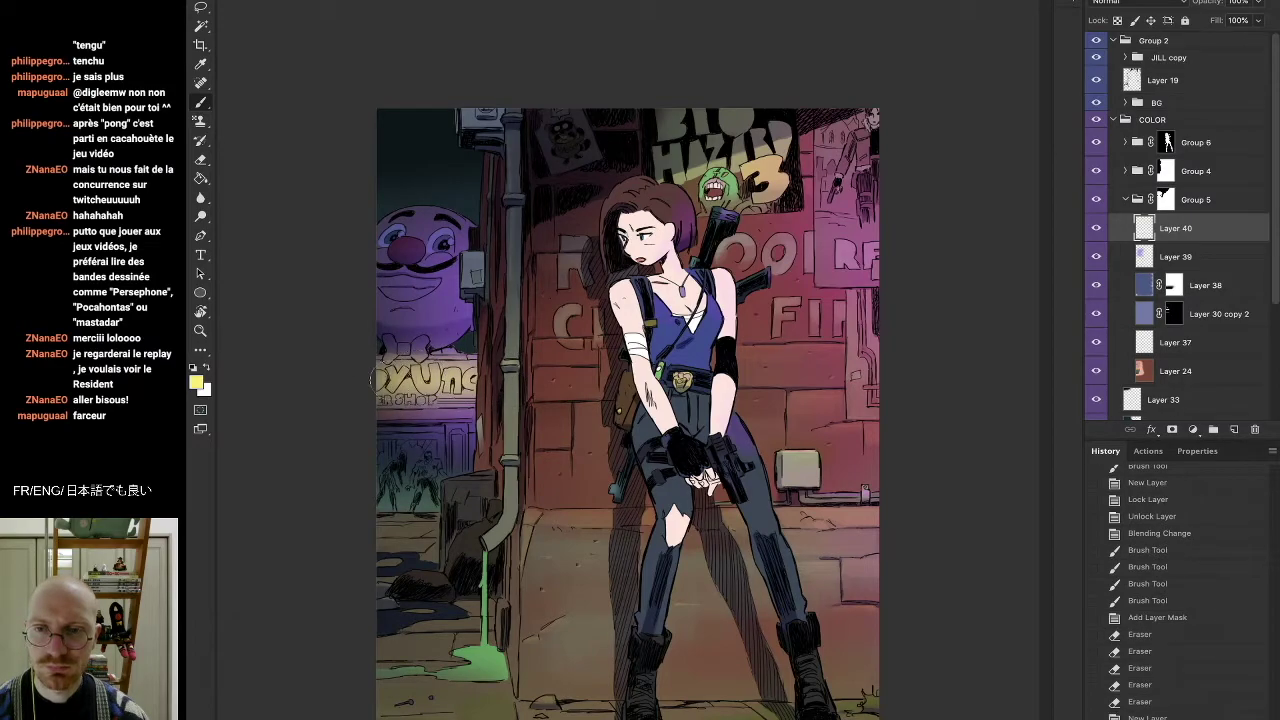
drag(382, 379, 488, 381)
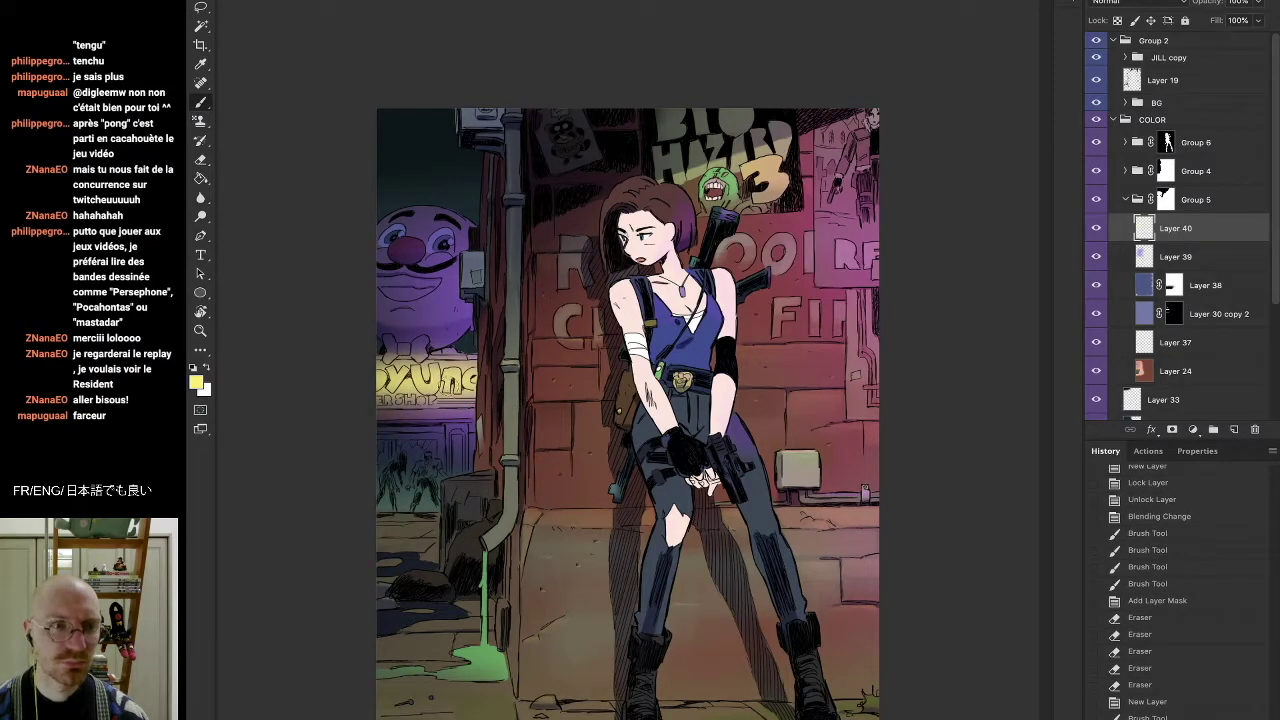
drag(398, 388, 471, 408)
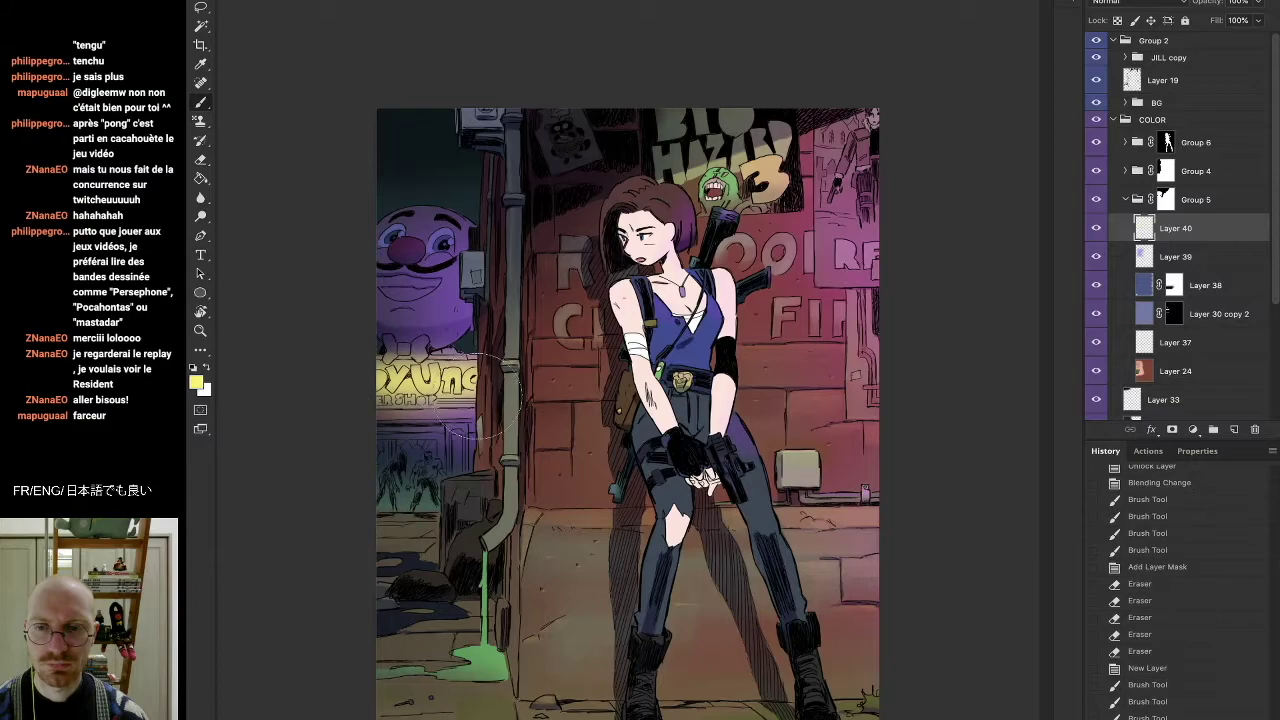
Erase the purple glow from around the shop sign and the window below it on the purple glow layer, reducing the eraser size
click(1114, 257)
key(e)
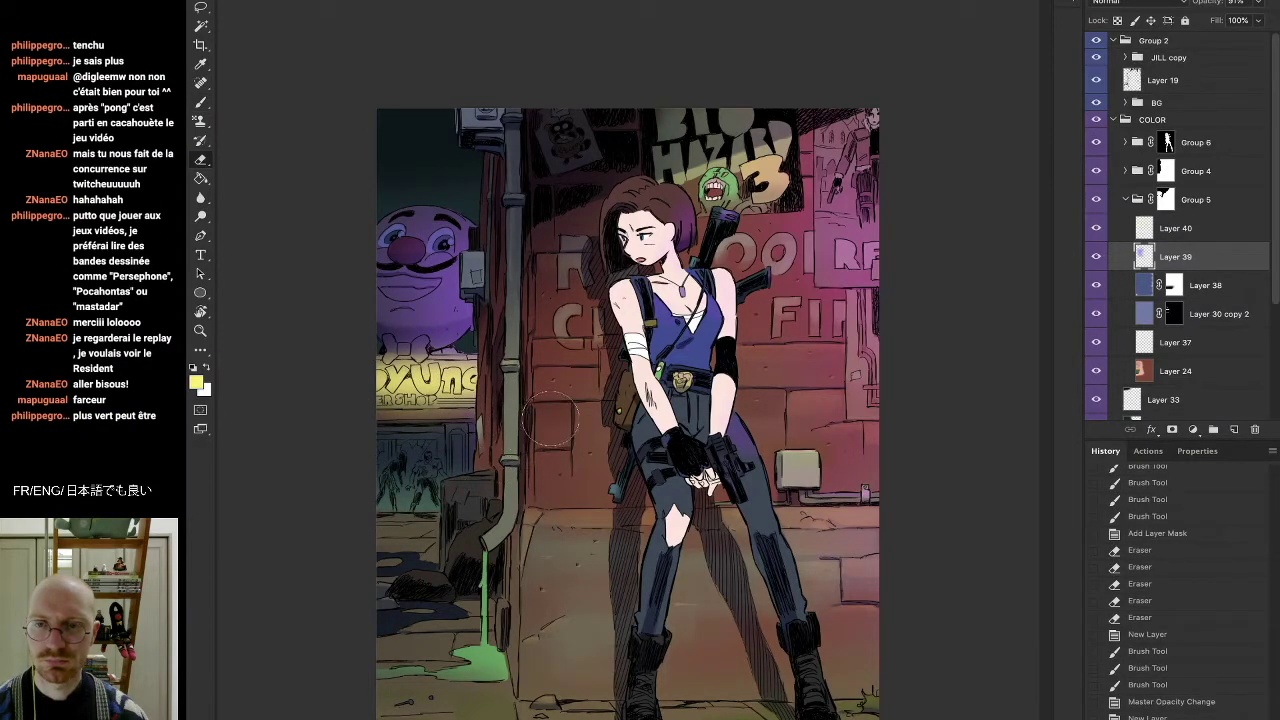
drag(378, 313, 468, 340)
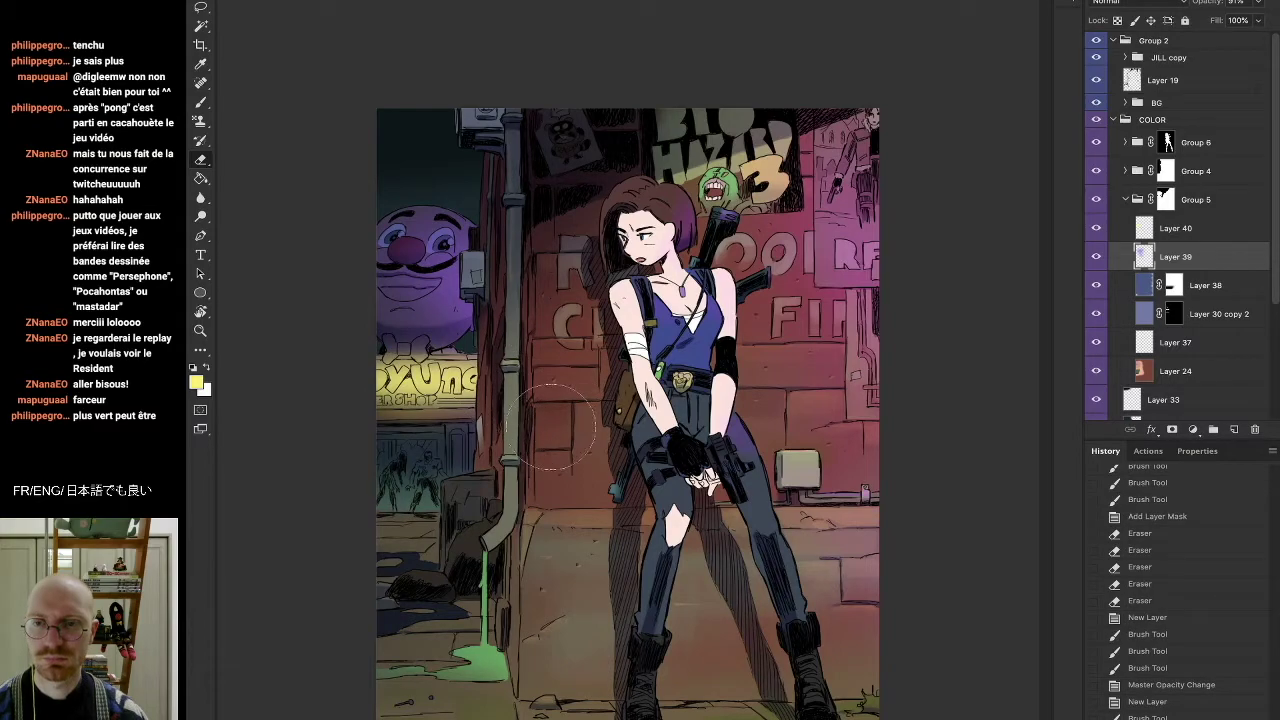
key(bracketleft)
key(bracketleft)
key(bracketleft)
key(bracketleft)
key(bracketleft)
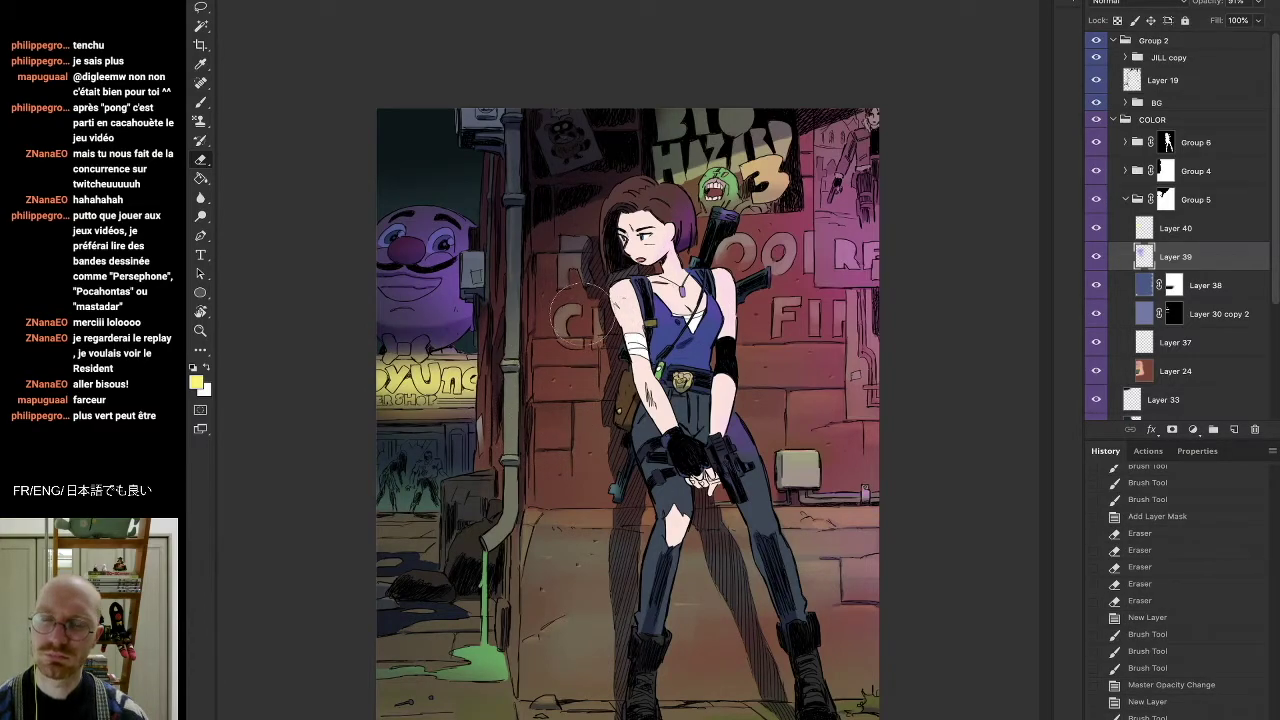
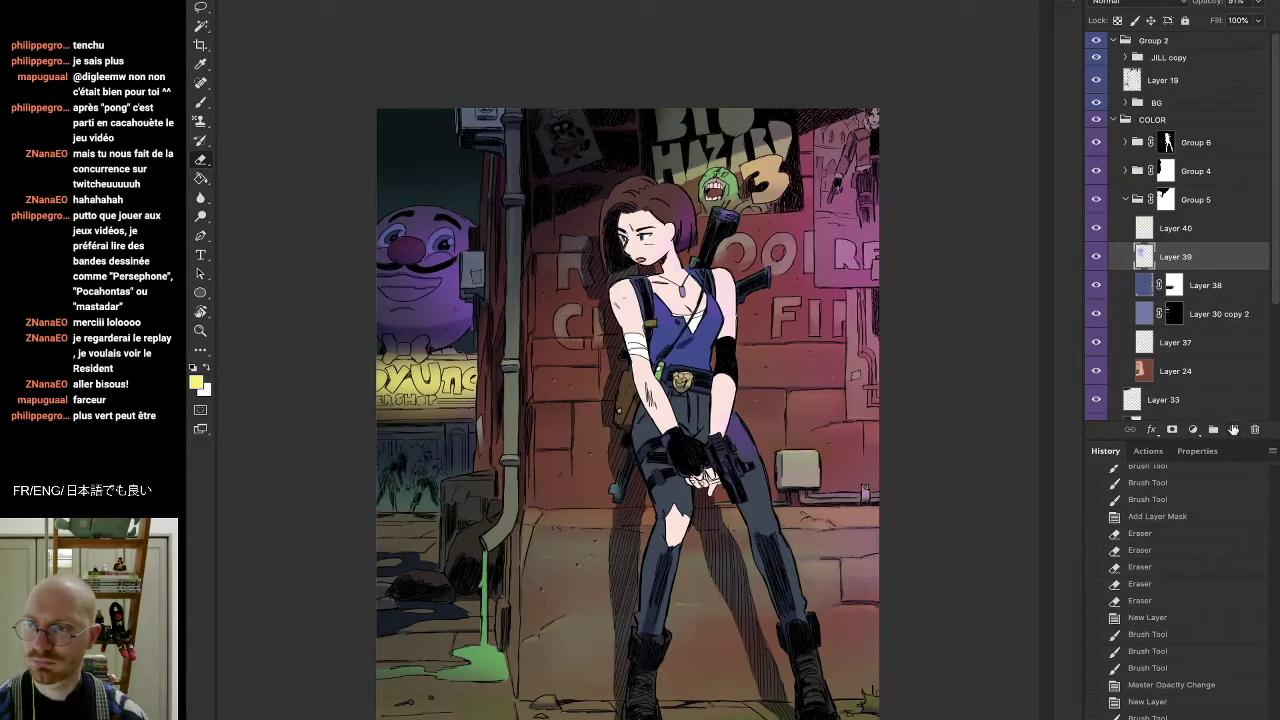
Add a new layer beneath the blue shadow layers and load a 400 px brush with 100% hardness
click(1233, 429)
drag(1205, 262, 1178, 366)
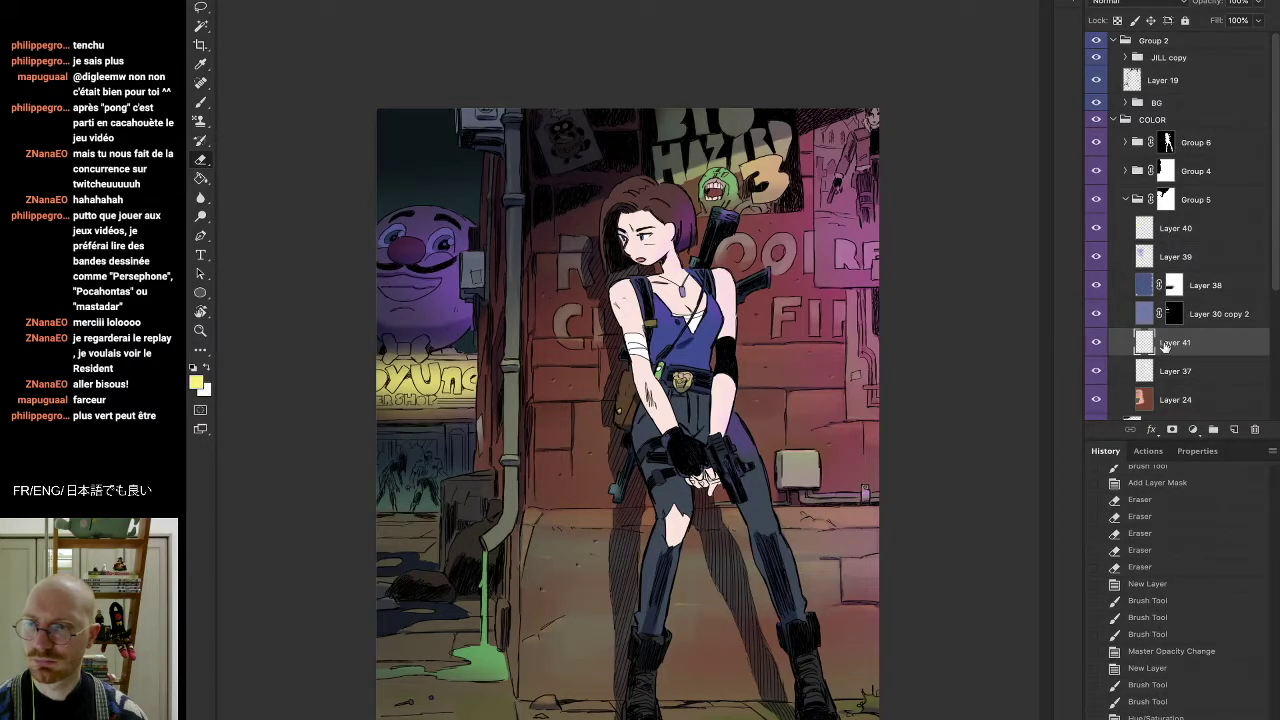
key(b)
right_click(228, 300)
click(229, 383)
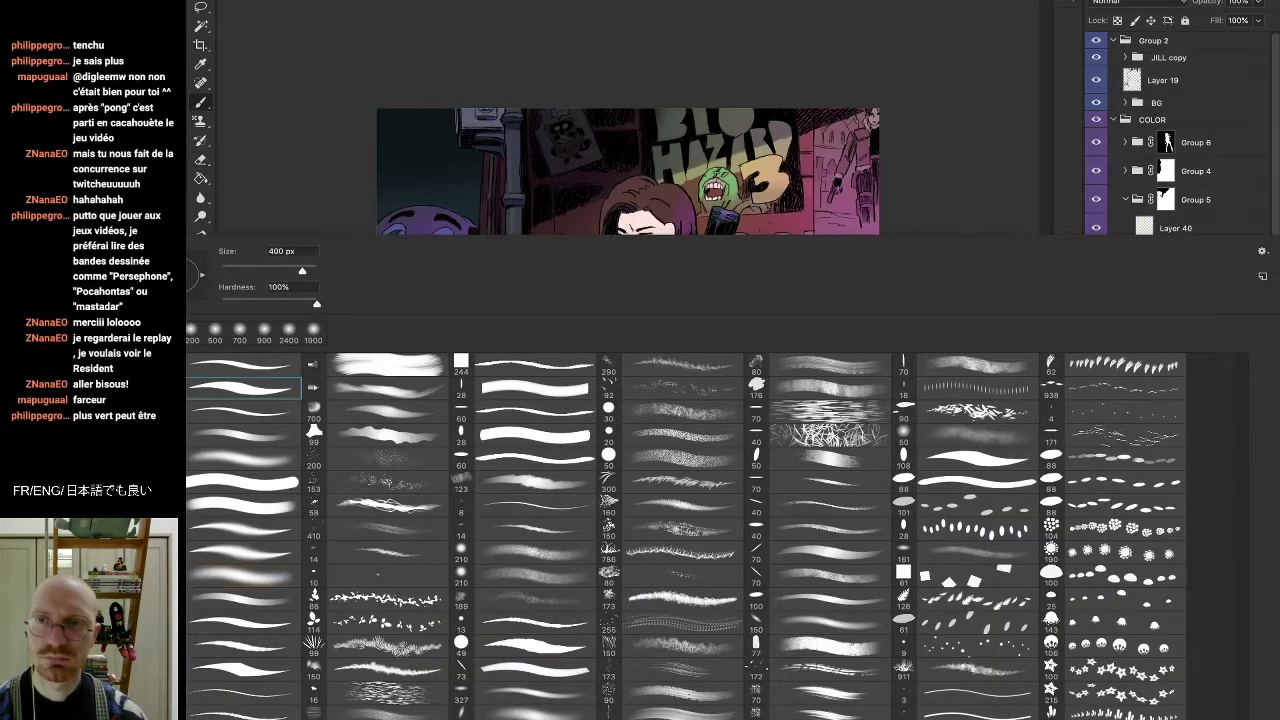
key(Return)
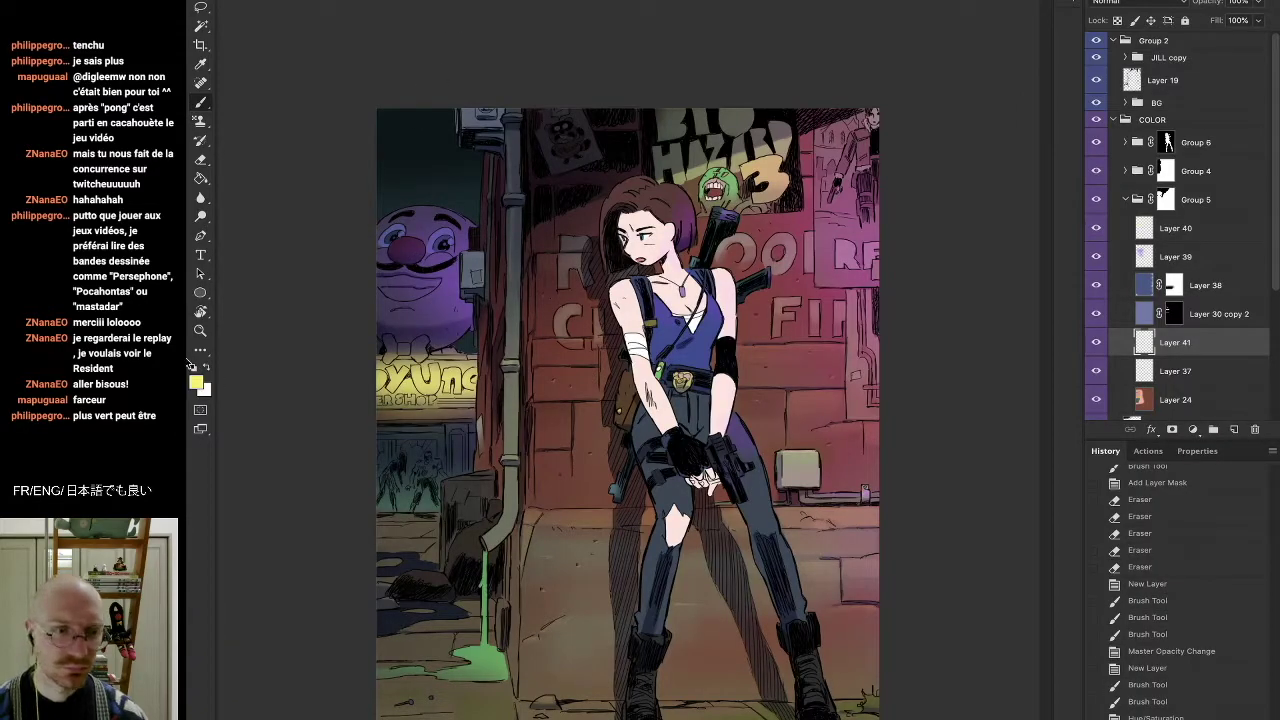
Set a deeper yellow paint colour and fill in the large letters of the shop sign on the new layer
key(i)
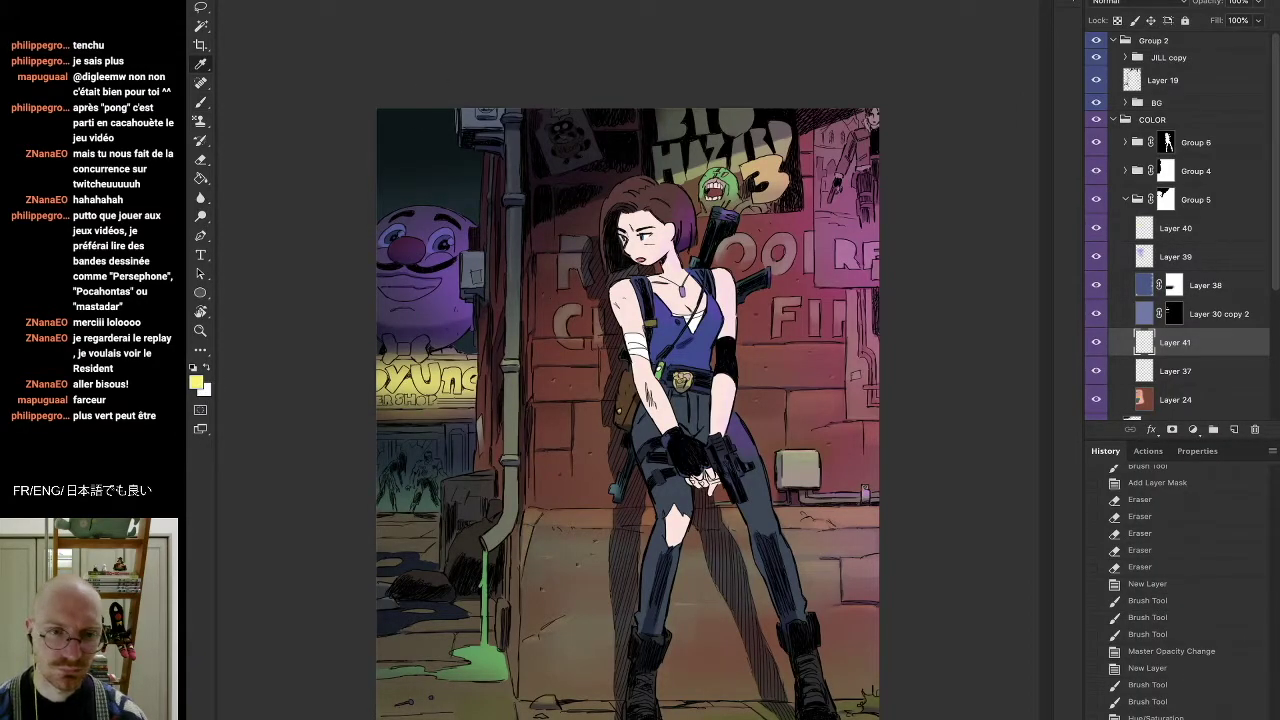
key(b)
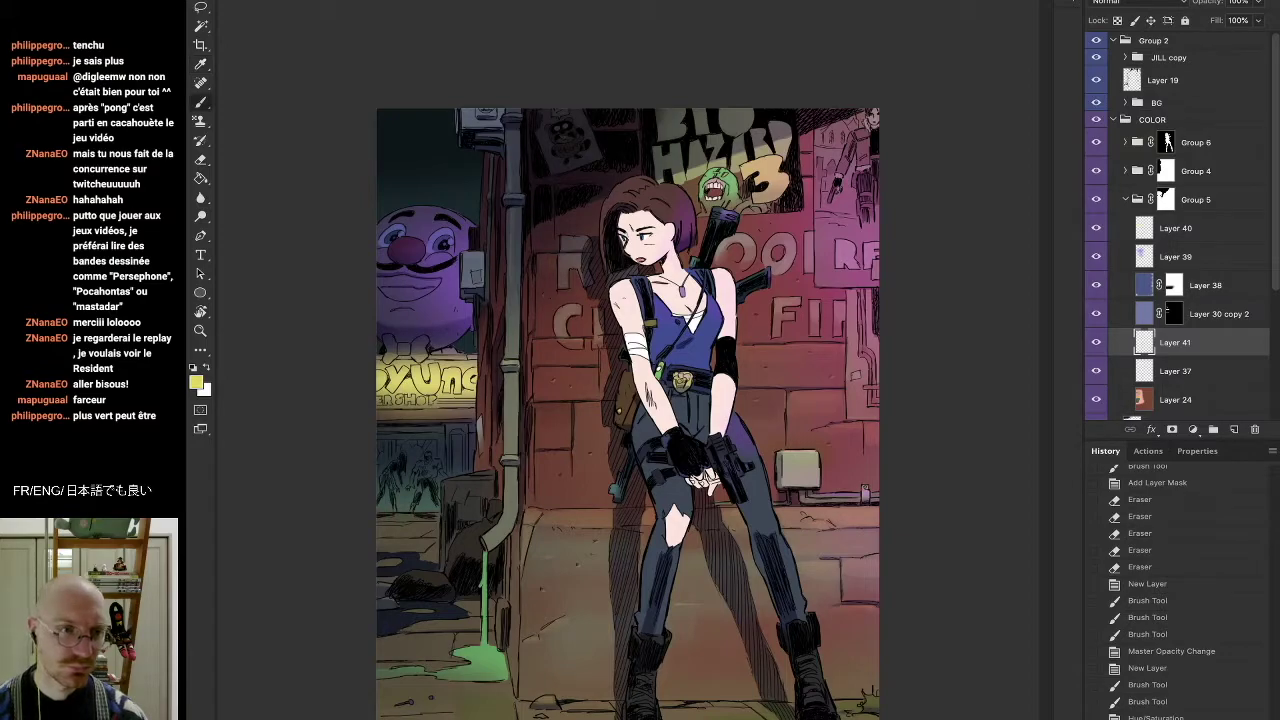
drag(385, 390, 397, 384)
scroll(1180, 590, down, 1)
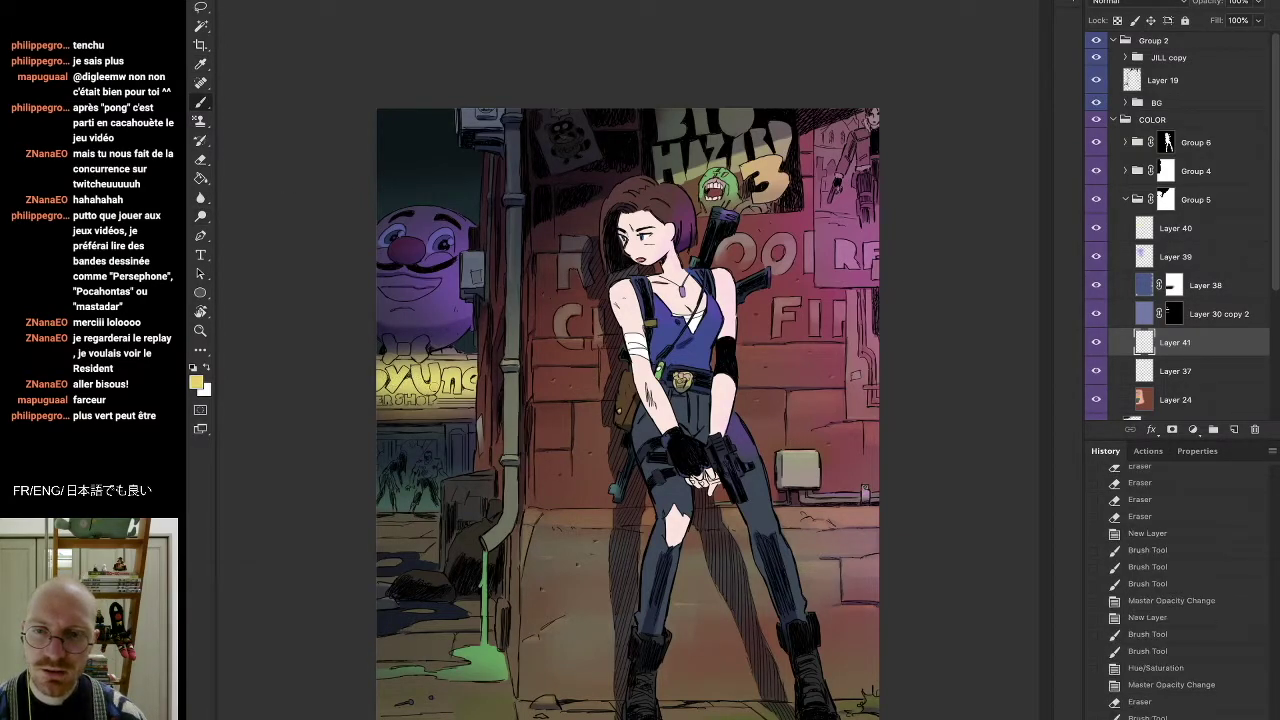
scroll(1180, 590, down, 1)
Compare the sign with the glow layers hidden and shown, and lower the yellow glow layer's opacity to 43%
click(1097, 228)
click(1097, 228)
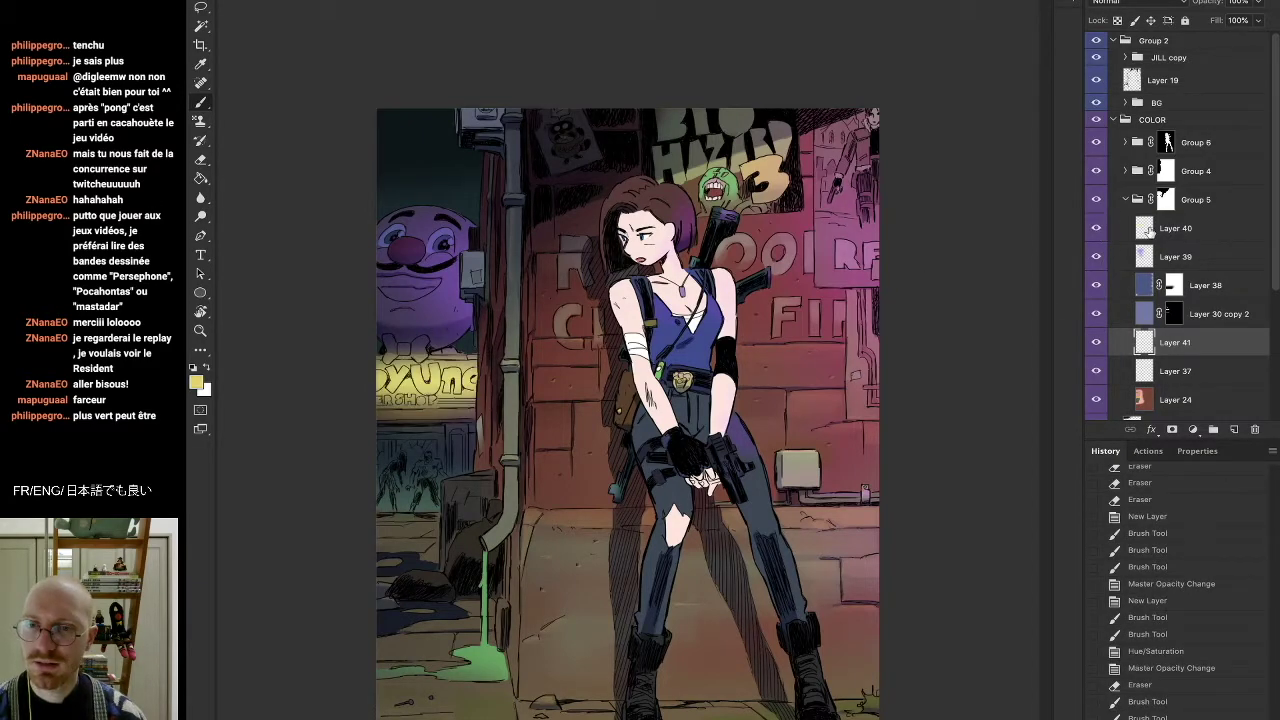
click(1258, 3)
click(1222, 20)
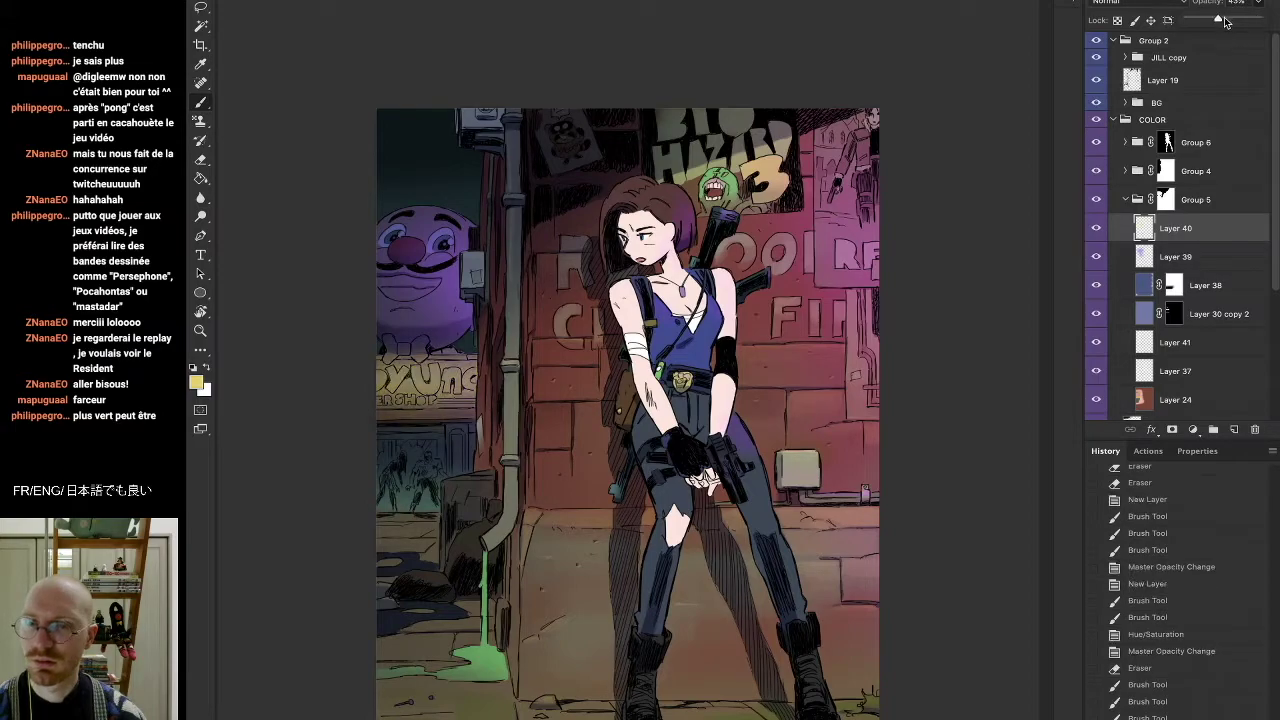
click(1097, 257)
click(1097, 257)
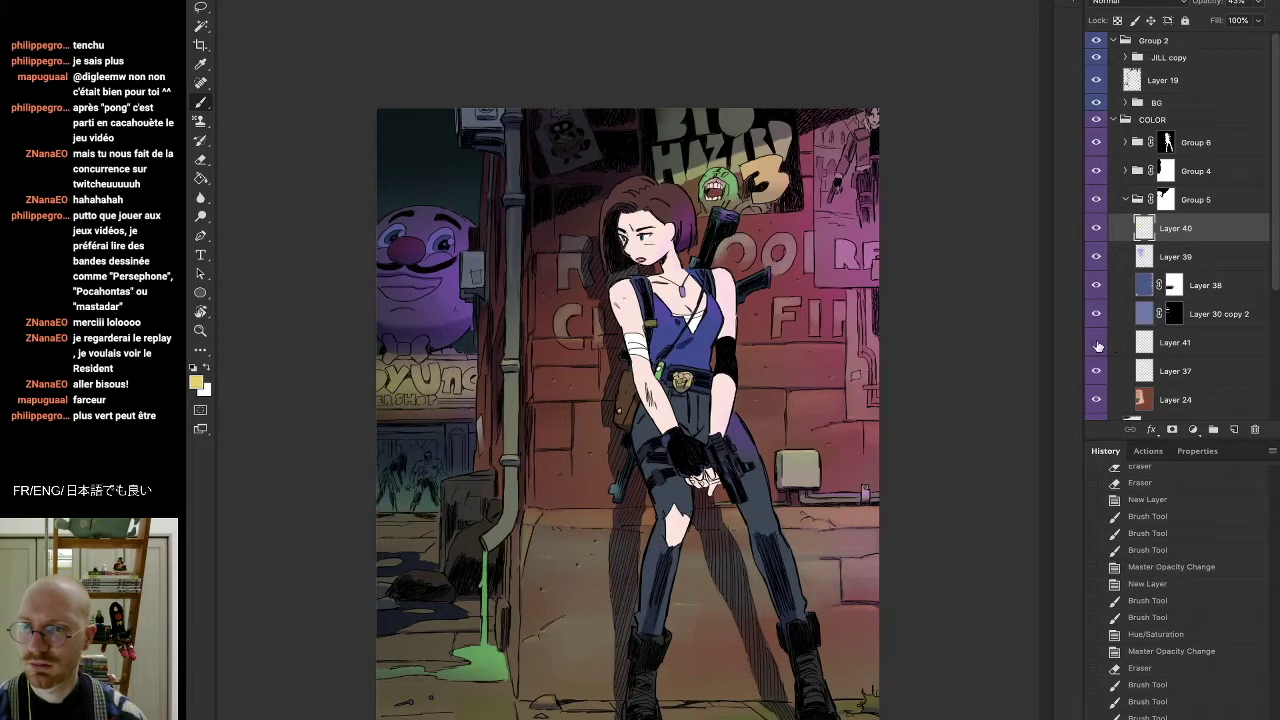
Move the sign lettering layer above the blue shadow layers and set the yellow glow layer's opacity to 88%
drag(1162, 345, 1169, 268)
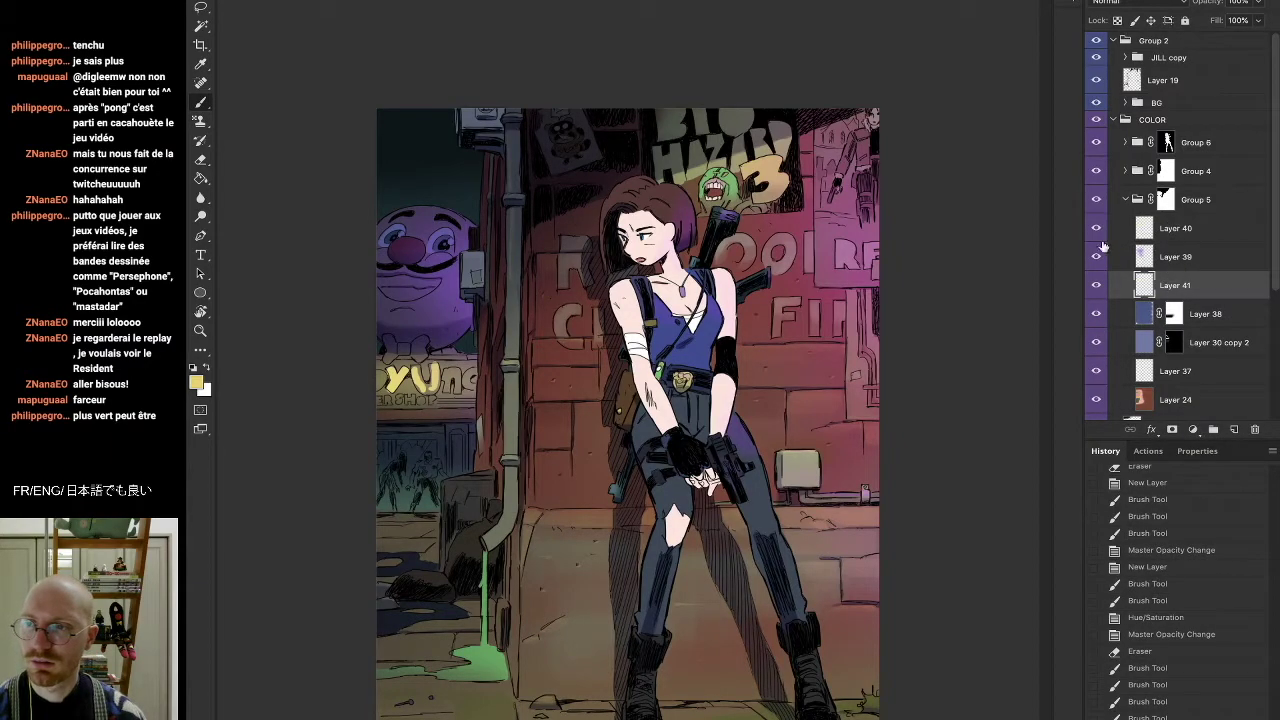
click(1141, 230)
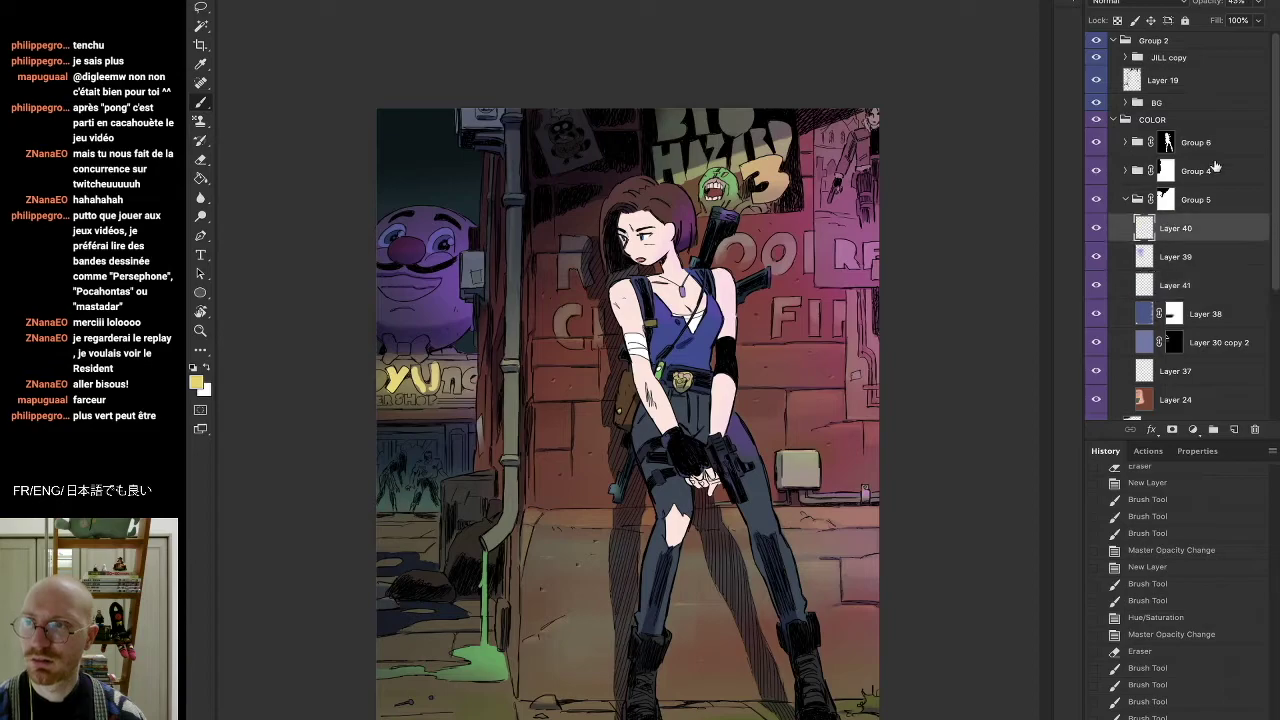
click(1259, 3)
drag(1267, 22, 1263, 24)
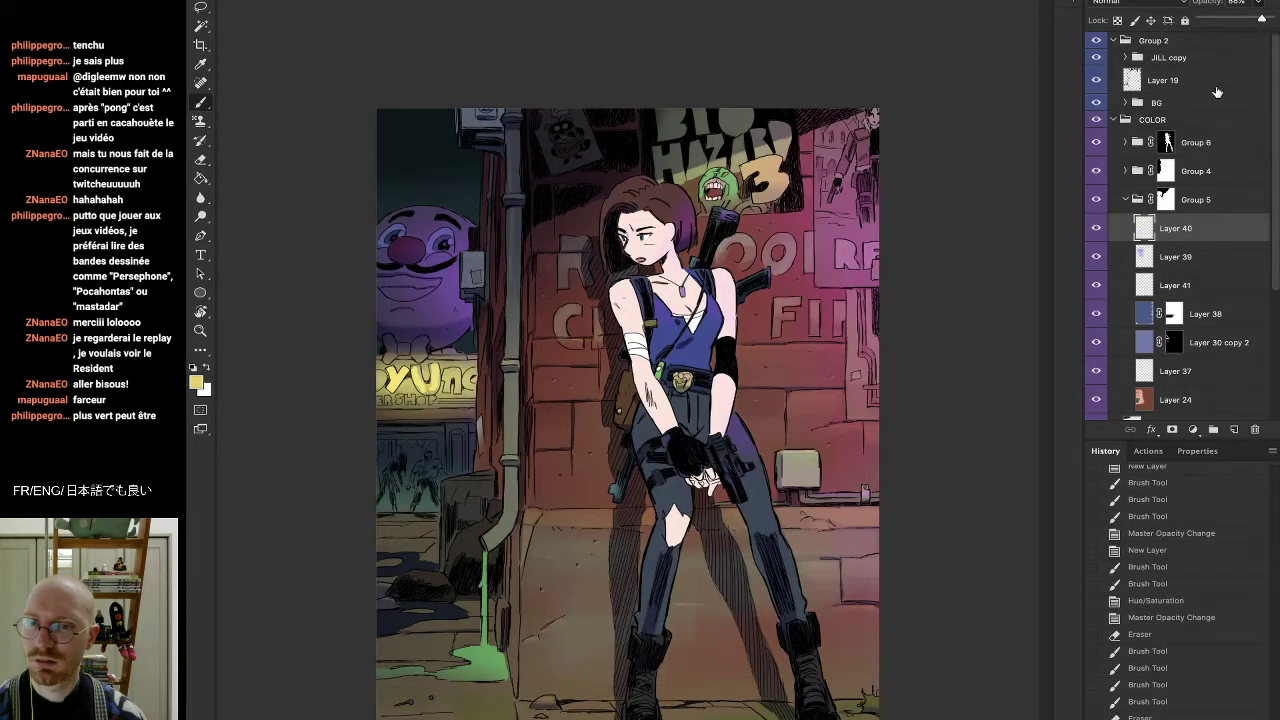
Compare the shop sign with the yellow glow layer hidden and shown
click(1177, 259)
click(1097, 229)
click(1098, 230)
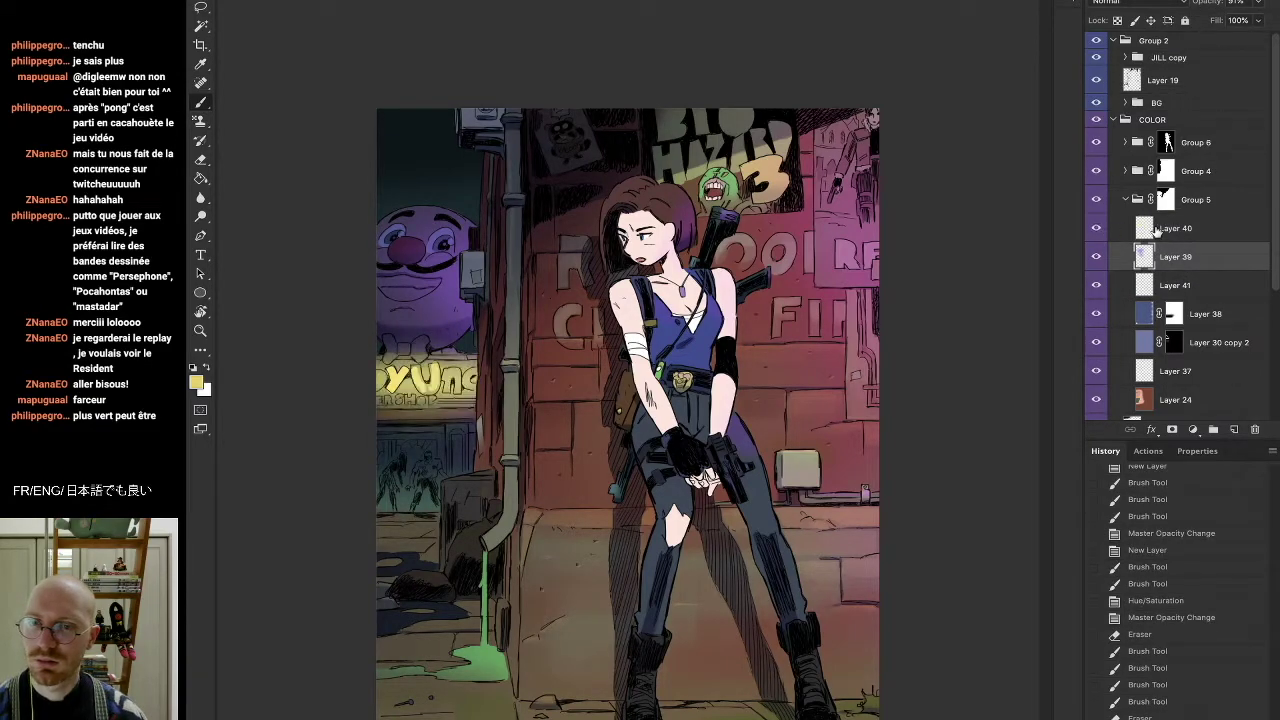
click(1095, 230)
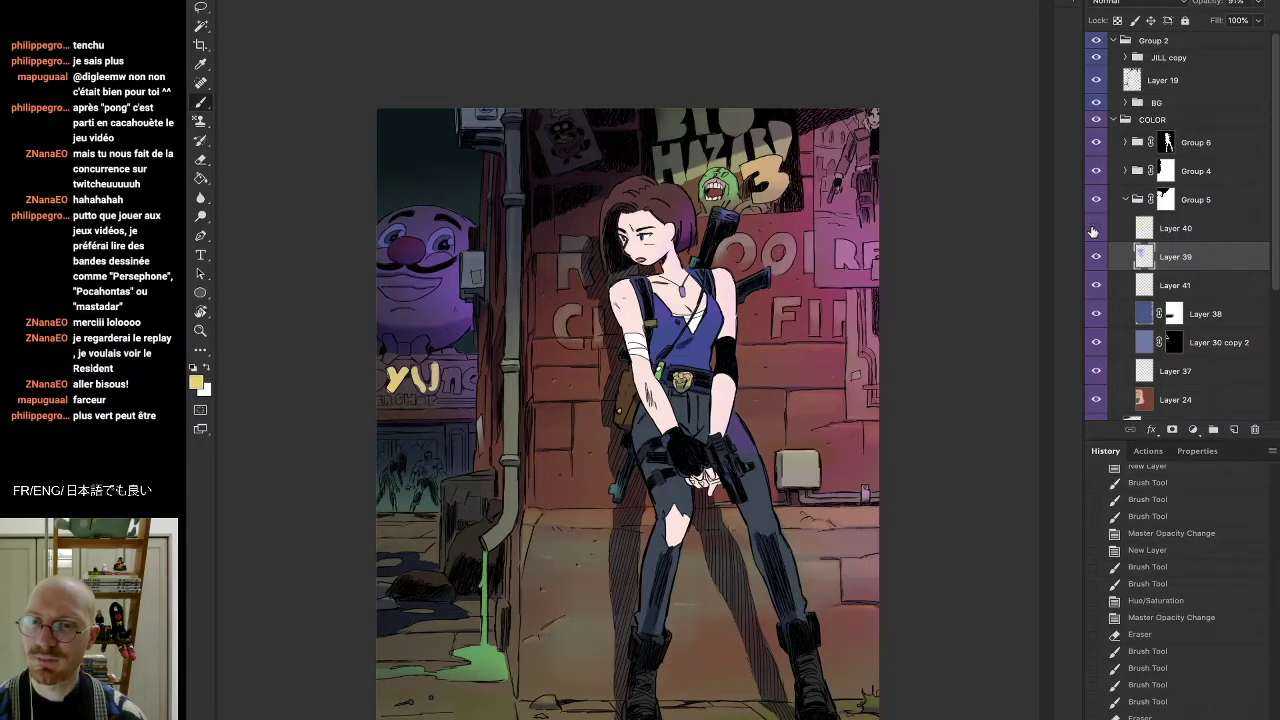
click(1095, 230)
Add yellow brushwork to the shopfront just below the sign on the lettering layer and clean it up with the eraser
click(1156, 285)
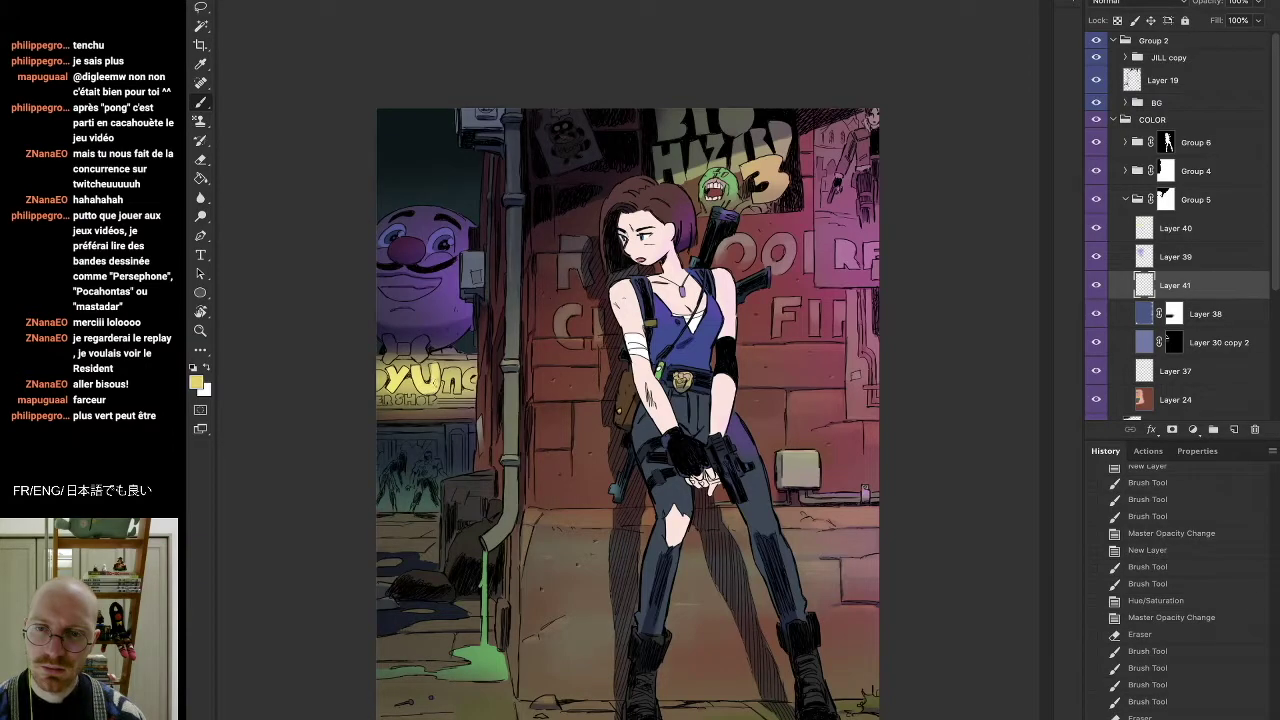
drag(405, 450, 452, 455)
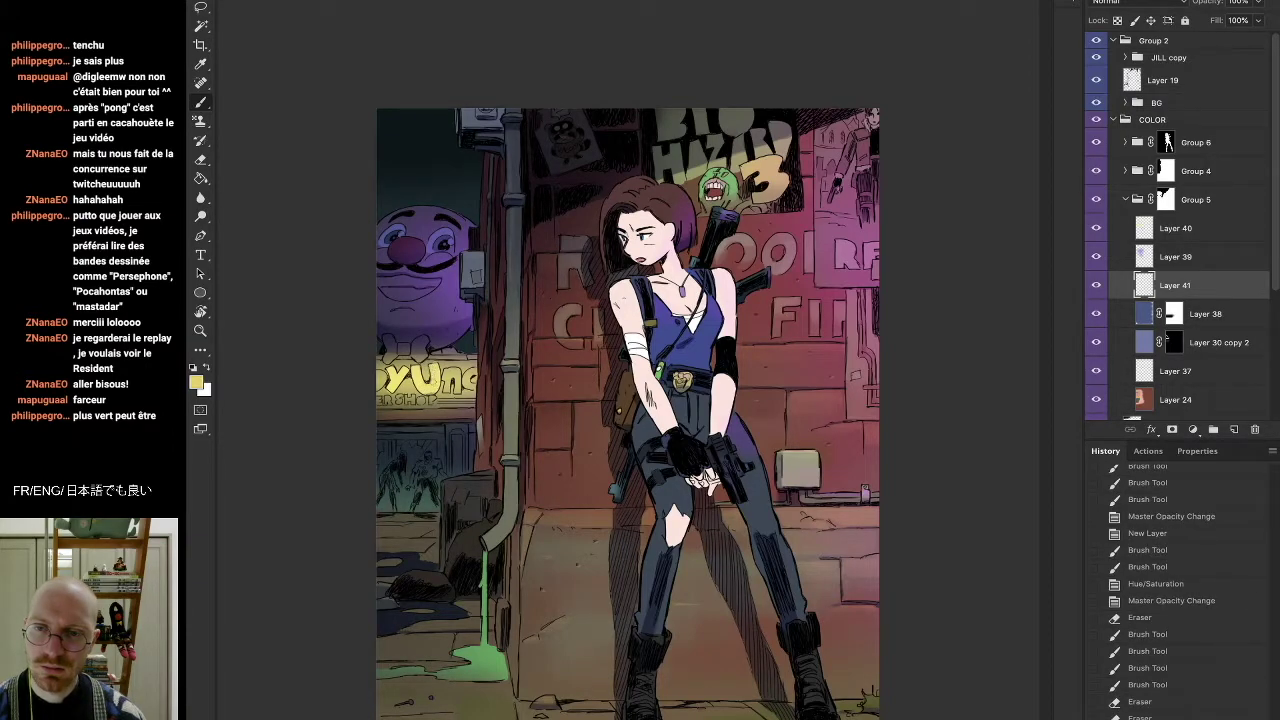
key(e)
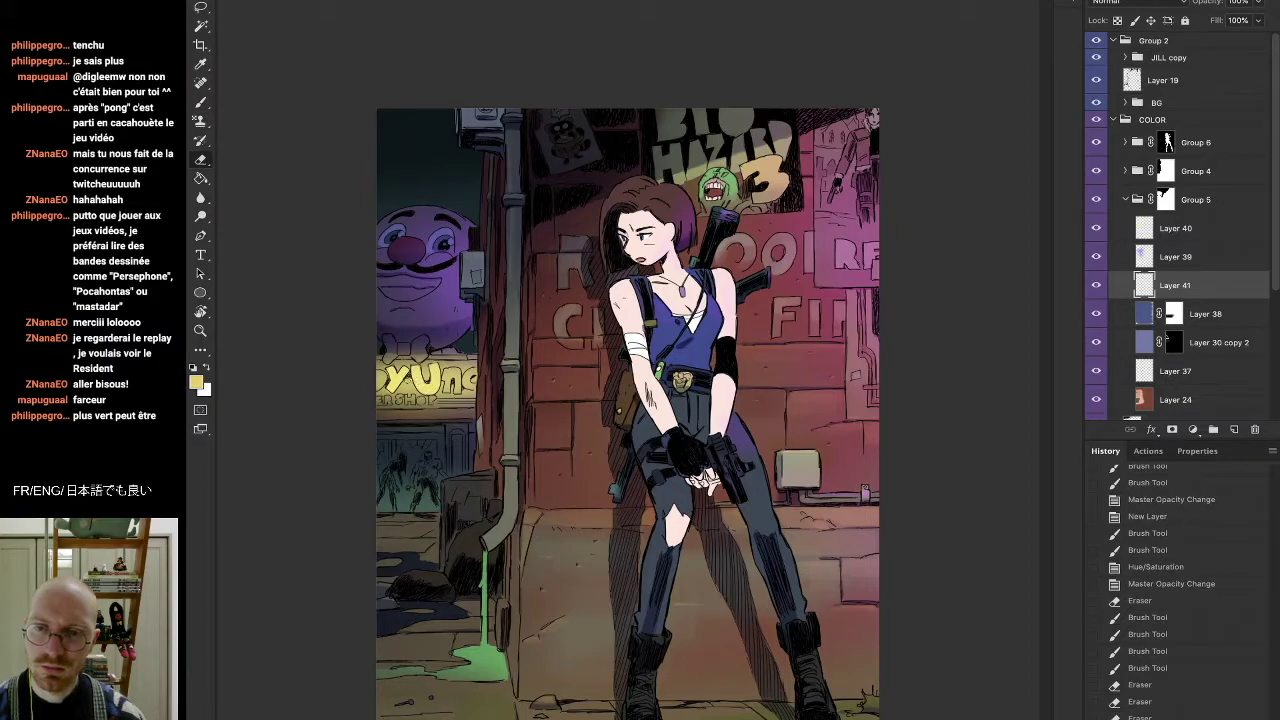
Erase spill over the shop window and brush soft yellow light around the shop sign on Layer 41
drag(408, 455, 450, 462)
key(b)
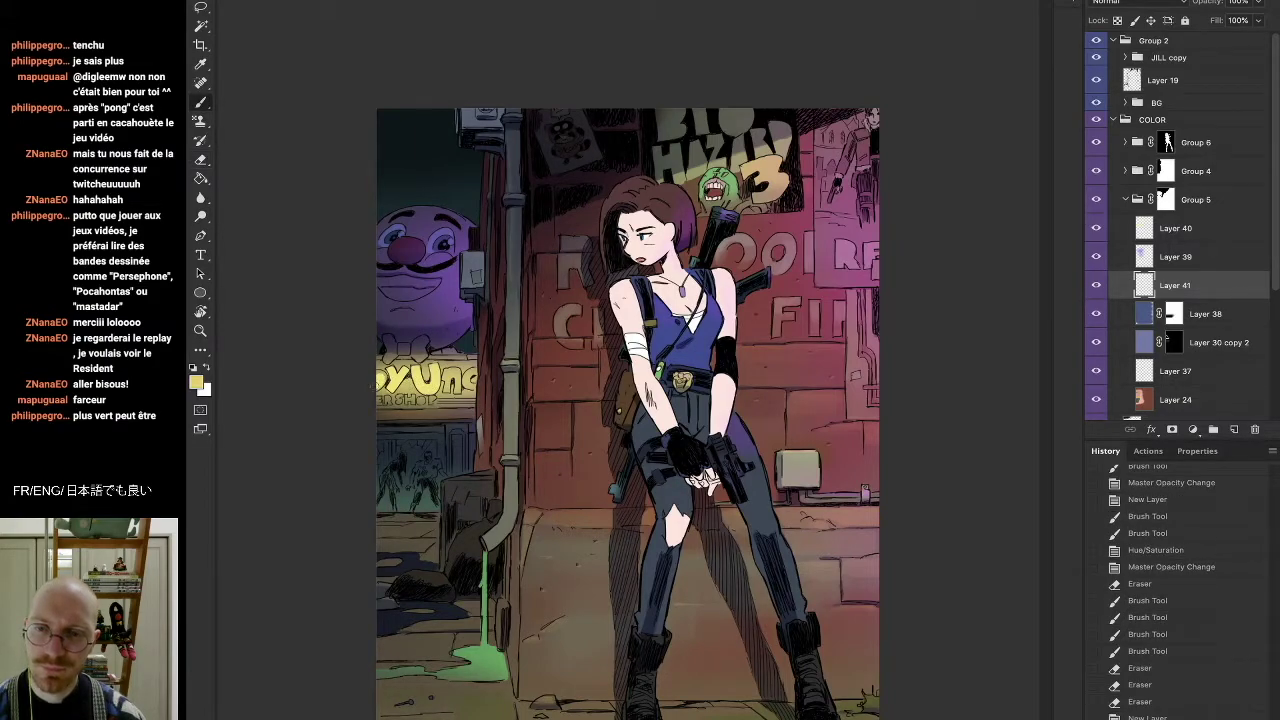
drag(380, 371, 382, 381)
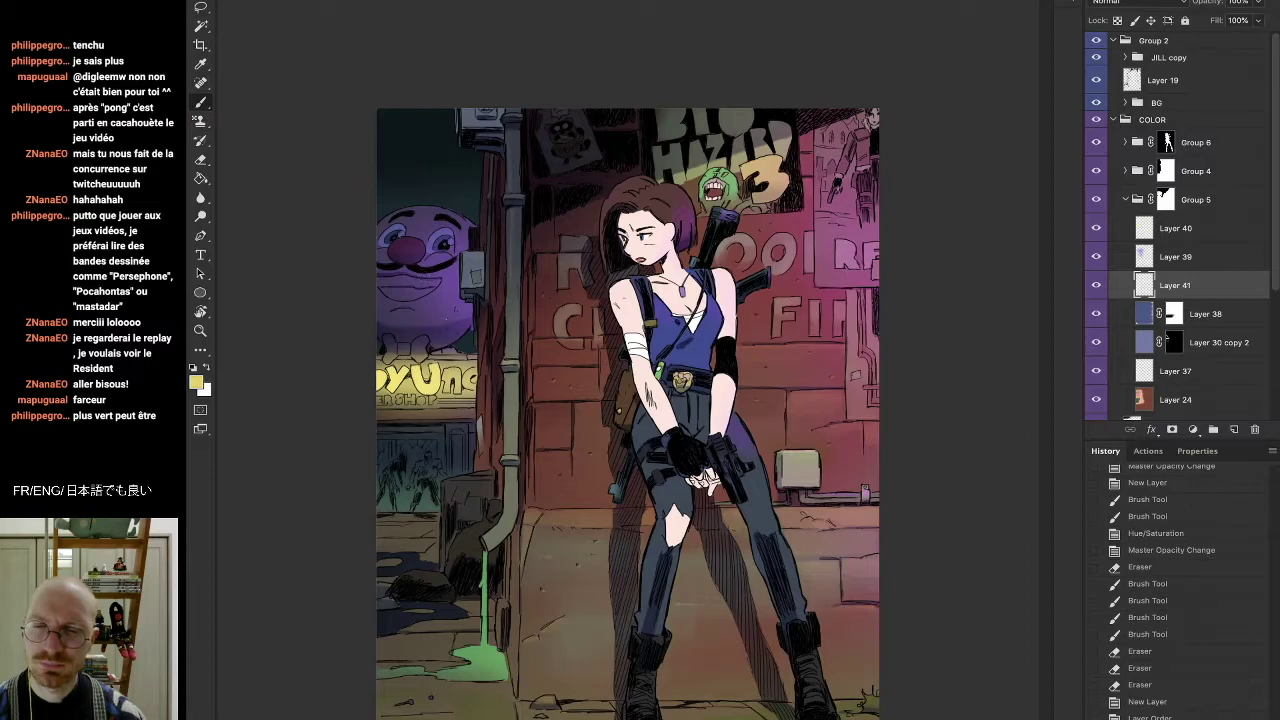
drag(450, 371, 454, 381)
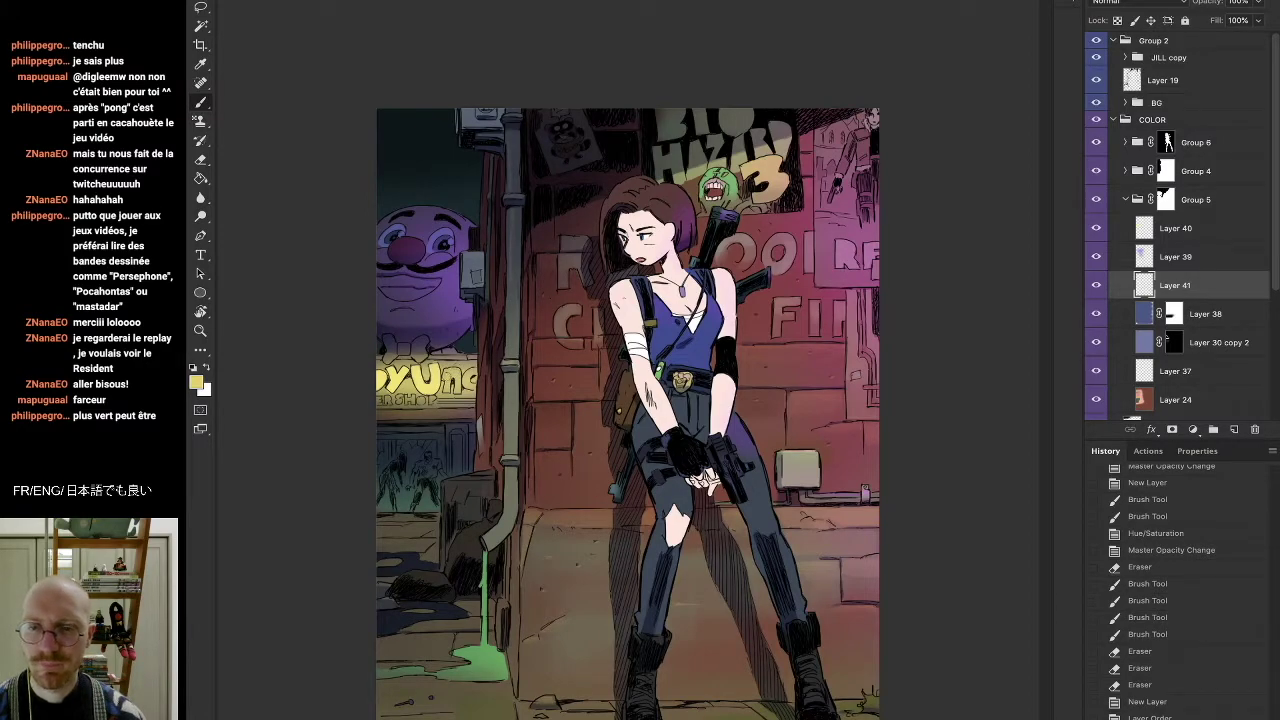
key(e)
key(b)
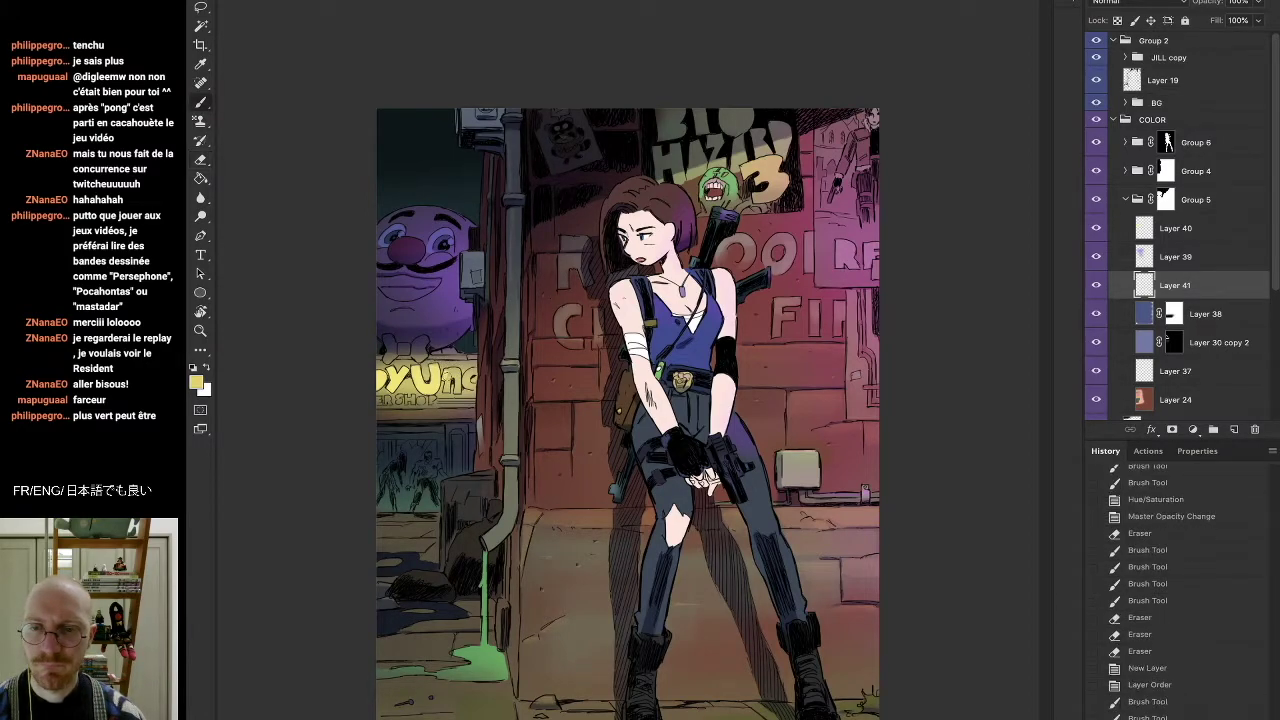
drag(428, 364, 437, 371)
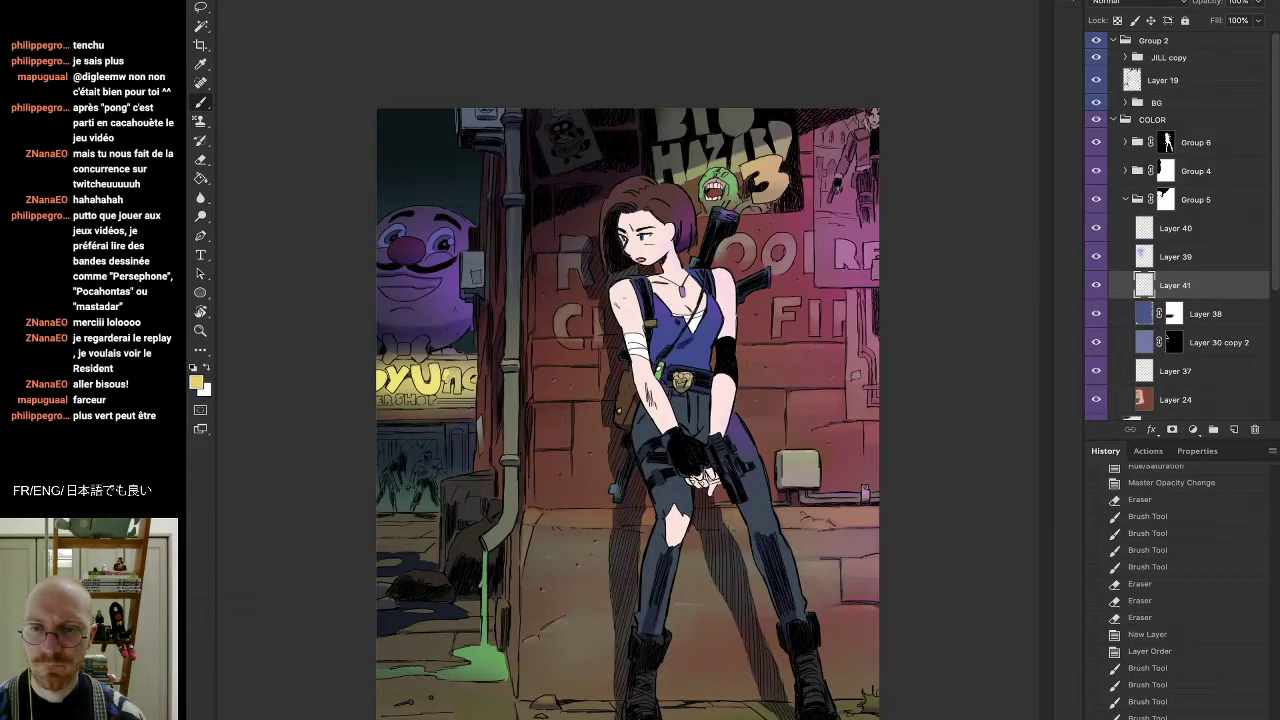
Brush yellow light onto the drainpipe and the wall edge beside the shop sign on Layer 41
drag(1214, 3, 1206, 3)
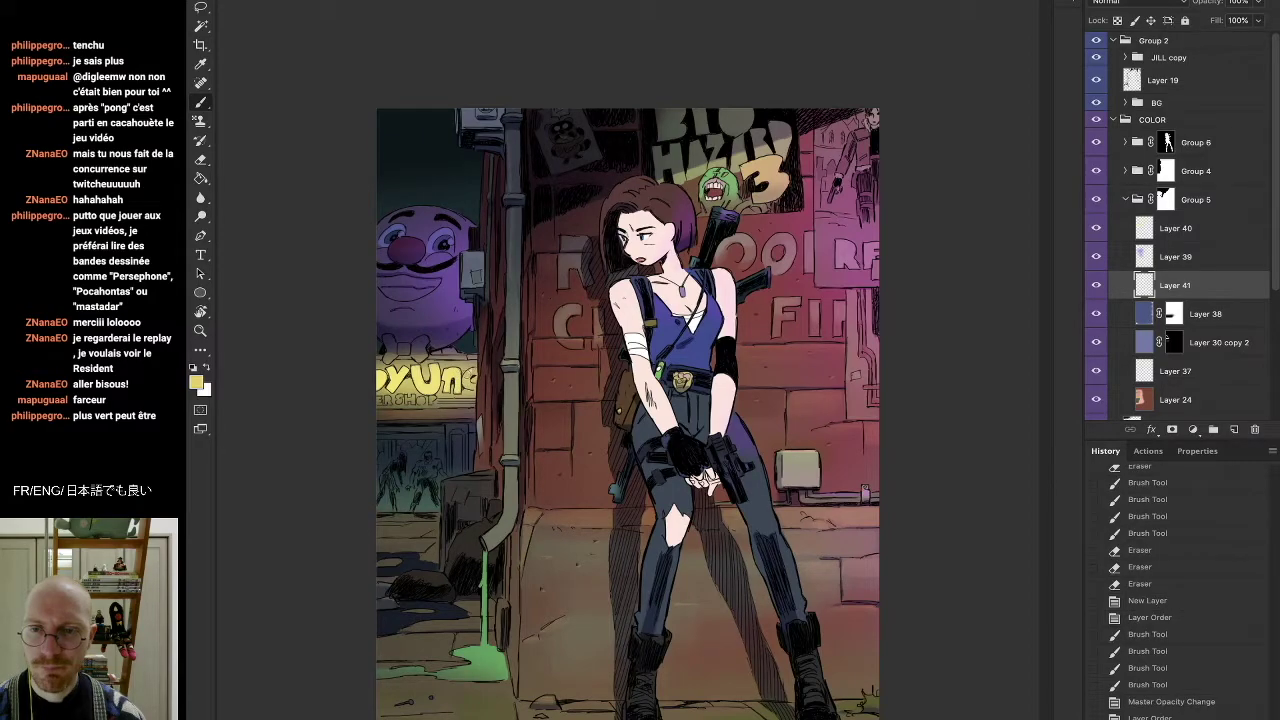
drag(522, 338, 525, 356)
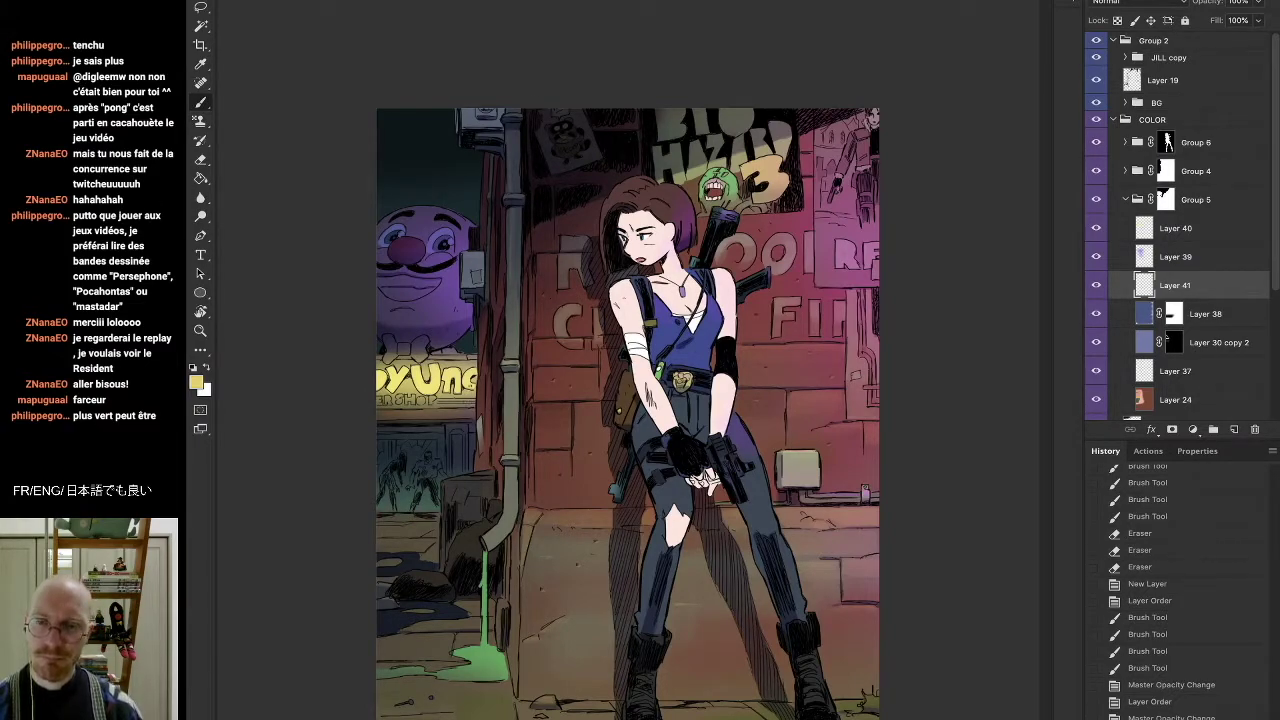
drag(496, 336, 498, 351)
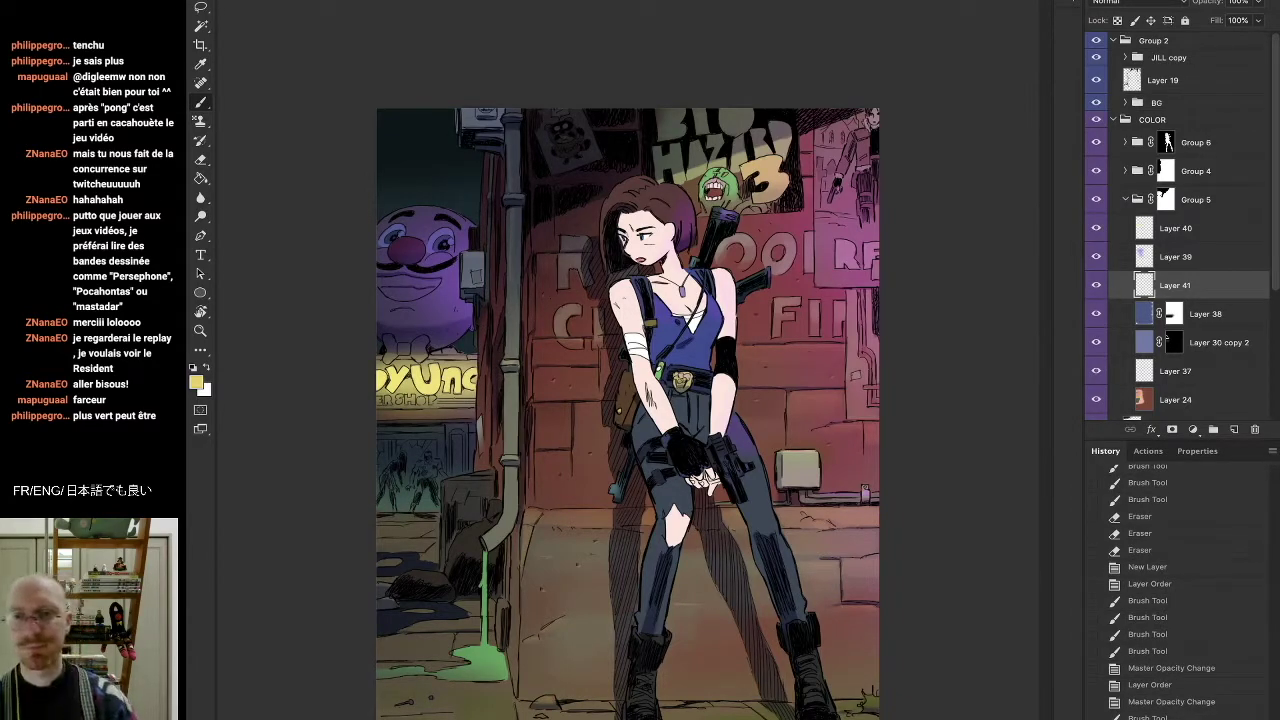
Lower the opacity of Layer 41 to about 58% to soften the yellow light
click(200, 330)
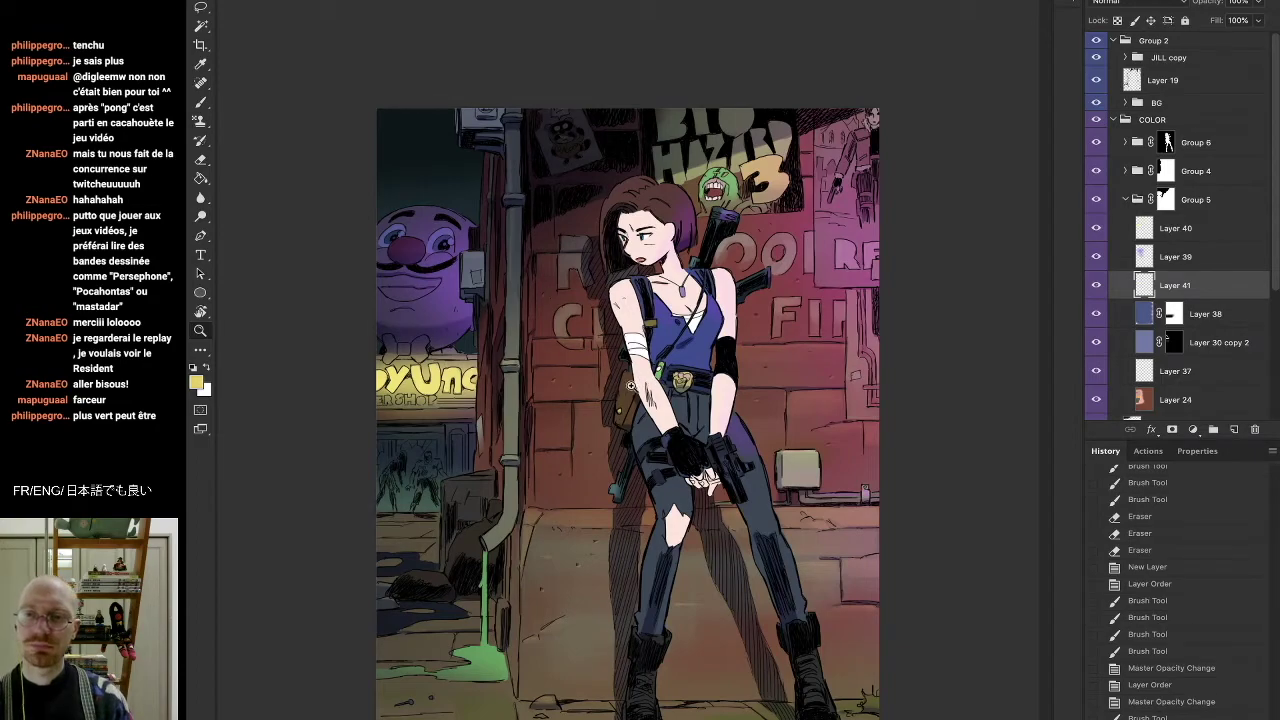
alt+click(588, 400)
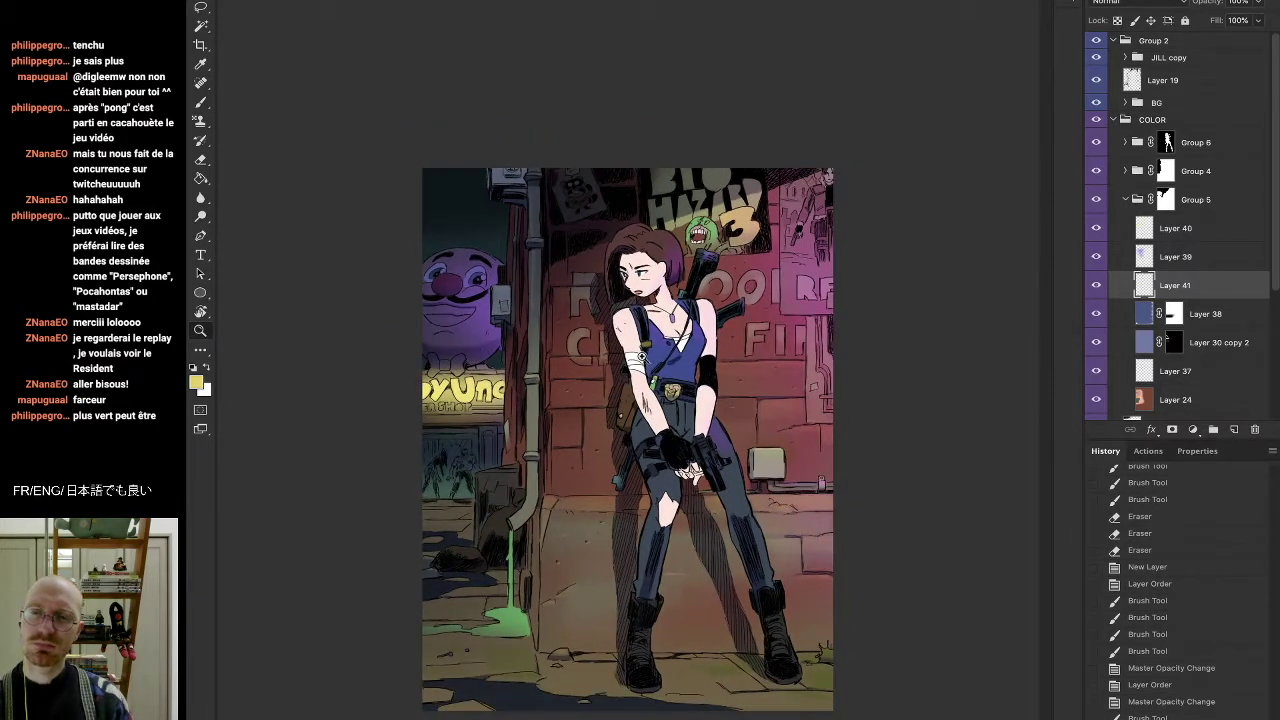
mouse_move(1258, 3)
mouse_down()
mouse_move(1247, 25)
mouse_move(1214, 22)
mouse_move(1261, 22)
mouse_up()
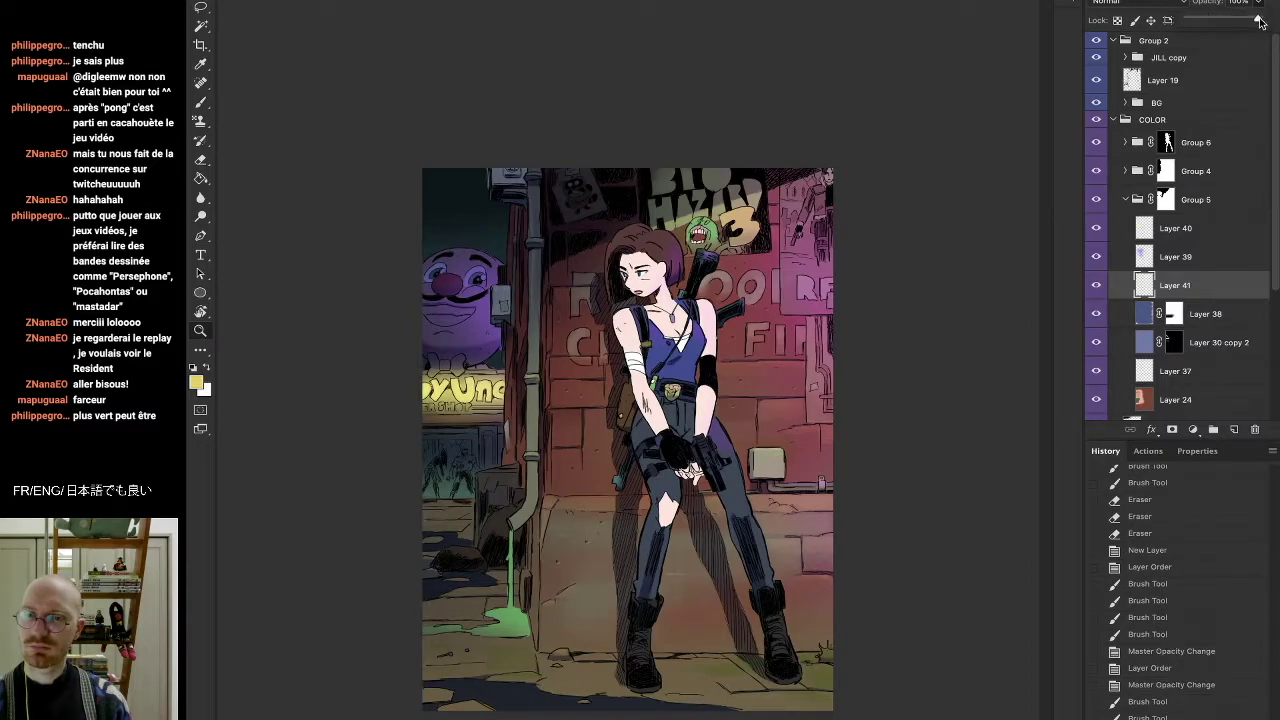
drag(634, 326, 625, 337)
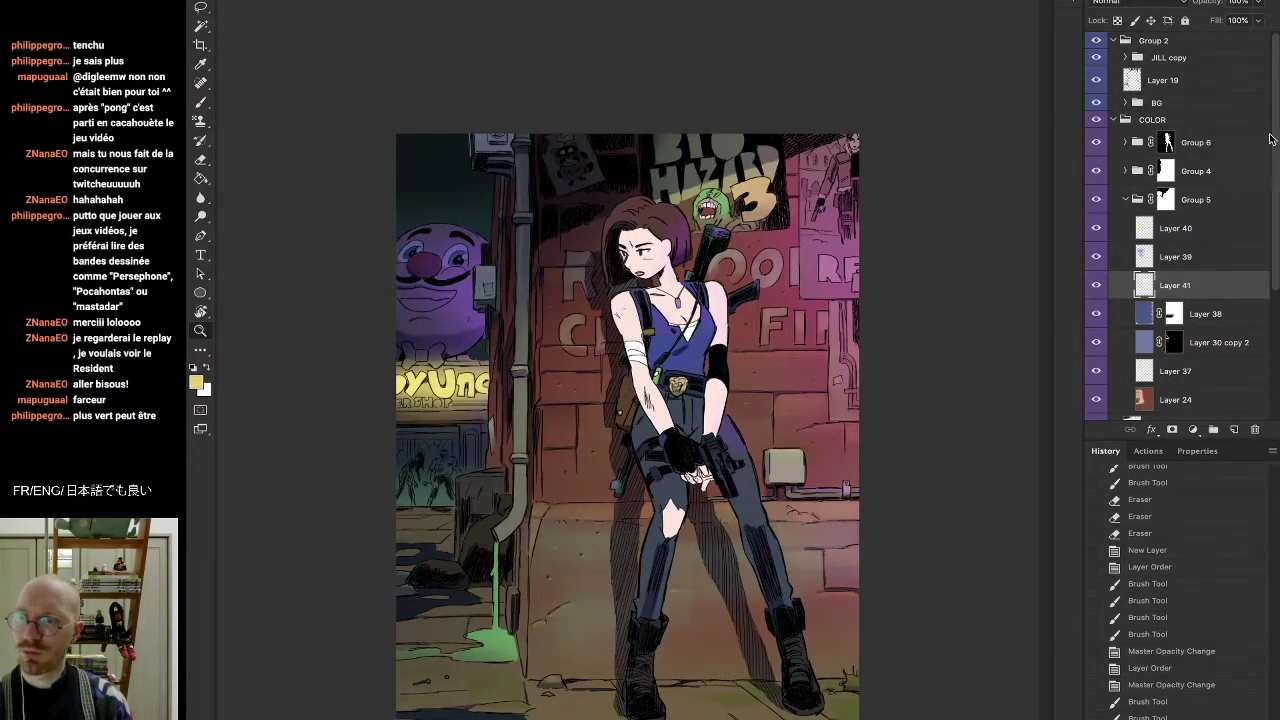
click(1262, 7)
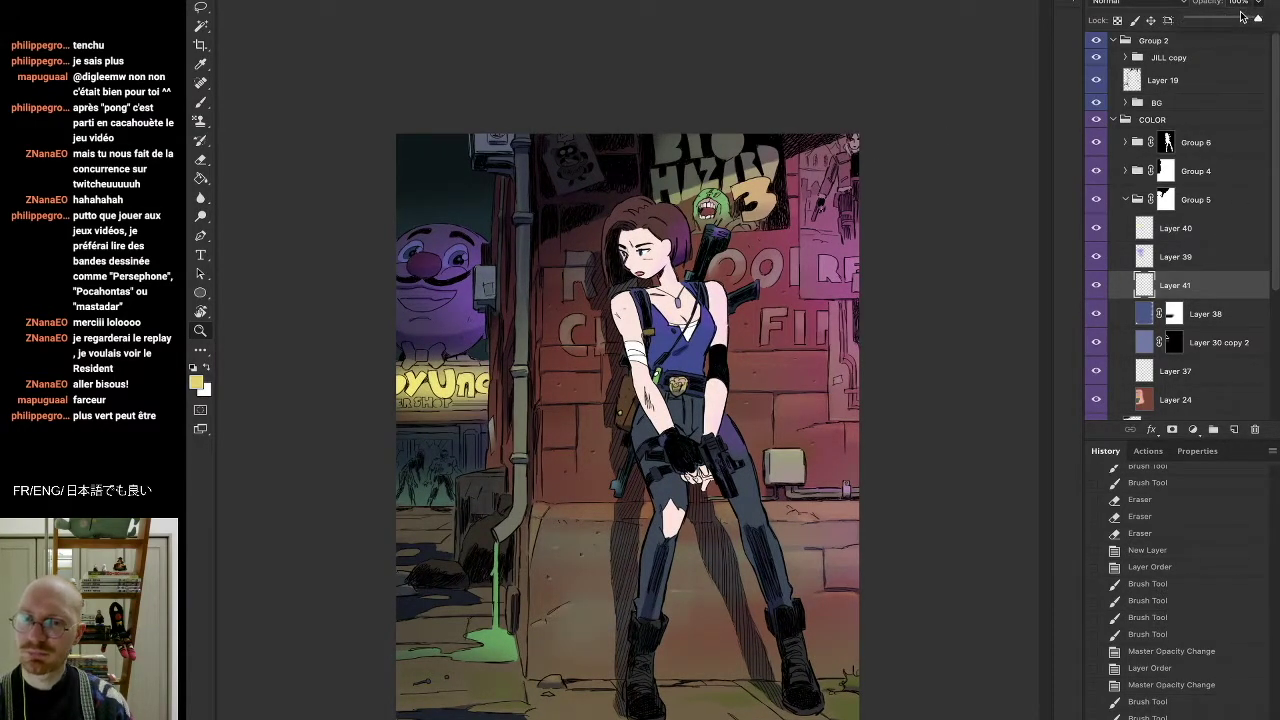
drag(1238, 19, 1225, 21)
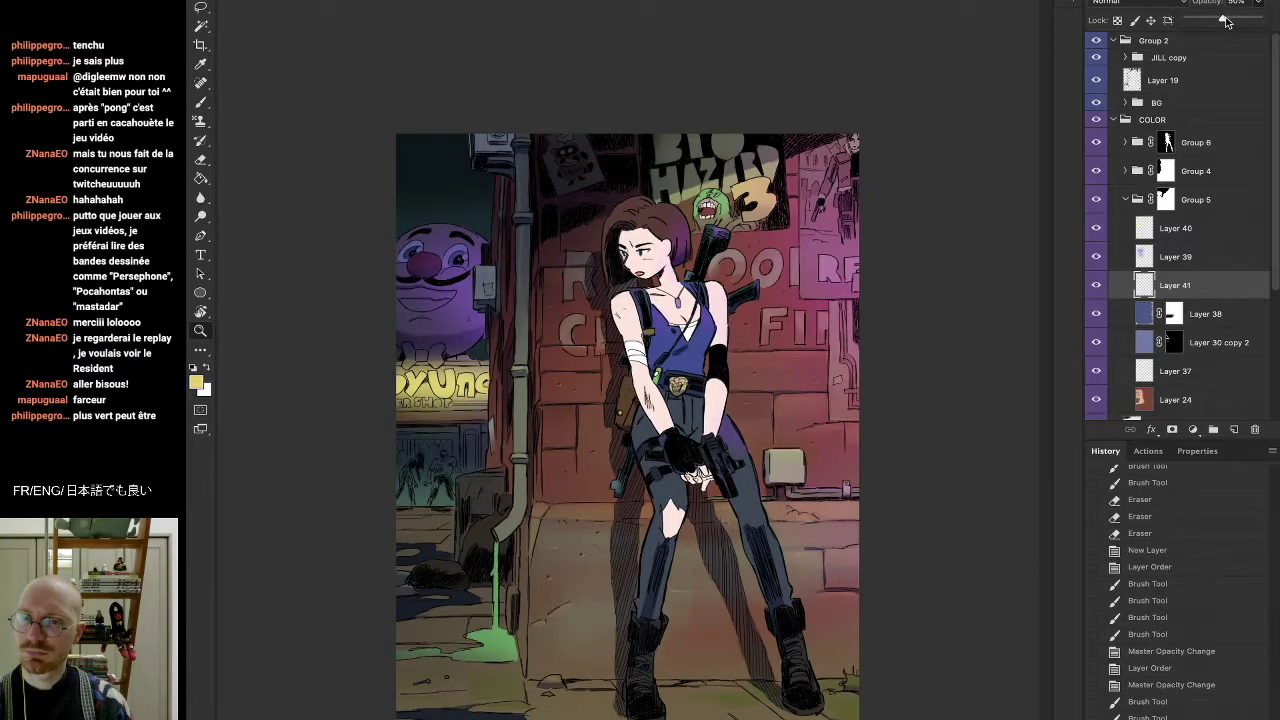
Set the opacity of Layer 40 to 57%
click(1170, 237)
click(1262, 7)
drag(1221, 20, 1236, 24)
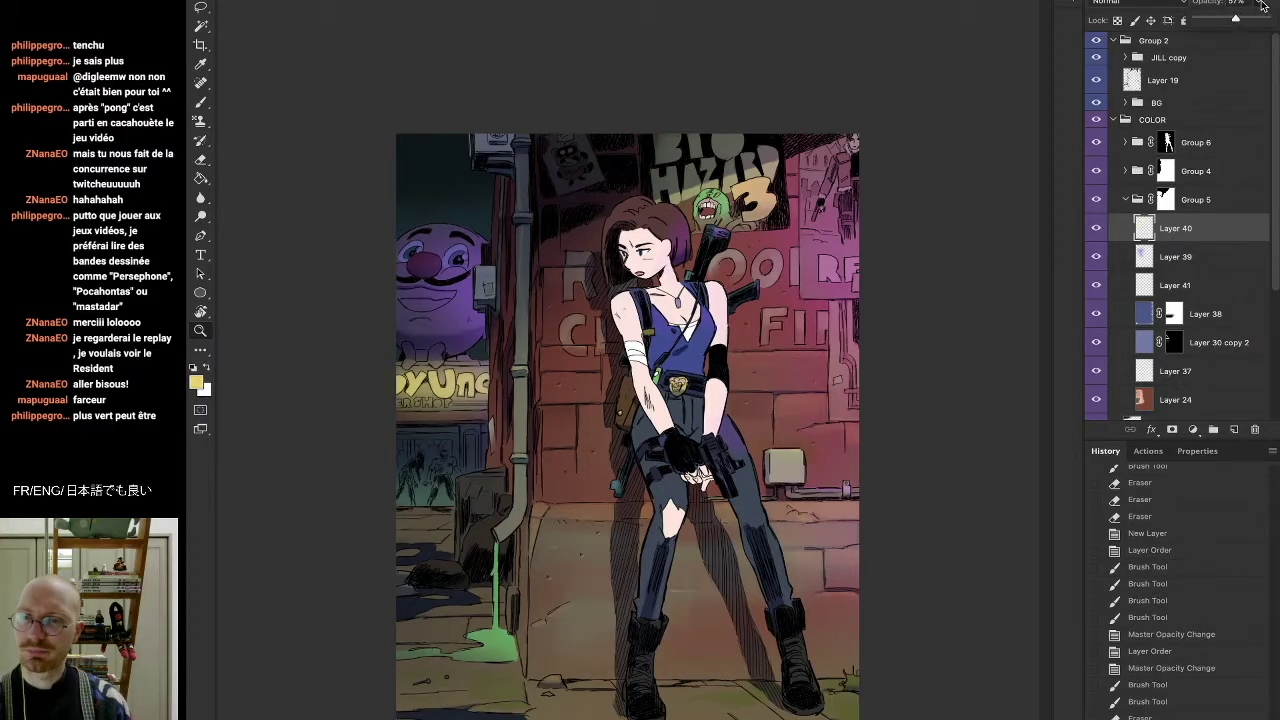
Brush yellow light onto the pavement and the crates beneath the shop window on Layer 41, erasing any excess
mouse_move(430, 493)
mouse_down()
mouse_move(442, 484)
mouse_move(372, 511)
mouse_move(488, 462)
mouse_up()
key(ctrl+plus)
key(b)
click(1160, 289)
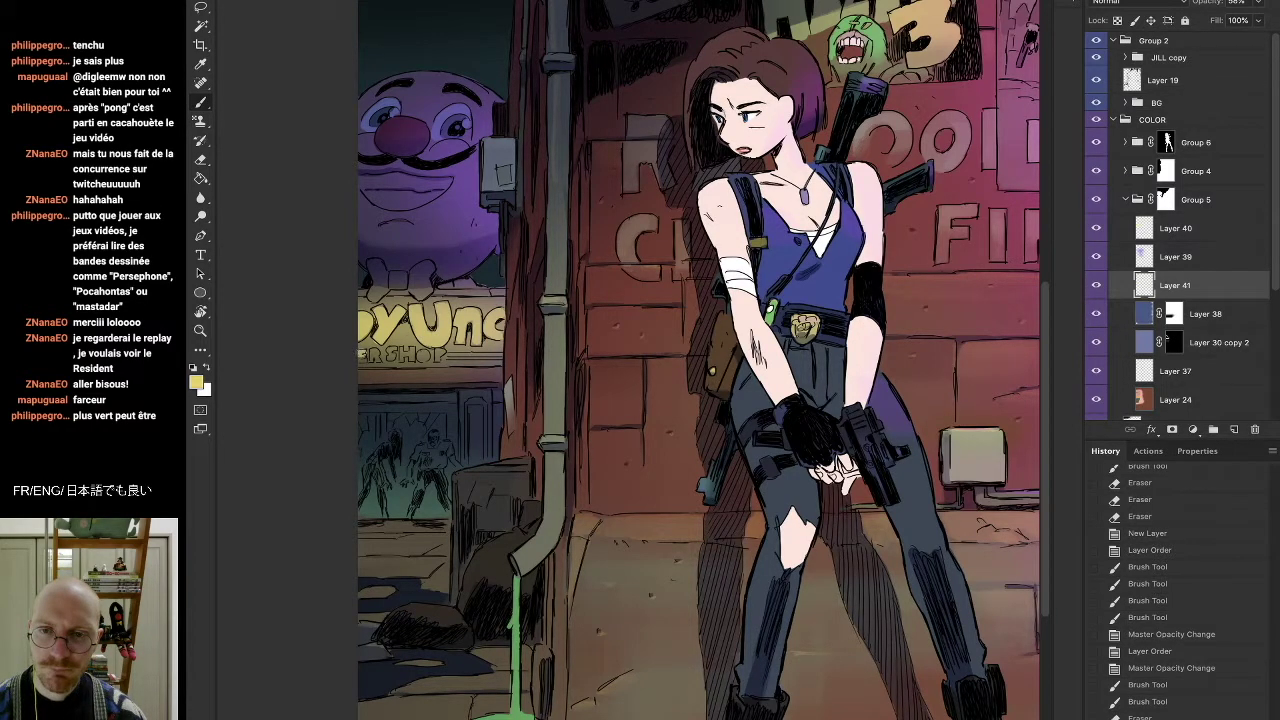
drag(640, 590, 680, 600)
key(e)
key(b)
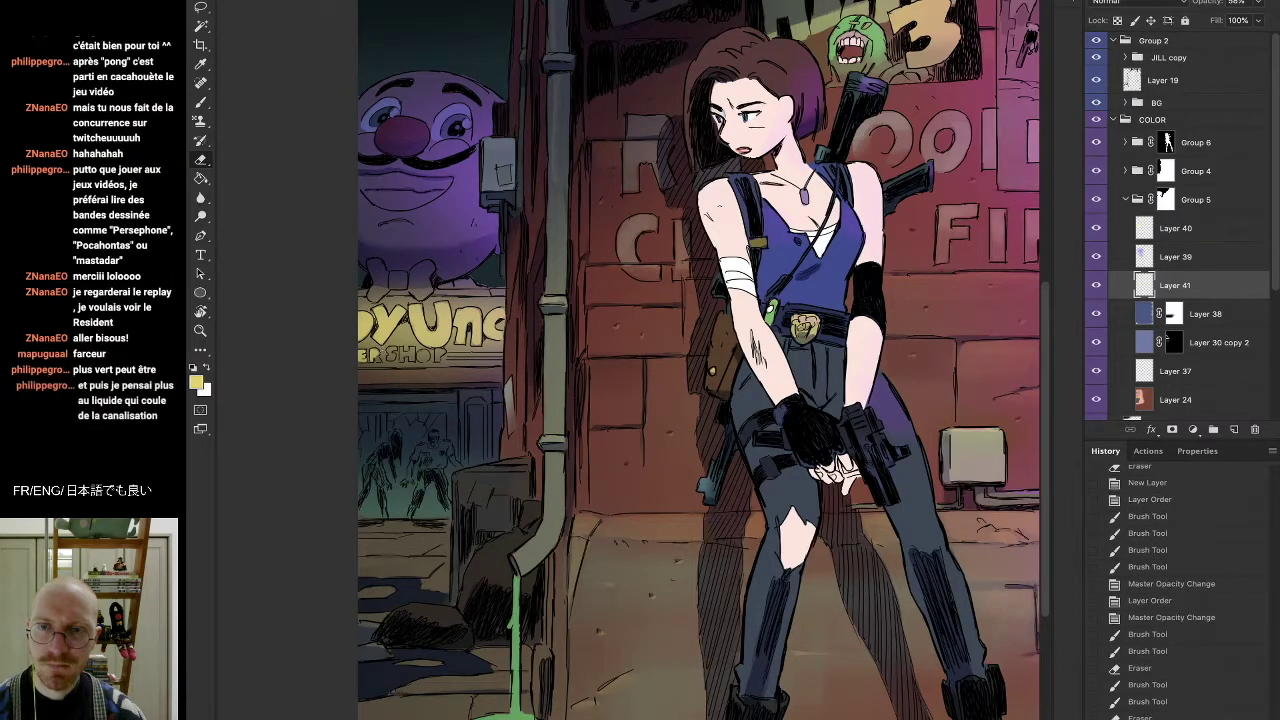
drag(480, 468, 515, 472)
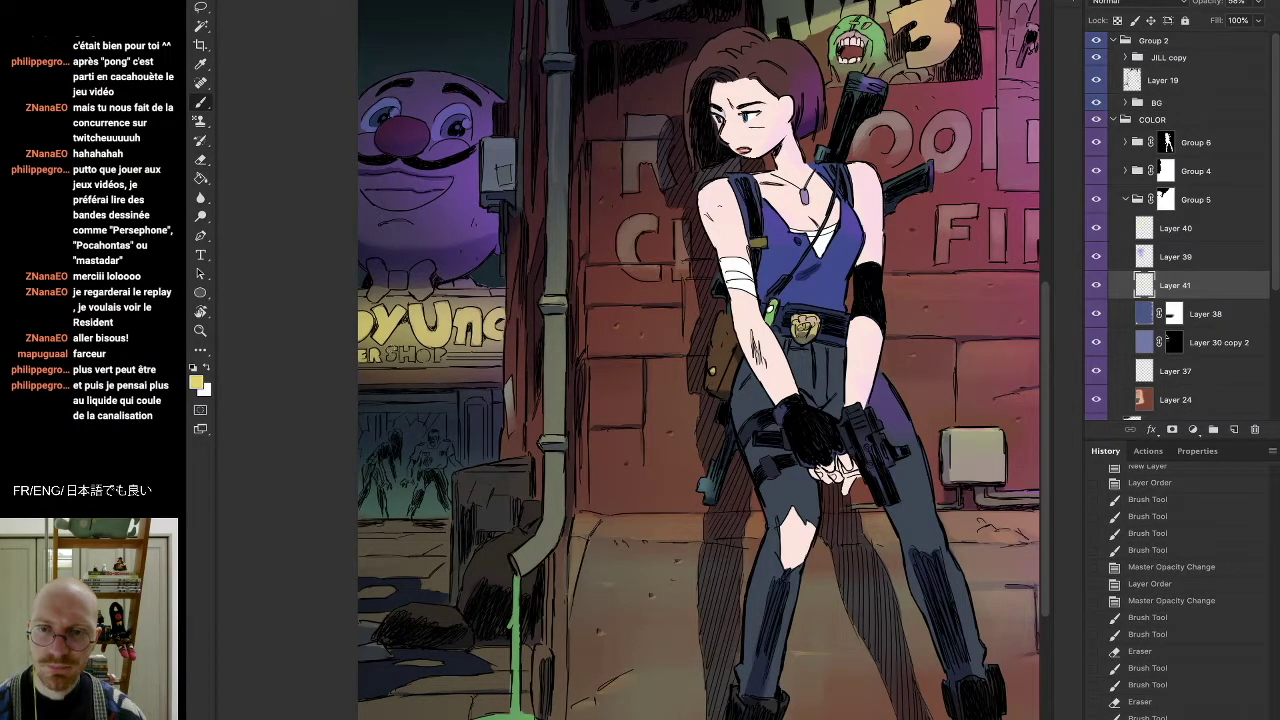
Refine the yellow light across the shop sign lettering on Layer 41 with brush and eraser strokes
drag(398, 346, 428, 354)
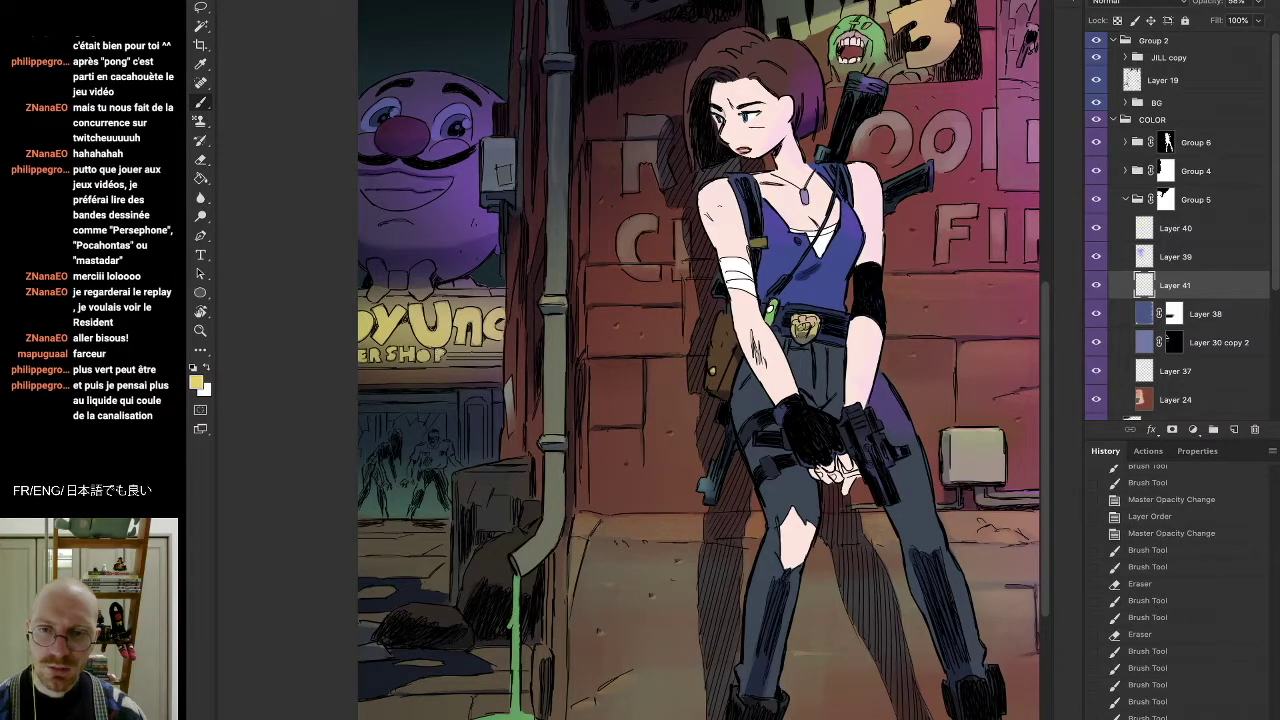
key(e)
key(b)
mouse_move(436, 312)
mouse_down()
mouse_move(448, 304)
mouse_move(496, 326)
mouse_move(482, 345)
mouse_up()
key(e)
key(b)
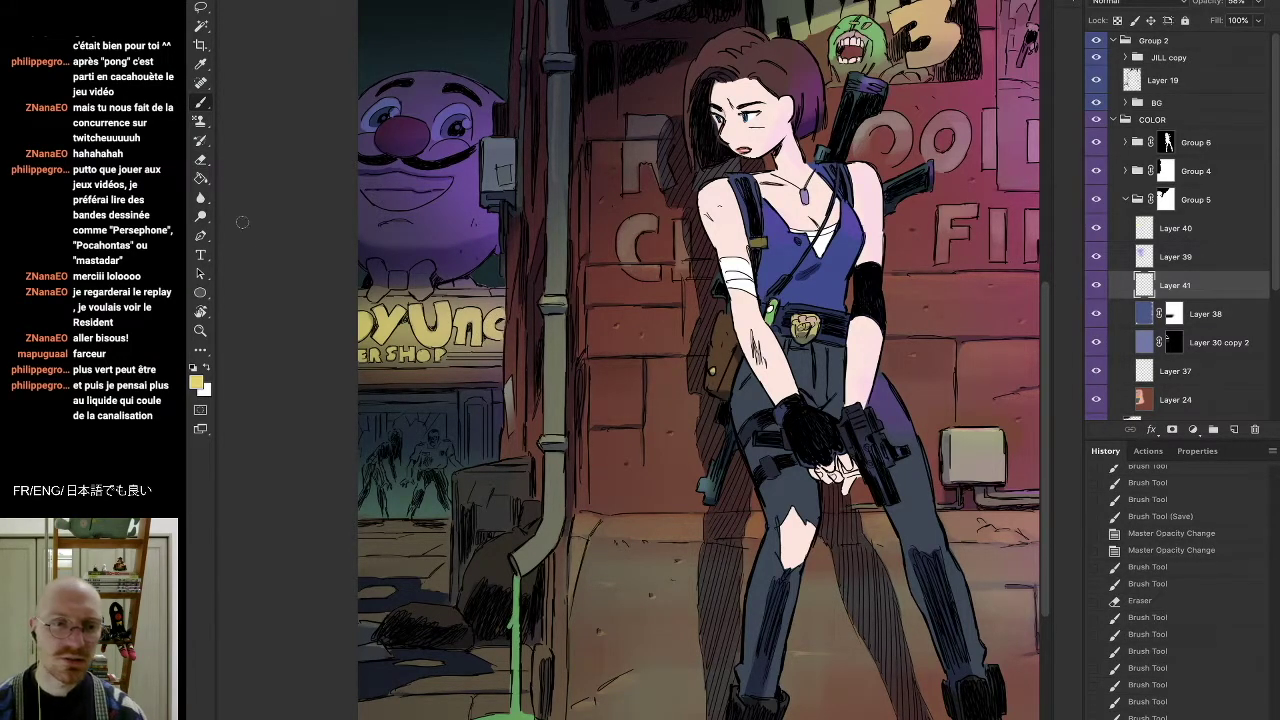
Hide Layer 40, Layer 39, Layer 38 and Layer 30 copy 2, and sample white for painting on Layer 37
drag(1096, 228, 1096, 256)
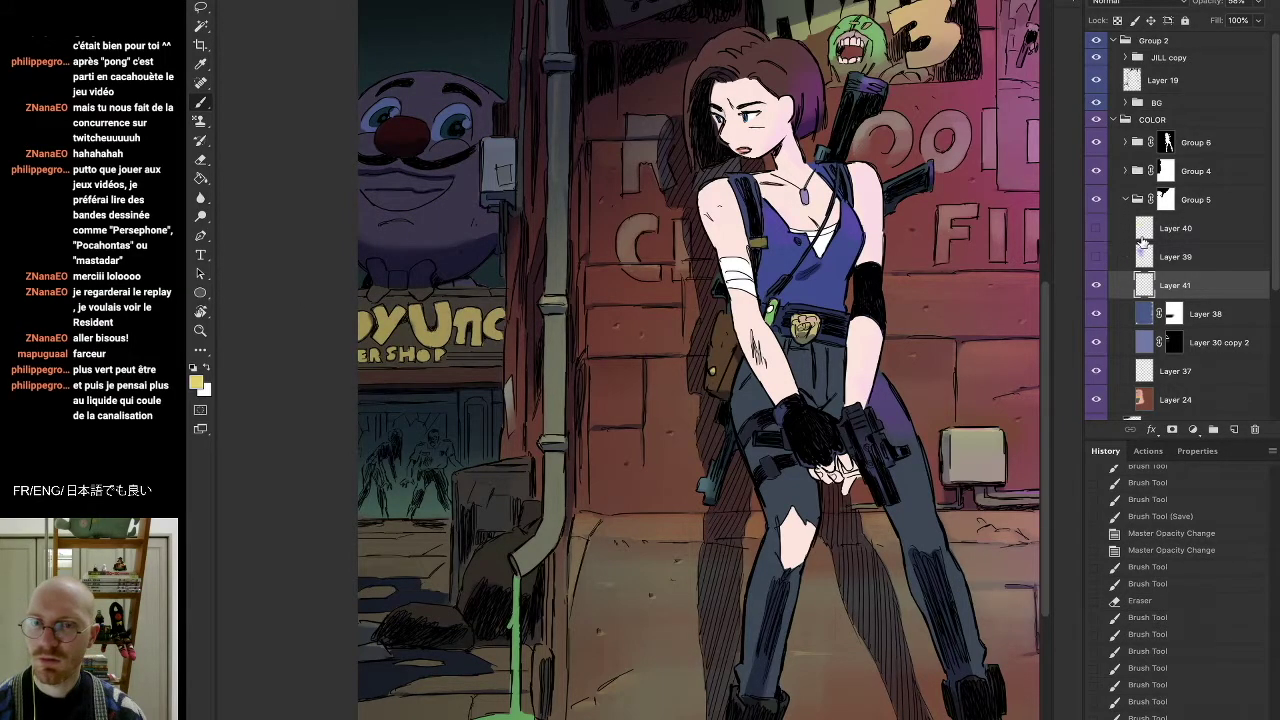
click(1184, 374)
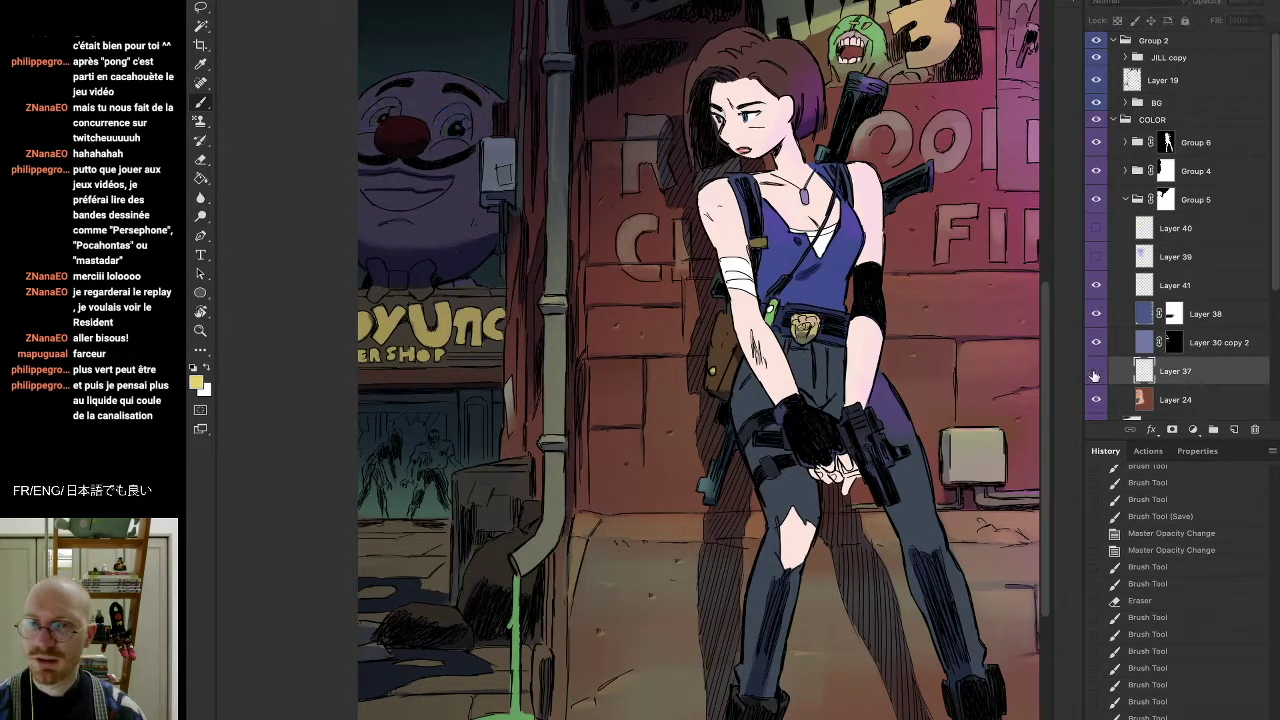
drag(1096, 342, 1102, 324)
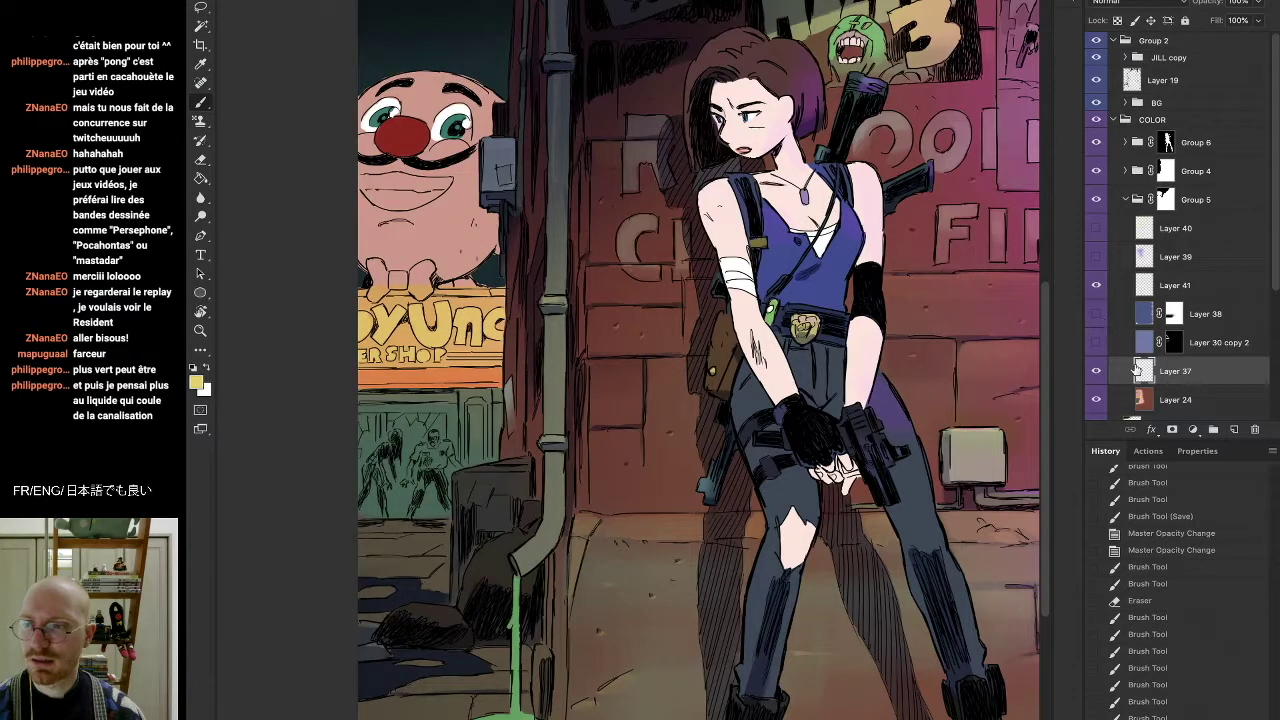
alt+click(459, 106)
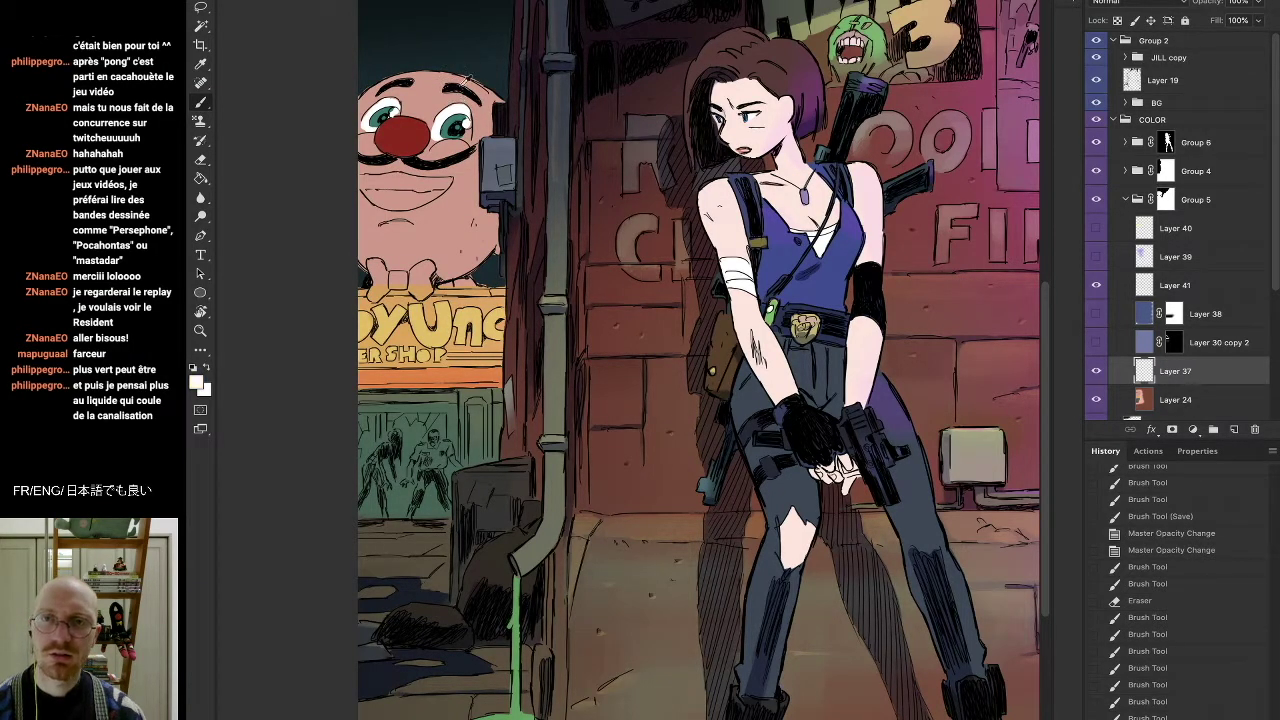
Try a small white highlight on the clown's red nose
drag(398, 104, 396, 119)
key(e)
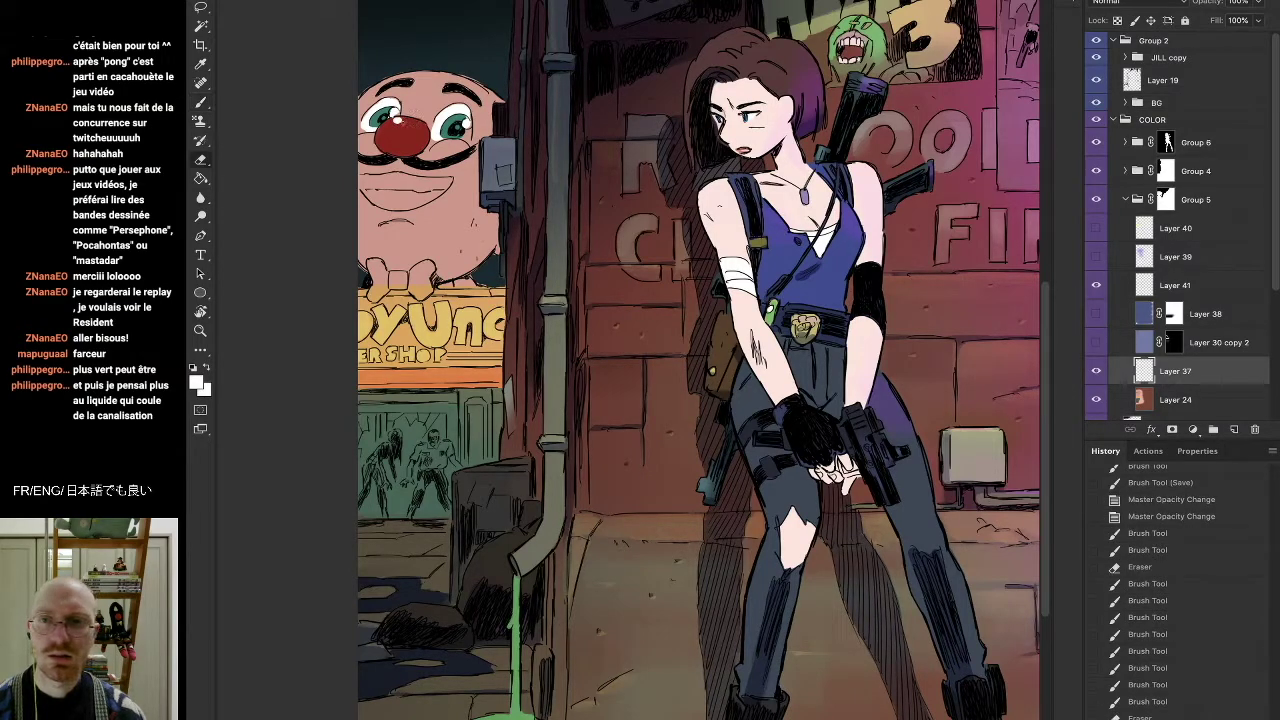
click(399, 119)
Paint the clown's teeth white on Layer 37
key(b)
mouse_move(372, 184)
mouse_down()
mouse_move(392, 179)
mouse_move(374, 192)
mouse_move(404, 200)
mouse_move(398, 180)
mouse_move(382, 182)
mouse_move(428, 182)
mouse_up()
mouse_move(432, 180)
mouse_down()
mouse_move(448, 184)
mouse_move(428, 198)
mouse_up()
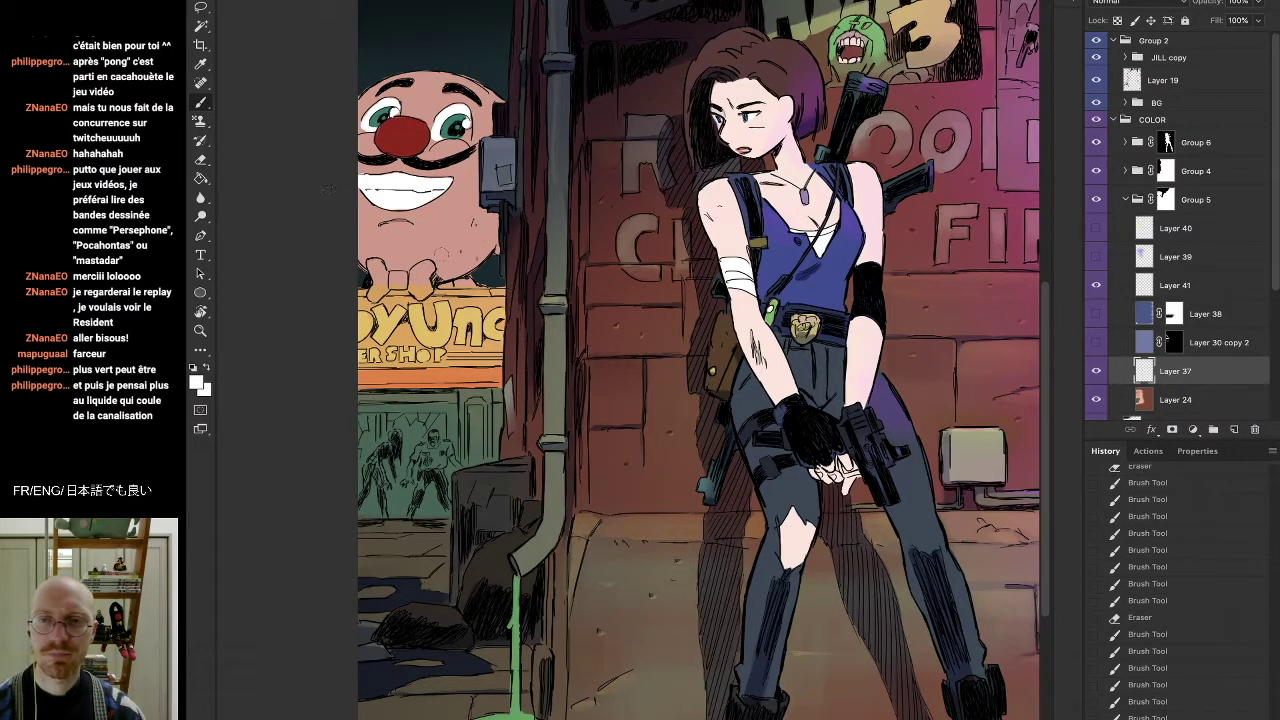
Sample dark red from the clown's nose and paint the bow tie with it on Layer 37
key(i)
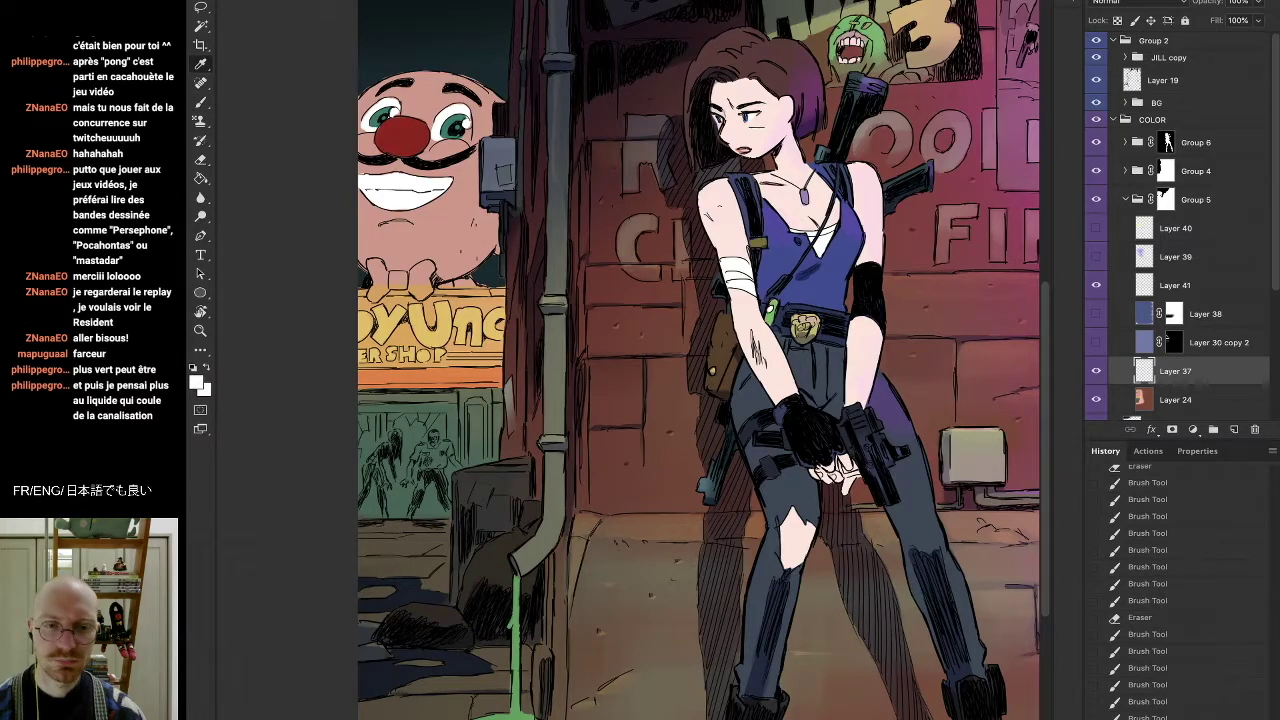
alt+click(404, 138)
drag(442, 287, 492, 285)
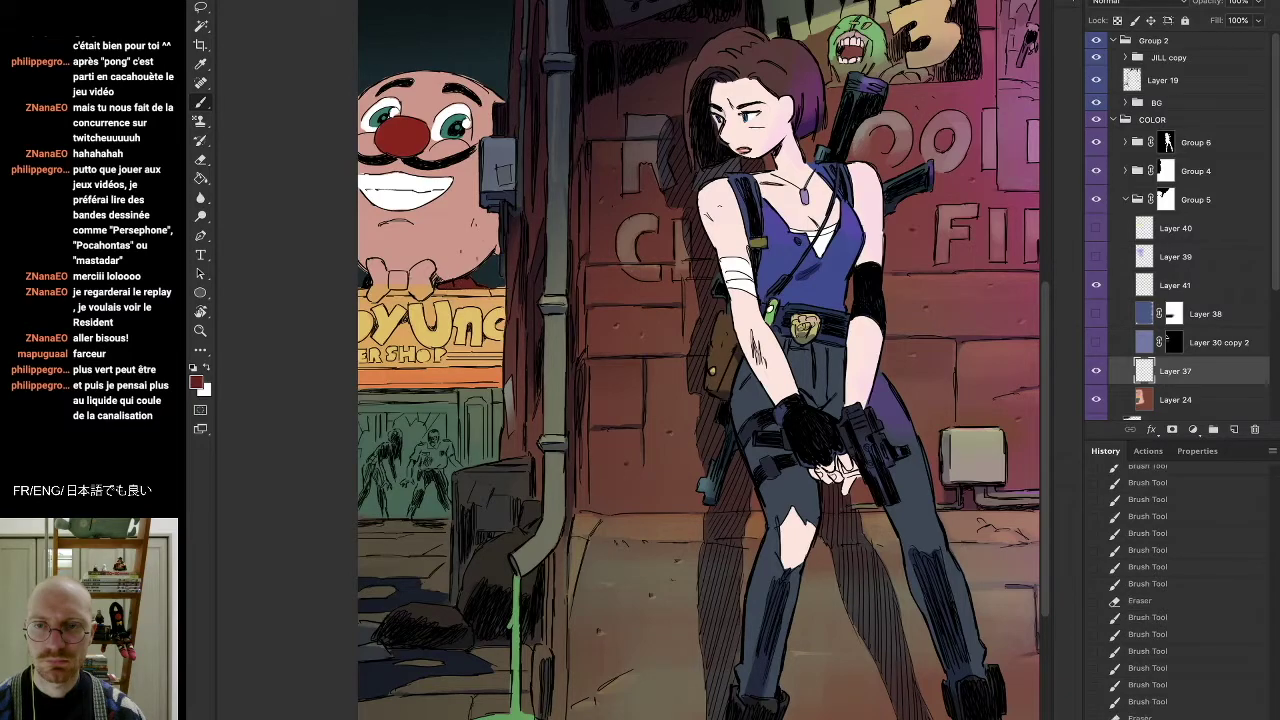
mouse_move(373, 279)
mouse_down()
mouse_move(380, 262)
mouse_move(370, 298)
mouse_move(428, 265)
mouse_move(414, 293)
mouse_move(429, 292)
mouse_up()
alt+click(407, 257)
alt+click(400, 283)
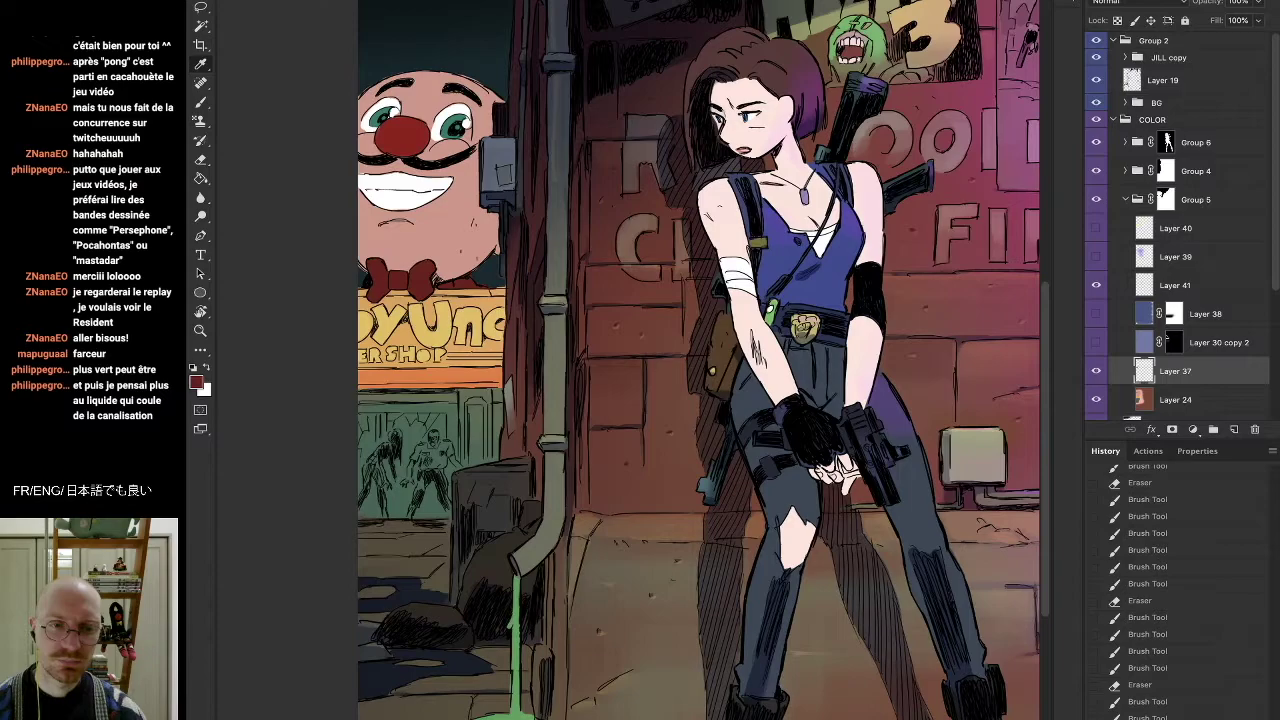
Paint the clown's moustache and eyebrow with a dark brown-grey on Layer 37
alt+click(396, 138)
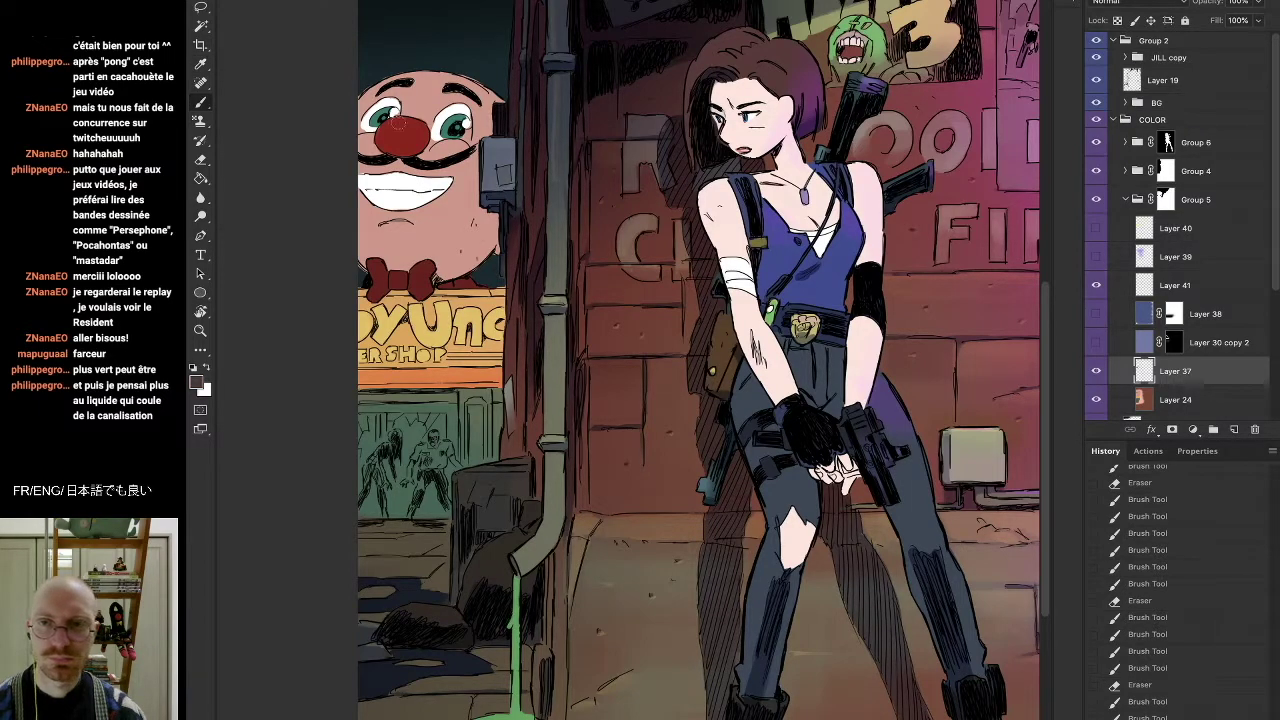
drag(357, 155, 457, 156)
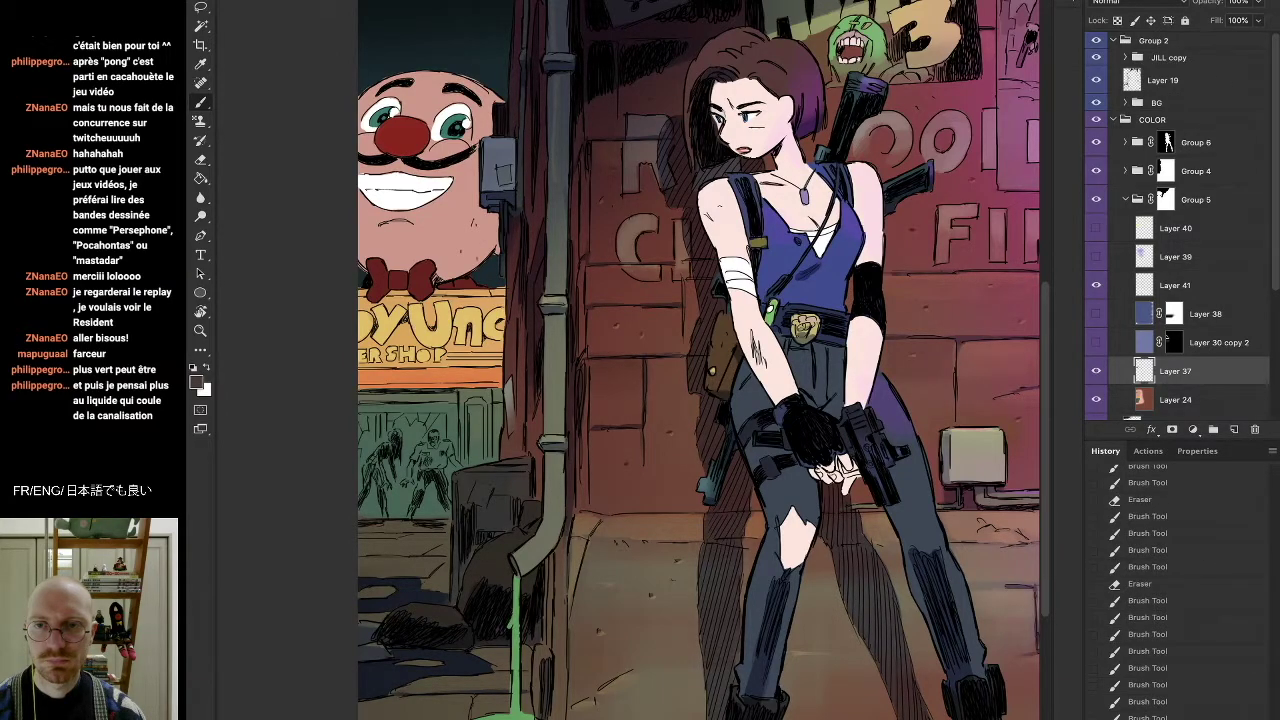
drag(440, 87, 468, 95)
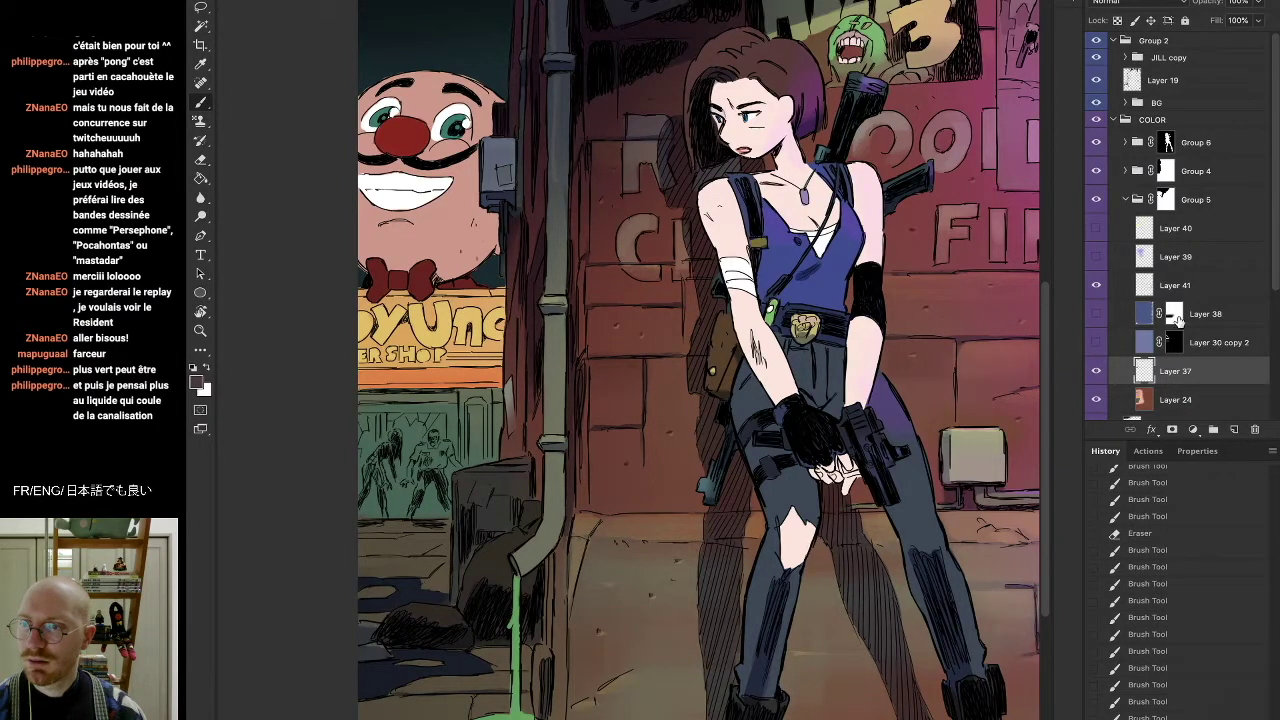
Clean up the edge along the top of the clown's head on Group 5's layer mask with the eraser
click(1097, 200)
click(1097, 200)
click(1167, 199)
key(e)
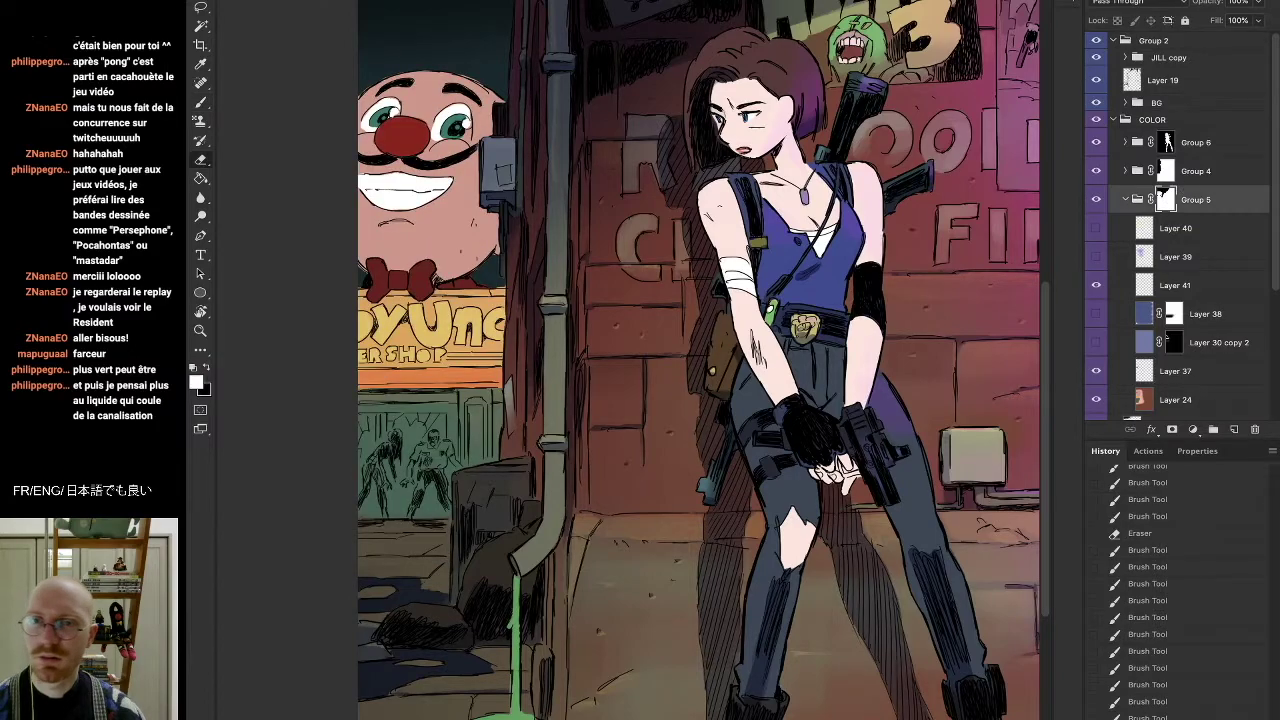
right_click(356, 14)
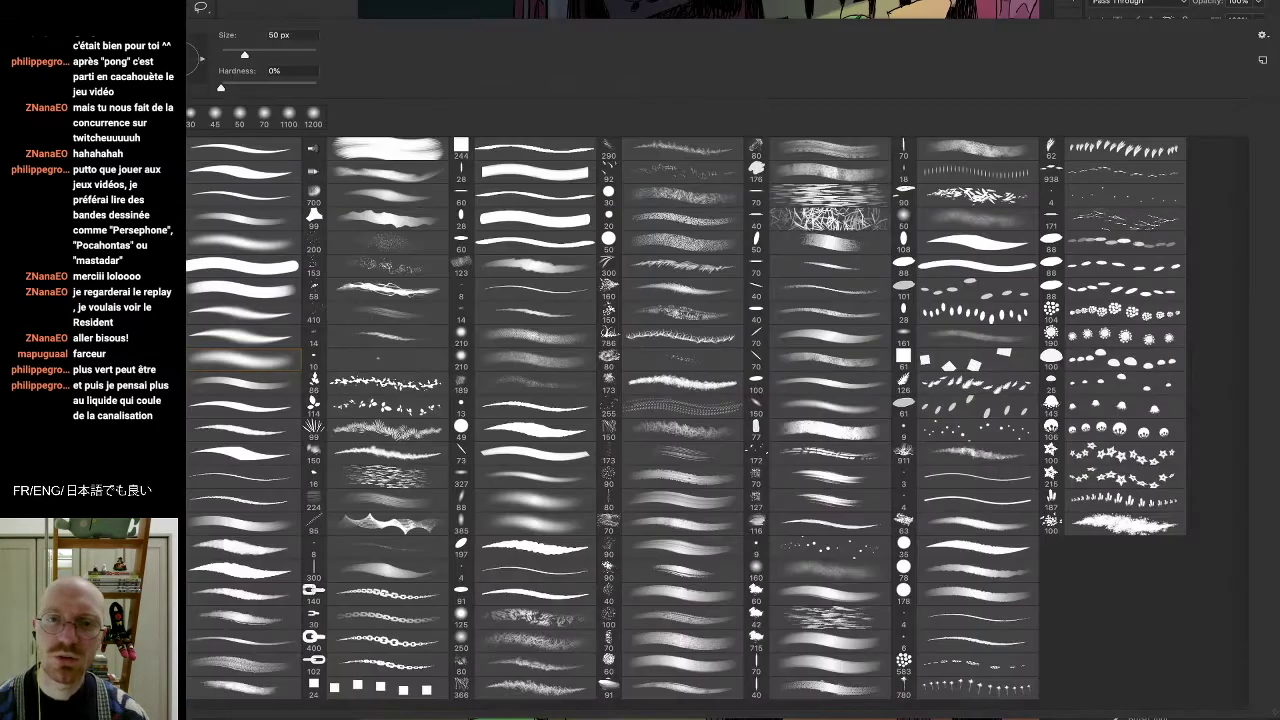
click(244, 182)
key(Return)
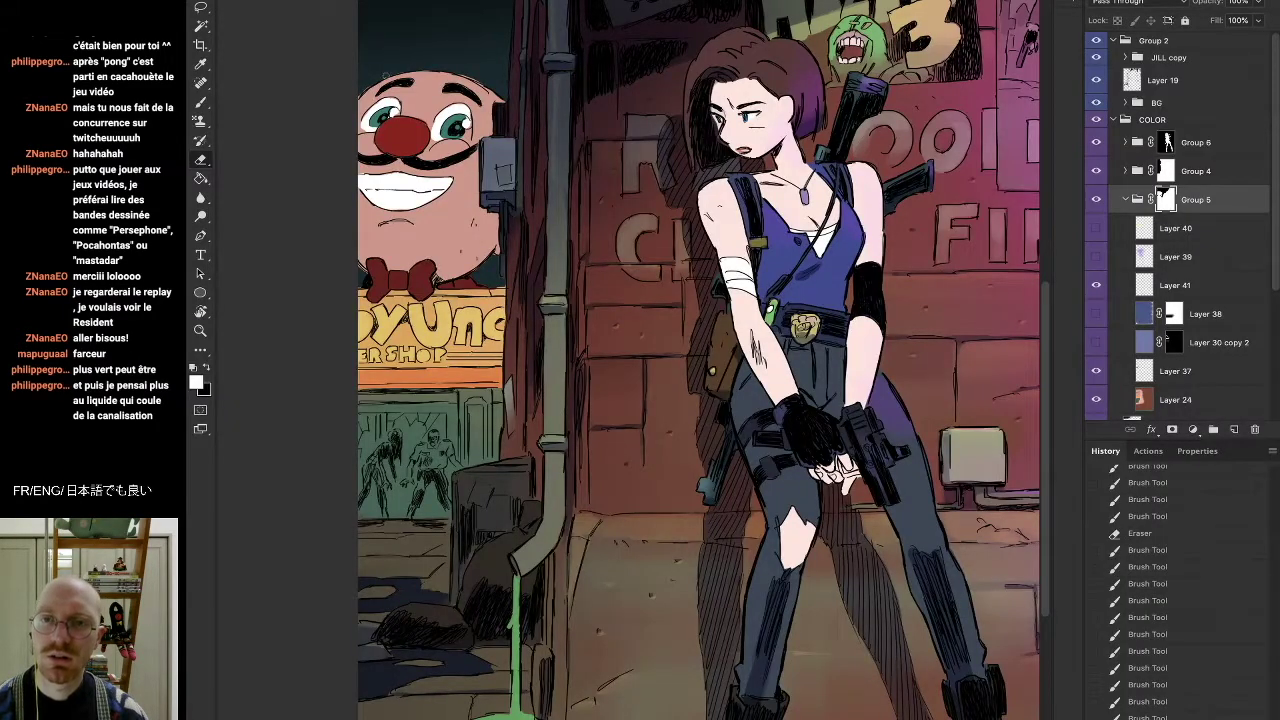
mouse_move(354, 97)
mouse_down()
mouse_move(377, 76)
mouse_move(380, 229)
mouse_move(418, 295)
mouse_up()
key(r)
click(372, 293)
click(383, 288)
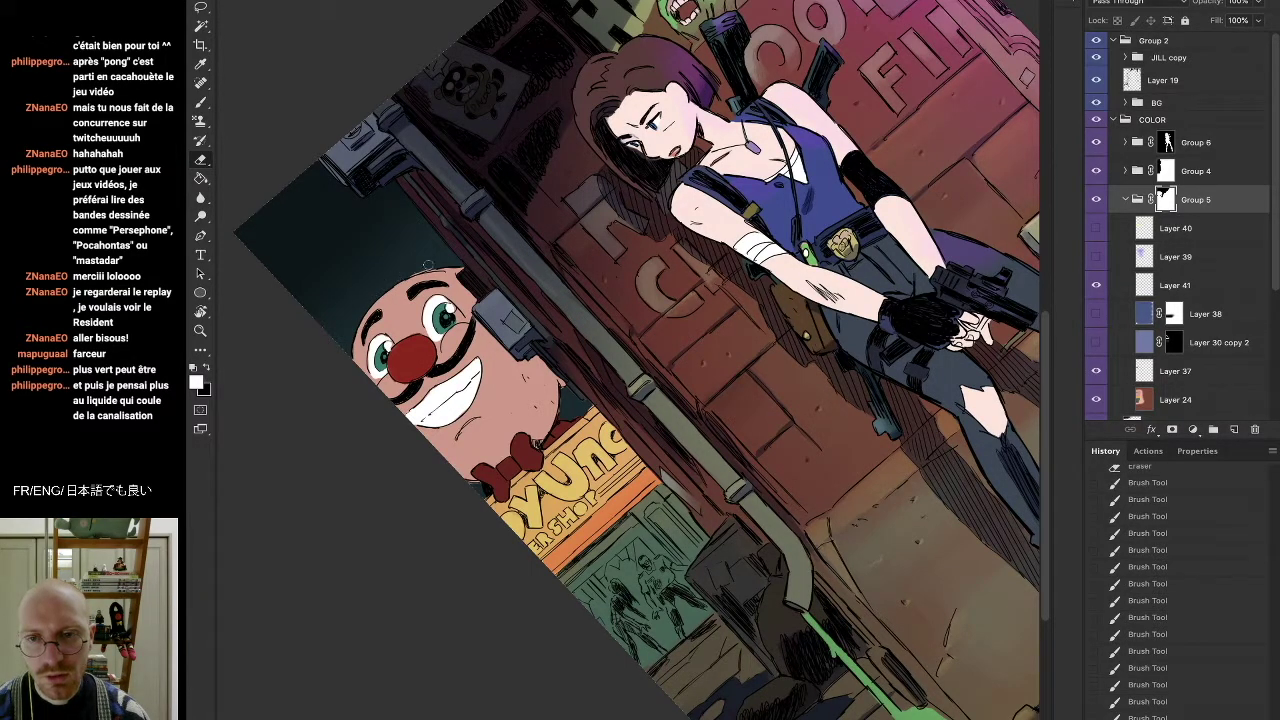
drag(412, 272, 434, 262)
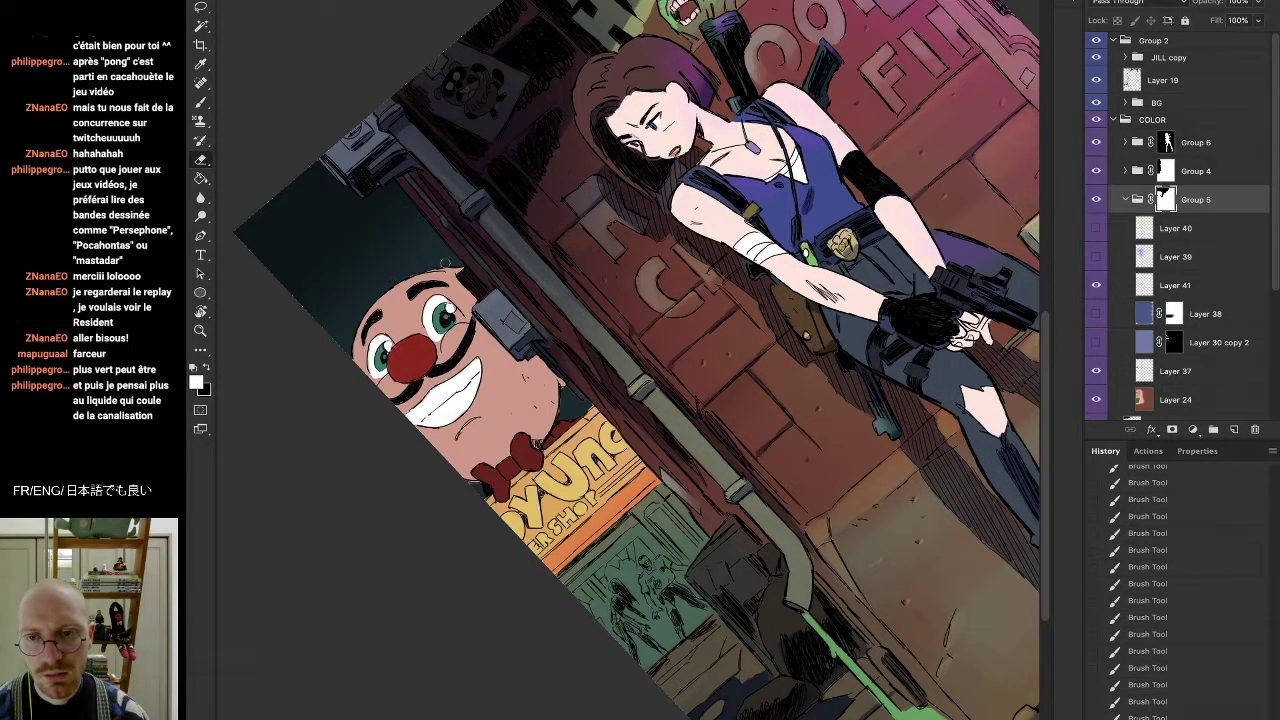
key(r)
drag(410, 270, 566, 174)
key(z)
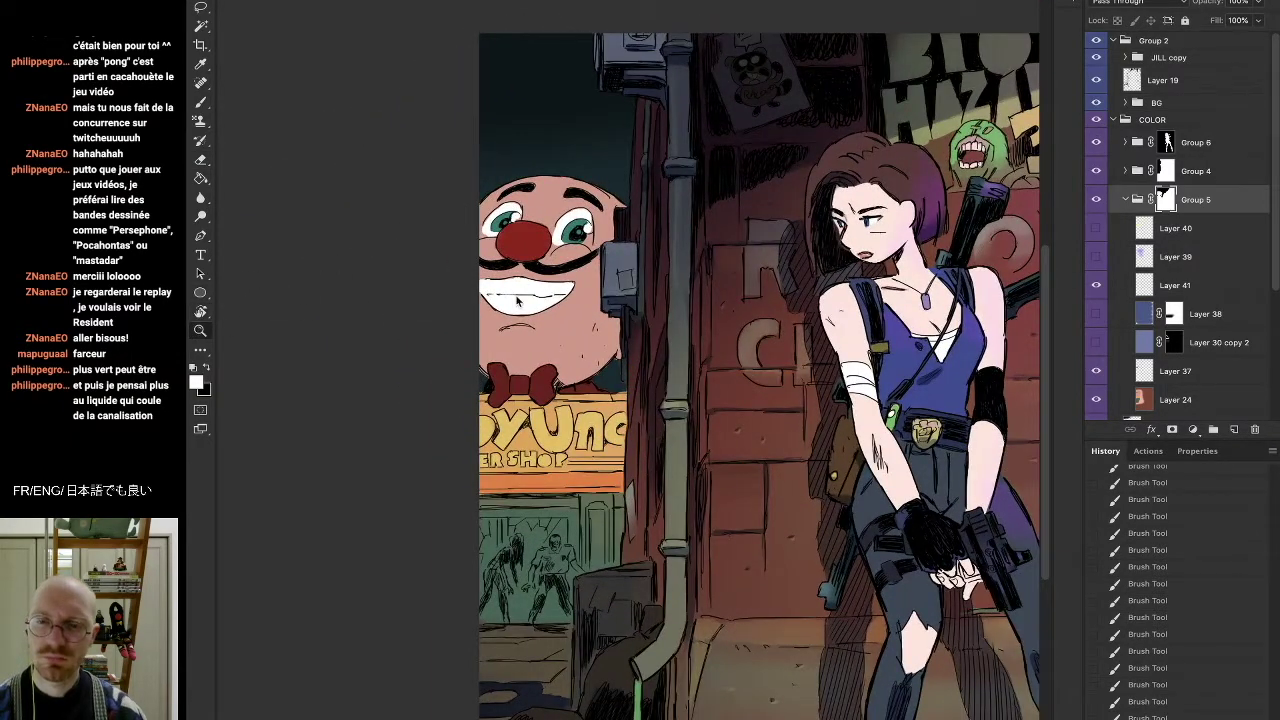
drag(606, 222, 554, 256)
drag(517, 390, 556, 388)
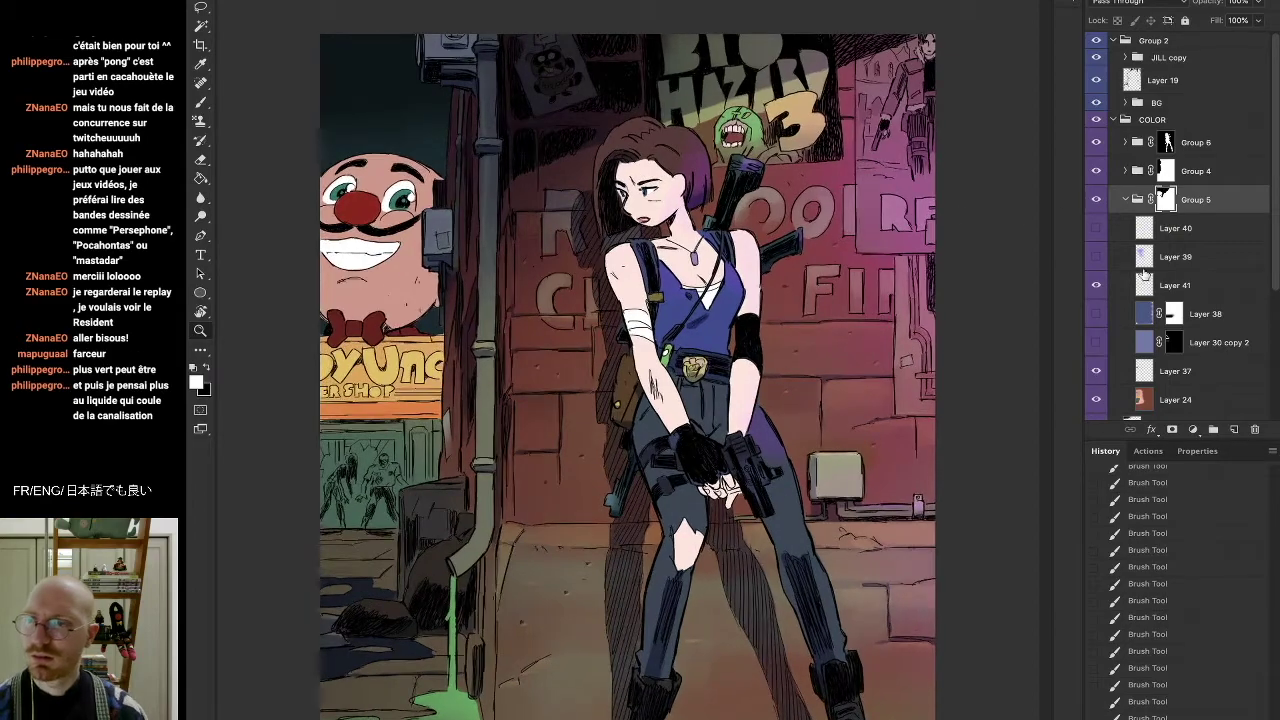
Make Layers 38, 39, 40 and Layer 30 copy 2 in Group 5 visible
click(1097, 257)
click(1096, 313)
click(1096, 342)
click(1096, 228)
click(1097, 257)
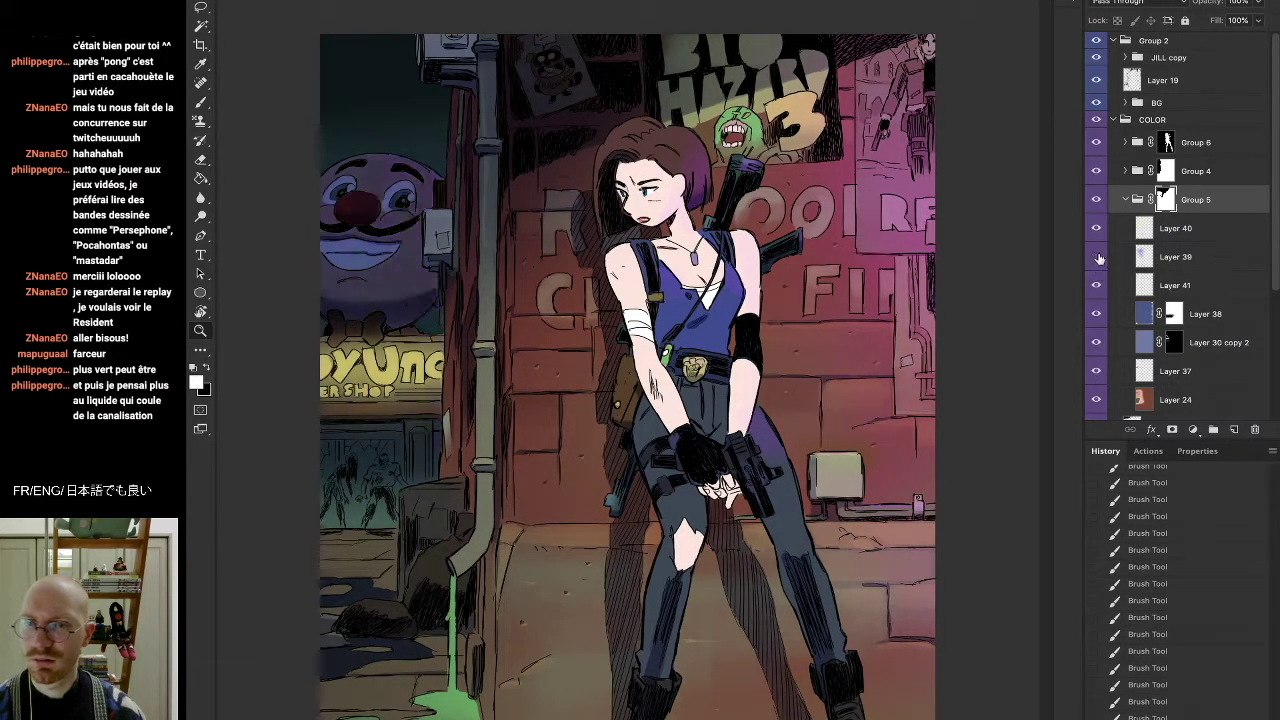
click(1097, 257)
Create a new layer above Layer 39 and sample purple from the clown's face for the brush
click(1187, 262)
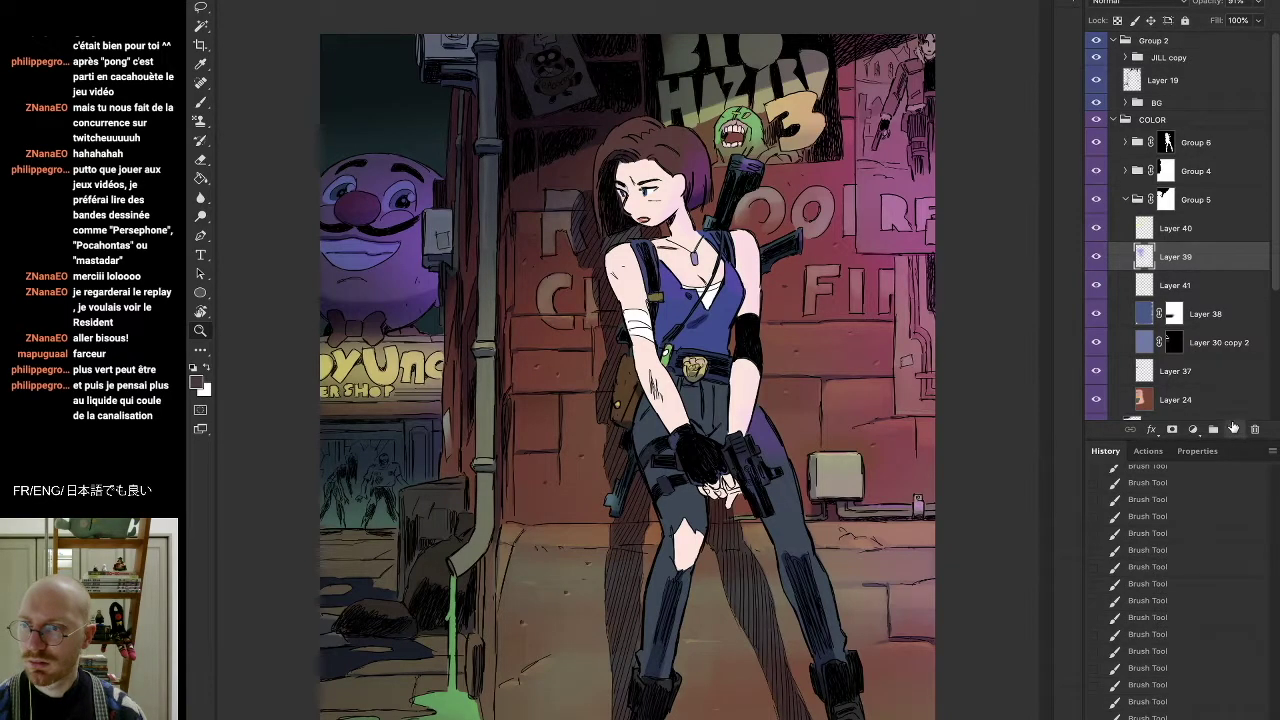
click(1234, 429)
key(i)
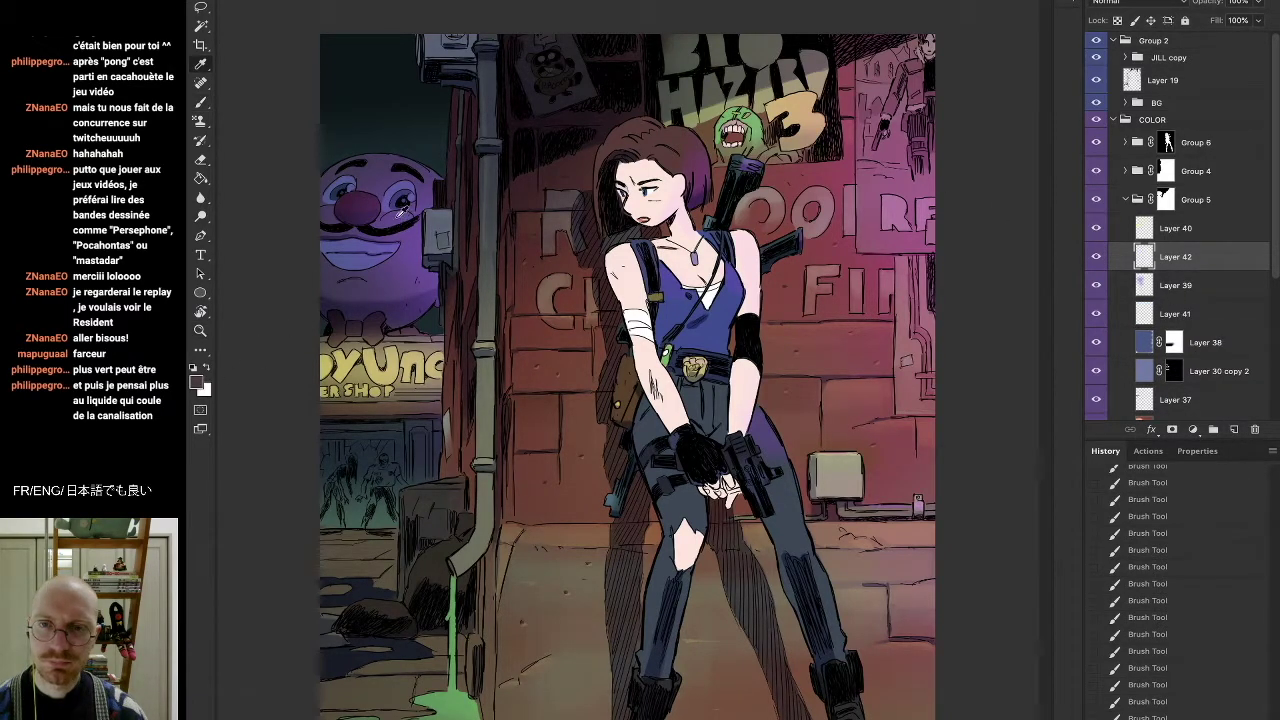
click(408, 222)
key(b)
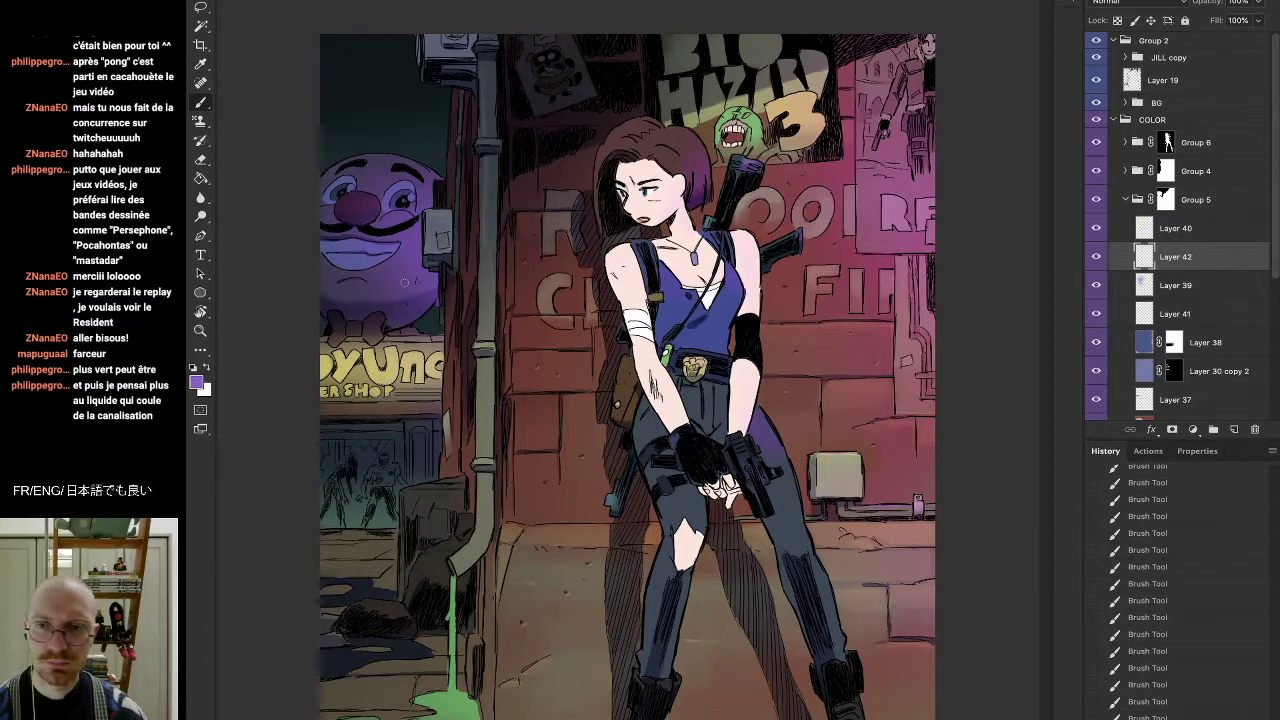
Paint a purple highlight on the clown's nose on Layer 42 and trim it and the nearby moustache area with the eraser
right_click(410, 340)
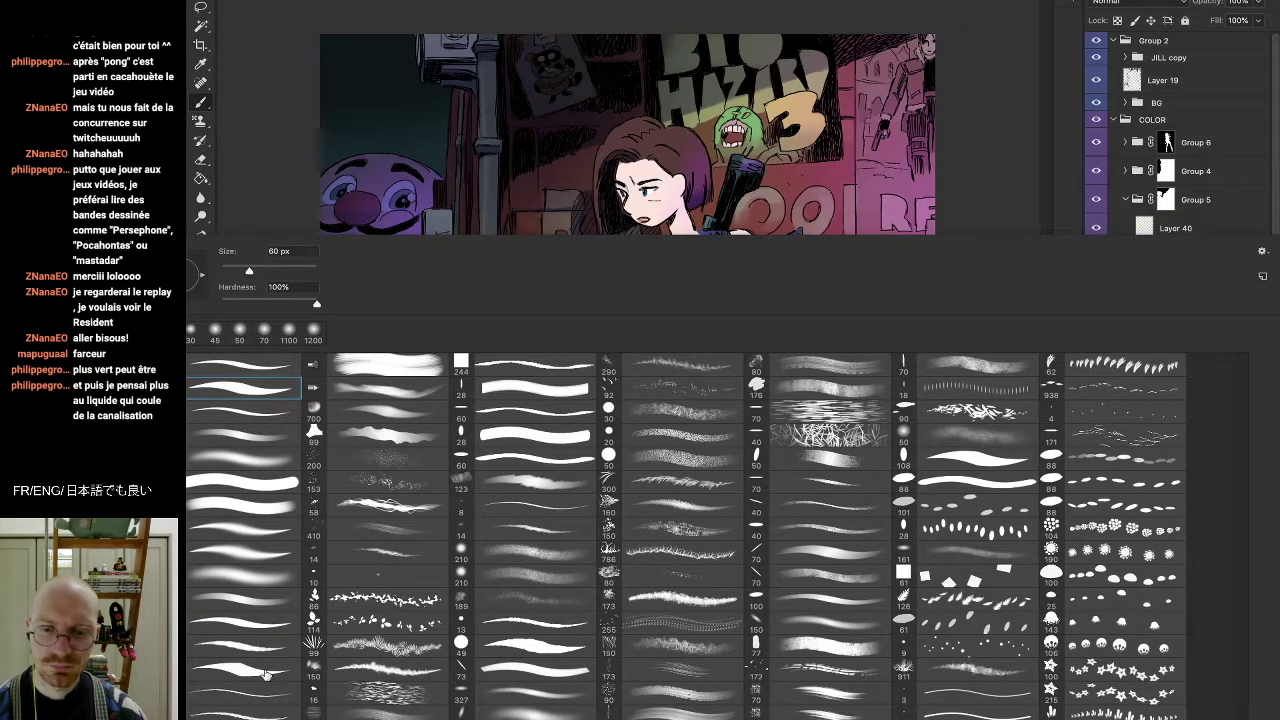
key(e)
right_click(378, 248)
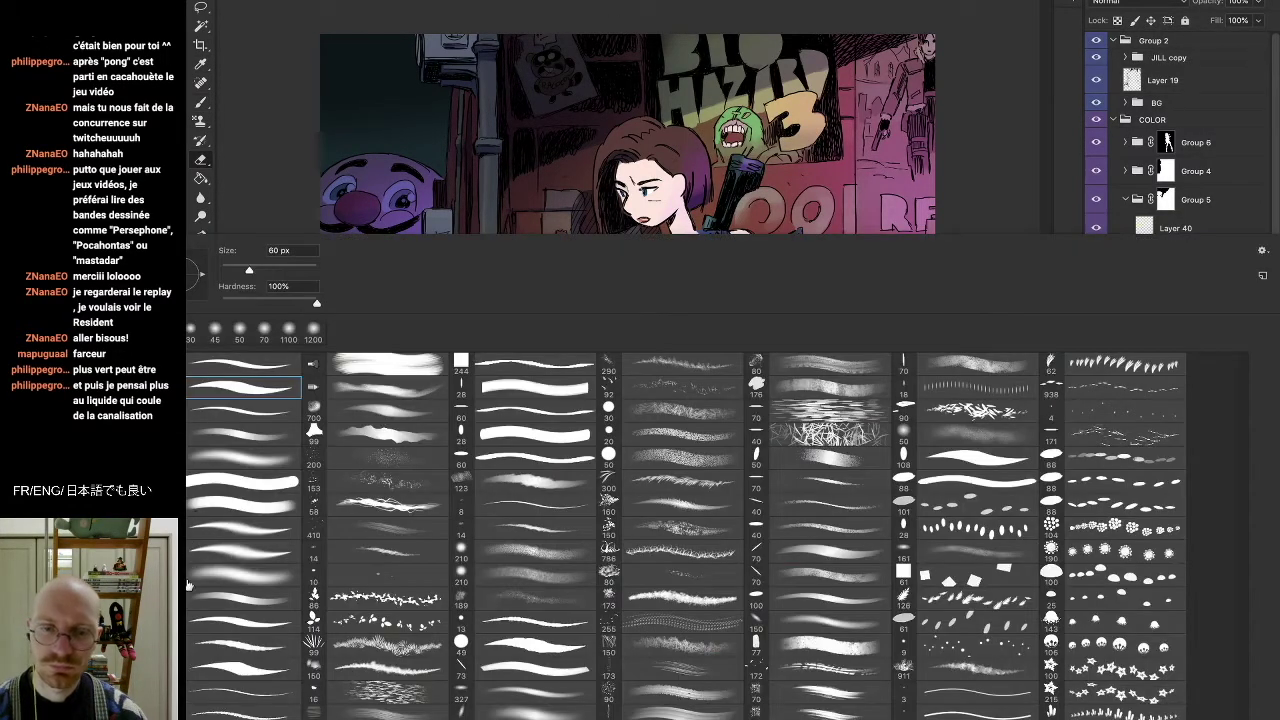
key(Escape)
key(b)
mouse_move(367, 201)
mouse_down()
mouse_move(386, 192)
mouse_move(374, 206)
mouse_up()
key(e)
mouse_move(366, 204)
mouse_down()
mouse_move(412, 214)
mouse_move(402, 220)
mouse_up()
key(b)
key(e)
drag(396, 218, 406, 216)
key(b)
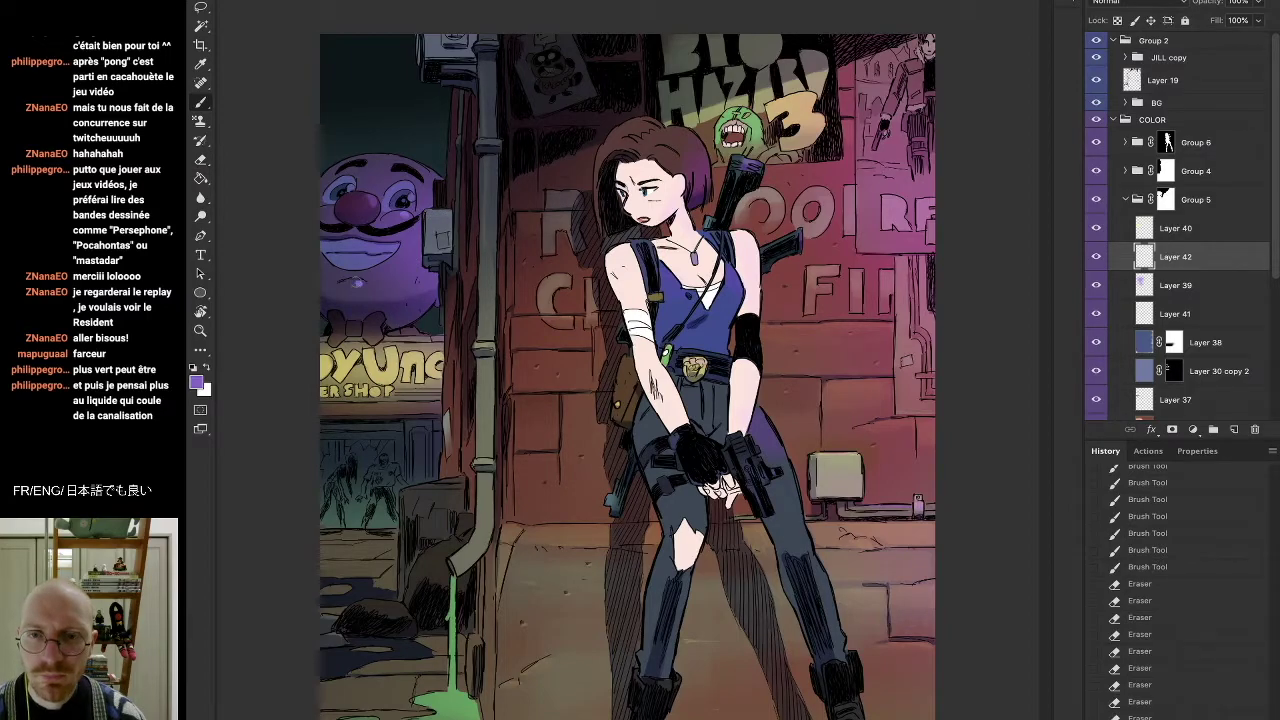
Model the purple light on the clown's cheek and chin on Layer 42 with brush and eraser strokes
key(e)
mouse_move(375, 289)
mouse_down()
mouse_move(363, 286)
mouse_move(416, 270)
mouse_move(403, 266)
mouse_up()
key(b)
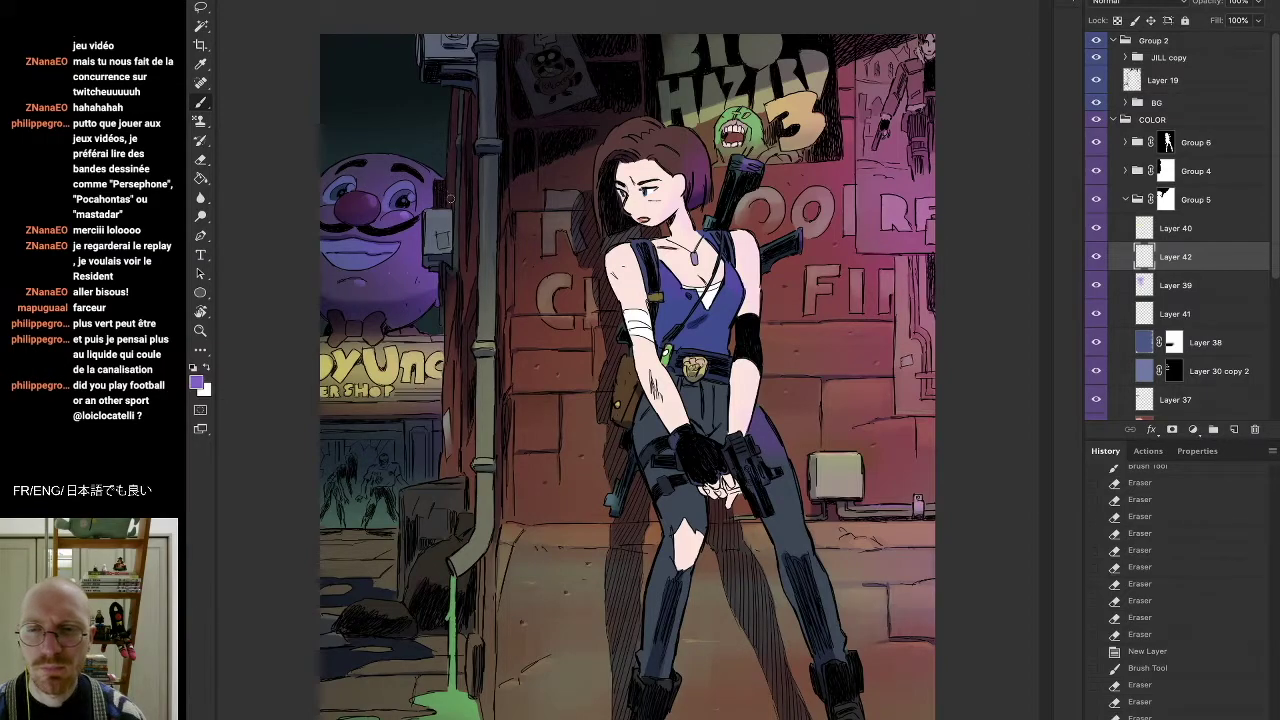
right_click(467, 103)
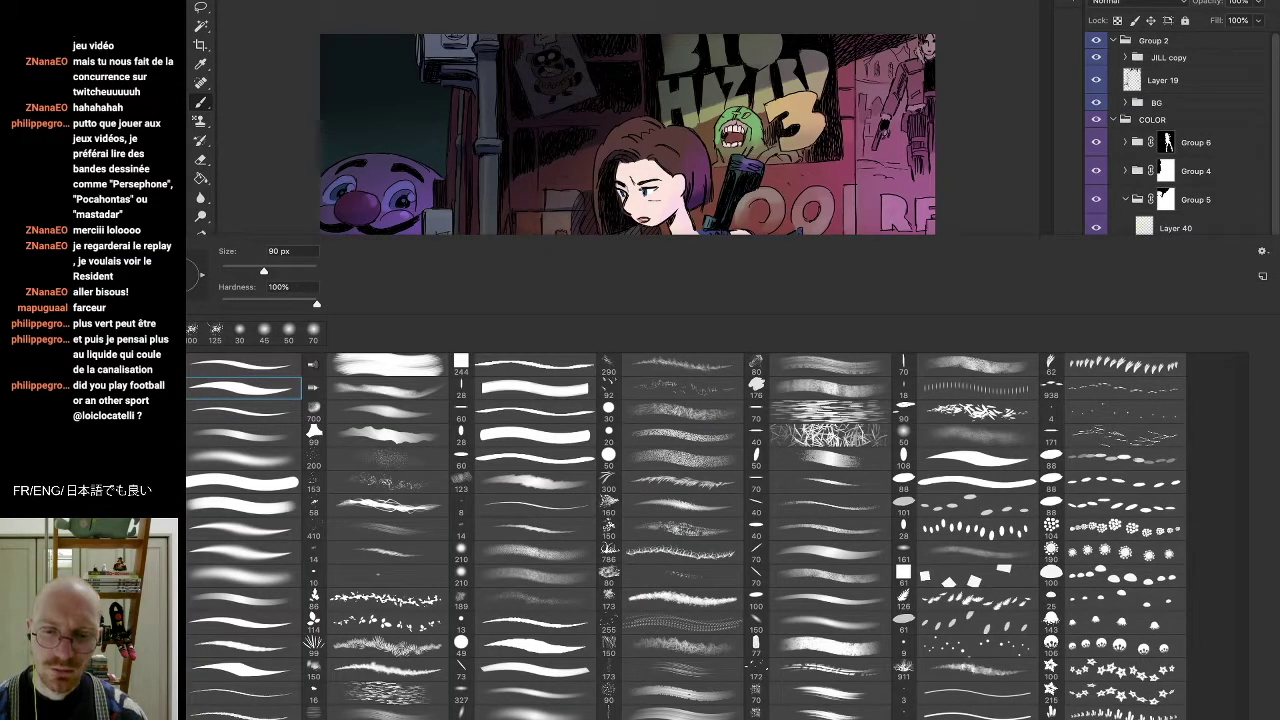
key(Return)
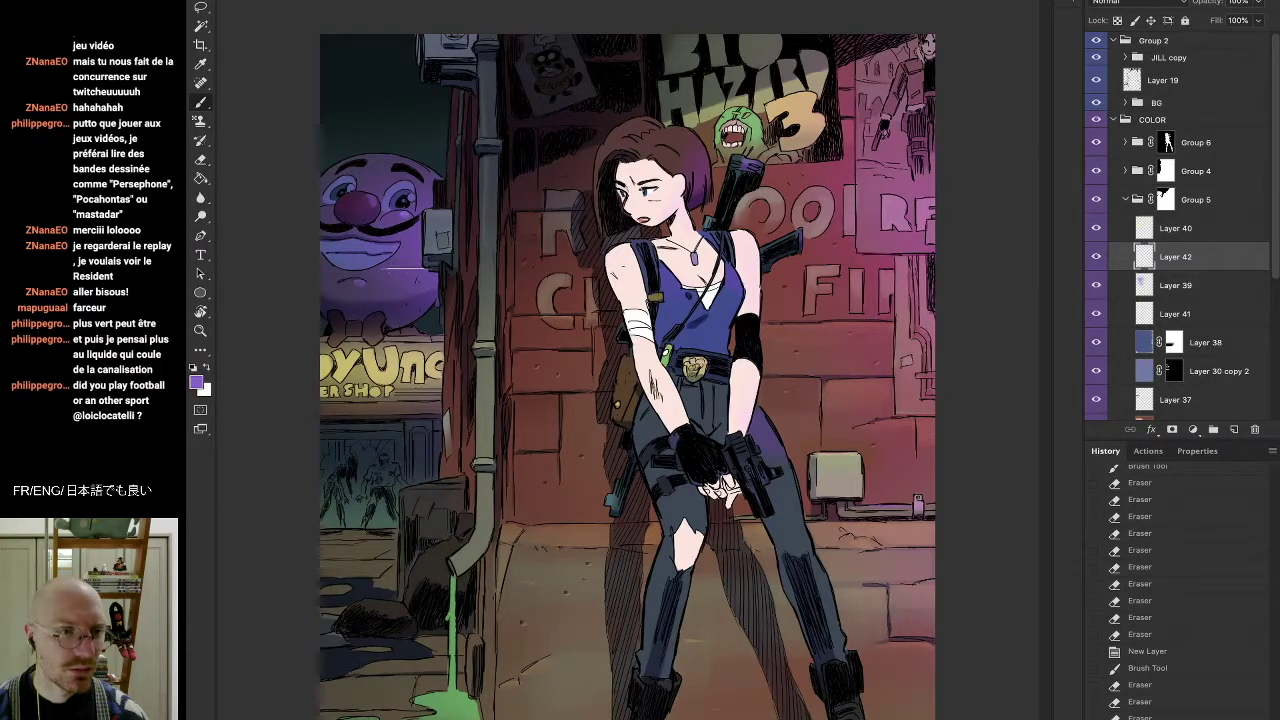
drag(415, 260, 422, 239)
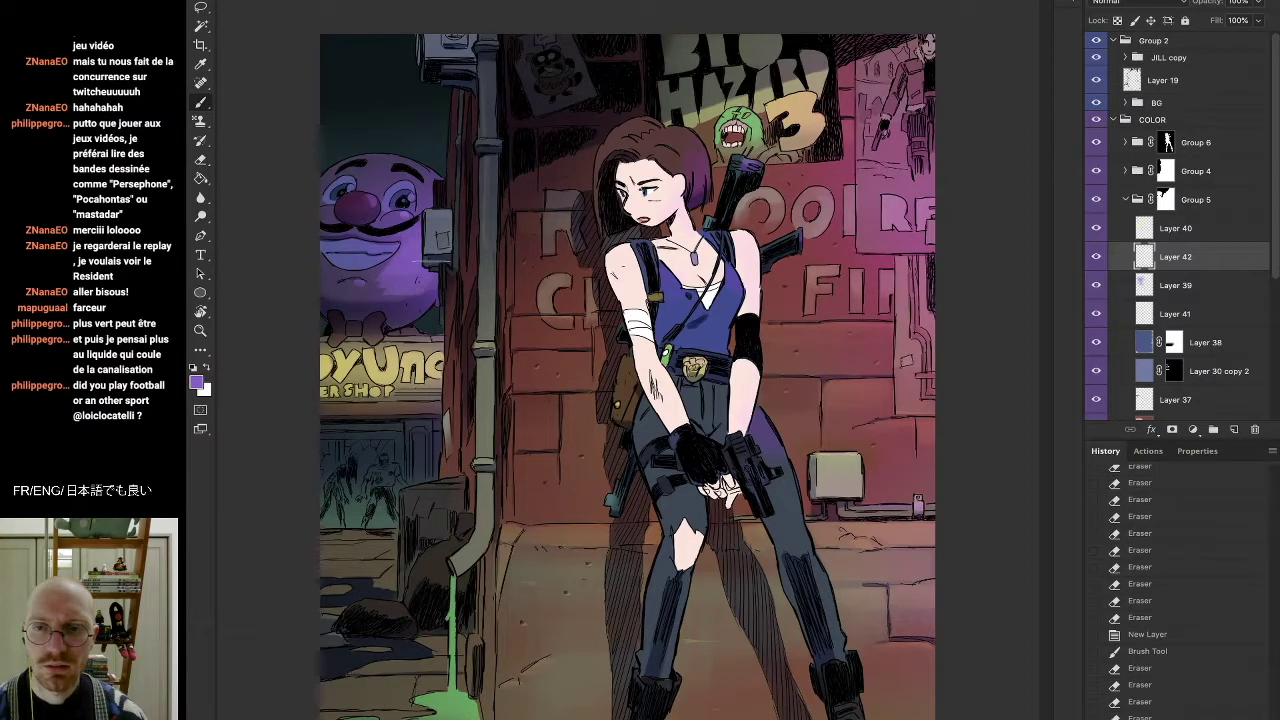
key(b)
drag(395, 290, 400, 254)
Erase excess purple from the clown's cheek and paint along the head's edge above the wall box on Layer 42
key(r)
mouse_move(530, 225)
mouse_down()
mouse_move(490, 250)
mouse_move(404, 376)
mouse_up()
key(e)
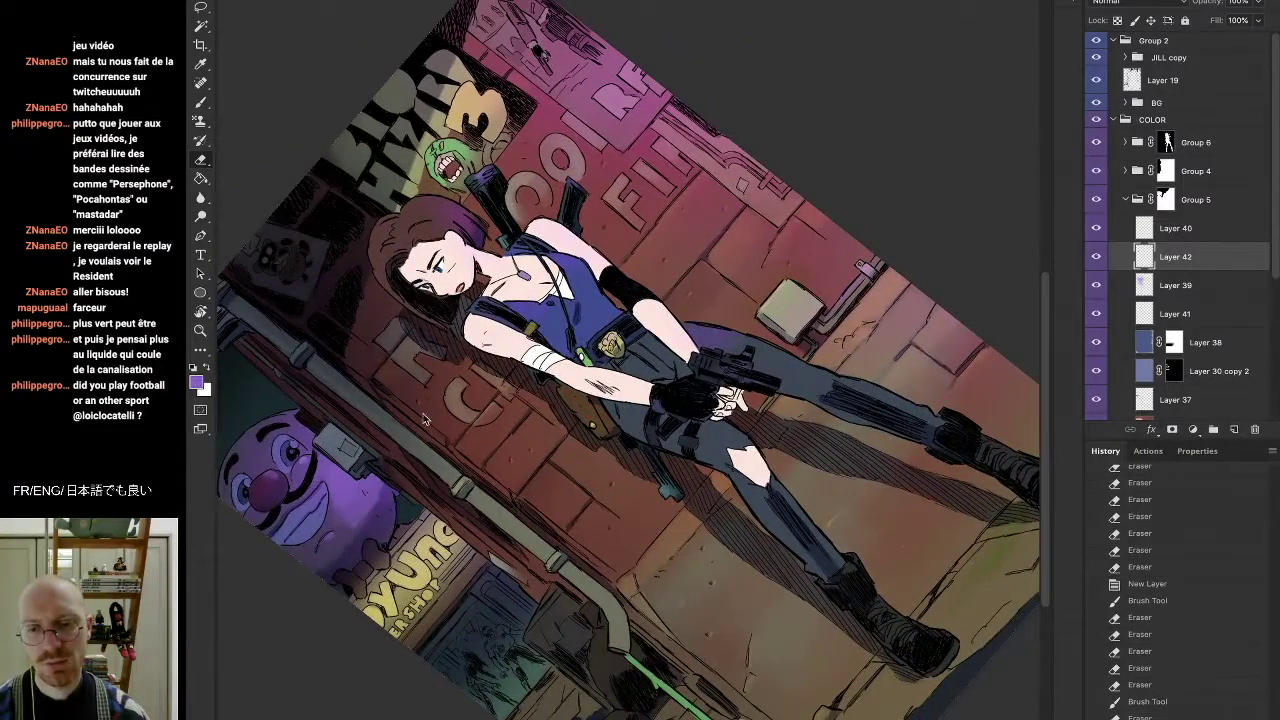
right_click(408, 424)
click(268, 458)
click(489, 212)
mouse_move(372, 462)
mouse_down()
mouse_move(360, 513)
mouse_move(338, 518)
mouse_move(374, 507)
mouse_move(344, 515)
mouse_up()
mouse_move(422, 476)
mouse_down()
mouse_move(402, 464)
mouse_move(497, 226)
mouse_move(474, 216)
mouse_up()
key(r)
key(e)
drag(428, 265, 393, 285)
key(b)
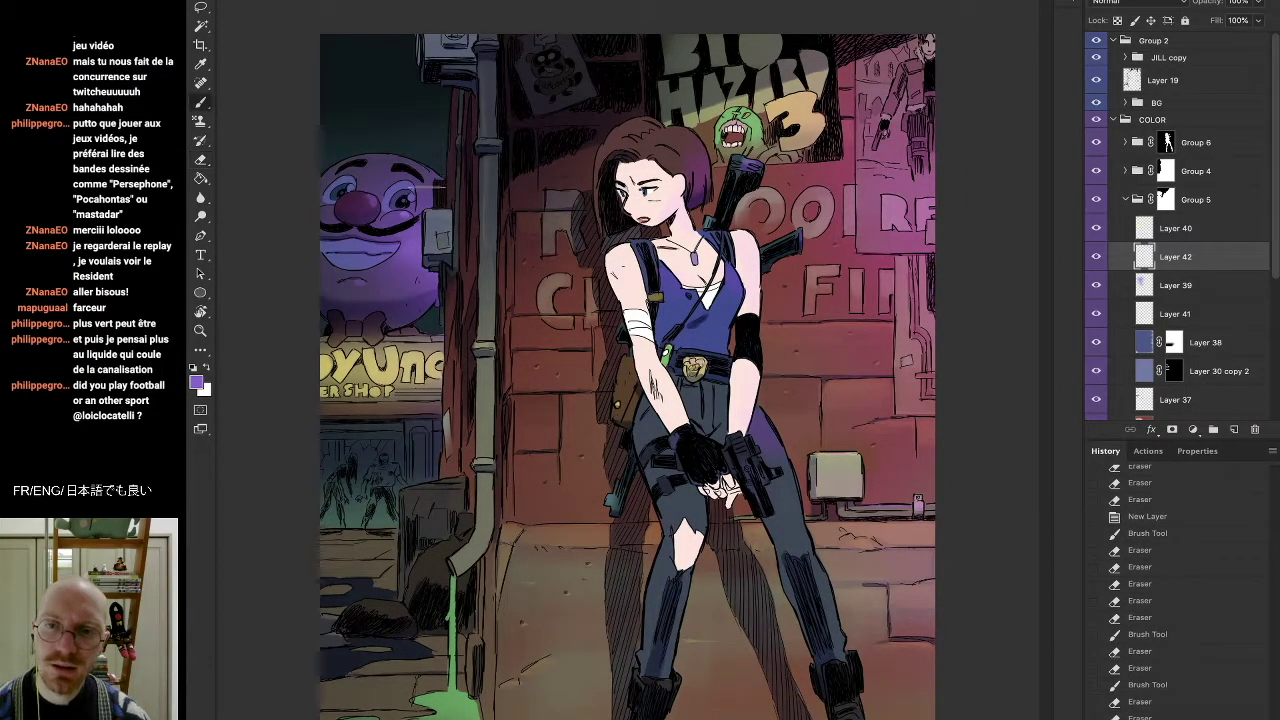
drag(430, 183, 428, 207)
Trim the purple light around the upper outline of the clown's head on Layer 42 with the eraser
key(r)
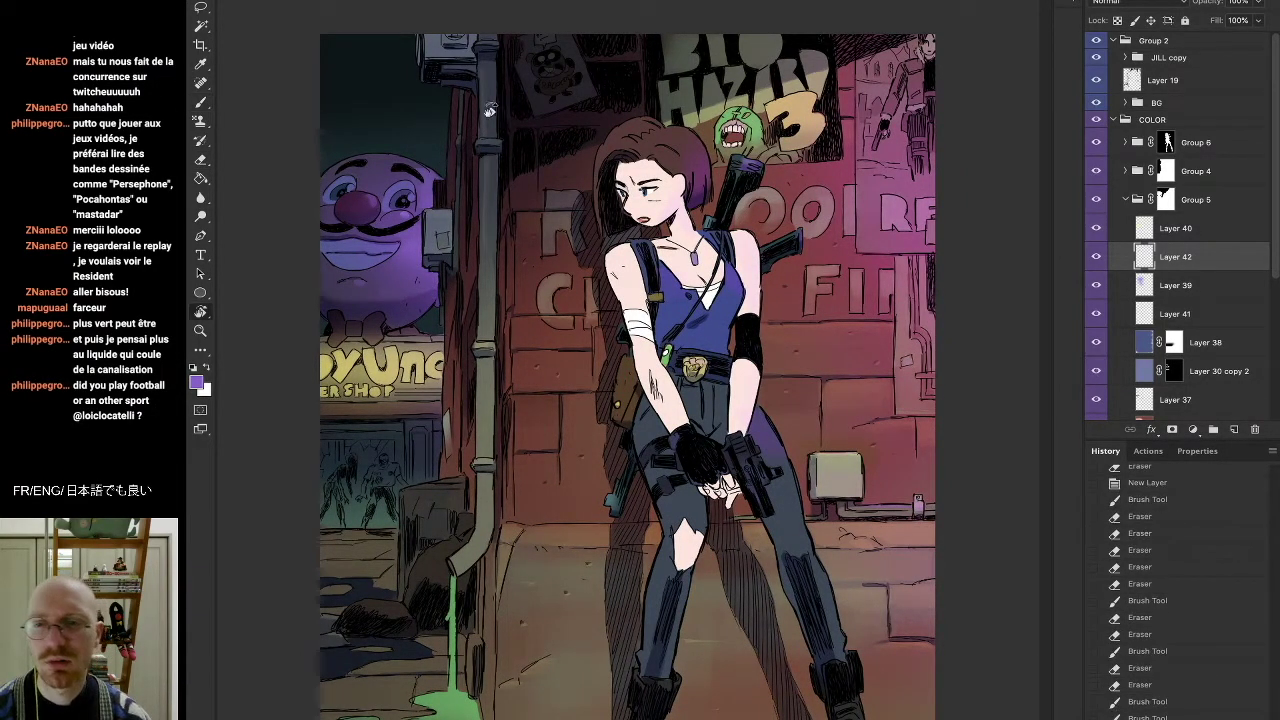
drag(494, 114, 422, 545)
key(e)
drag(411, 700, 397, 714)
key(r)
mouse_move(488, 620)
mouse_down()
mouse_move(571, 297)
mouse_move(521, 277)
mouse_up()
key(e)
drag(444, 144, 402, 165)
Reduce the eraser size and refine the highlight on the clown's nose on Layer 42
key(bracketleft)
key(bracketleft)
key(bracketleft)
key(bracketleft)
key(bracketleft)
key(b)
key(e)
mouse_move(362, 194)
mouse_down()
mouse_move(368, 207)
mouse_move(351, 214)
mouse_move(355, 194)
mouse_move(366, 206)
mouse_move(369, 194)
mouse_up()
key(b)
key(e)
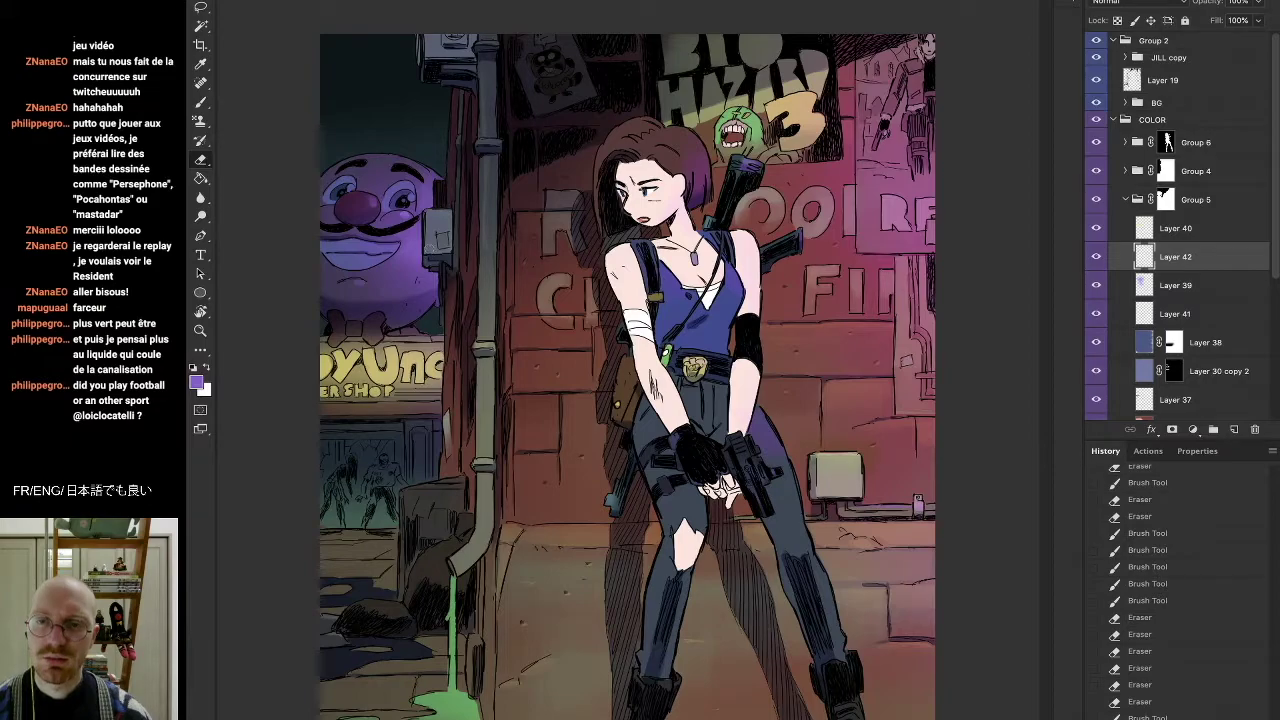
Soften and extend the purple light from the clown's cheek down to the chin on Layer 42
key(b)
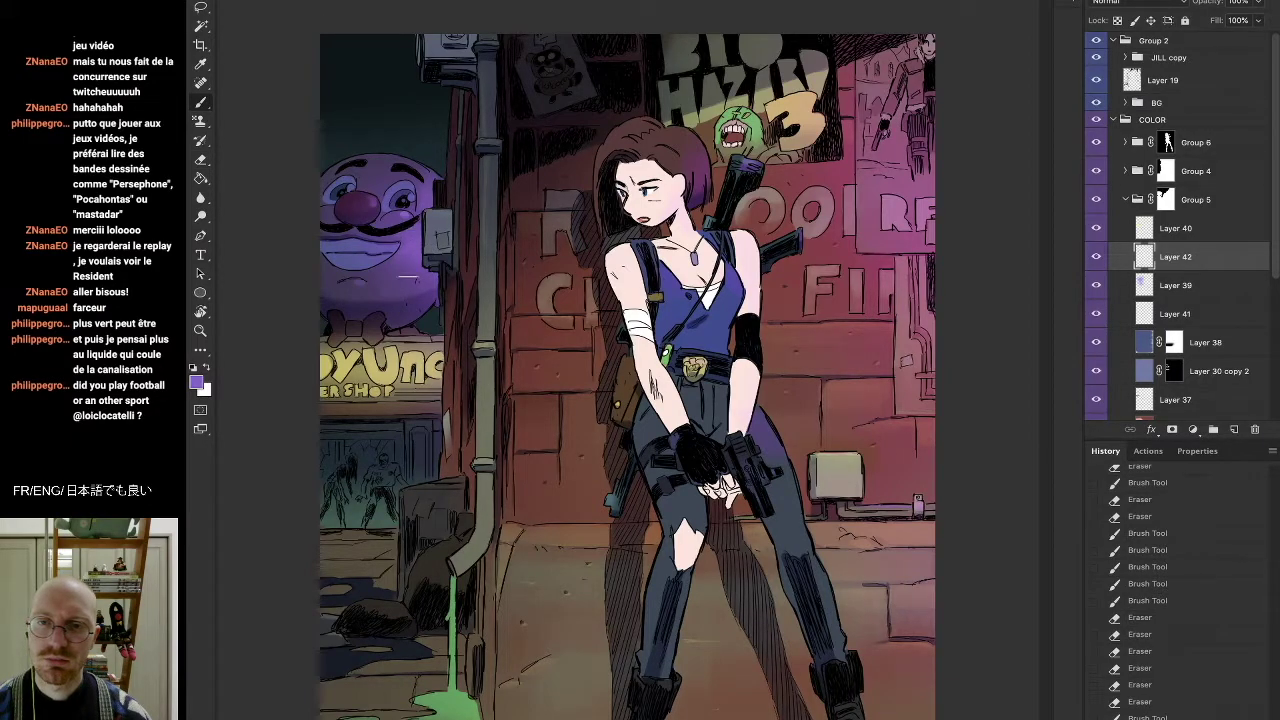
drag(420, 436, 412, 474)
key(e)
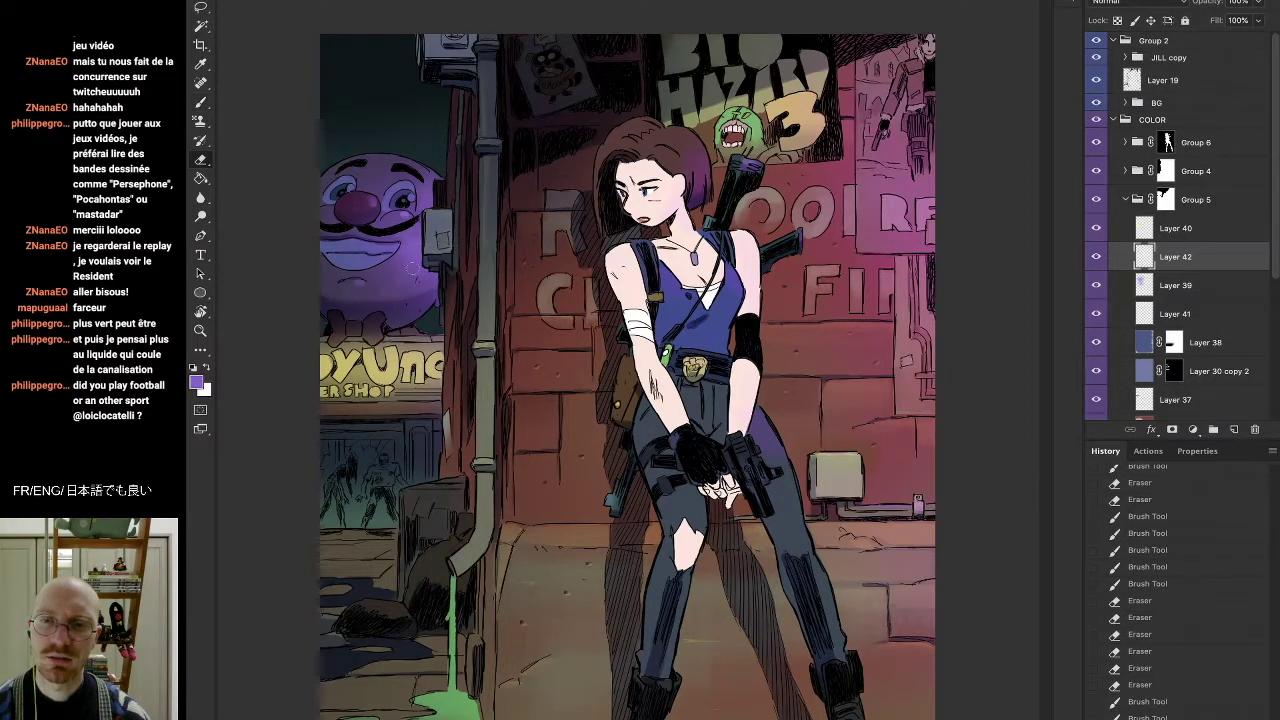
drag(390, 275, 458, 280)
key(b)
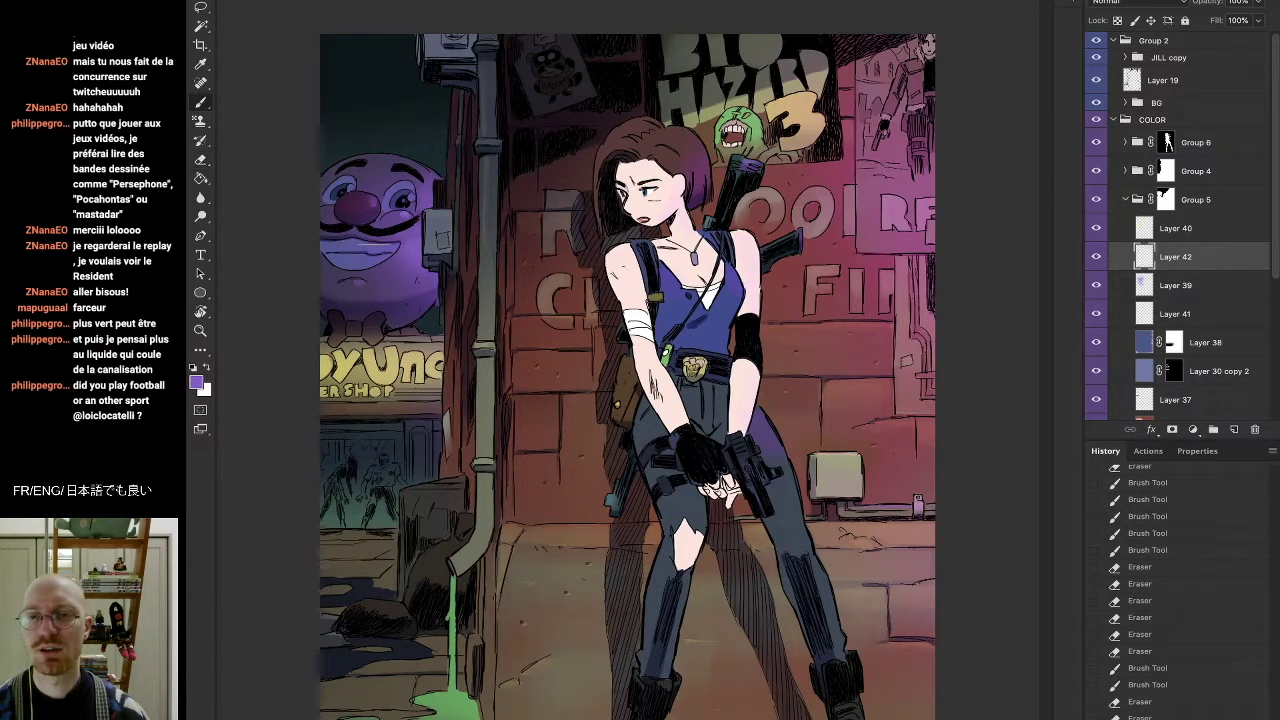
drag(392, 290, 376, 330)
drag(400, 285, 424, 240)
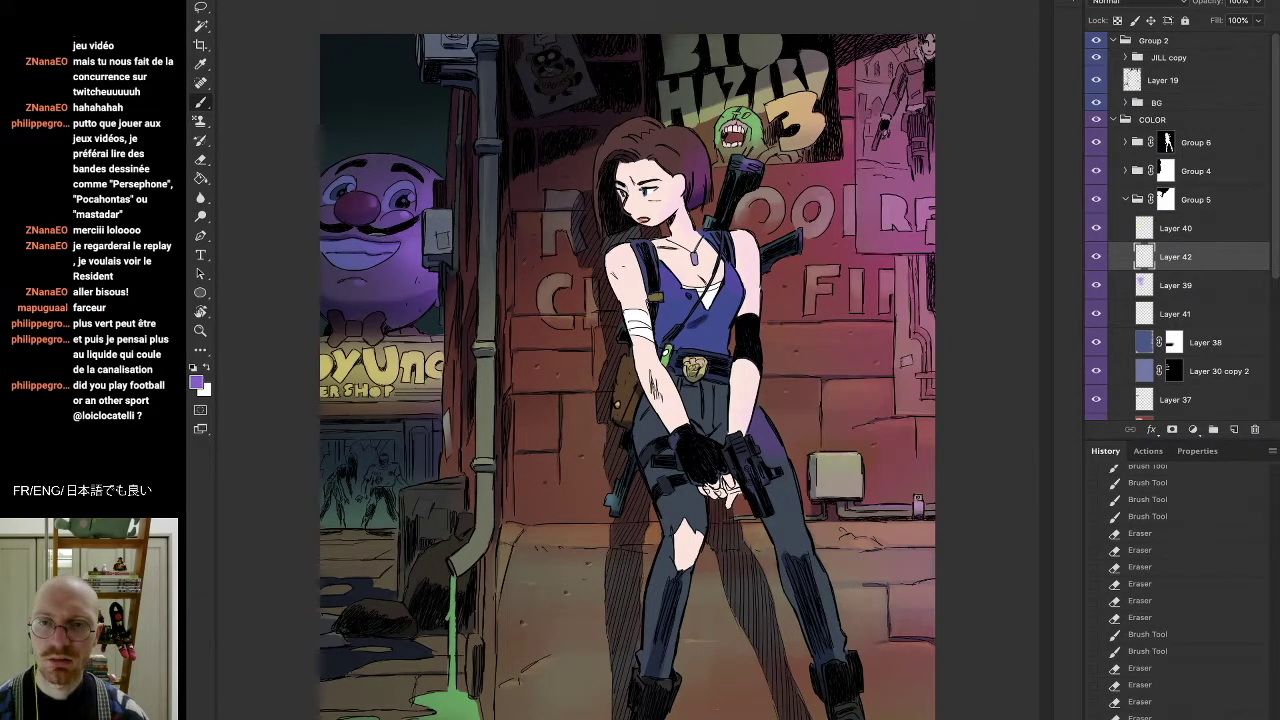
Add small purple strokes along the clown's teeth on Layer 42 and erase the excess
click(352, 258)
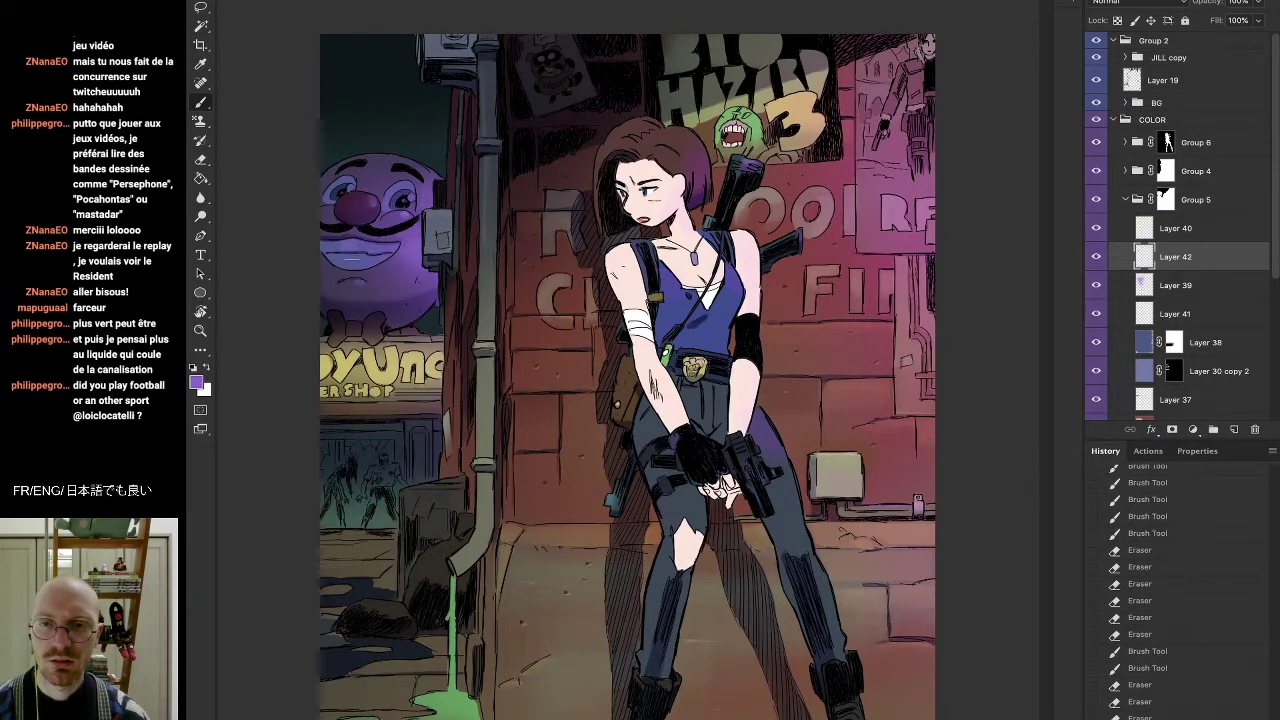
drag(350, 258, 382, 249)
key(e)
click(380, 256)
key(b)
Touch up the purple lighting on the clown's face and nose on Layer 42 with brush and eraser
key(r)
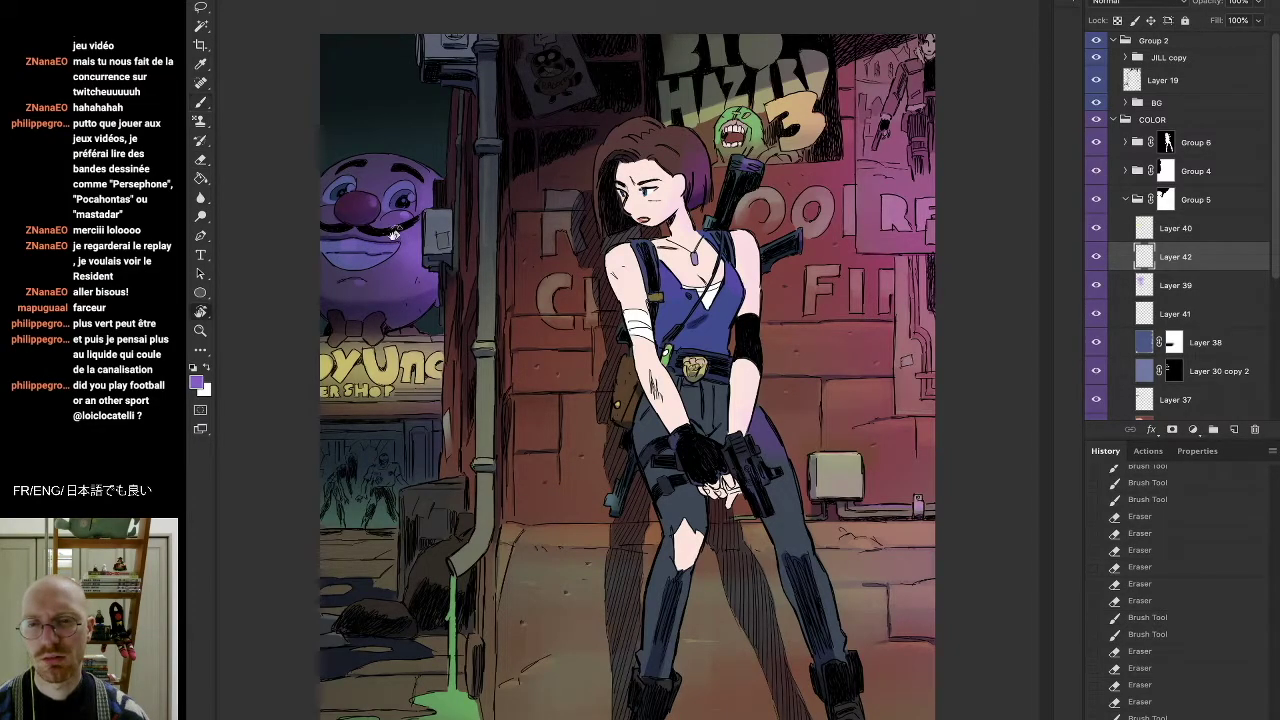
mouse_move(499, 200)
mouse_down()
mouse_move(432, 287)
mouse_move(455, 495)
mouse_move(451, 483)
mouse_up()
key(b)
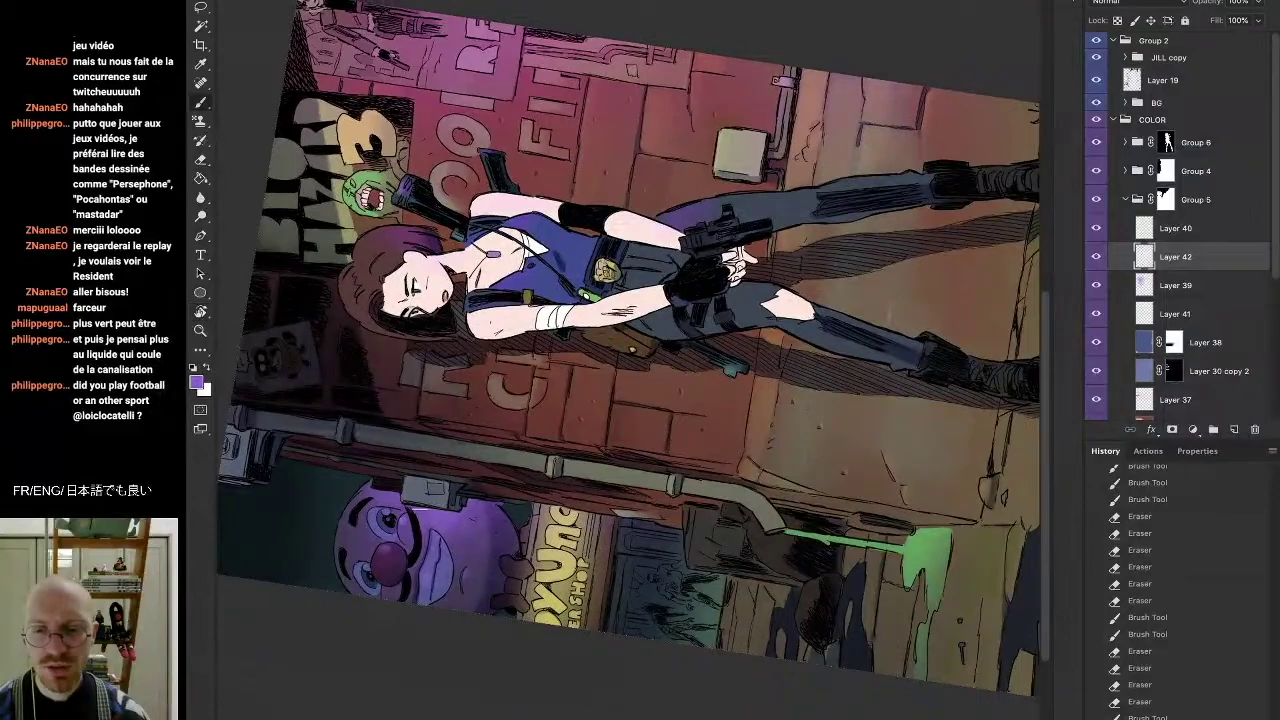
mouse_move(382, 546)
mouse_down()
mouse_move(403, 561)
mouse_move(343, 400)
mouse_move(443, 166)
mouse_up()
key(e)
key(r)
key(super+0)
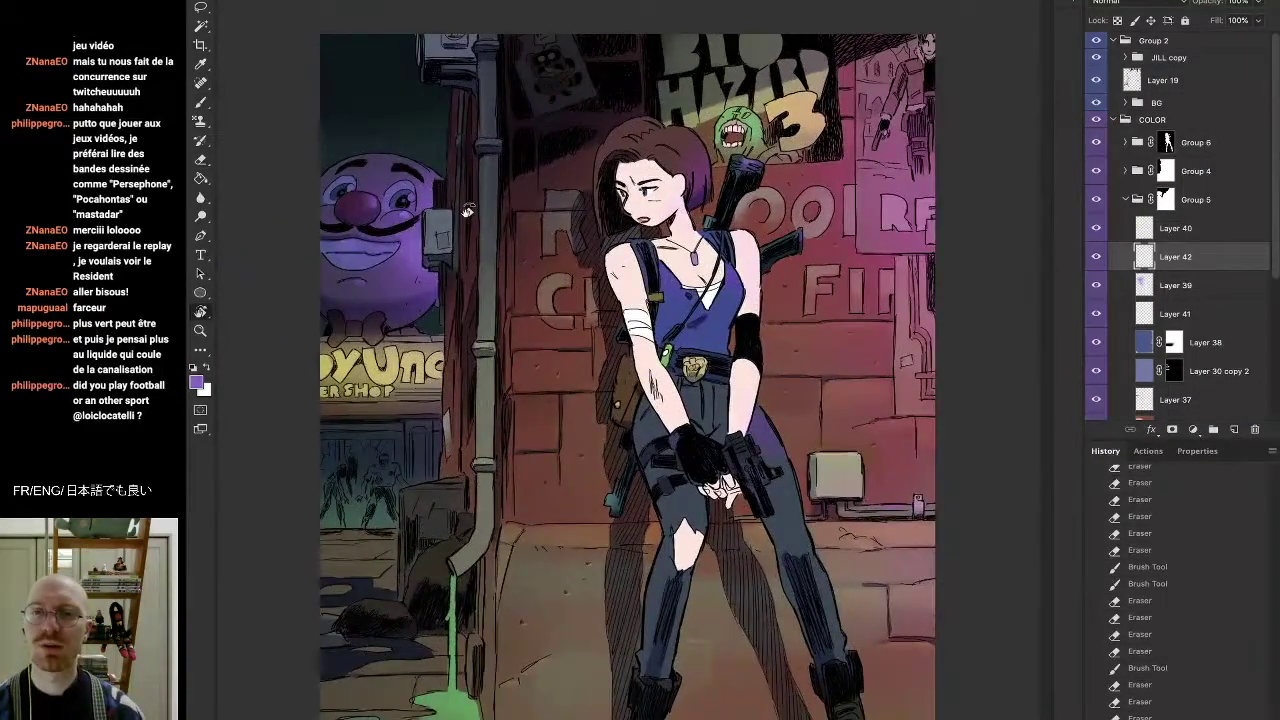
key(e)
mouse_move(375, 192)
mouse_down()
mouse_move(382, 204)
mouse_move(372, 192)
mouse_up()
key(b)
key(e)
key(b)
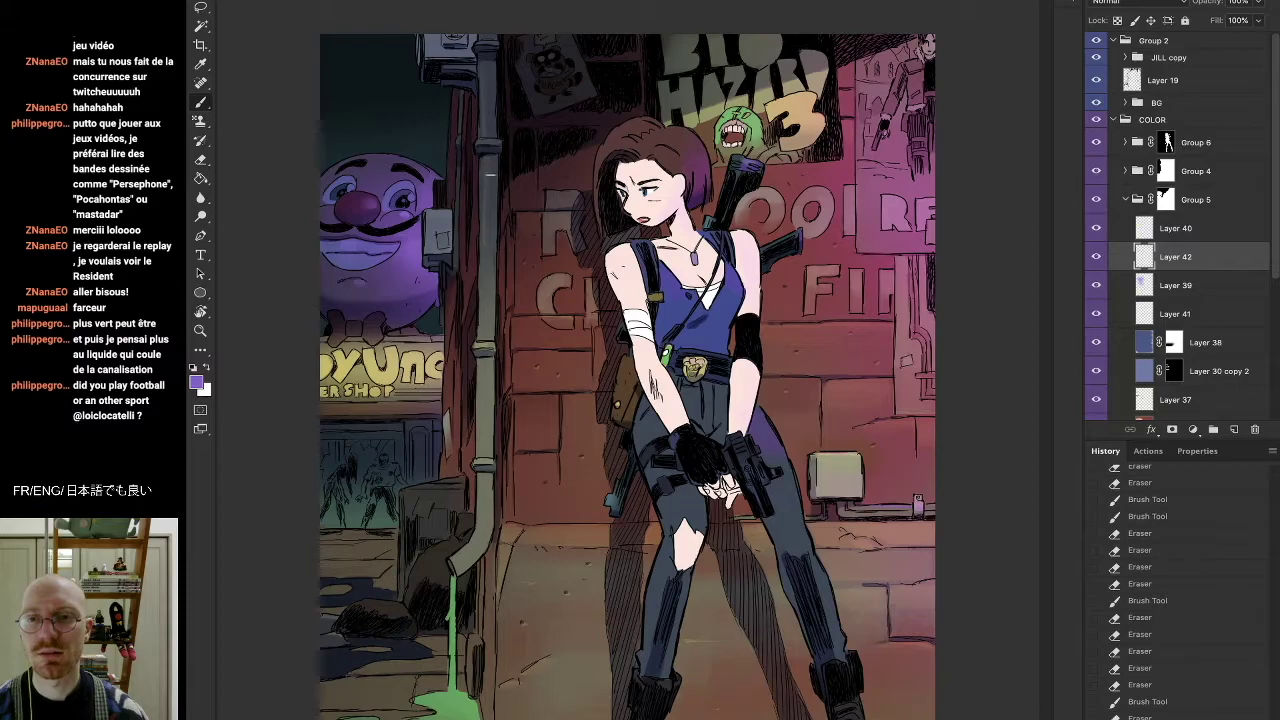
Compare the clown's lighting with Layer 42 and Layer 39 each hidden and shown
click(202, 330)
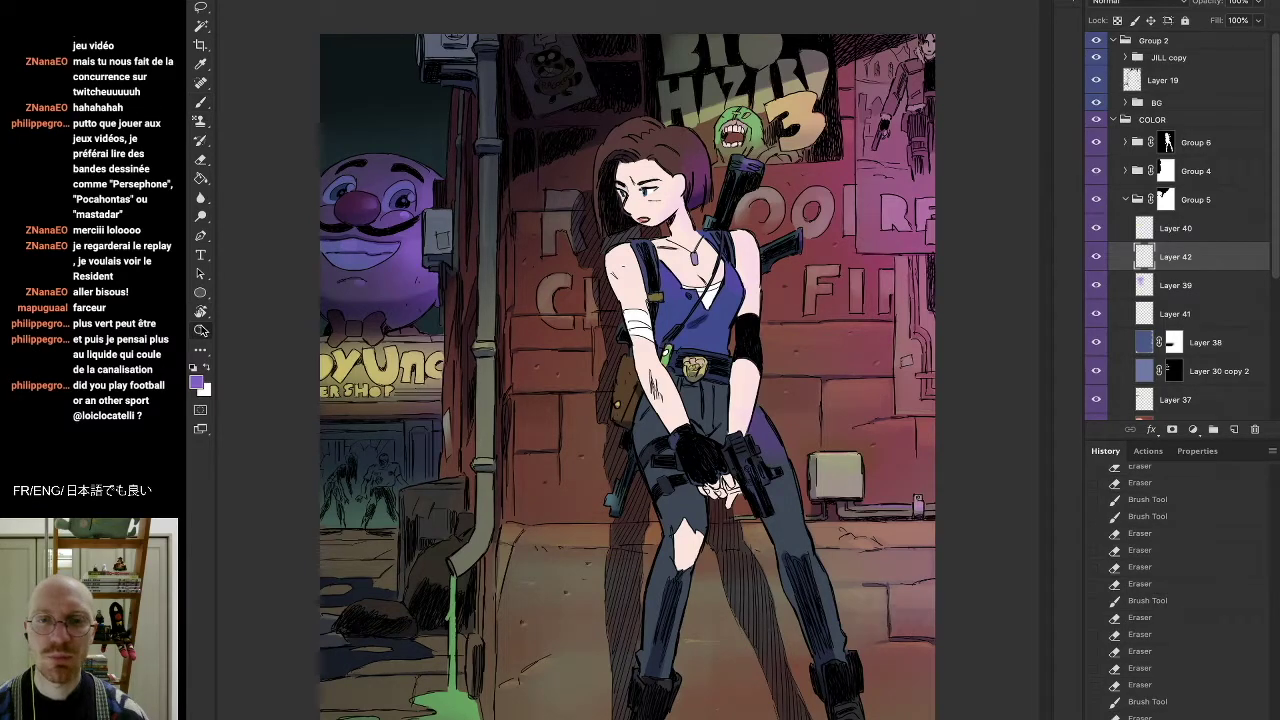
alt+click(484, 247)
click(622, 233)
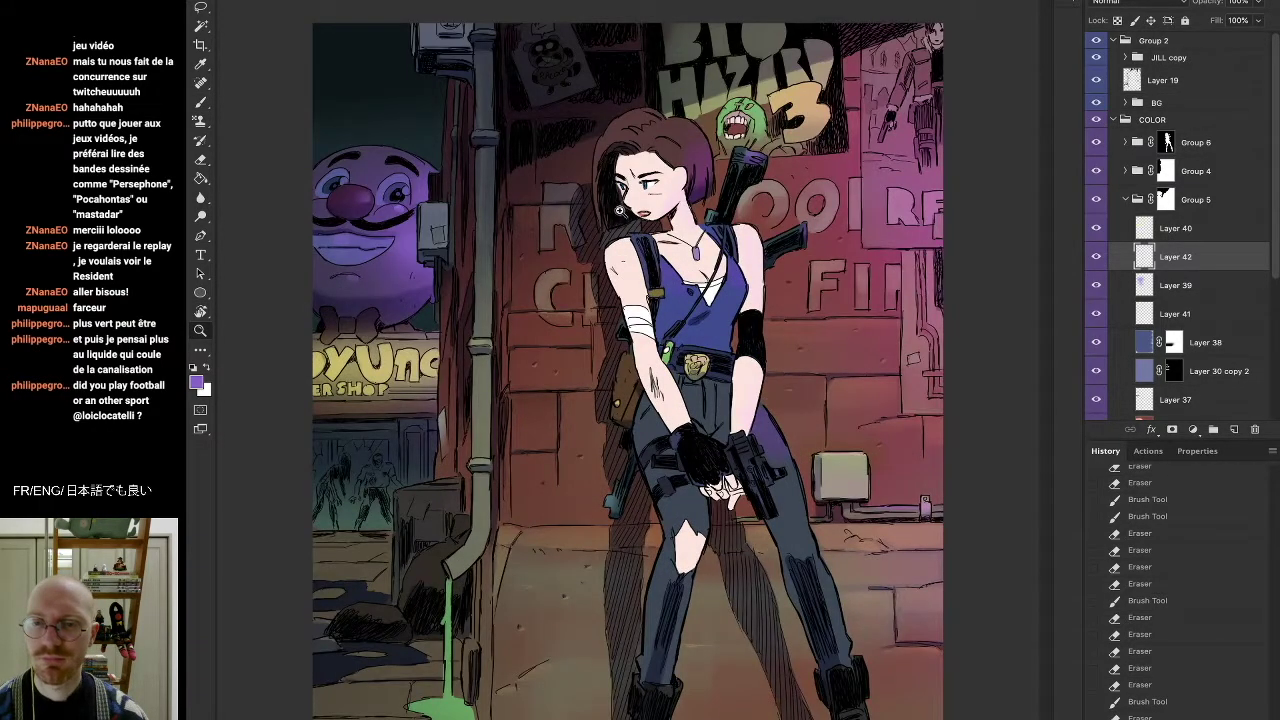
click(1096, 258)
click(1096, 258)
click(1093, 287)
click(1095, 286)
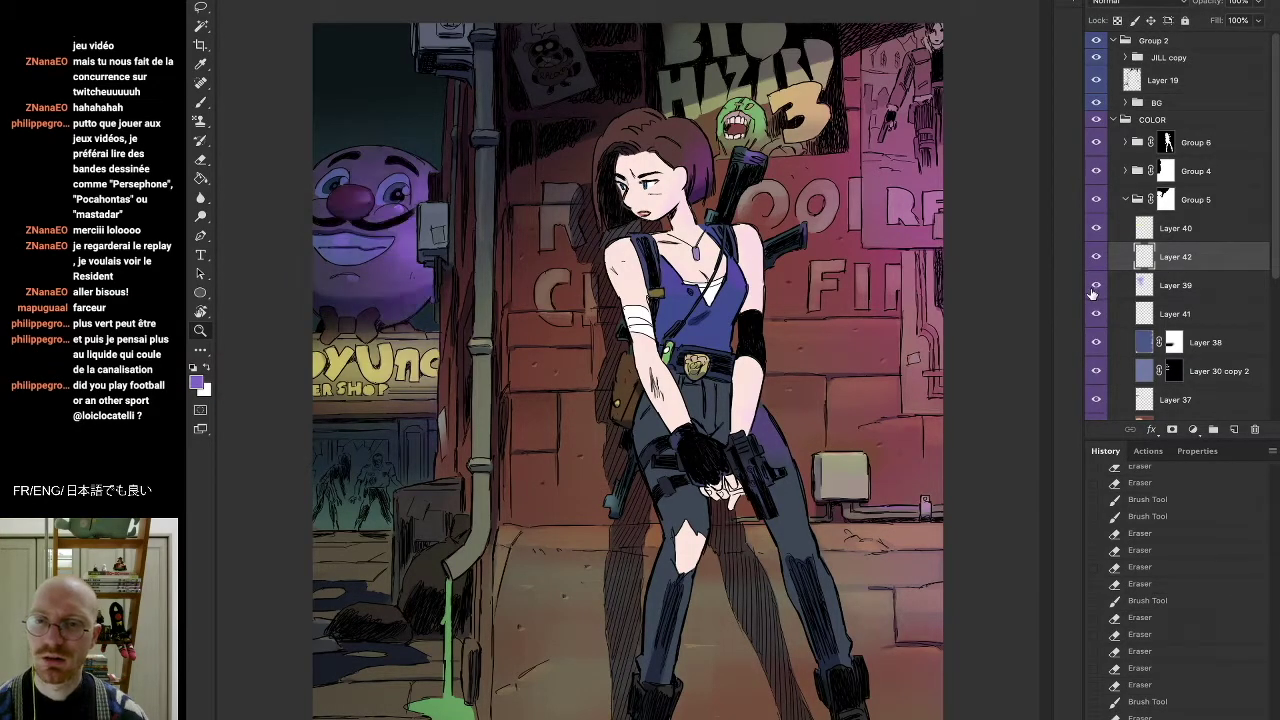
click(1095, 286)
click(1094, 288)
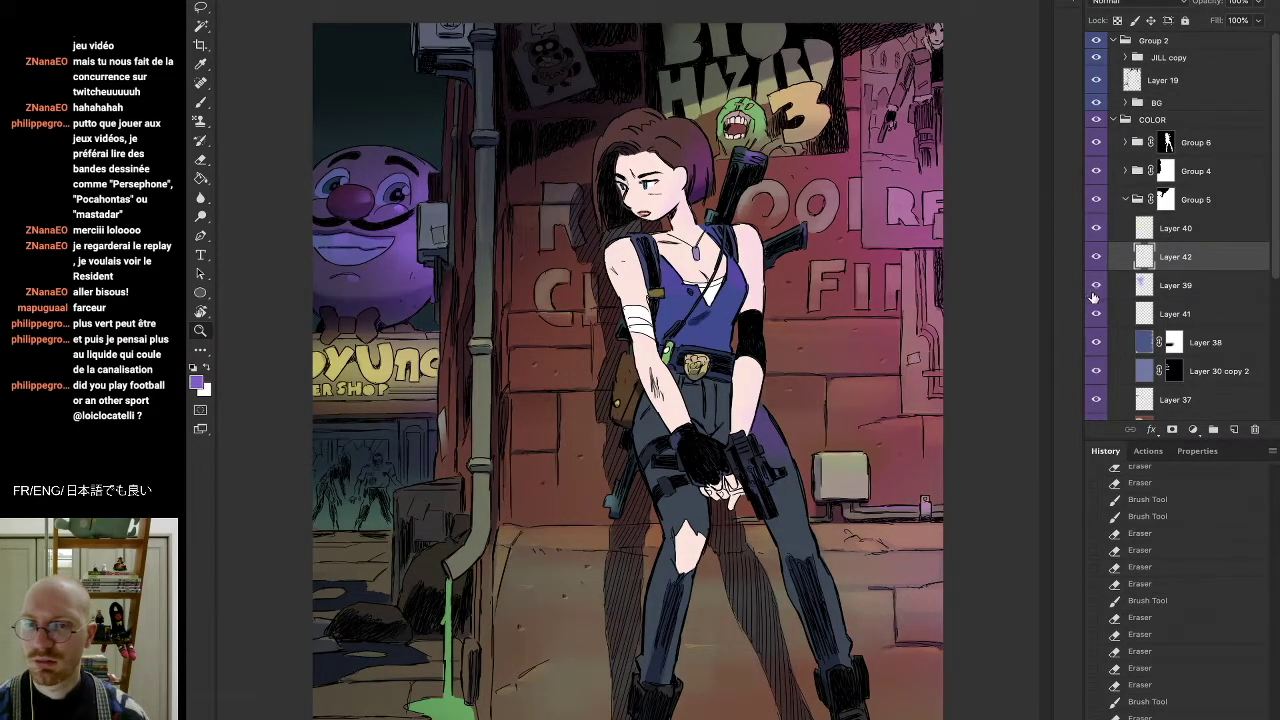
Hide Layer 38 and refine Layer 30 copy 2's mask around the clown's chin and bow tie with eraser and brush
click(1097, 342)
click(1097, 342)
click(1097, 343)
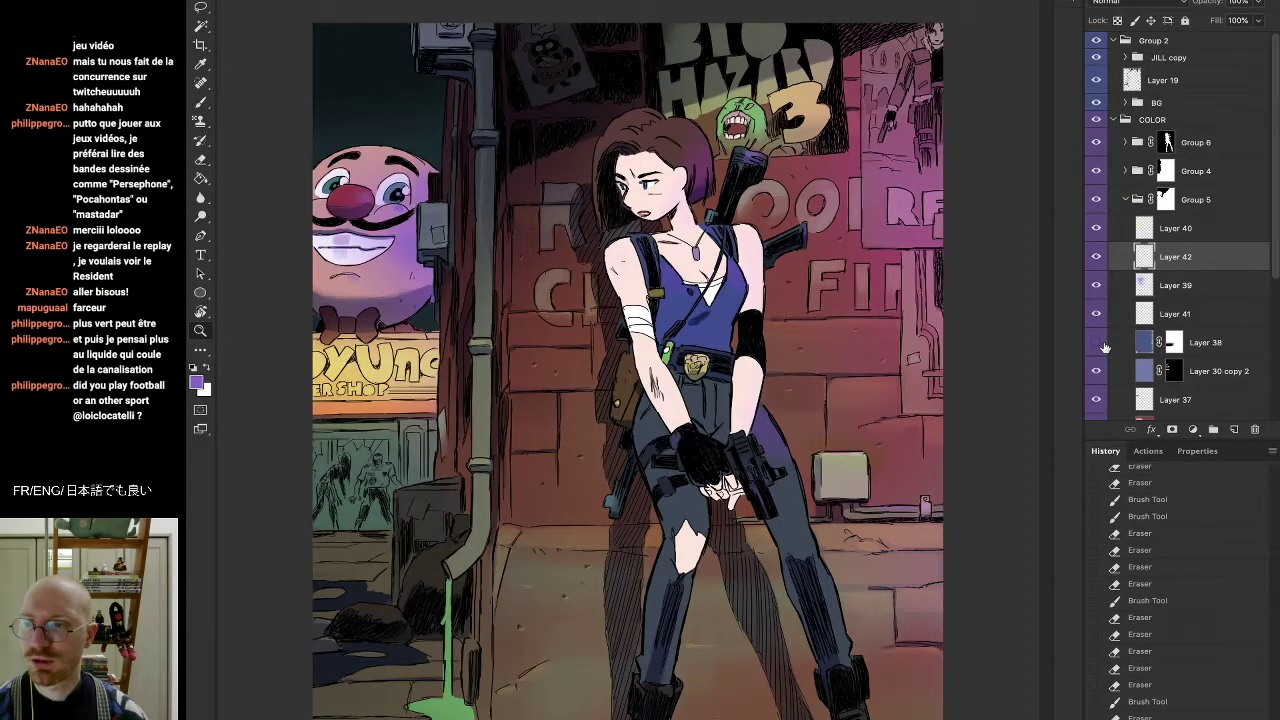
click(1097, 371)
click(1097, 371)
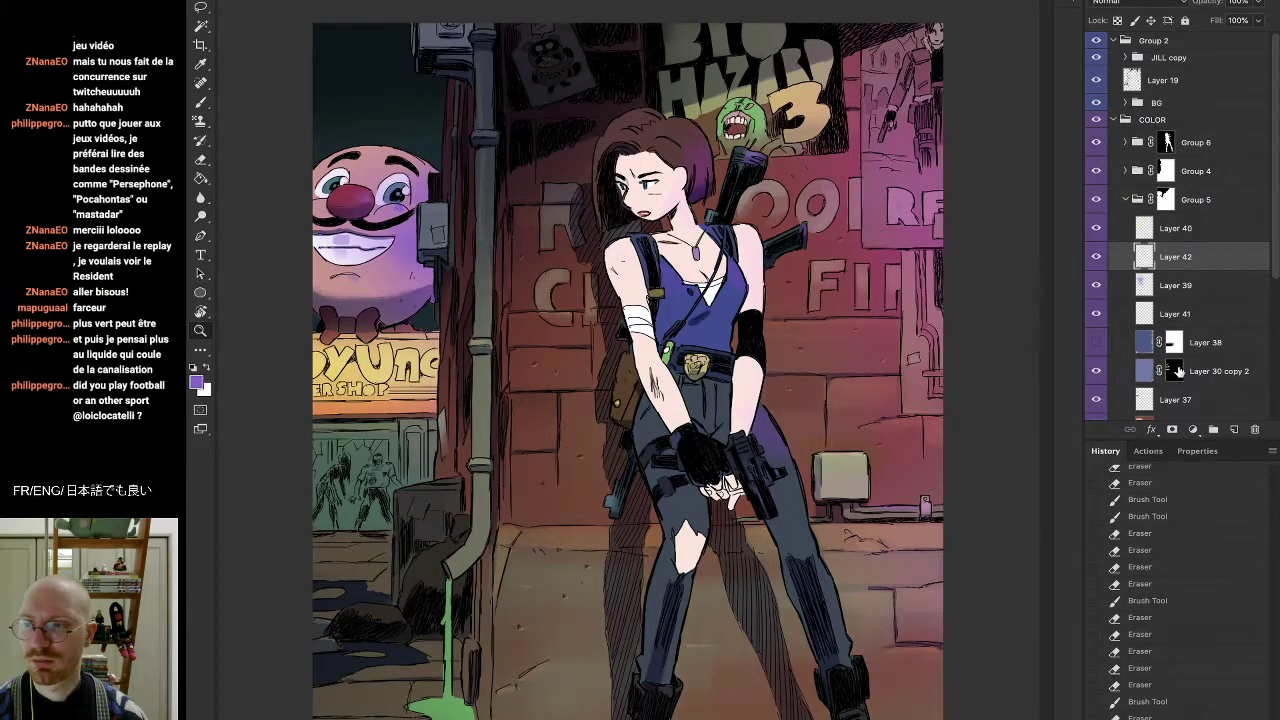
click(1173, 371)
key(e)
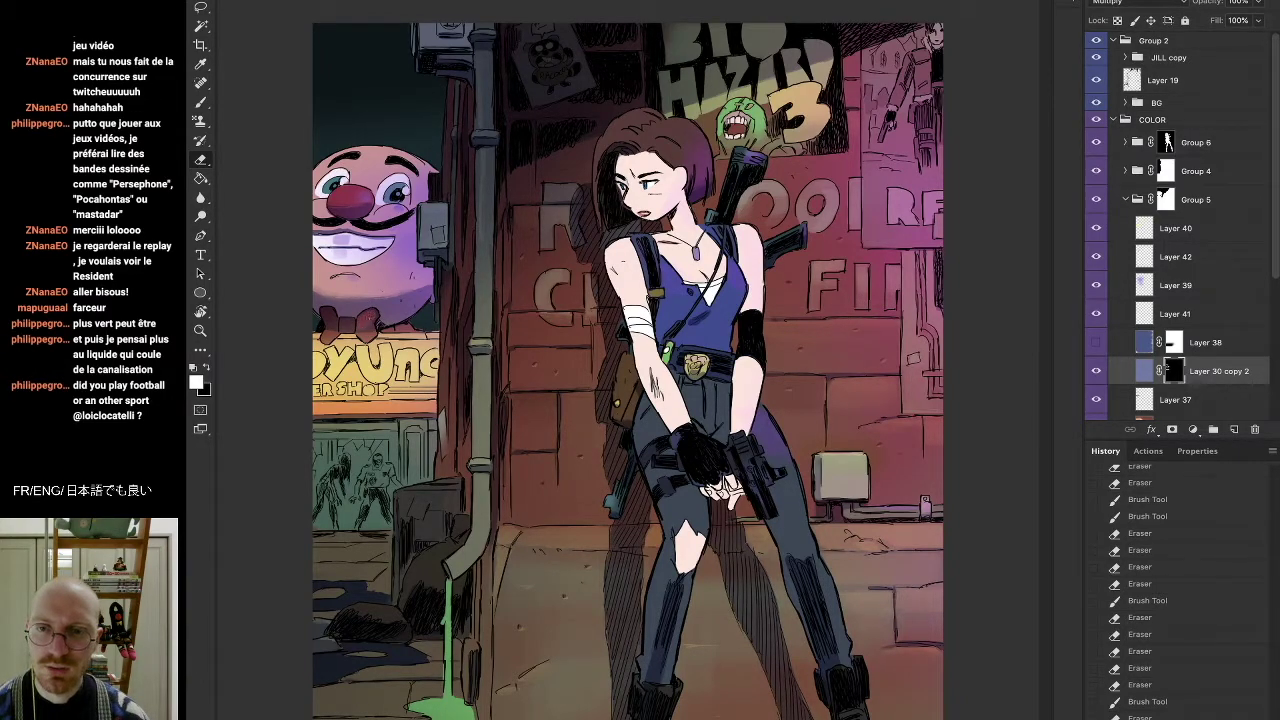
mouse_move(368, 328)
mouse_down()
mouse_move(376, 318)
mouse_move(339, 320)
mouse_up()
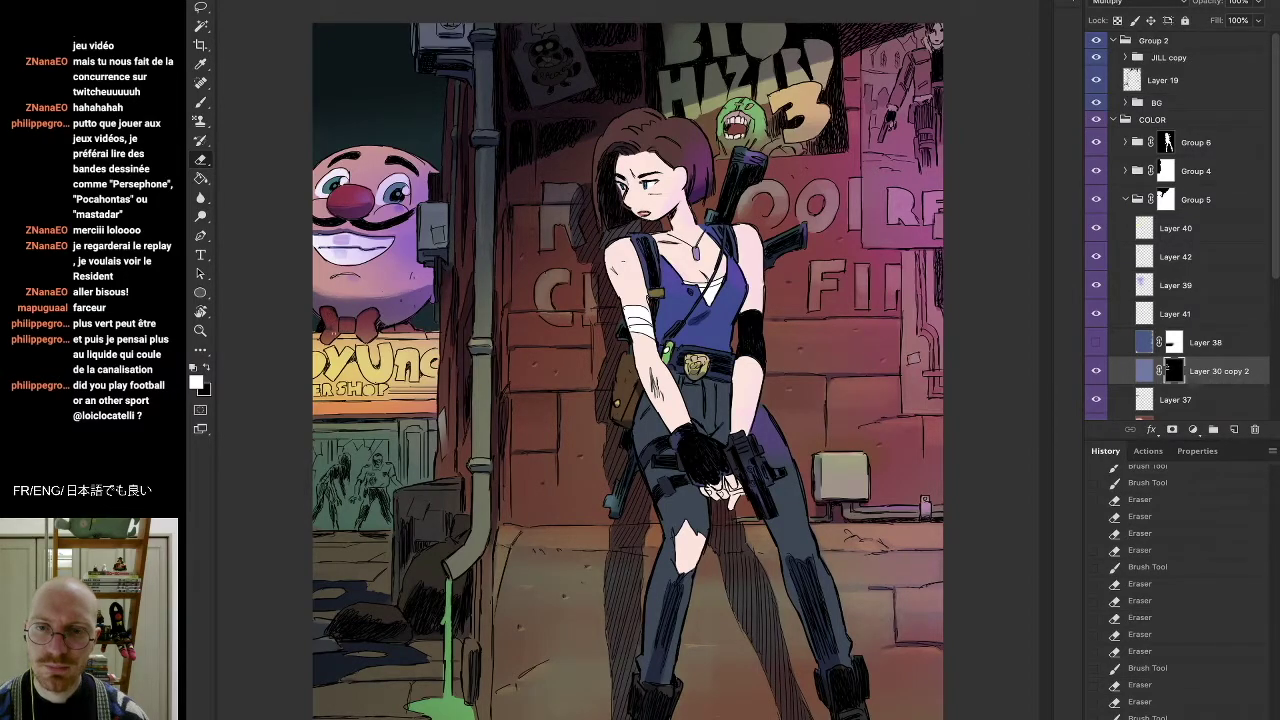
drag(345, 324, 352, 318)
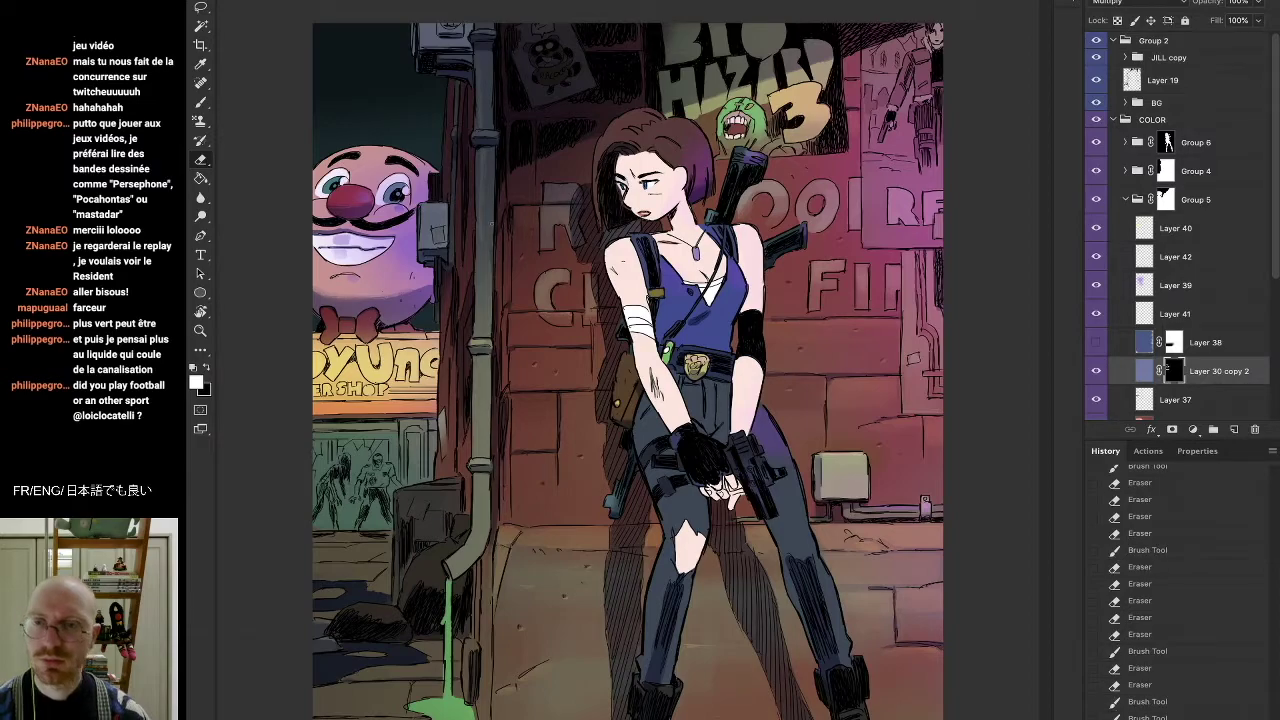
key(b)
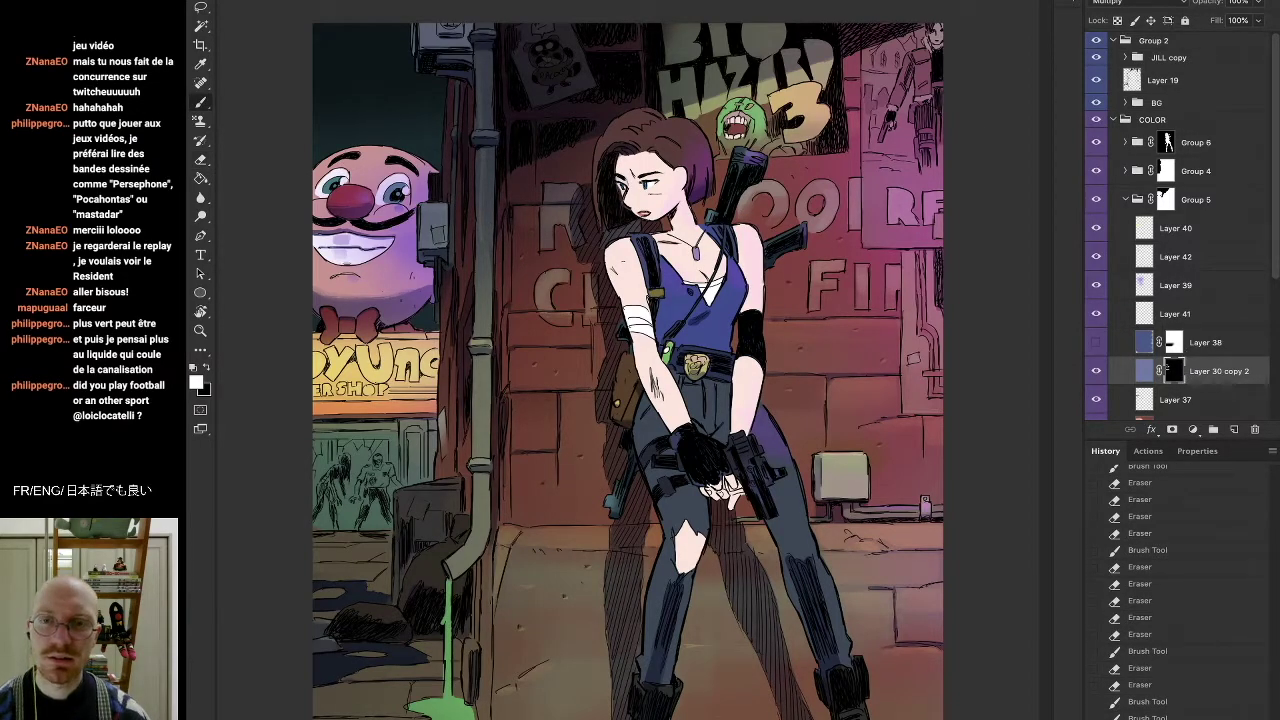
drag(362, 314, 372, 325)
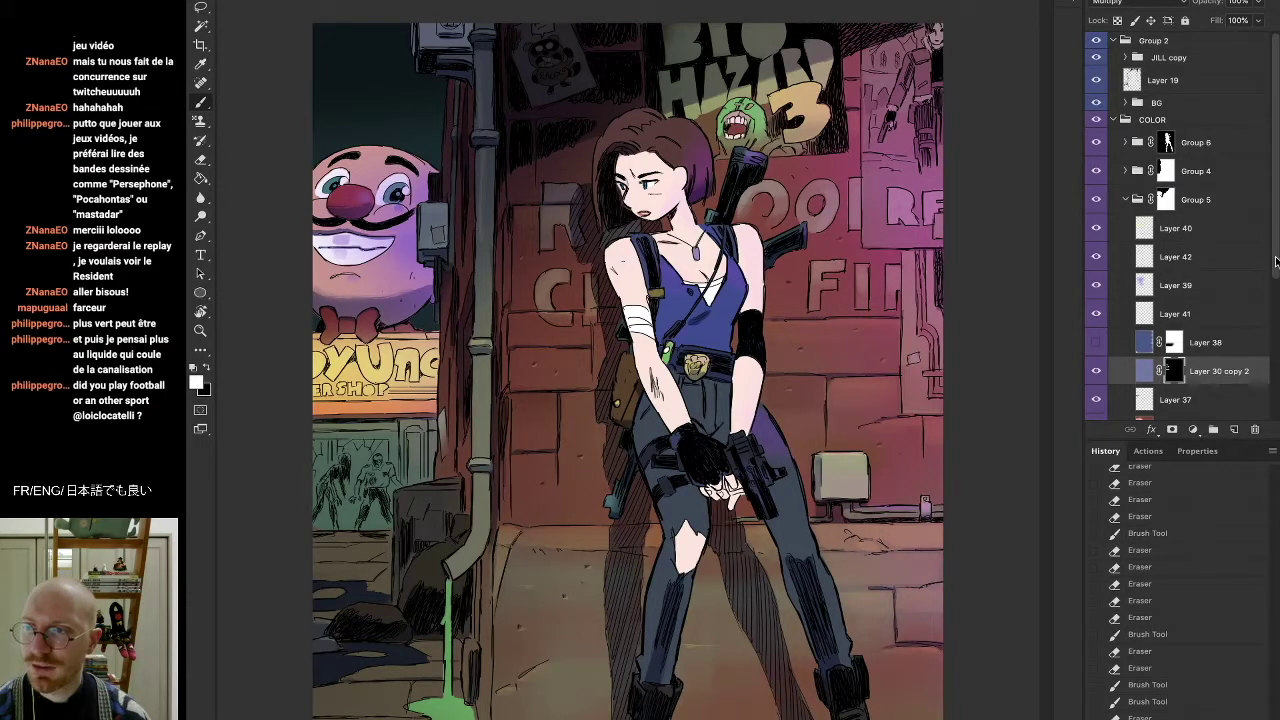
Check Layer 40's effect and erase its excess color around the clown's bow tie
scroll(1200, 295, down, 2)
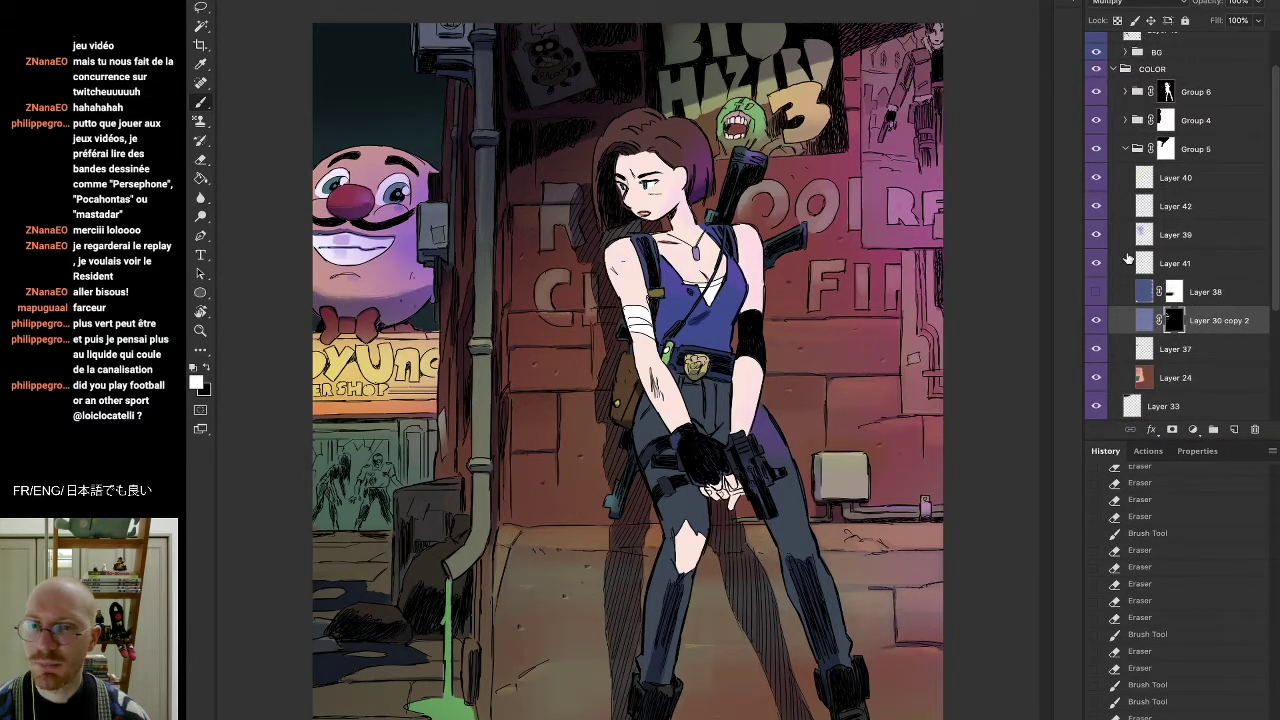
click(1097, 177)
click(1097, 177)
click(1146, 177)
key(e)
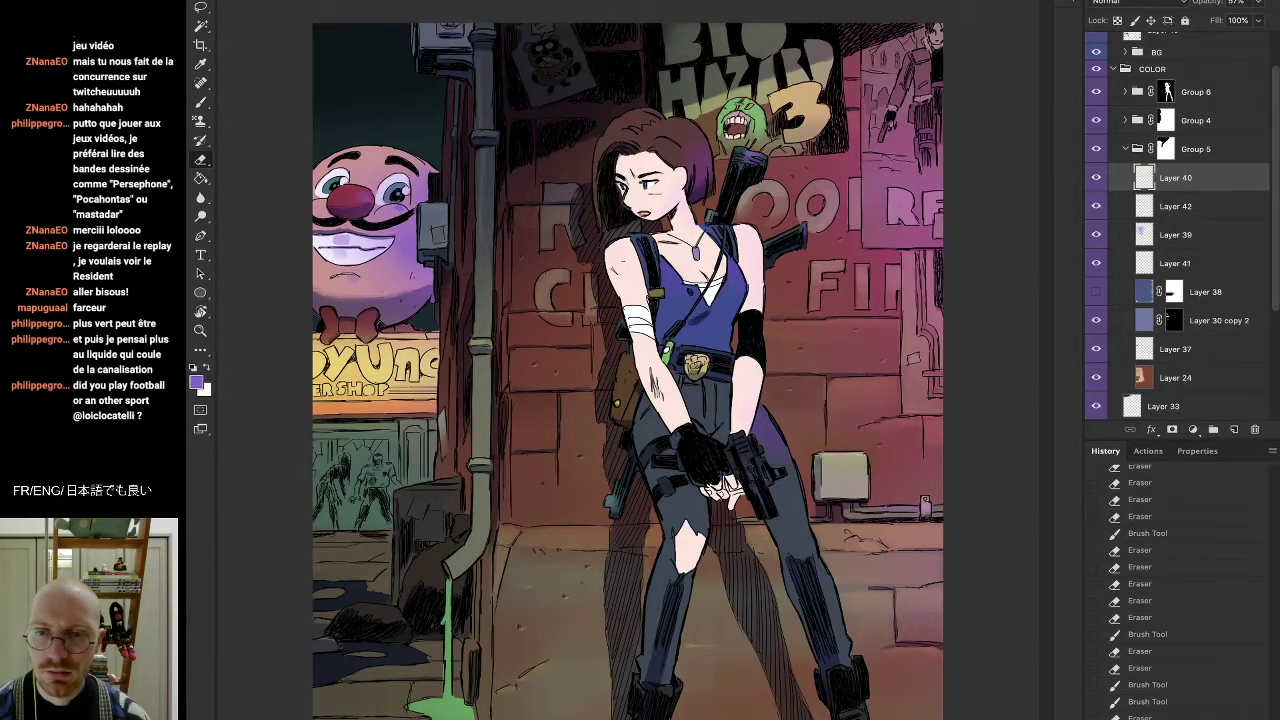
drag(334, 316, 375, 343)
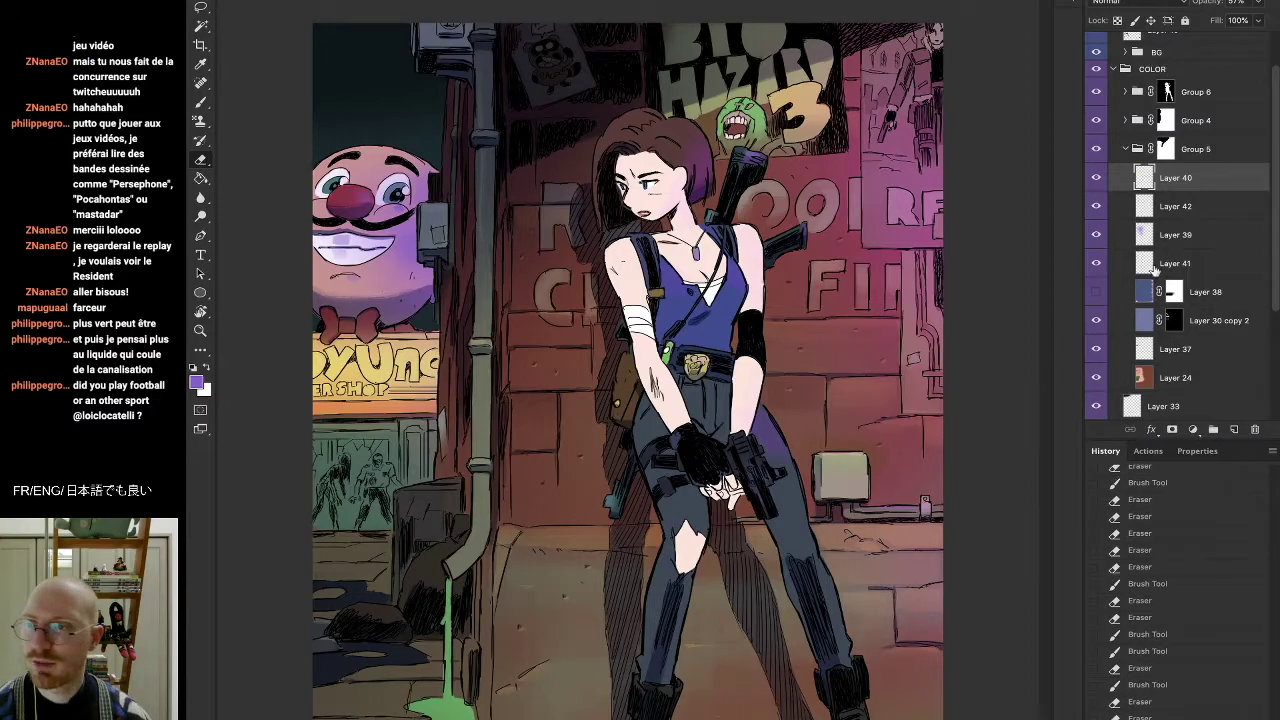
Show Layer 38 again and touch up the bow tie shadow on Layer 30 copy 2's mask with the brush
click(1173, 319)
click(1096, 291)
click(1145, 320)
key(b)
drag(332, 322, 372, 326)
click(1171, 320)
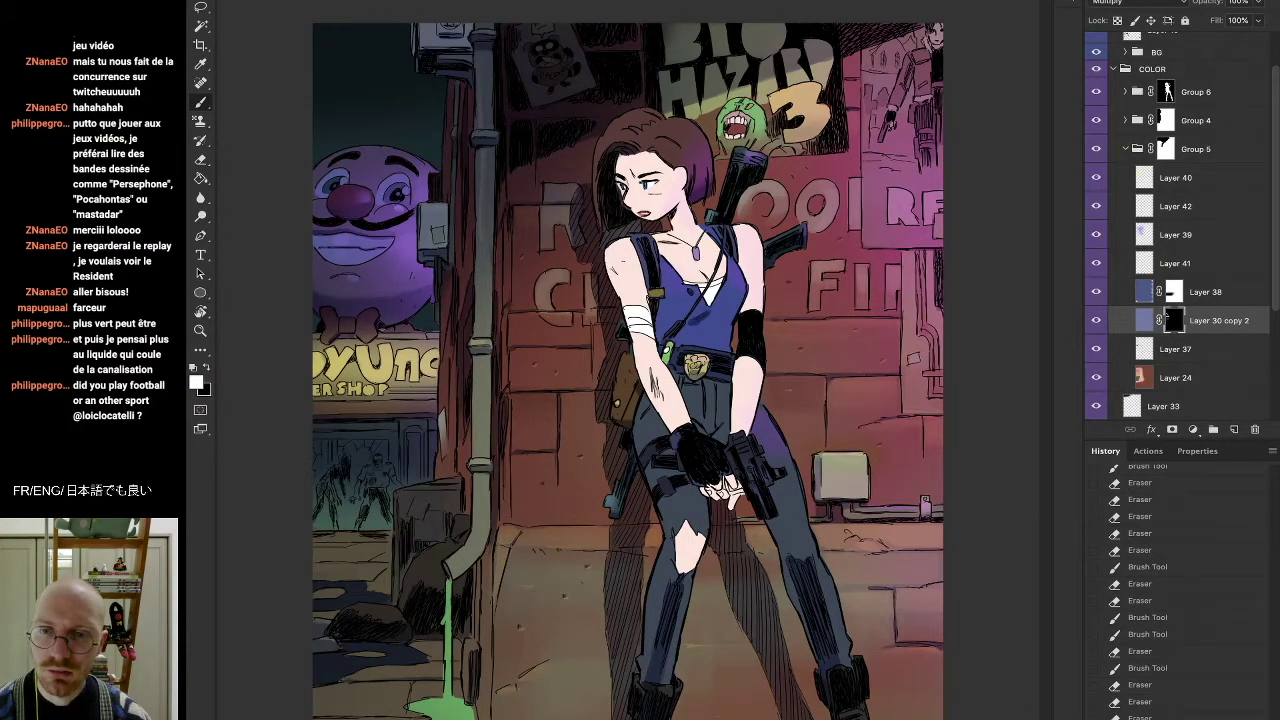
click(1145, 320)
click(1173, 320)
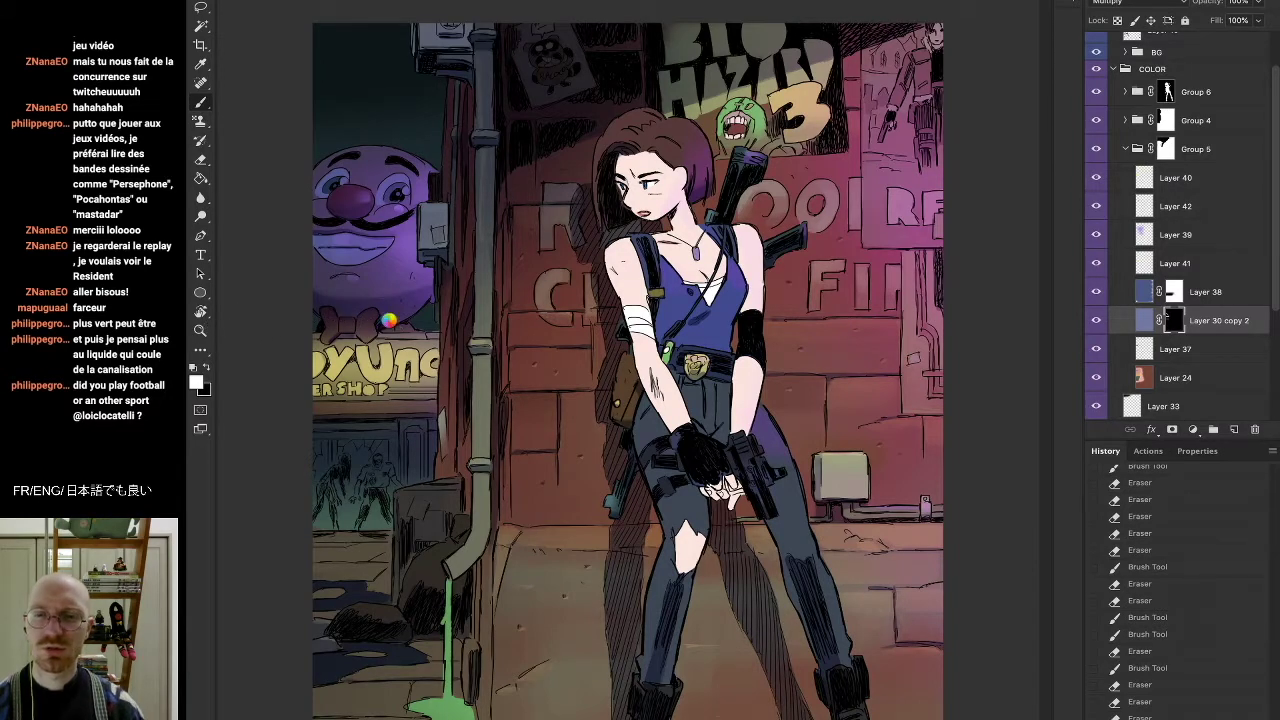
click(195, 367)
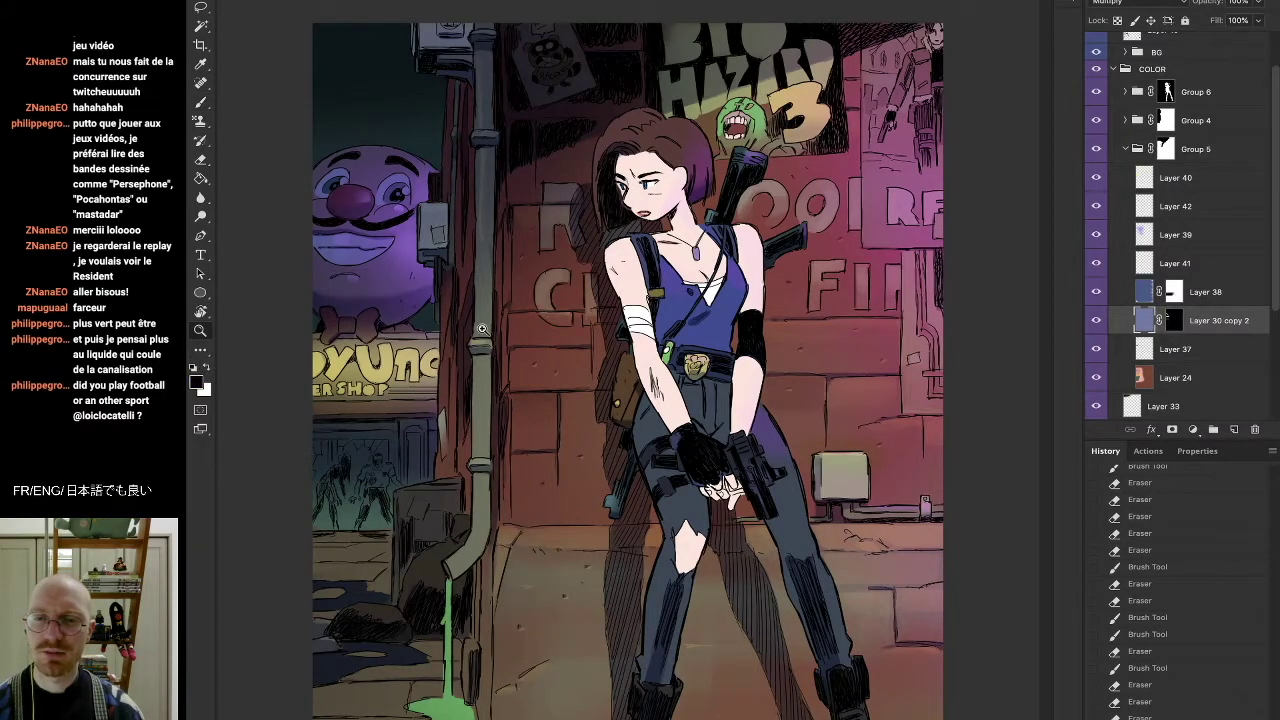
Compare the whole illustration with Layer 40 and Layer 42 each hidden and shown
alt+click(484, 330)
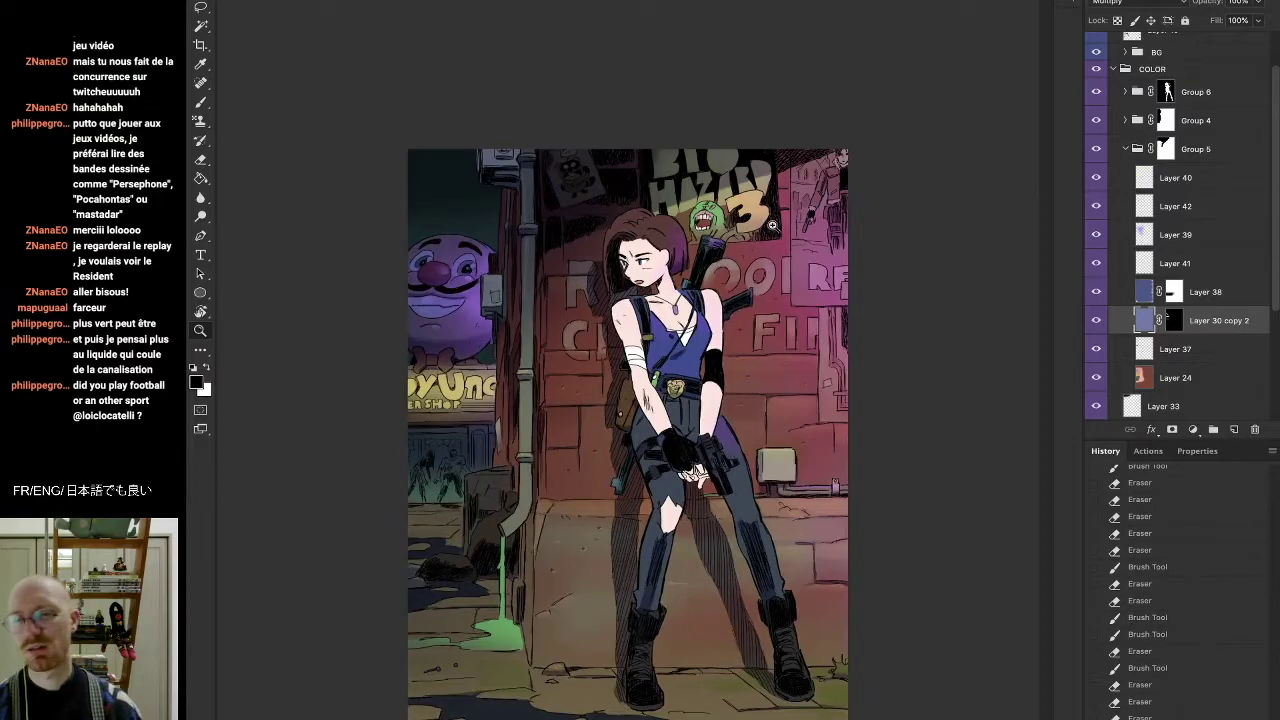
click(1096, 177)
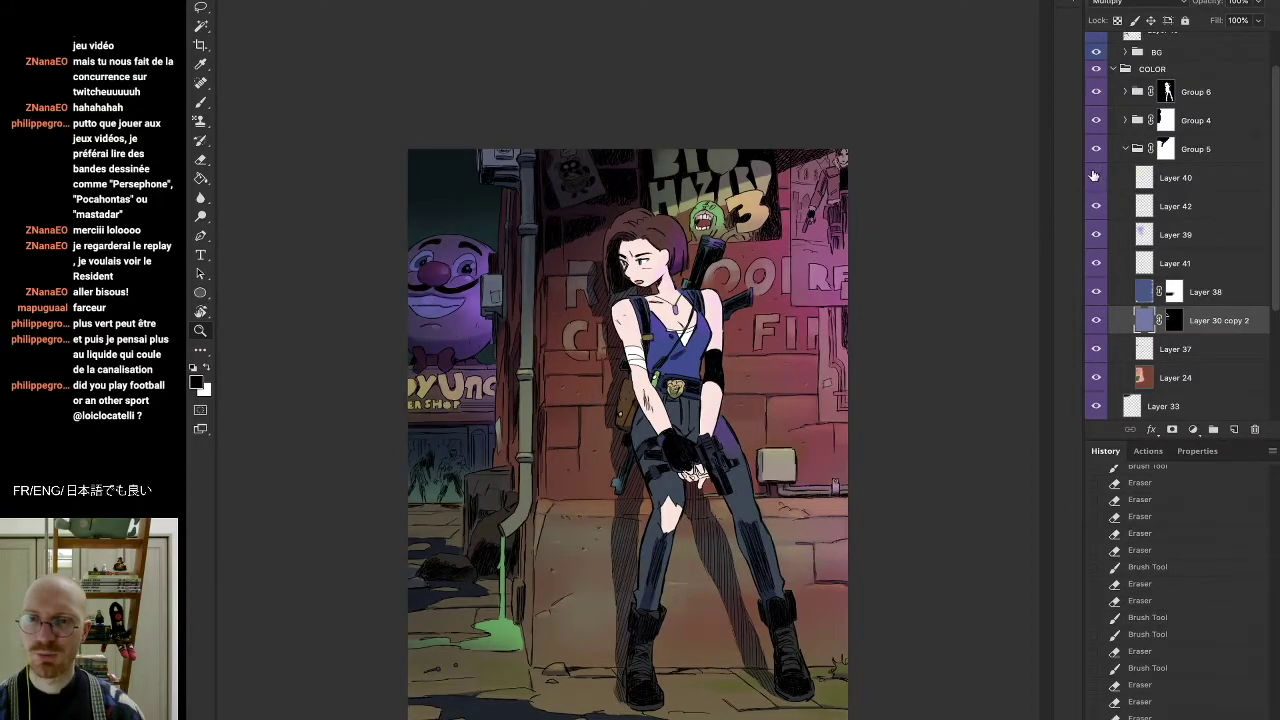
click(1096, 177)
click(1096, 199)
click(1096, 203)
click(1096, 207)
click(1097, 207)
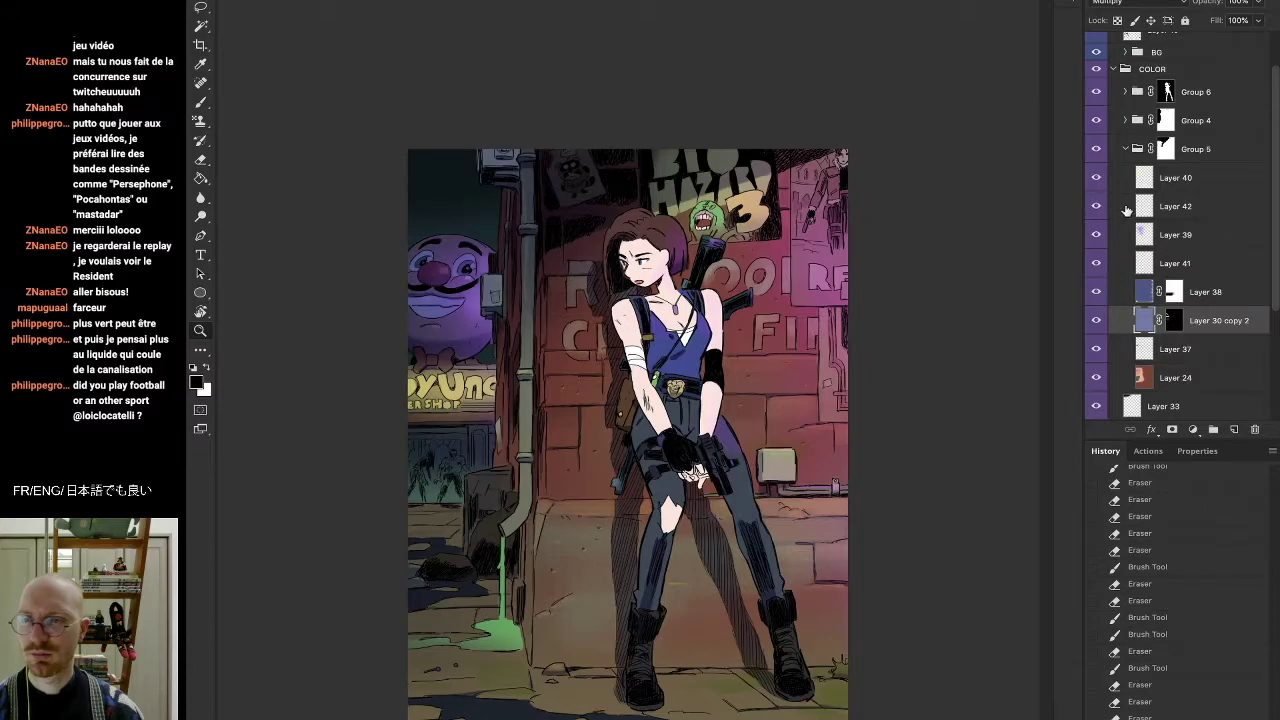
Soften the purple light along the clown's chin and the side of its head on Layer 42 with an enlarged soft eraser
click(1178, 214)
key(e)
right_click(456, 322)
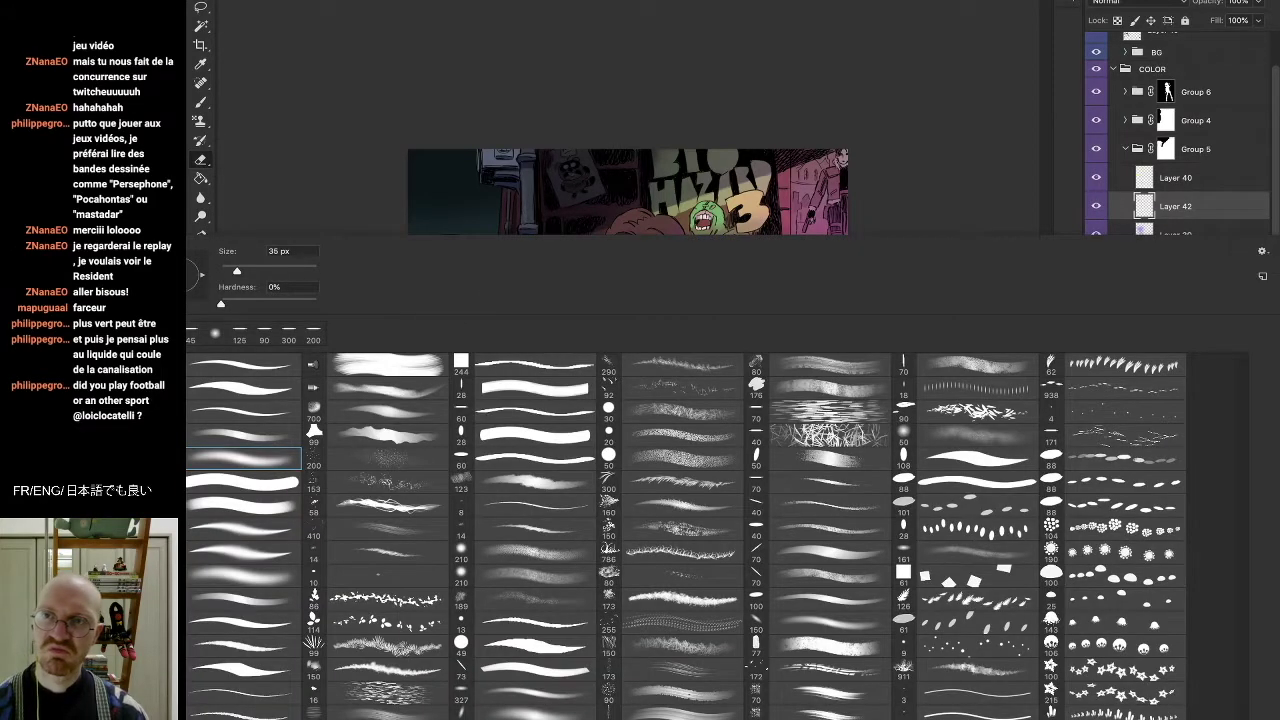
key(Escape)
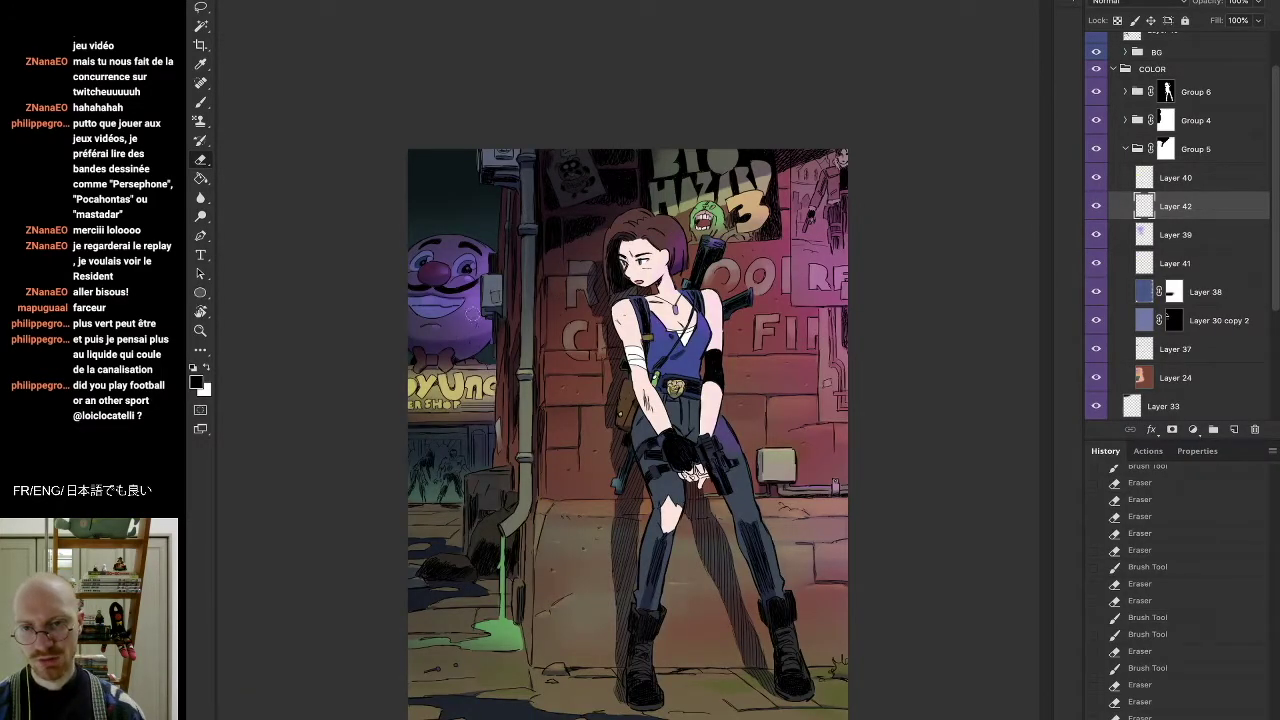
mouse_move(526, 326)
mouse_down()
mouse_move(493, 316)
mouse_move(528, 332)
mouse_move(520, 319)
mouse_move(411, 331)
mouse_up()
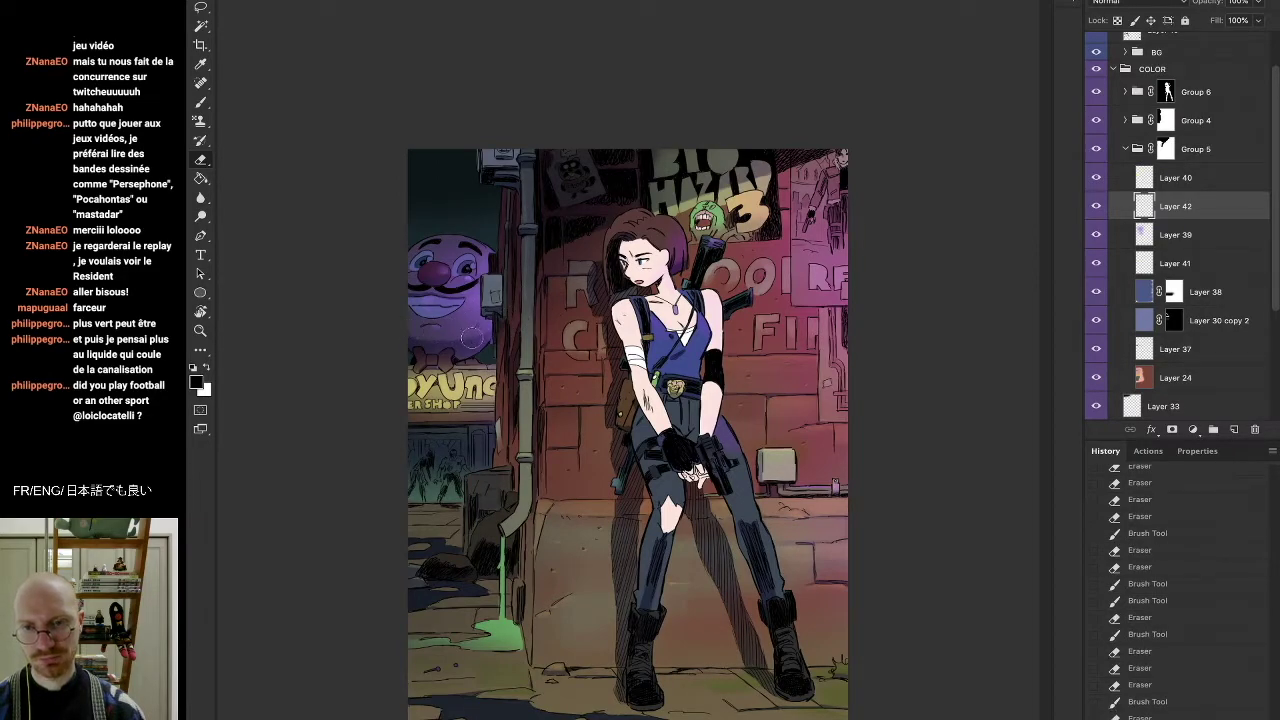
key(bracketright)
key(bracketright)
key(bracketright)
drag(468, 241, 511, 260)
key(bracketright)
key(bracketright)
key(bracketright)
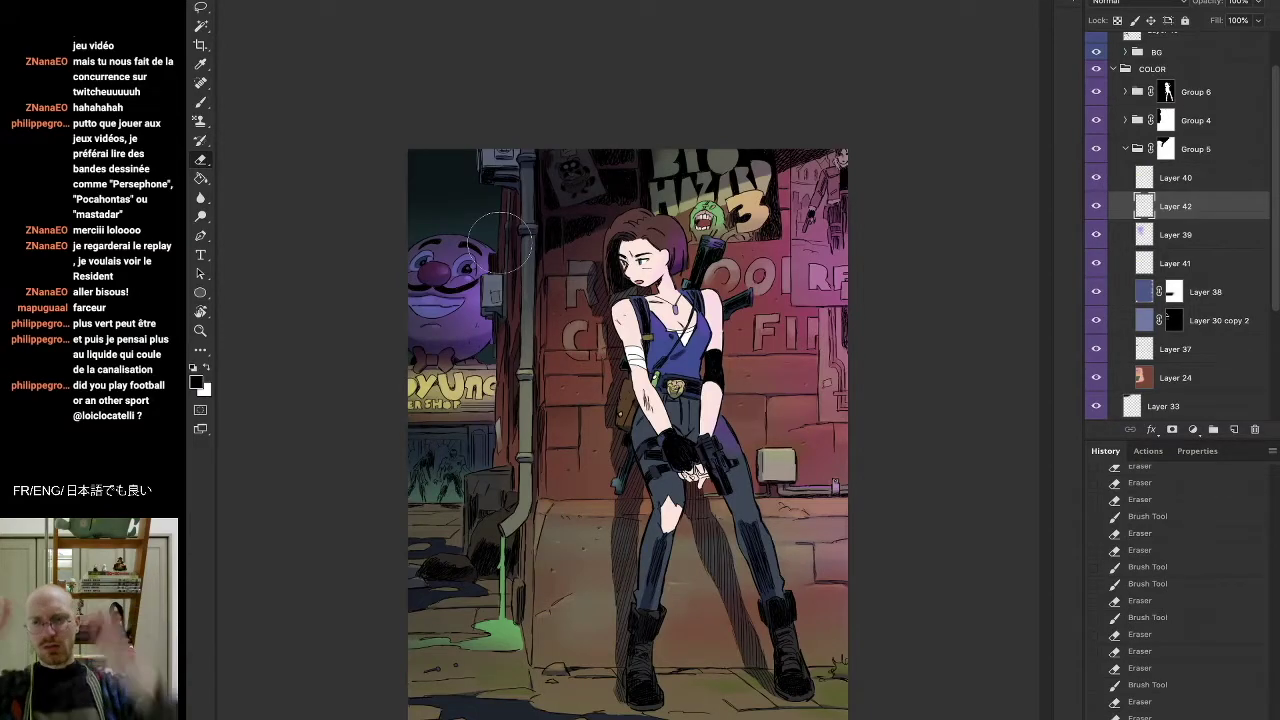
Create a new layer directly above Layer 32 and set up a large soft round brush
scroll(1275, 291, down, 3)
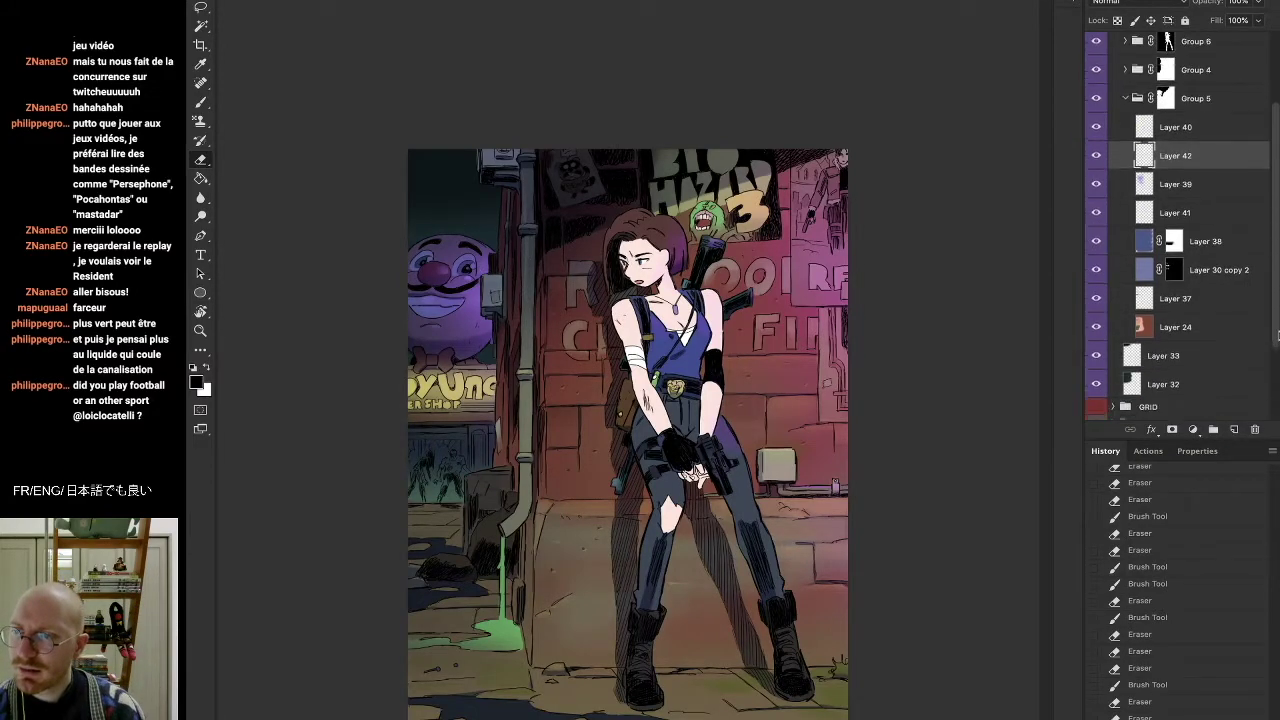
click(1172, 328)
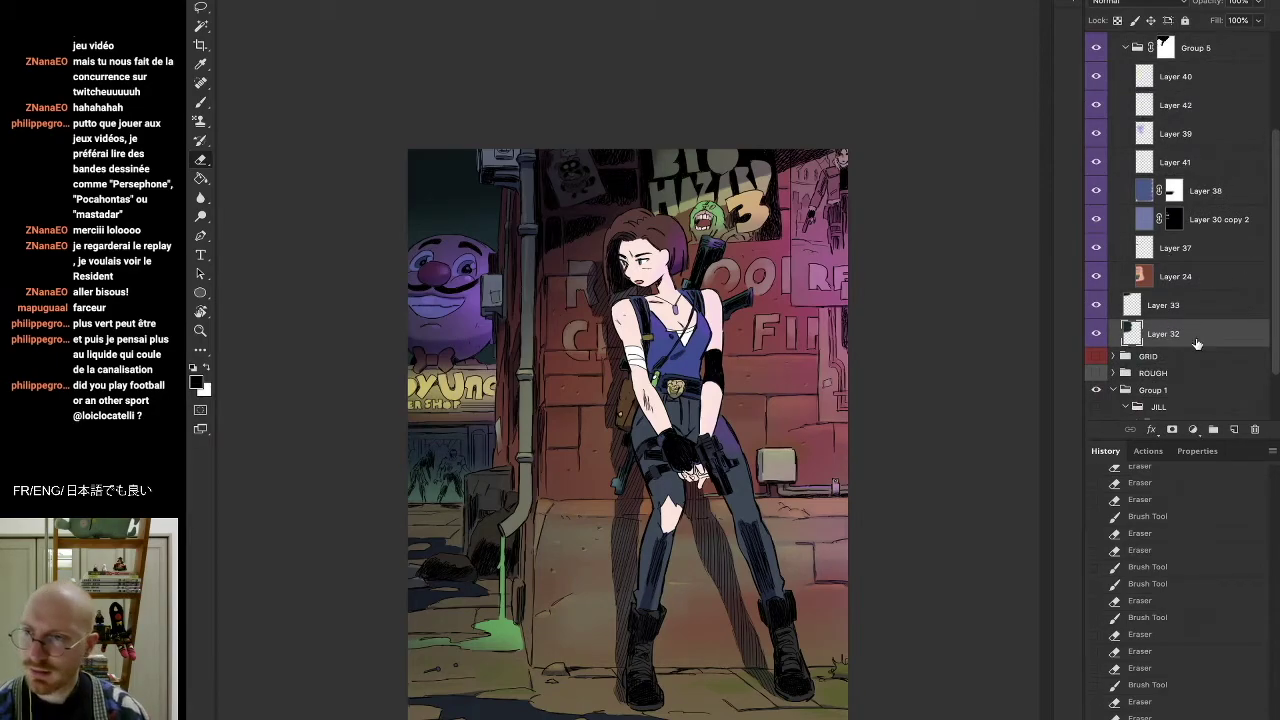
click(1235, 430)
key(b)
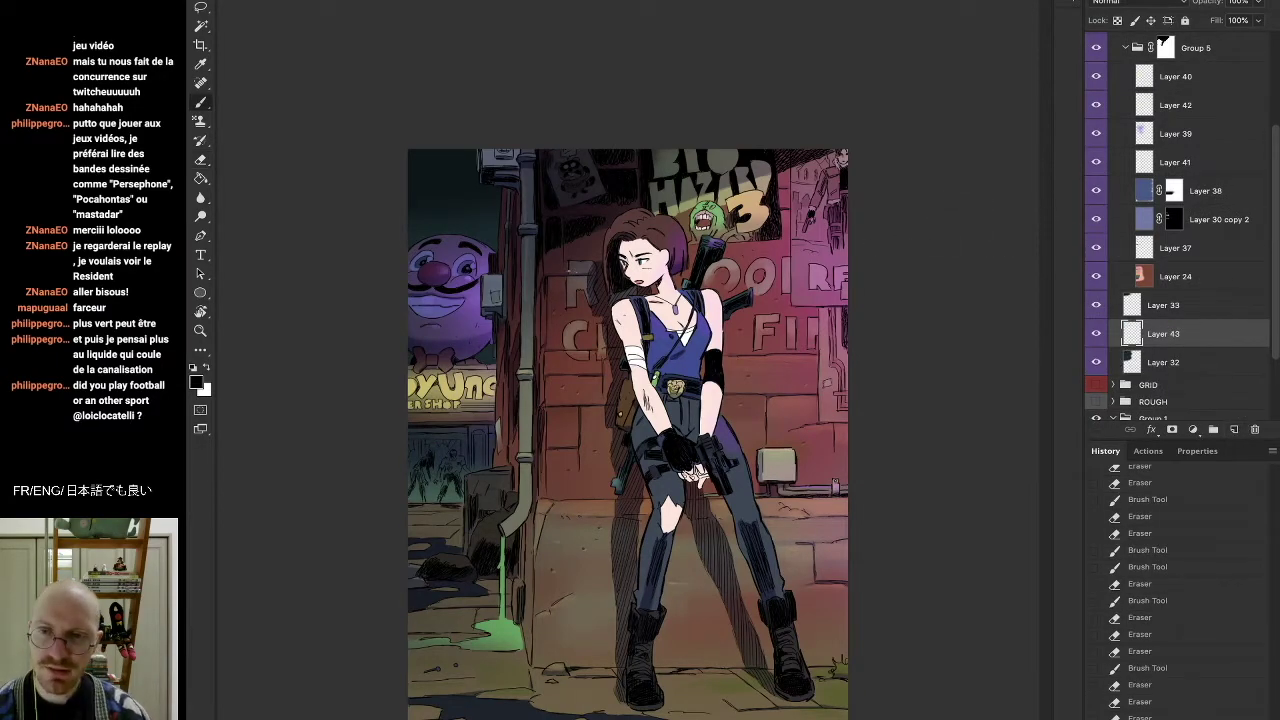
right_click(335, 243)
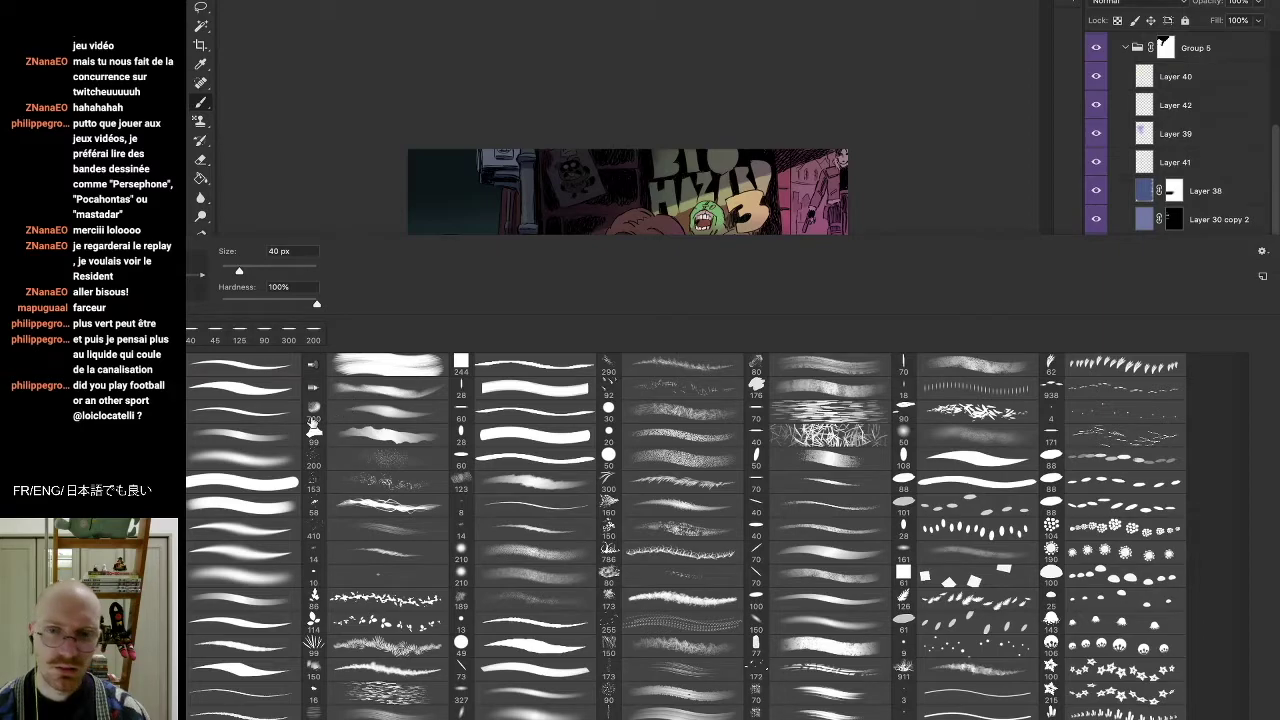
click(250, 458)
click(545, 72)
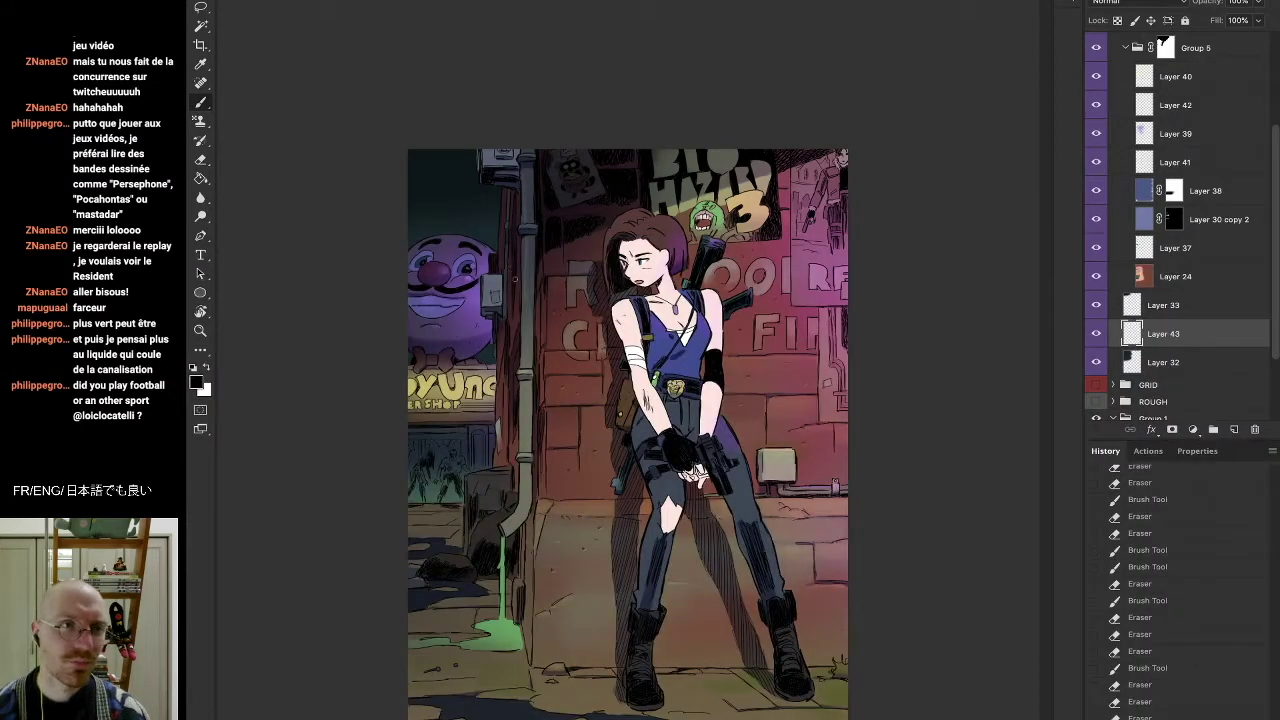
key(bracketright)
key(bracketright)
key(bracketright)
key(bracketright)
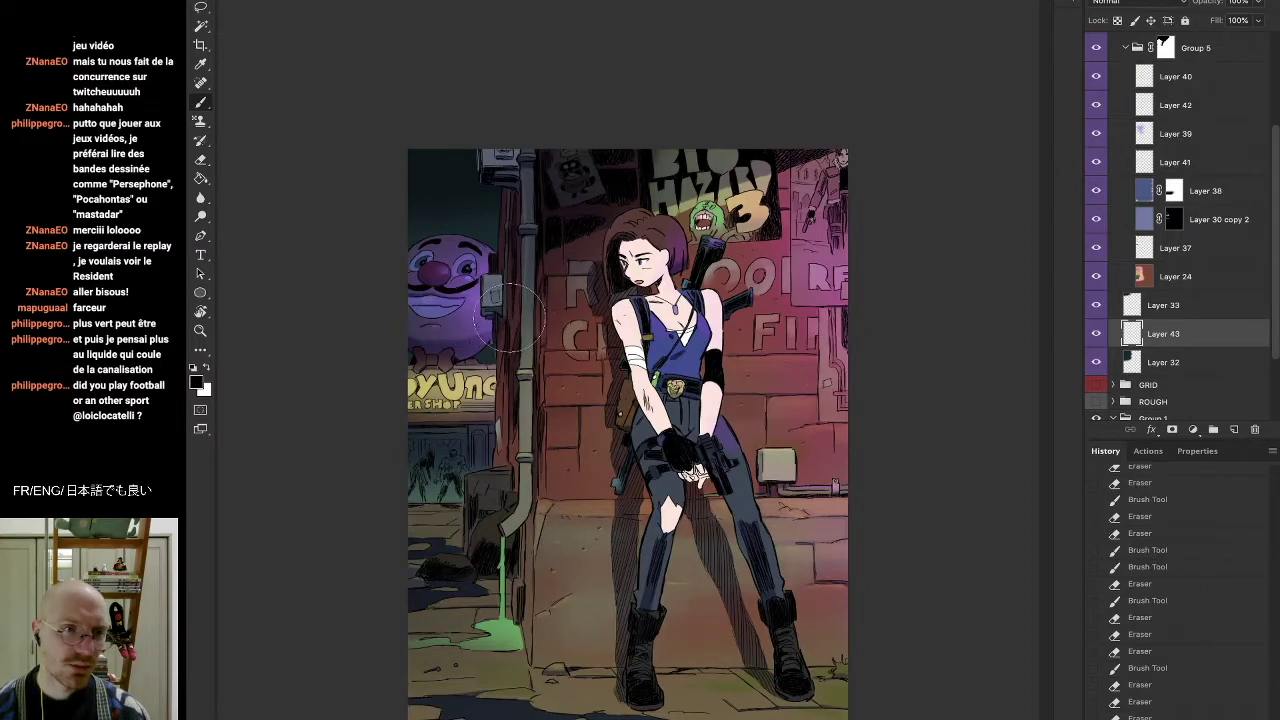
Sample green from the slime puddle and paint a soft glow in the sky behind the clown's head on Layer 43
alt+click(515, 622)
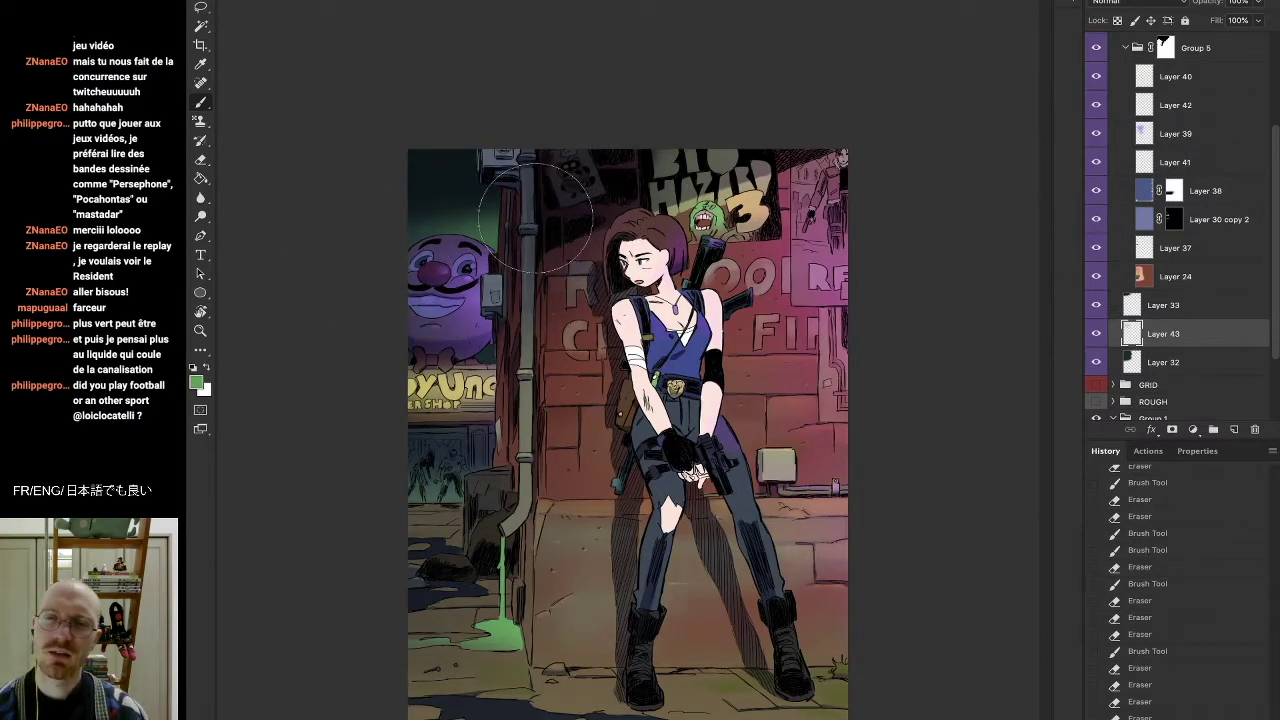
drag(478, 199, 462, 204)
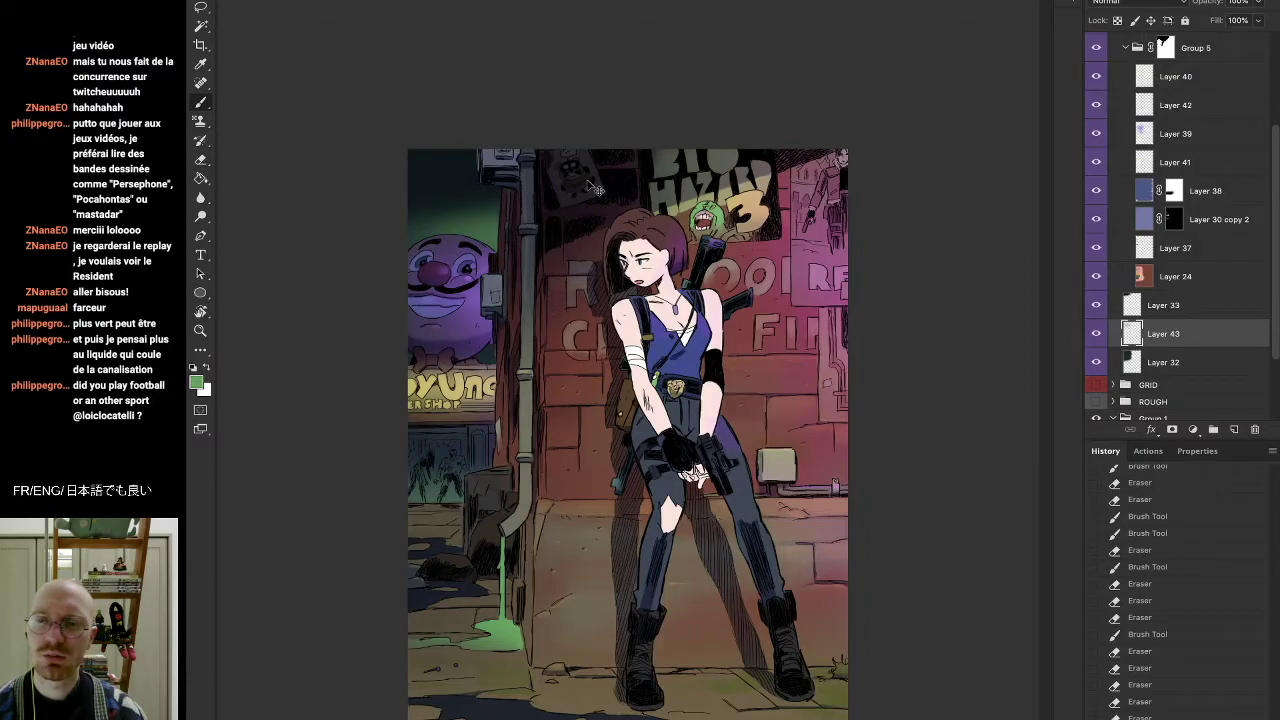
key(ctrl+z)
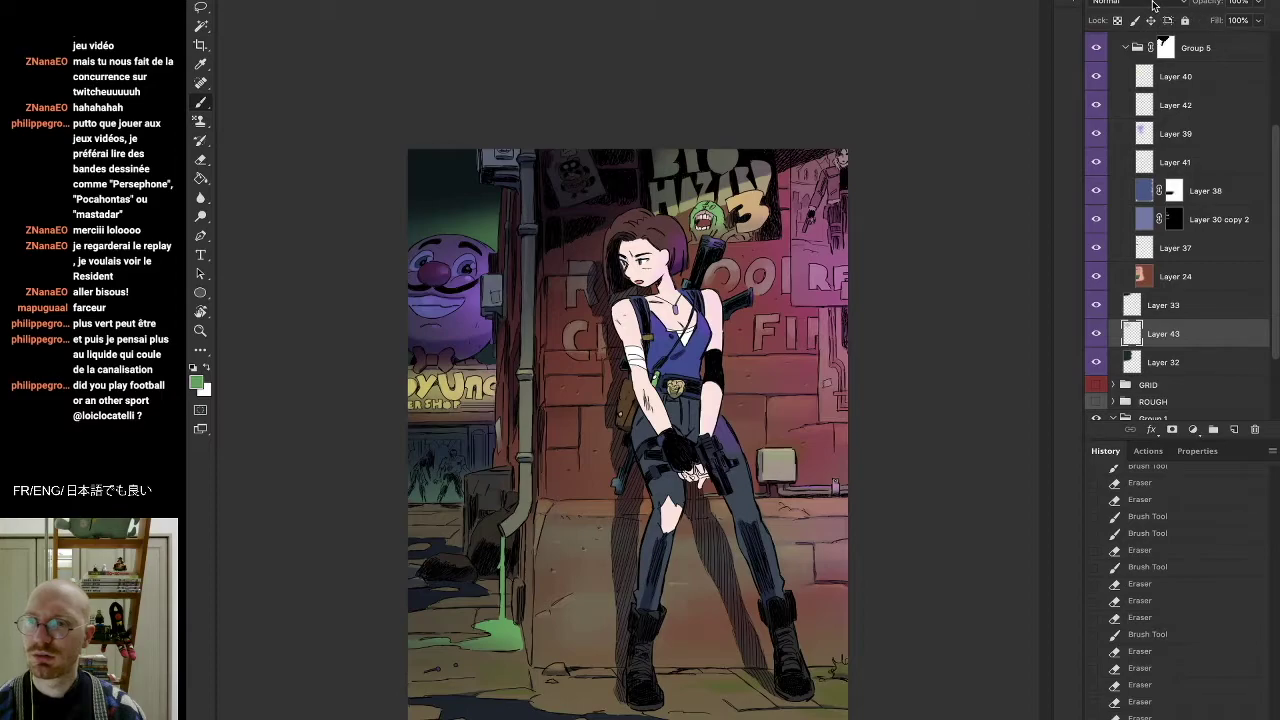
click(1256, 4)
drag(1237, 16, 1267, 24)
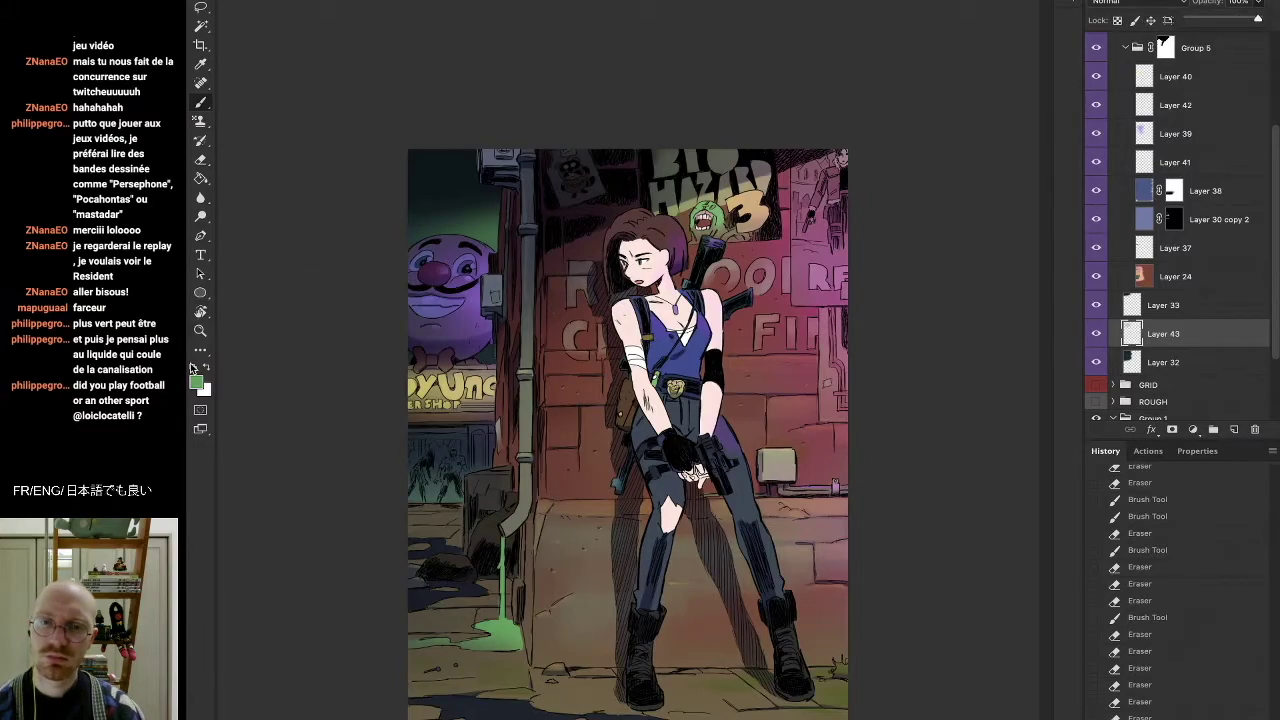
key(ctrl+u)
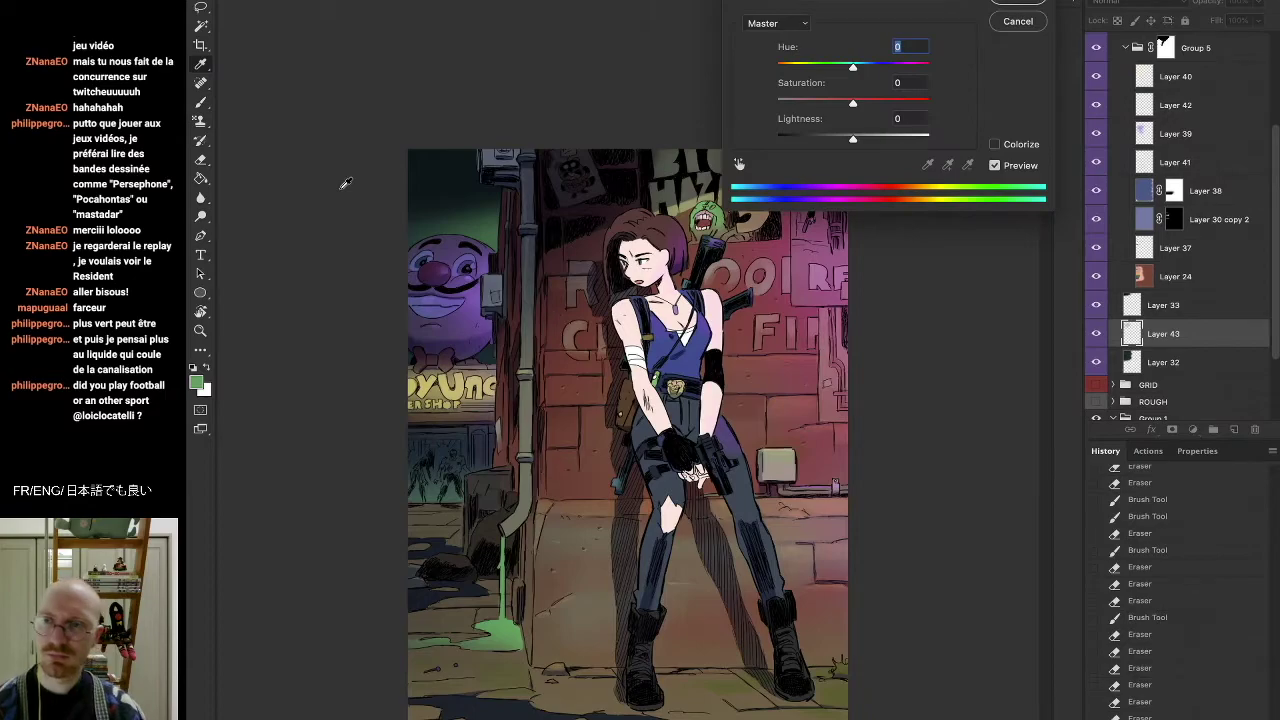
drag(845, 68, 950, 70)
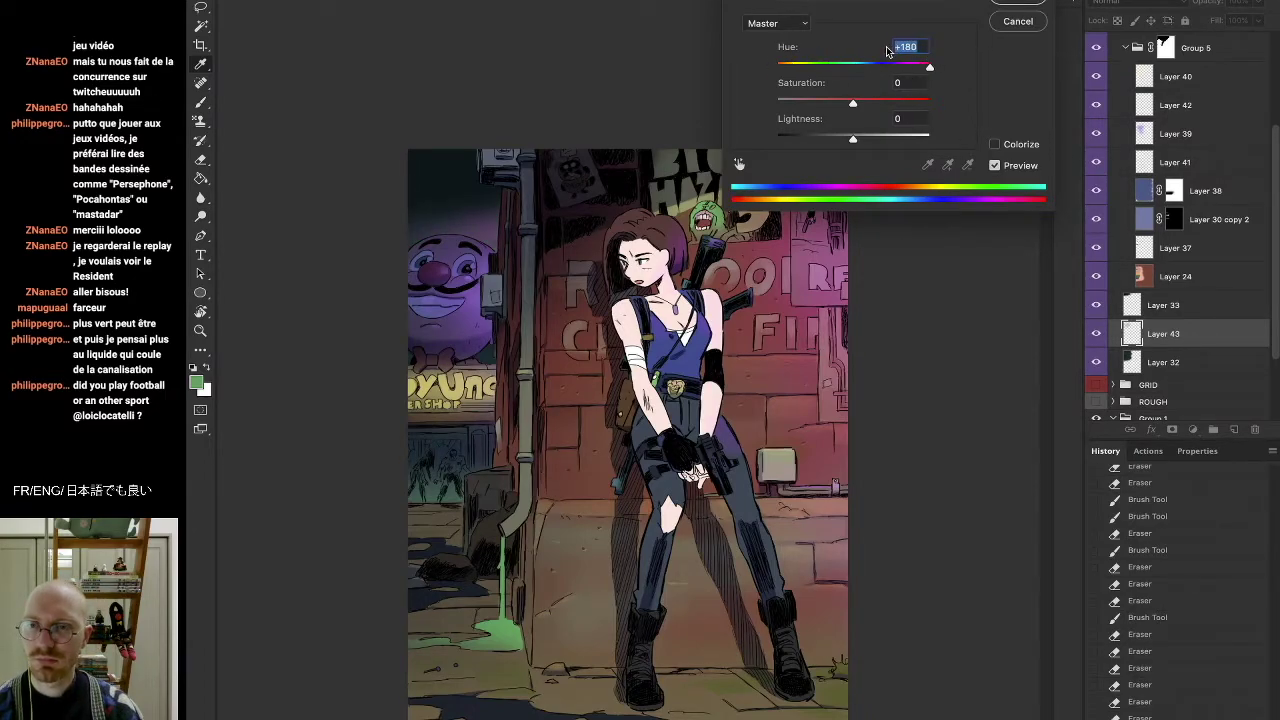
drag(870, 68, 893, 65)
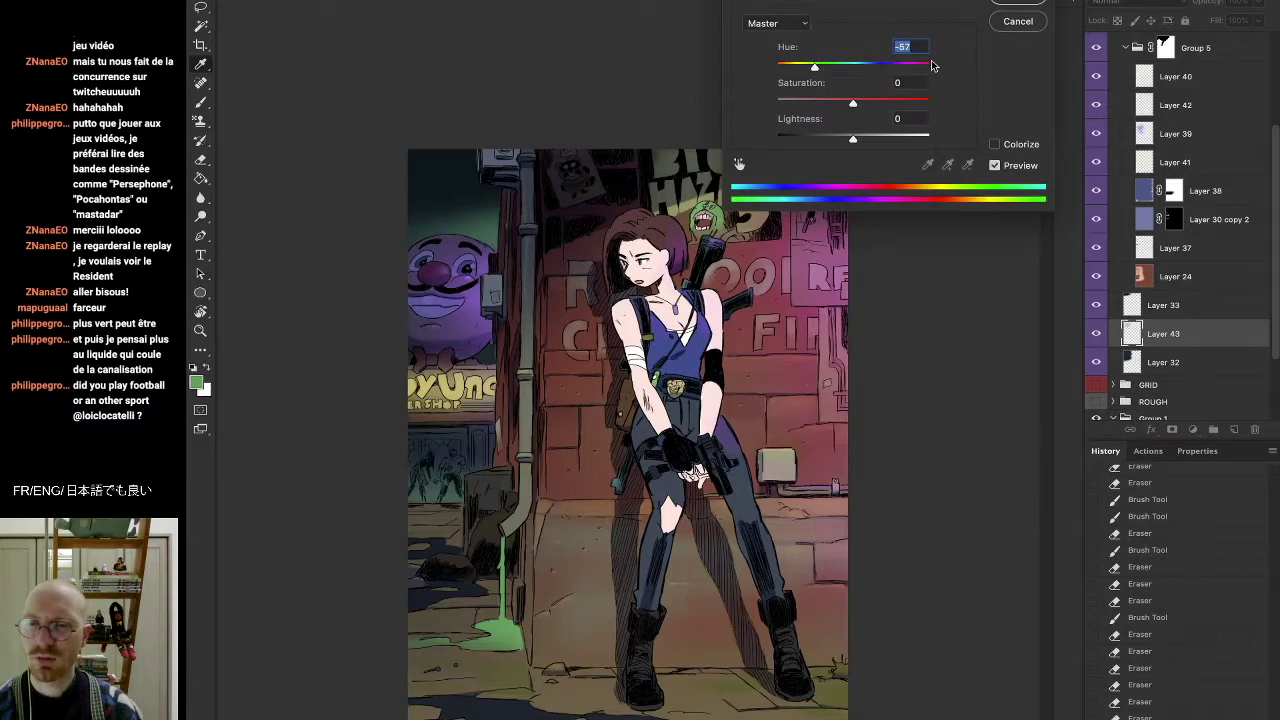
click(1018, 22)
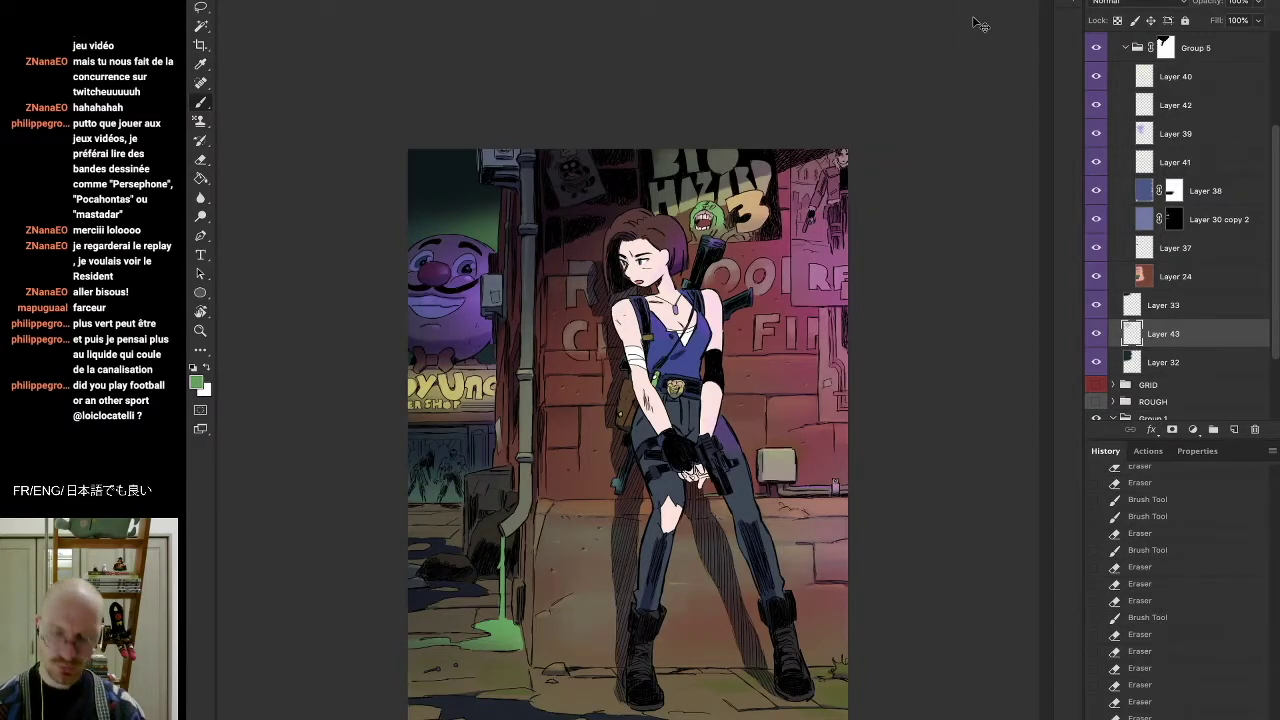
key(ctrl+minus)
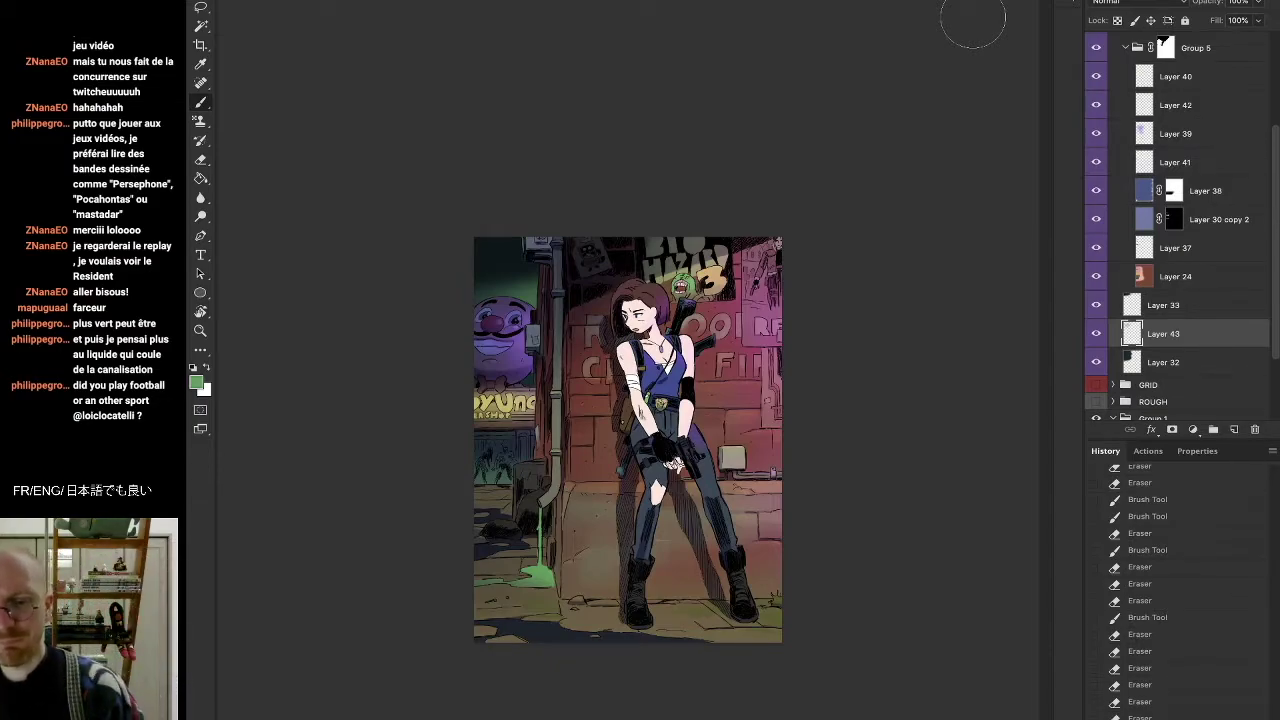
Compare the illustration with Layer 39 and Layer 40 each hidden and shown
click(1098, 134)
click(1098, 134)
click(1097, 76)
click(1097, 76)
Sample yellow from the shop sign and paint a soft glow beneath it on Layer 40, trimming the excess with the eraser
click(1180, 78)
key(i)
click(515, 403)
key(b)
mouse_move(526, 490)
mouse_down()
mouse_move(472, 488)
mouse_move(556, 480)
mouse_move(473, 487)
mouse_move(540, 489)
mouse_move(525, 486)
mouse_move(515, 504)
mouse_move(459, 502)
mouse_move(528, 505)
mouse_move(458, 509)
mouse_move(500, 506)
mouse_up()
key(e)
key(b)
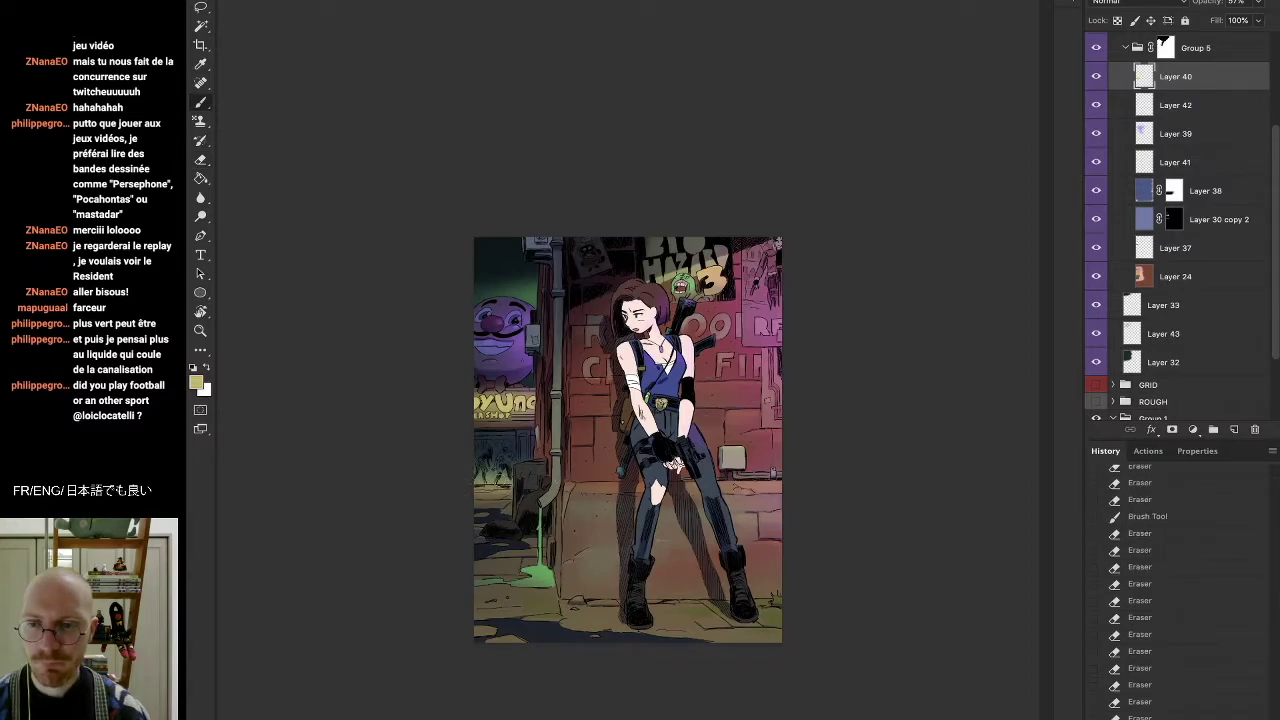
drag(526, 461, 490, 461)
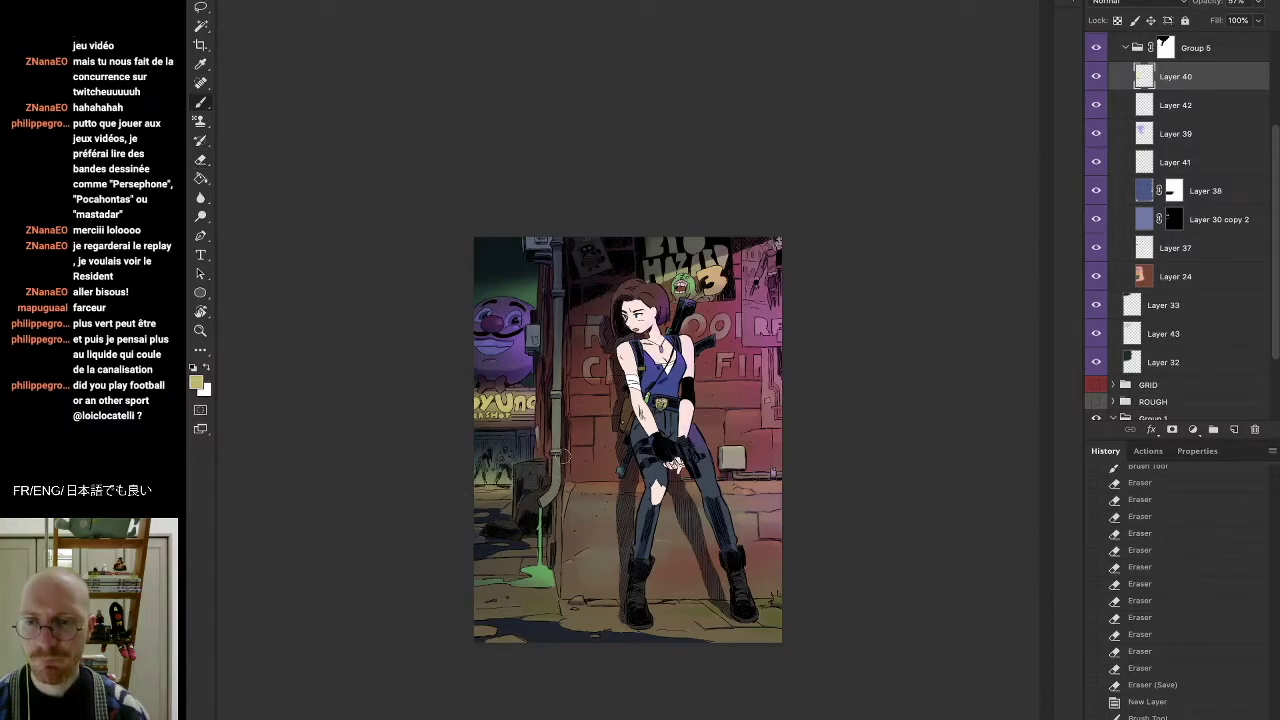
key(e)
drag(535, 450, 568, 447)
Choose a different brush preset and paint small yellow light reflections on the street below the shop window on Layer 40
key(b)
click(203, 336)
drag(437, 486, 526, 479)
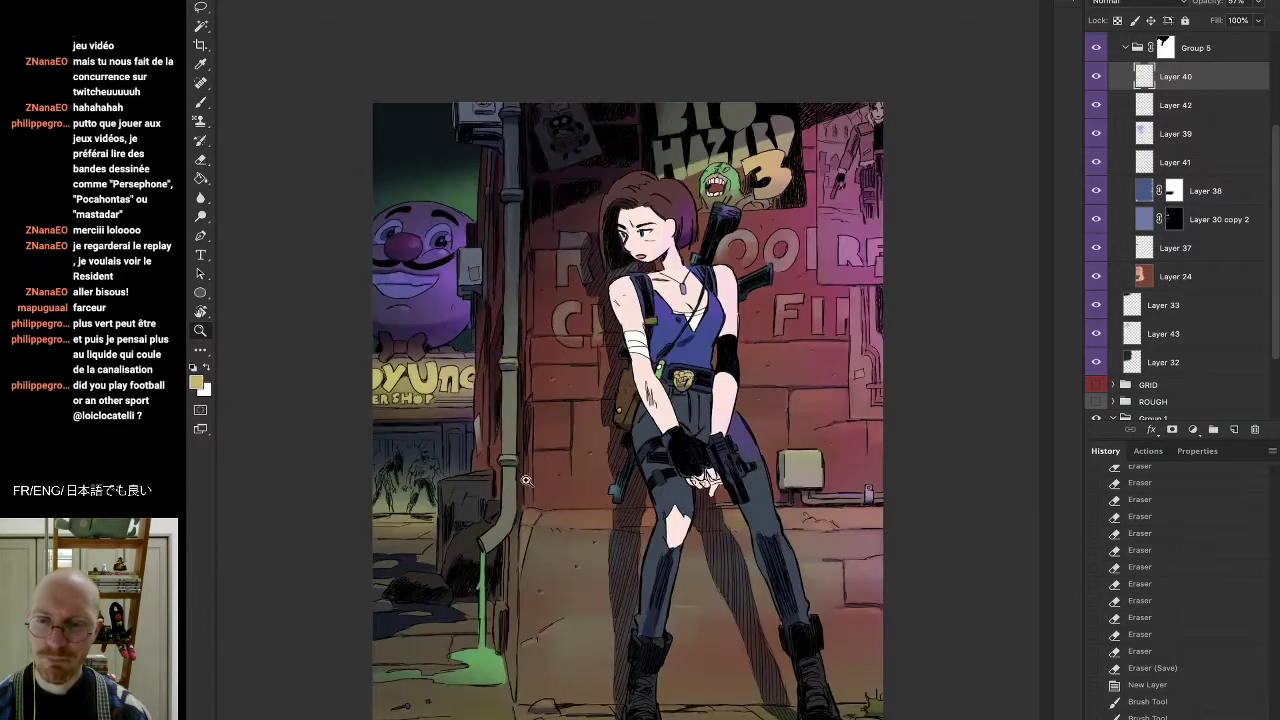
key(b)
right_click(427, 505)
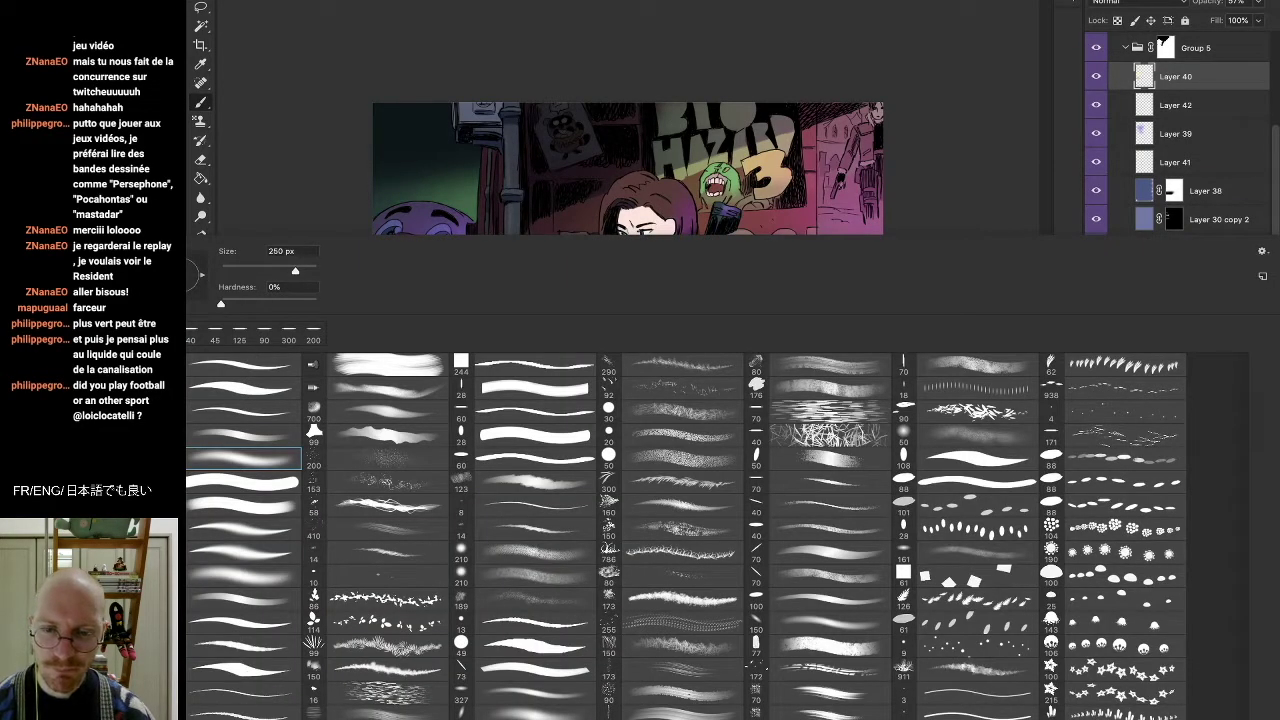
click(400, 717)
click(748, 30)
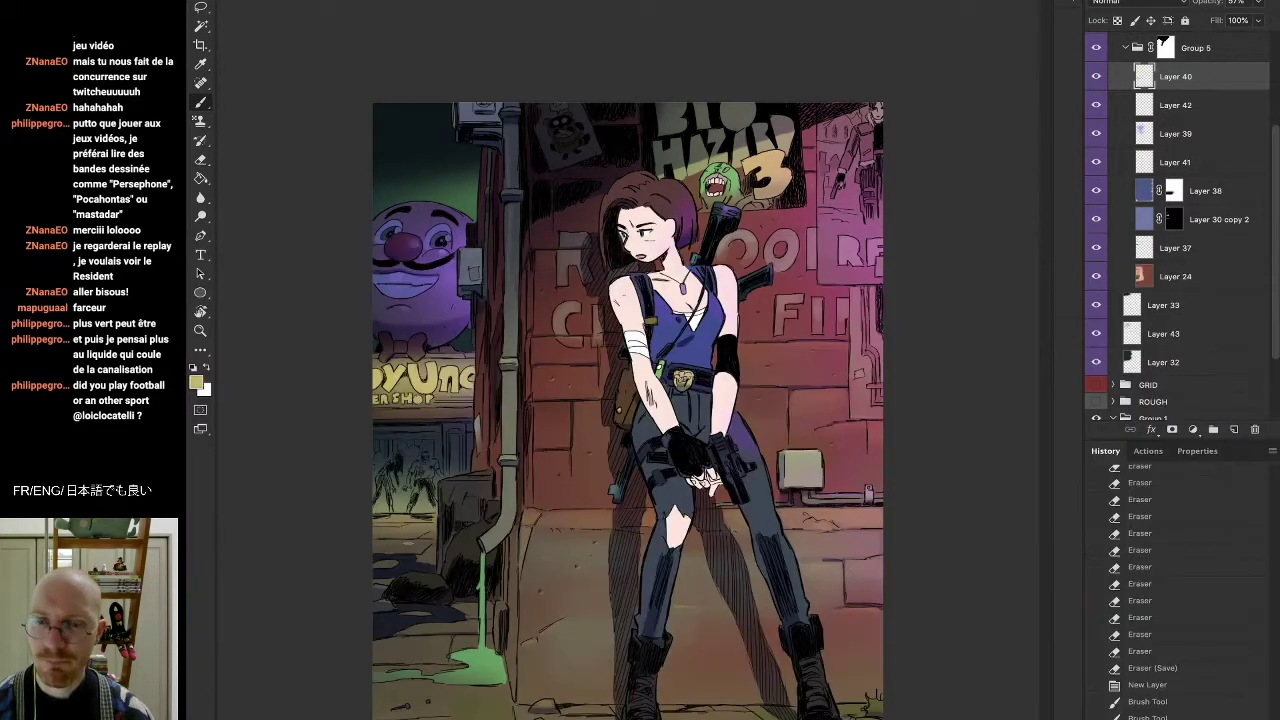
drag(410, 520, 432, 535)
key(e)
key(b)
mouse_move(415, 525)
mouse_down()
mouse_move(436, 538)
mouse_move(450, 522)
mouse_move(398, 525)
mouse_up()
click(403, 518)
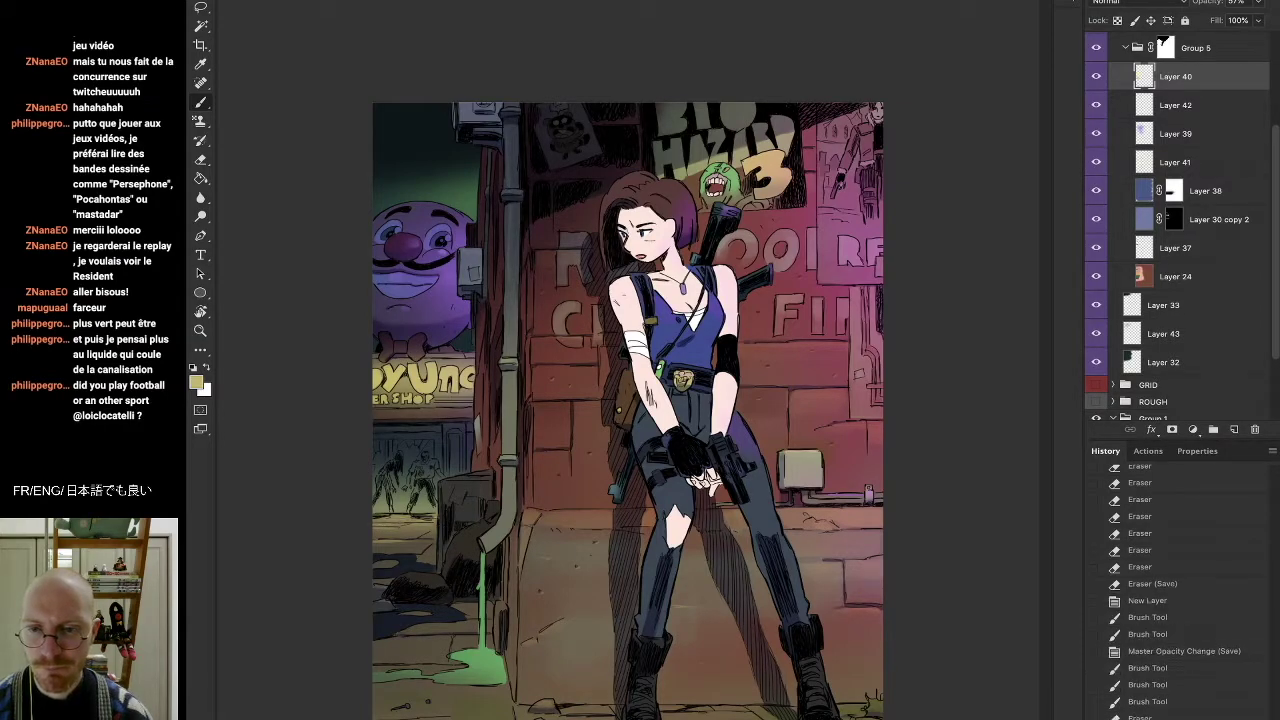
drag(380, 561, 398, 563)
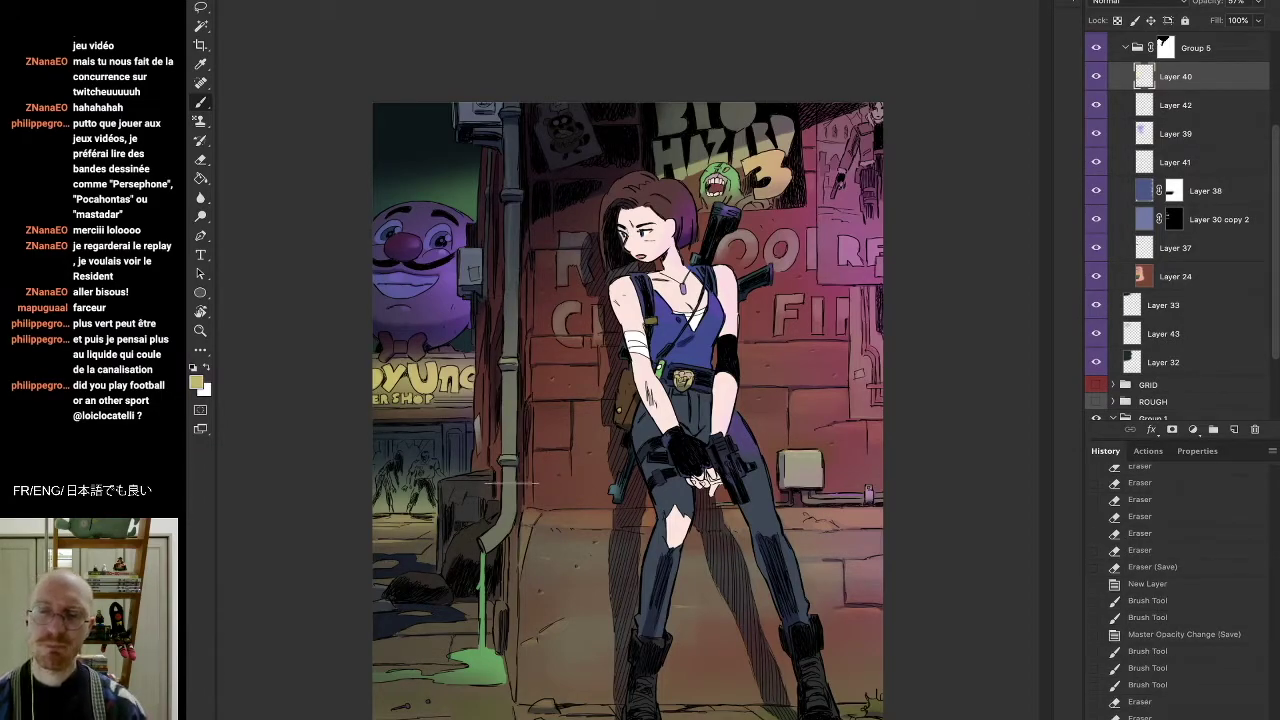
View the whole illustration and compare it with Group 6 and Group 4 each hidden and shown
click(1208, 363)
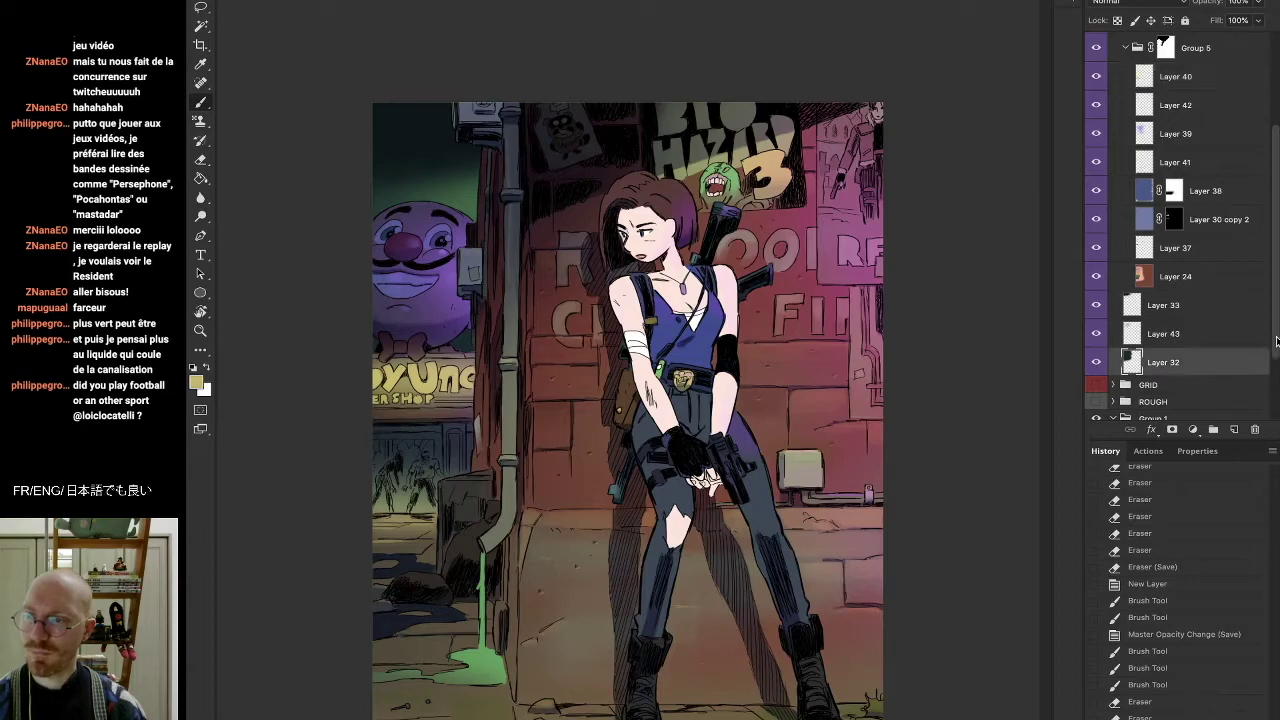
scroll(1150, 300, down, 1)
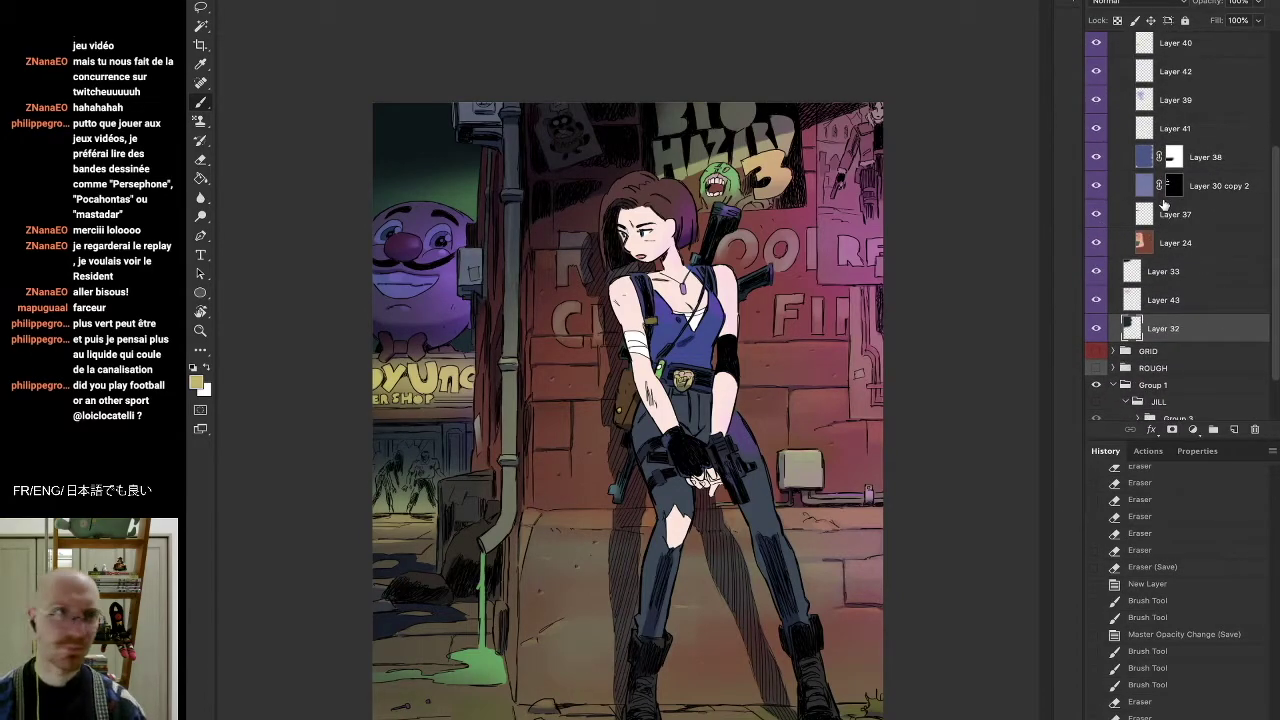
key(super+minus)
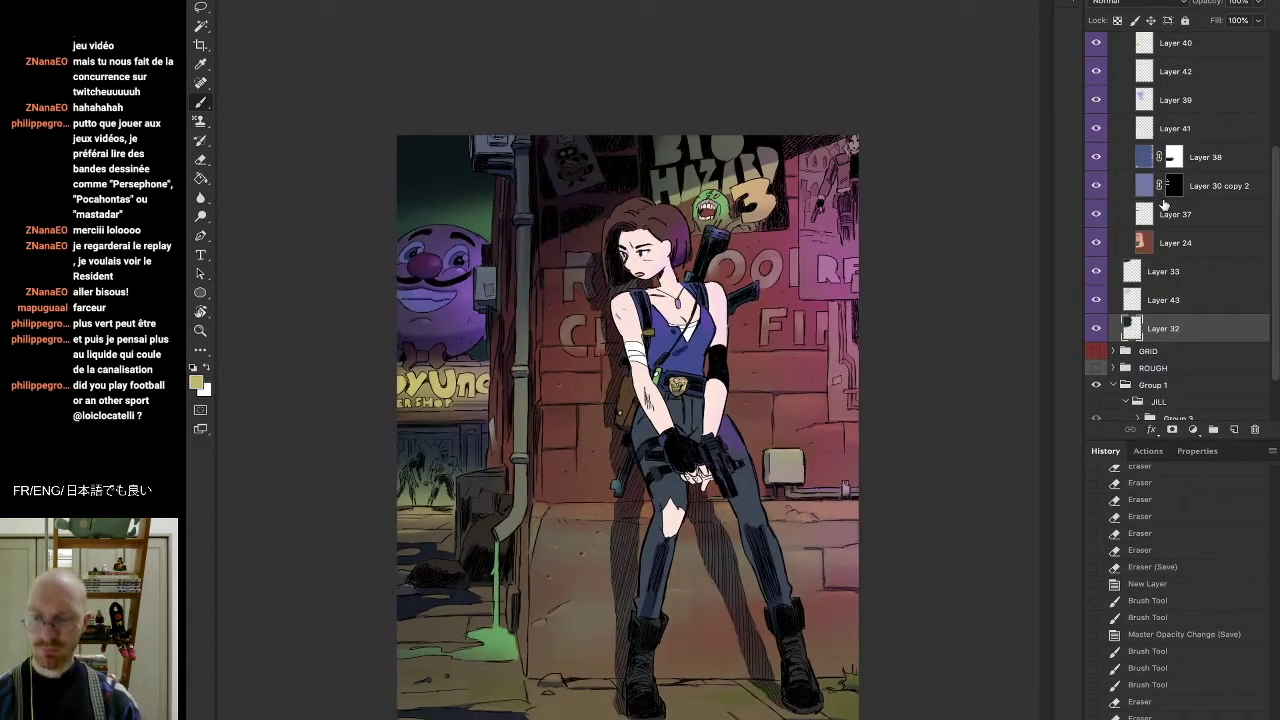
key(ctrl+minus)
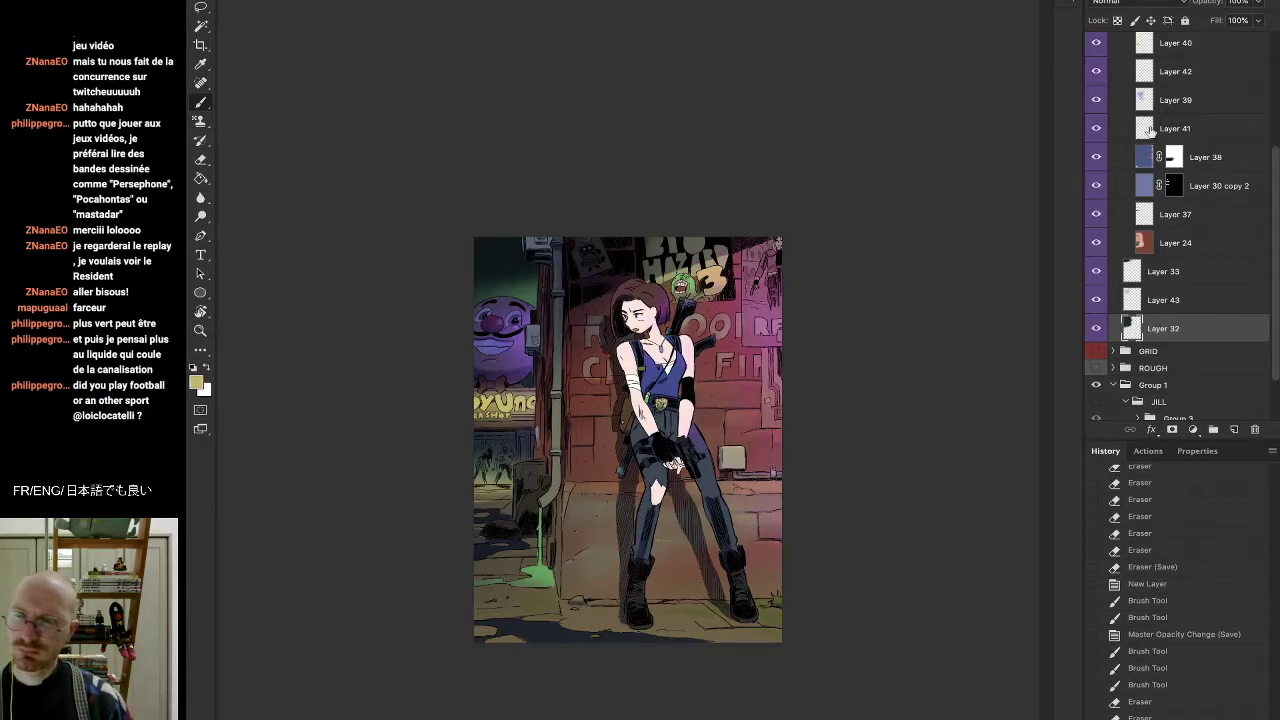
scroll(1270, 229, up, 1)
scroll(1155, 125, up, 3)
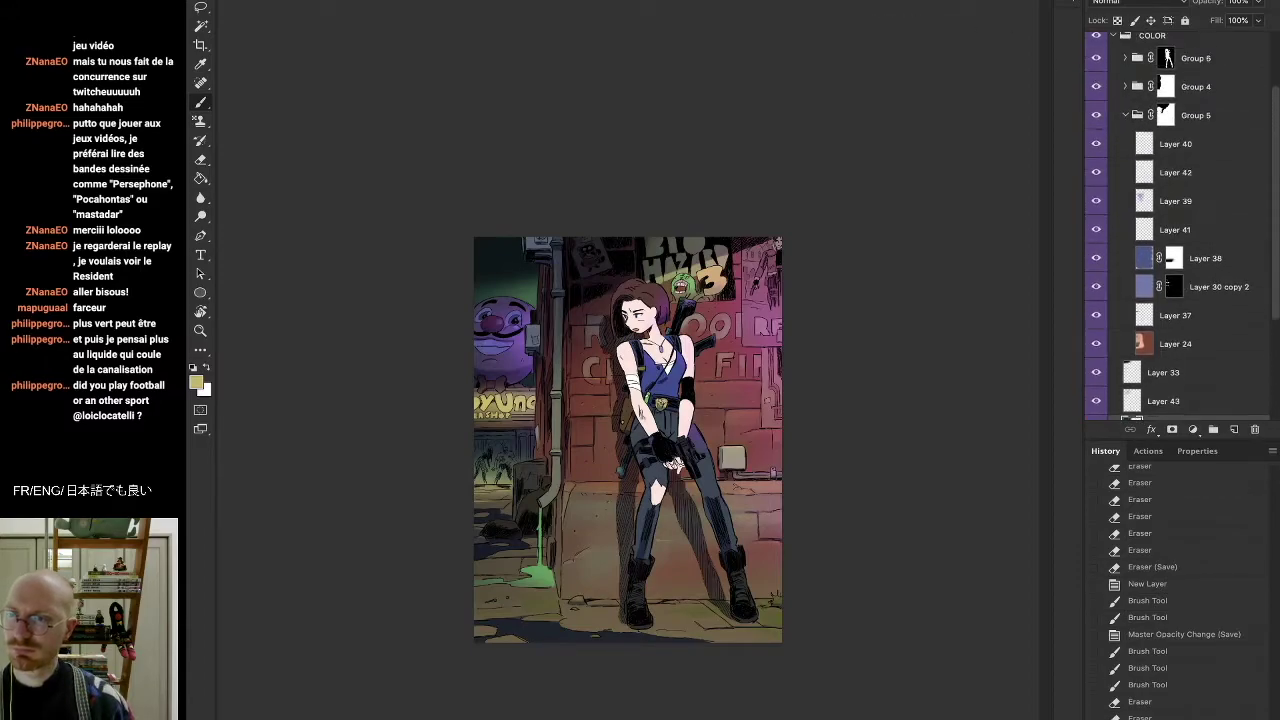
click(1098, 91)
click(1099, 93)
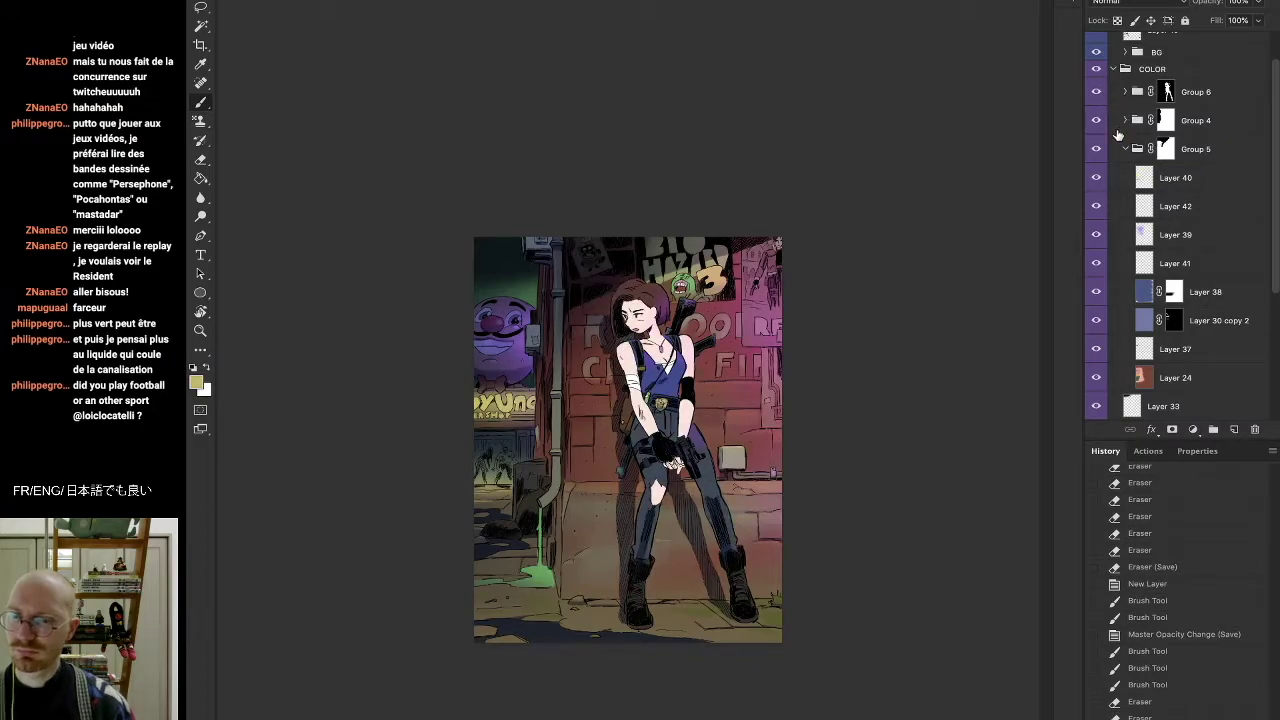
click(1099, 121)
click(1099, 122)
Expand Group 4, sample green near the slime puddle and paint green tints on the lower-left ground of the picture on Layer 28
click(1125, 120)
click(1242, 178)
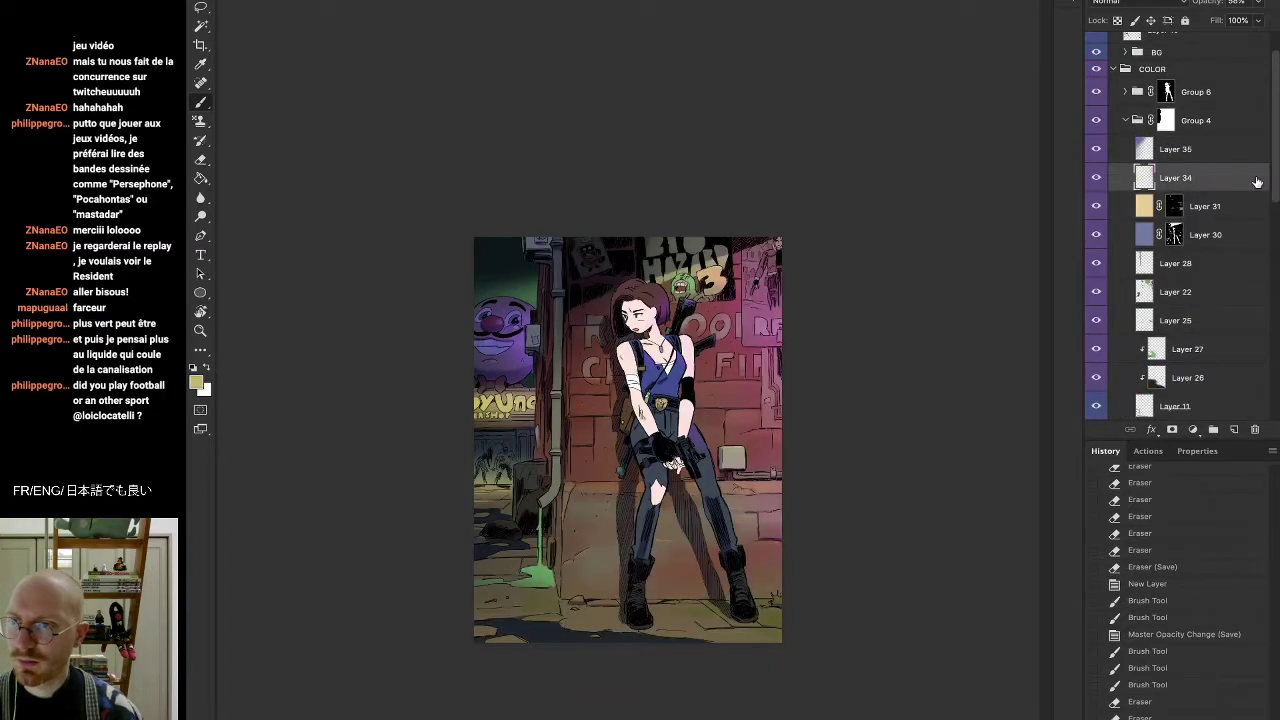
scroll(1276, 187, down, 2)
click(1214, 196)
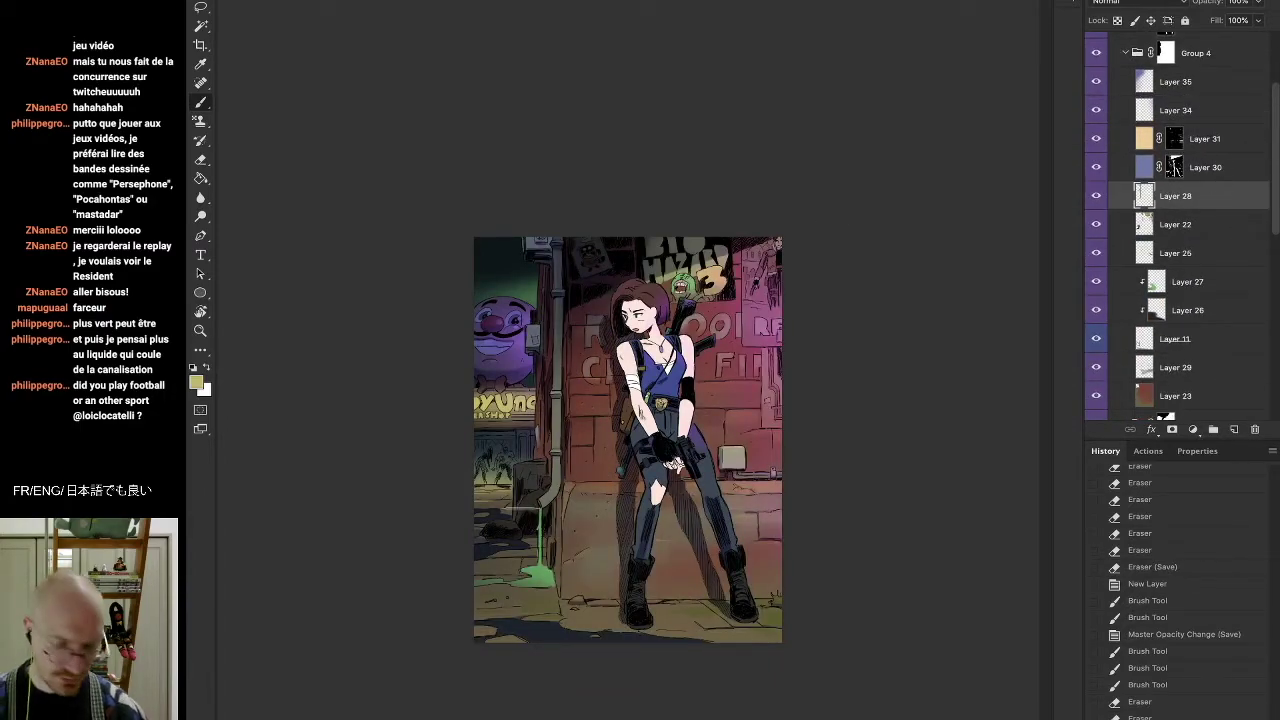
alt+click(529, 597)
key(i)
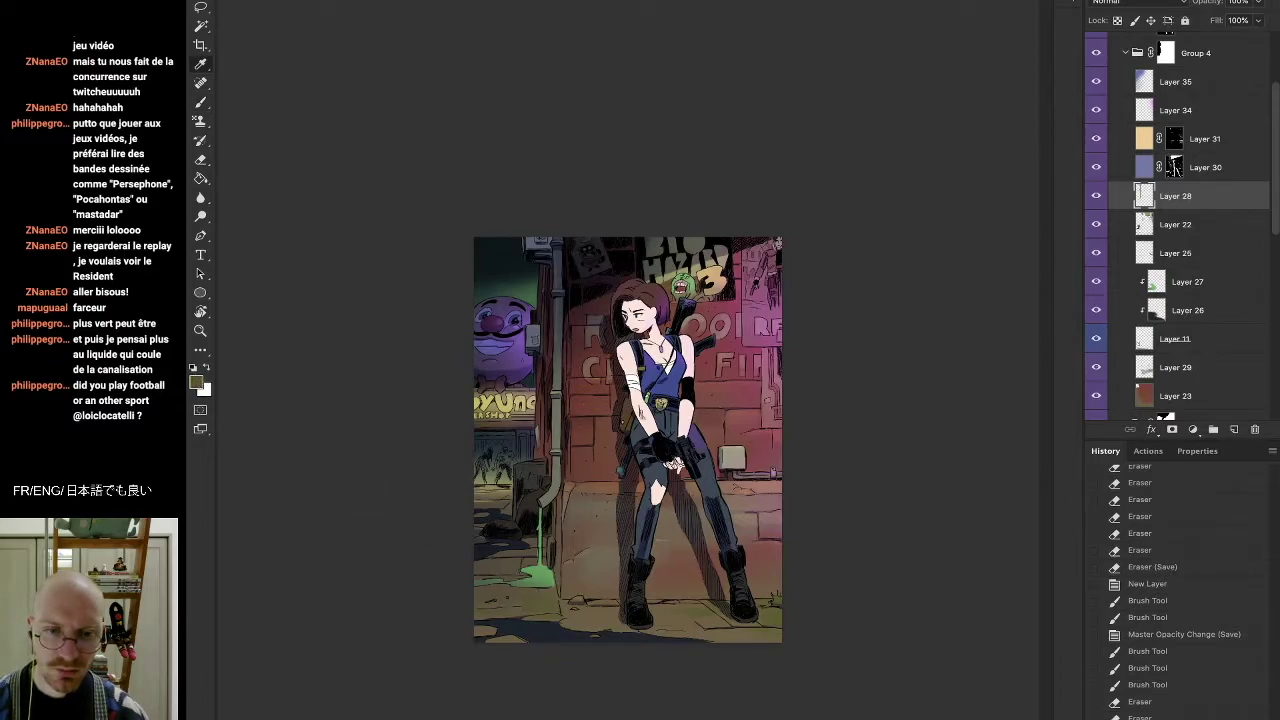
key(b)
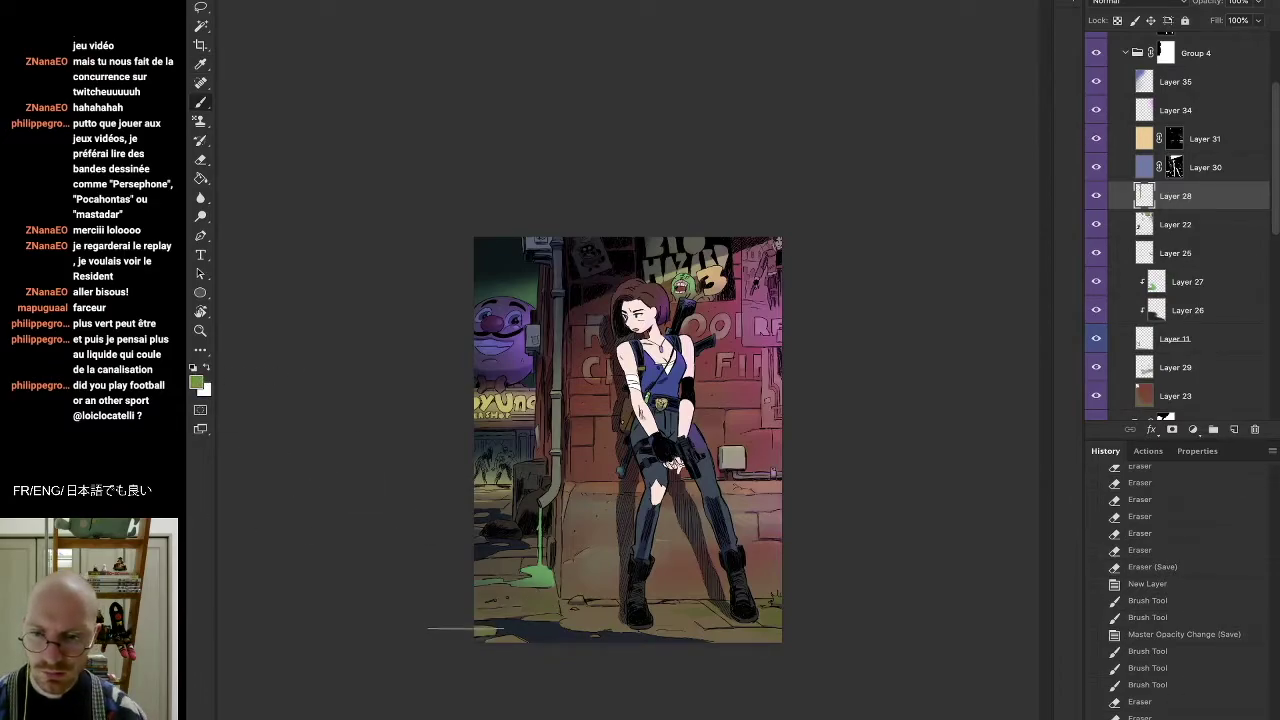
key(e)
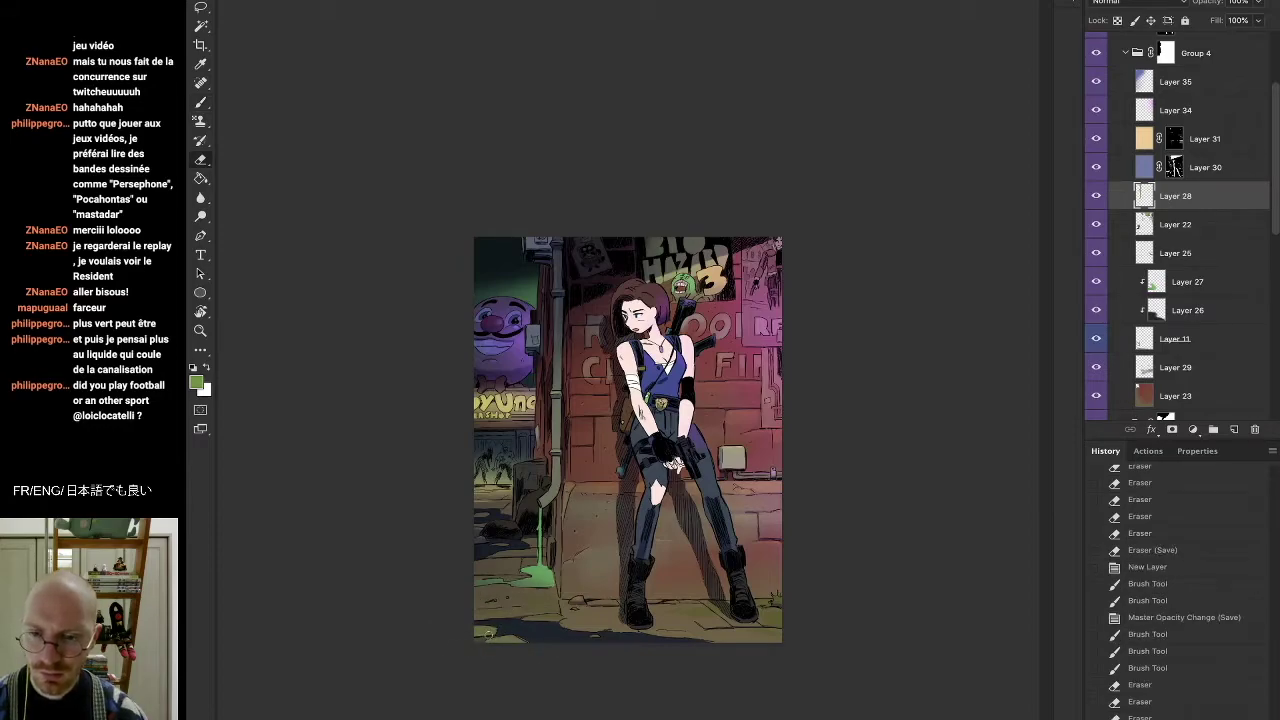
click(480, 640)
key(b)
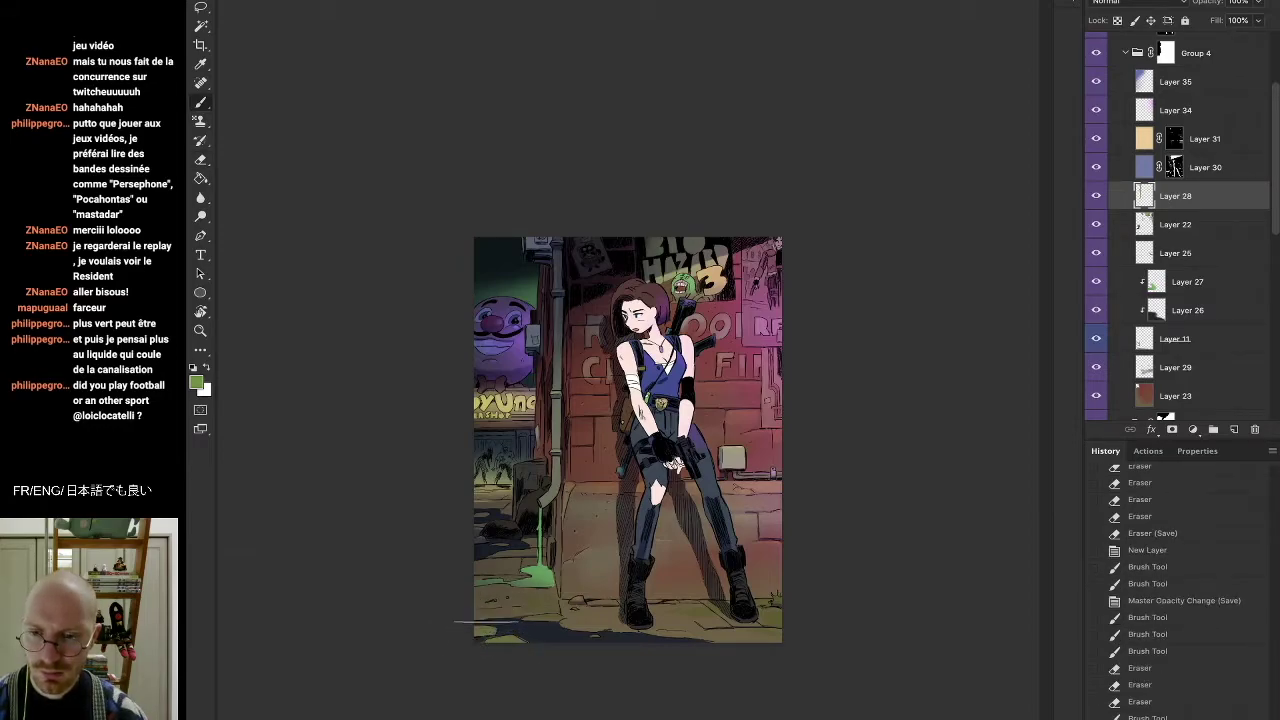
click(492, 612)
Check Layer 28 hidden and shown, and try moving it directly below Layer 11
click(1097, 196)
click(1098, 197)
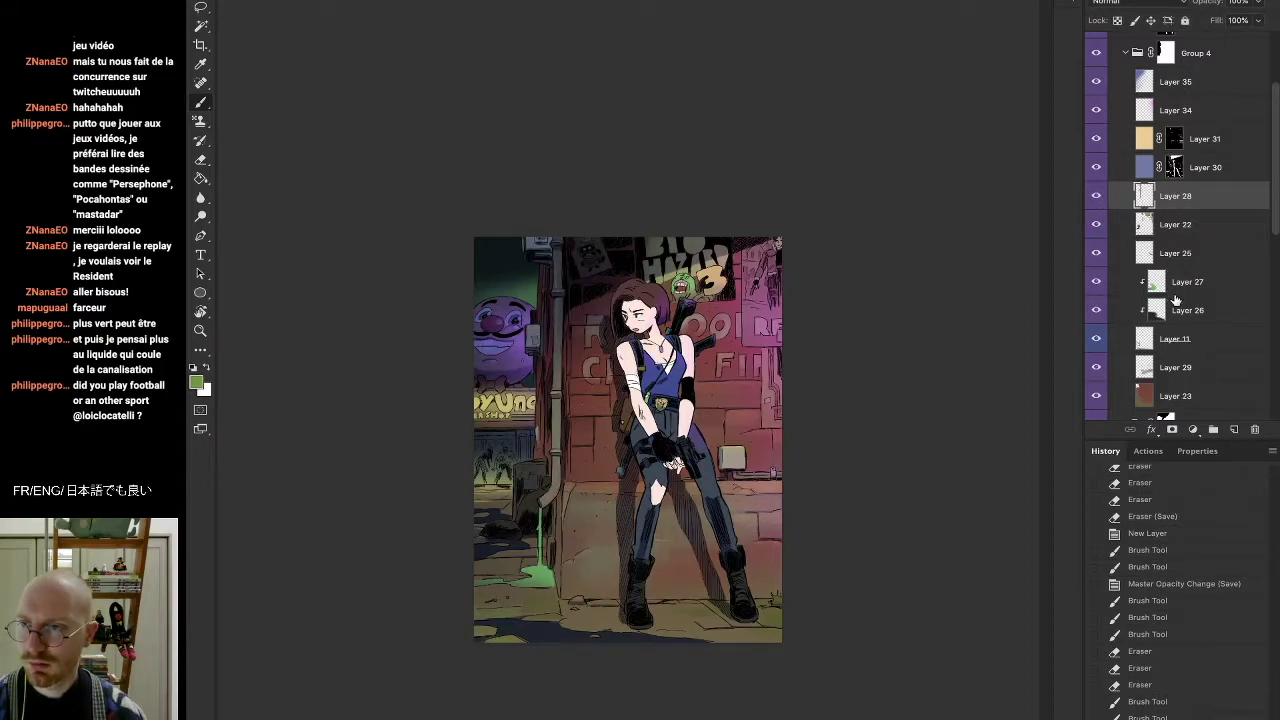
drag(1190, 204, 1183, 366)
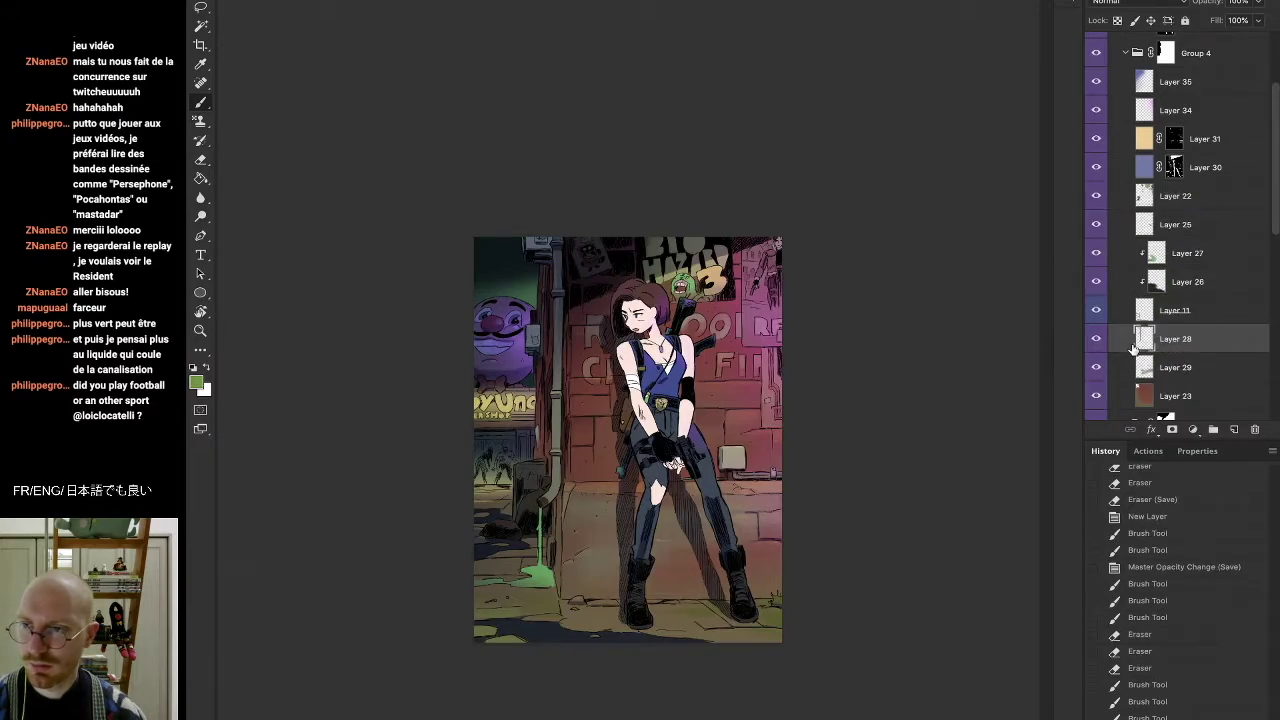
key(ctrl+z)
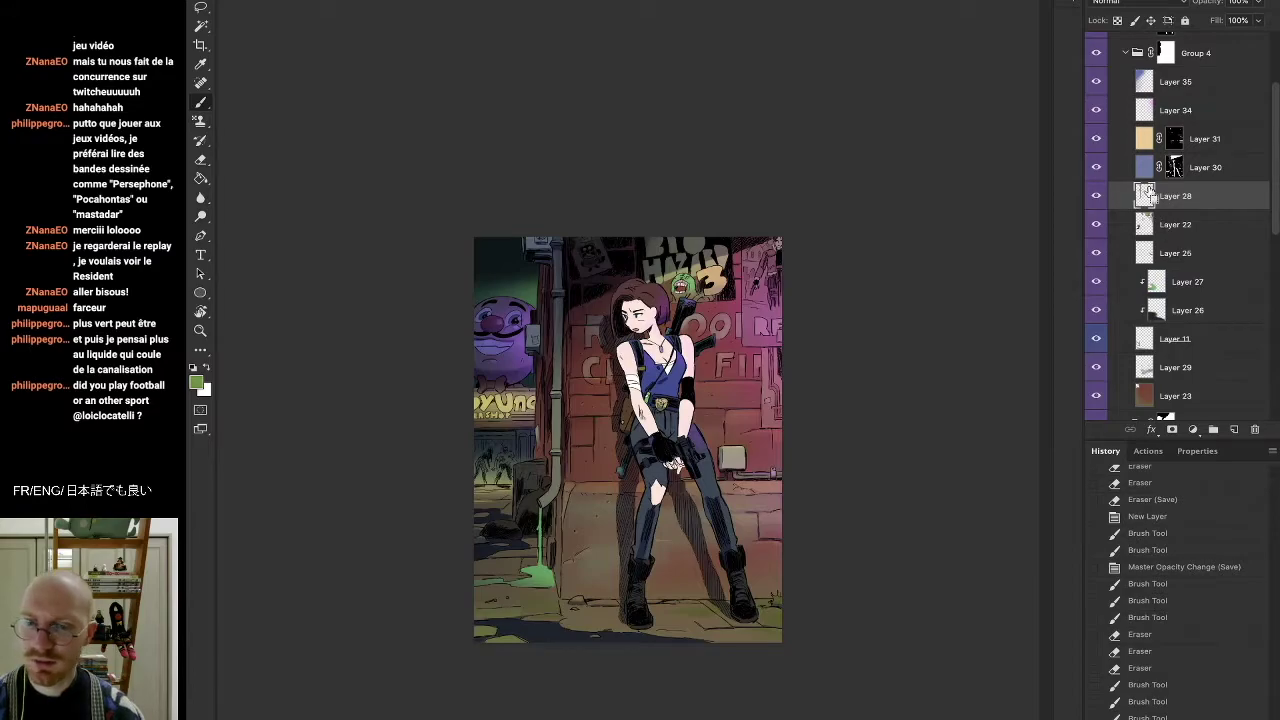
Create a new layer directly above Layer 29 and paint green tints along the pavement, cleaning them up with the eraser
click(1187, 370)
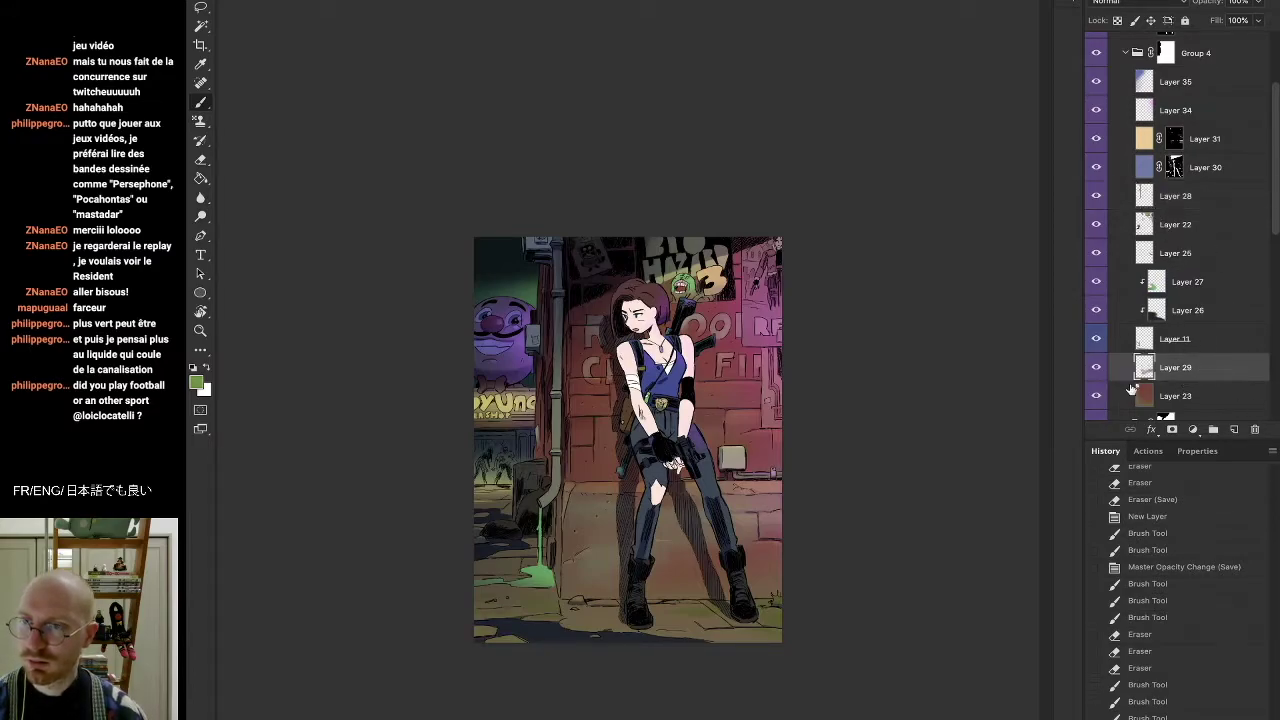
click(1097, 367)
click(1097, 367)
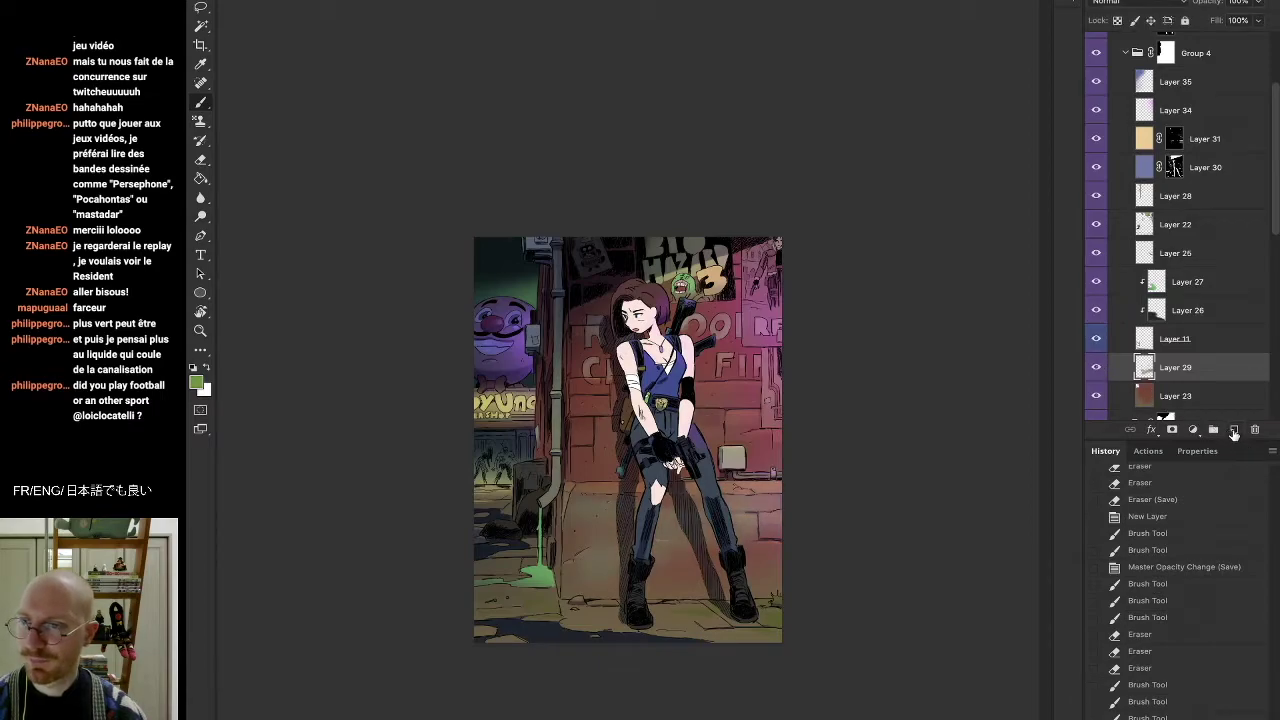
click(1234, 430)
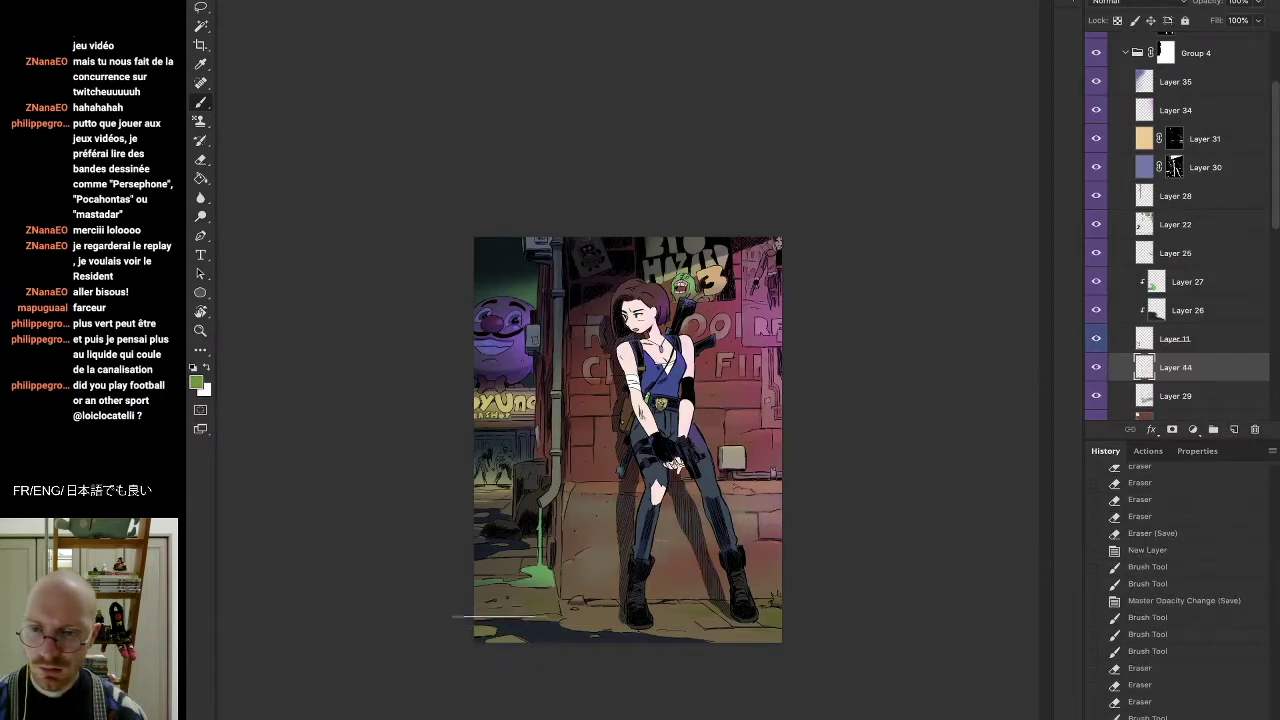
drag(540, 602, 591, 621)
click(590, 618)
key(e)
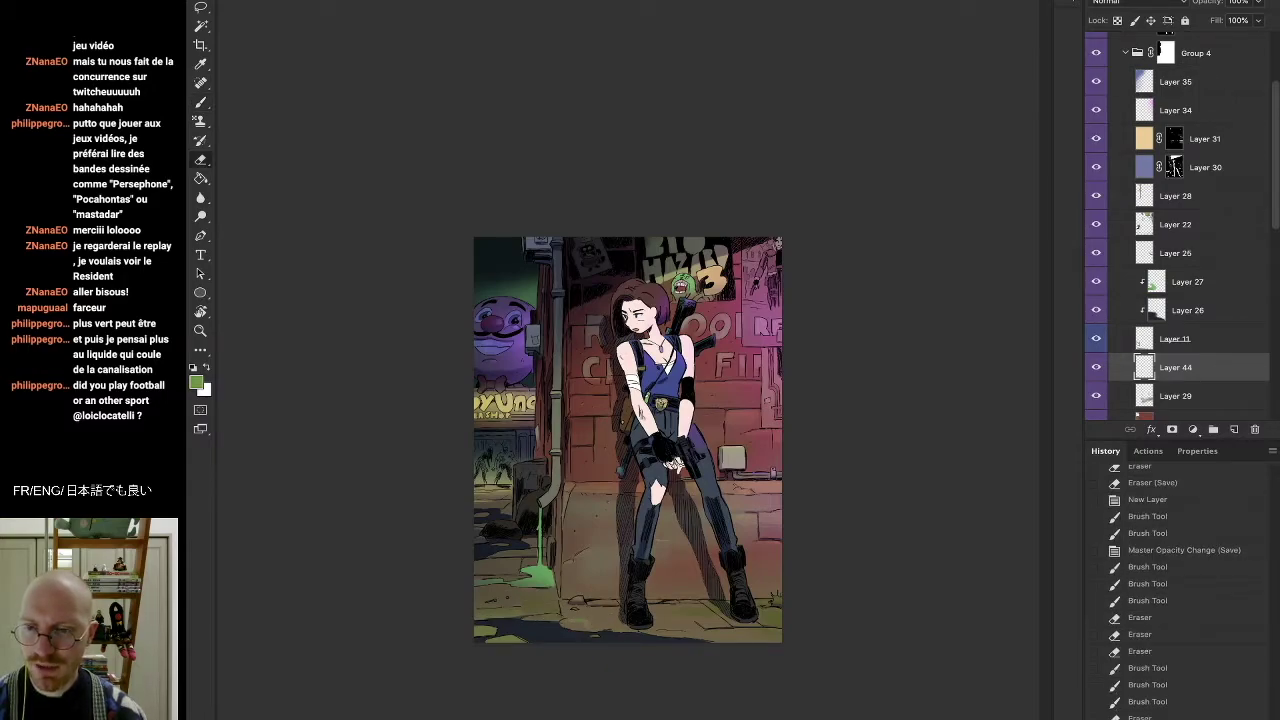
click(597, 612)
key(b)
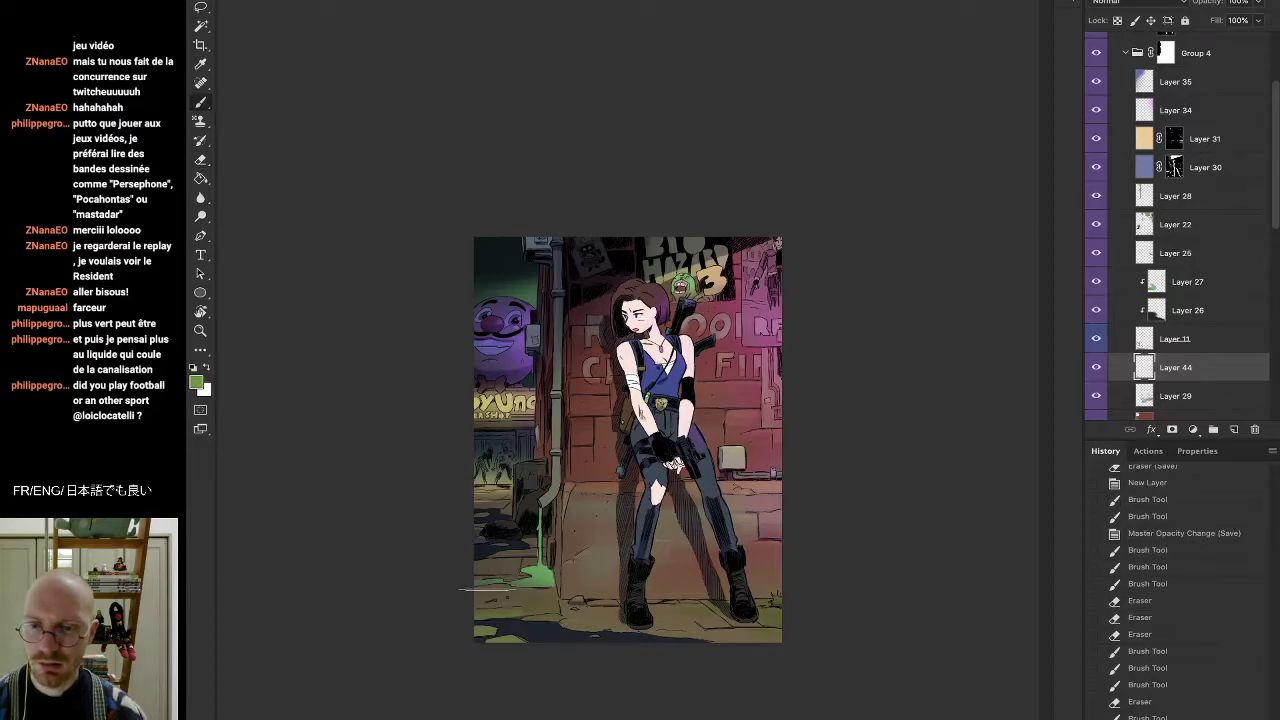
click(490, 601)
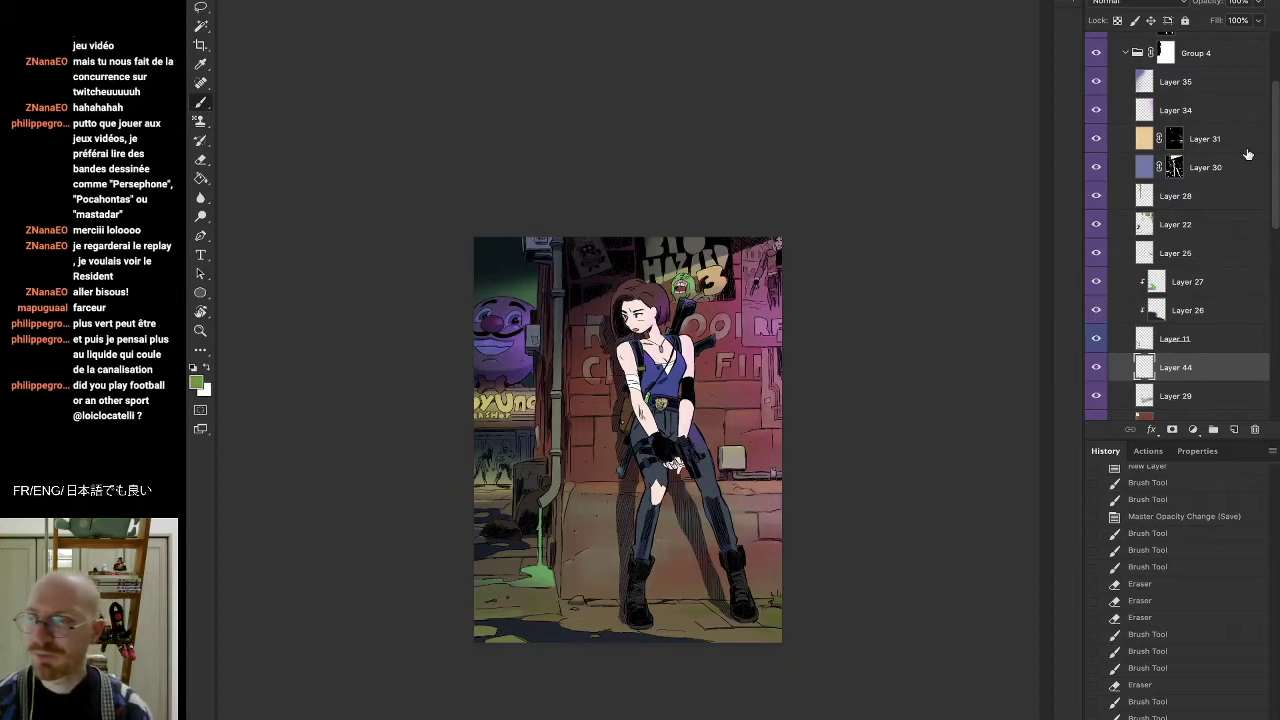
Select Layer 35, sample a blue as the painting color and choose a soft brush preset
click(1143, 86)
key(i)
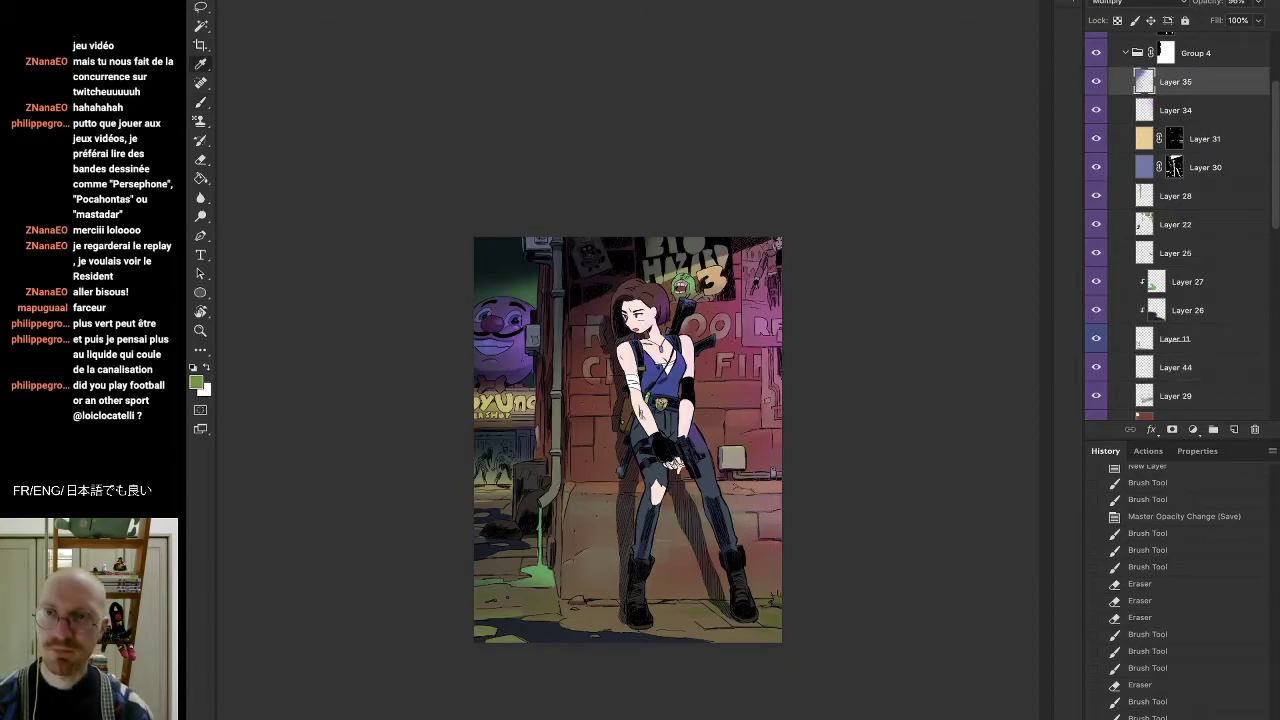
click(594, 292)
click(600, 243)
key(b)
key(i)
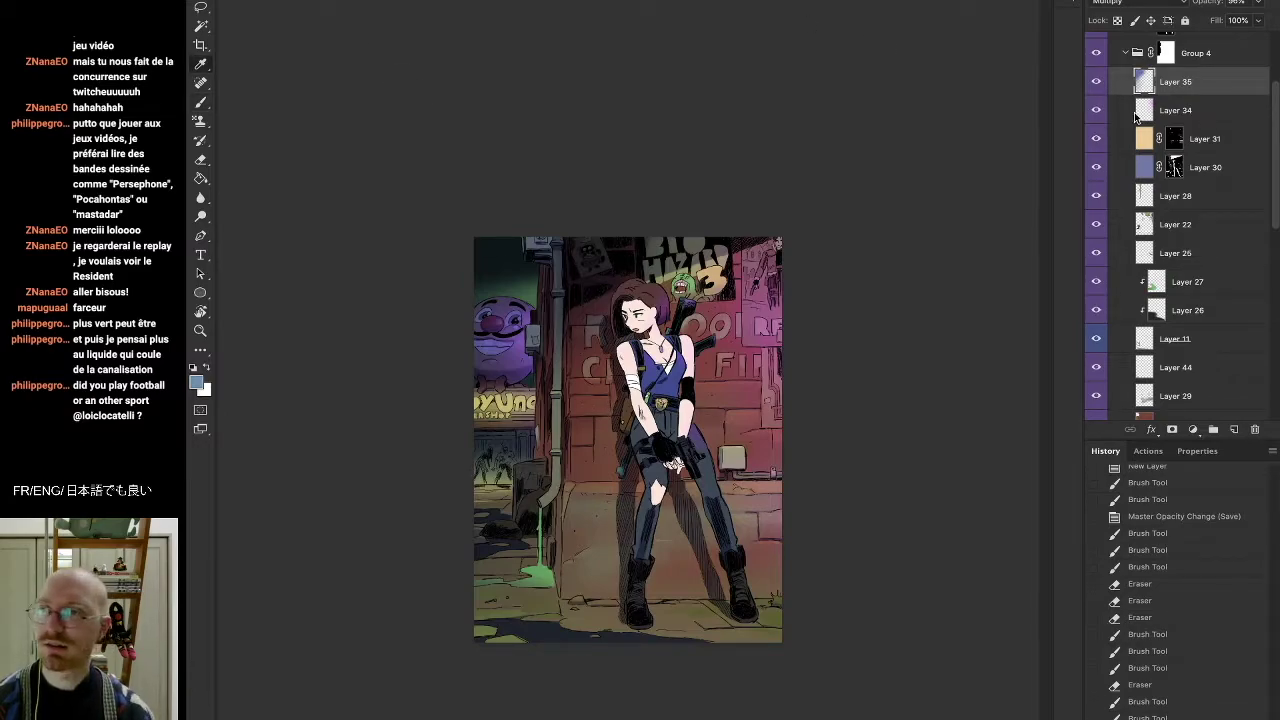
key(b)
right_click(557, 467)
click(261, 581)
click(787, 2)
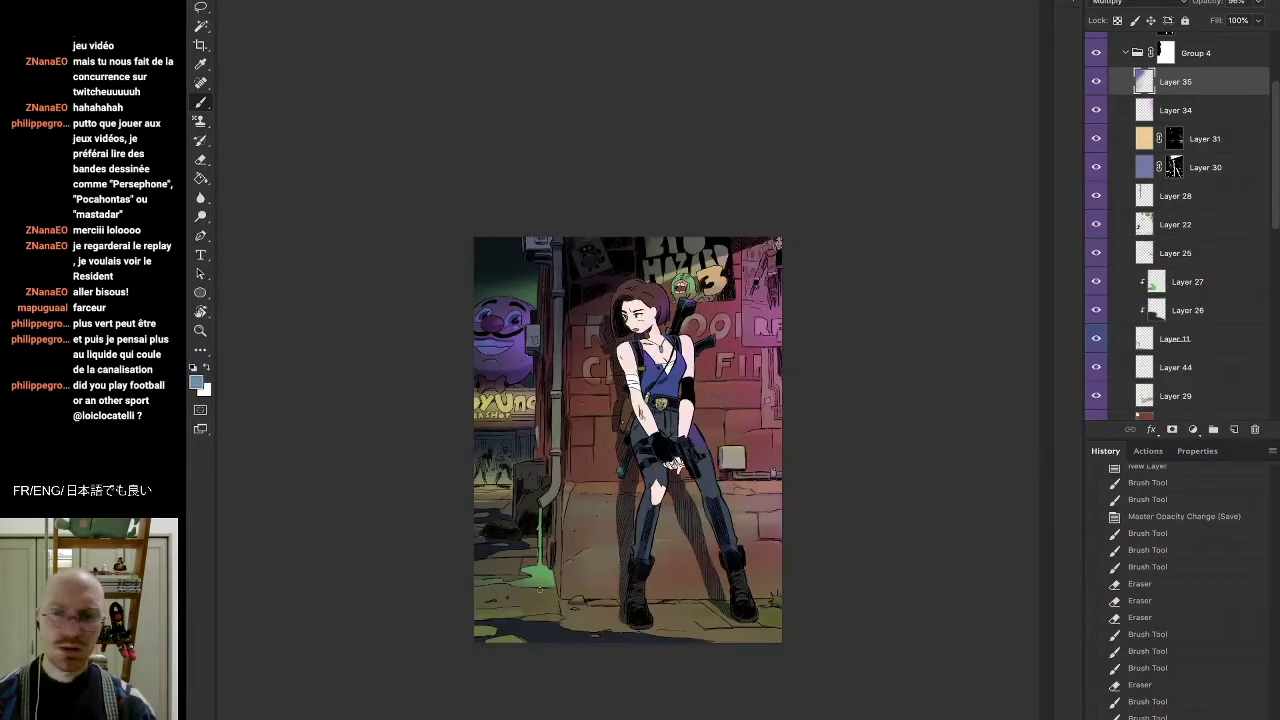
Enlarge the brush and darken the ground along the picture's lower edge with blue on Layer 35, redoing the first stroke
key(bracketright)
key(bracketright)
key(bracketright)
mouse_move(504, 629)
mouse_down()
mouse_move(543, 637)
mouse_move(418, 600)
mouse_move(765, 674)
mouse_up()
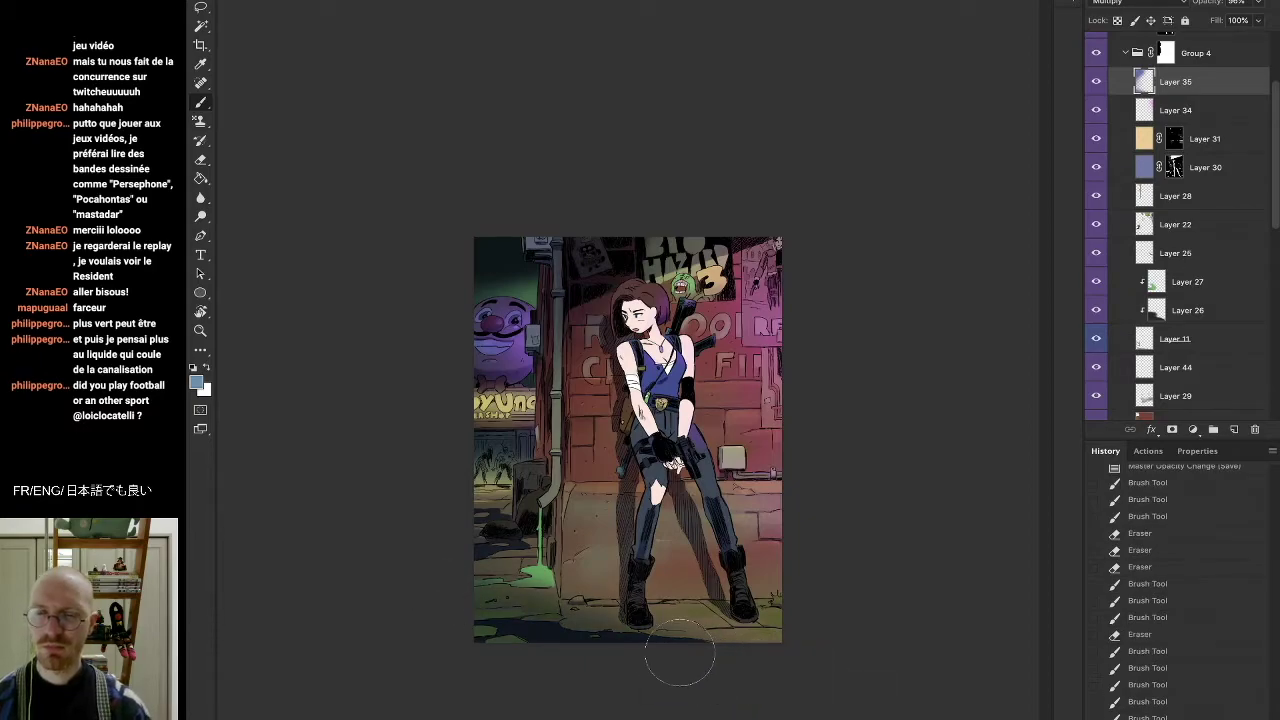
key(ctrl+z)
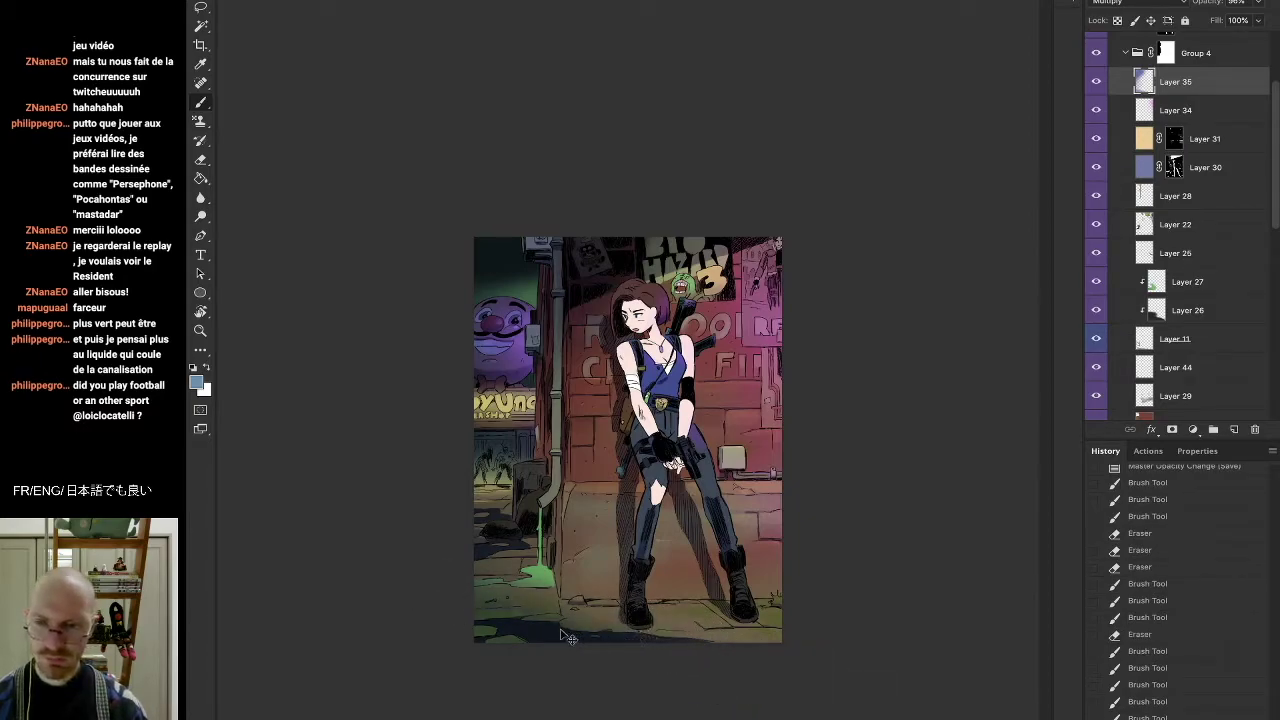
drag(510, 648, 540, 640)
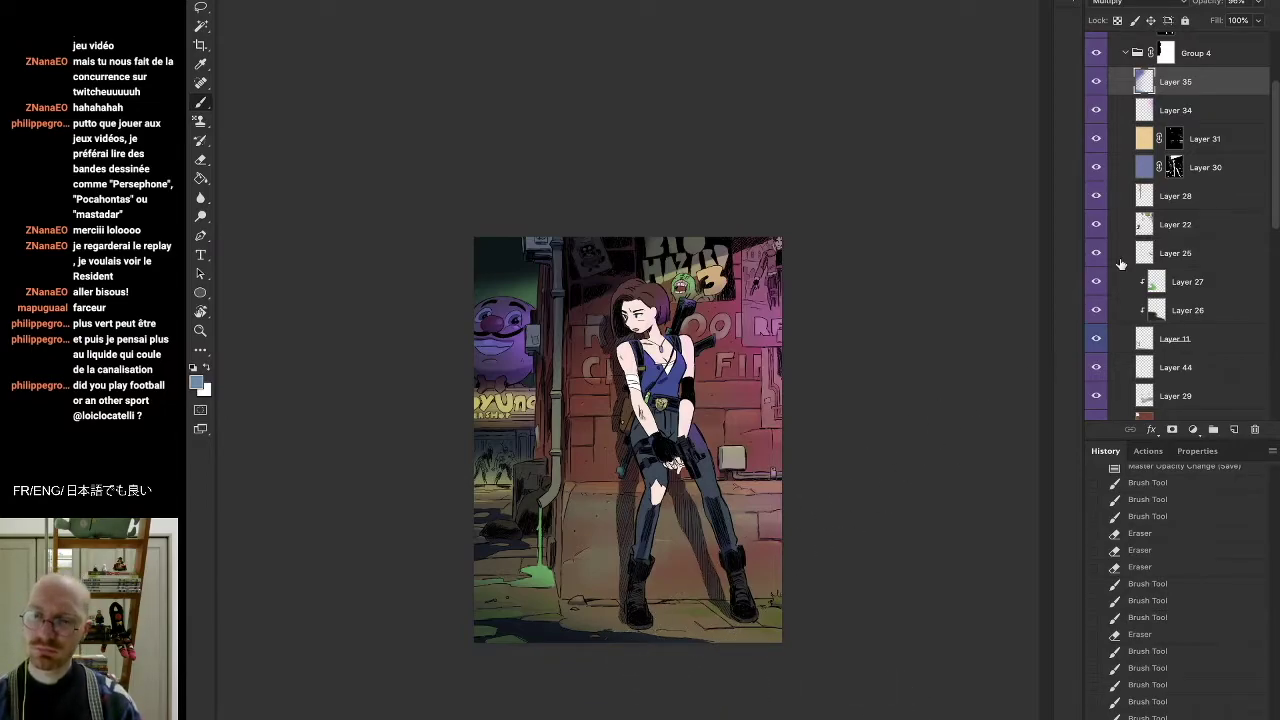
Sample a purple on Layer 34 and paint a purple tint over the pavement in the picture's lower-right corner, cleaning it up with the eraser
click(1180, 110)
key(i)
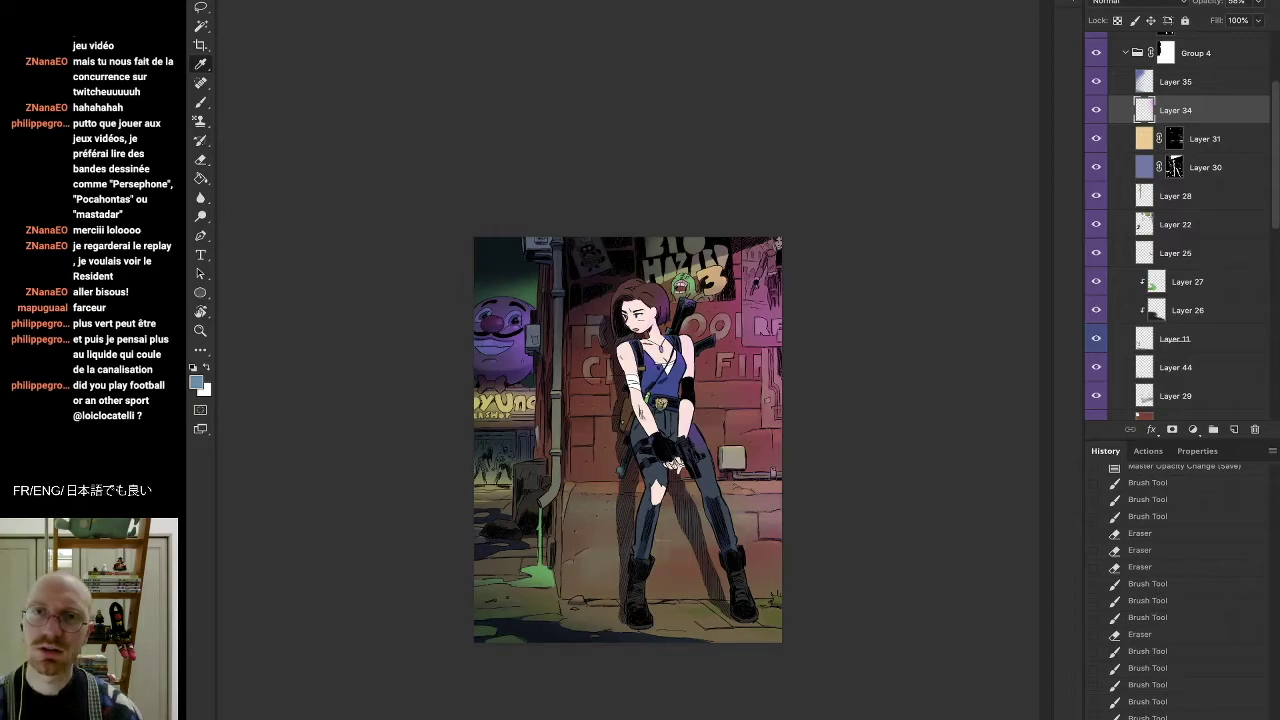
key(b)
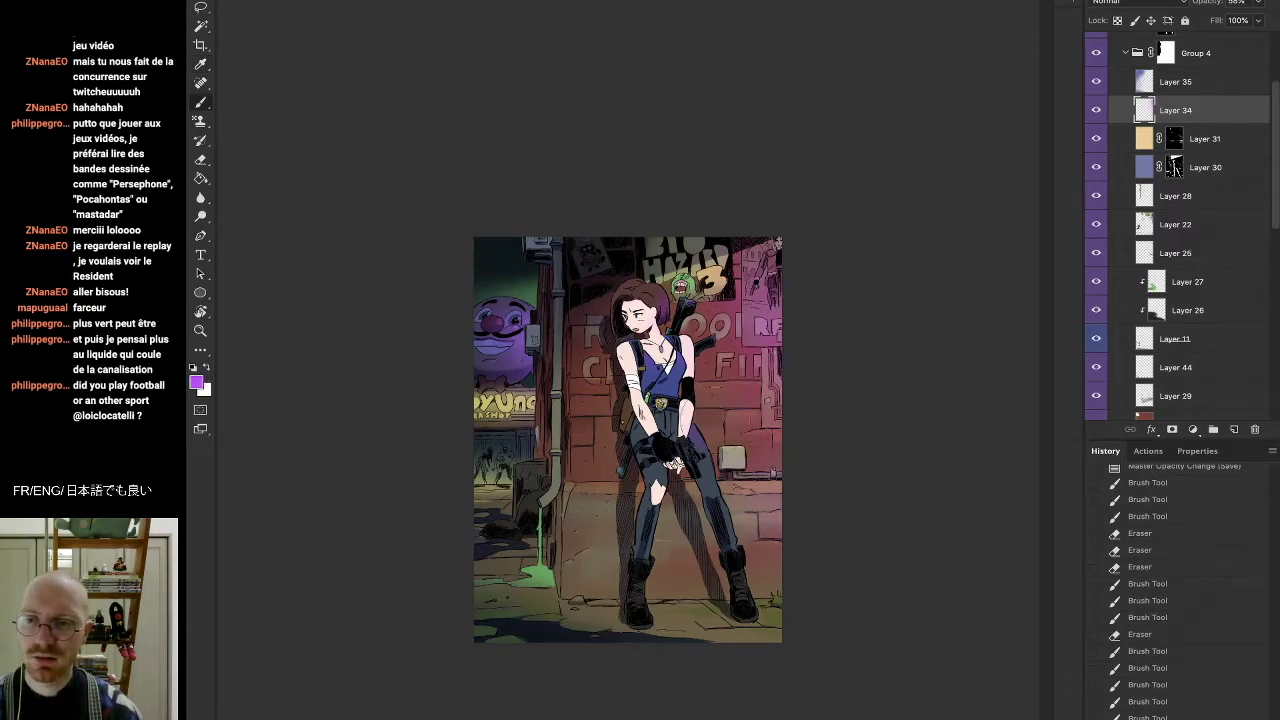
click(250, 695)
click(878, 96)
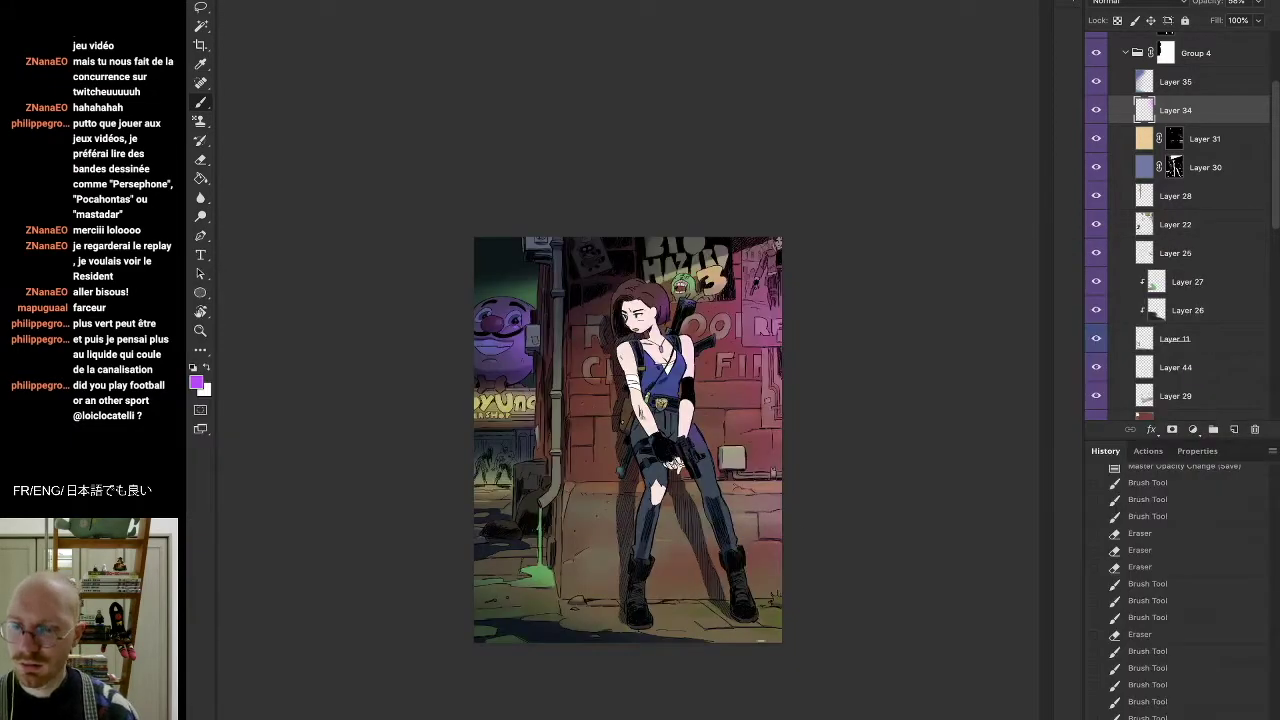
drag(748, 632, 744, 633)
key(ctrl+shift+alt+n)
drag(745, 610, 785, 618)
key(e)
drag(697, 629, 791, 669)
key(b)
drag(755, 632, 788, 631)
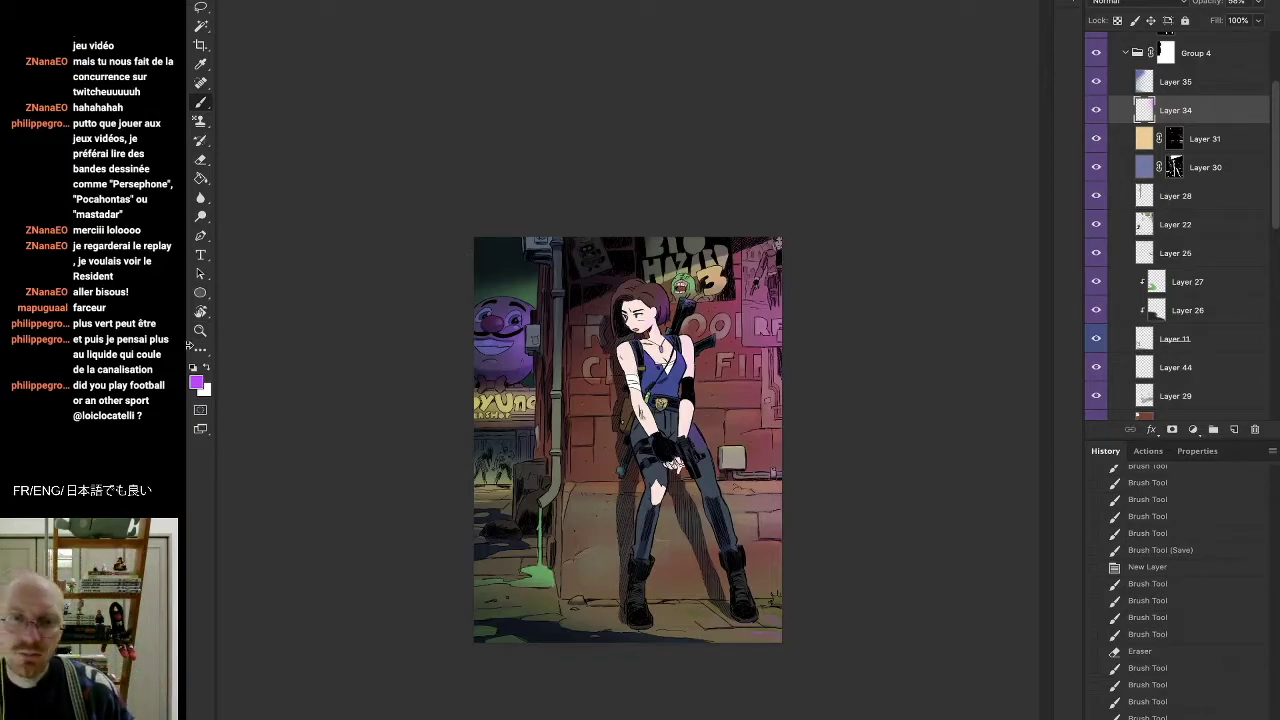
Hide all the layers above Layer 23 in Group 4 to view the wall and ground's base colors
click(200, 330)
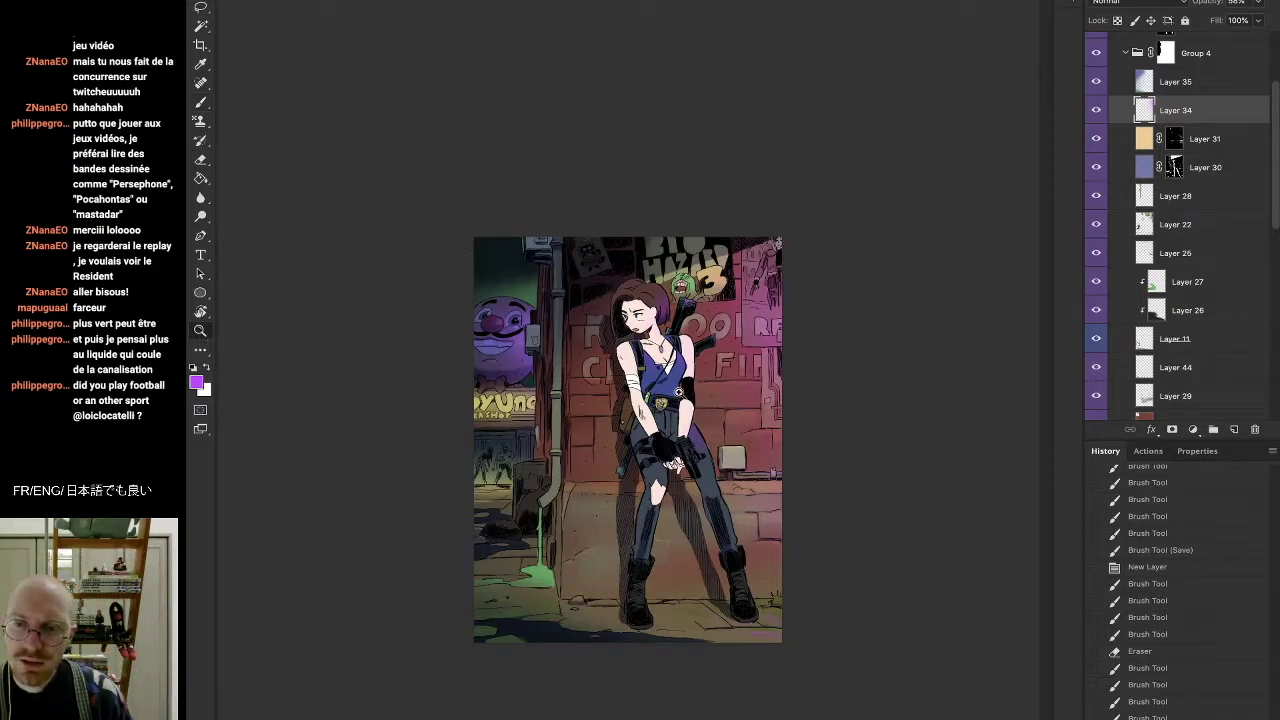
click(658, 531)
click(686, 503)
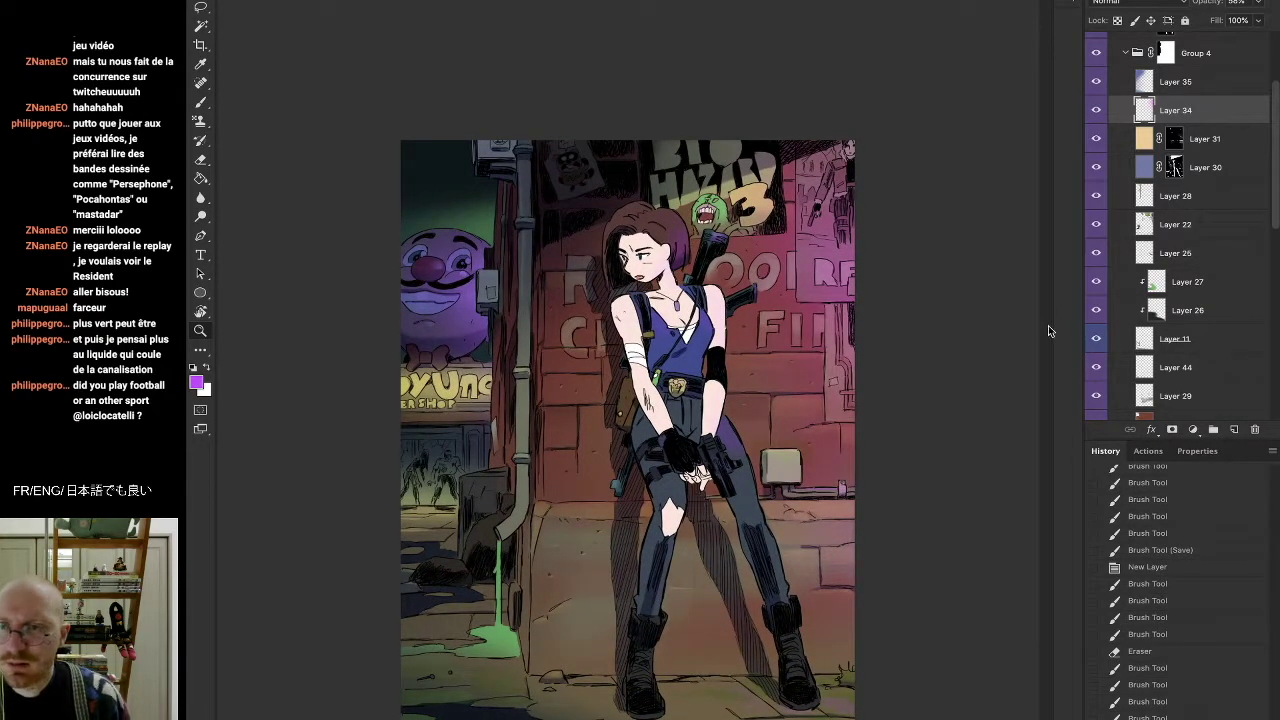
scroll(1185, 240, up, 4)
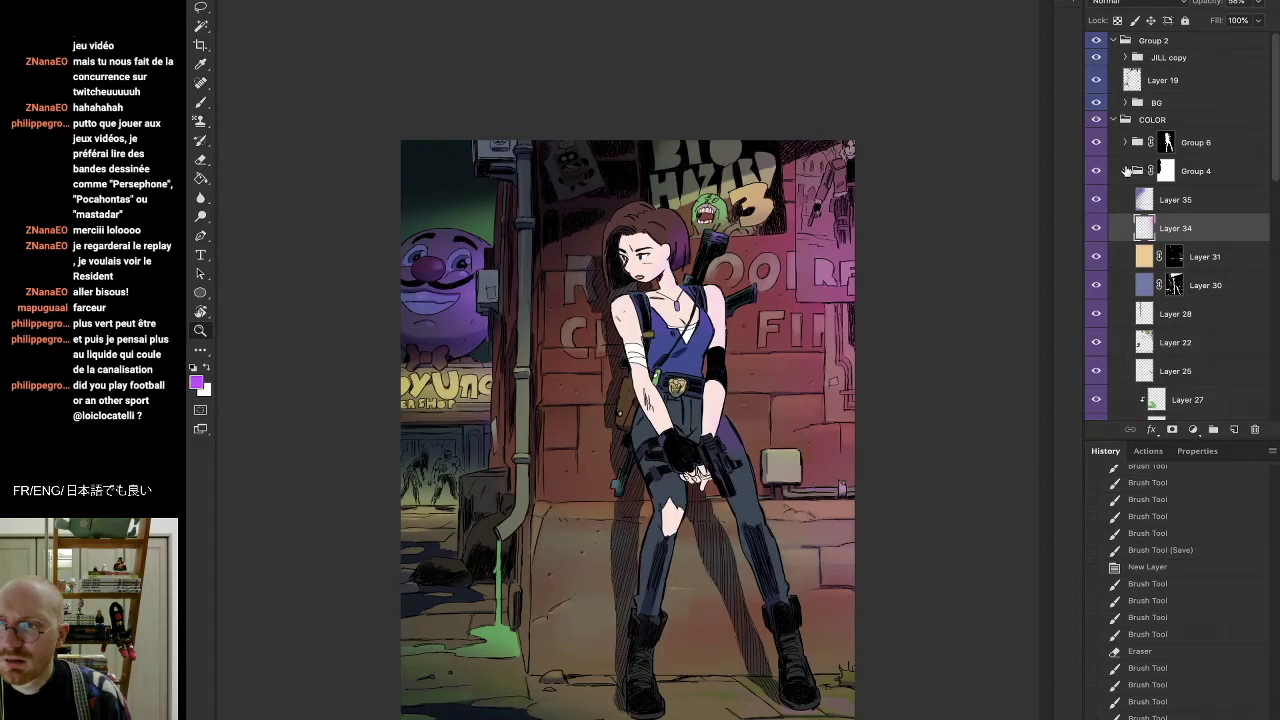
scroll(1150, 210, down, 8)
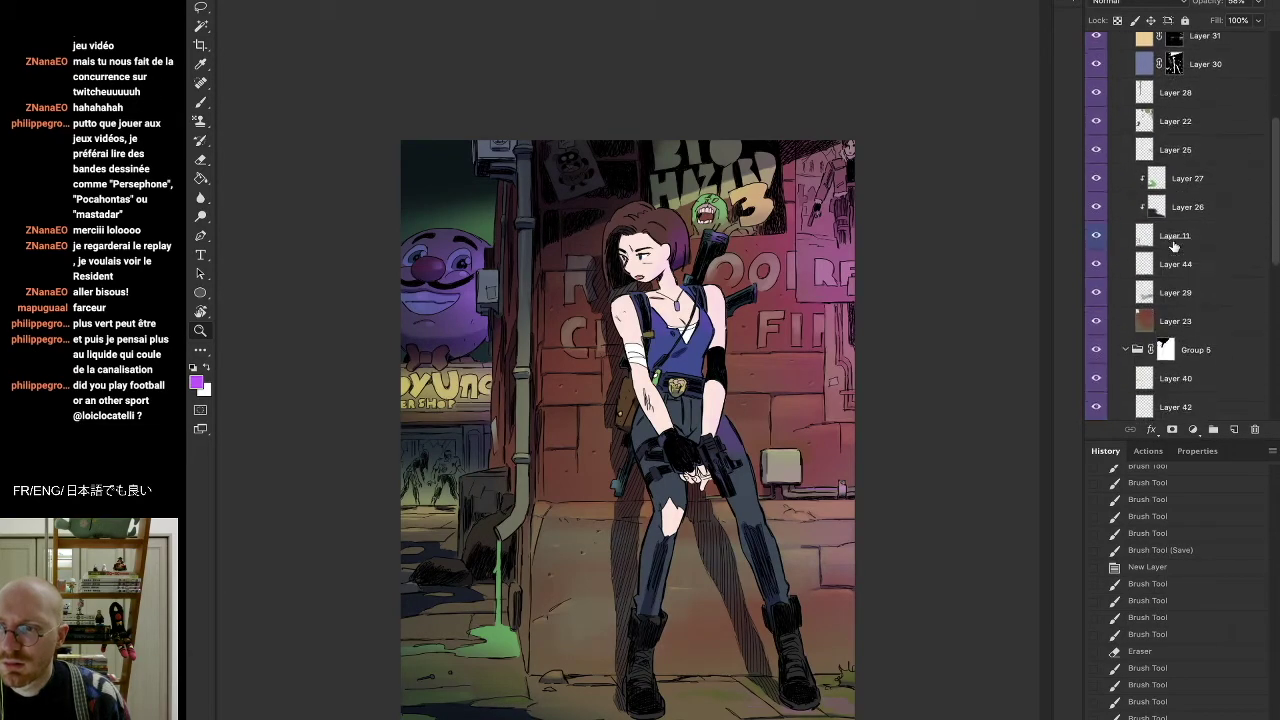
scroll(1122, 279, up, 2)
click(1096, 357)
drag(1098, 328, 1097, 50)
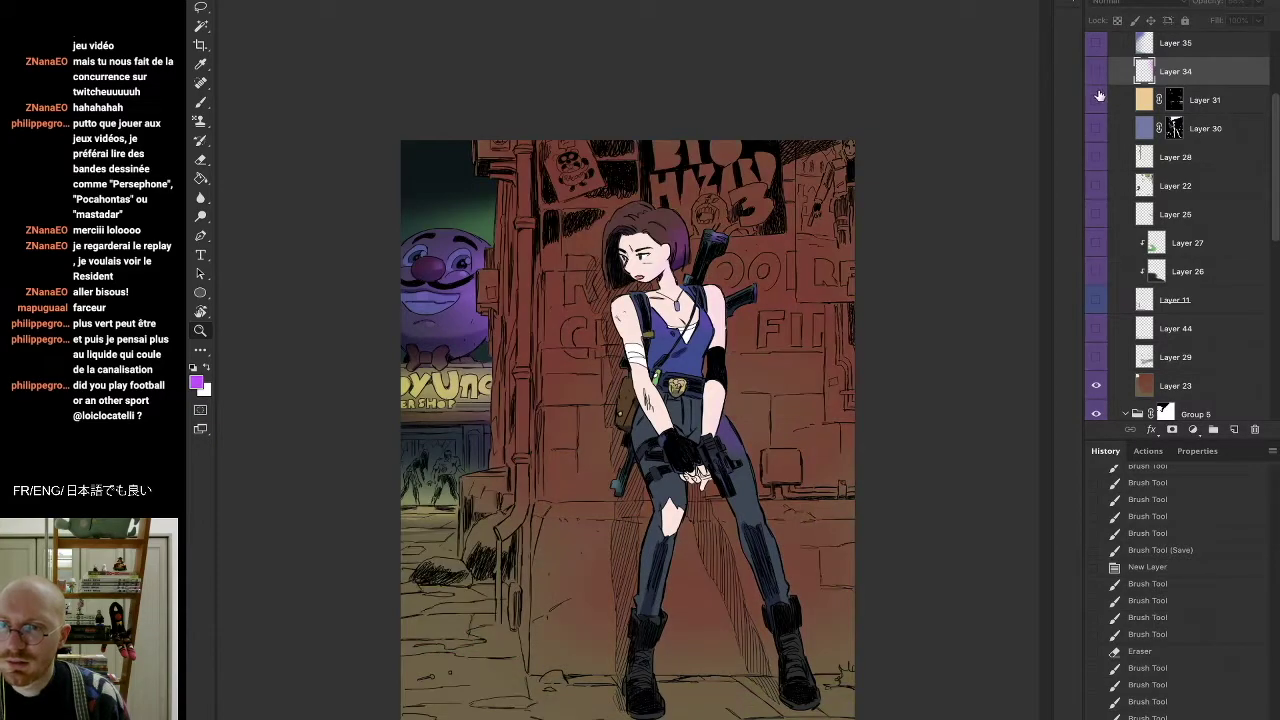
Hide the layers above Layer 24 in Group 5, and Layer 30 copy and Layer 36 in Group 6
scroll(1097, 104, up, 2)
scroll(1110, 200, down, 14)
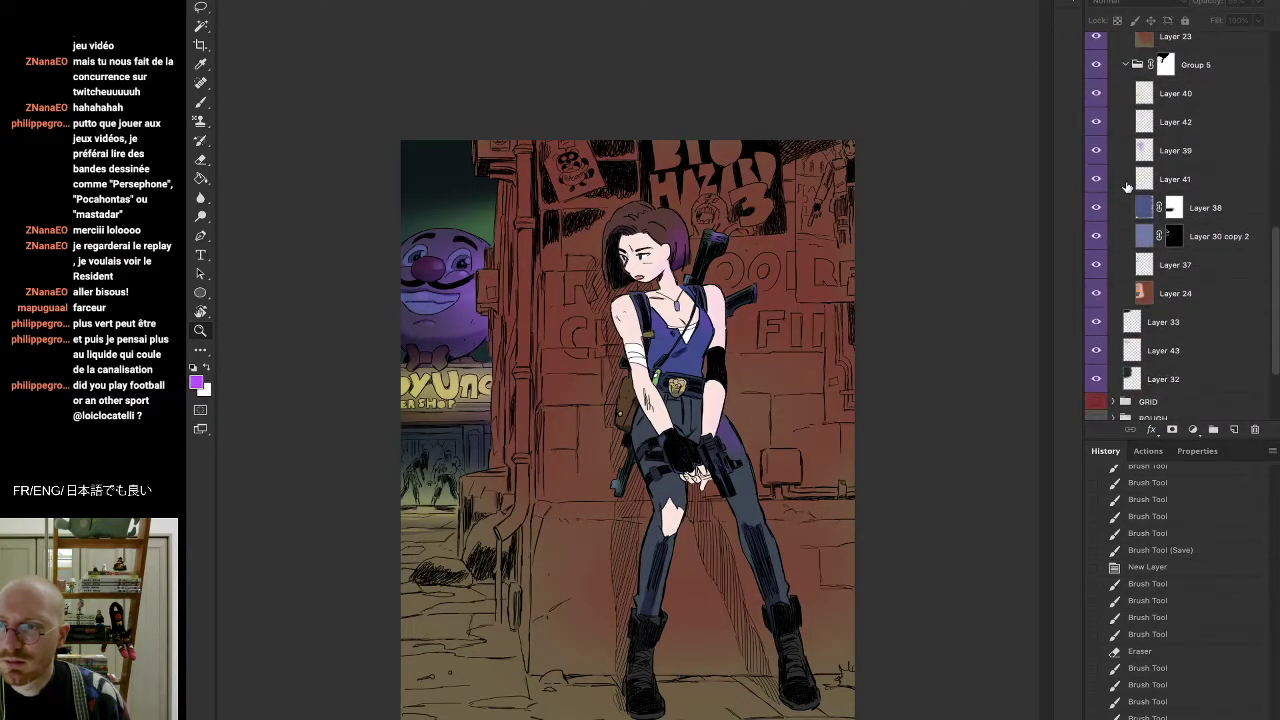
drag(1097, 266, 1099, 97)
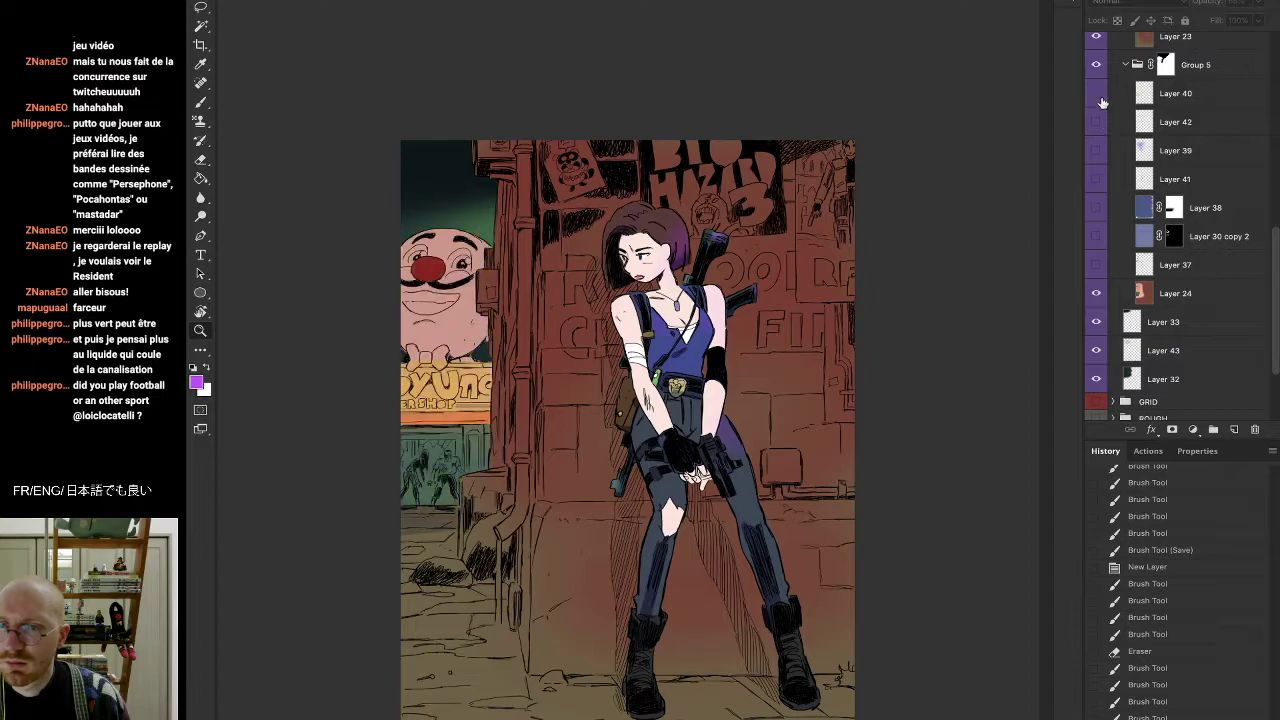
scroll(1116, 131, up, 10)
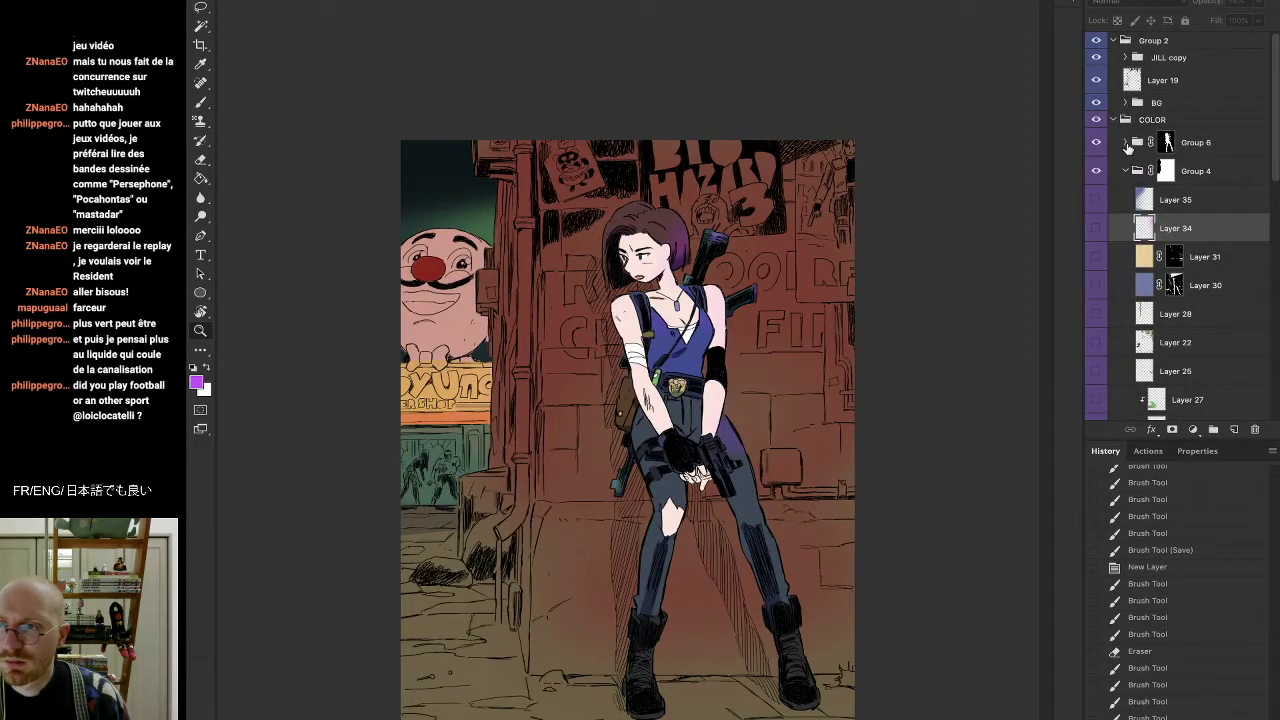
drag(1097, 172, 1101, 231)
click(1098, 229)
click(1099, 229)
click(1099, 229)
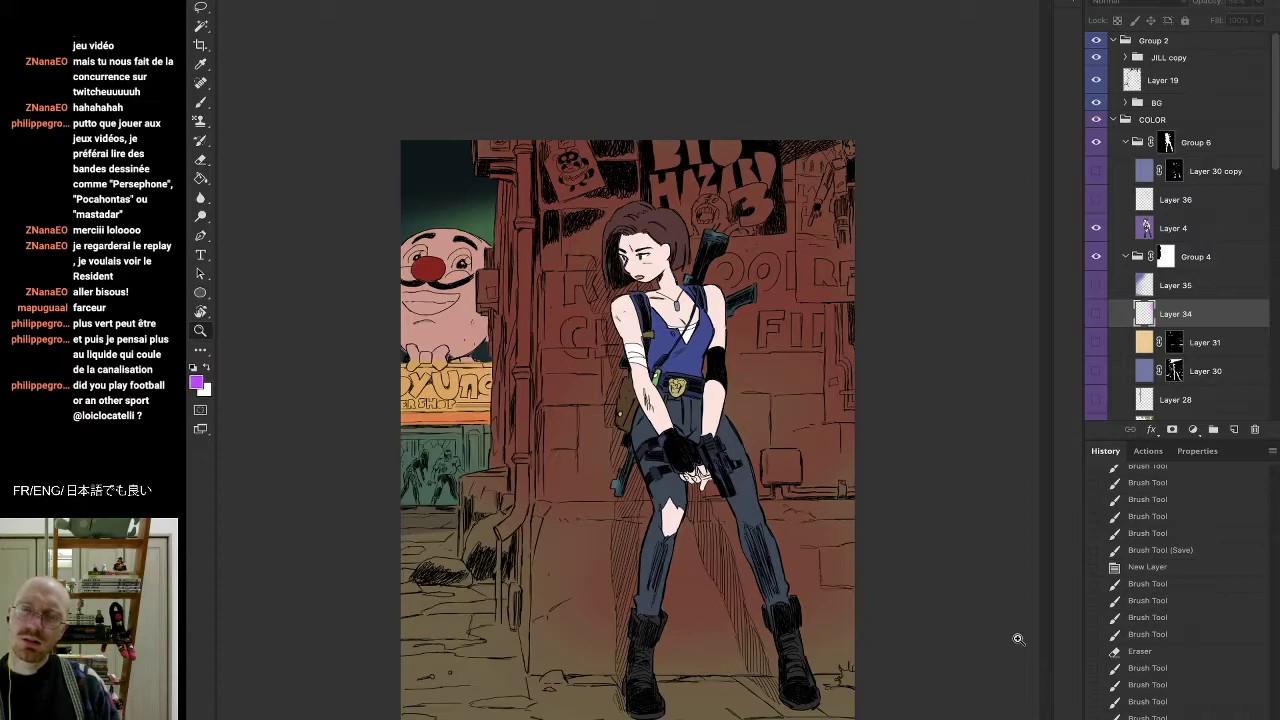
Check Group 6 and the COLOR group hidden and shown, and show Layer 30 copy and Layer 36 again
click(1100, 142)
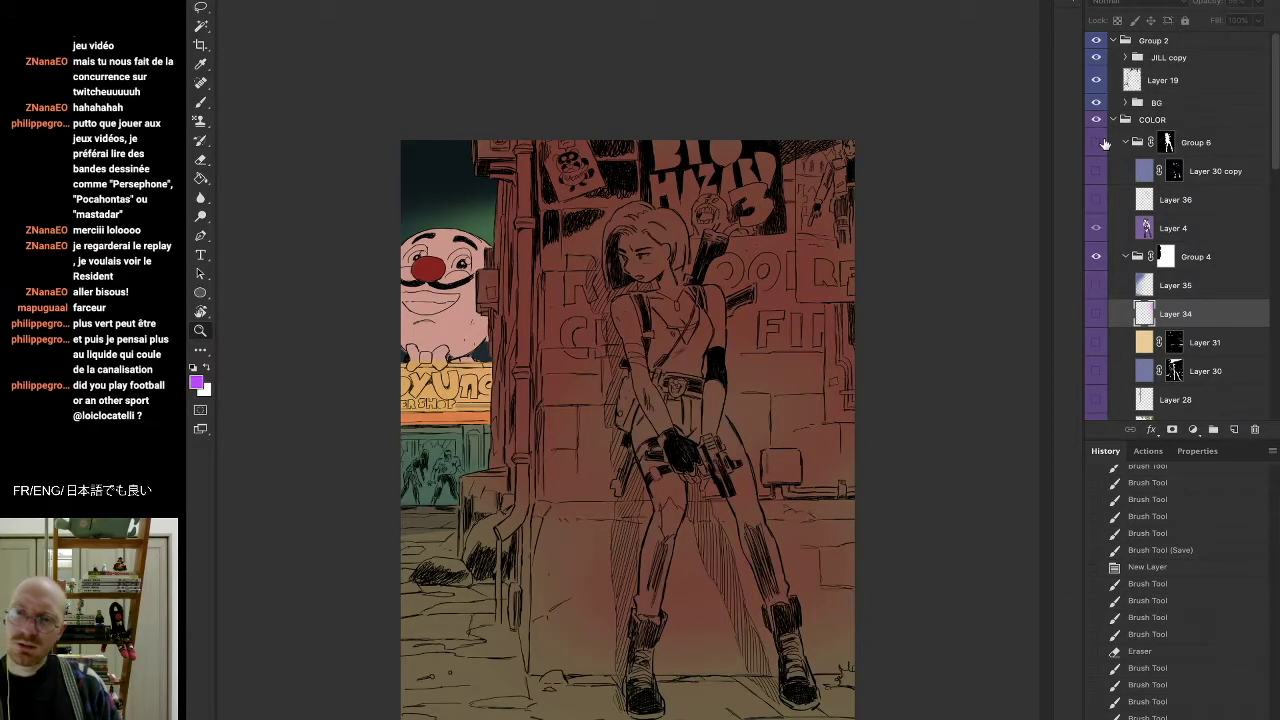
click(1098, 120)
click(1098, 120)
click(1096, 142)
click(1096, 171)
click(1096, 200)
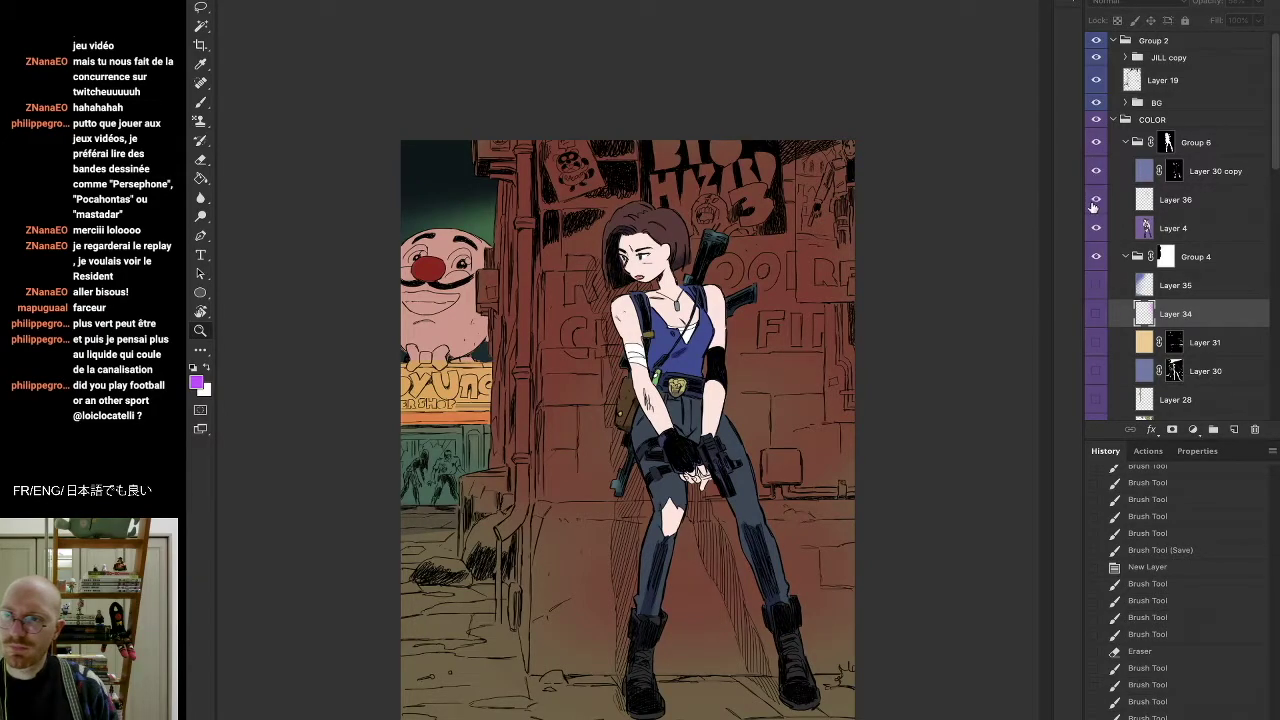
Check Layer 34's purple glow on its own, and show all the hidden layers of Group 4 again
click(1096, 314)
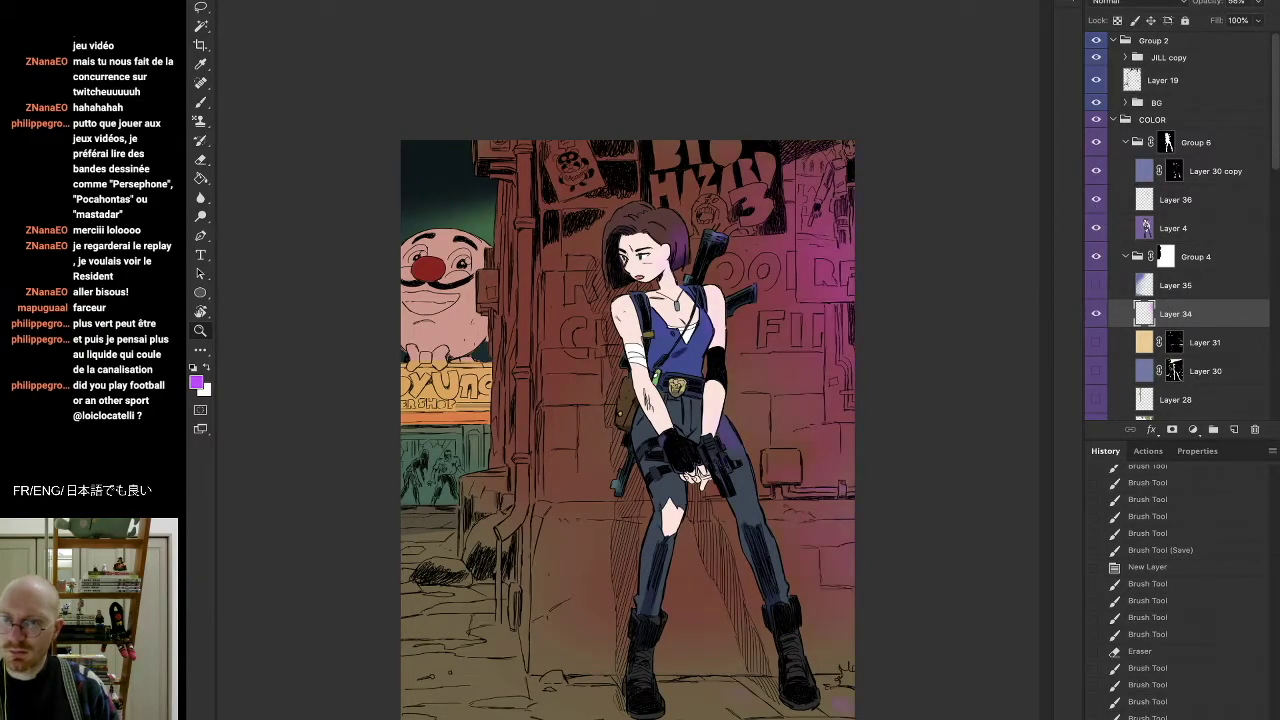
click(1096, 314)
drag(1097, 284, 1103, 395)
scroll(1104, 397, down, 5)
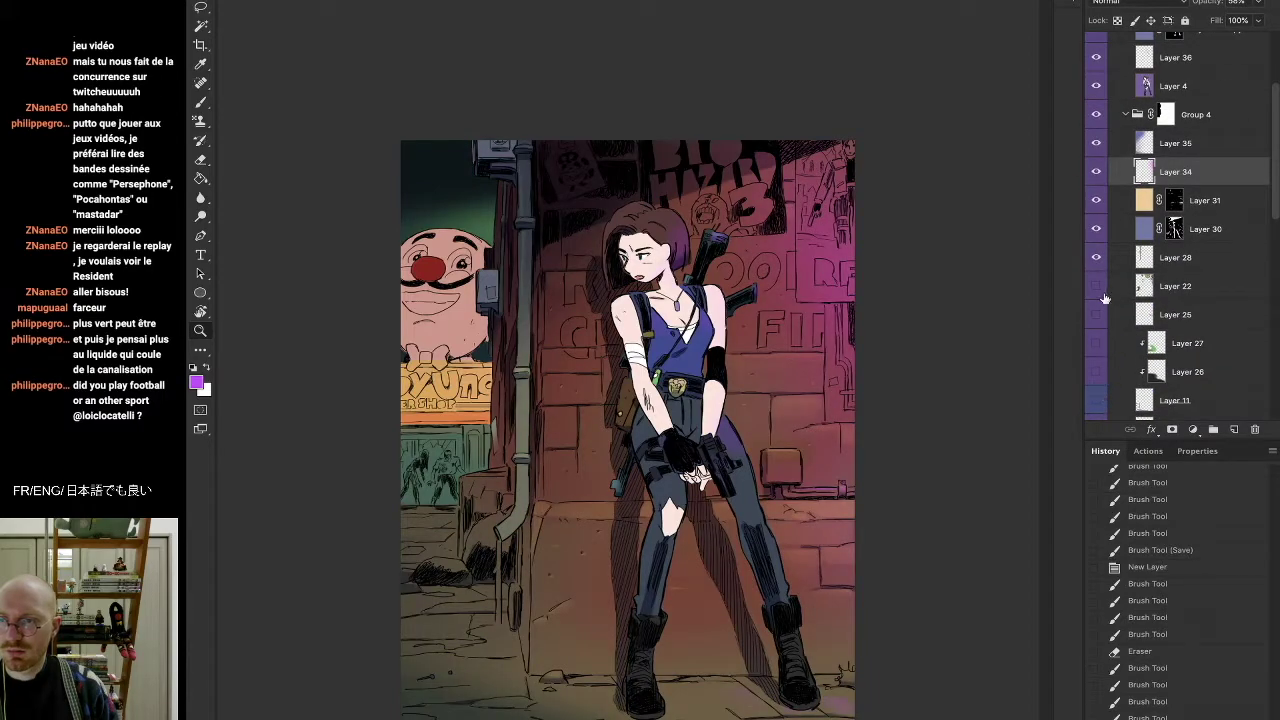
drag(1102, 290, 1101, 380)
click(1097, 399)
scroll(1100, 390, down, 5)
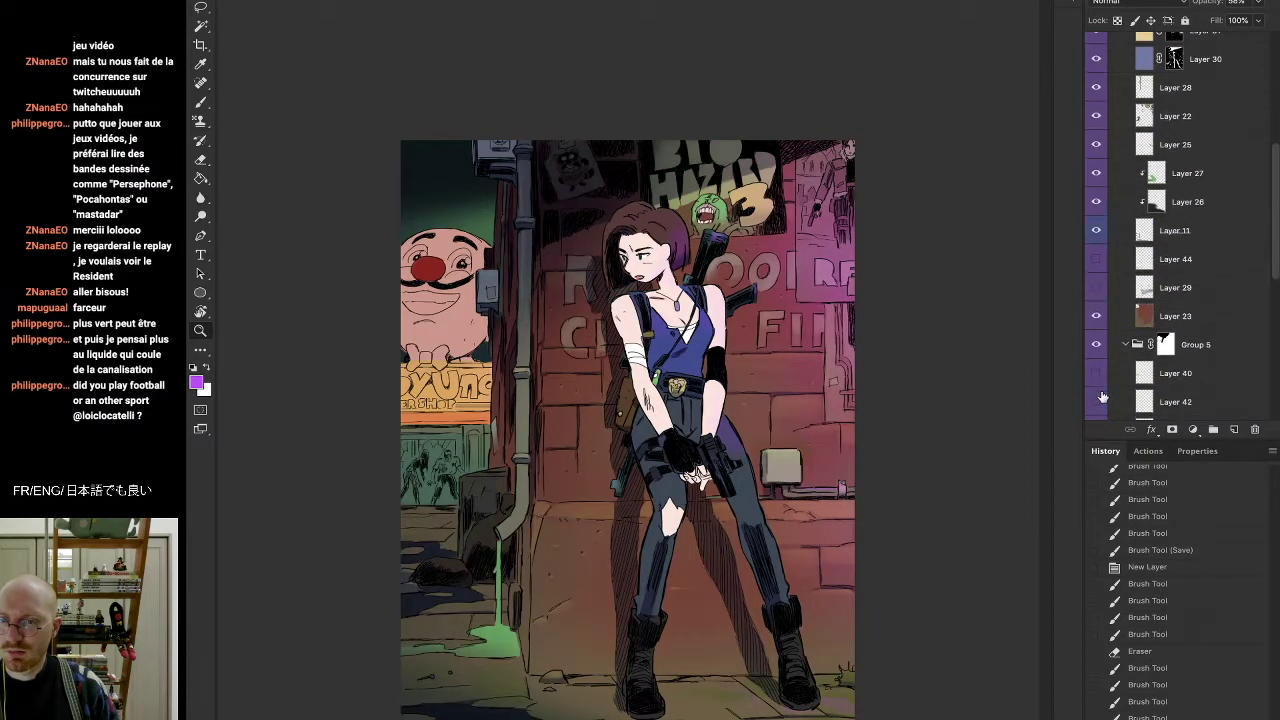
click(1096, 284)
Show the hidden layers from Layer 40 down to Layer 37 in Group 5 again
click(1096, 364)
click(1096, 393)
scroll(1096, 393, down, 5)
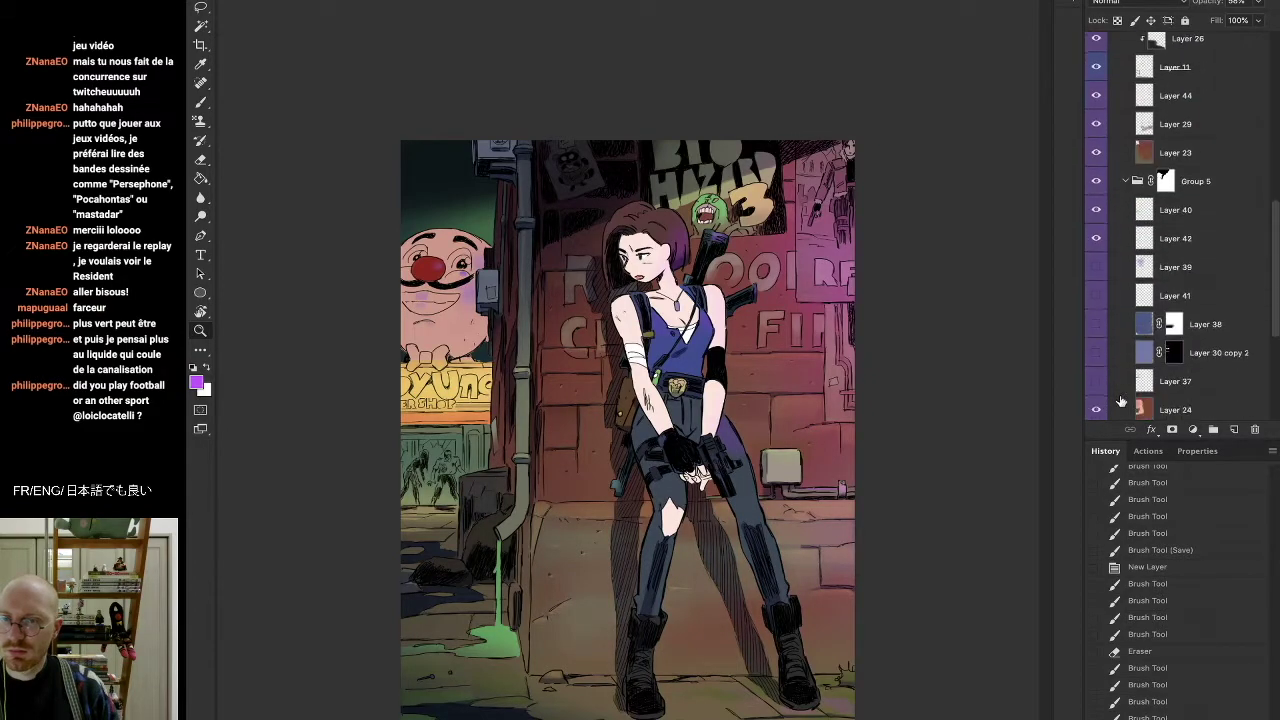
click(1096, 353)
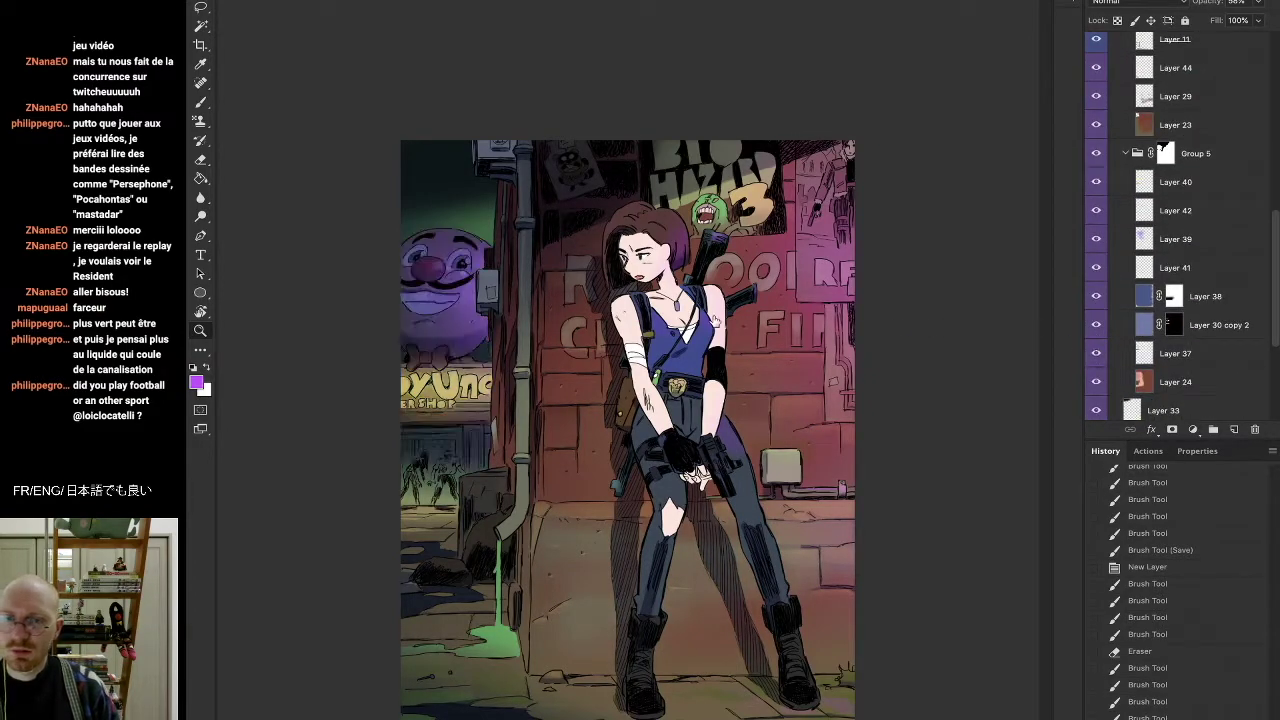
Inspect the whole illustration, and check Layer 32 and Group 5 hidden and shown
mouse_move(668, 296)
mouse_down()
mouse_move(610, 294)
mouse_move(678, 285)
mouse_up()
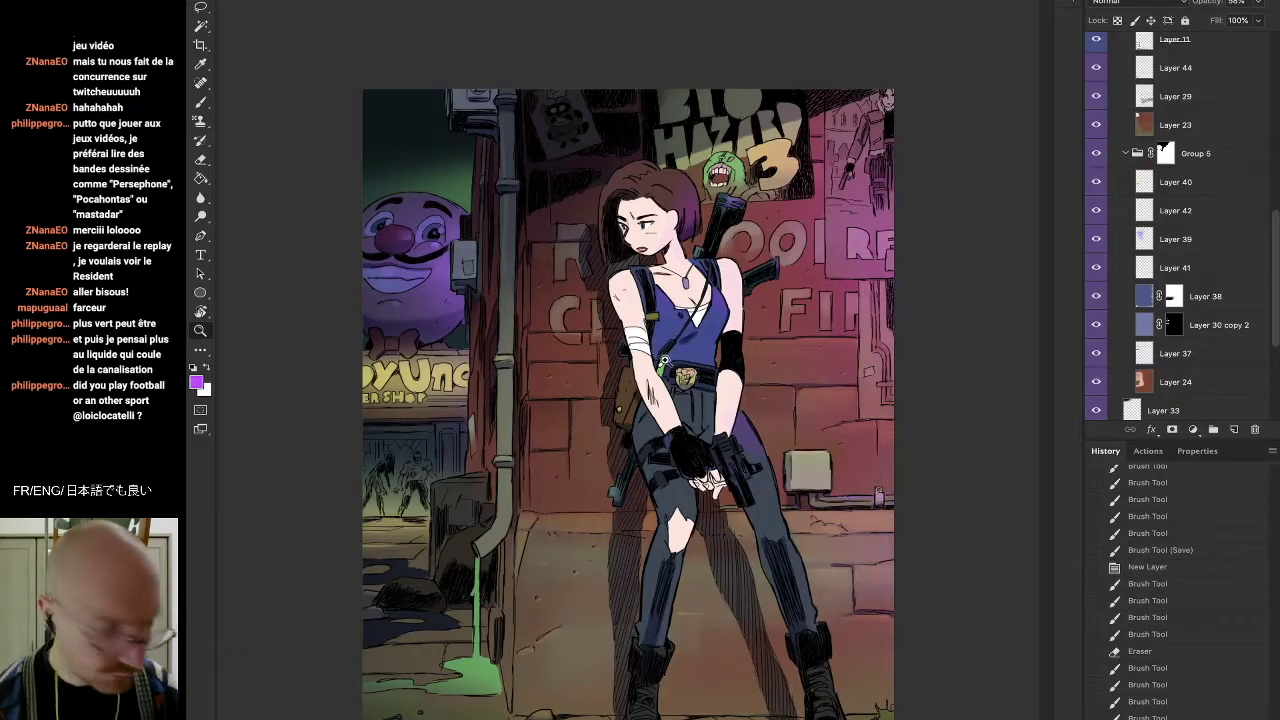
click(651, 376)
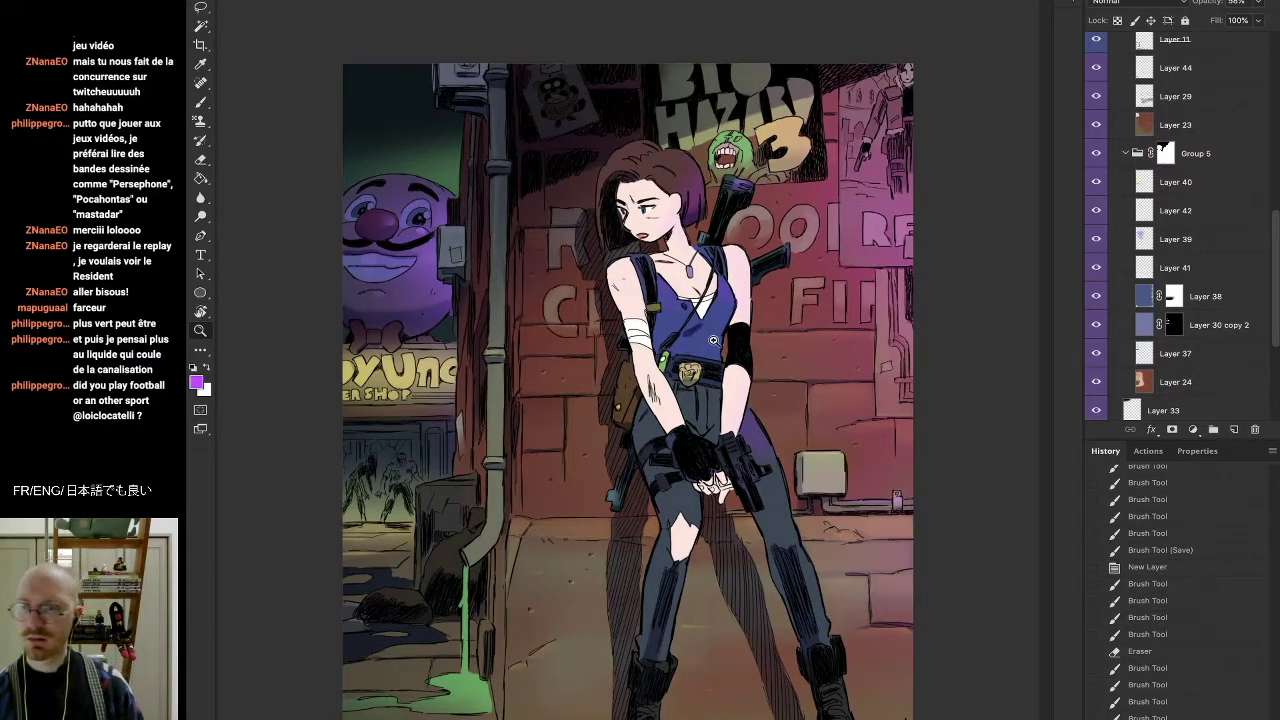
key(ctrl+plus)
key(ctrl+minus)
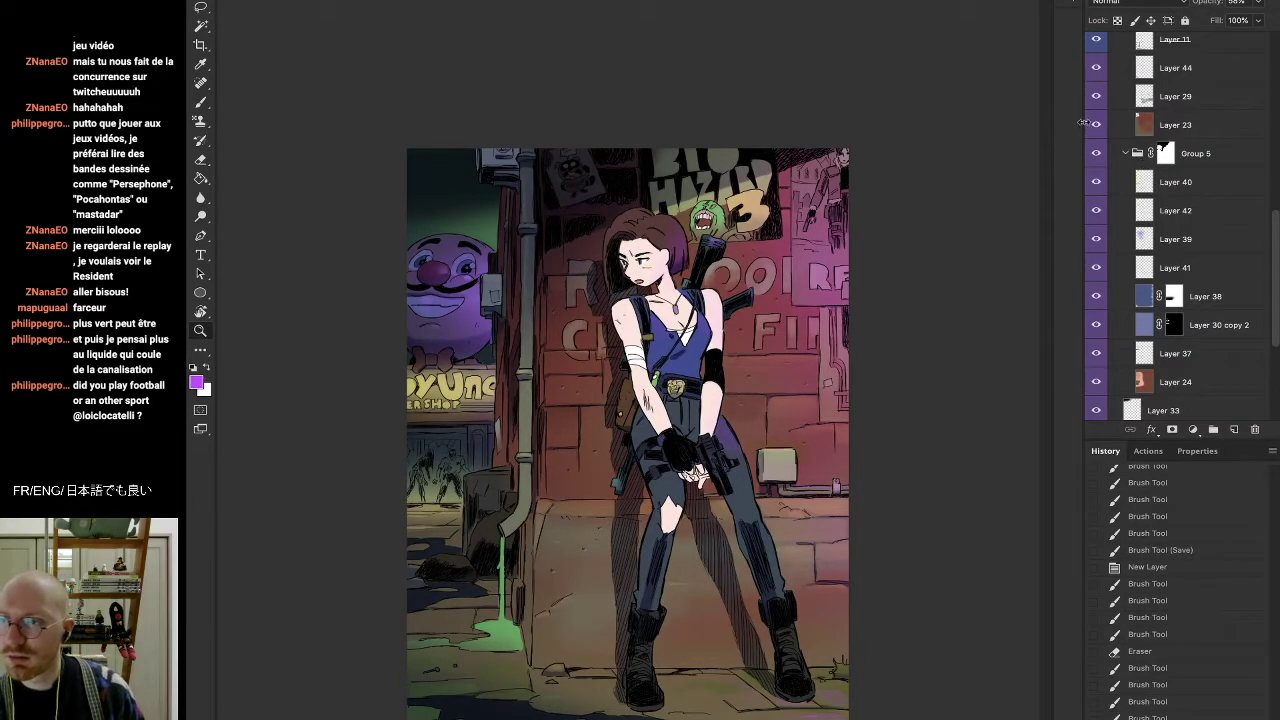
scroll(1150, 200, down, 4)
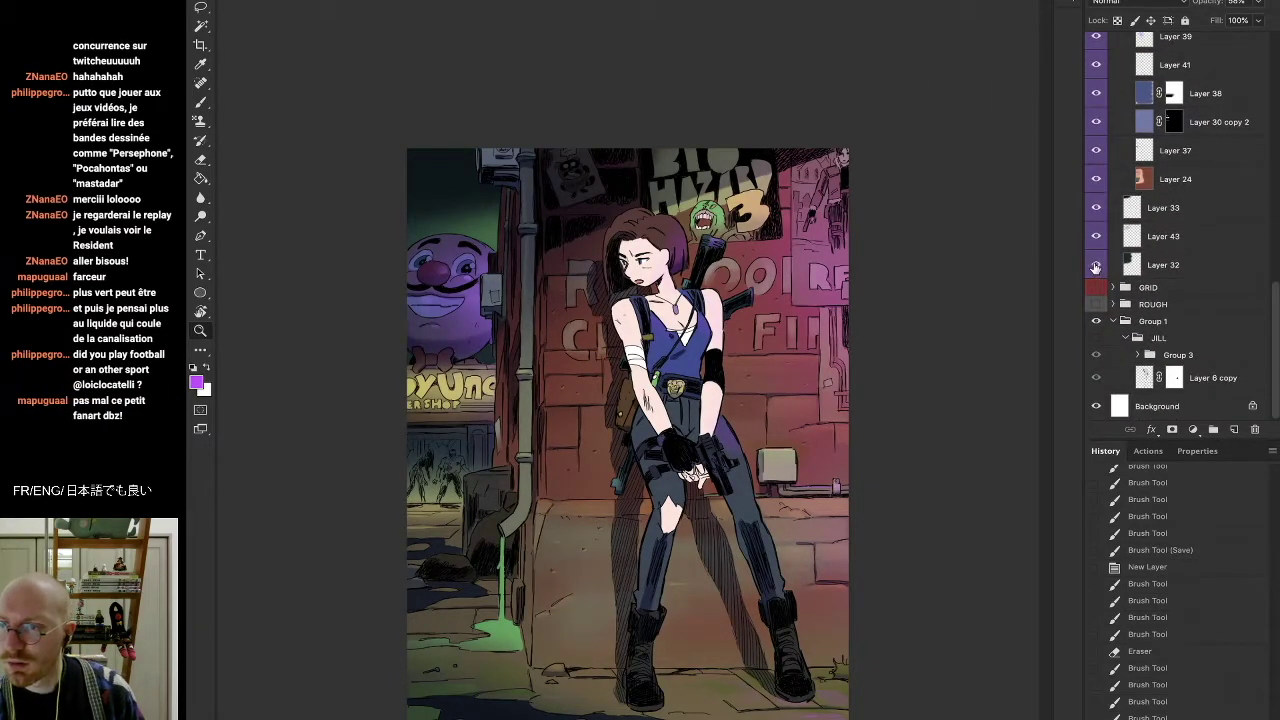
click(1096, 267)
click(1097, 267)
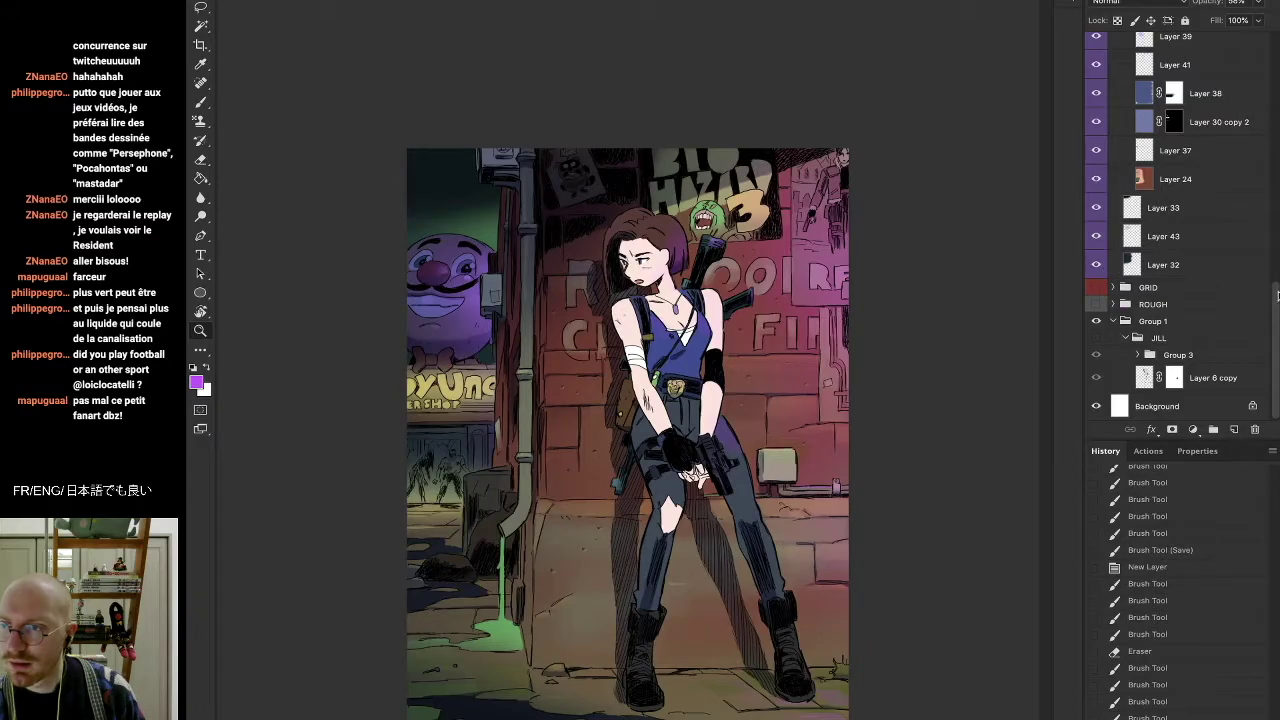
scroll(1130, 270, up, 4)
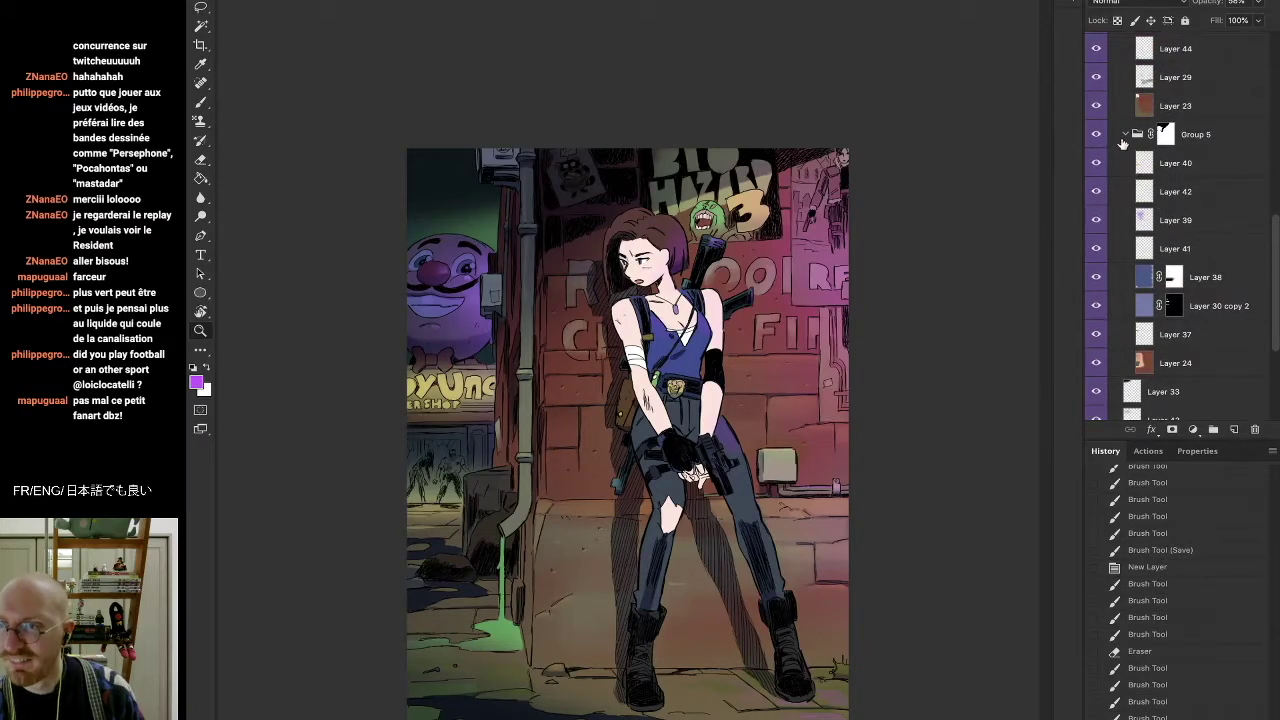
click(1096, 134)
click(1096, 134)
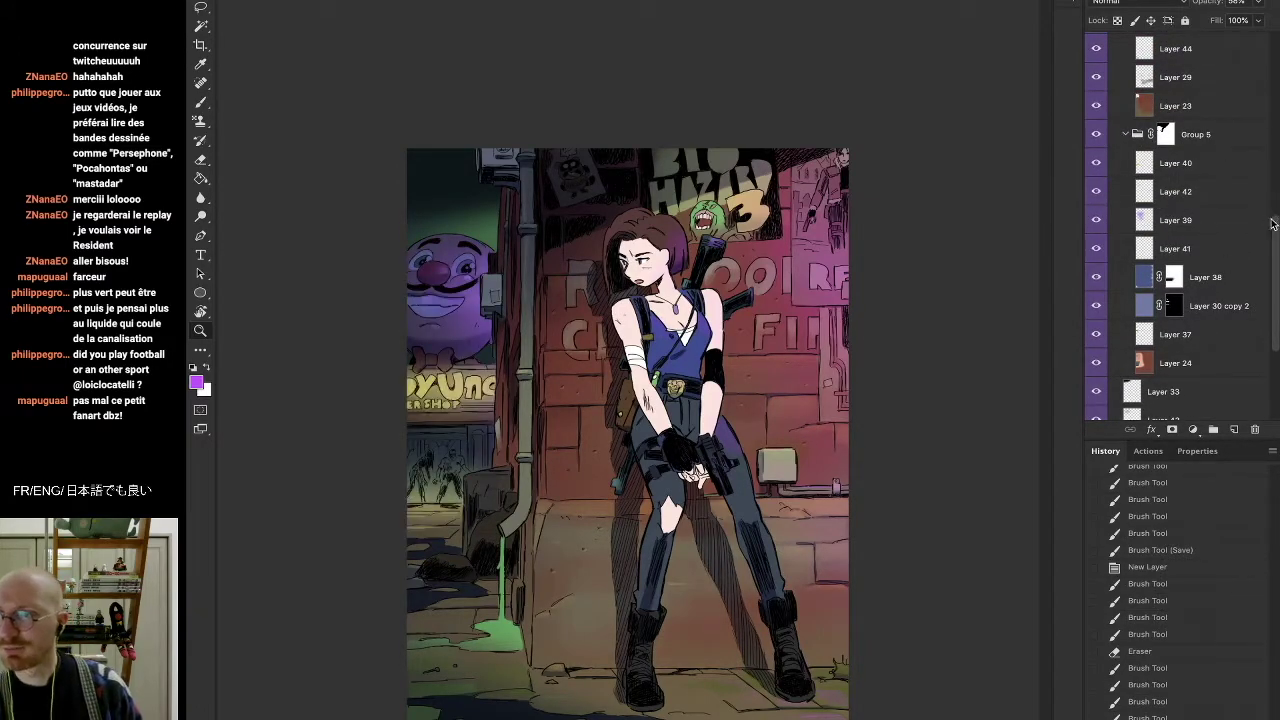
Compare the picture with Layer 27 and Layer 26 each hidden and shown
drag(1274, 228, 1274, 182)
click(1097, 132)
click(1097, 132)
click(1098, 160)
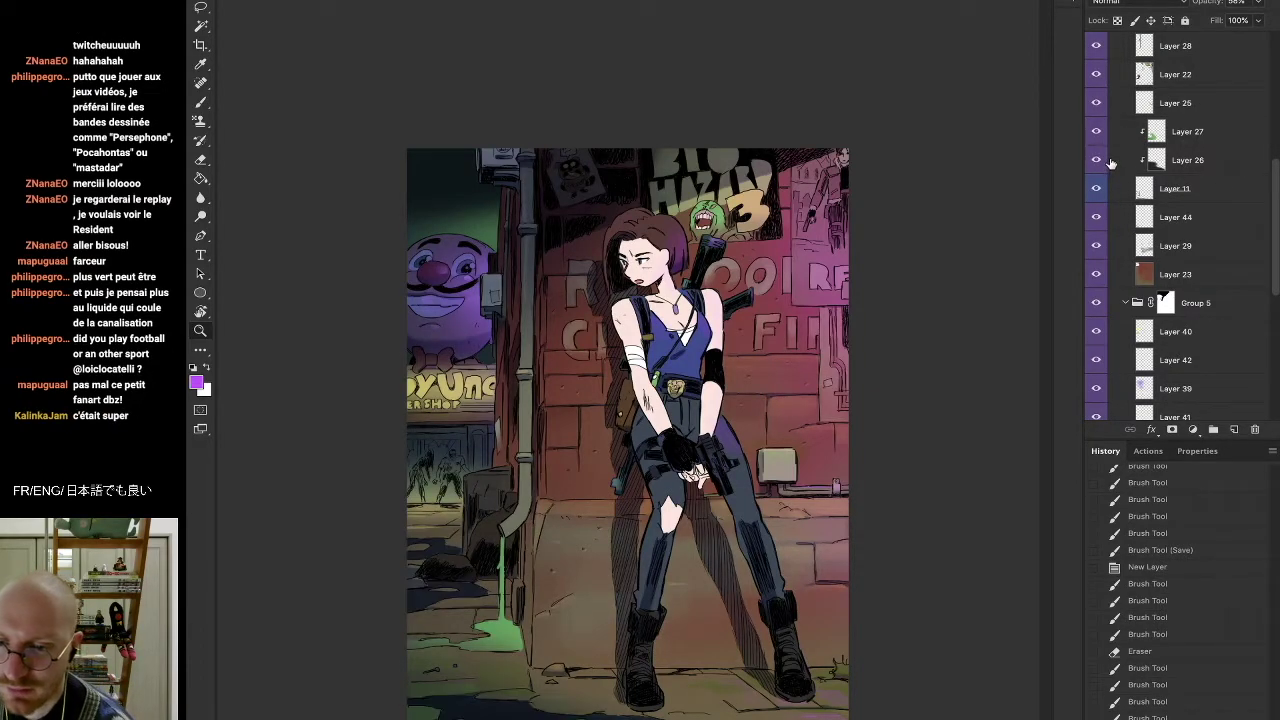
double_click(1110, 162)
Copy the part of Layer 26 around the character's lower legs and the ground to a new layer using a rectangular selection
click(1205, 183)
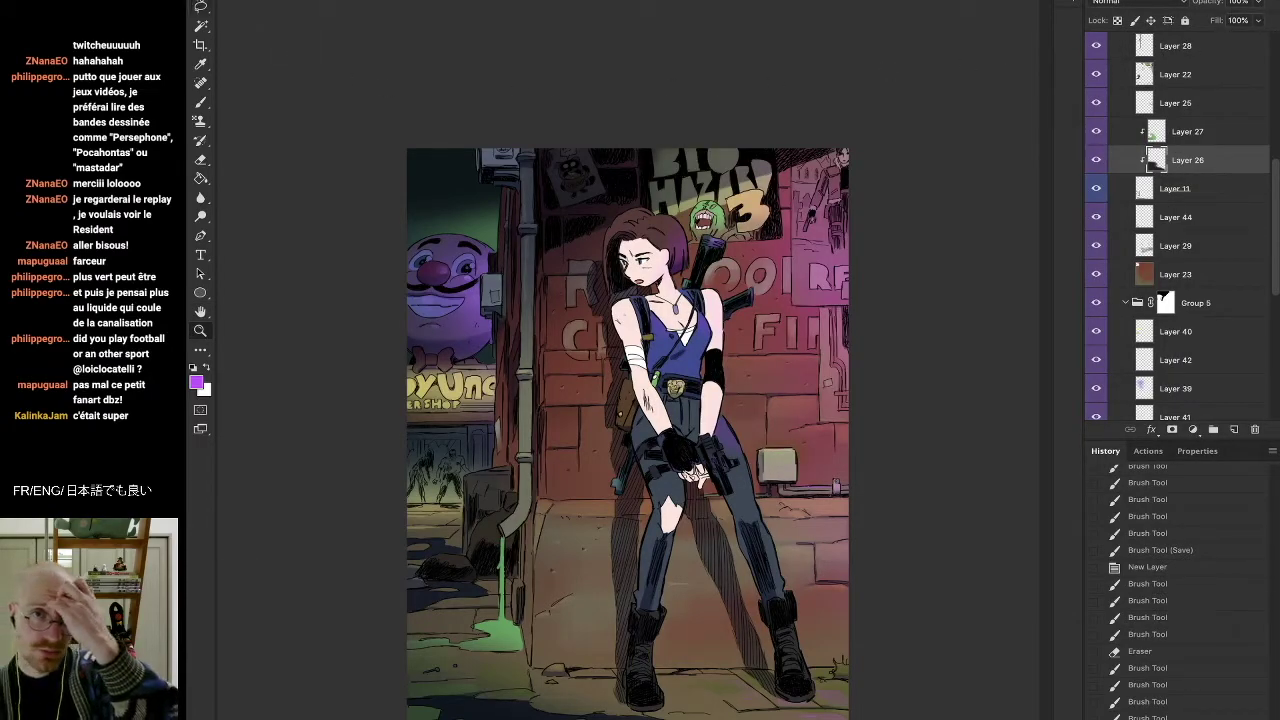
key(m)
drag(455, 560, 880, 708)
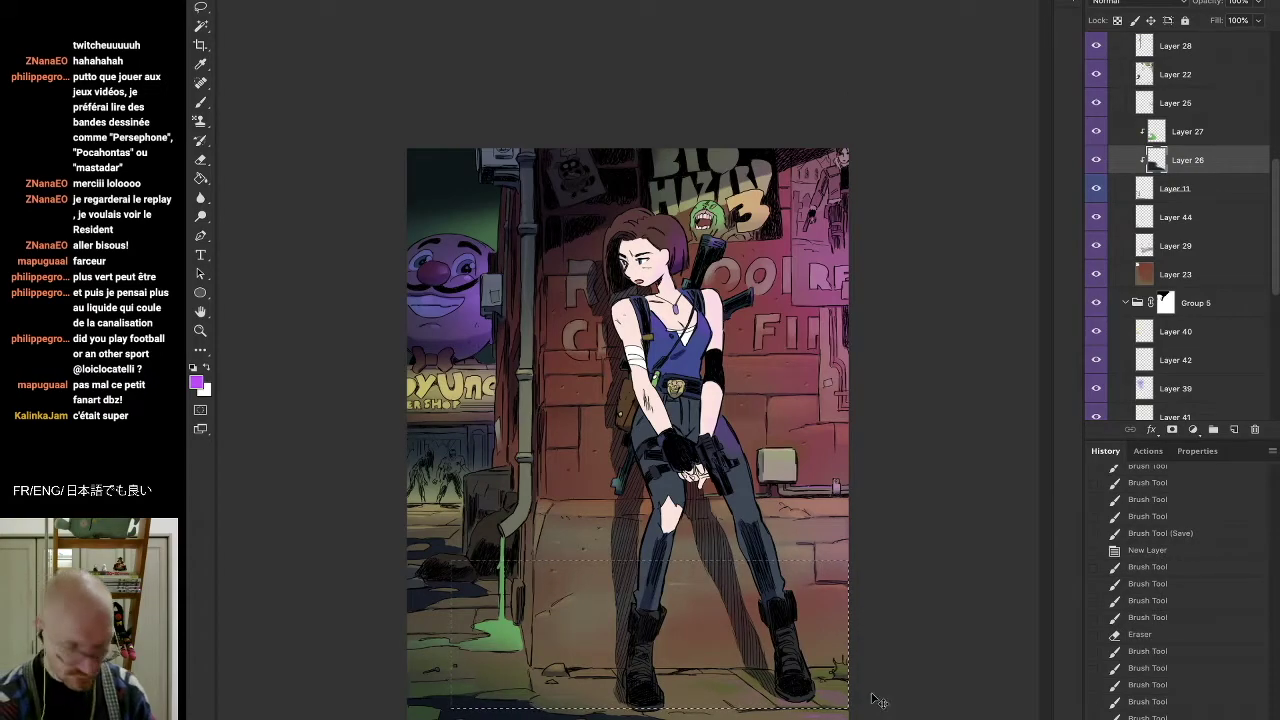
key(ctrl+j)
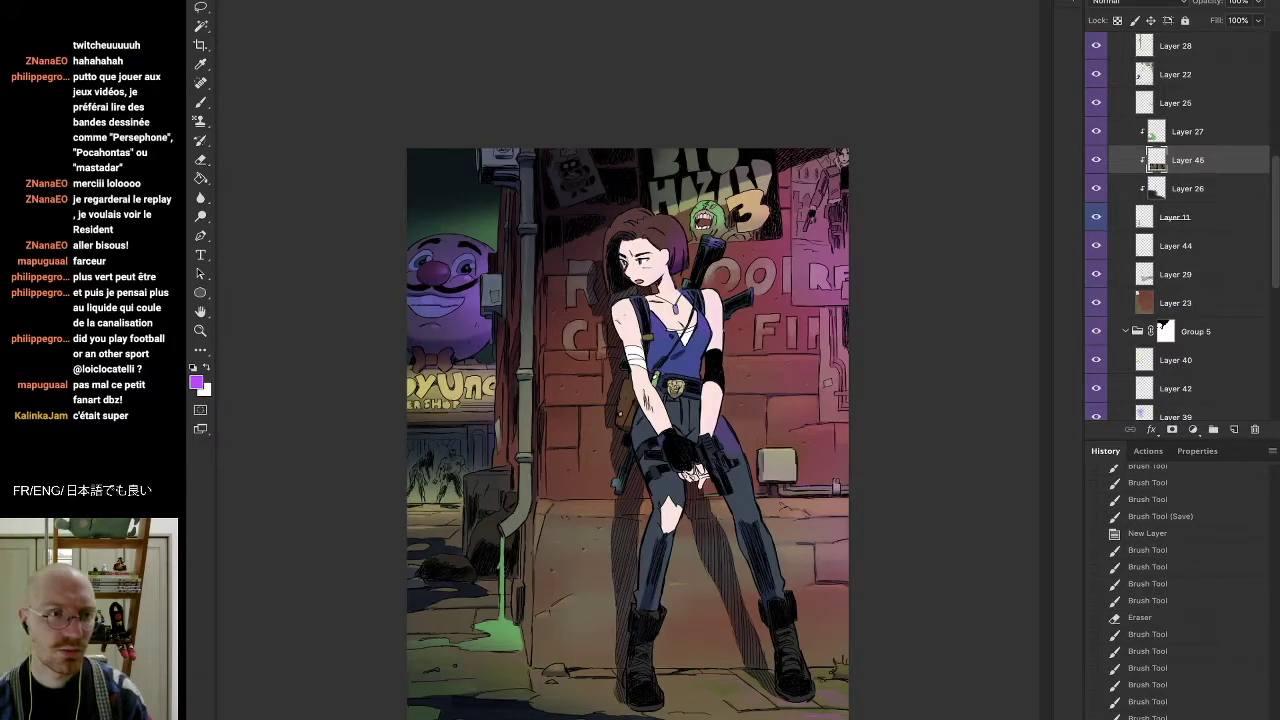
Move the copied shading down over the pavement at the picture's lower edge and set its layer opacity to 43%
click(236, 170)
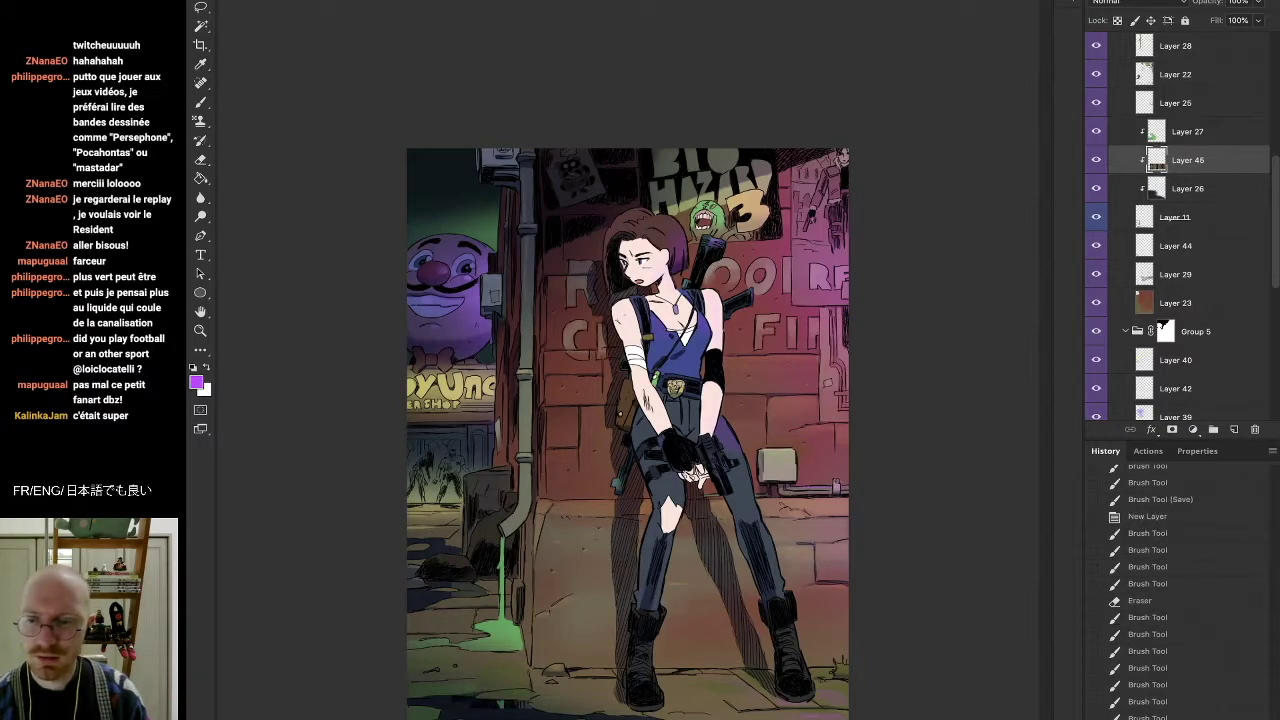
key(v)
drag(643, 618, 650, 716)
drag(676, 660, 650, 716)
key(Return)
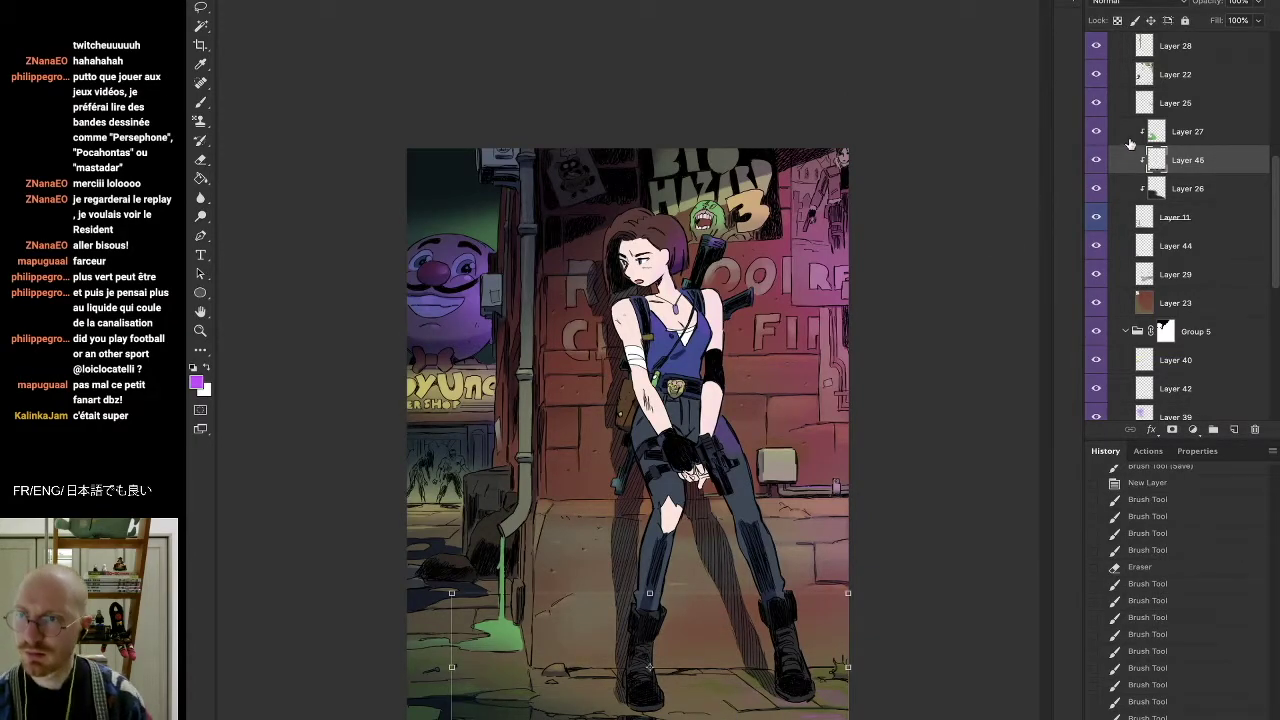
drag(1256, 3, 1228, 24)
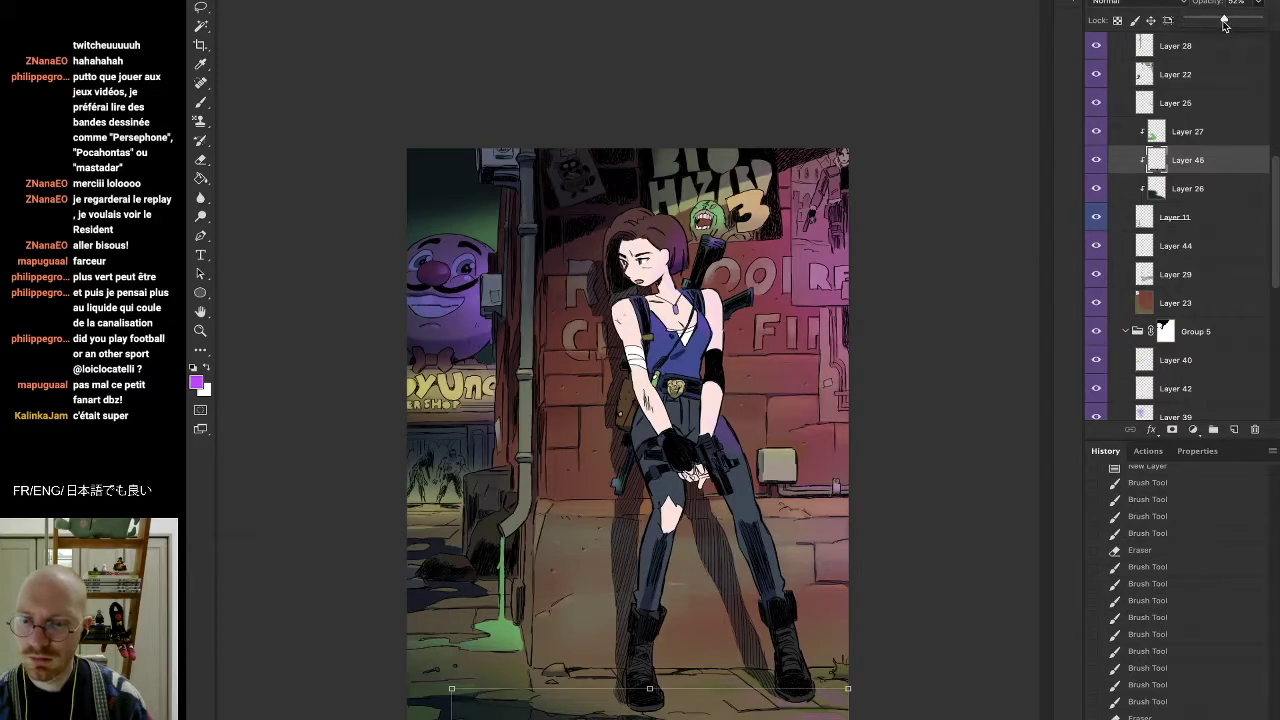
drag(1222, 22, 1219, 22)
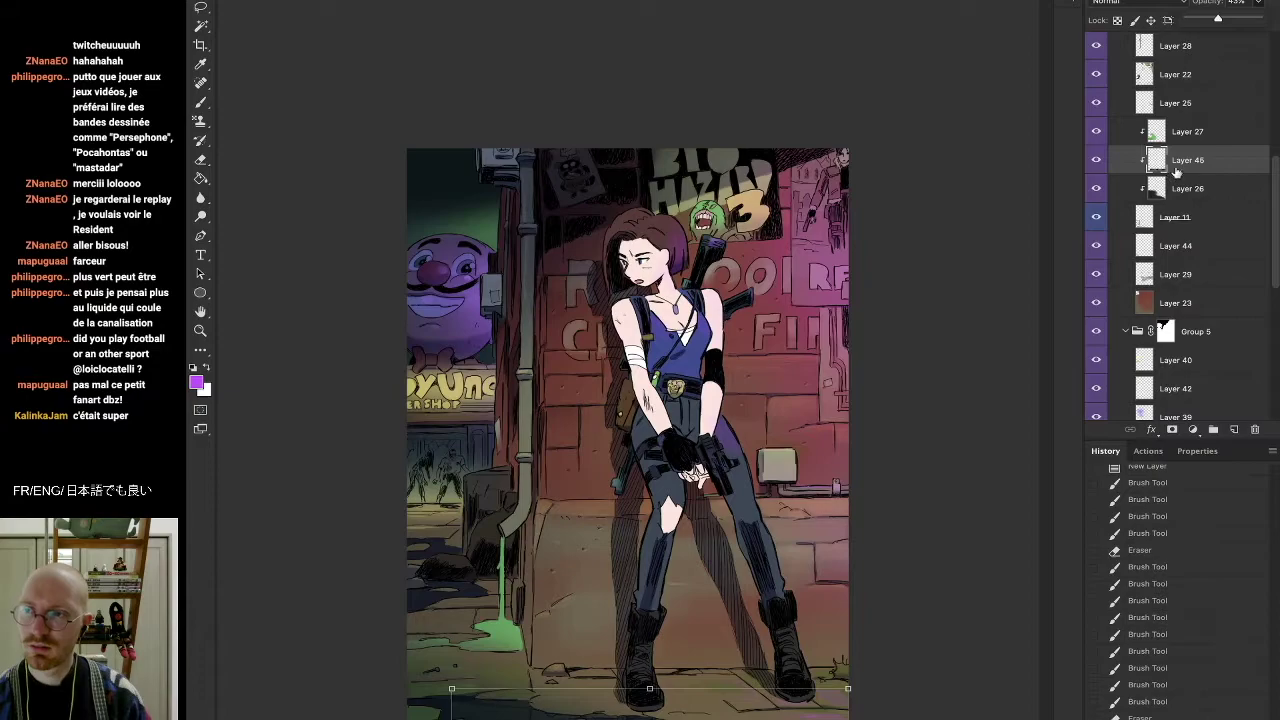
Create a new layer above Layer 27 and brush a first stroke over the puddle at the picture's lower edge
click(1171, 138)
click(1235, 429)
key(b)
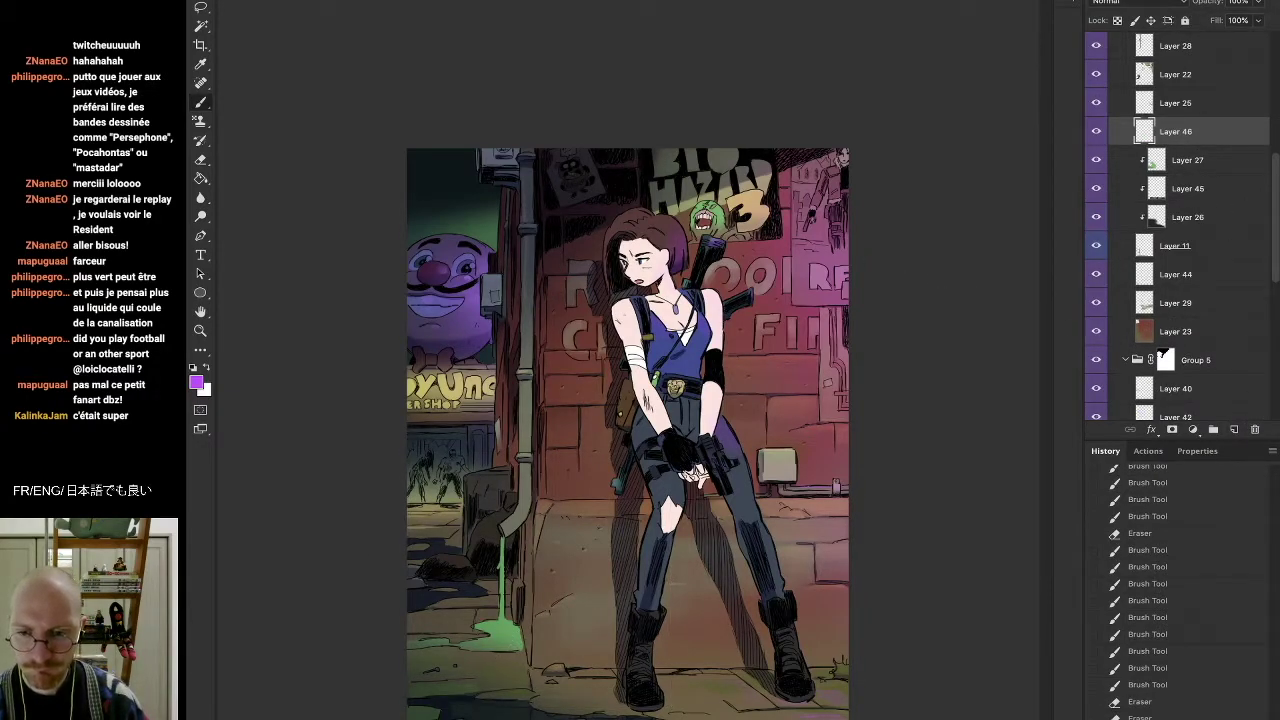
drag(524, 712, 518, 700)
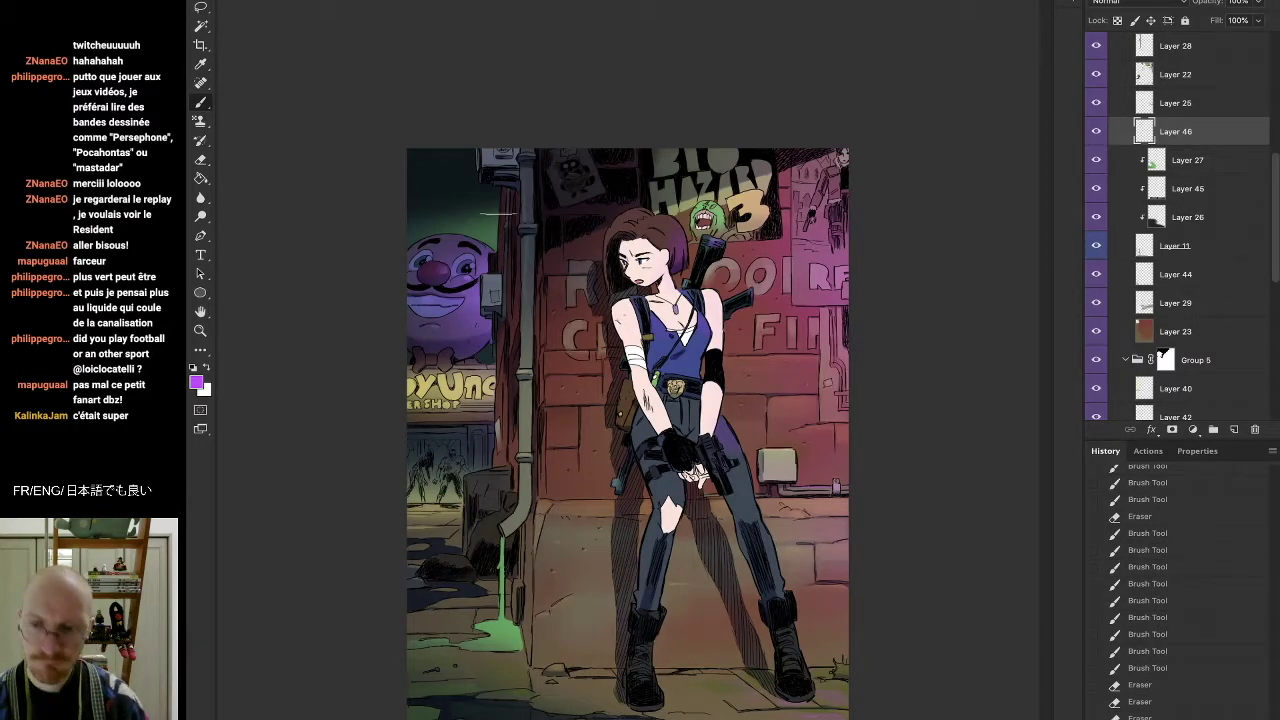
Pick a green and paint it onto the puddle at the illustration's lower edge, trimming the strokes with the eraser
click(372, 1)
key(Escape)
key(i)
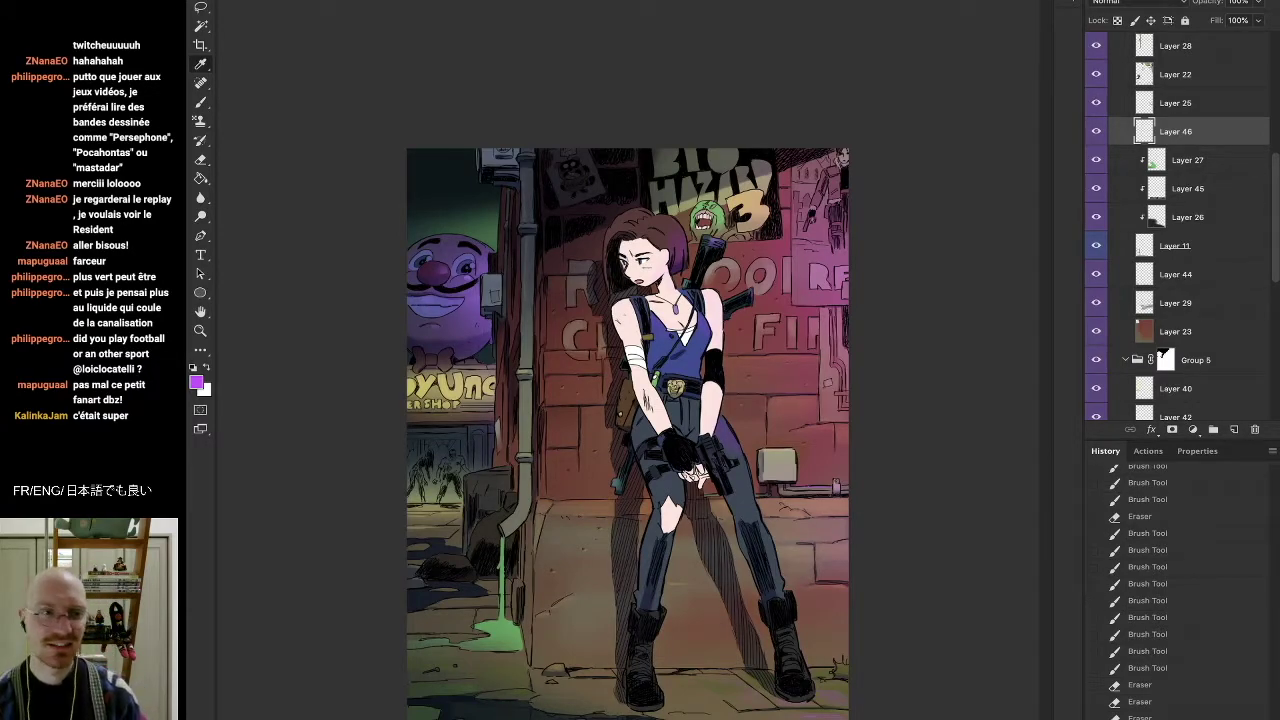
key(b)
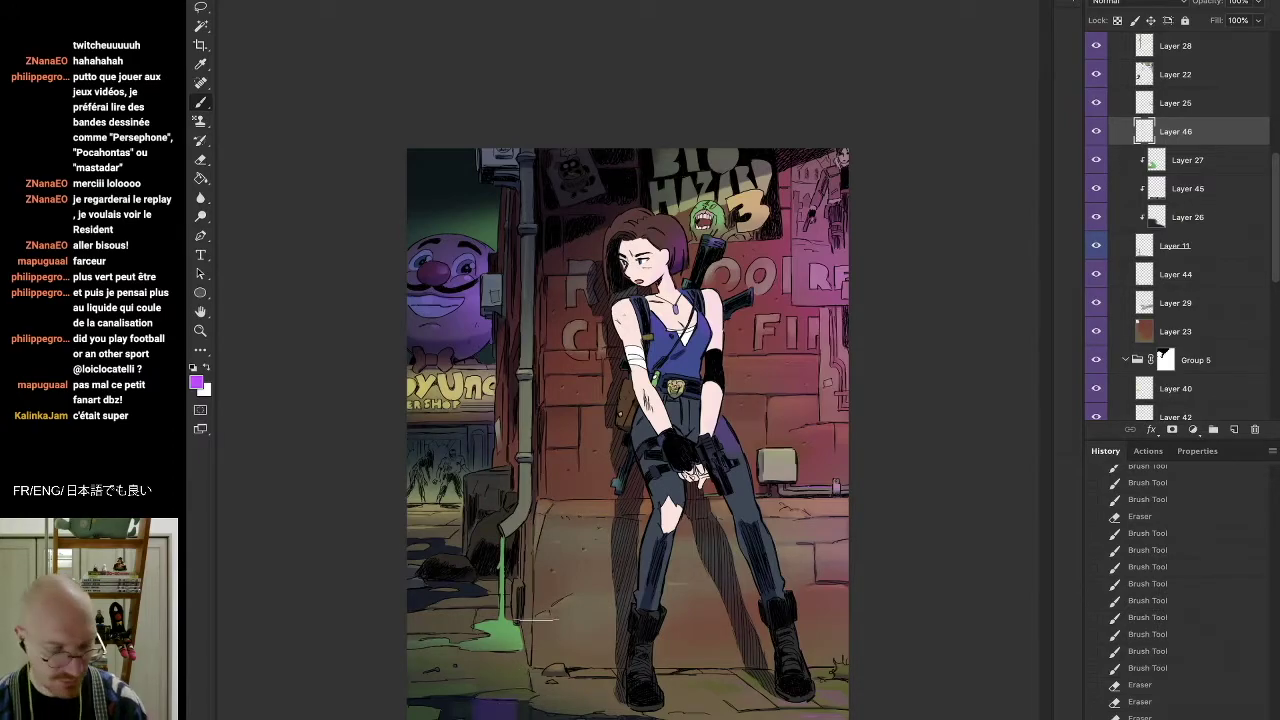
key(i)
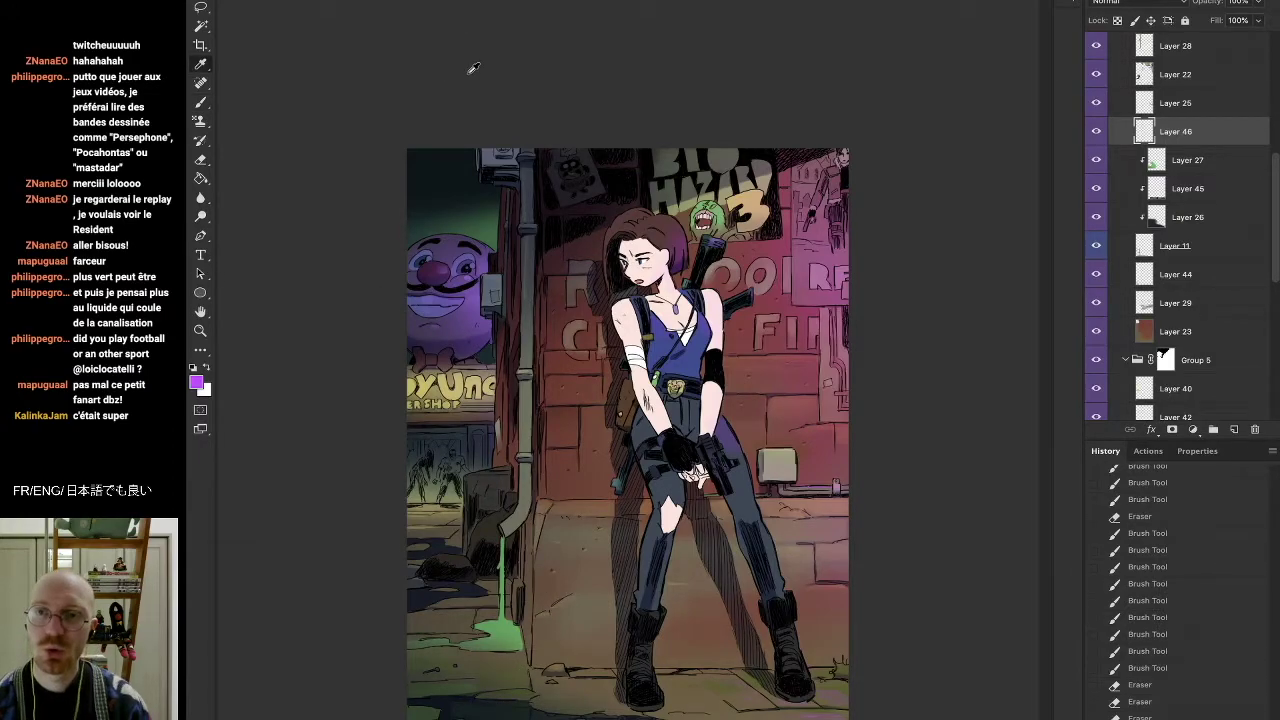
key(b)
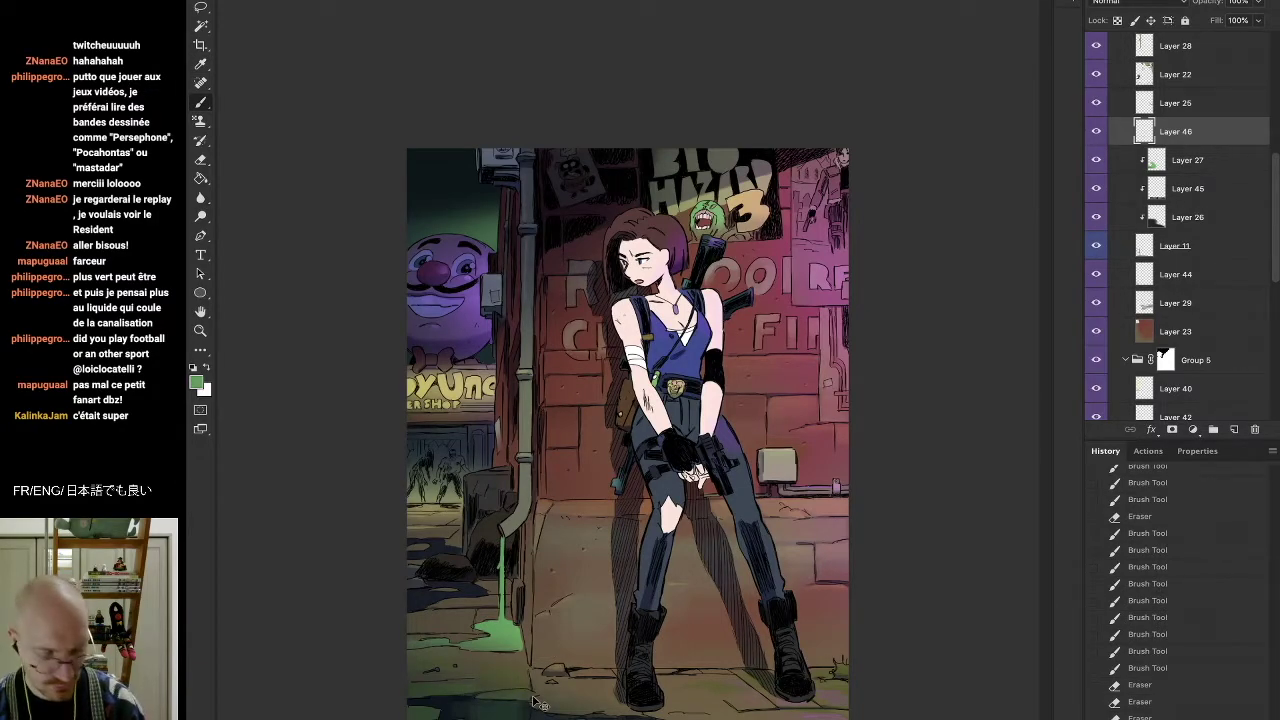
mouse_move(499, 706)
mouse_down()
mouse_move(517, 676)
mouse_move(497, 649)
mouse_move(519, 681)
mouse_move(494, 681)
mouse_move(531, 676)
mouse_move(498, 702)
mouse_up()
key(e)
mouse_move(486, 690)
mouse_down()
mouse_move(525, 689)
mouse_move(527, 702)
mouse_move(512, 662)
mouse_move(530, 698)
mouse_up()
key(b)
key(e)
key(b)
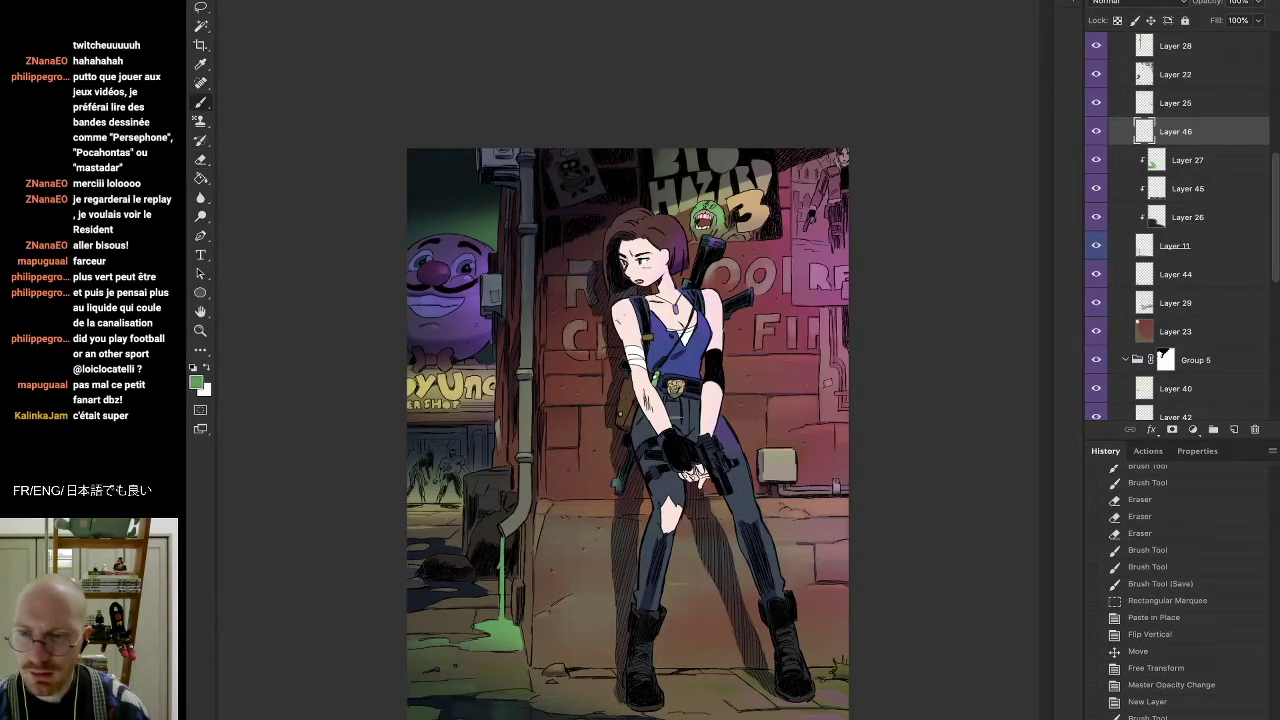
Sample dark street tones and paint them on the pavement behind the rocks, softening the strokes with the eraser
alt+click(466, 551)
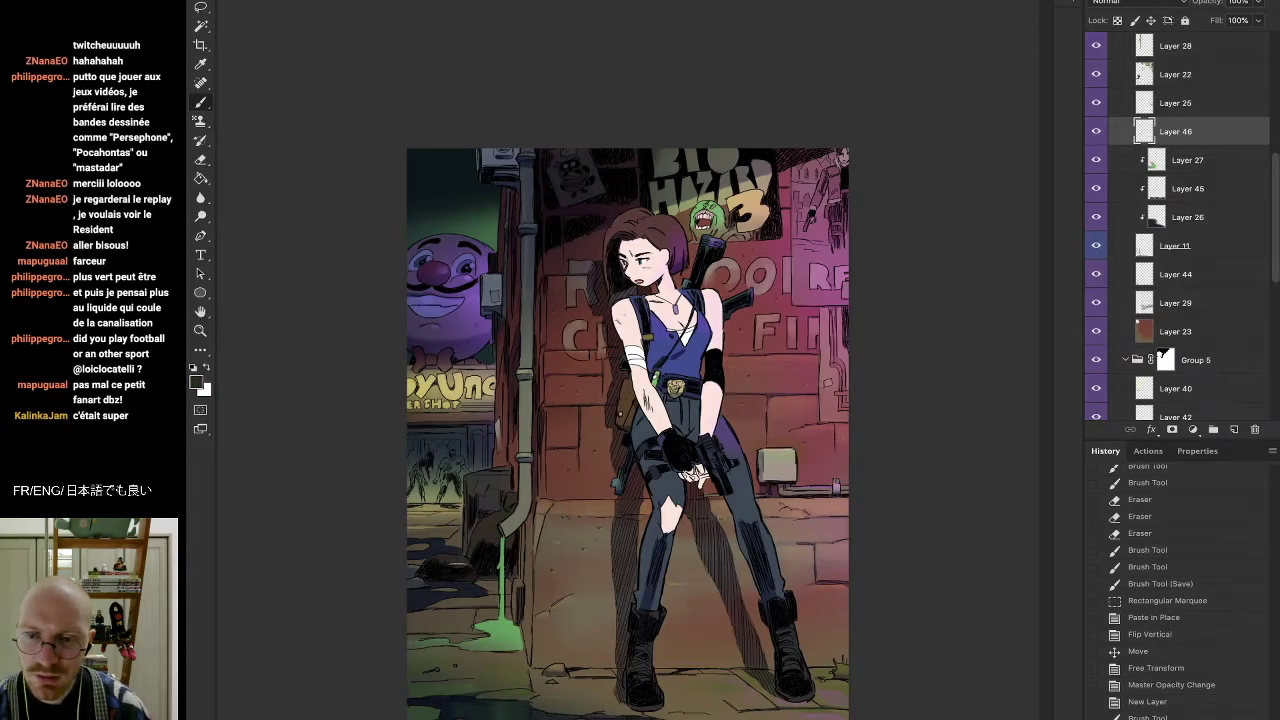
key(i)
key(b)
alt+click(446, 516)
drag(424, 544, 456, 534)
key(e)
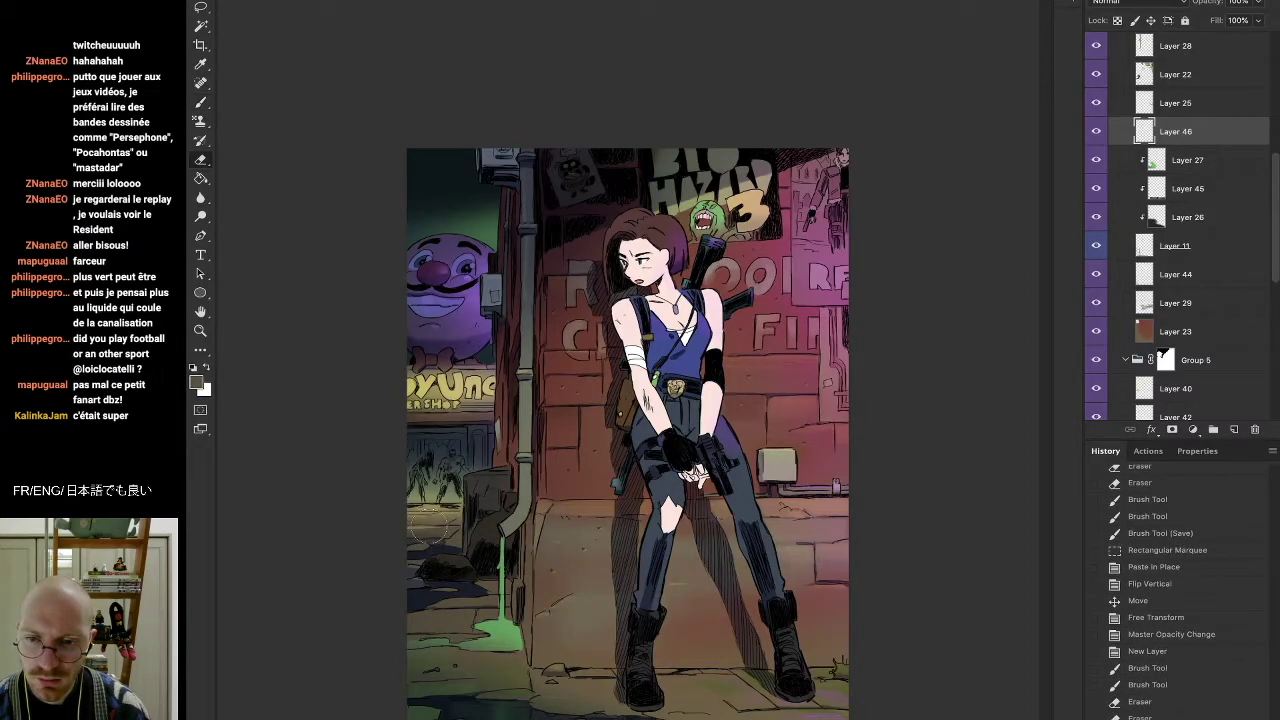
mouse_move(423, 533)
mouse_down()
mouse_move(475, 522)
mouse_move(443, 540)
mouse_up()
Retouch the pavement and puddle edges along the illustration's outer edge beside the rocks, alternating brush and eraser
key(b)
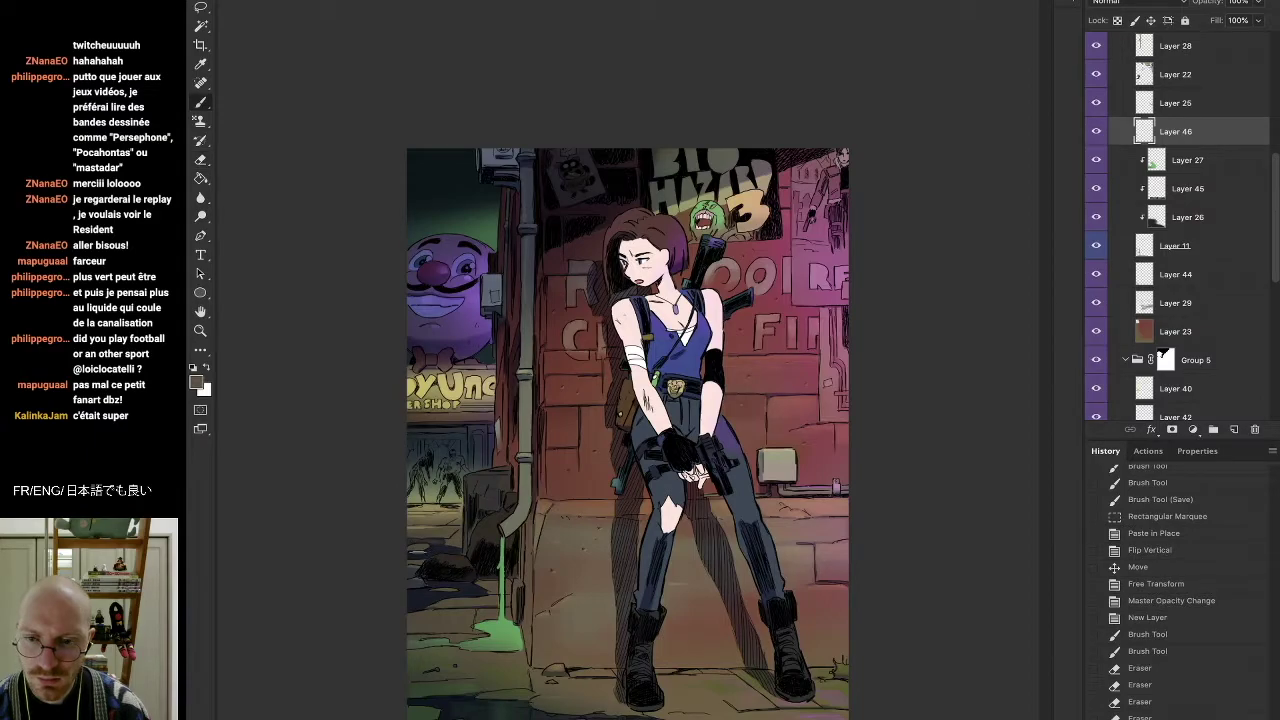
drag(415, 553, 432, 551)
mouse_move(416, 549)
mouse_down()
mouse_move(438, 546)
mouse_move(410, 559)
mouse_up()
key(e)
key(b)
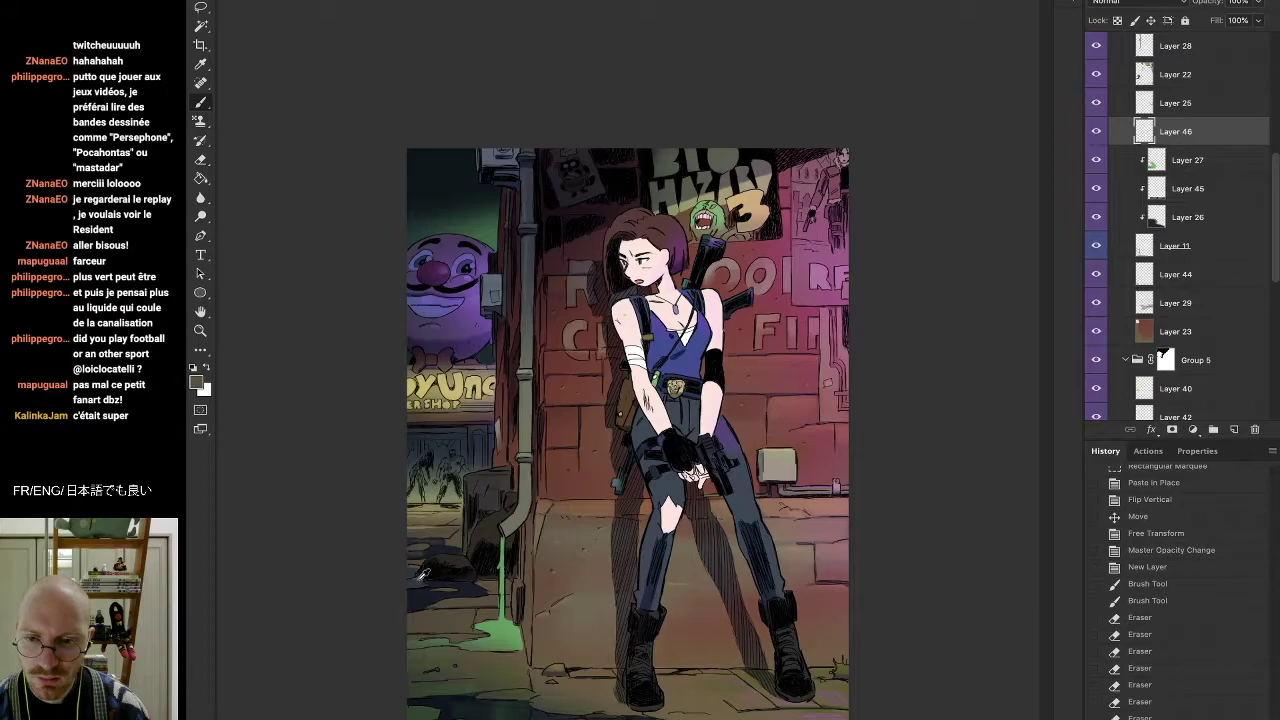
drag(408, 594, 422, 588)
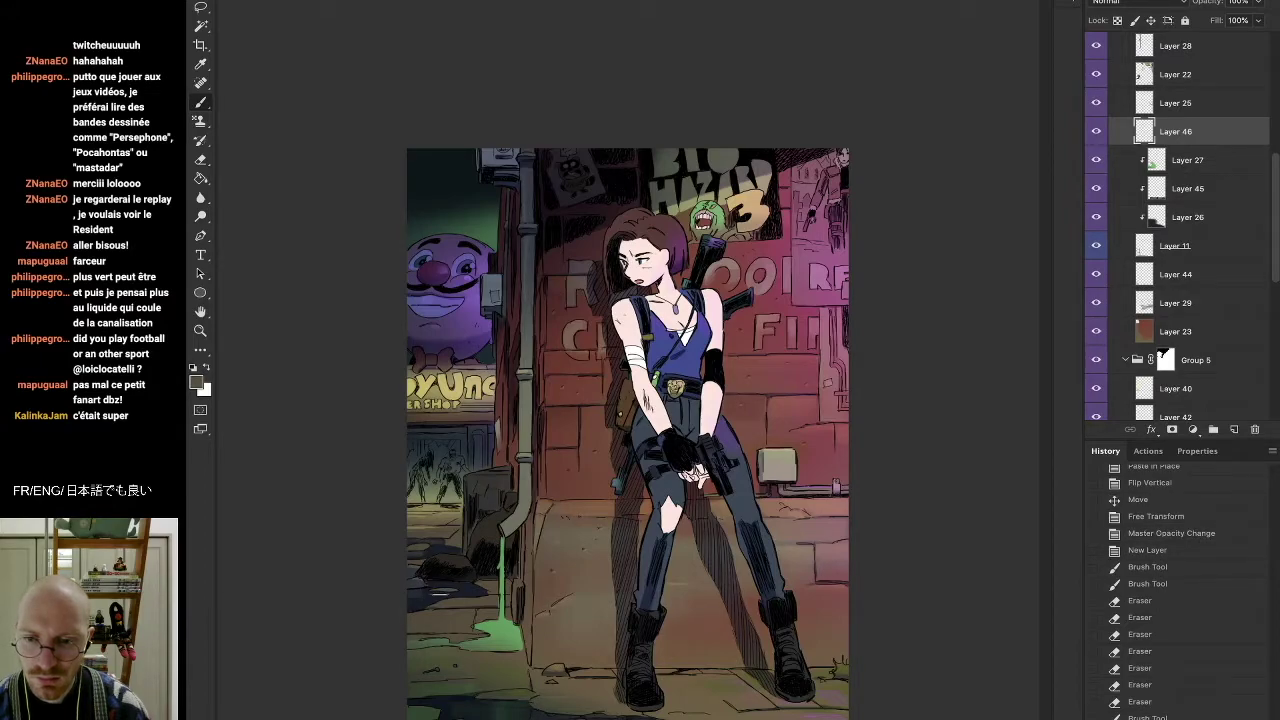
Paint the puddle and ground between the rocks and the slime drip with sampled dark tones, erasing the excess
mouse_move(447, 591)
mouse_down()
mouse_move(474, 588)
mouse_move(440, 571)
mouse_move(474, 585)
mouse_up()
alt+click(460, 565)
drag(455, 587, 489, 597)
alt+click(476, 598)
drag(474, 597, 492, 597)
alt+click(487, 498)
drag(459, 588, 490, 580)
mouse_move(465, 580)
mouse_down()
mouse_move(491, 581)
mouse_move(486, 598)
mouse_up()
key(e)
mouse_move(476, 578)
mouse_down()
mouse_move(464, 600)
mouse_move(496, 583)
mouse_move(468, 584)
mouse_up()
key(b)
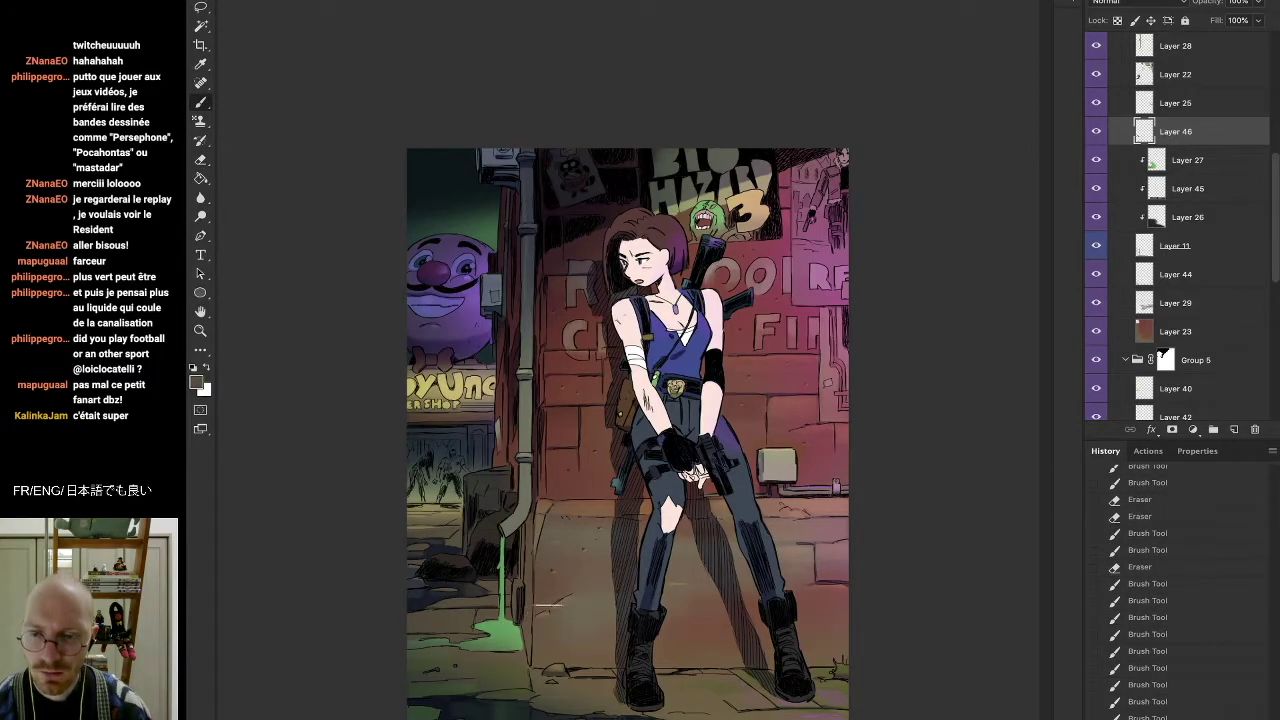
Paint a light grey touch at the slime puddle's edge beside the wall and sample the slime's green
key(i)
key(b)
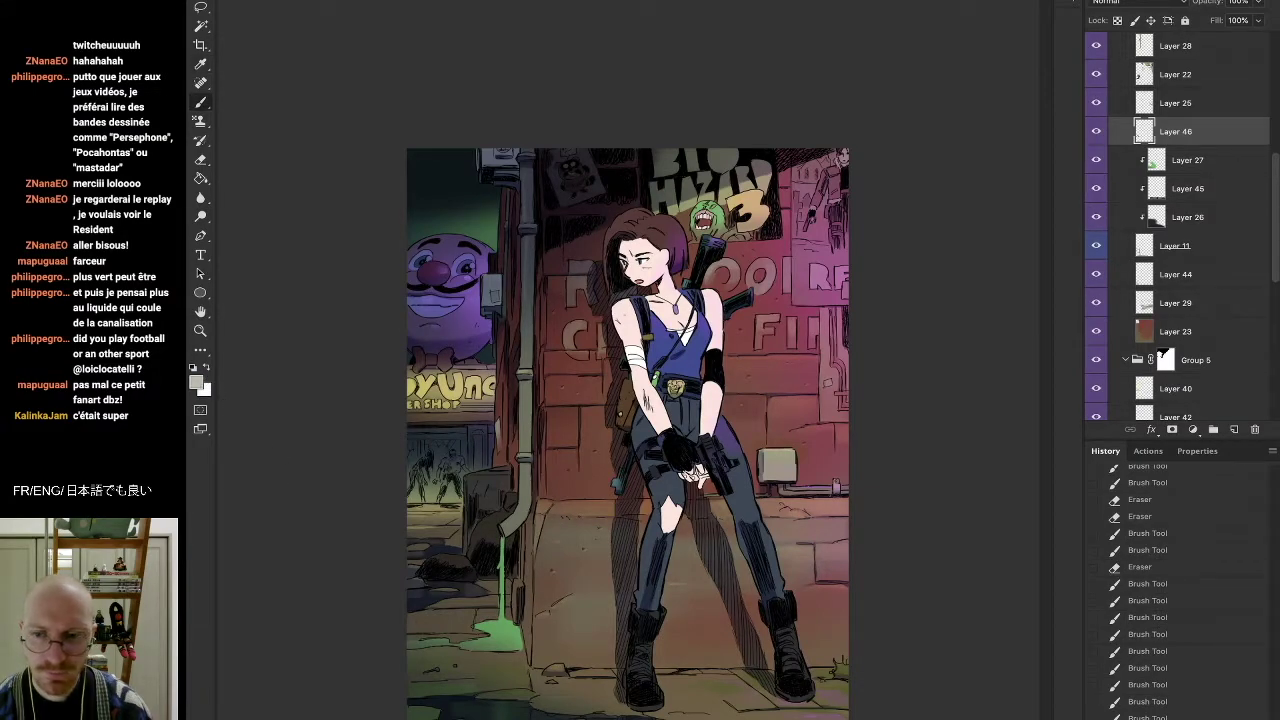
mouse_move(528, 627)
mouse_down()
mouse_move(546, 625)
mouse_move(508, 630)
mouse_move(522, 636)
mouse_up()
alt+click(513, 631)
alt+click(512, 632)
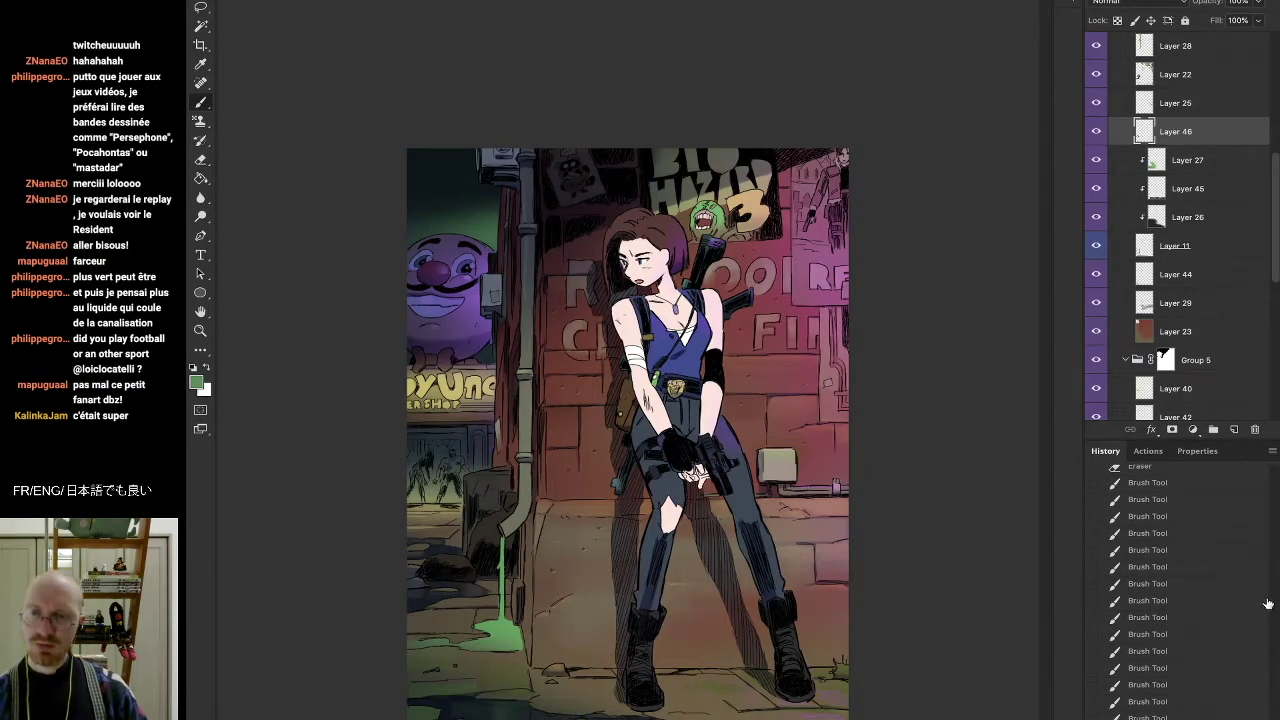
Collapse Group 6 and Group 4 inside the COLOR group
click(200, 330)
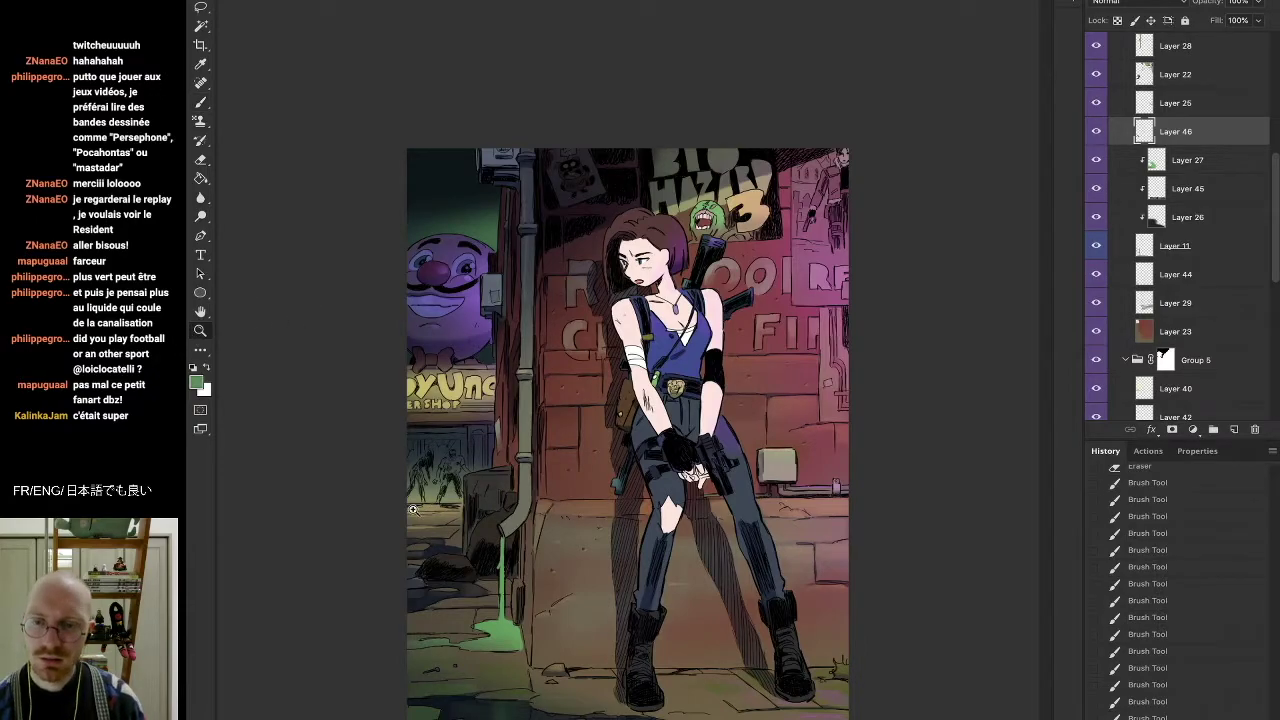
click(412, 510)
click(360, 497)
drag(360, 497, 440, 482)
alt+click(489, 472)
key(b)
right_click(429, 342)
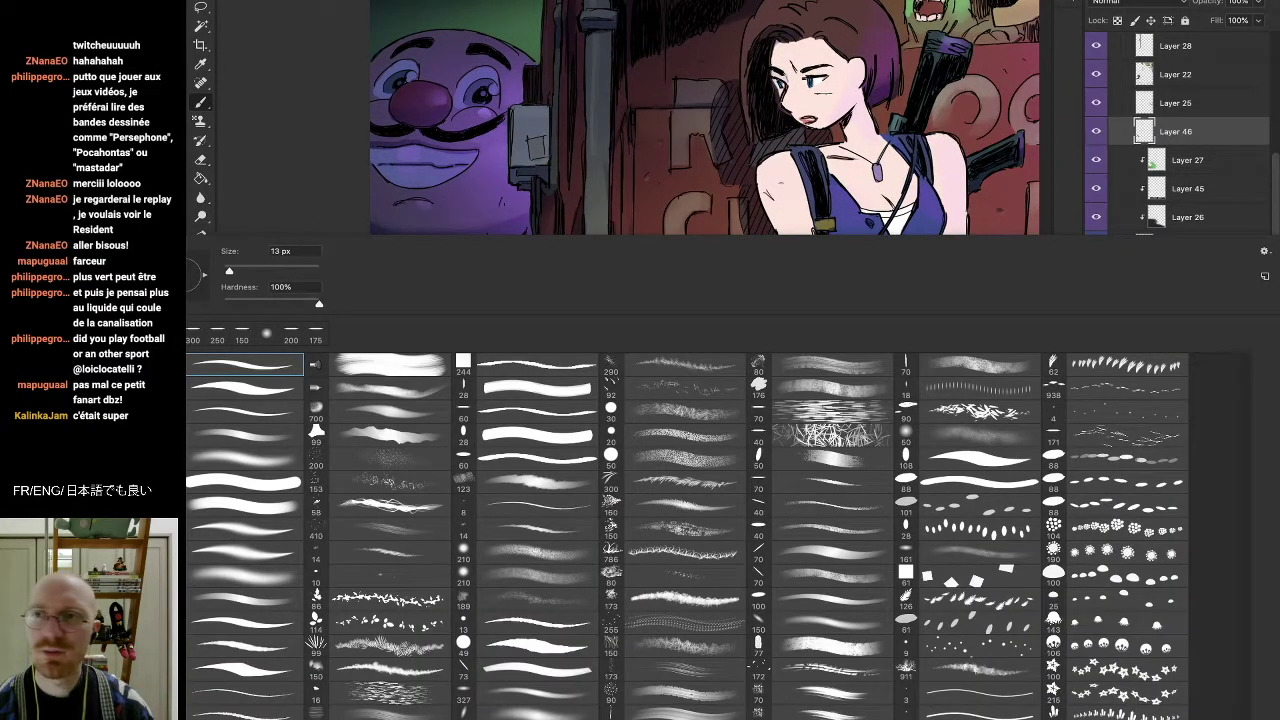
key(Escape)
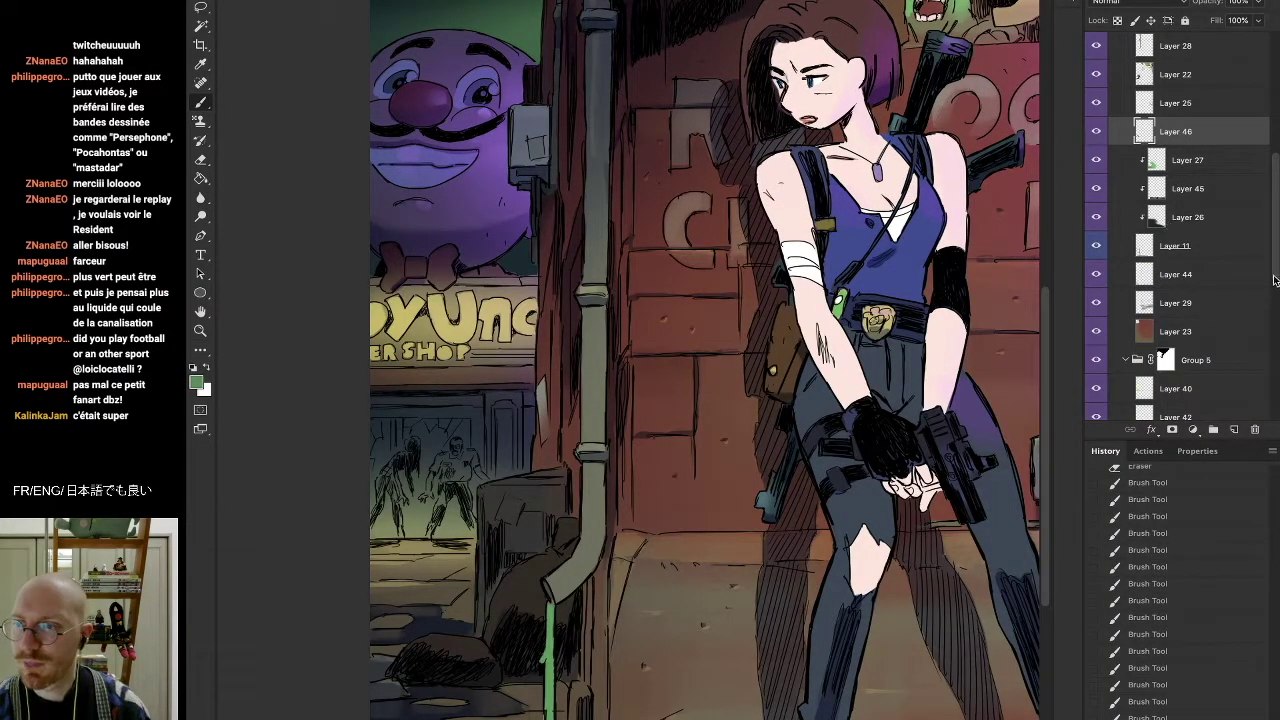
scroll(1274, 280, up, 3)
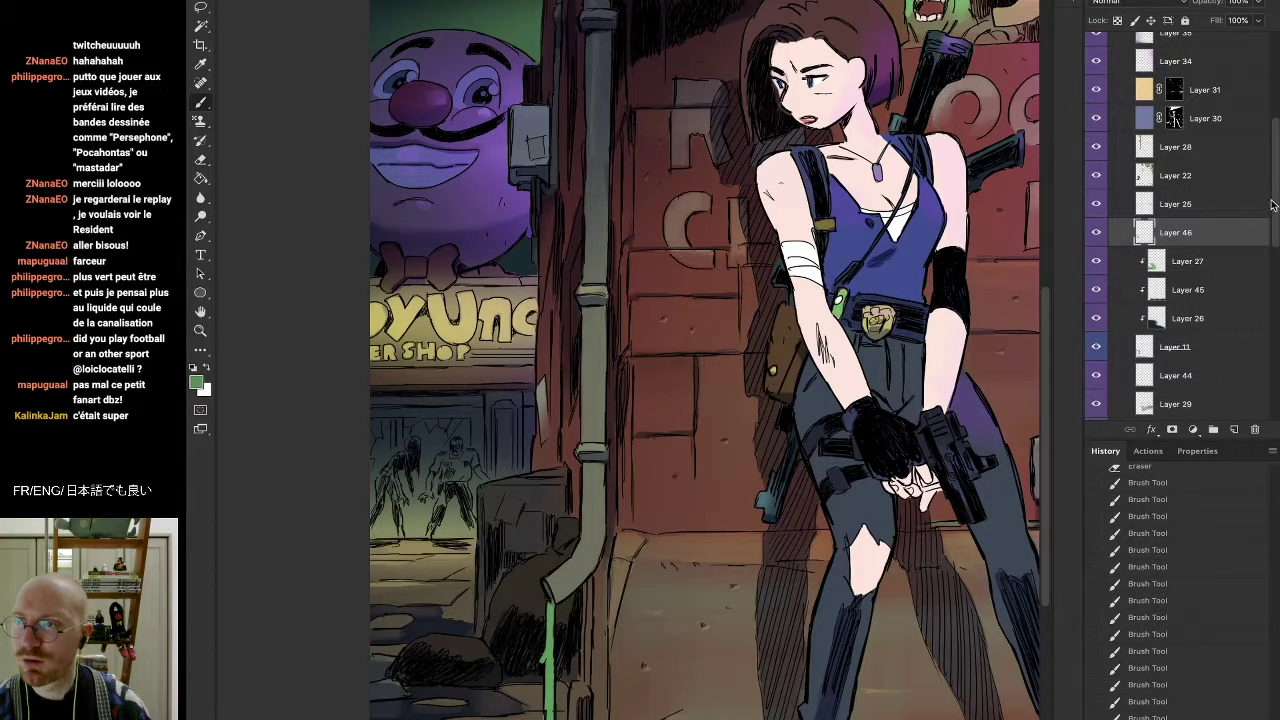
scroll(1271, 204, up, 4)
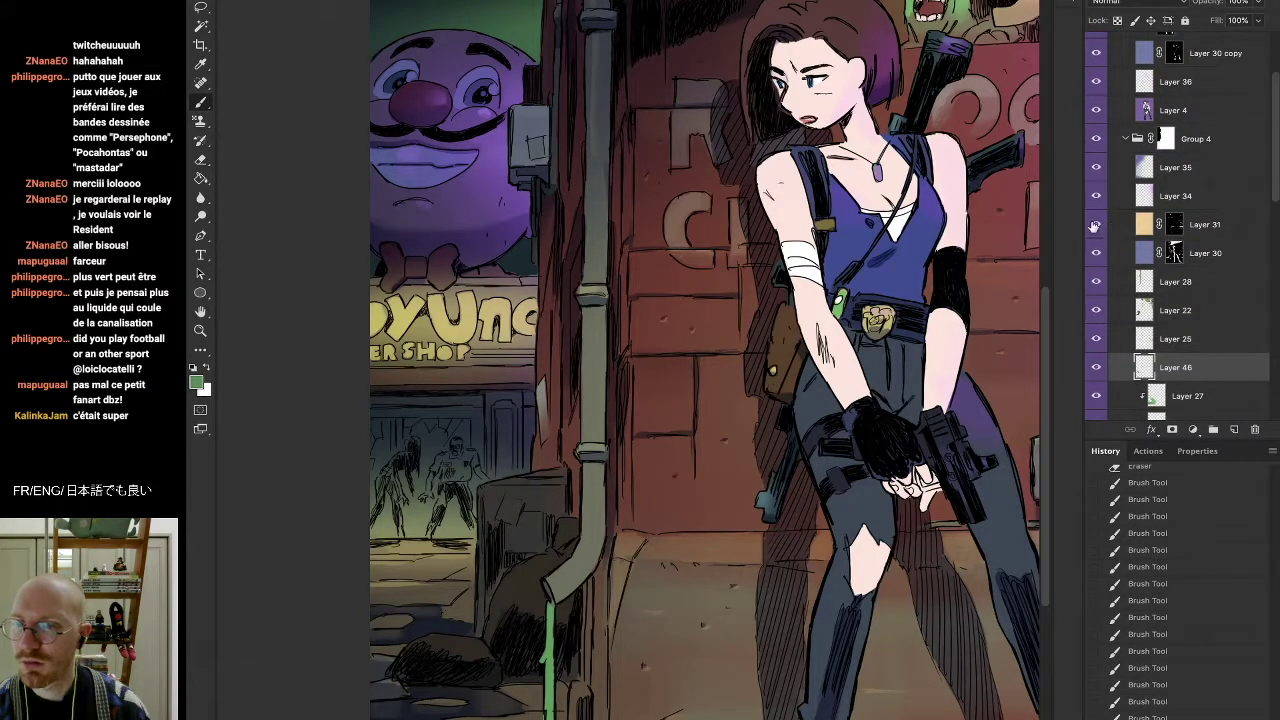
scroll(1270, 195, up, 3)
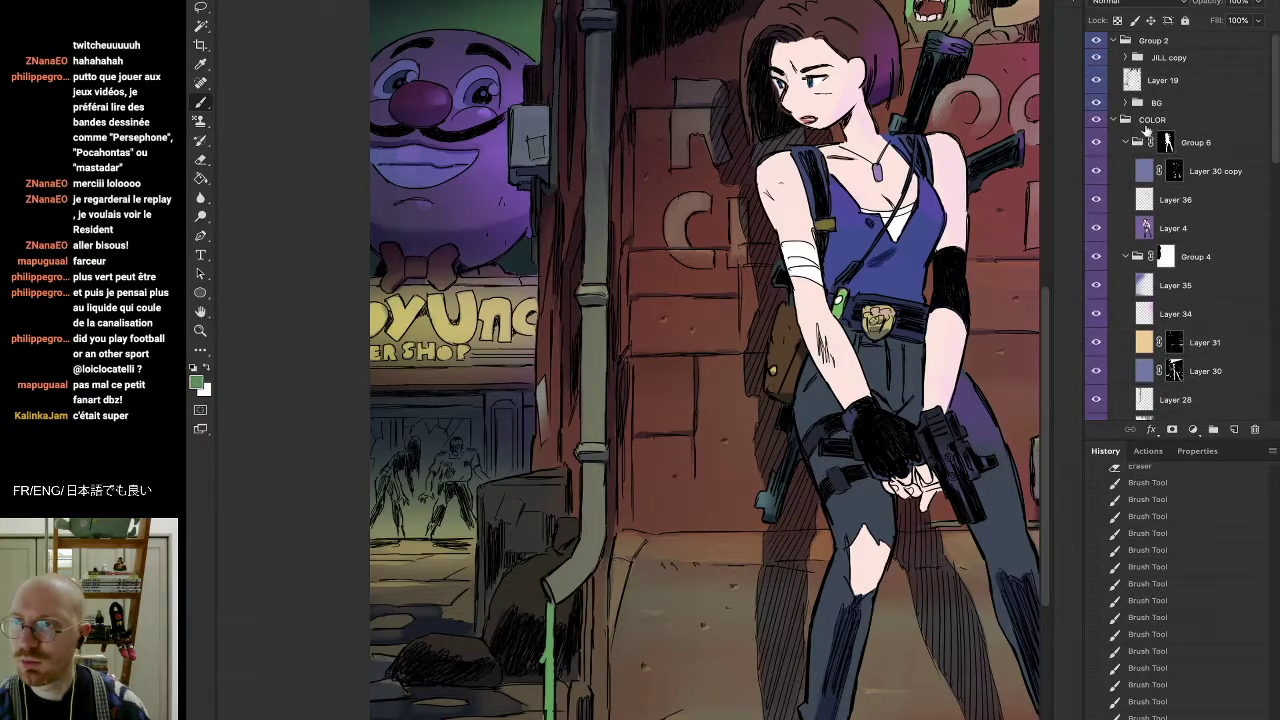
click(1125, 143)
click(1126, 171)
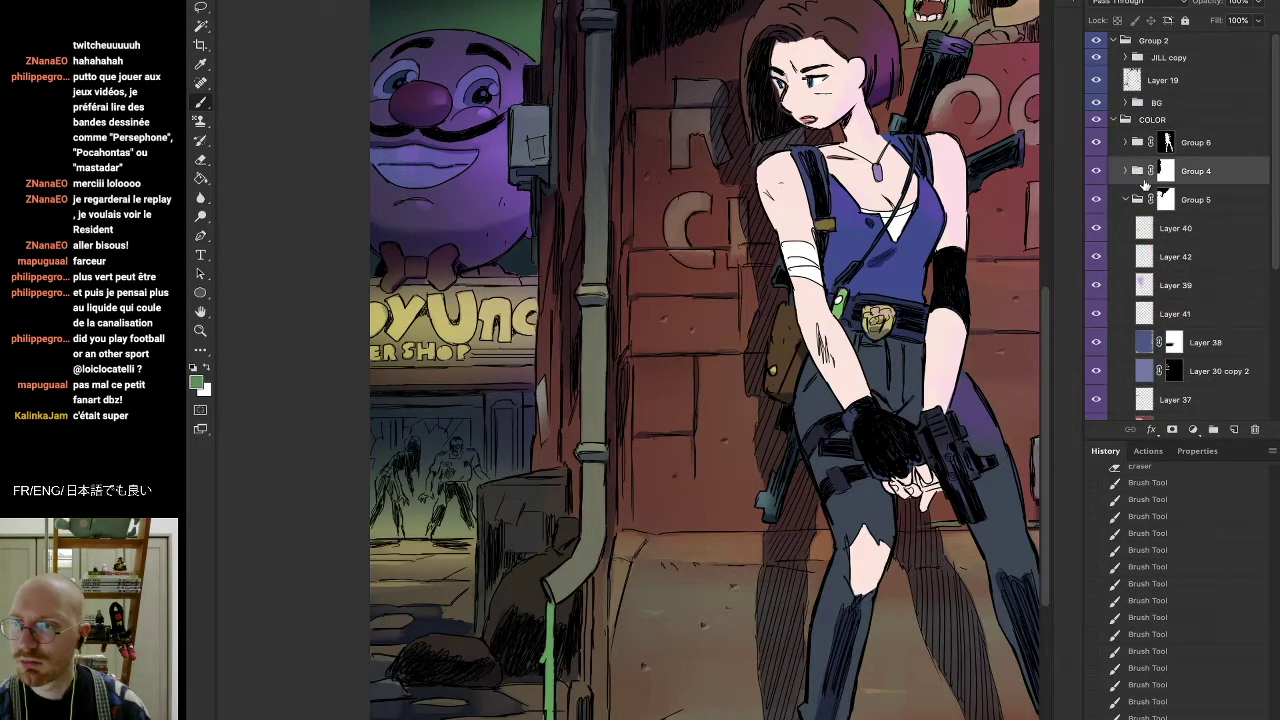
Compare the picture with Layer 40 hidden and shown, and add a new layer above it in Group 5
click(1097, 229)
click(1097, 229)
click(1144, 229)
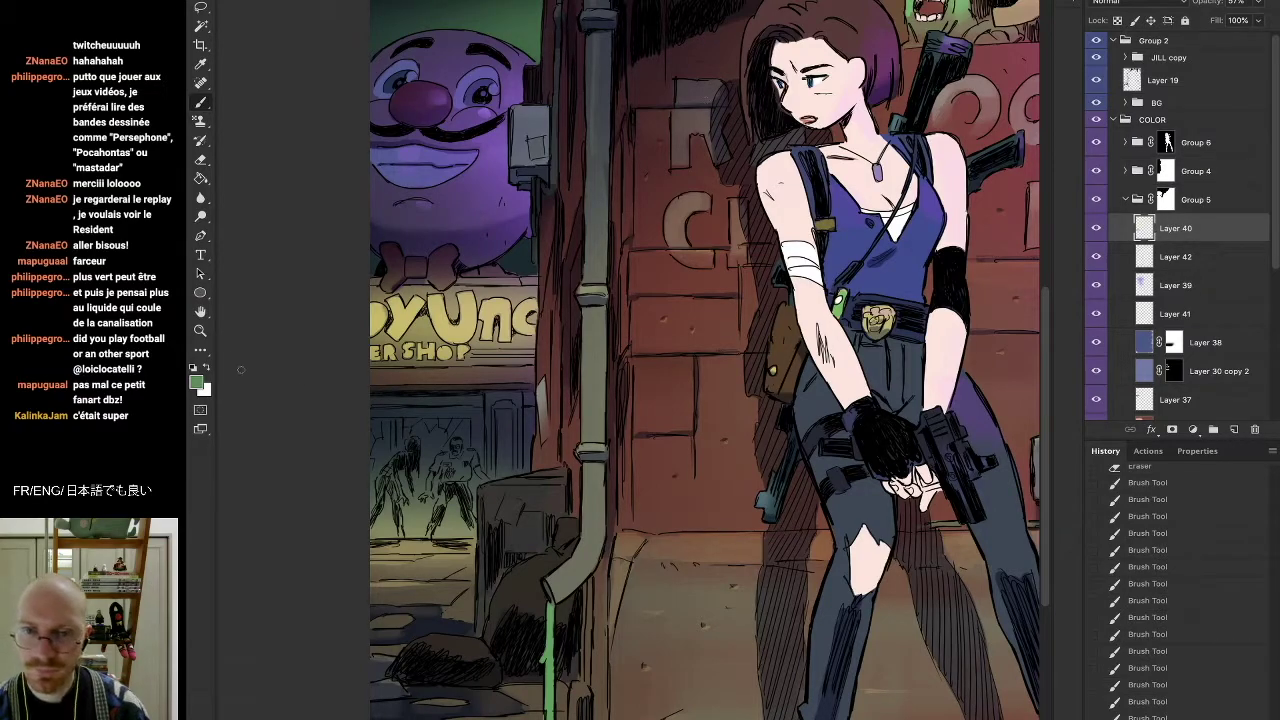
click(1235, 429)
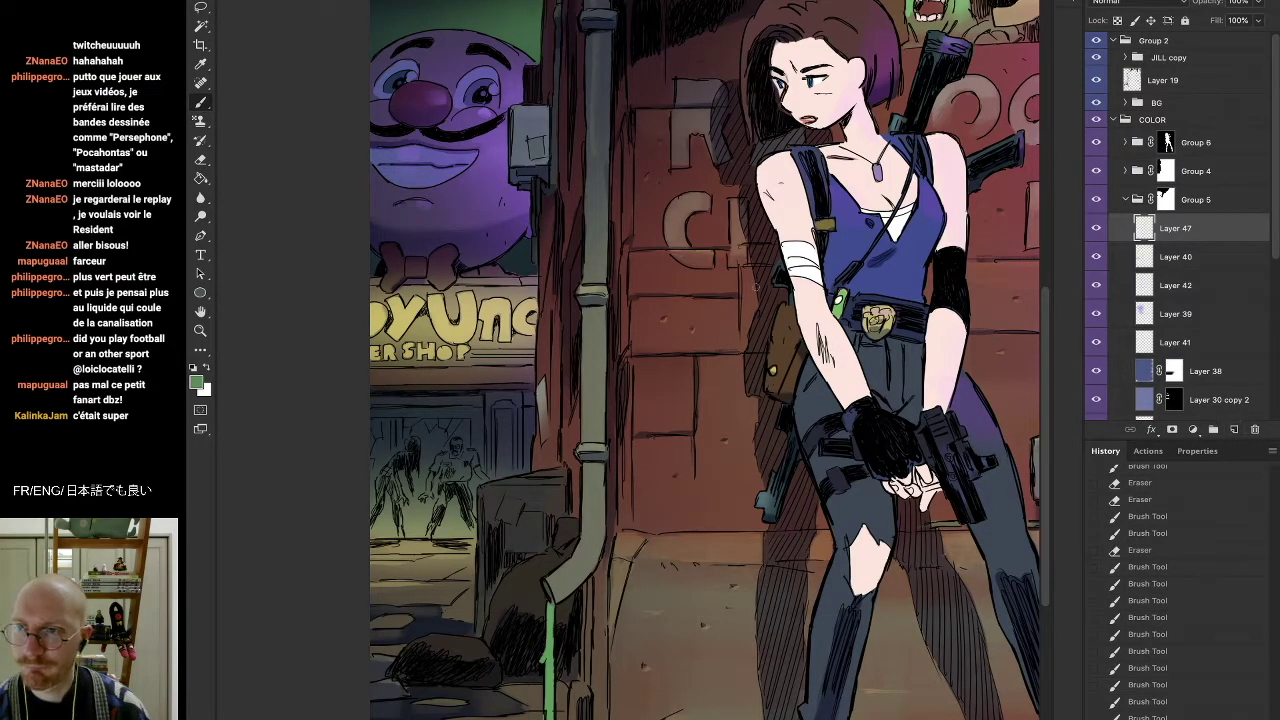
Paint white on the mask of Layer 30 copy 2 to shade the zombie nearest the drainpipe, refining with the eraser
click(1173, 399)
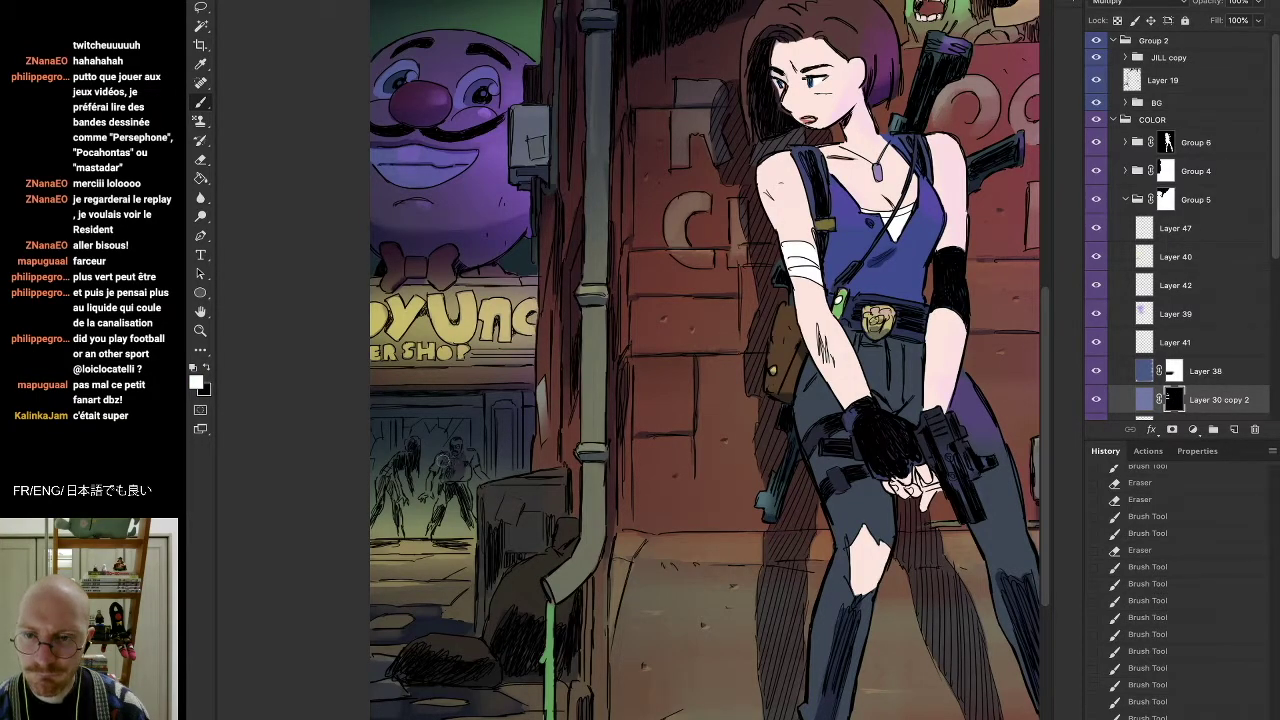
mouse_move(437, 467)
mouse_down()
mouse_move(456, 452)
mouse_move(431, 486)
mouse_move(444, 494)
mouse_move(452, 463)
mouse_move(462, 478)
mouse_move(457, 447)
mouse_move(476, 463)
mouse_up()
key(e)
drag(476, 463, 479, 462)
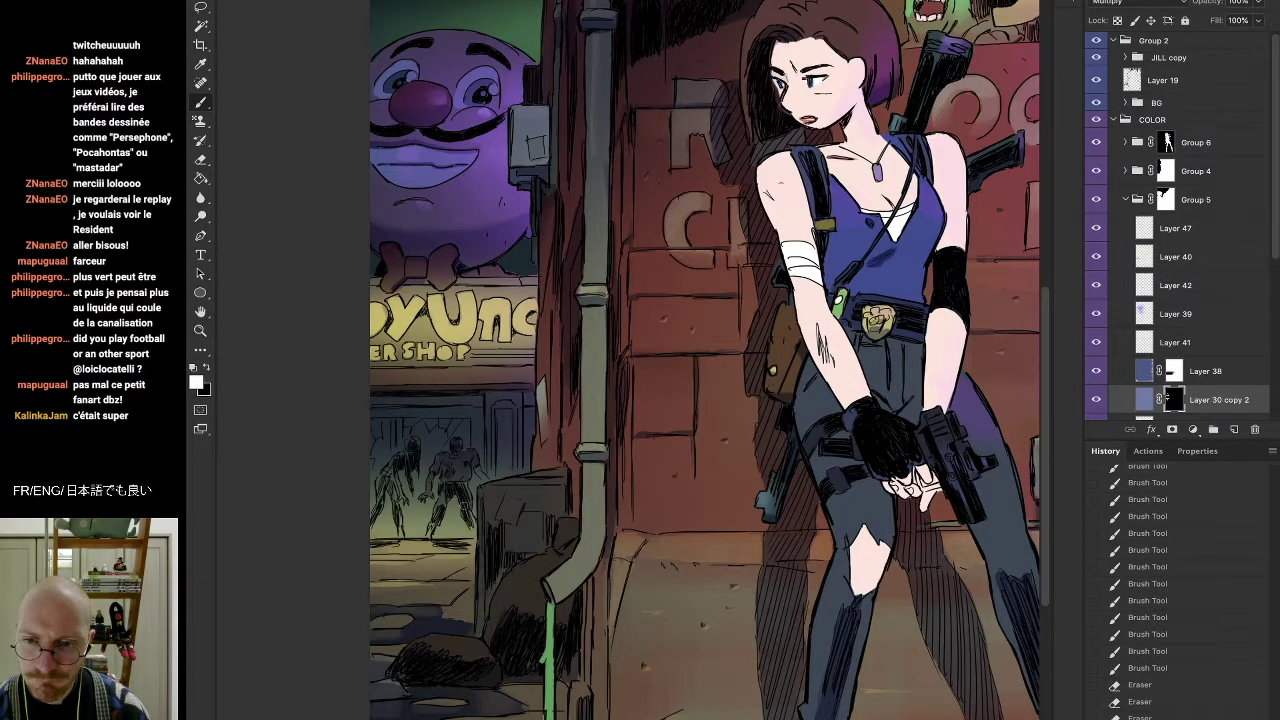
drag(471, 523, 477, 533)
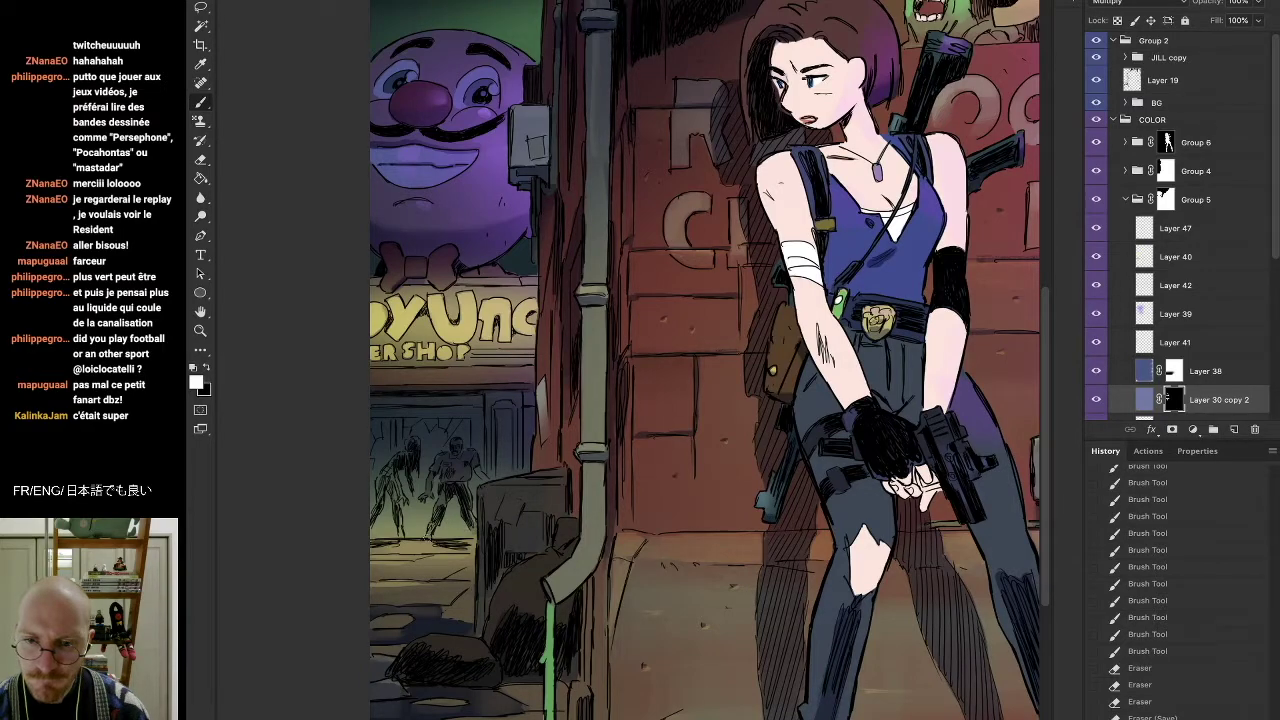
Shade the other zombie's head, arm and legs by painting white on the same Layer 30 copy 2 mask
key(ctrl+shift+alt+n)
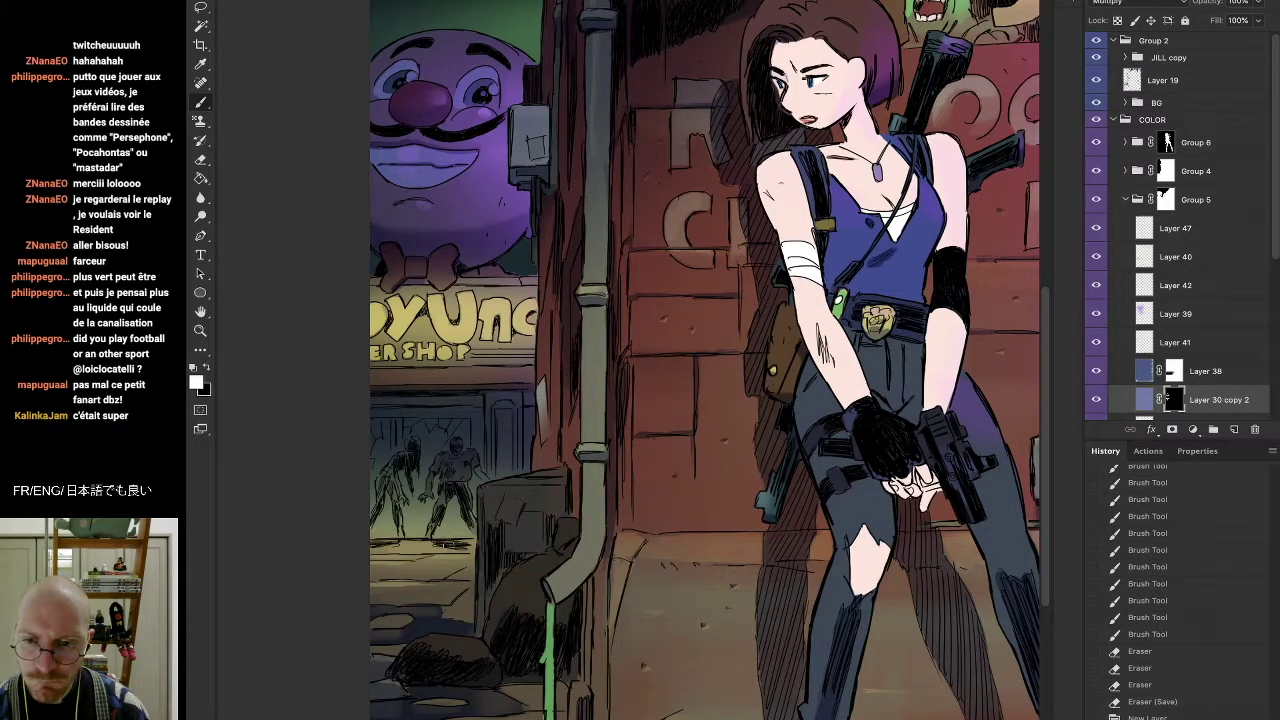
drag(387, 500, 391, 508)
click(372, 514)
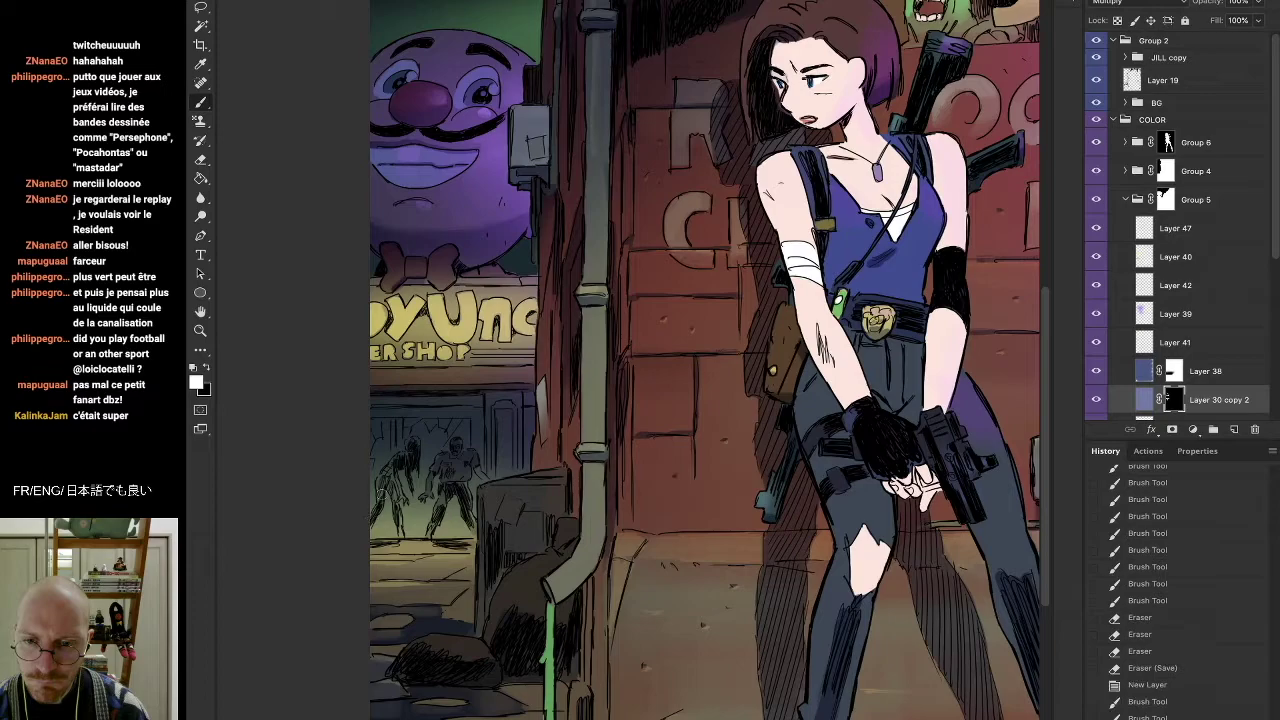
click(401, 459)
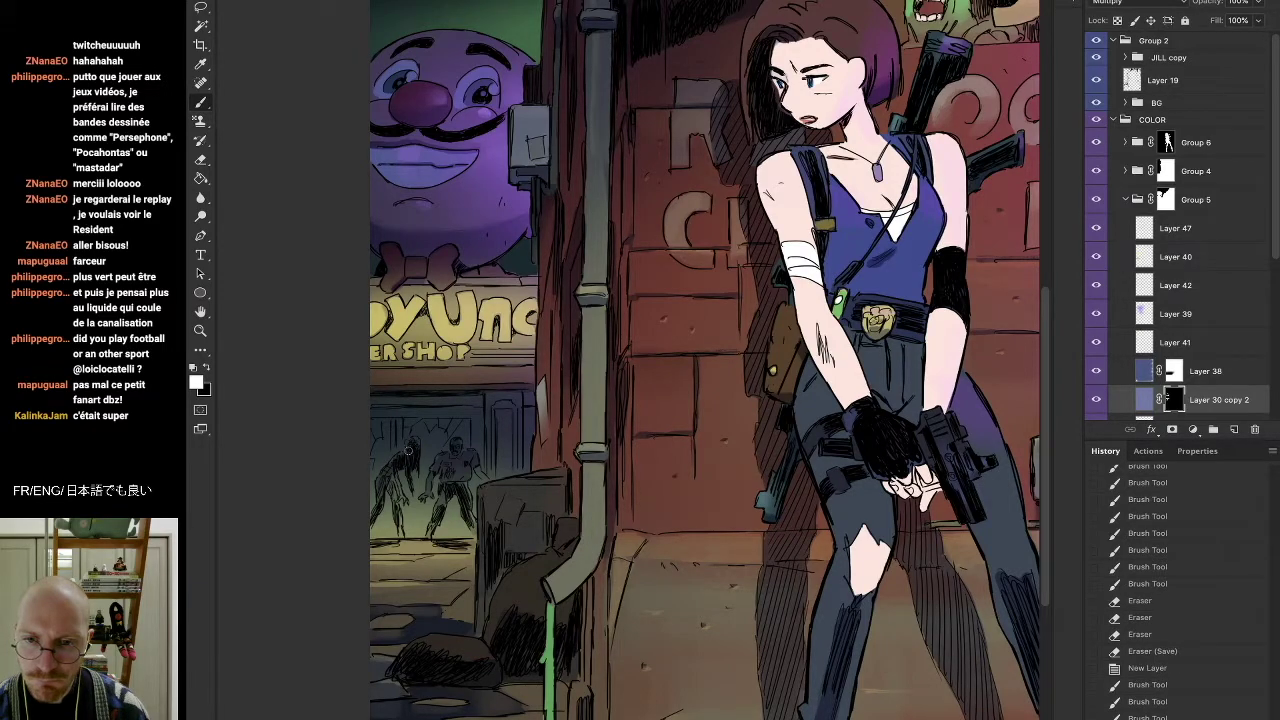
click(408, 447)
click(409, 454)
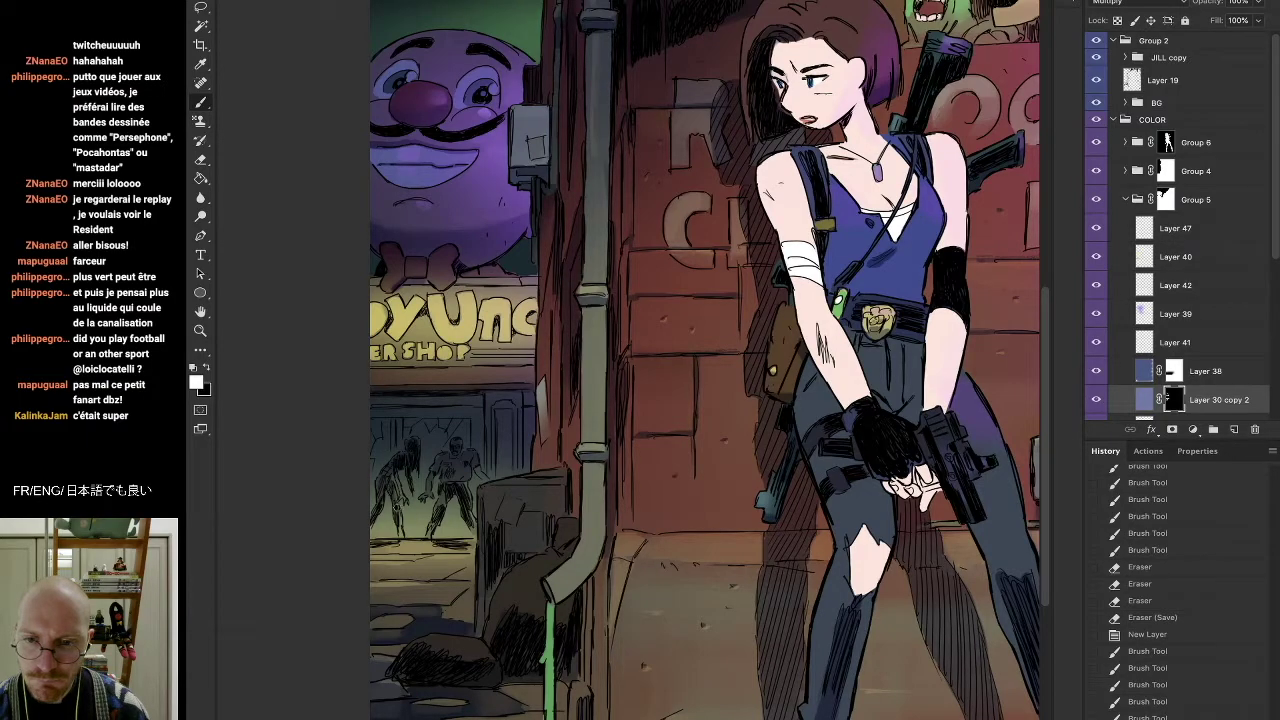
click(386, 544)
click(390, 541)
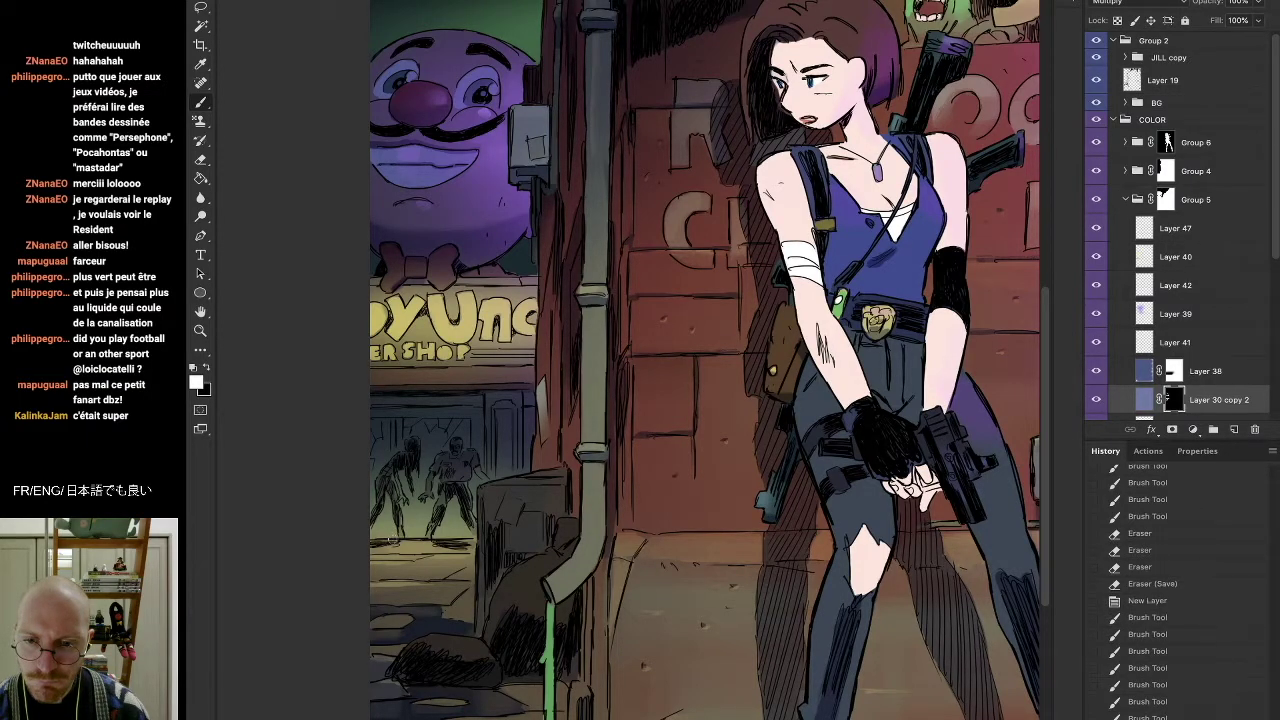
Add finishing shadow strokes to the torsos and arms of both zombies on the Layer 30 copy 2 mask
drag(408, 477, 398, 492)
drag(399, 482, 398, 488)
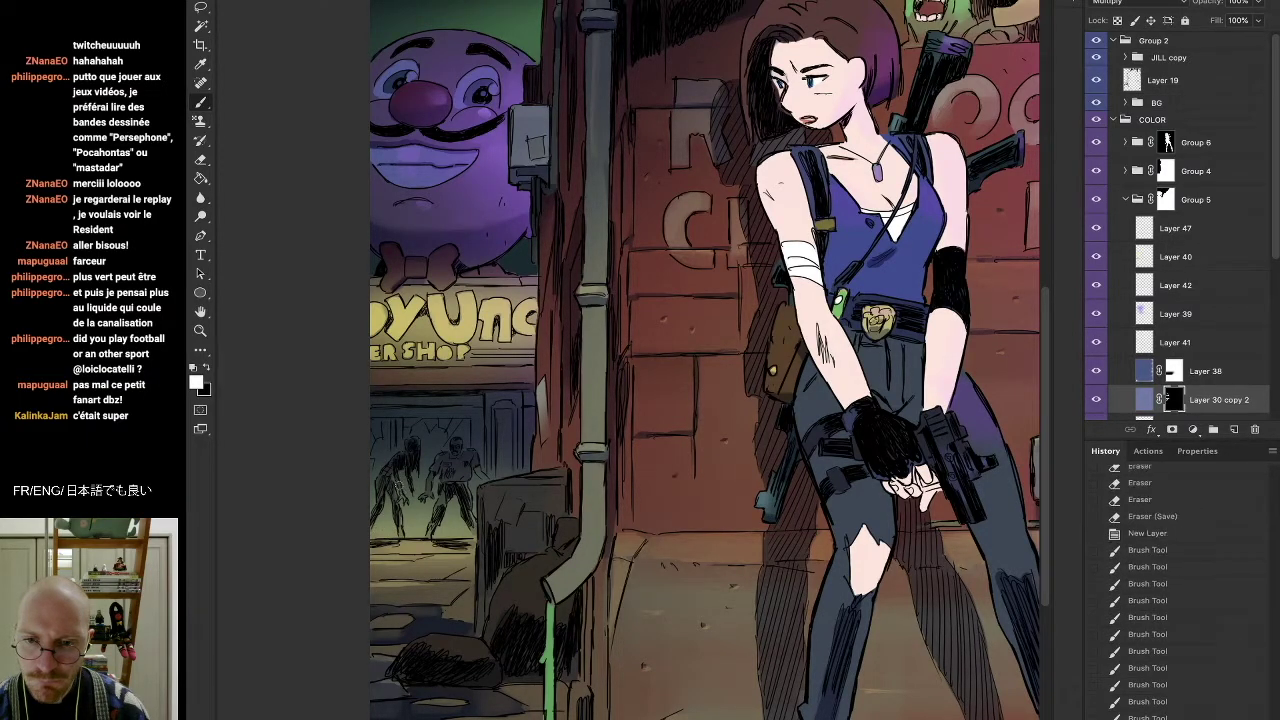
click(410, 476)
click(442, 462)
key(e)
key(b)
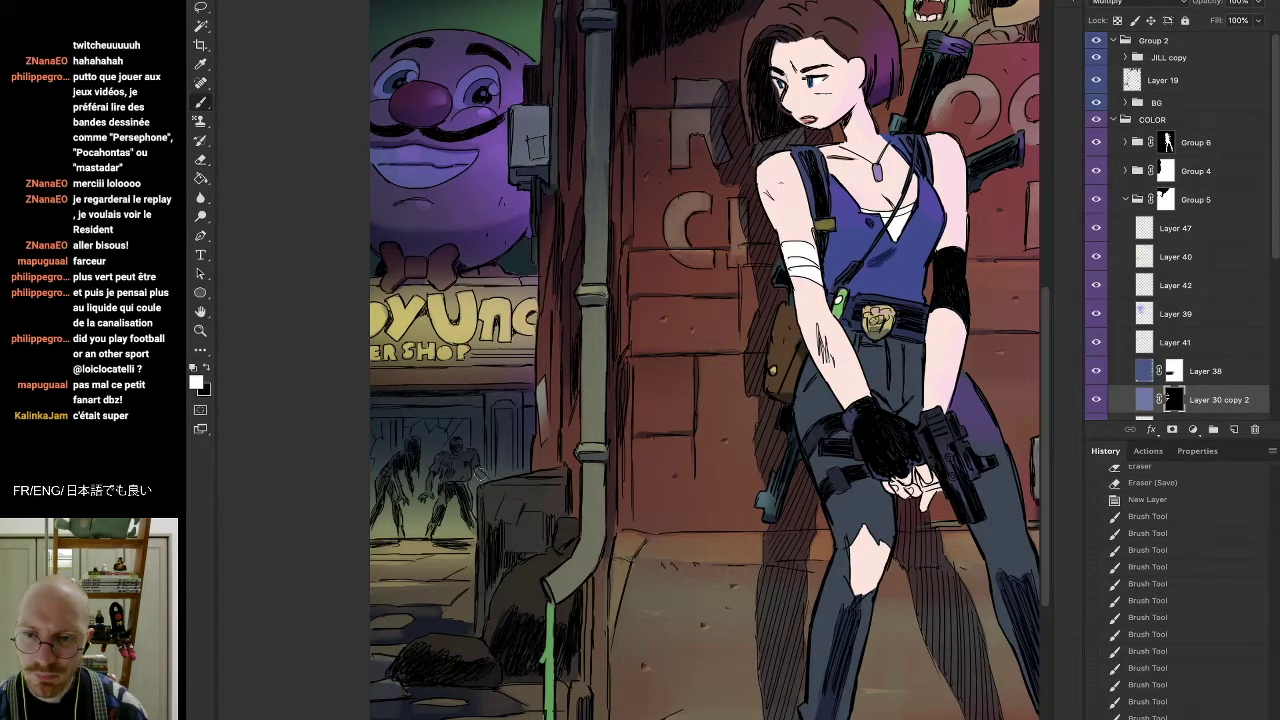
click(482, 476)
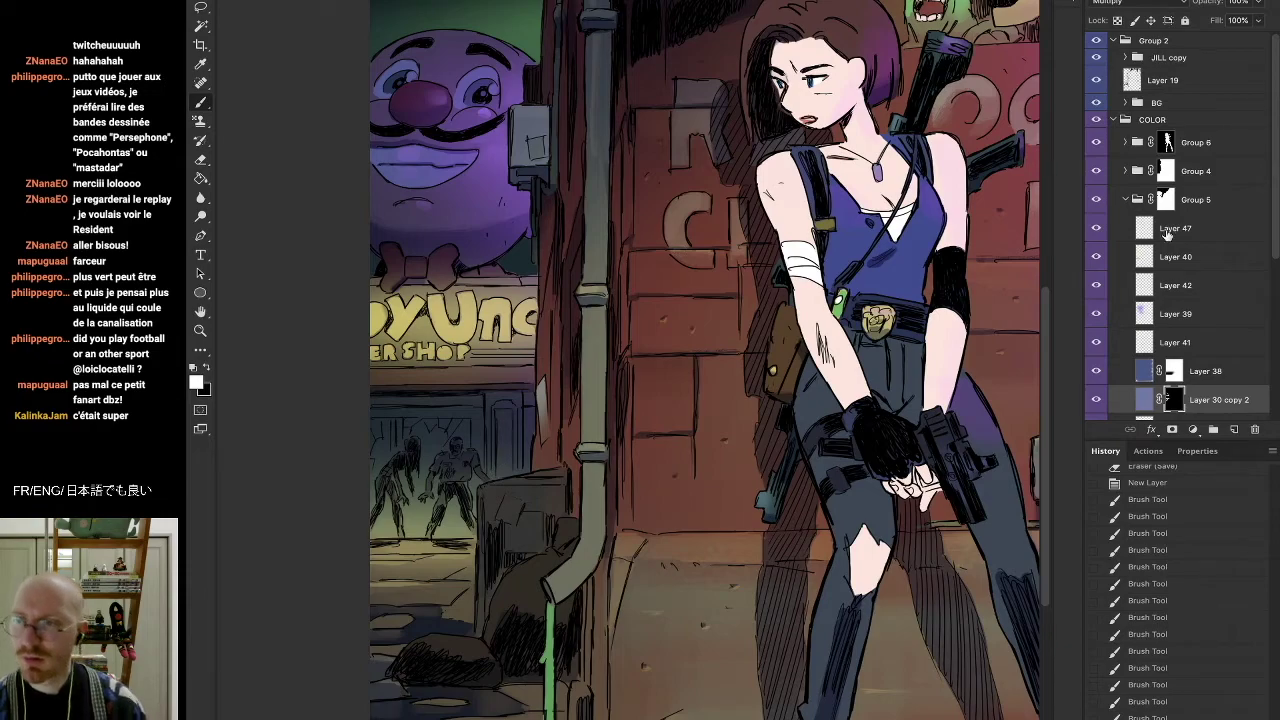
Erase part of Layer 40 over the zombie farther from the drainpipe, comparing the picture with that layer hidden and shown
click(1096, 258)
click(1096, 258)
click(1200, 257)
key(e)
drag(404, 458, 402, 520)
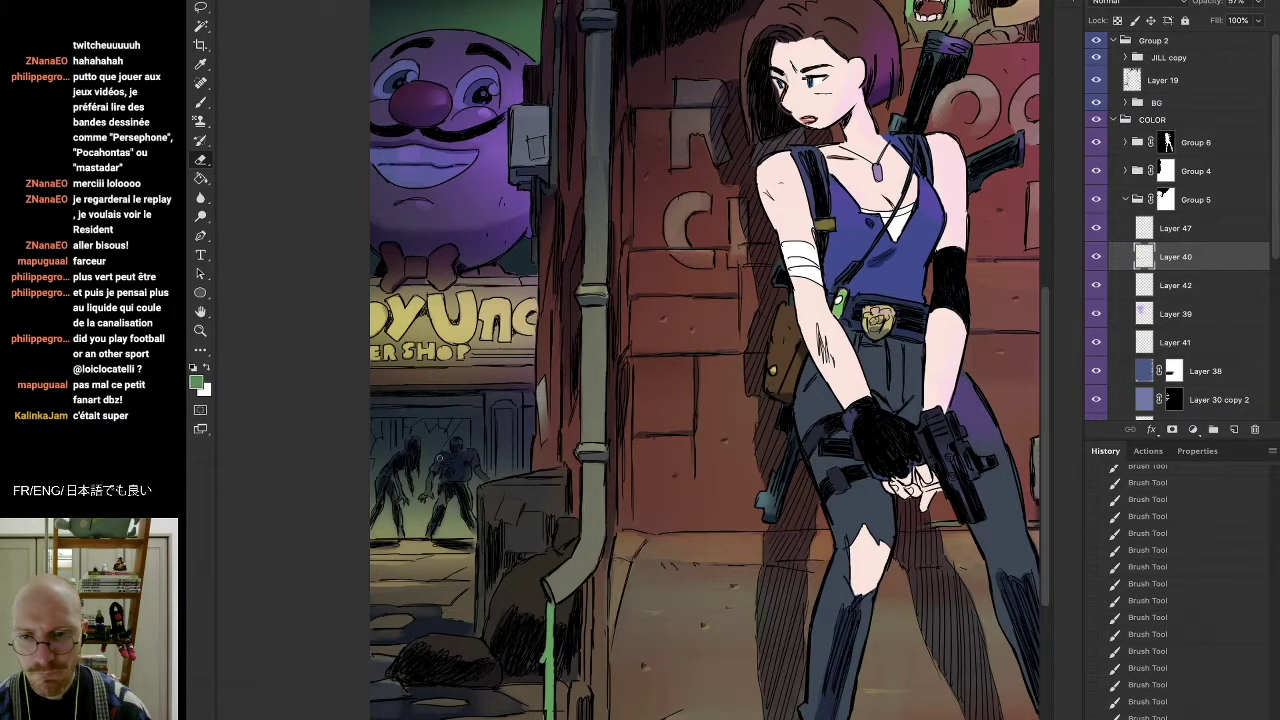
key(b)
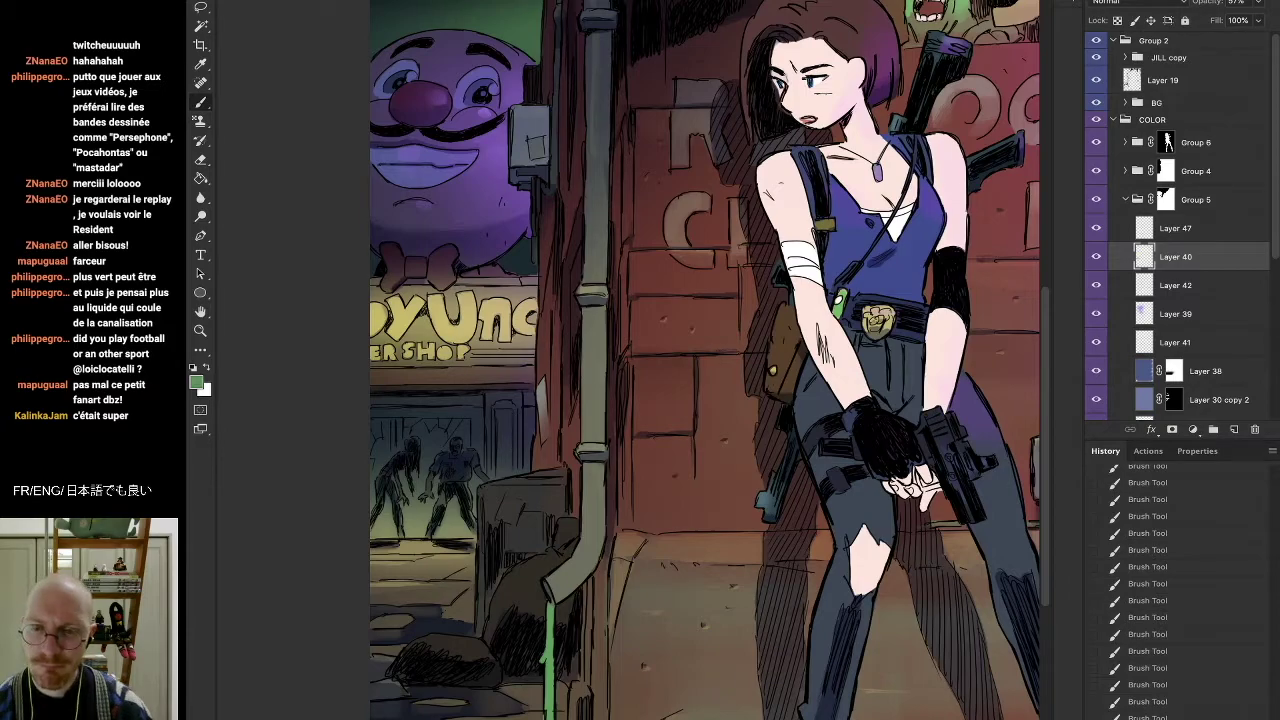
click(1097, 257)
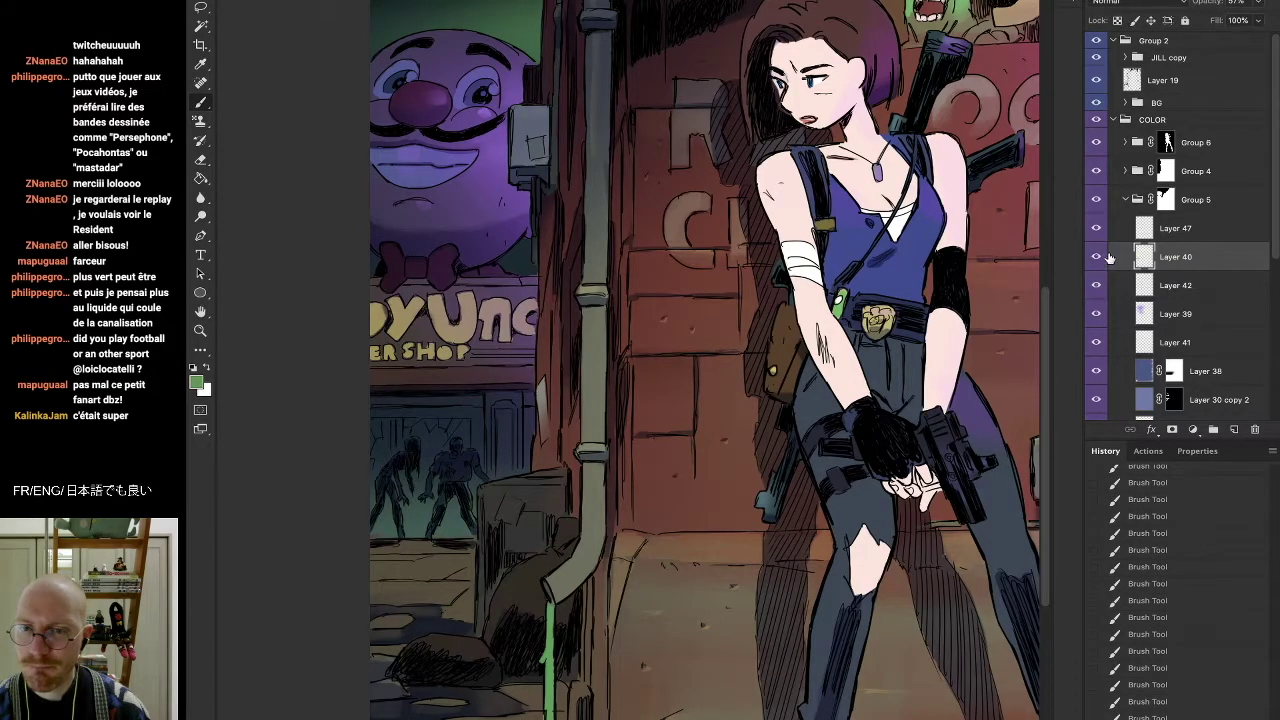
click(1097, 258)
click(1098, 258)
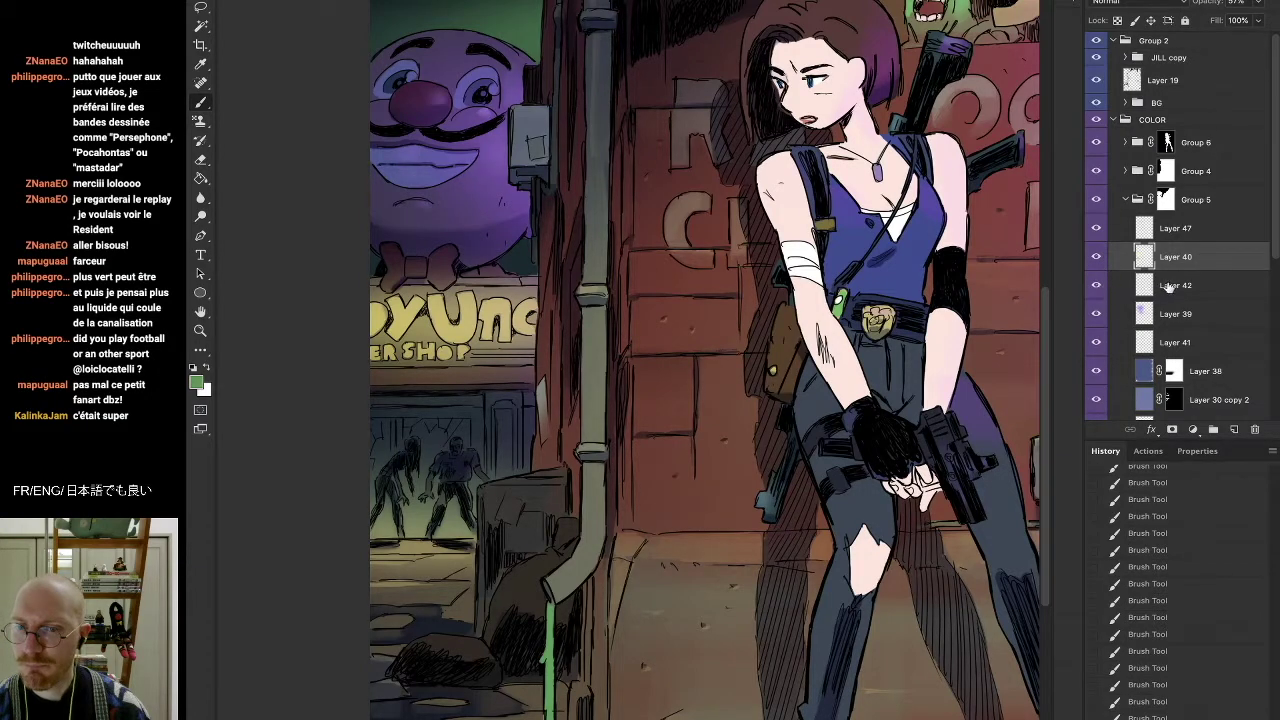
Add a new layer above Layer 42 and paint green skin on the zombie nearest the drainpipe, trimming it with the eraser
click(1167, 288)
click(1234, 429)
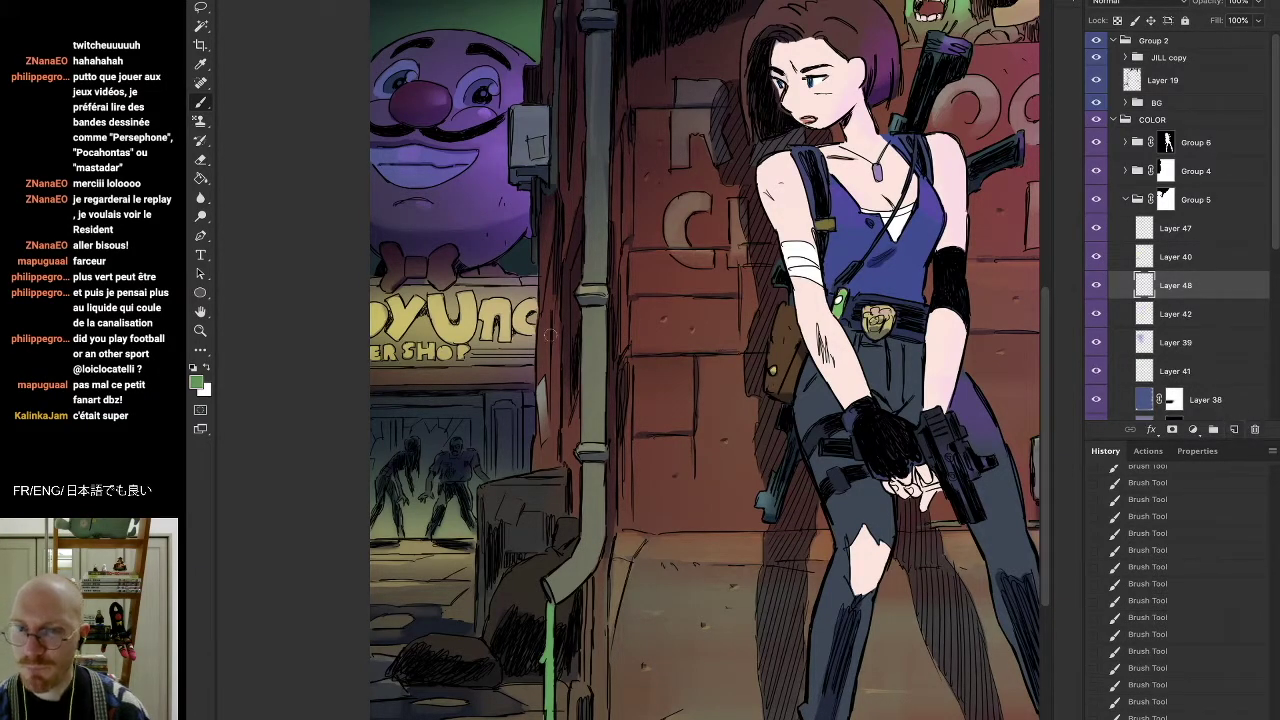
mouse_move(431, 487)
mouse_down()
mouse_move(503, 462)
mouse_move(460, 448)
mouse_up()
key(e)
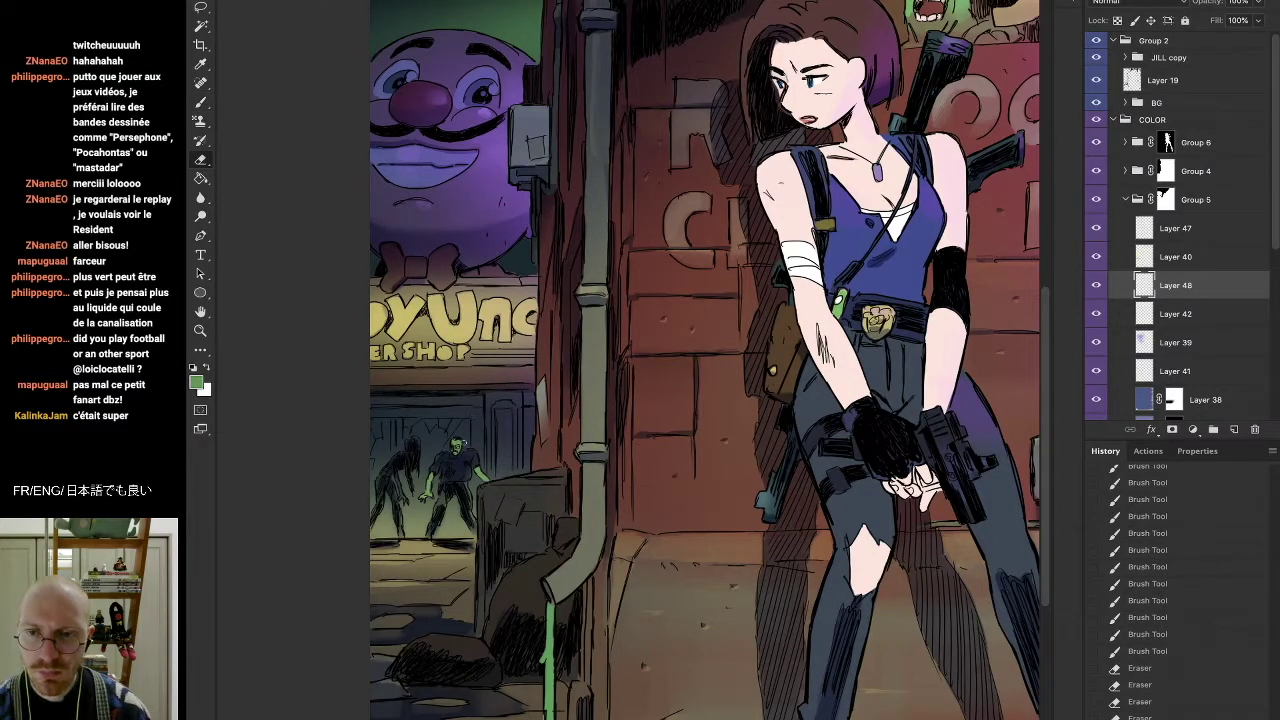
mouse_move(457, 446)
mouse_down()
mouse_move(510, 462)
mouse_move(475, 465)
mouse_move(499, 483)
mouse_move(446, 471)
mouse_move(485, 483)
mouse_up()
key(b)
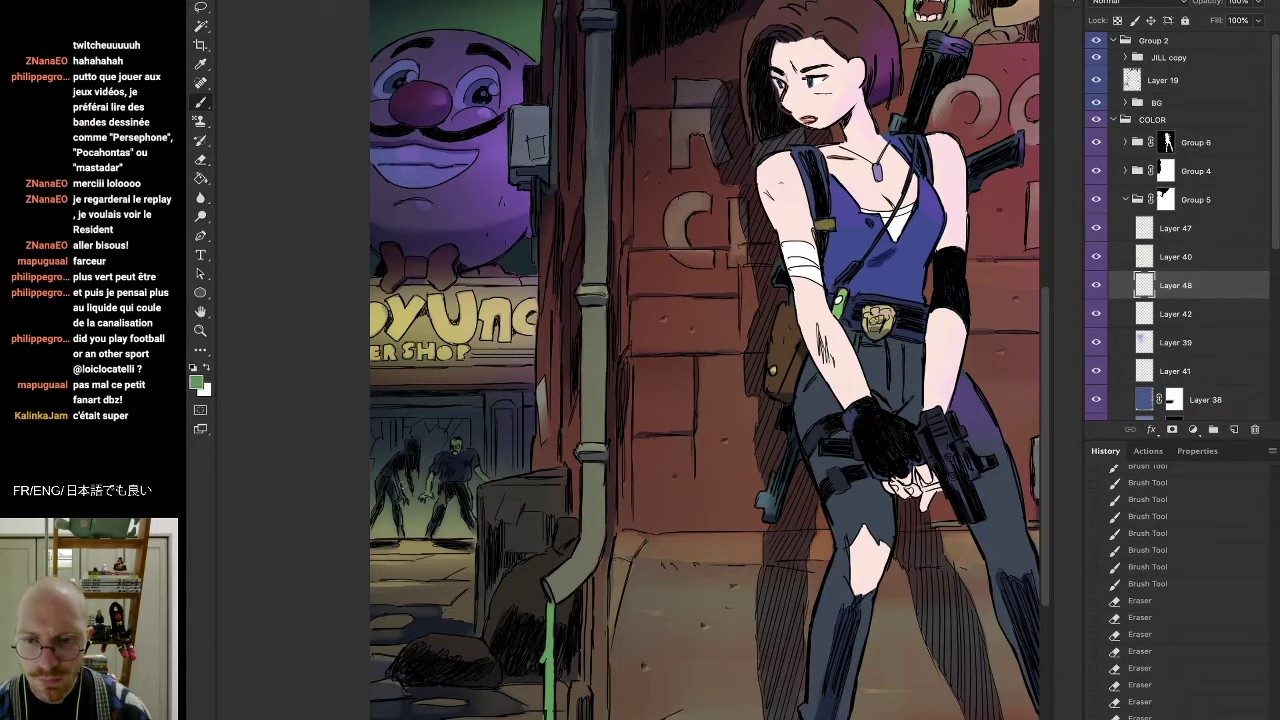
Paint green skin touches on the other zombie on Layer 48, refining both zombies' color with the eraser
click(398, 480)
mouse_move(399, 488)
mouse_down()
mouse_move(402, 502)
mouse_move(427, 496)
mouse_move(402, 536)
mouse_up()
key(e)
key(b)
key(e)
mouse_move(400, 484)
mouse_down()
mouse_move(404, 498)
mouse_move(428, 492)
mouse_up()
key(b)
key(e)
drag(457, 443, 468, 442)
key(b)
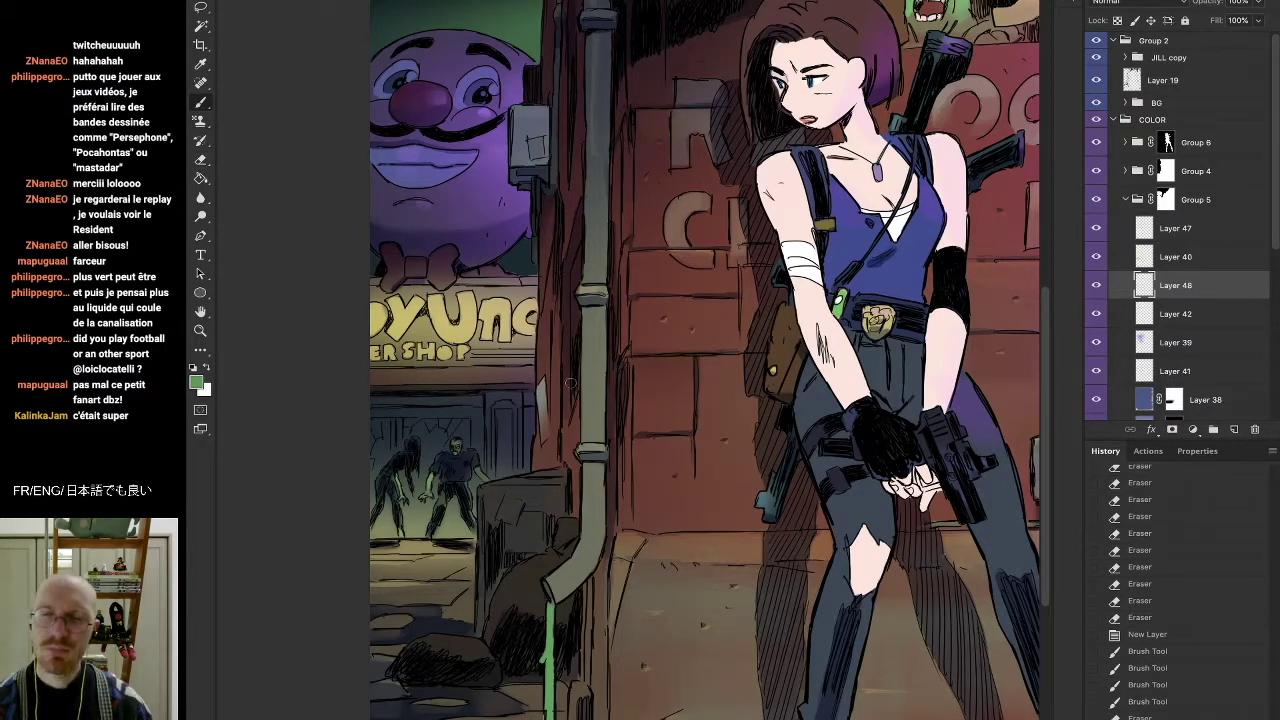
Compare the picture with Layers 40, 47 and 42 each hidden and shown, and return to Layer 48
click(1097, 256)
click(1098, 256)
click(1098, 231)
click(1096, 228)
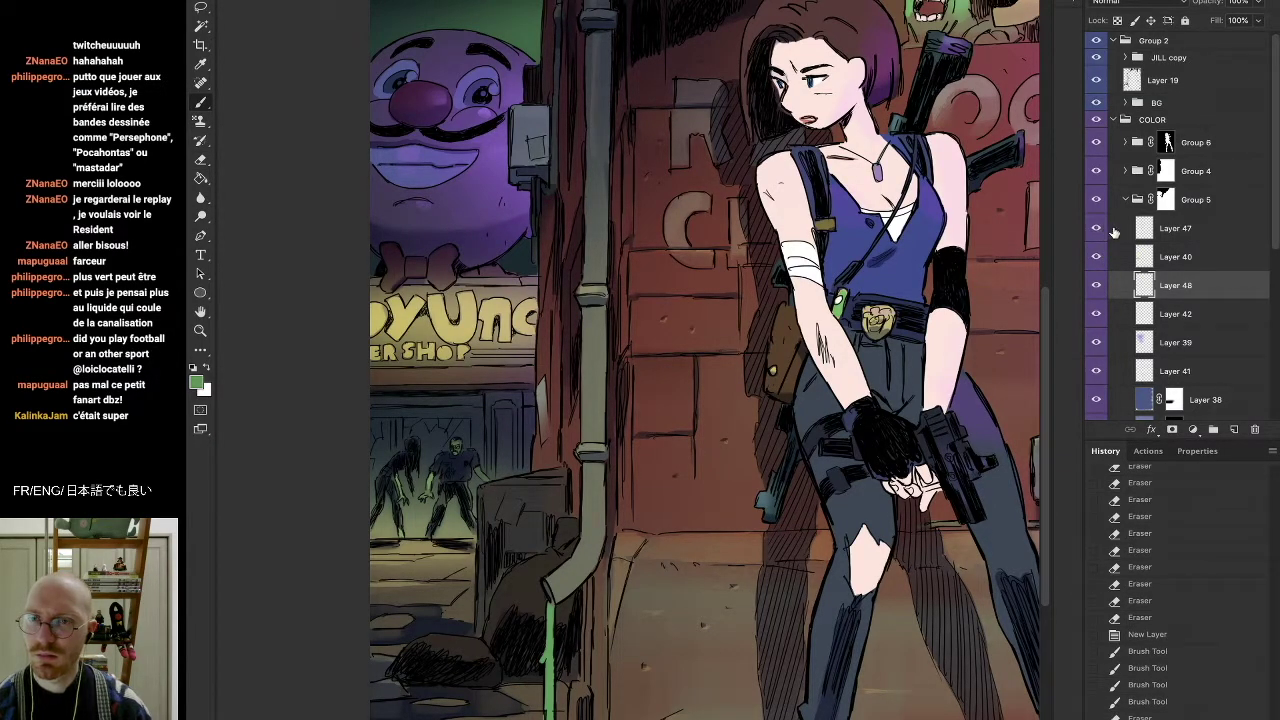
click(1098, 314)
click(1098, 314)
click(1186, 314)
click(1176, 284)
Sample a purple from the clown as the brush color for Layer 48
alt+click(492, 104)
key(h)
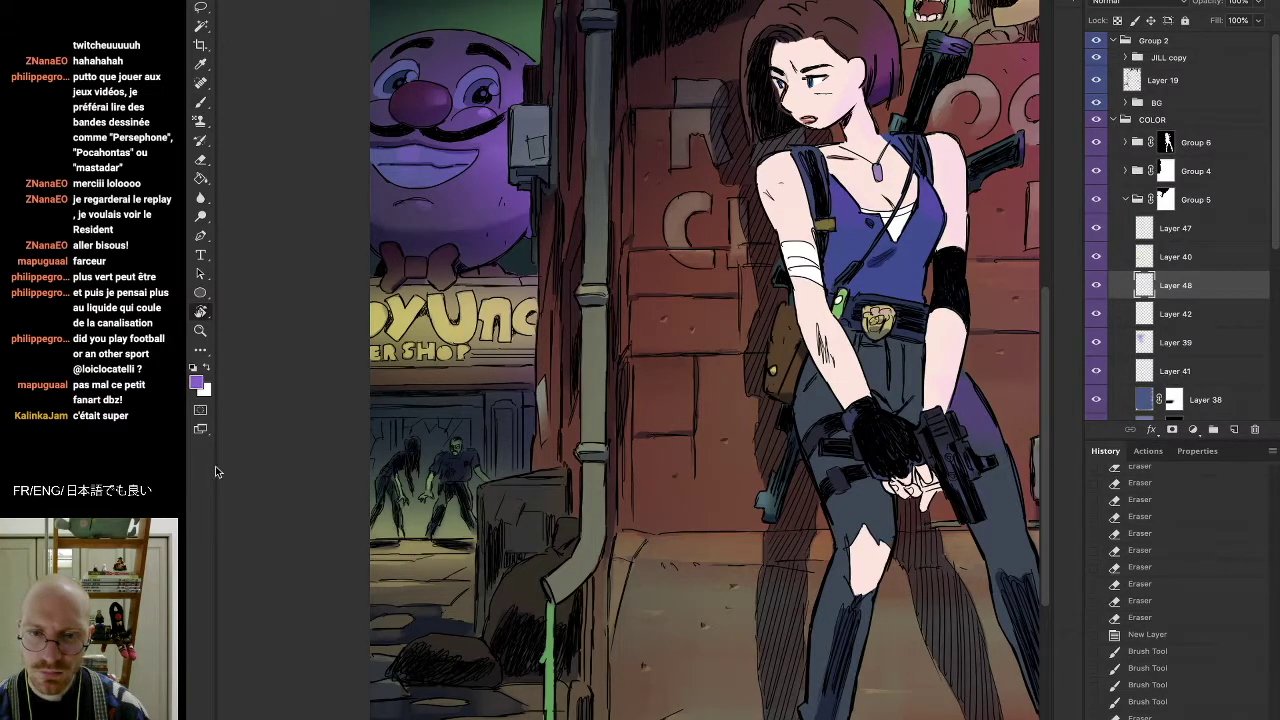
key(b)
right_click(449, 458)
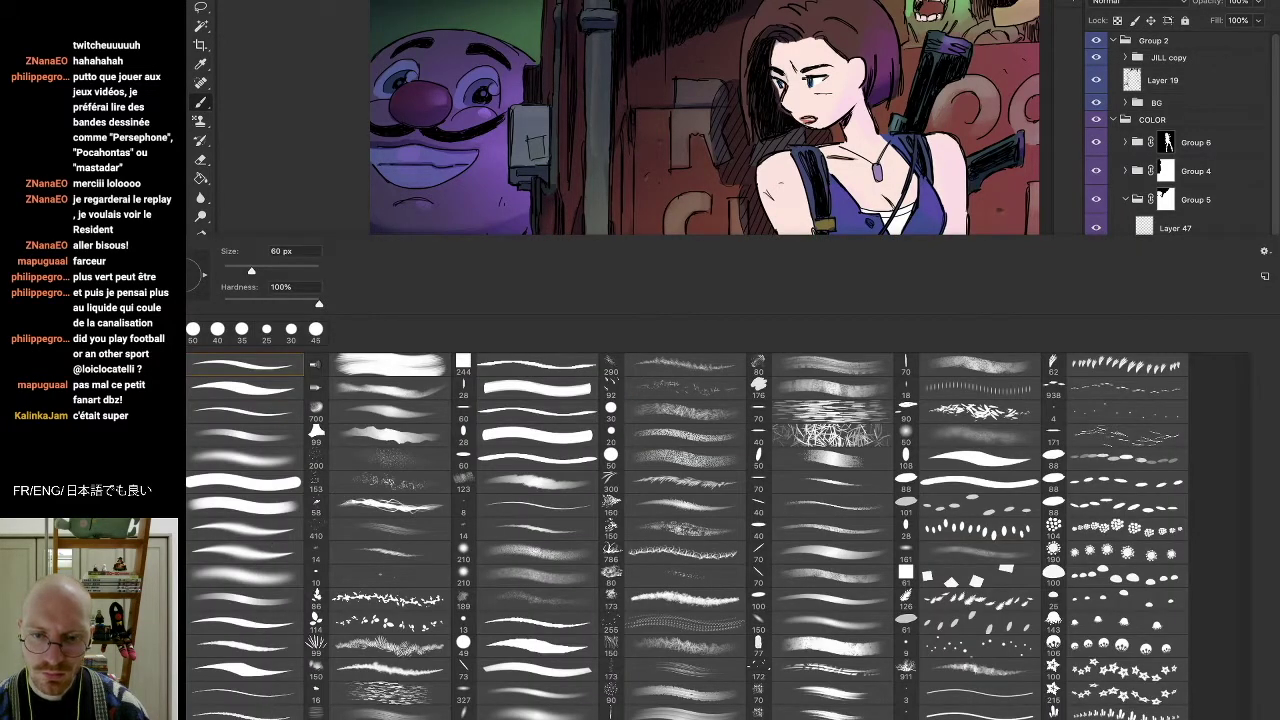
key(Escape)
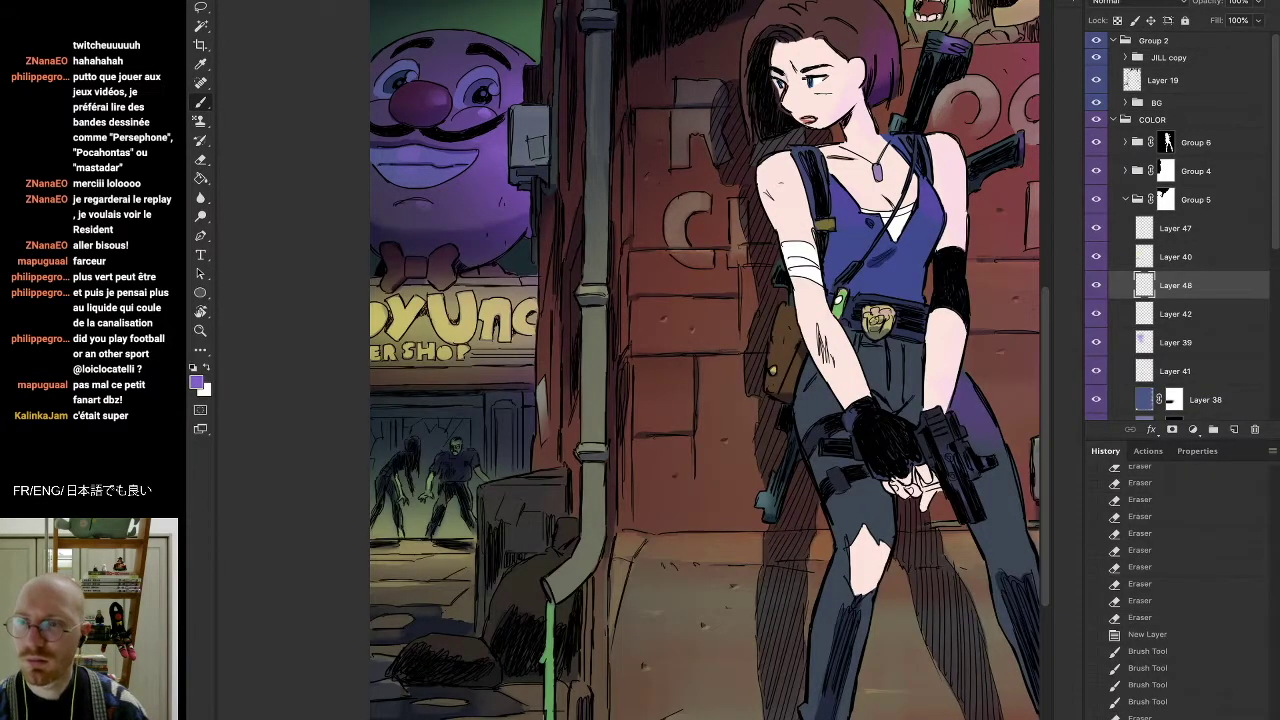
key(i)
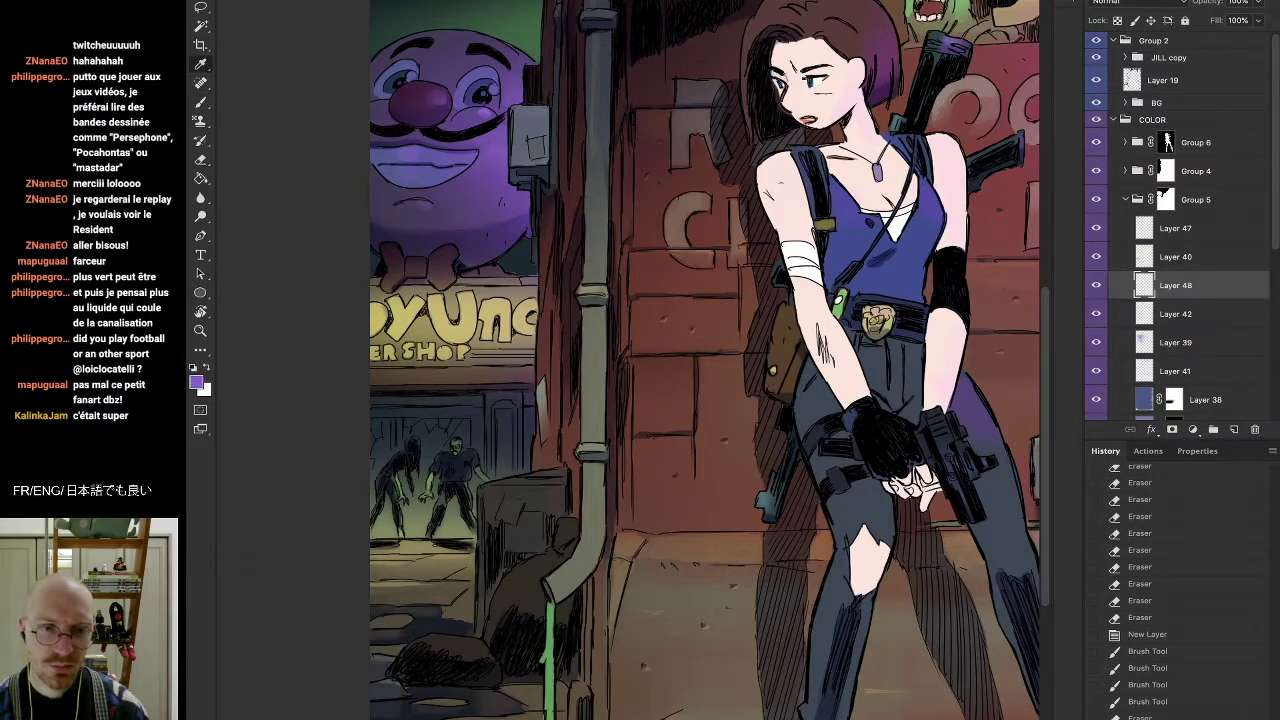
key(b)
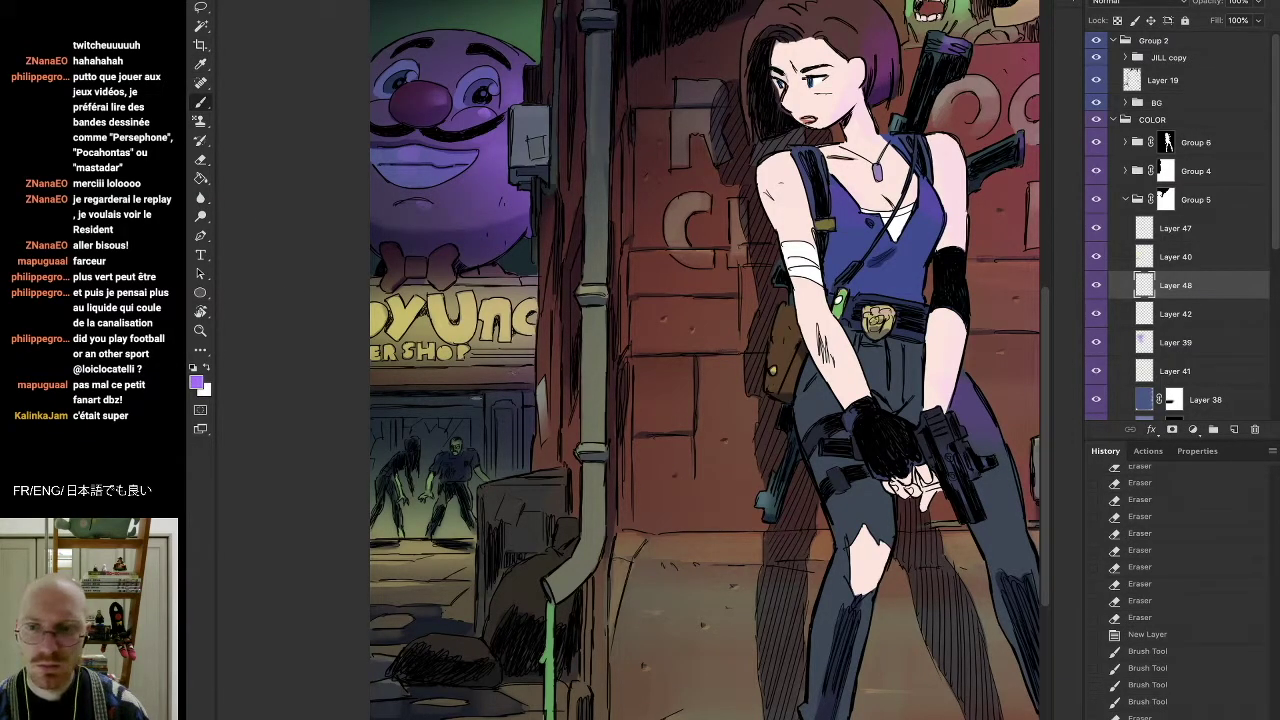
Paint purple light along the head and shoulder of the zombie nearest the drainpipe on Layer 48, with the canvas rotated
mouse_move(459, 456)
mouse_down()
mouse_move(483, 500)
mouse_move(651, 586)
mouse_move(763, 511)
mouse_up()
key(ctrl+z)
key(r)
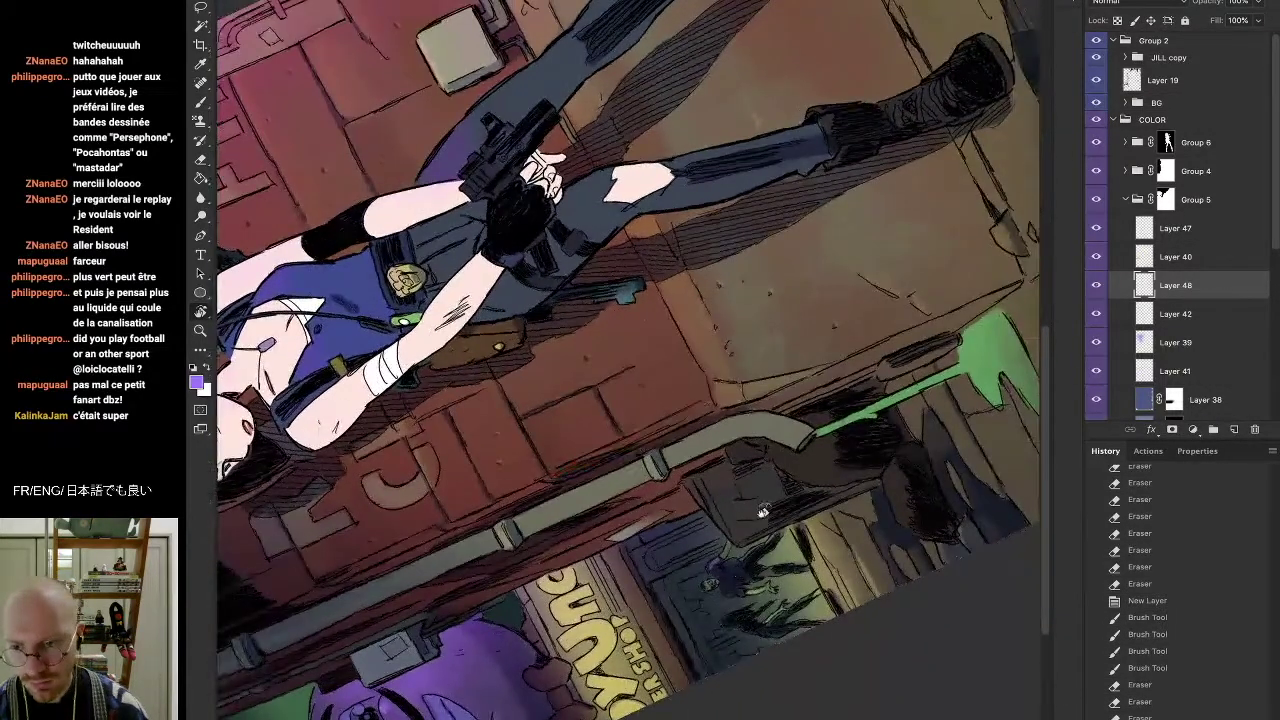
key(b)
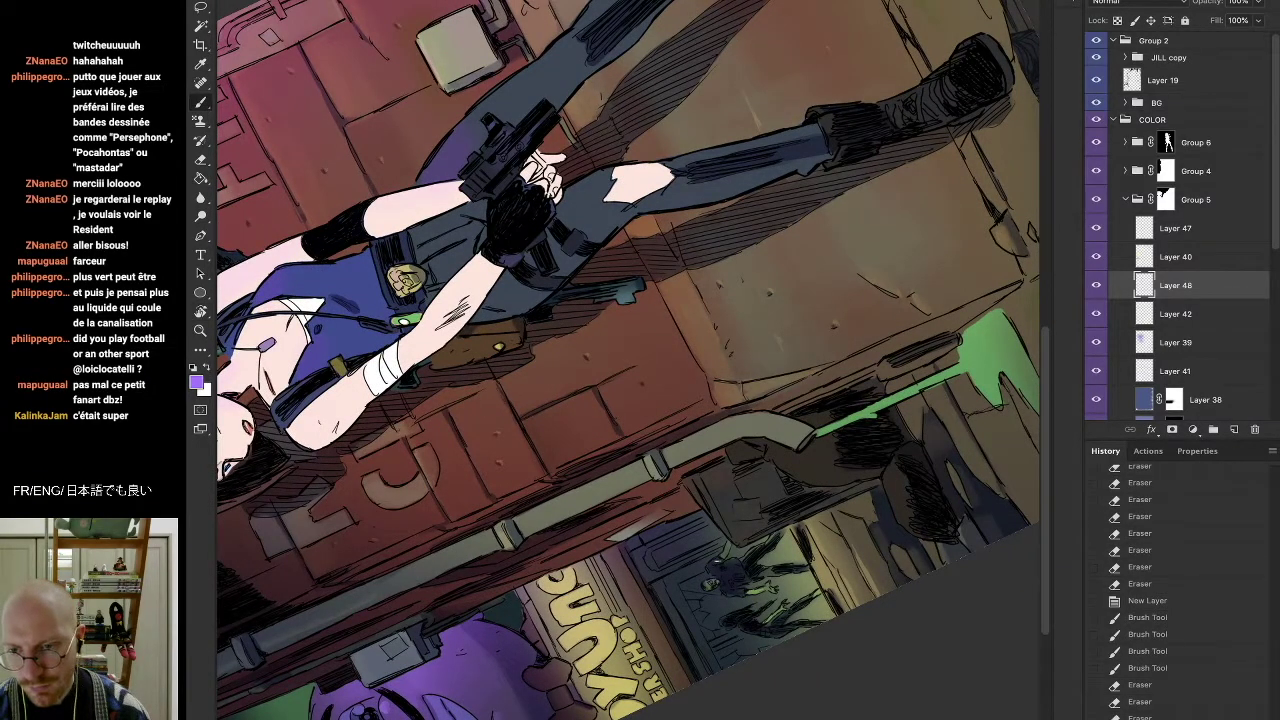
mouse_move(718, 558)
mouse_down()
mouse_move(740, 568)
mouse_move(704, 567)
mouse_up()
key(e)
key(b)
key(e)
key(b)
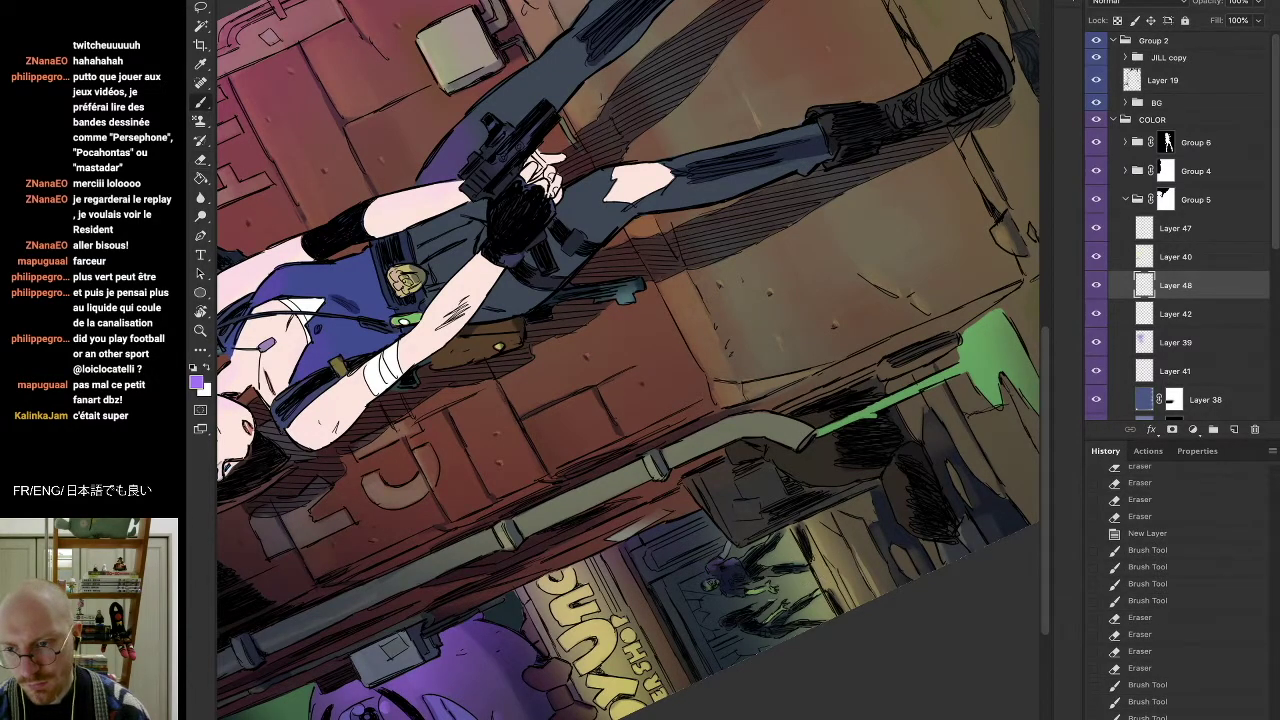
Add purple light strokes to the other zombie and the nearer one's edge, and return the canvas to upright
drag(724, 624, 760, 618)
key(e)
key(b)
mouse_move(728, 548)
mouse_down()
mouse_move(744, 545)
mouse_move(546, 556)
mouse_move(519, 543)
mouse_up()
key(r)
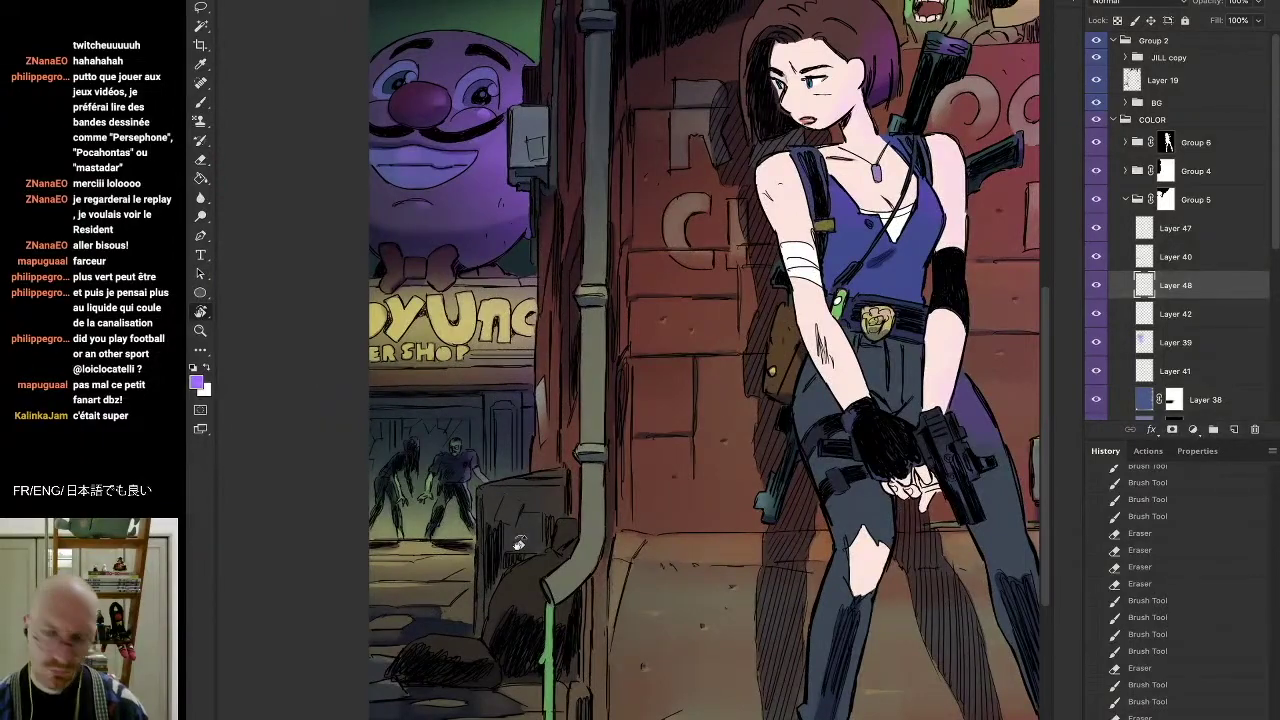
Reset the foreground and background colors to default and examine the whole illustration at different magnifications
scroll(519, 543, down, 3)
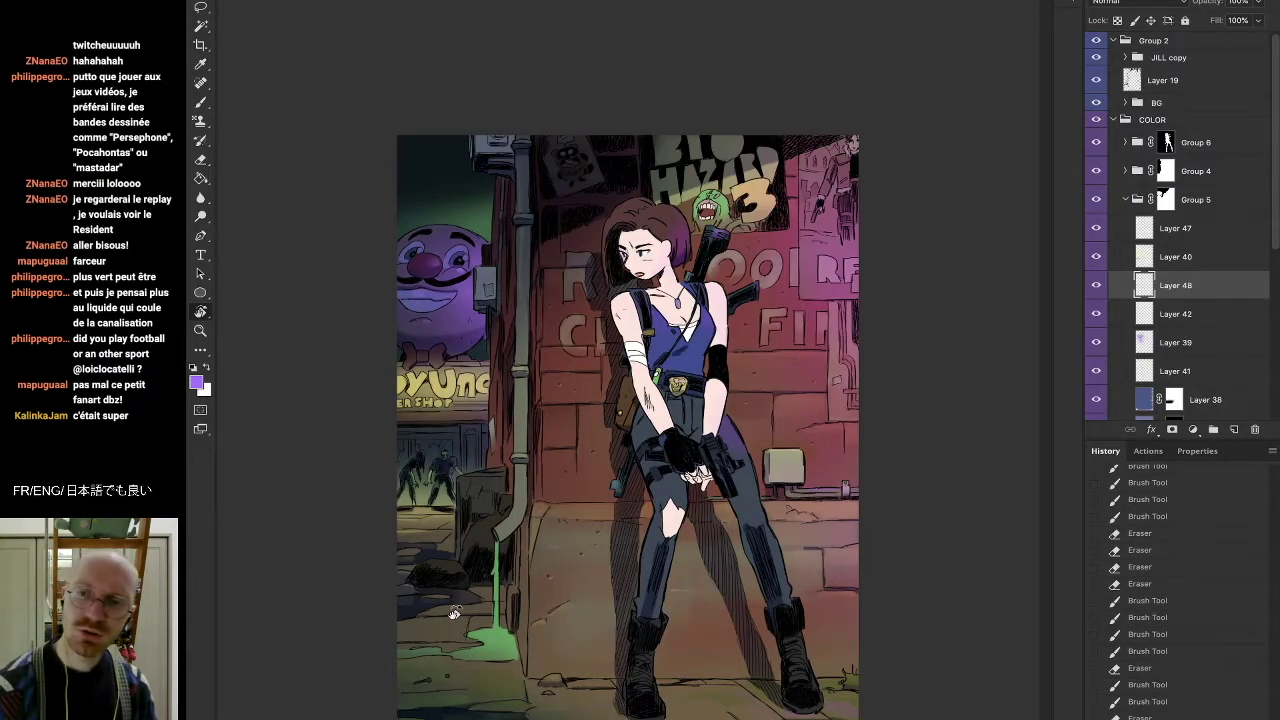
click(194, 368)
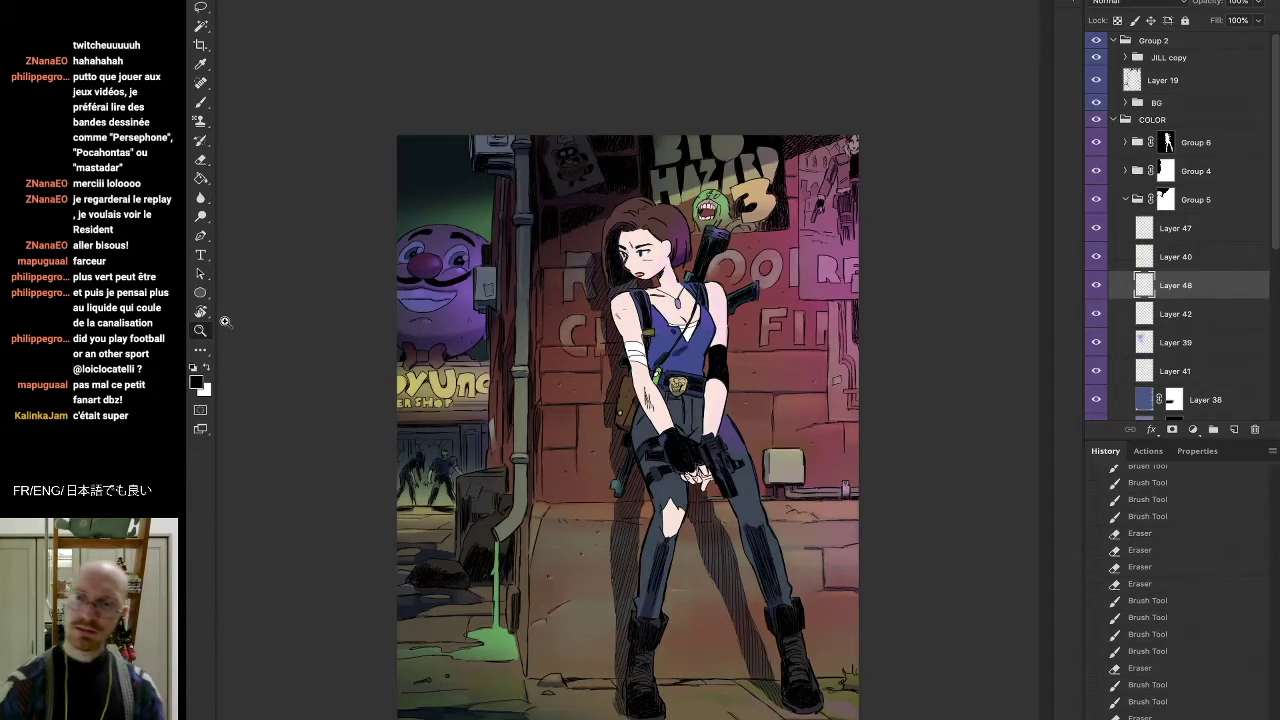
key(ctrl+plus)
key(ctrl+plus)
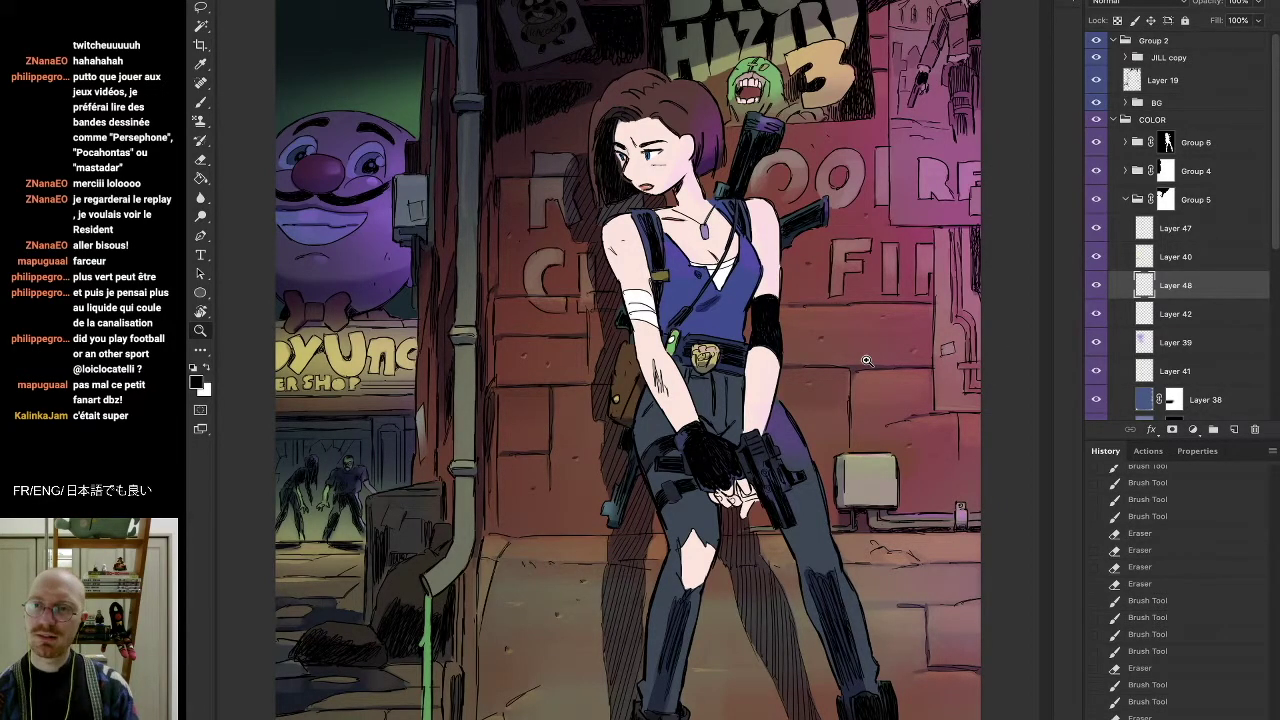
key(ctrl+minus)
key(ctrl+minus)
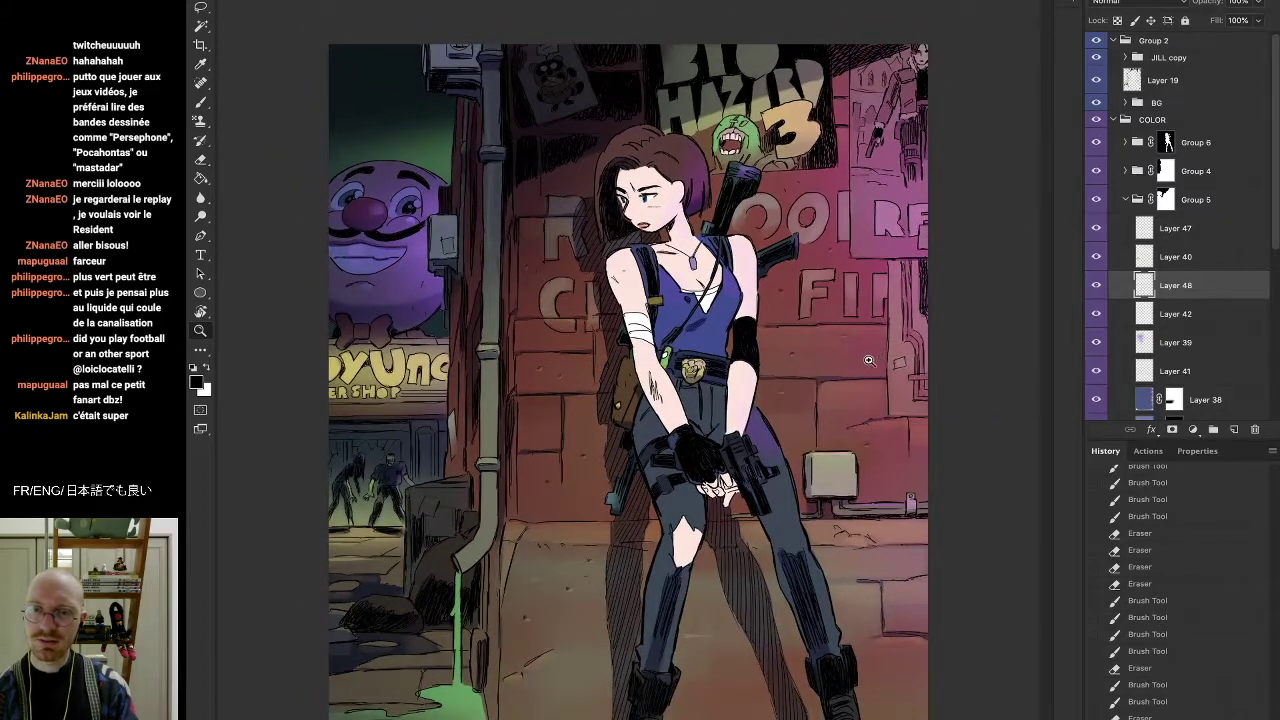
key(ctrl+plus)
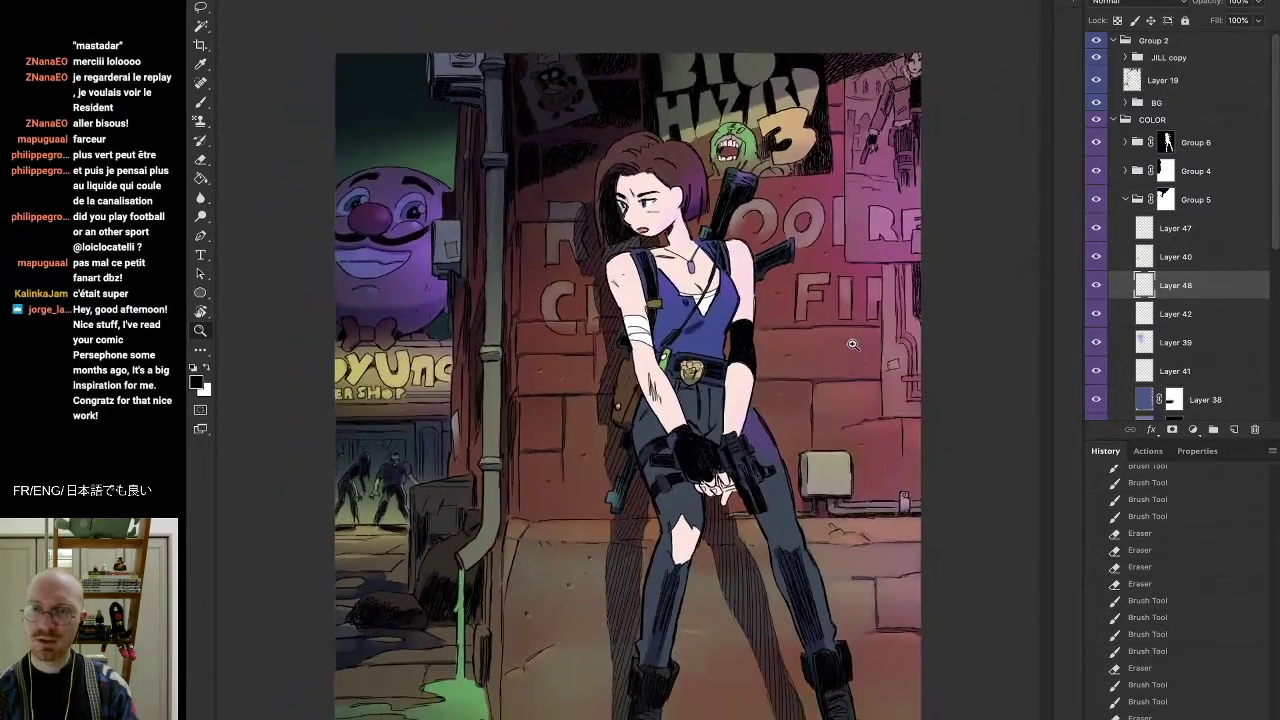
drag(852, 344, 838, 353)
mouse_move(785, 411)
mouse_down()
mouse_move(774, 413)
mouse_move(801, 403)
mouse_up()
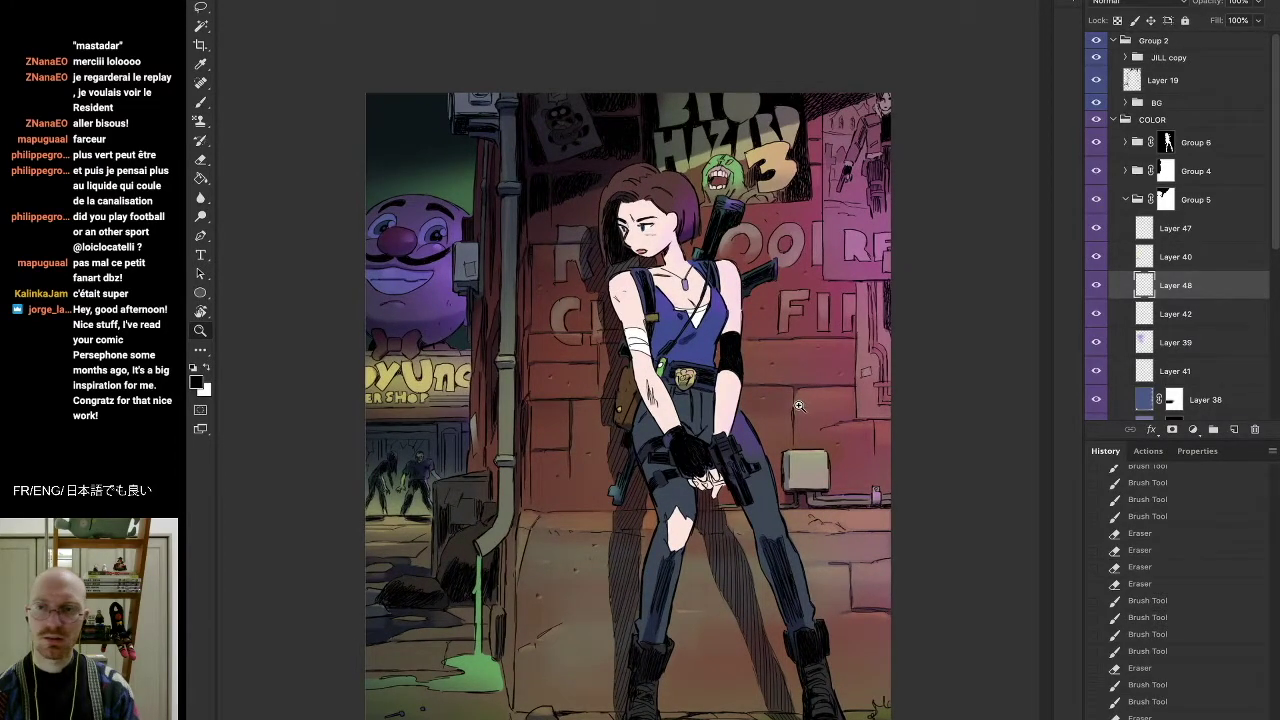
key(ctrl+plus)
key(ctrl+minus)
key(ctrl+plus)
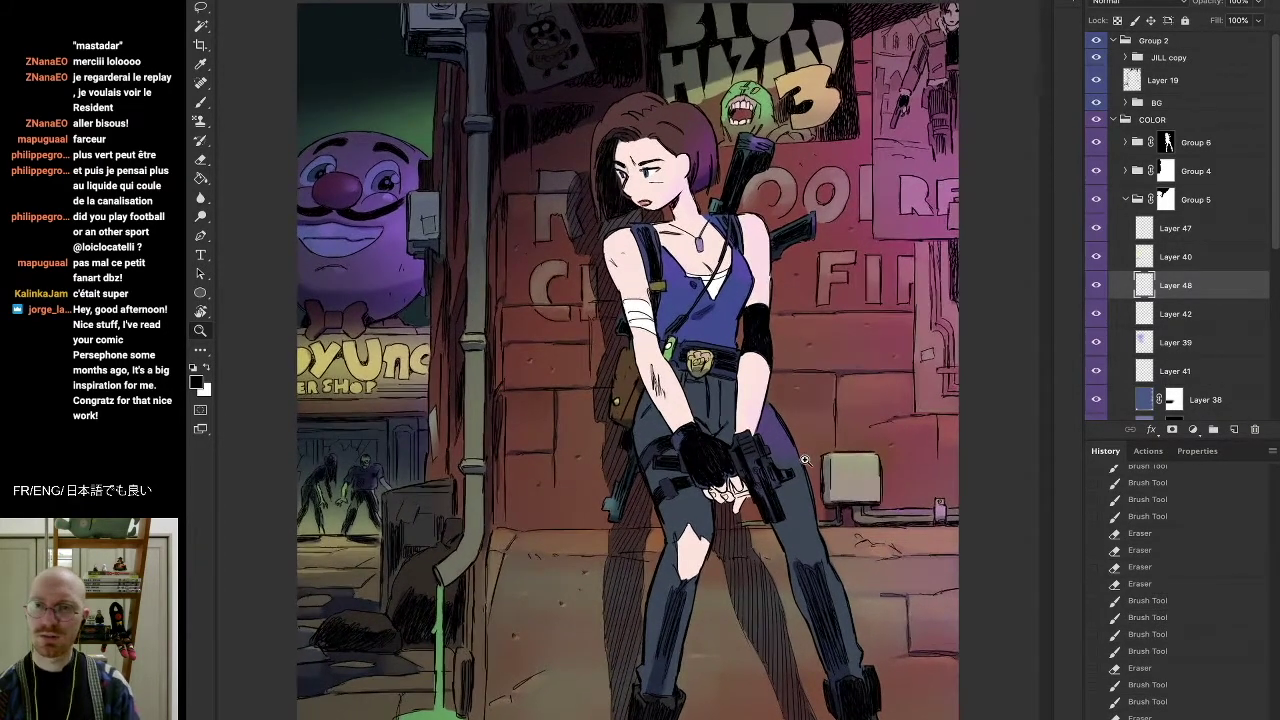
key(ctrl+minus)
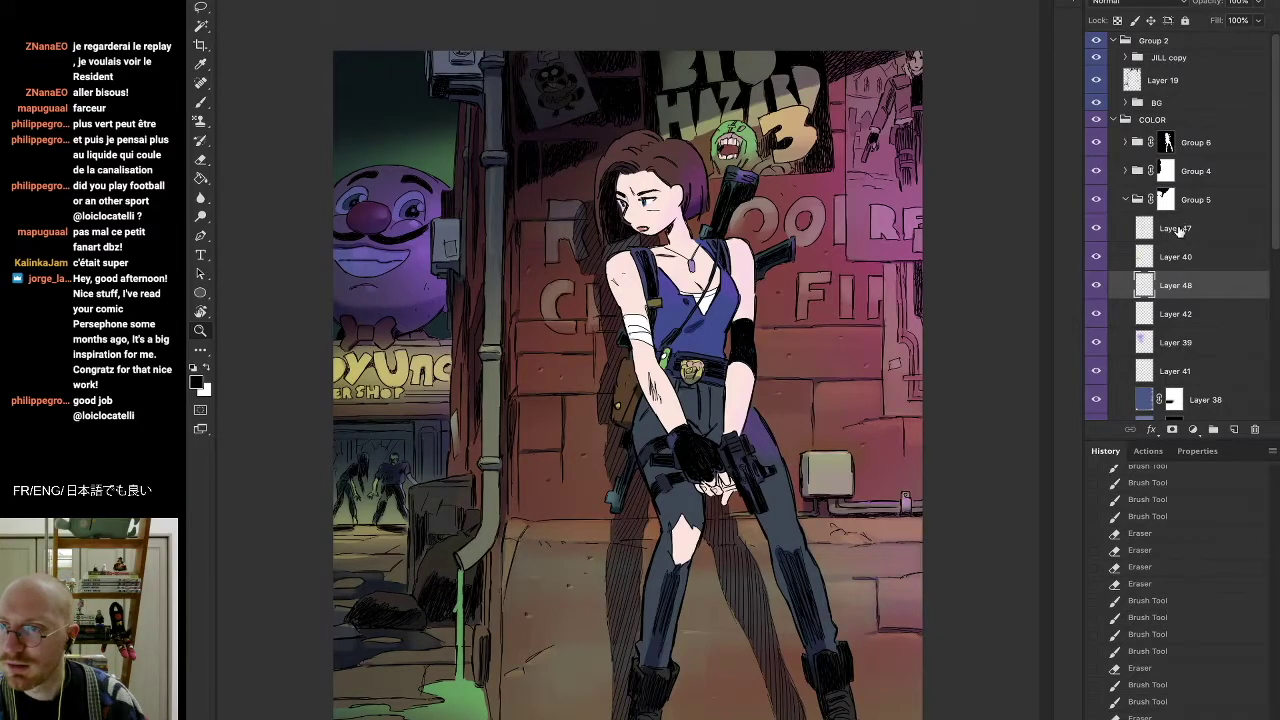
Paint dark grey on Layer 28 in Group 4 over the wall edge beside the dripping green slime, refining with the eraser
click(1130, 172)
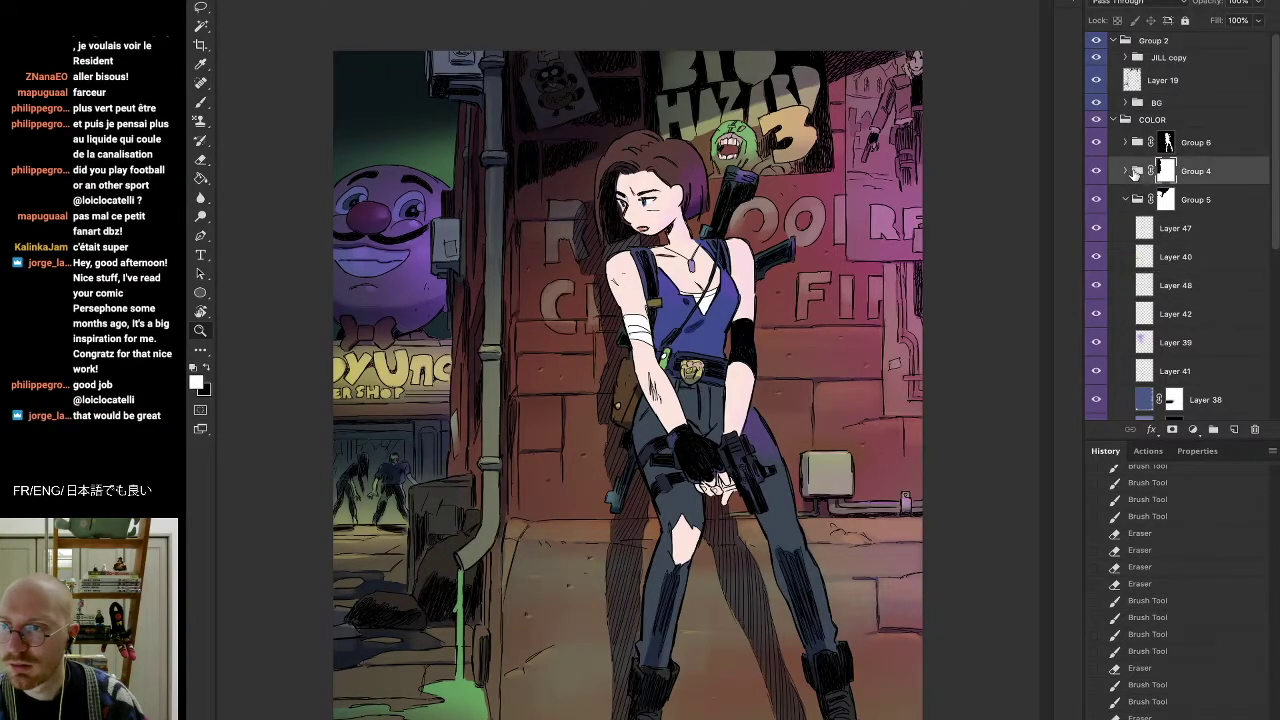
click(1126, 172)
click(1187, 317)
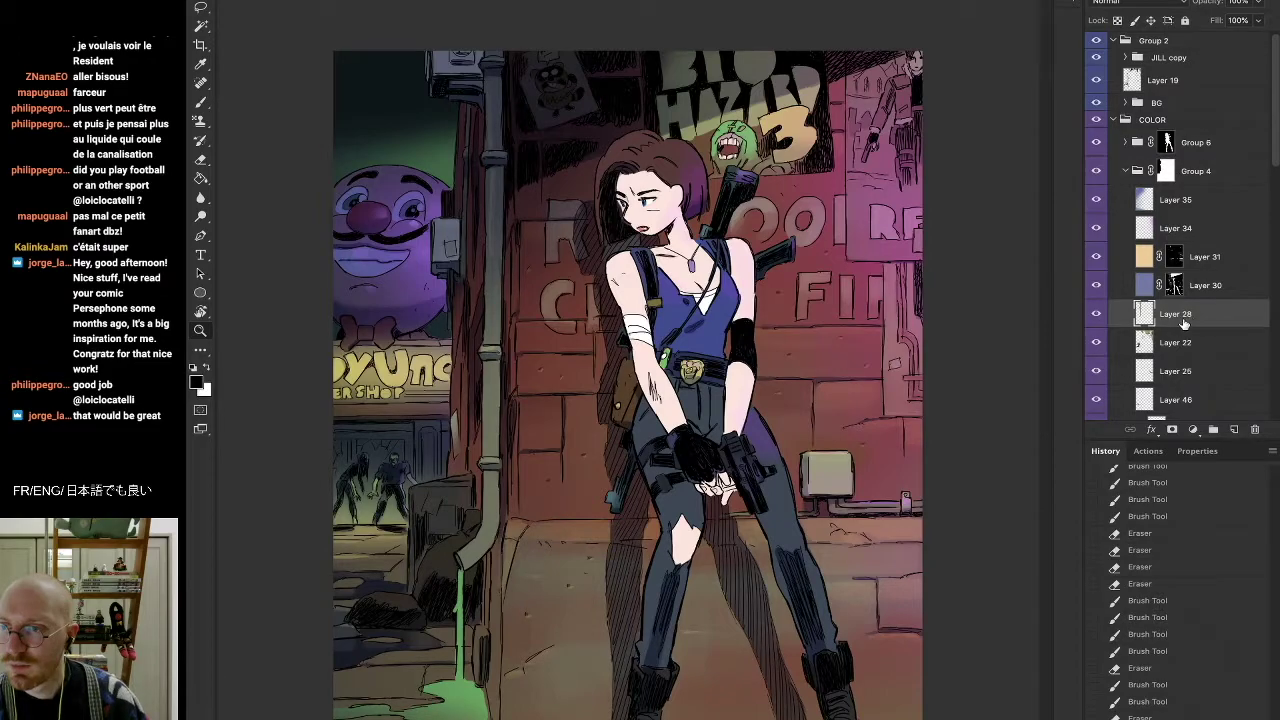
key(b)
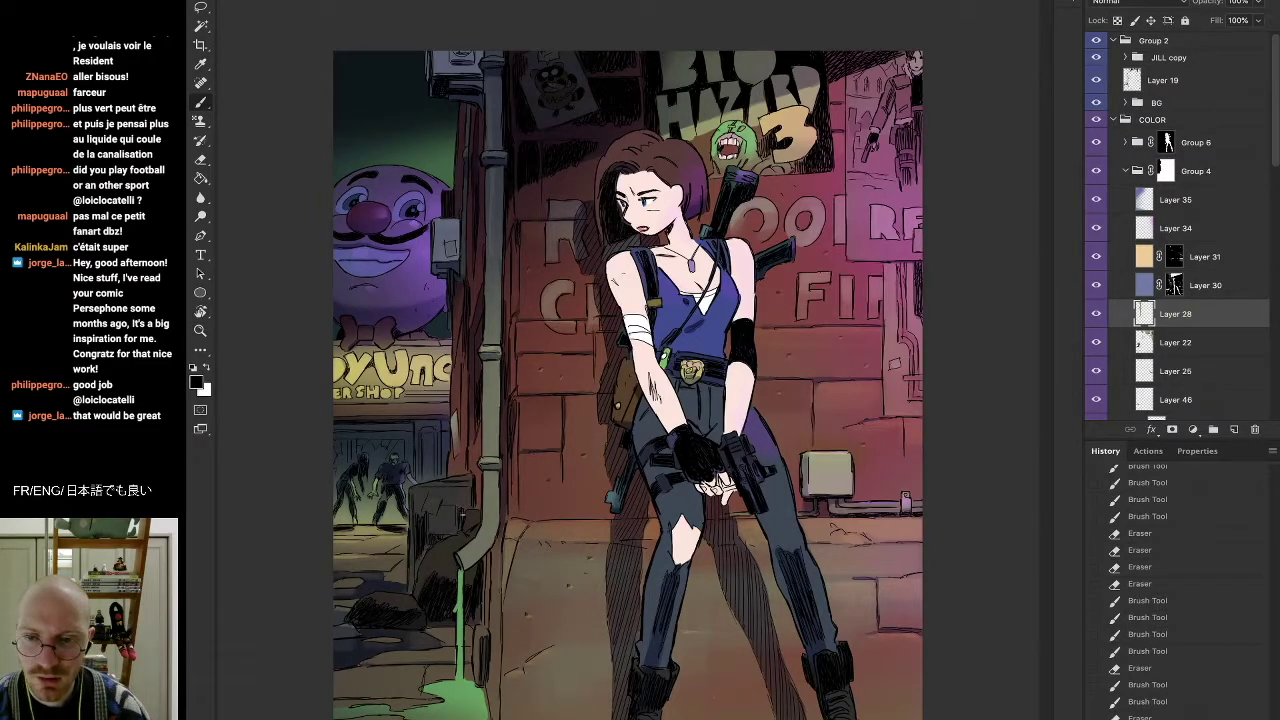
mouse_move(477, 628)
mouse_down()
mouse_move(479, 683)
mouse_move(485, 647)
mouse_up()
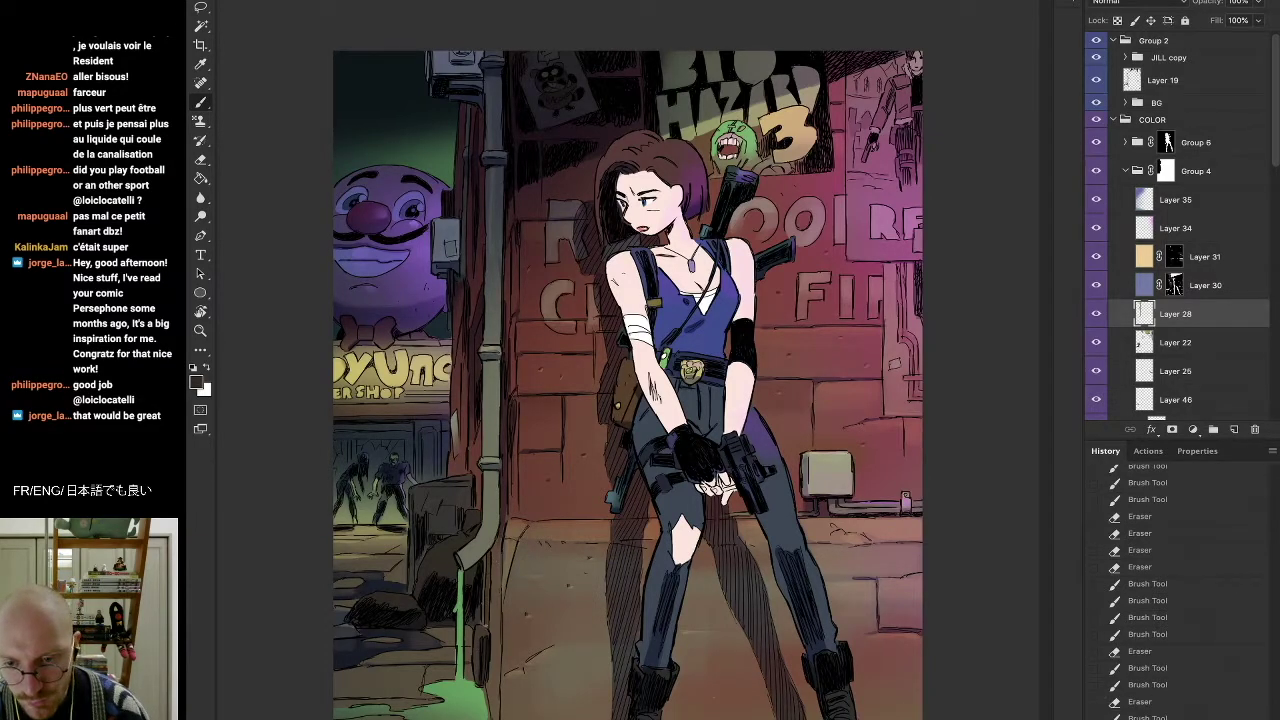
drag(489, 568, 484, 638)
key(e)
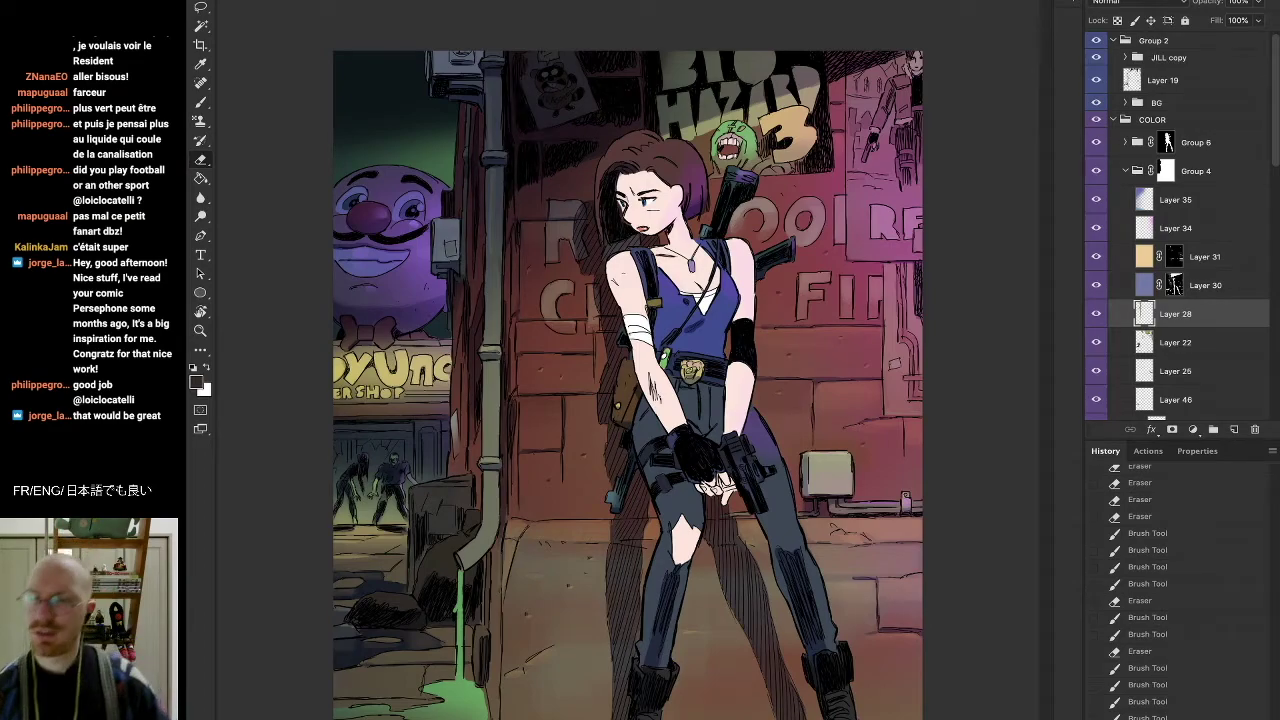
Check what the layers from Layer 23 up to Layer 28 in Group 4 contribute by hiding and showing them in turn
scroll(1180, 250, down, 3)
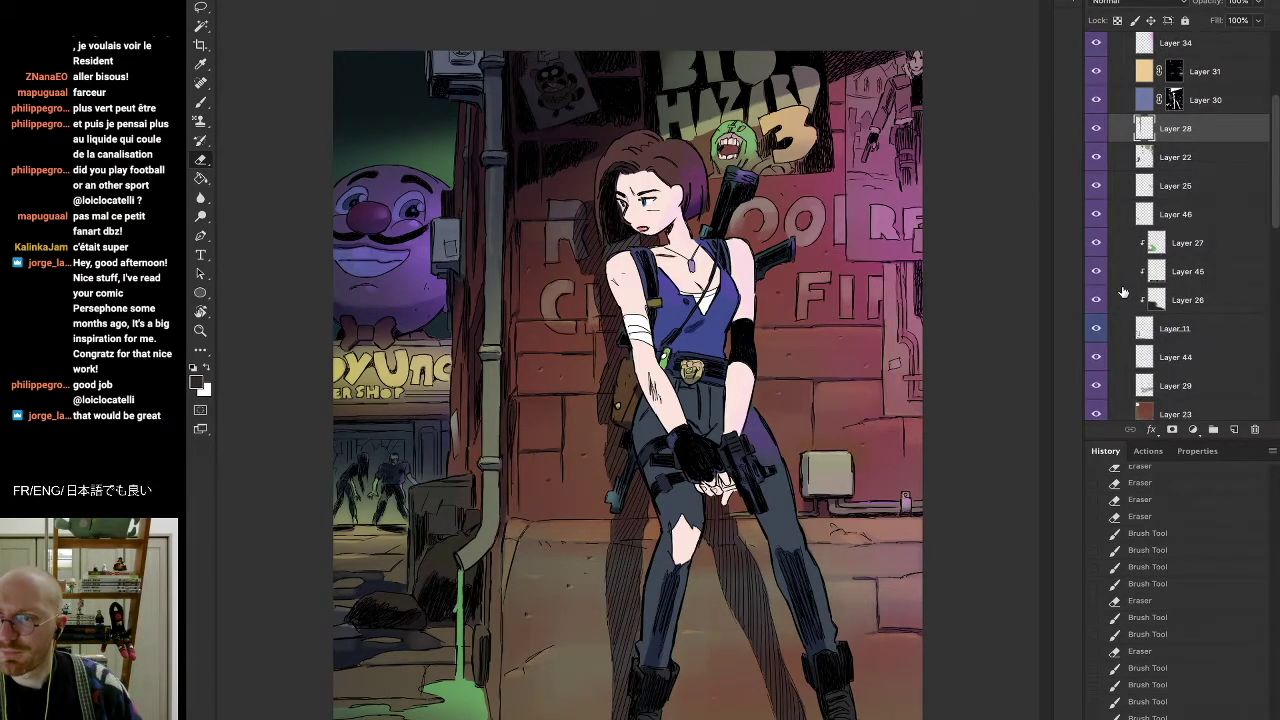
click(1096, 388)
click(1096, 388)
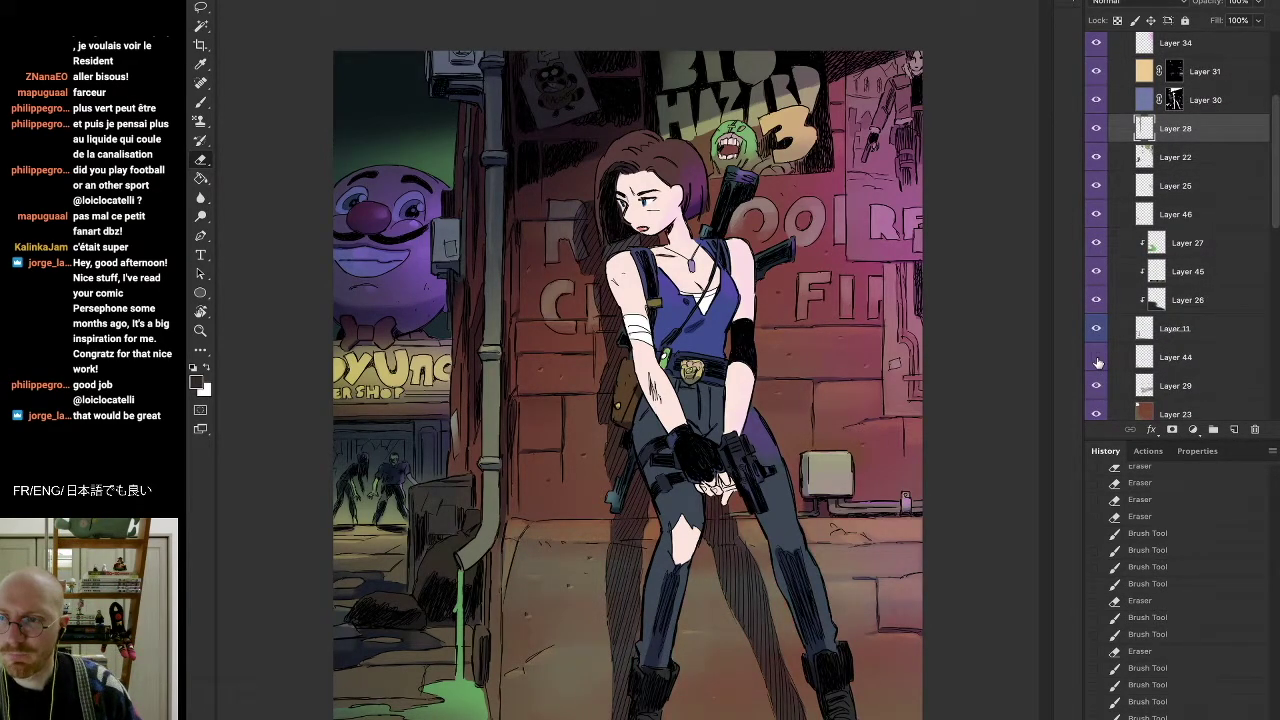
click(1096, 414)
click(1096, 414)
click(1096, 328)
click(1096, 328)
click(1096, 300)
click(1096, 300)
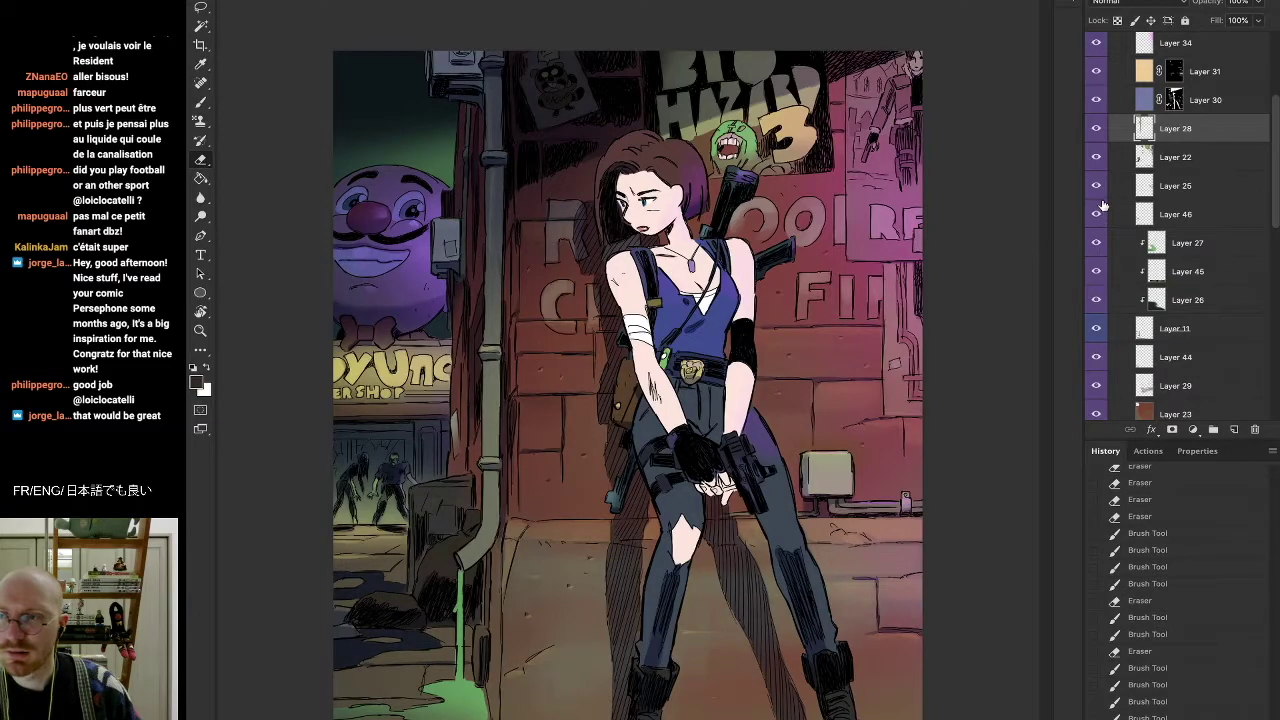
click(1096, 214)
click(1096, 186)
click(1096, 186)
click(1096, 157)
click(1096, 157)
click(1096, 128)
click(1096, 128)
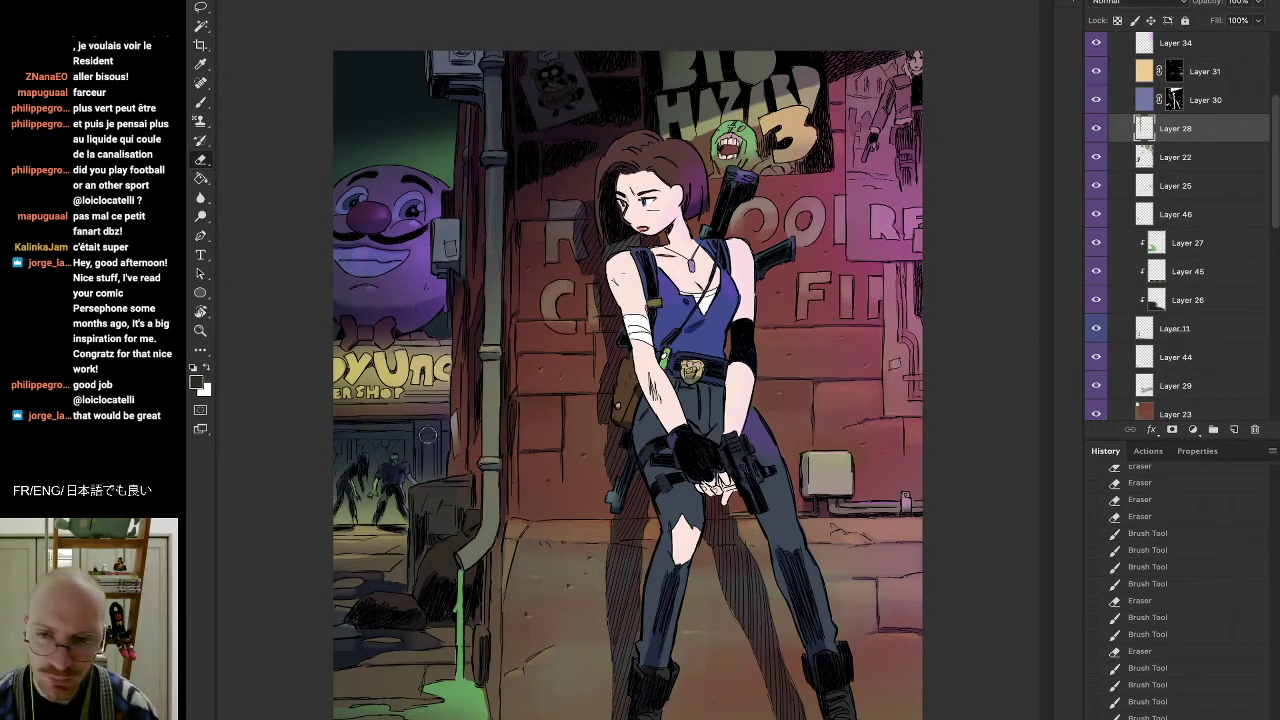
Erase a strip of Layer 28 along the wall edge beside the zombies, and compare the layer hidden and shown
drag(456, 411, 457, 448)
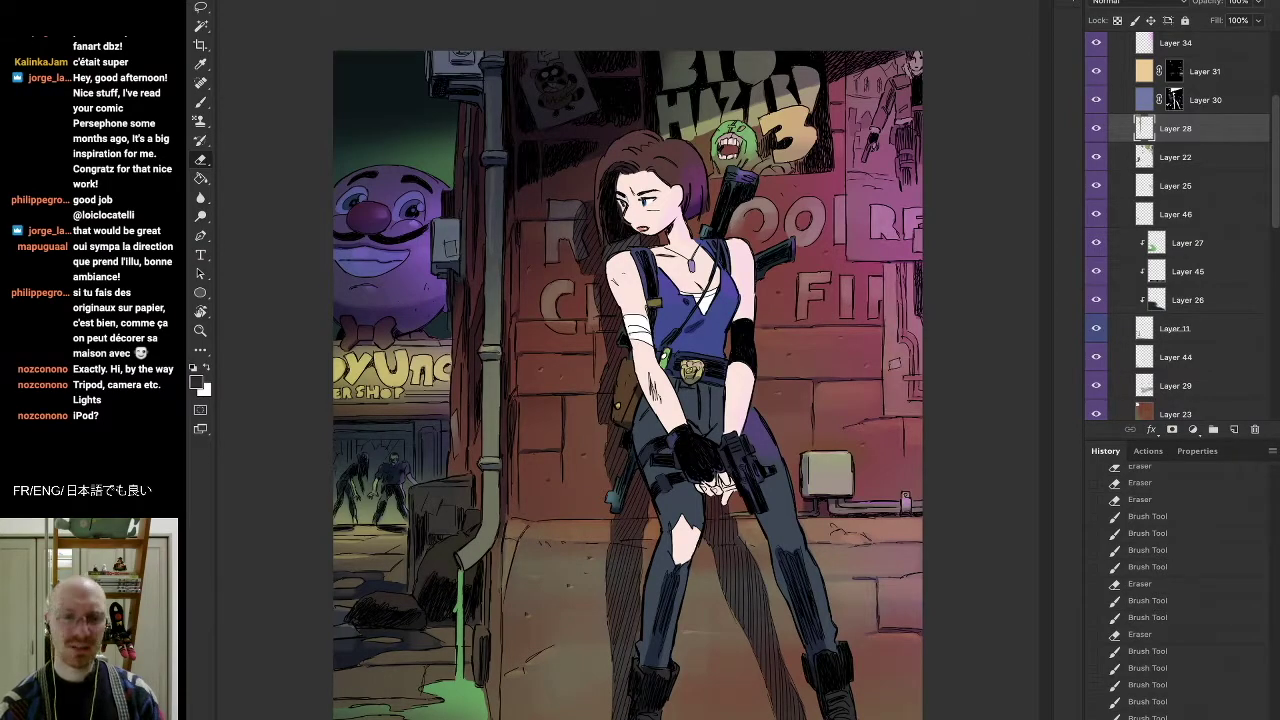
key(space)
drag(633, 486, 730, 345)
click(1096, 128)
click(1096, 128)
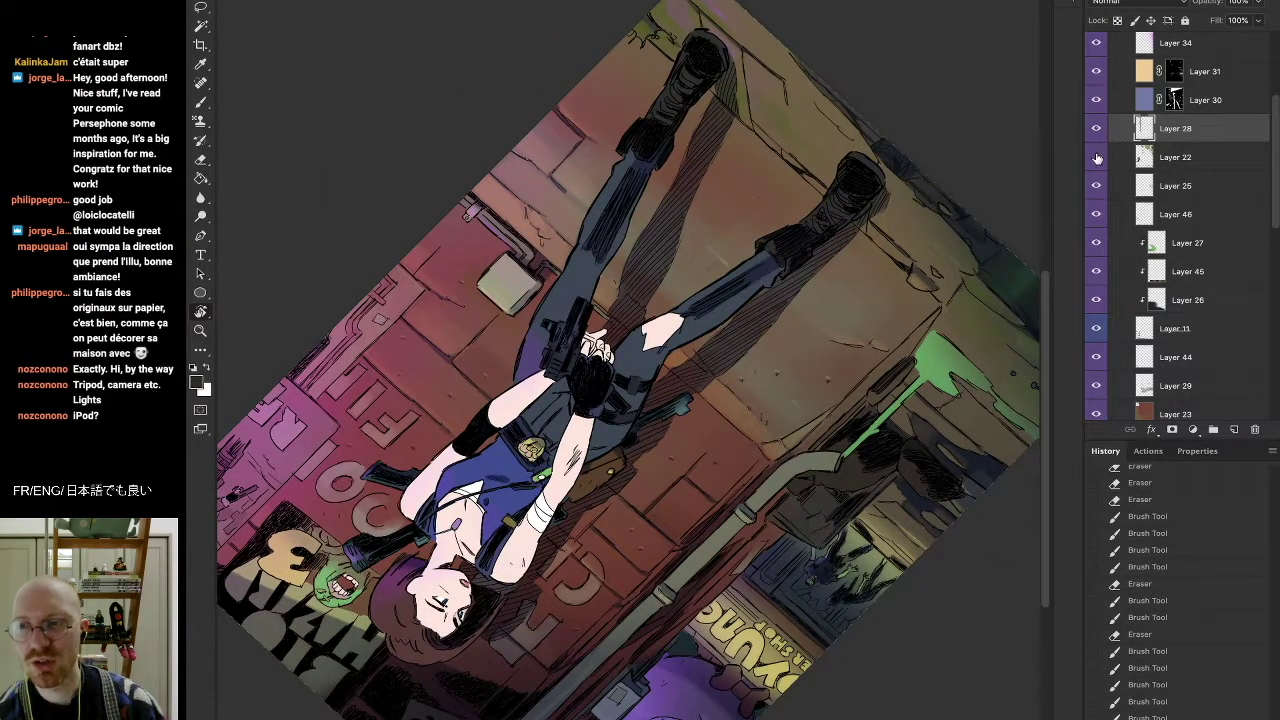
Check what Layer 22, Group 4 and Group 6 each contribute by hiding and showing them in turn
click(1096, 157)
click(1096, 157)
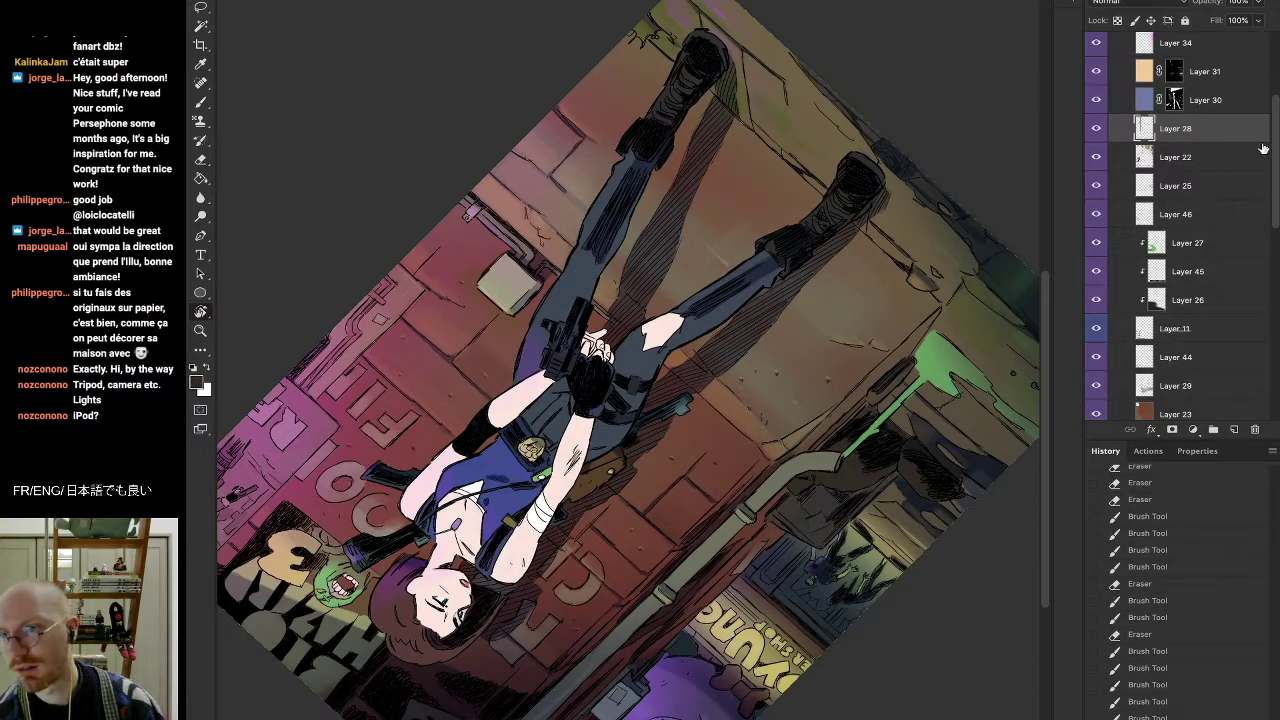
scroll(1262, 148, up, 3)
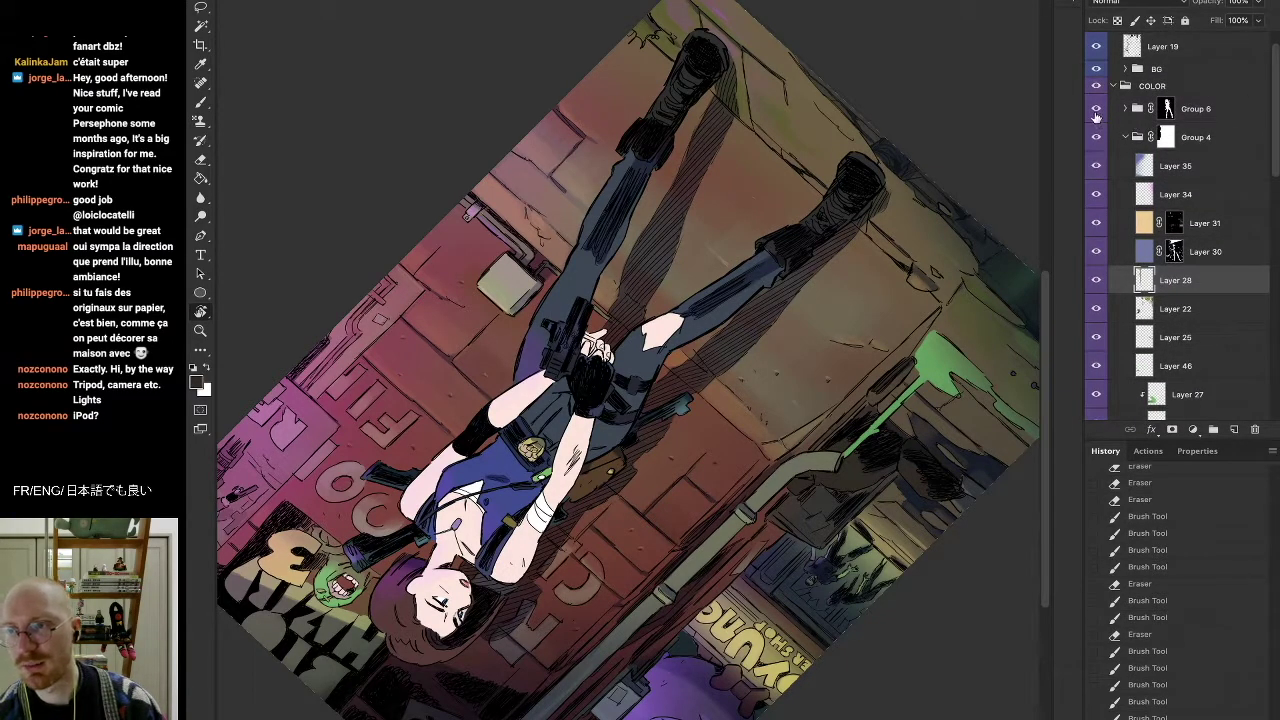
click(1096, 137)
click(1096, 137)
click(1096, 108)
click(1096, 108)
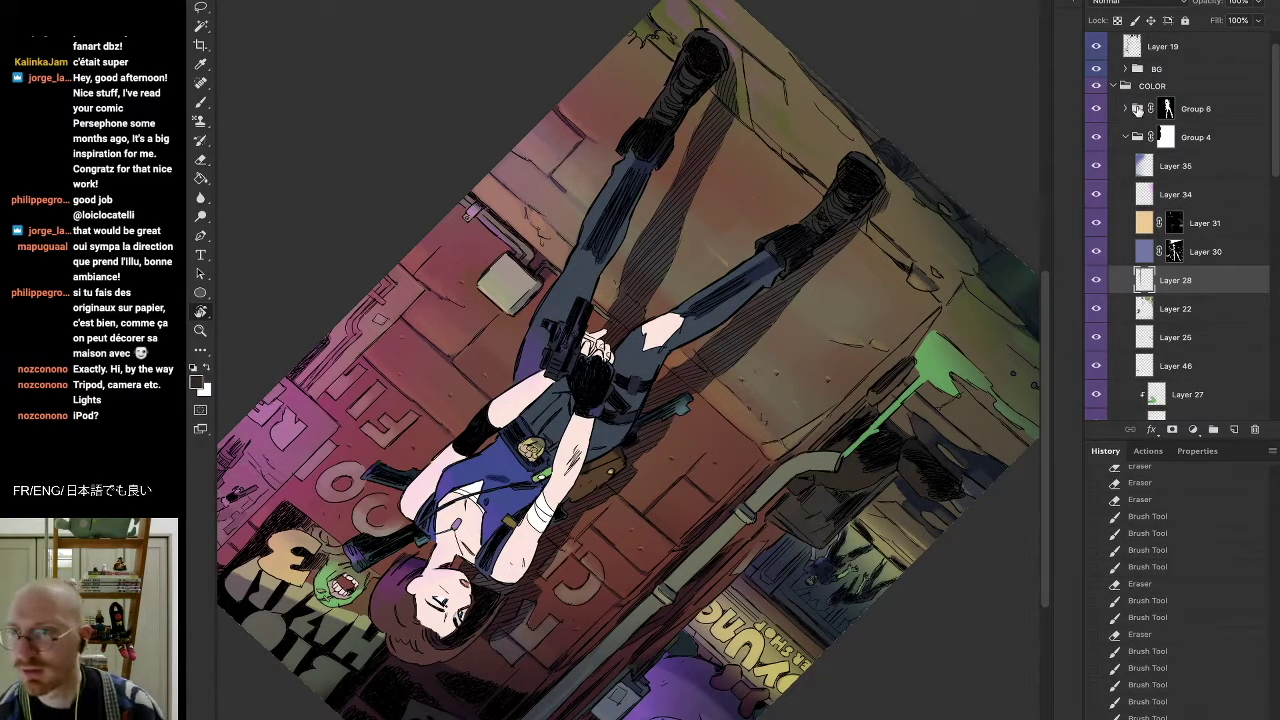
Paint dark blue touches between the gun and the woman's hands on Layer 4 in Group 6, and return the canvas to upright
click(1126, 109)
click(1183, 165)
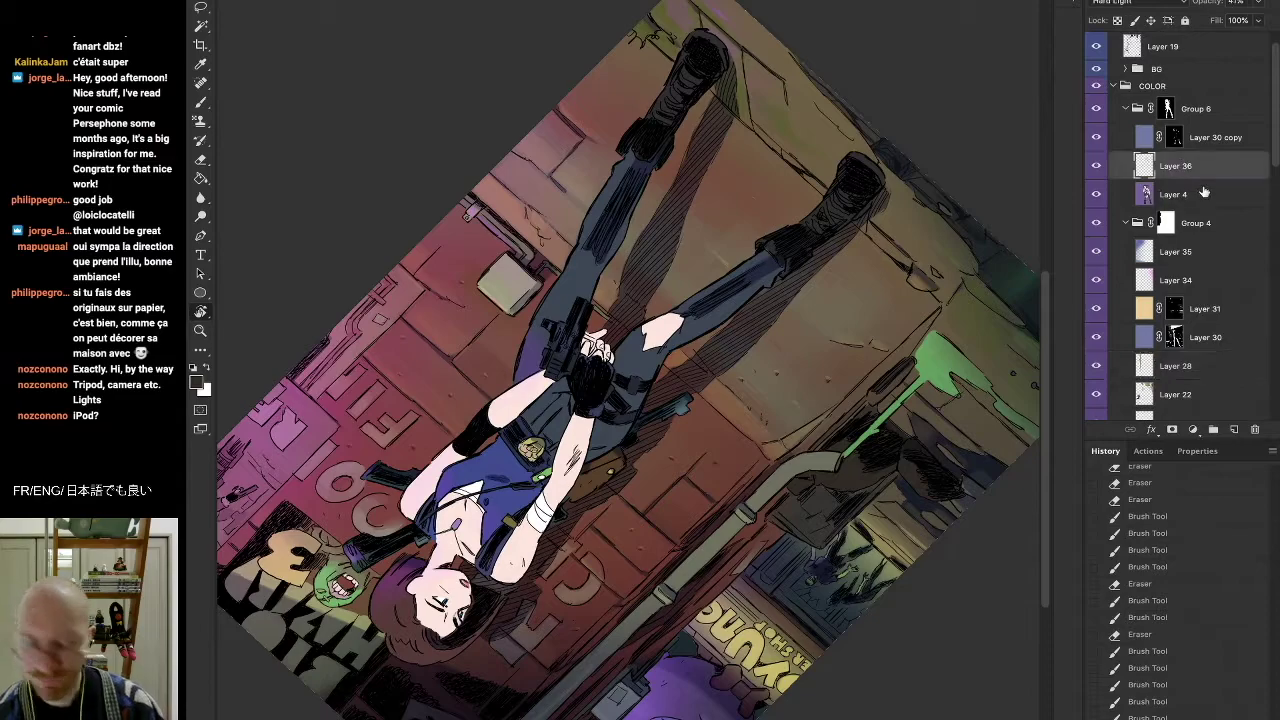
click(1204, 192)
key(b)
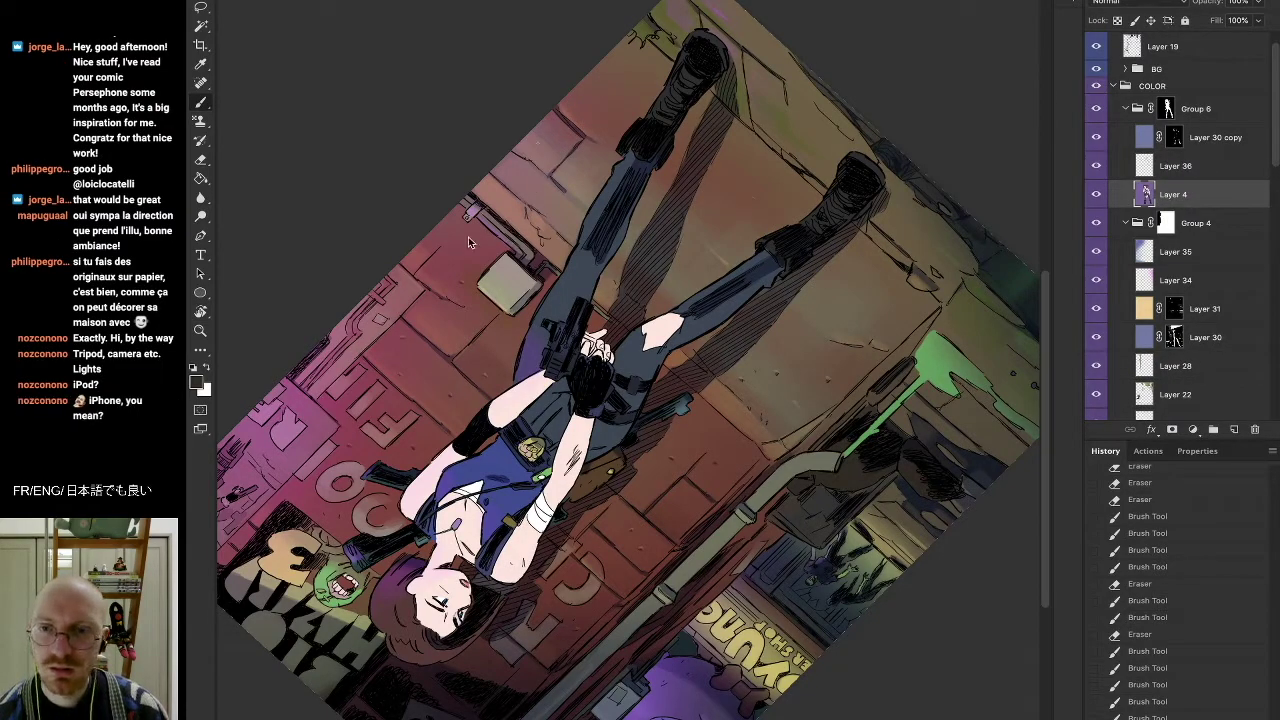
right_click(468, 236)
key(Escape)
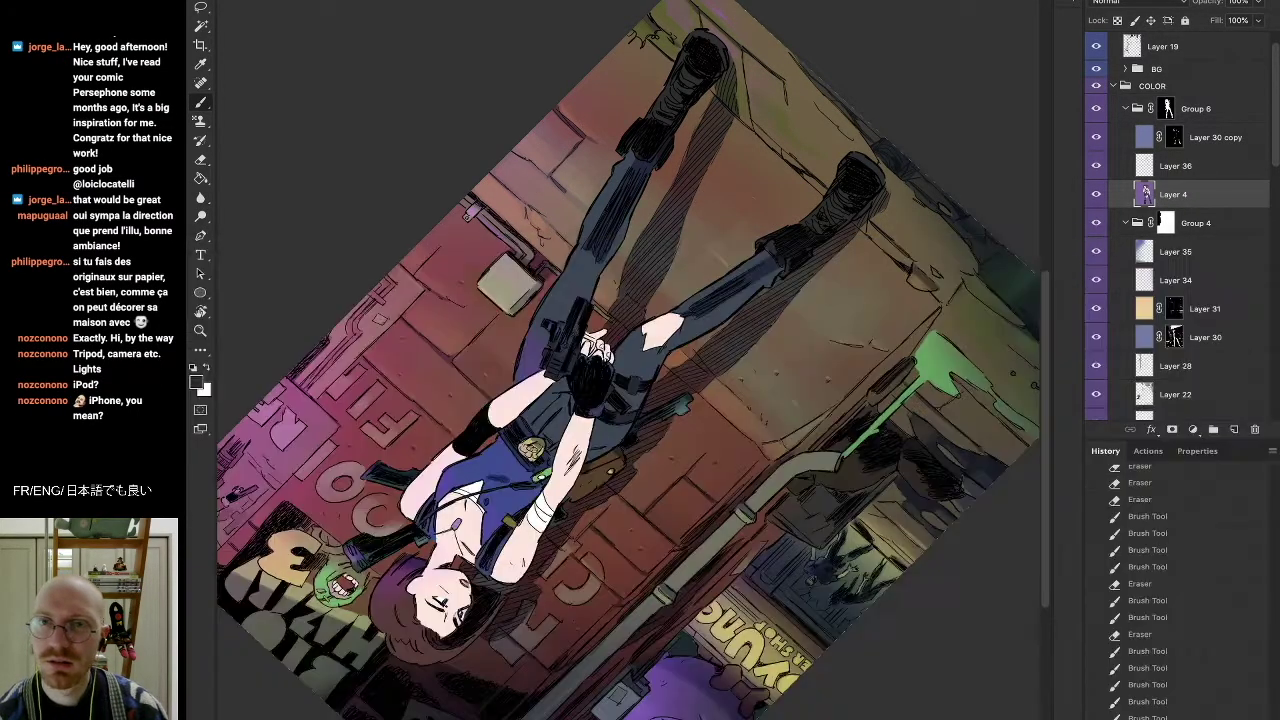
key(e)
right_click(435, 231)
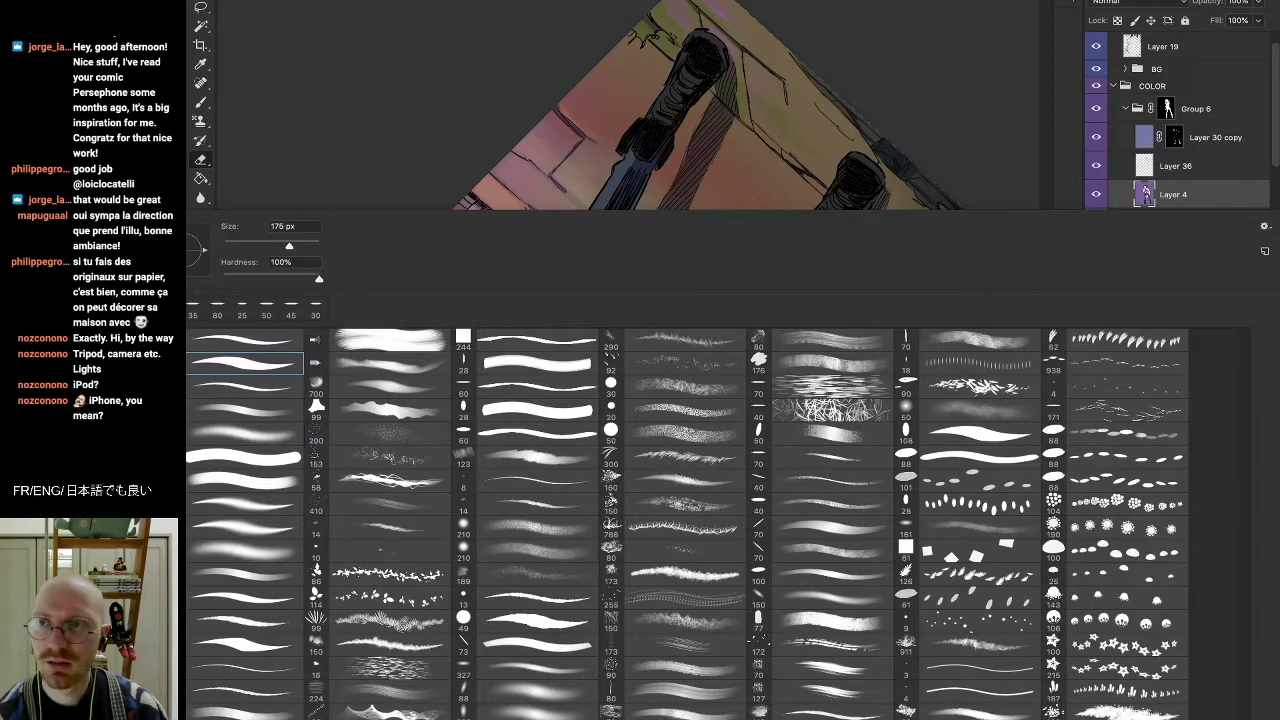
key(Escape)
key(b)
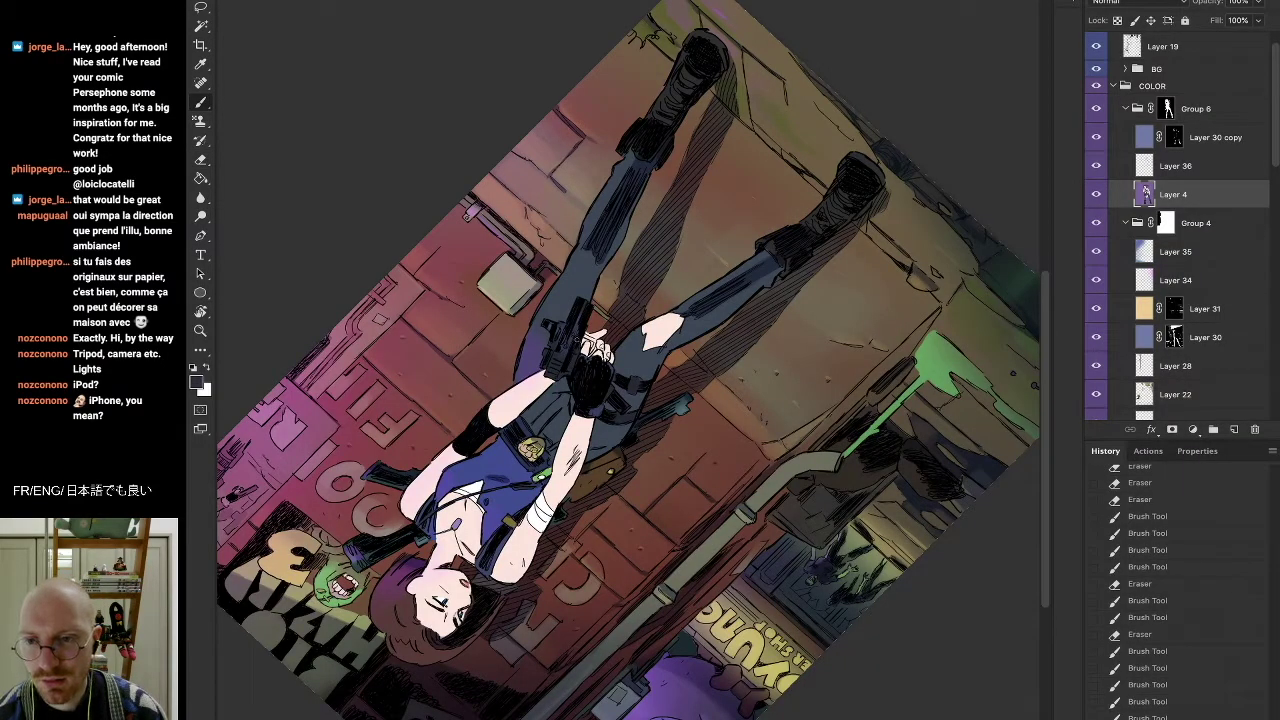
drag(587, 336, 595, 340)
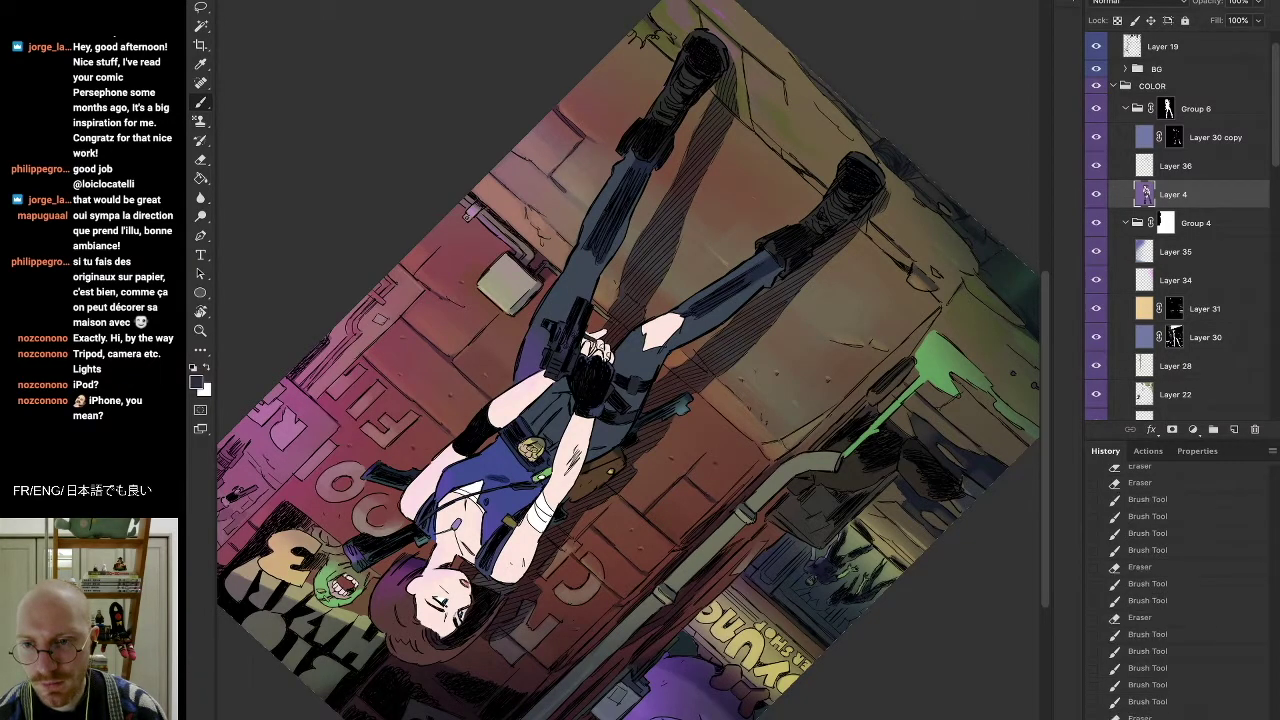
mouse_move(612, 345)
mouse_down()
mouse_move(599, 344)
mouse_move(625, 440)
mouse_move(600, 452)
mouse_up()
key(r)
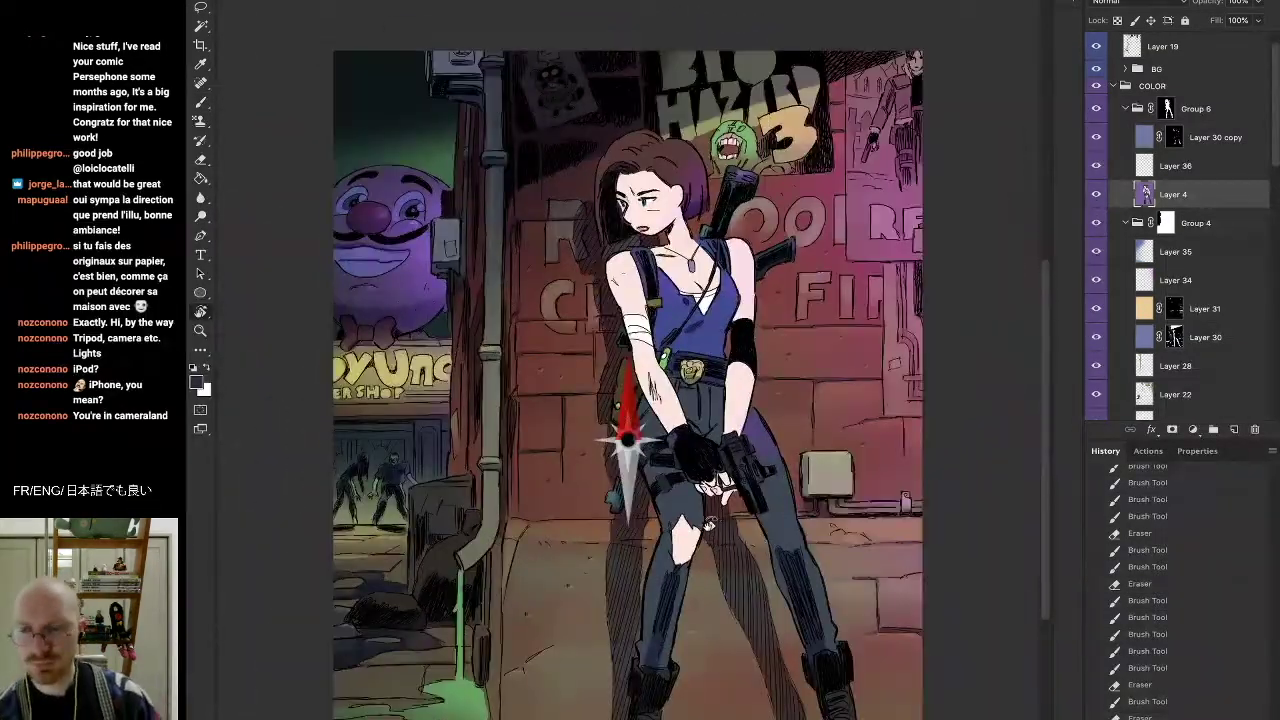
Try painting white into the Layer 30 copy mask in Group 6 to add shadow on the woman's fingers
click(1174, 138)
key(b)
key(x)
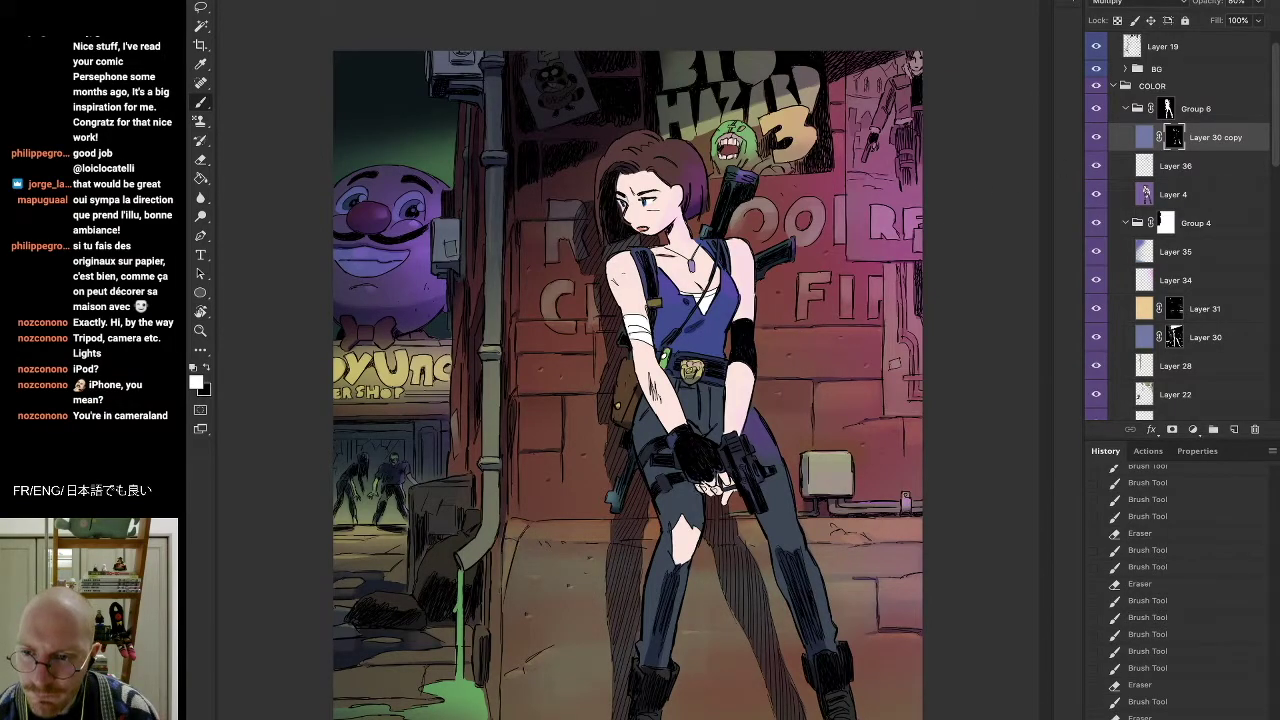
drag(712, 486, 715, 489)
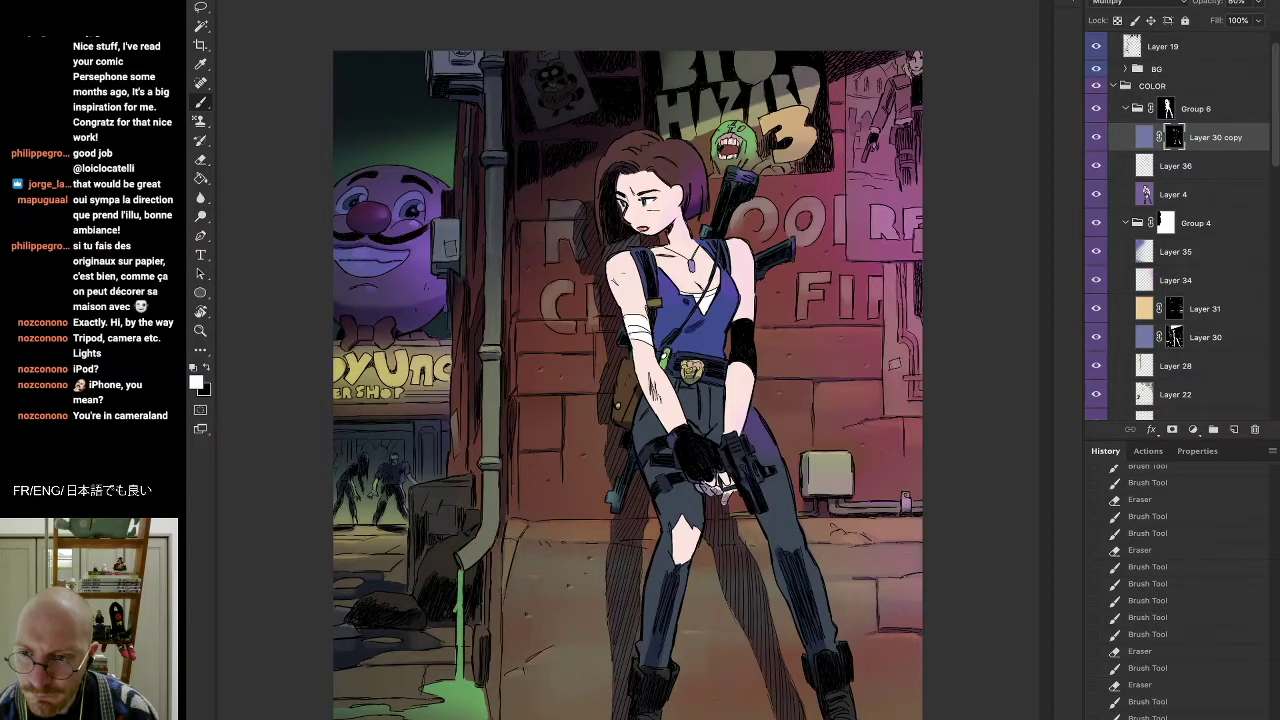
drag(714, 489, 715, 489)
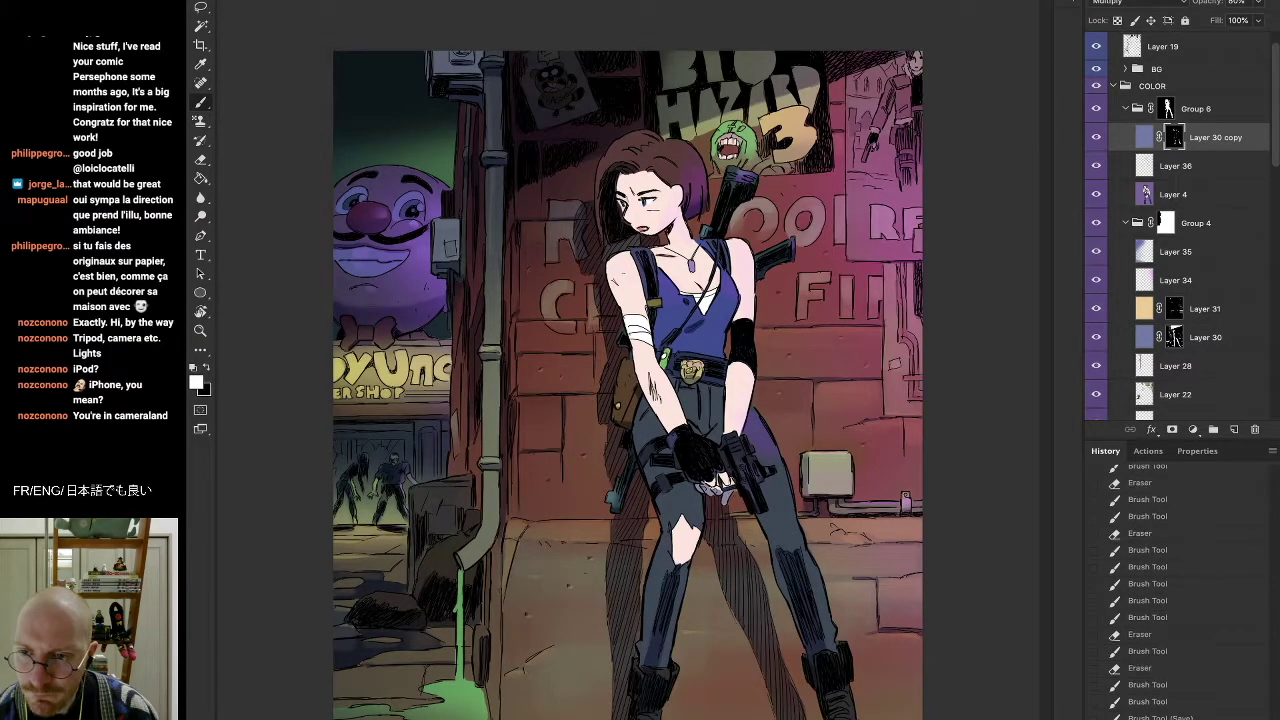
drag(714, 489, 715, 489)
Try refining the finger shadow on the Layer 30 copy mask with alternating eraser and brush strokes
key(e)
drag(714, 489, 726, 488)
key(b)
key(e)
right_click(714, 489)
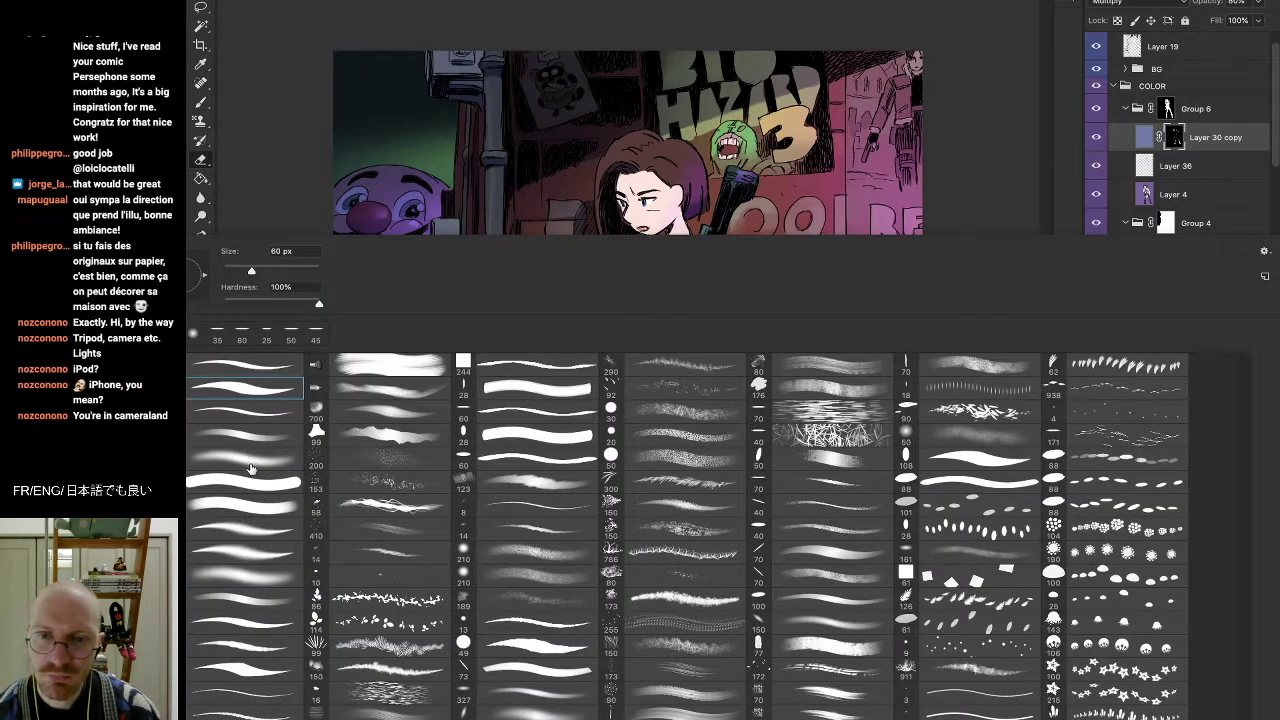
key(Escape)
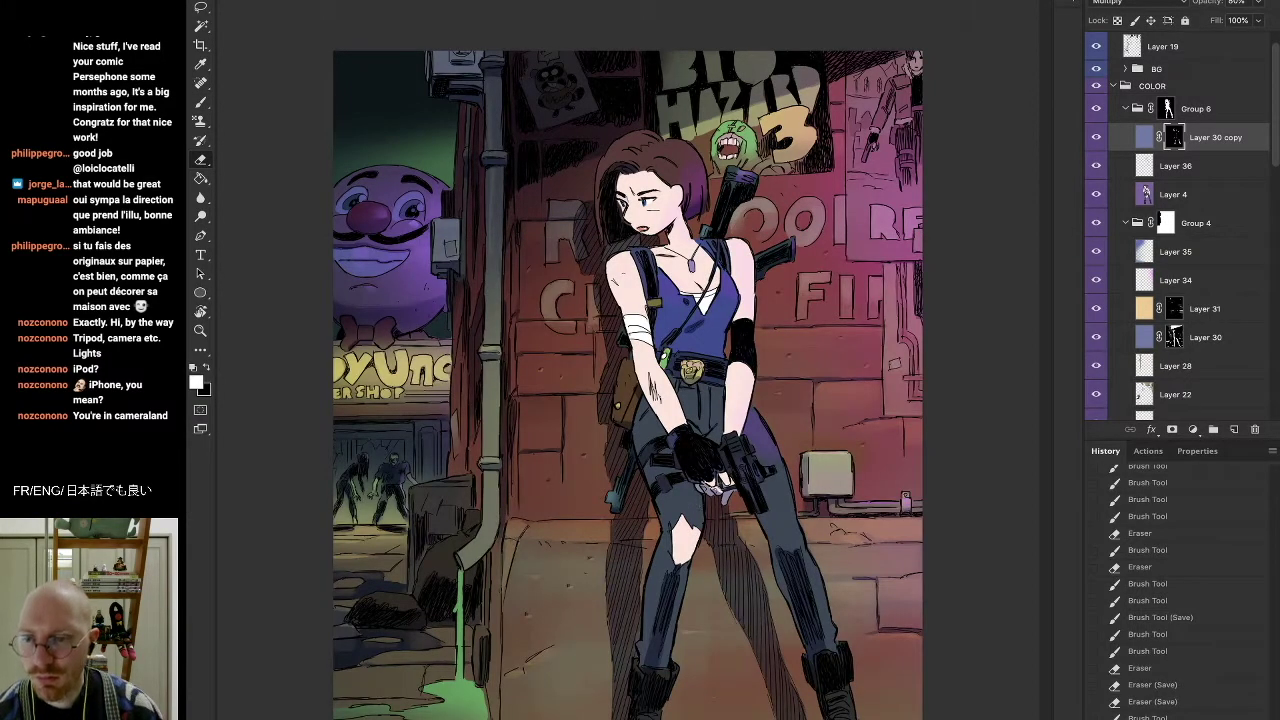
drag(714, 489, 725, 495)
drag(724, 491, 725, 498)
click(714, 489)
click(714, 489)
drag(720, 490, 723, 495)
key(b)
click(714, 489)
key(b)
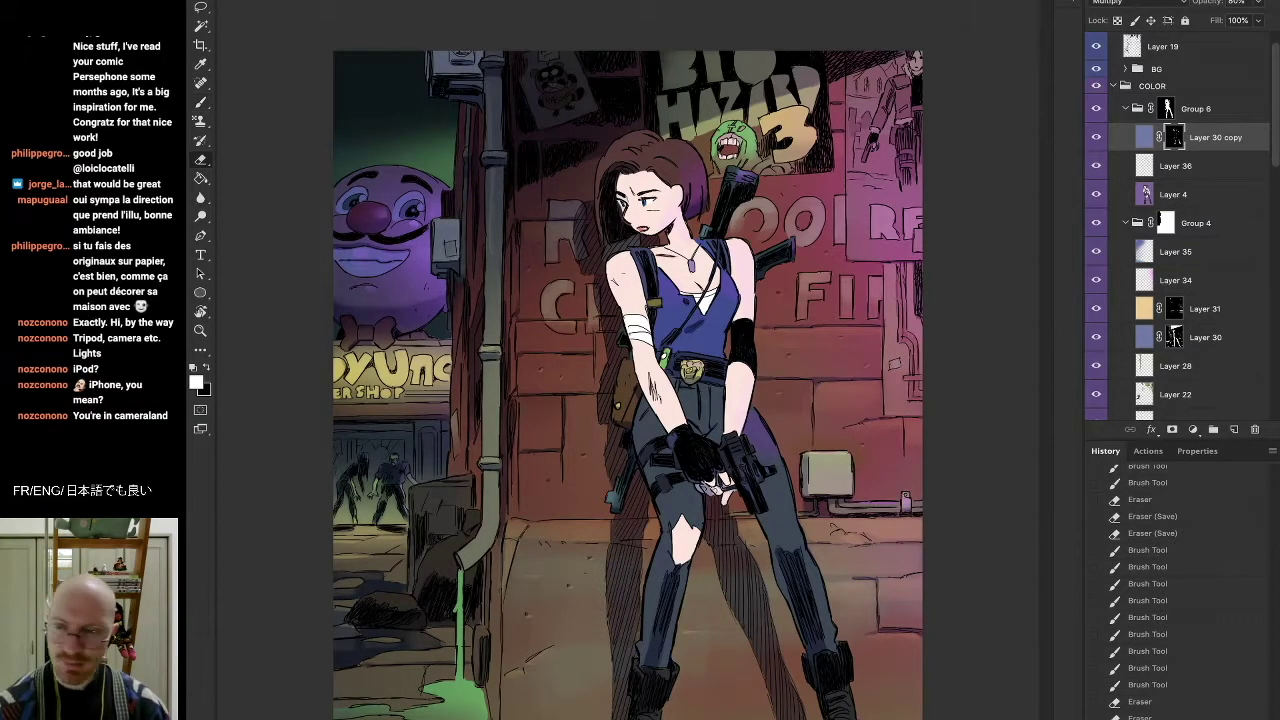
click(708, 492)
click(708, 489)
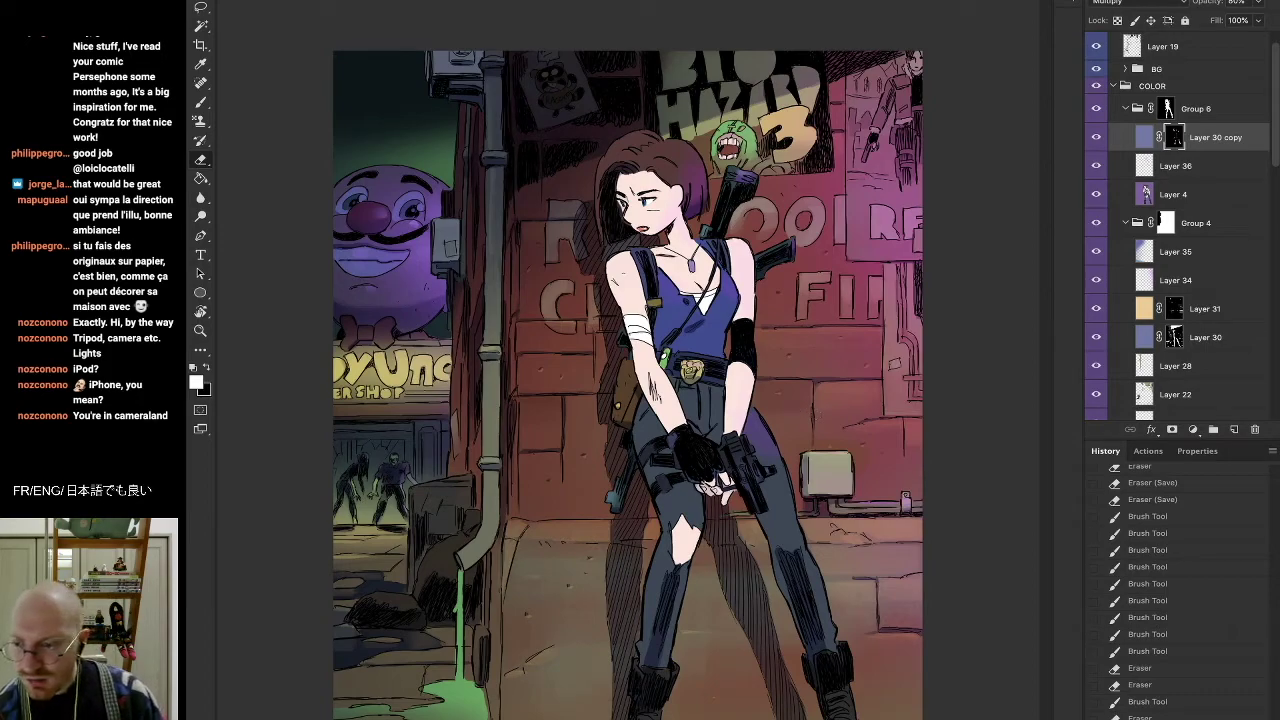
Compare earlier history states of the hand shading, revert to the brush strokes on Layer 4, and save the file
click(1150, 634)
click(1150, 584)
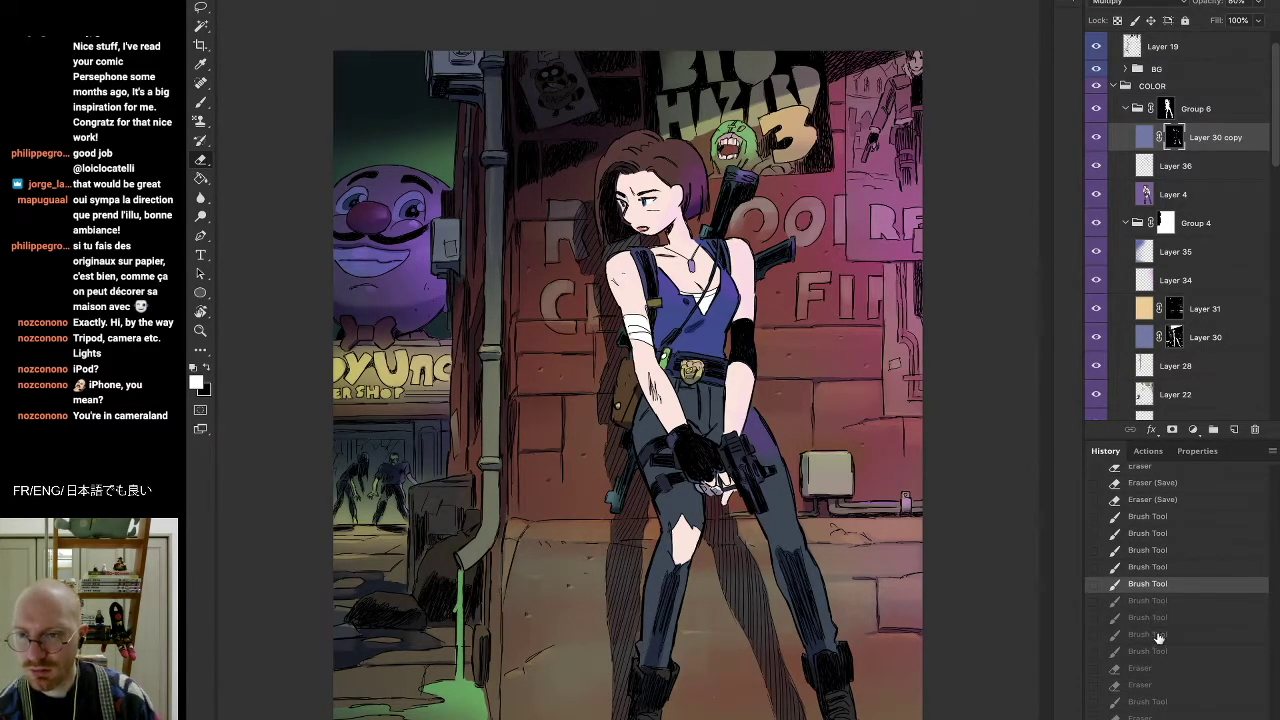
click(1158, 636)
click(1155, 603)
click(1154, 588)
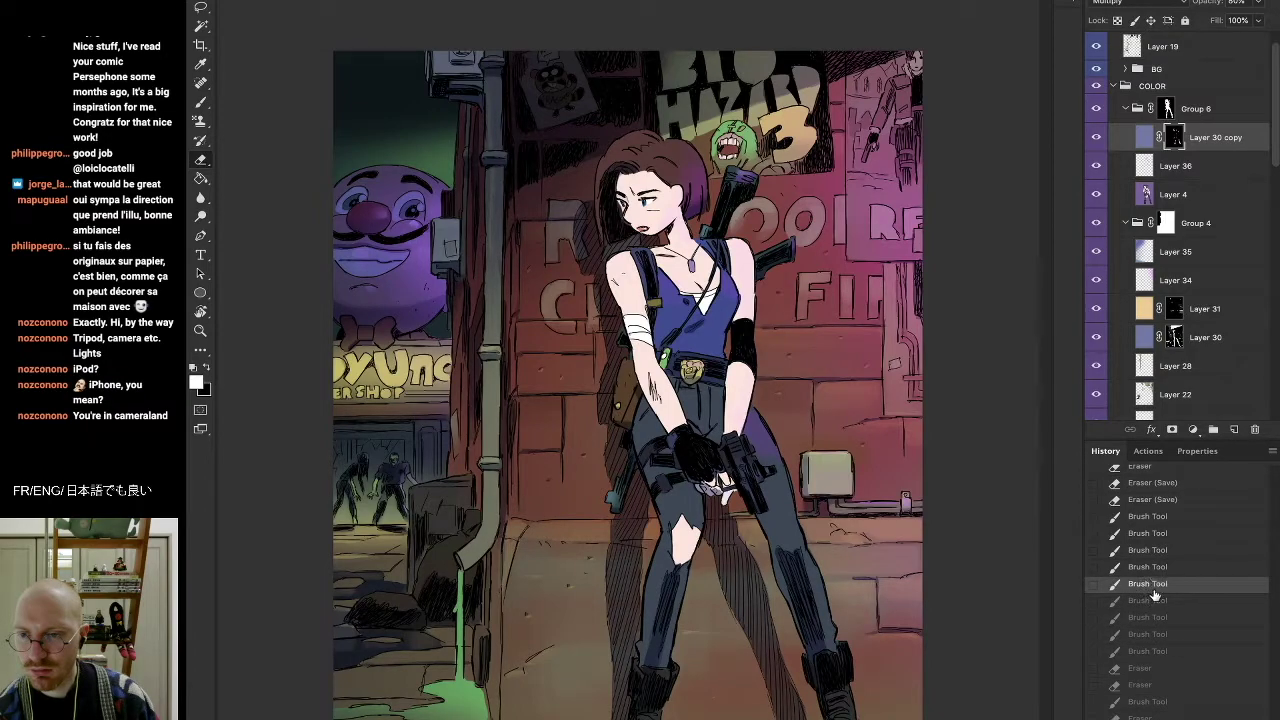
click(1159, 601)
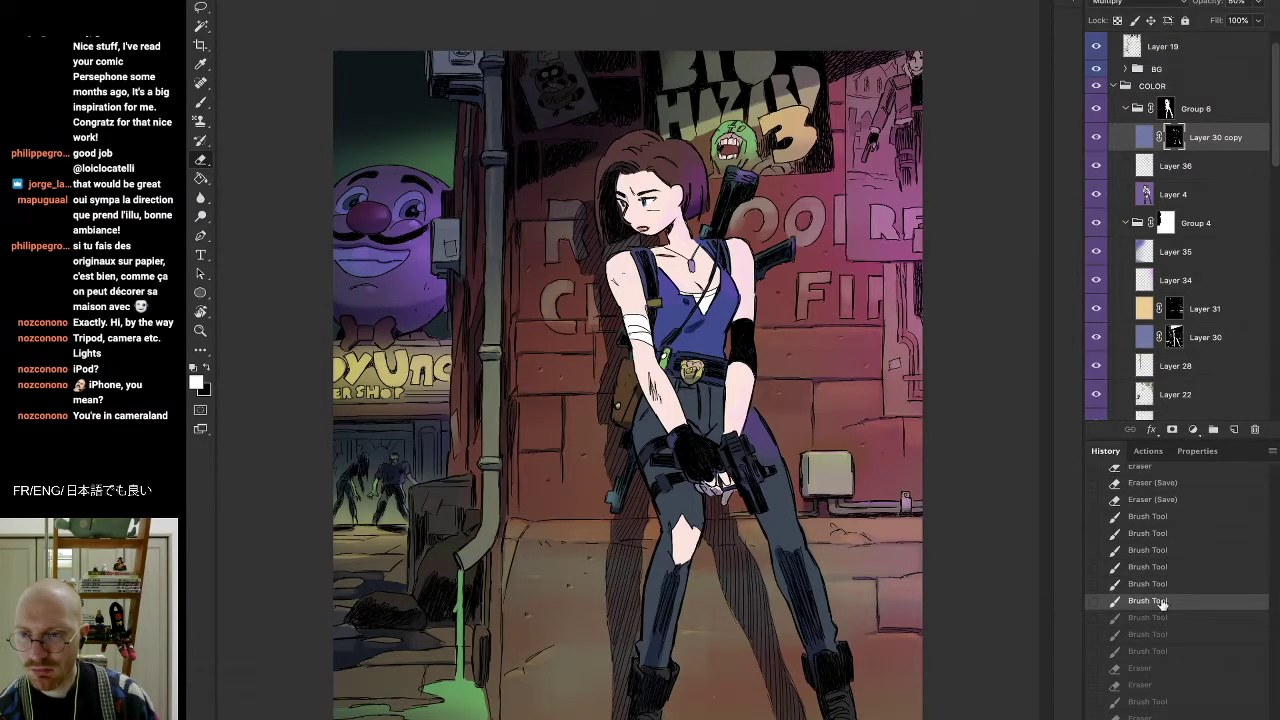
click(1153, 566)
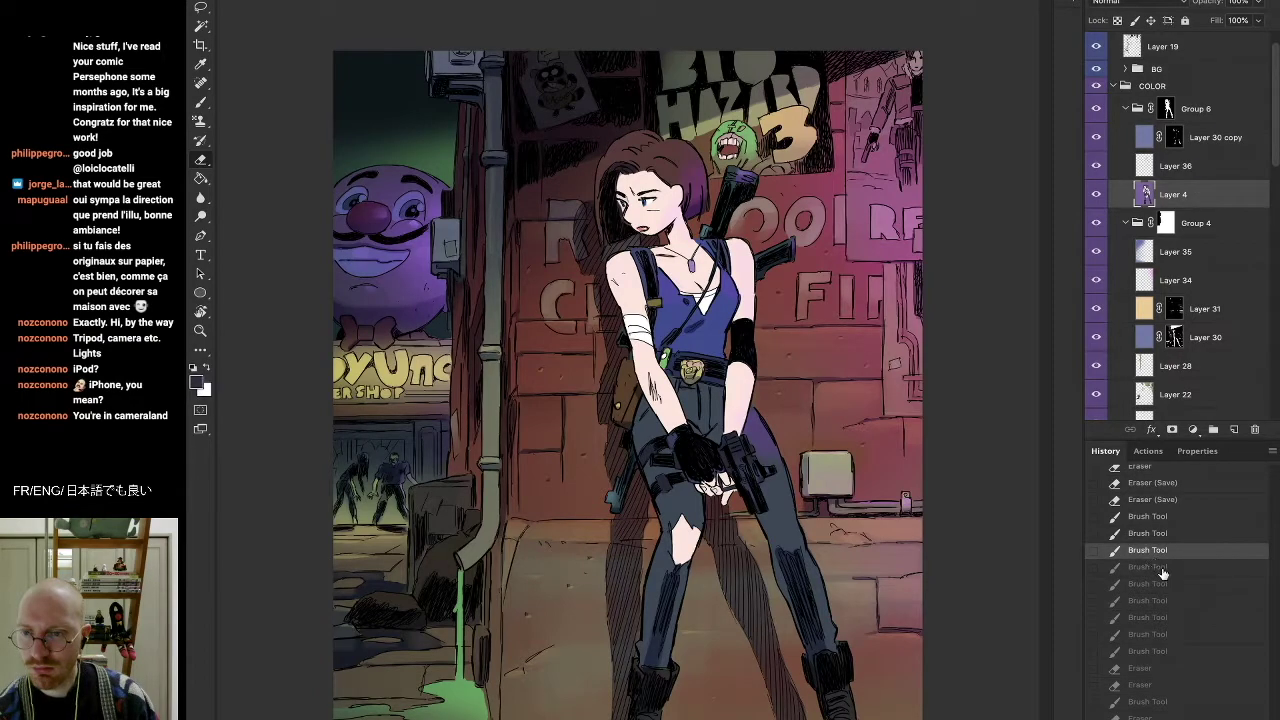
key(ctrl+s)
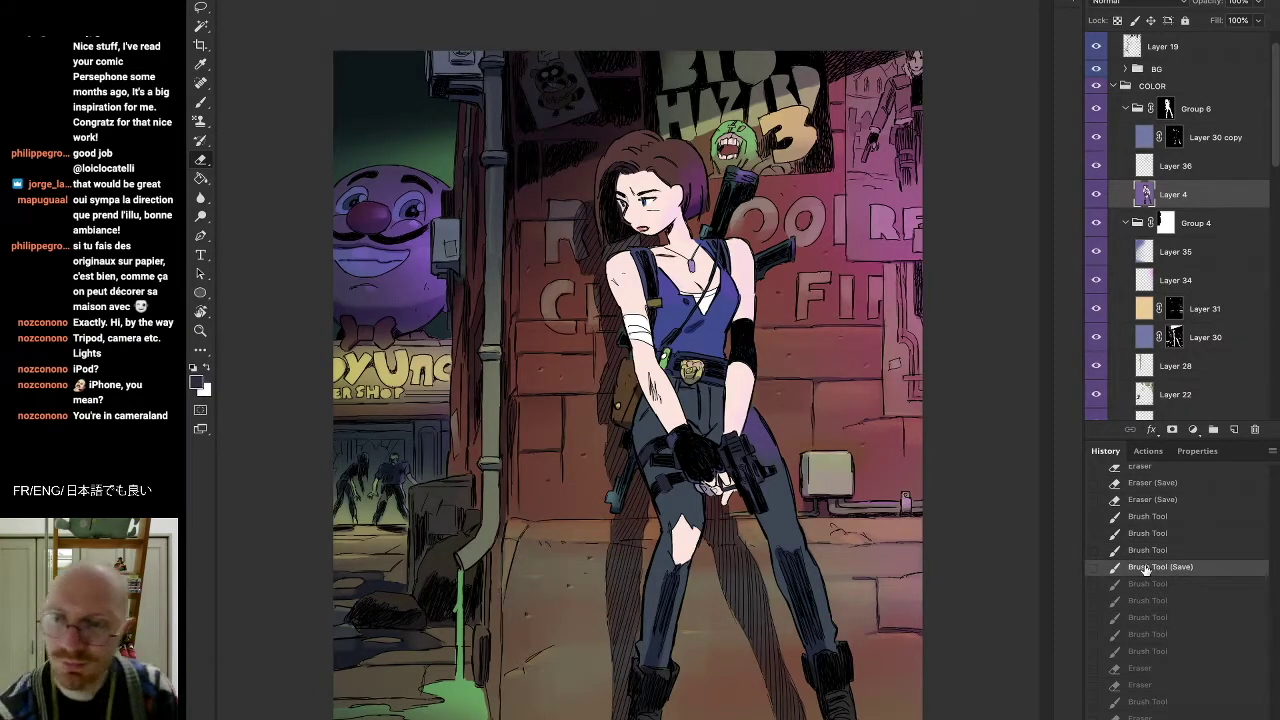